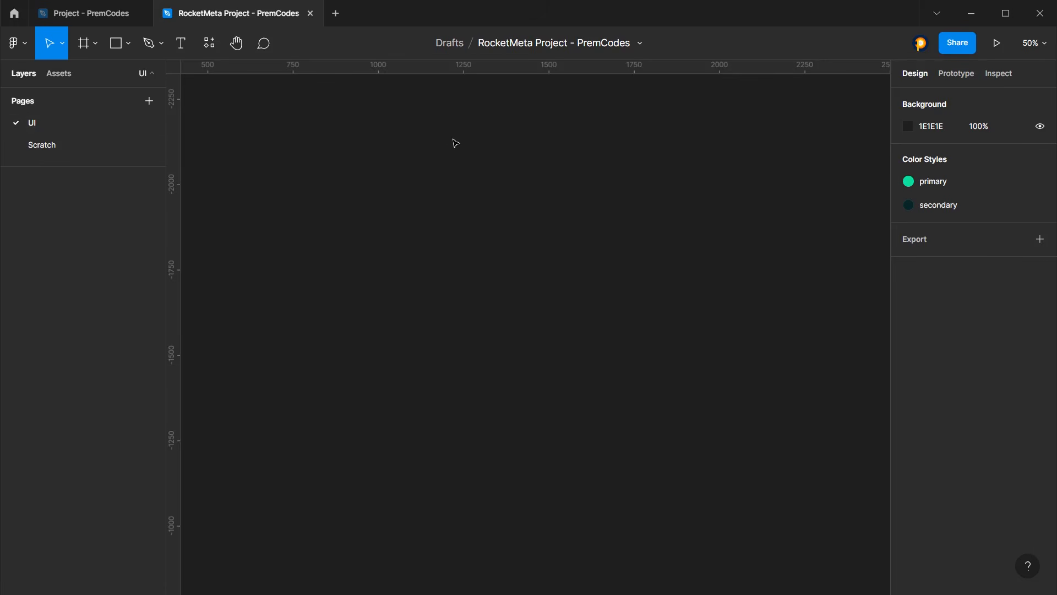
Create a frame on the UI page and set its size to 1920 × 1080
left_click(83, 43)
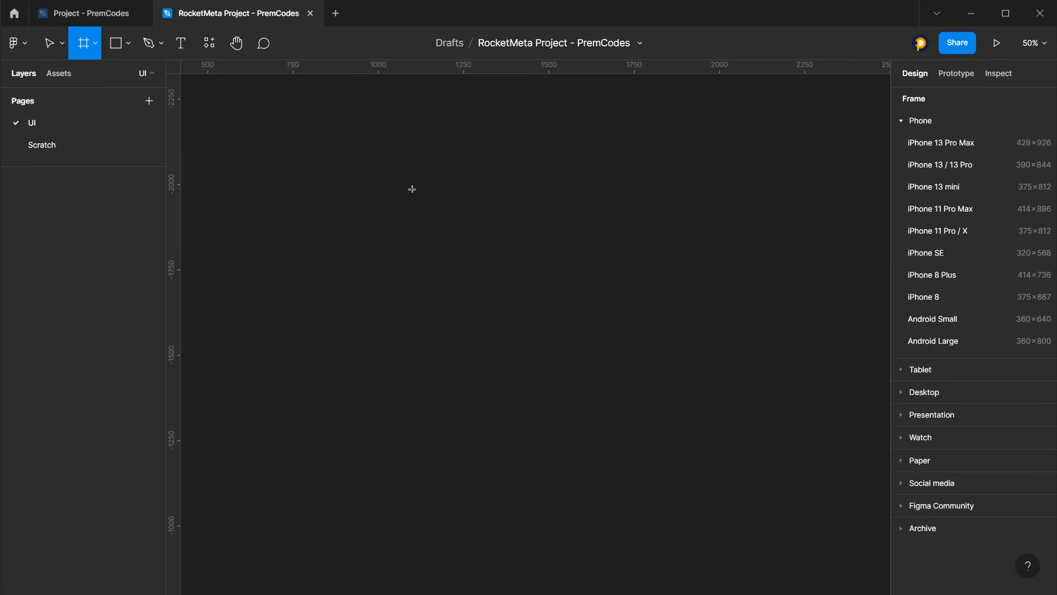
left_click(396, 157)
left_click(941, 176)
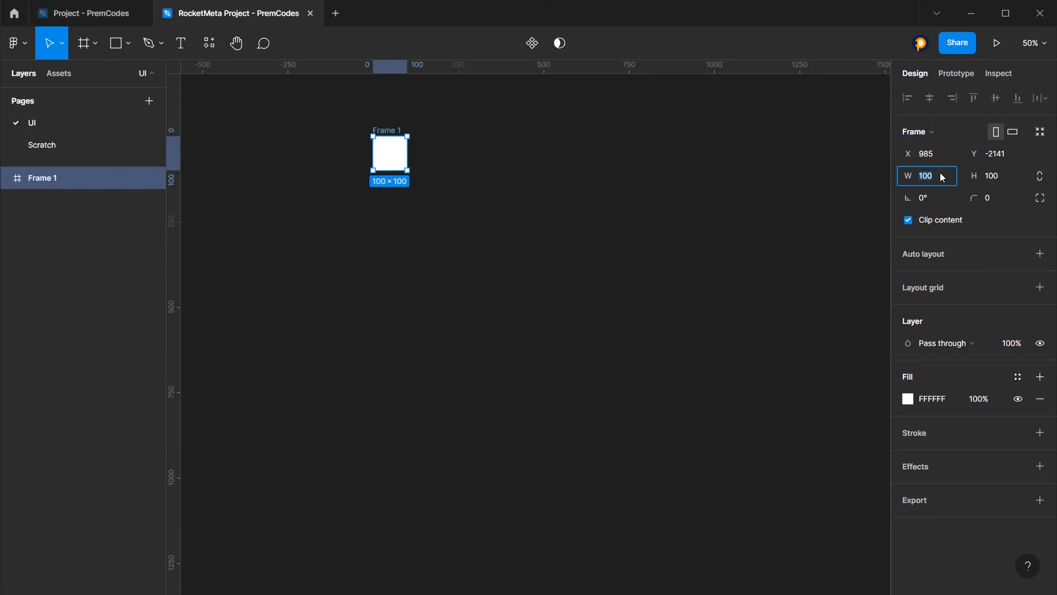
type("1920")
key("Return")
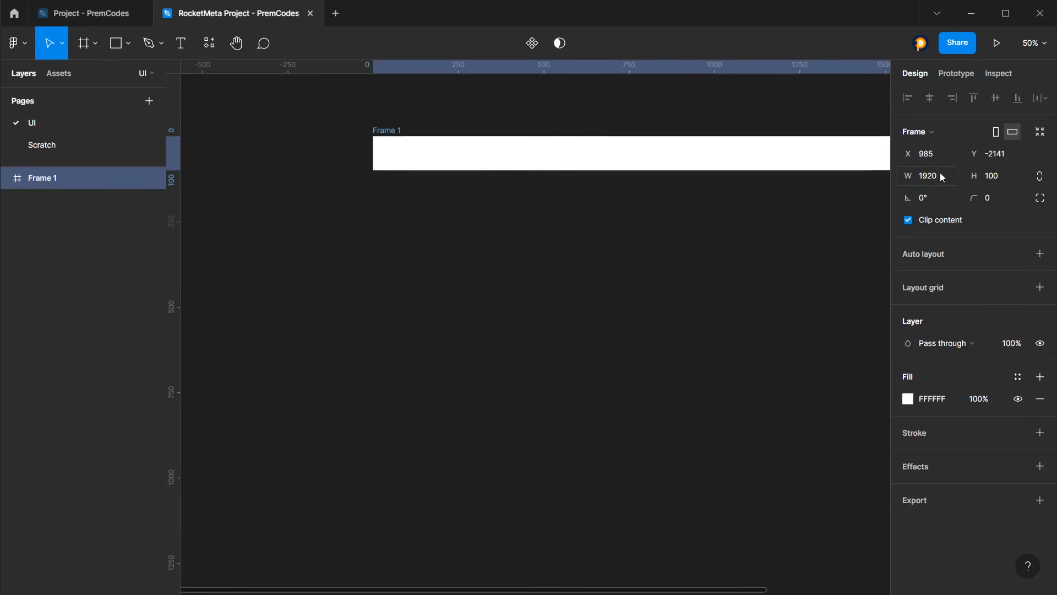
left_click(996, 177)
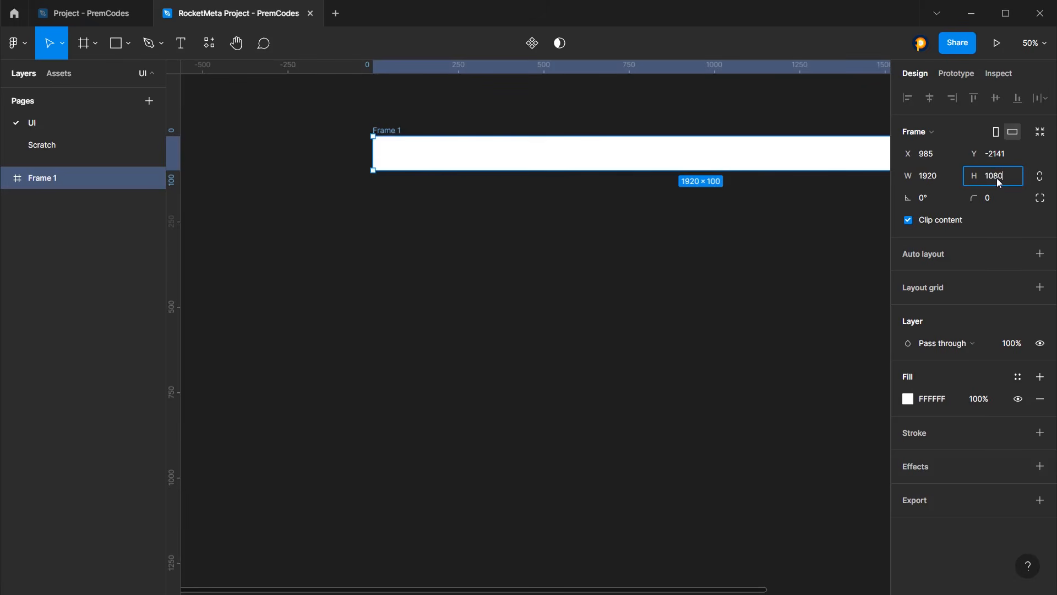
type("1080")
key("Return")
left_click(411, 135)
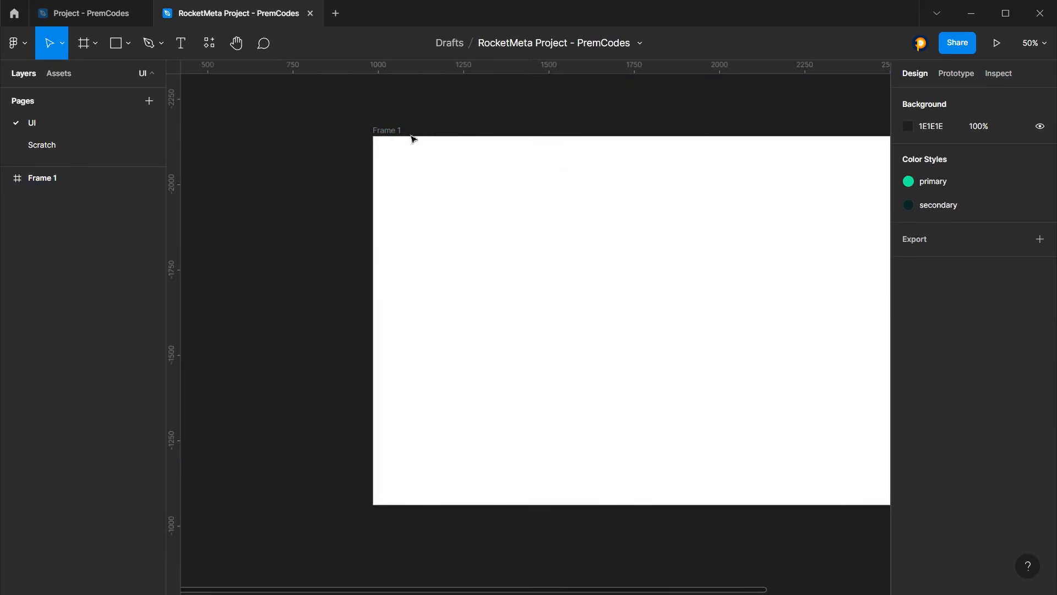
Move the new frame to about X 499, Y -2149 and rename it UI
left_click_drag(413, 138, 238, 131)
double_click(226, 127)
type("U")
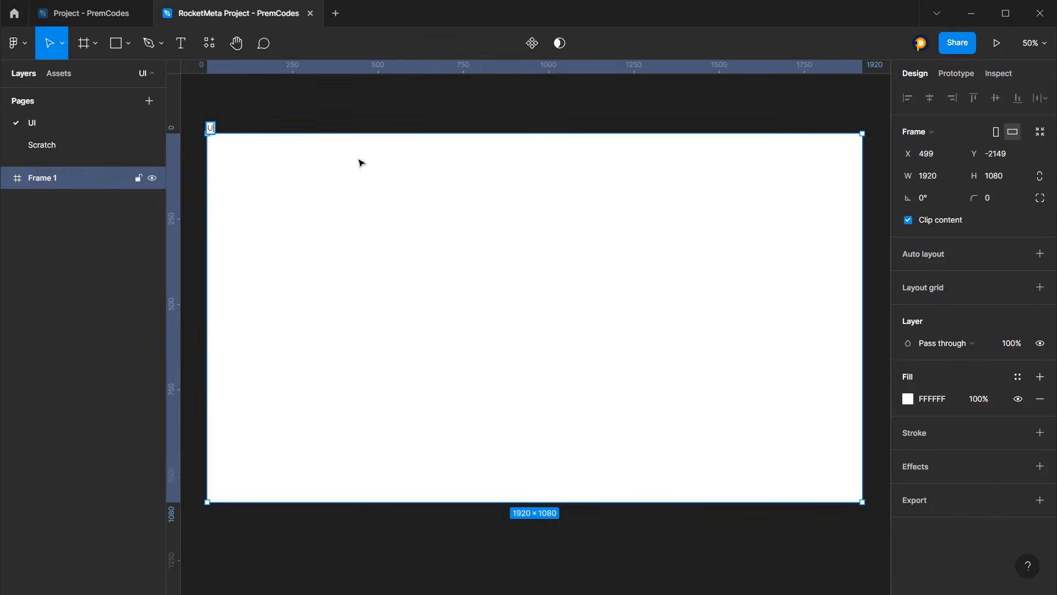
type("I")
key("Return")
left_click(270, 126)
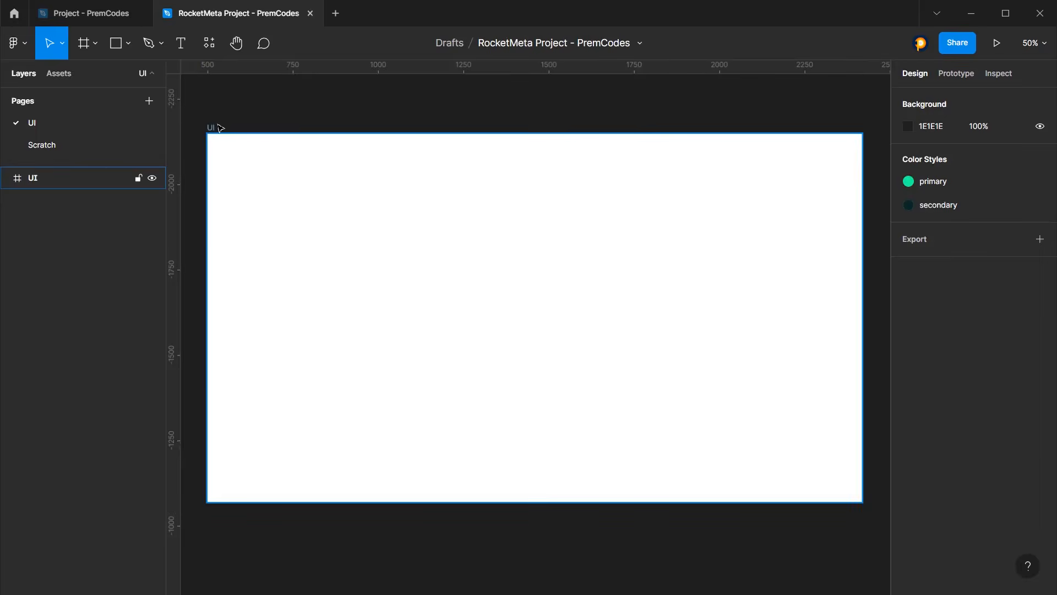
left_click(213, 127)
left_click(293, 126)
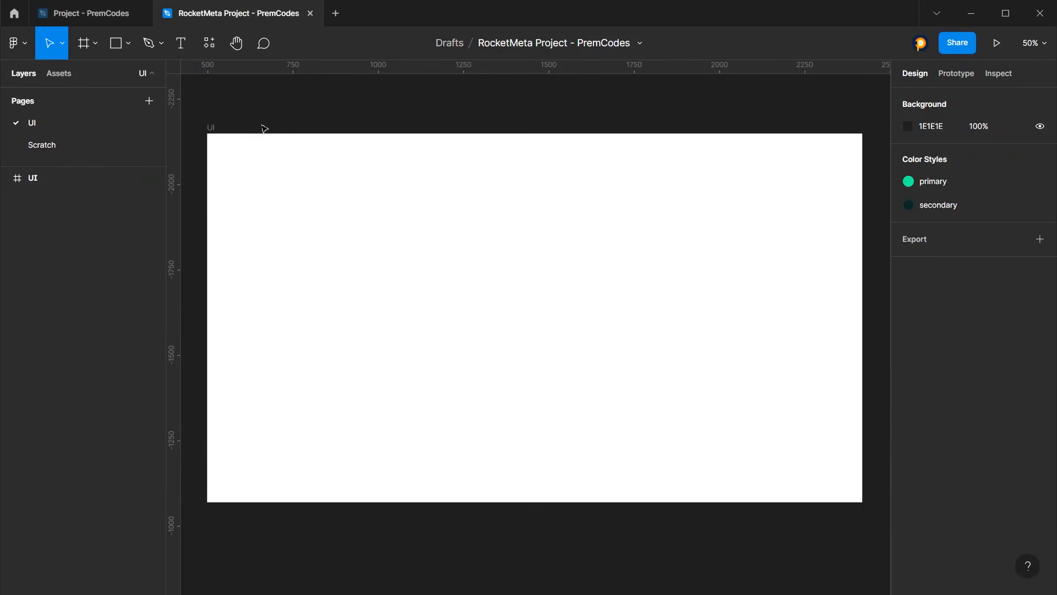
Open the Scratch page and examine the Grids, logo and Color Palette frames, including both colour swatches
left_click(46, 144)
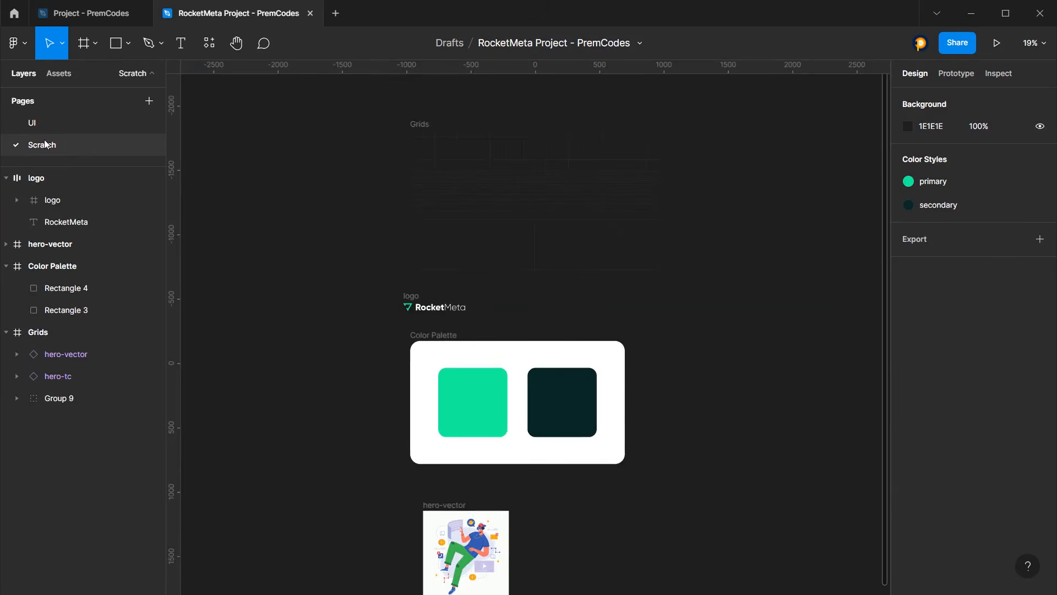
left_click(421, 124)
left_click(355, 233)
scroll(391, 286, "down", 1)
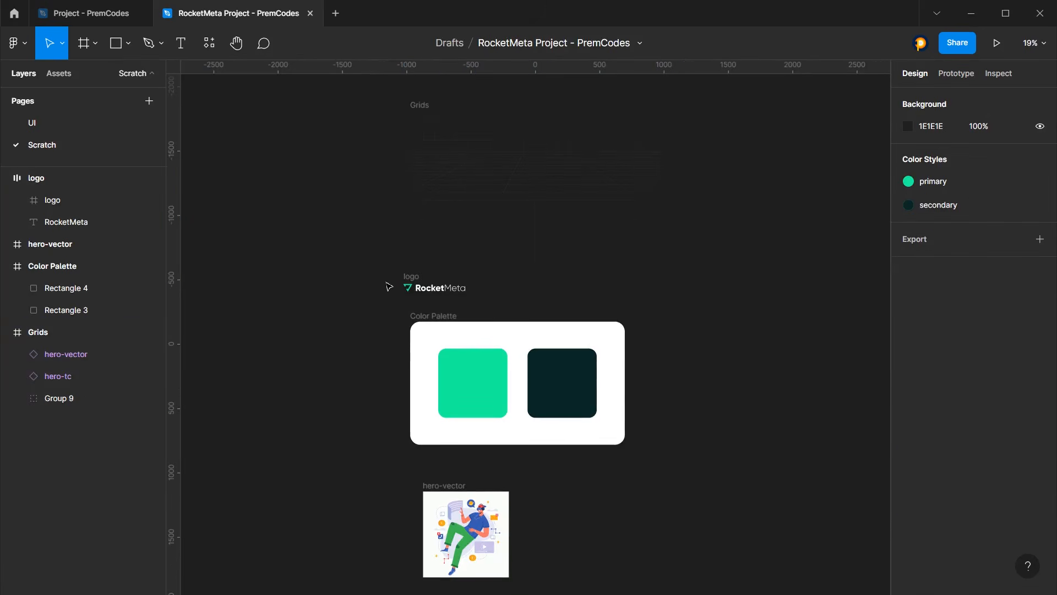
left_click(410, 278)
left_click(410, 278)
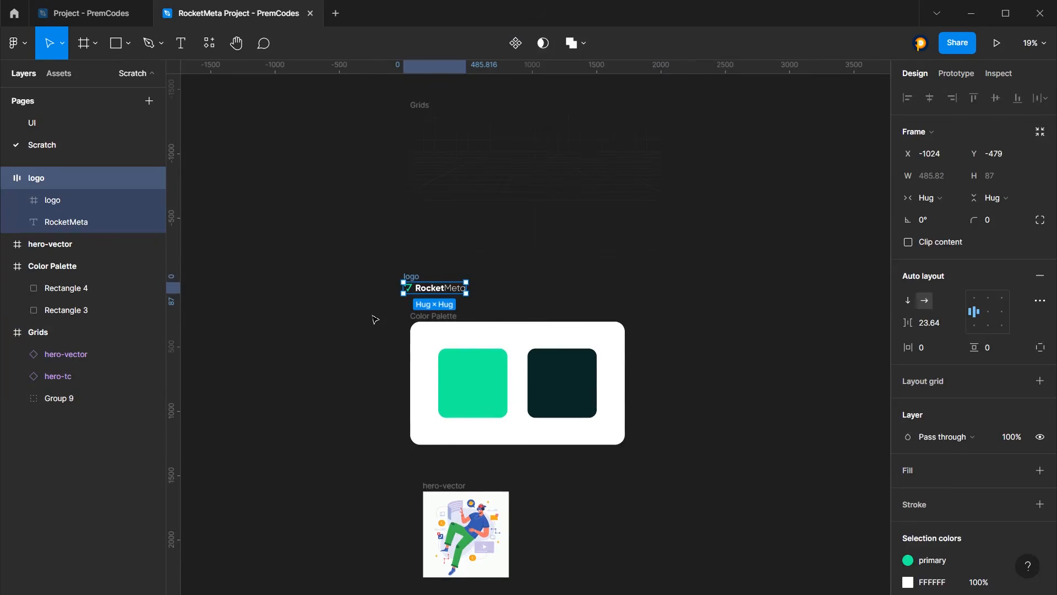
scroll(379, 317, "down", 1)
left_click(414, 298)
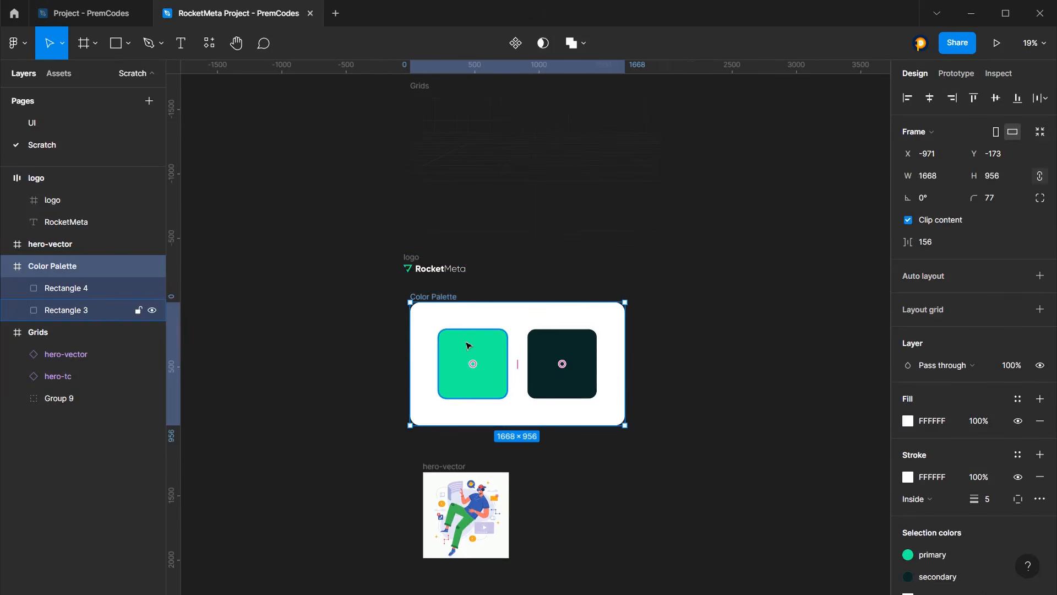
left_click(471, 355)
left_click(573, 355)
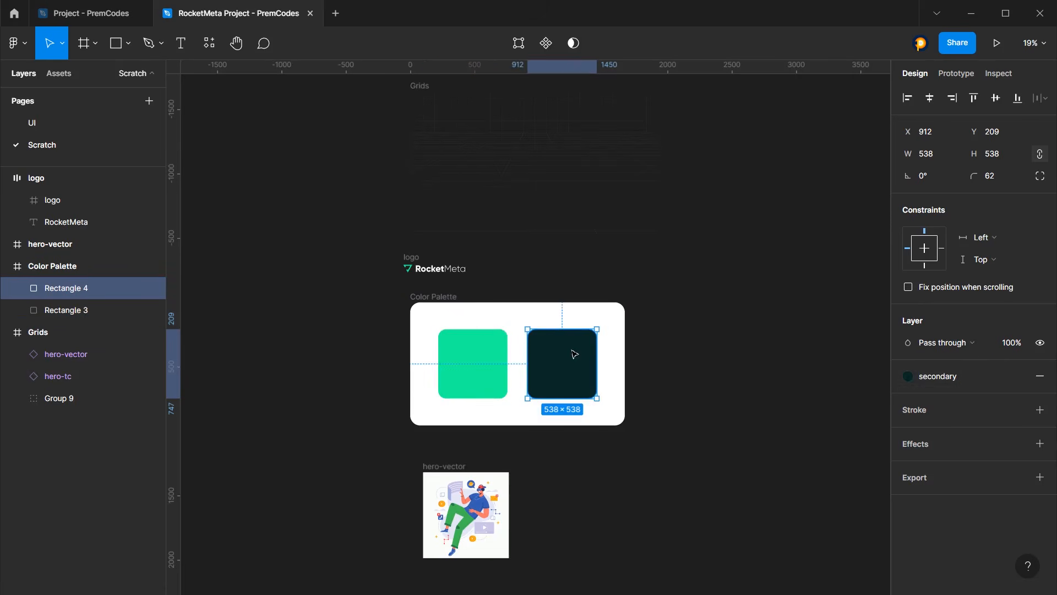
Examine the hero-vector illustration up close and the full set of prepared assets on the Scratch page
scroll(483, 373, "down", 4)
left_click(354, 311)
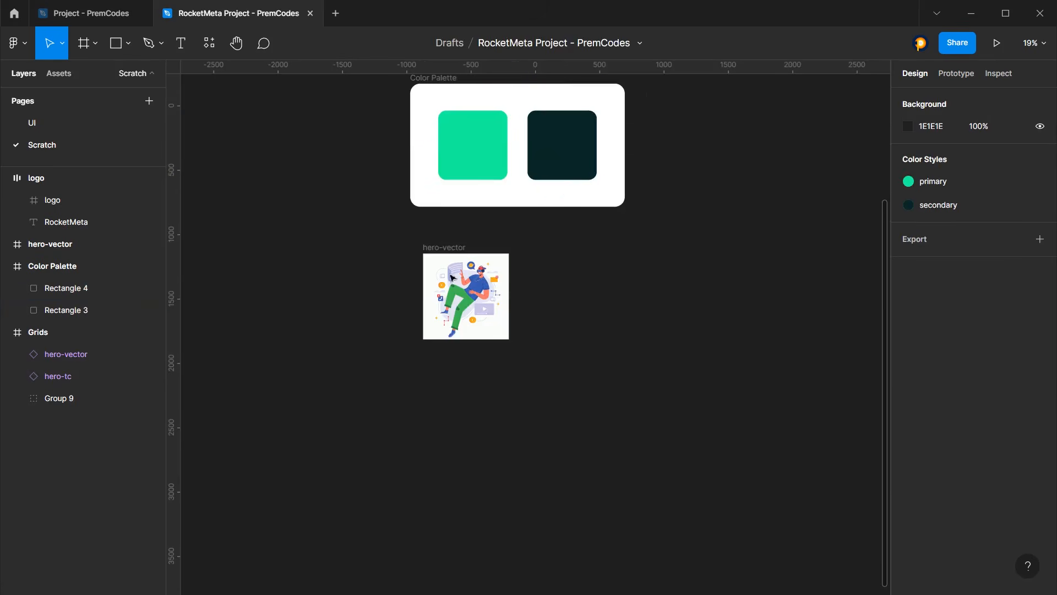
left_click(451, 248)
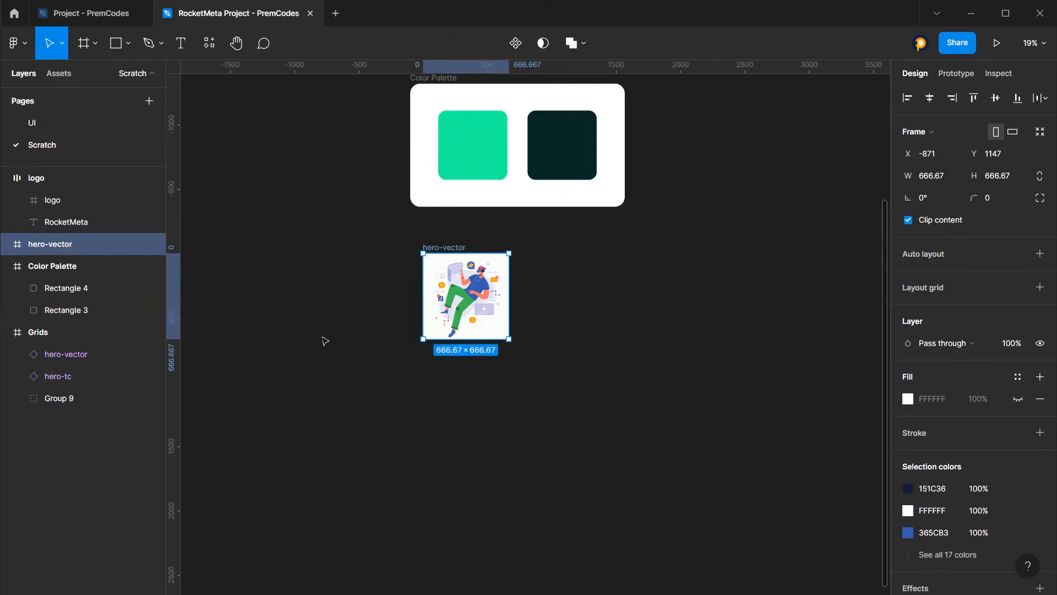
left_click(342, 250)
scroll(504, 282, "up", 4)
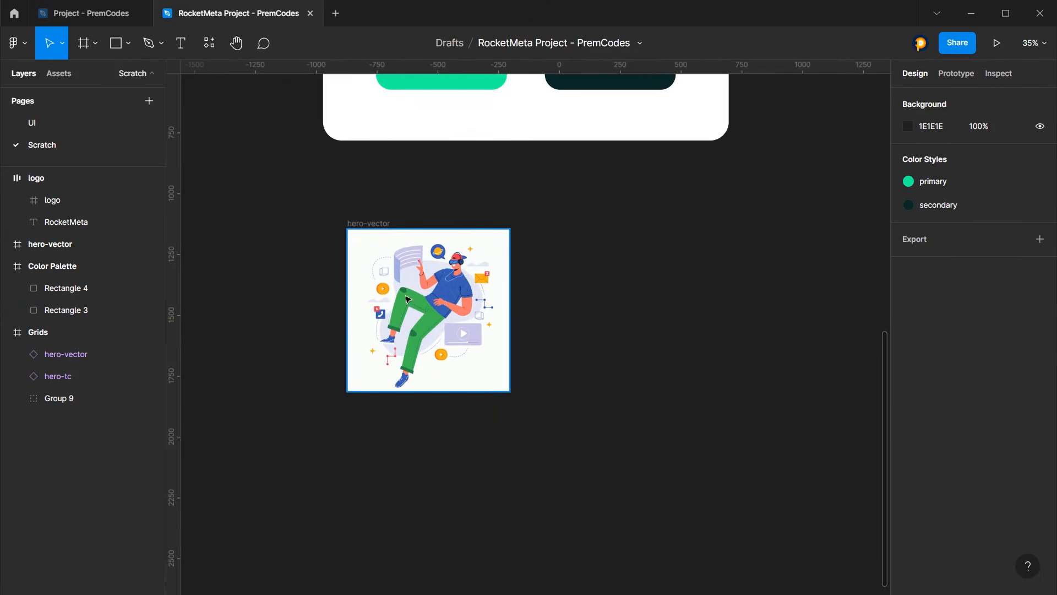
scroll(327, 223, "down", 4)
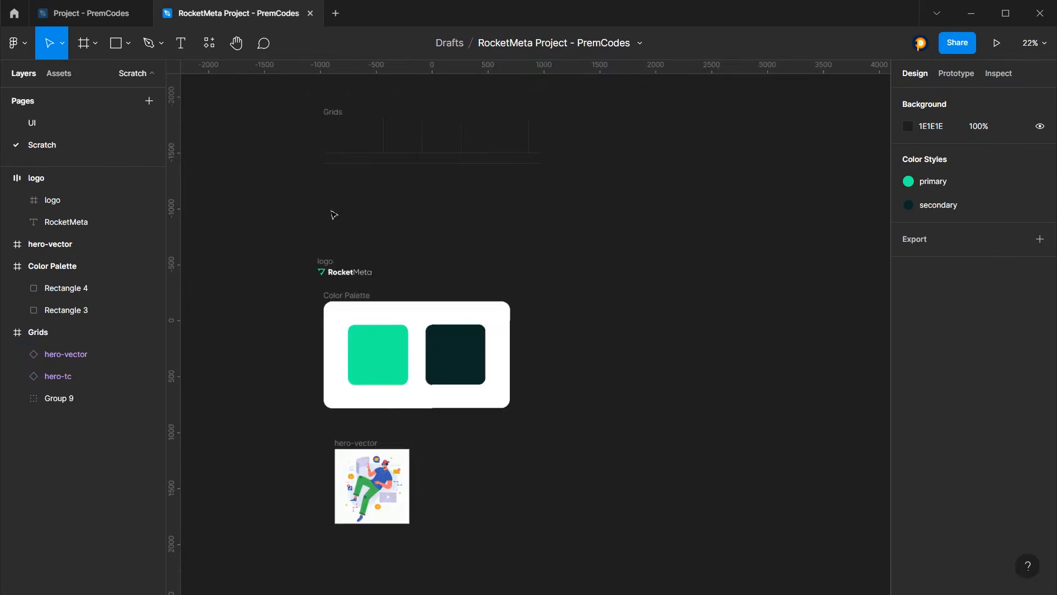
scroll(333, 215, "down", 3)
left_click_drag(266, 143, 476, 562)
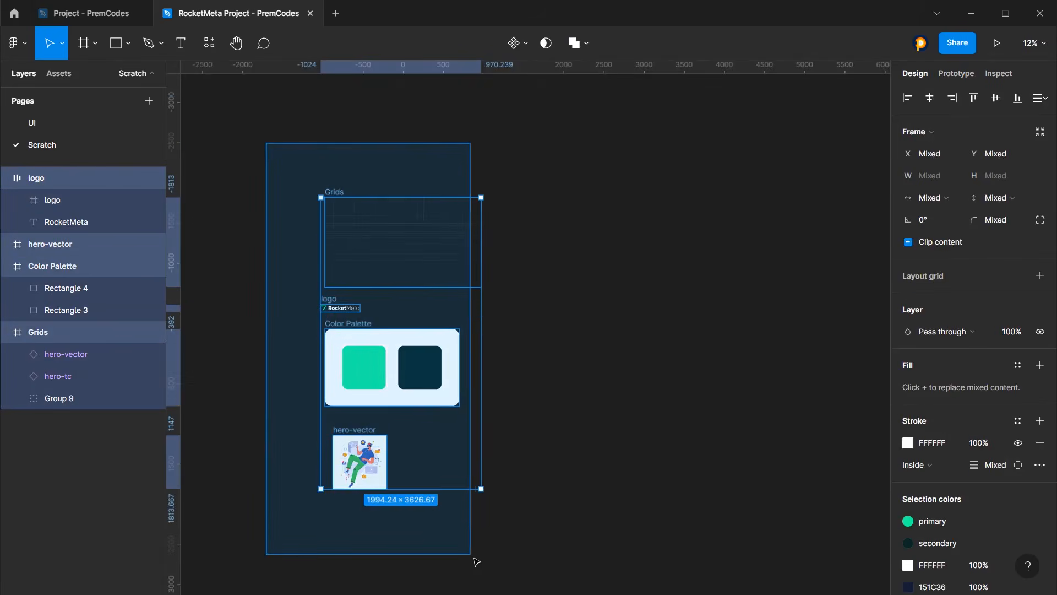
left_click(582, 507)
scroll(354, 382, "down", 1)
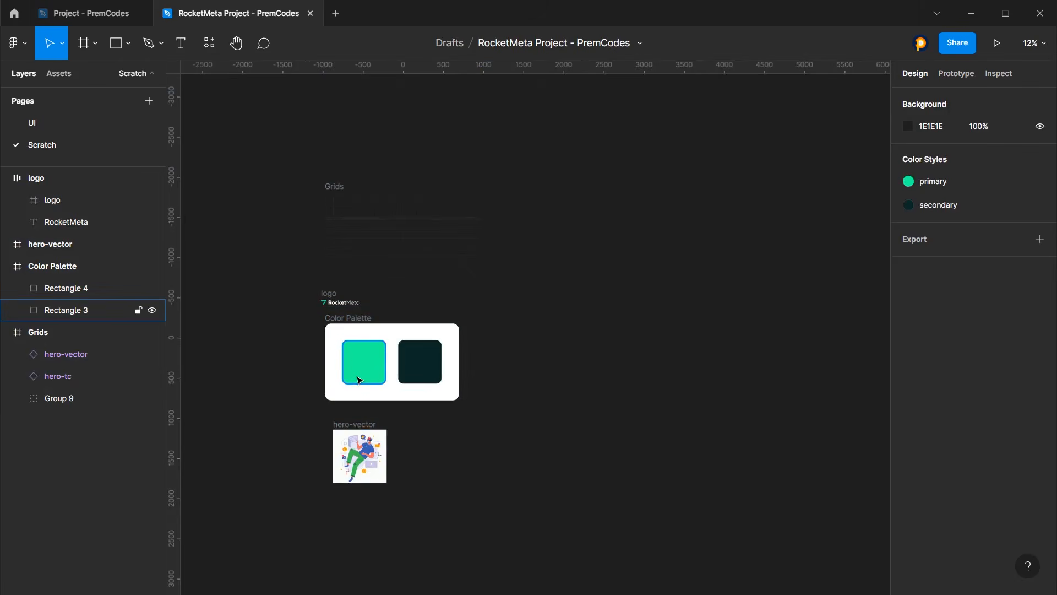
Shift the Color Palette frame slightly so its left edge lines up with the logo above it
left_click(329, 296)
left_click(271, 319)
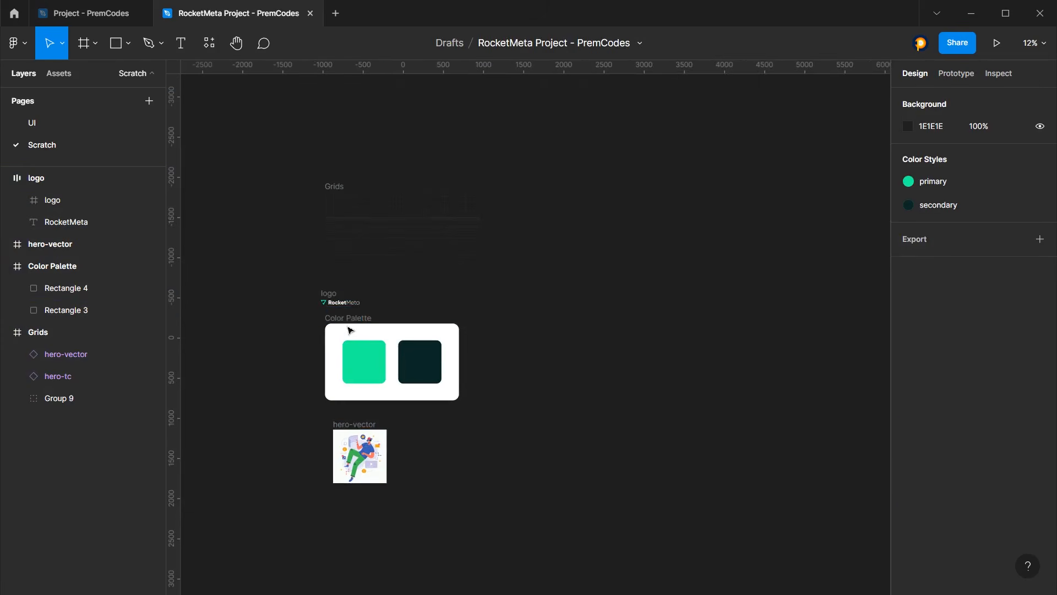
left_click_drag(344, 320, 340, 319)
left_click(327, 294)
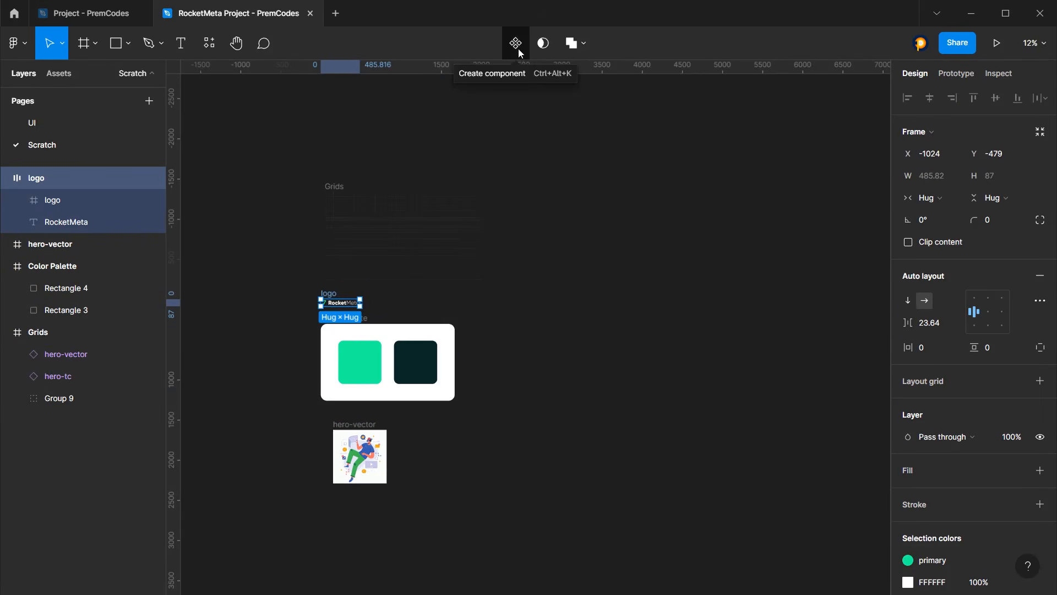
left_click(212, 233)
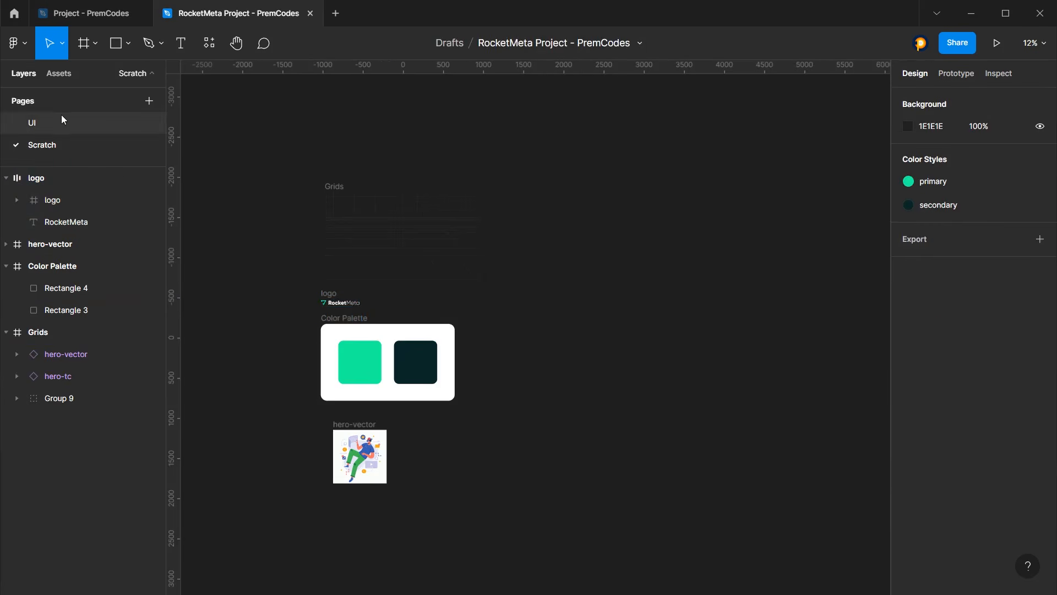
Apply the secondary color style as the fill of the UI frame on the UI page
left_click(59, 121)
left_click(211, 127)
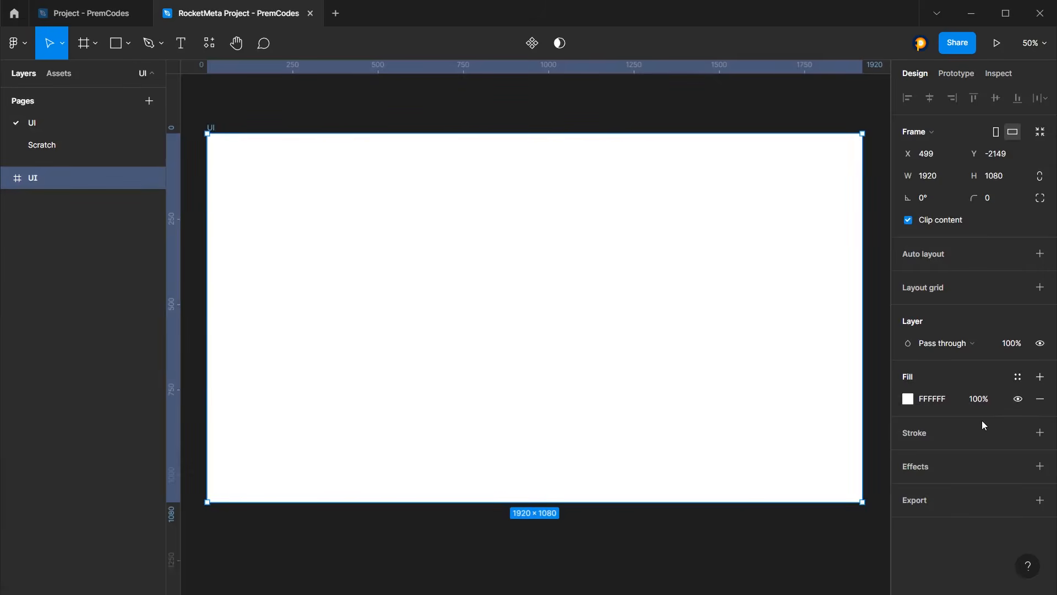
left_click(1017, 377)
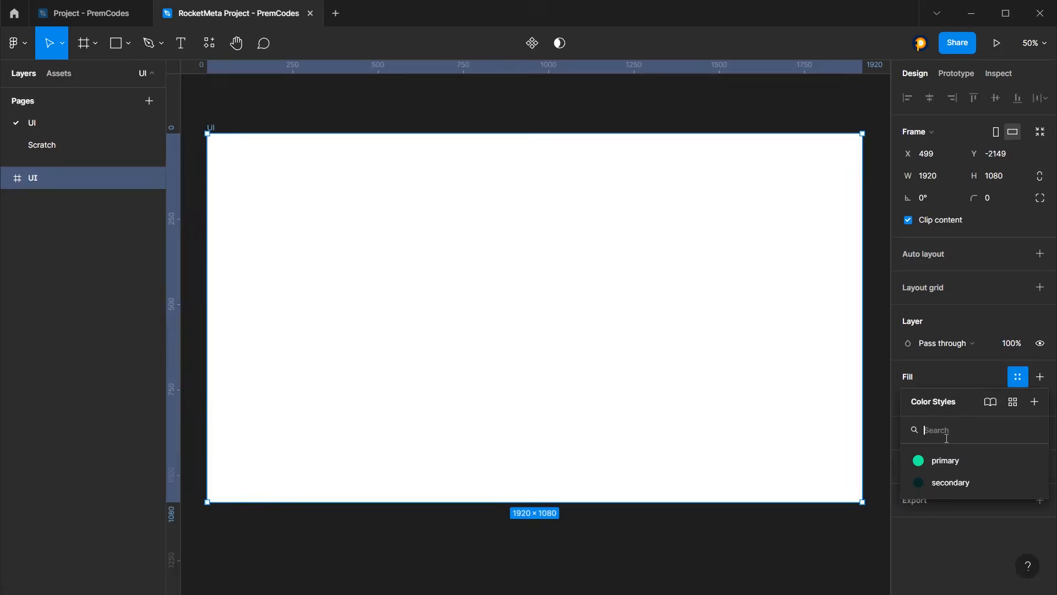
left_click(937, 480)
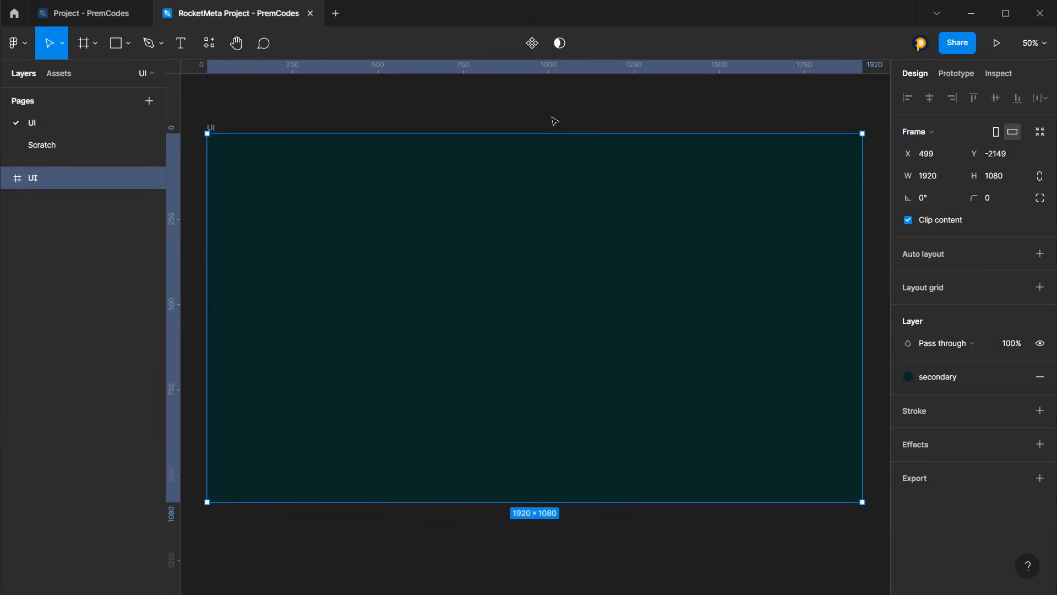
left_click(527, 121)
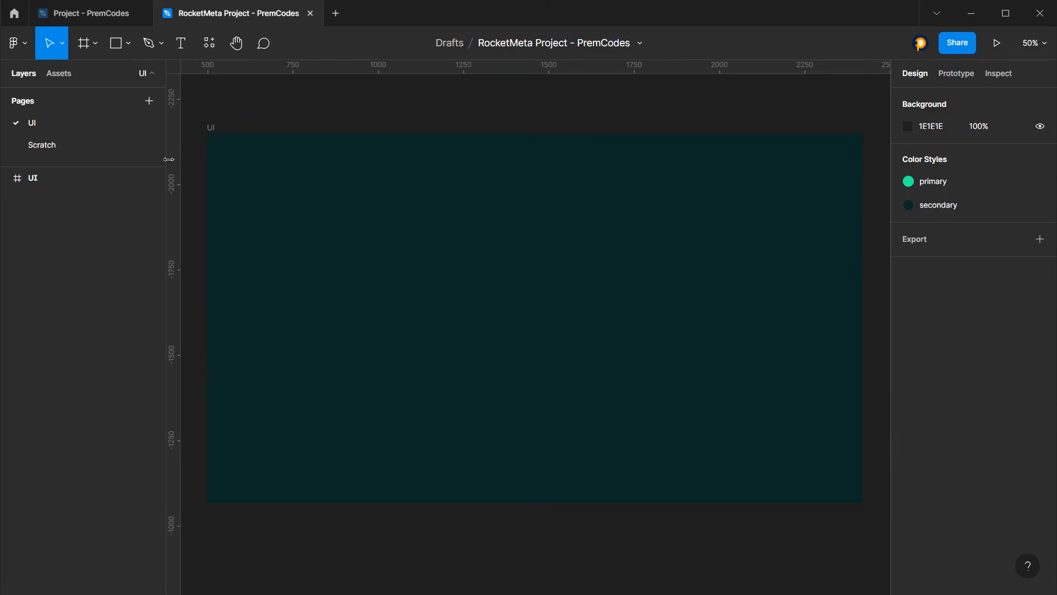
Copy the Grids frame from the Scratch page into the UI frame and collapse its layer
left_click(69, 142)
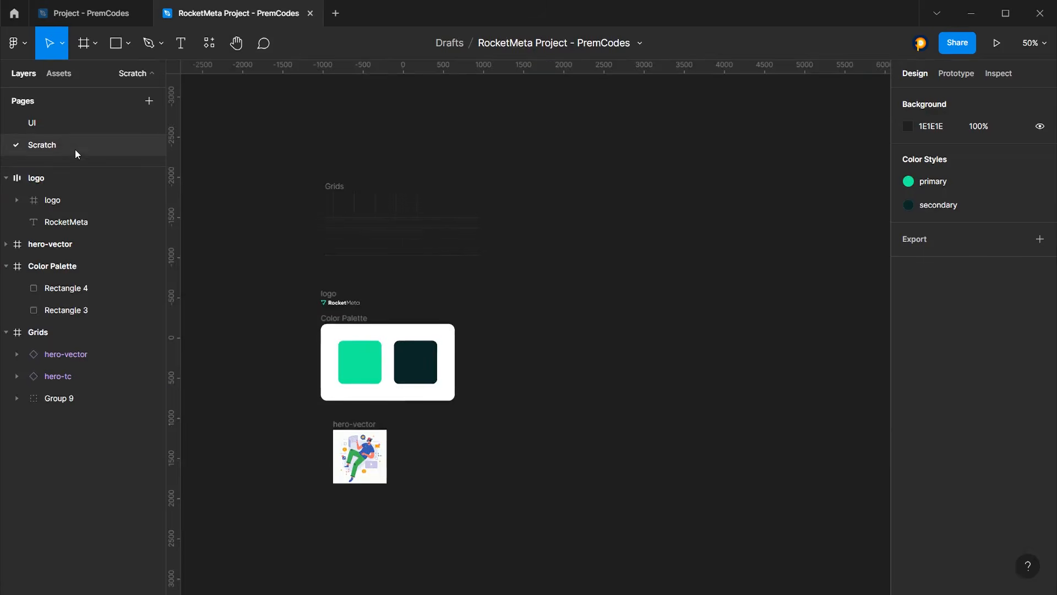
left_click(332, 187)
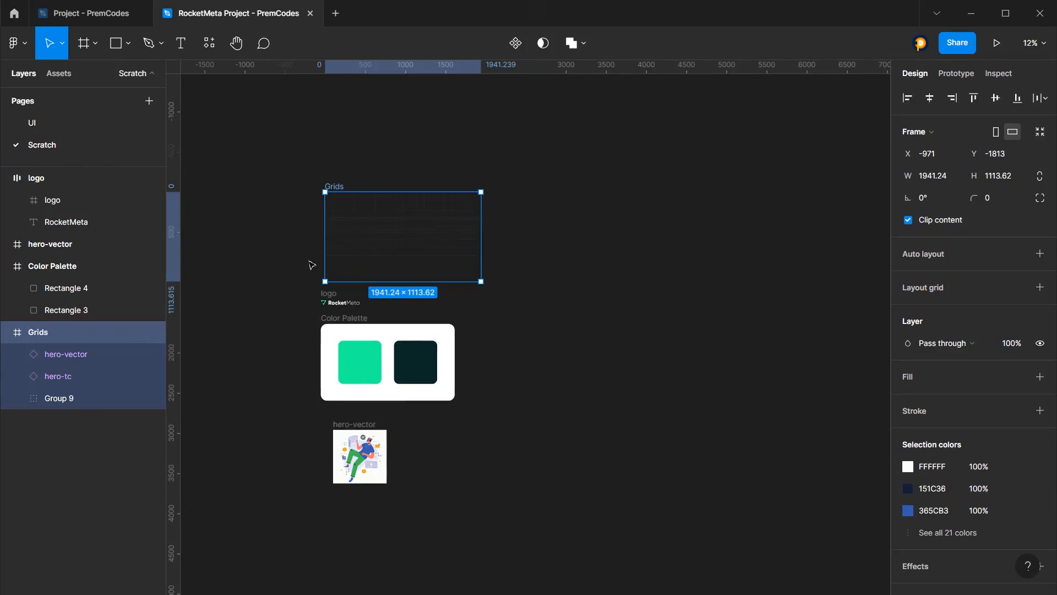
left_click(82, 124)
key("ctrl+v")
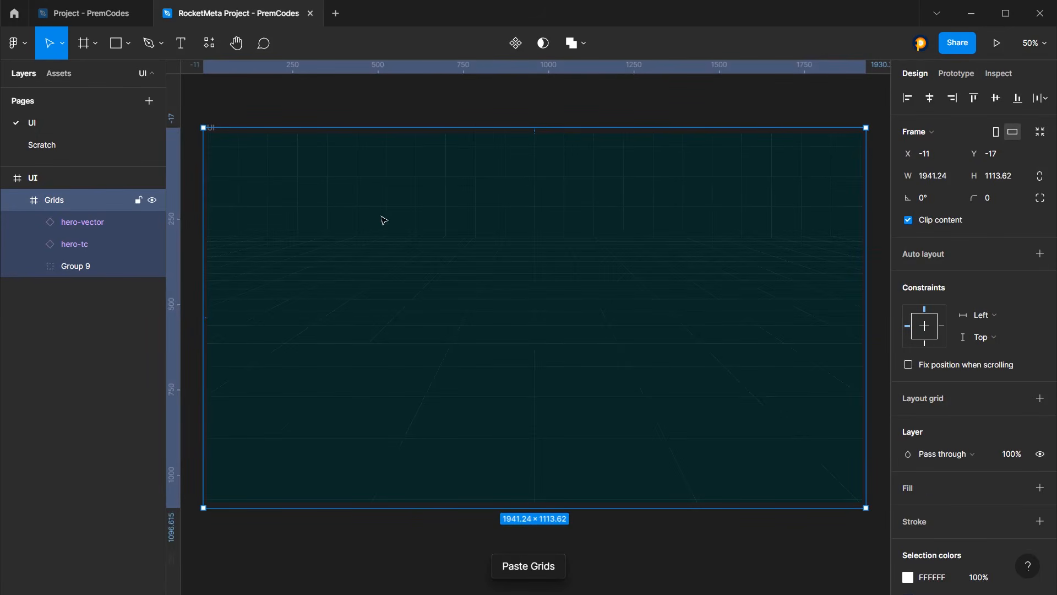
left_click(278, 94)
left_click(17, 200)
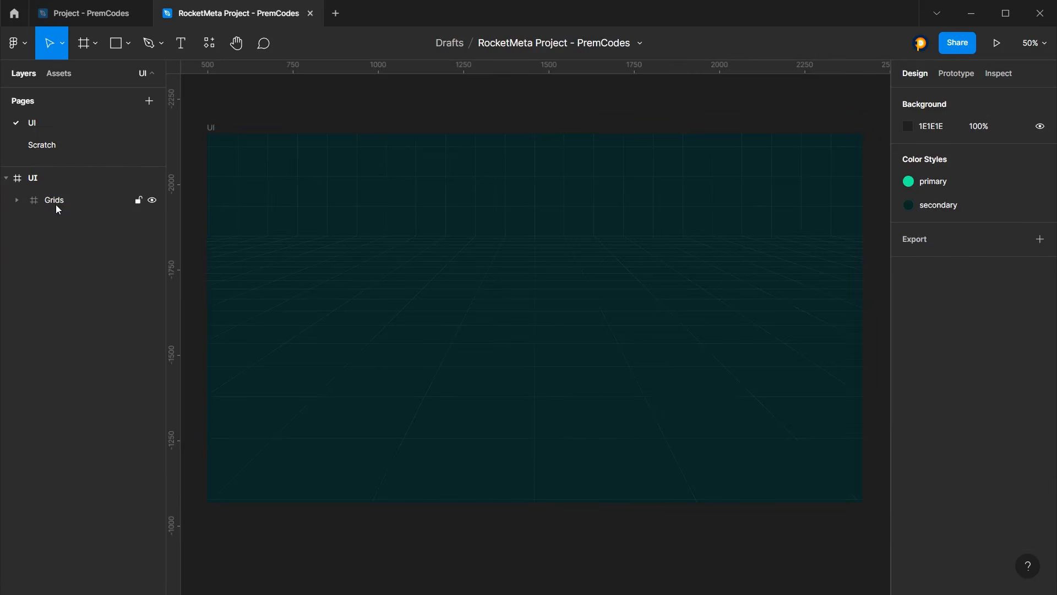
left_click(57, 207)
Copy the RocketMeta logo from the Scratch page into the UI design and place it near the upper-left corner at about X 112, Y 134
left_click(51, 146)
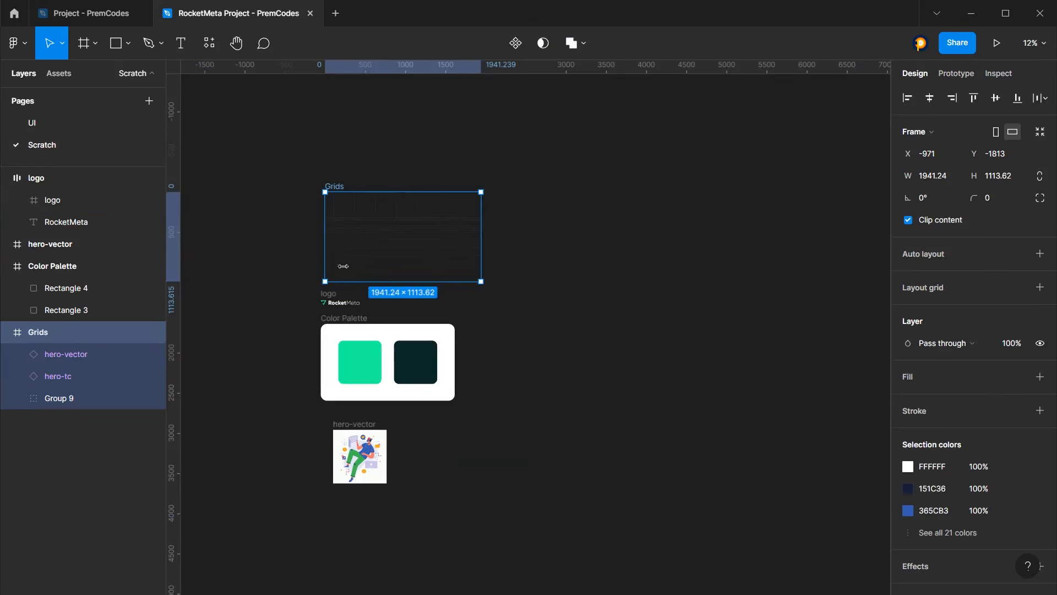
left_click(339, 303)
left_click(329, 293)
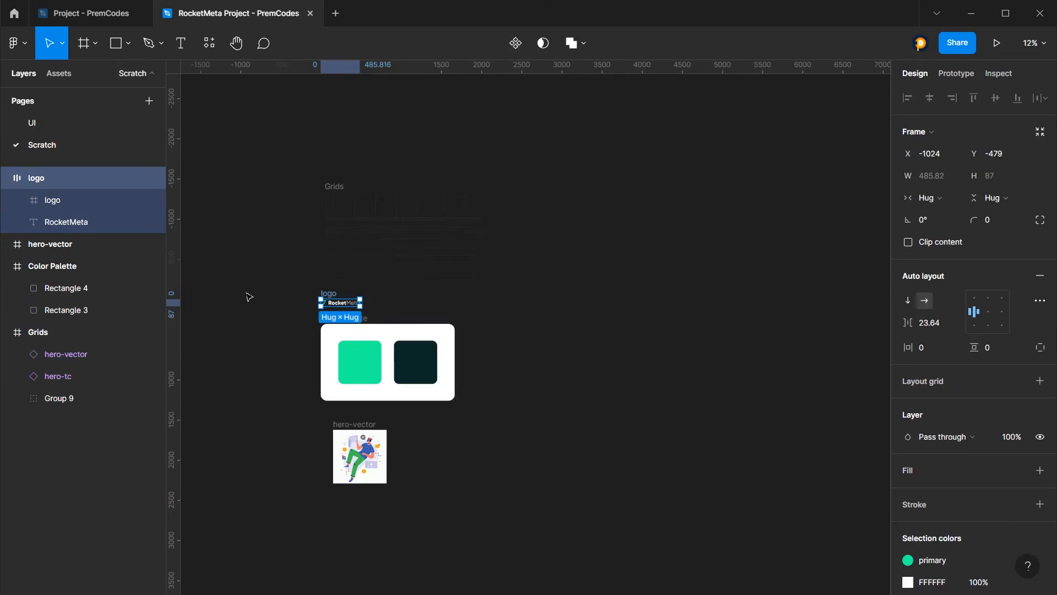
left_click(55, 123)
key("ctrl+v")
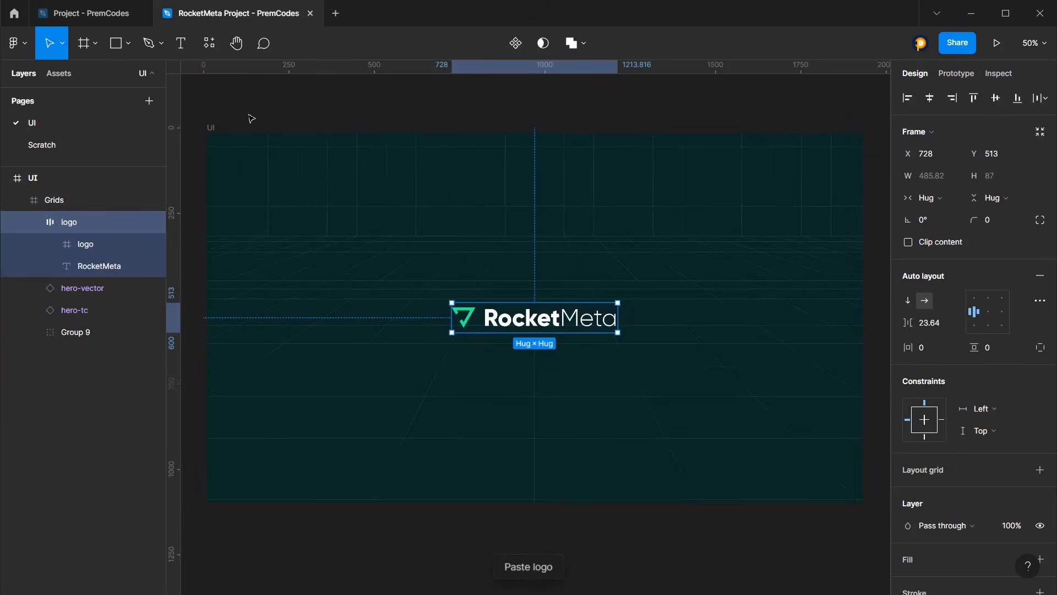
left_click_drag(479, 316, 268, 188)
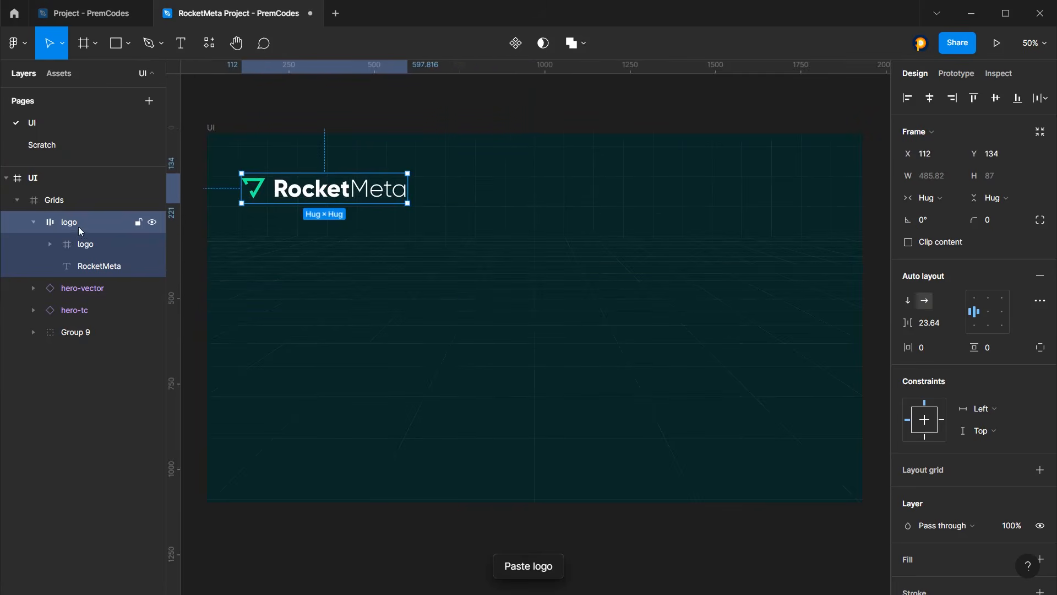
Move the logo layer out of Grids so it sits directly in the UI frame above Grids, and collapse Grids
left_click_drag(78, 227, 66, 191)
left_click(17, 266)
left_click(81, 268)
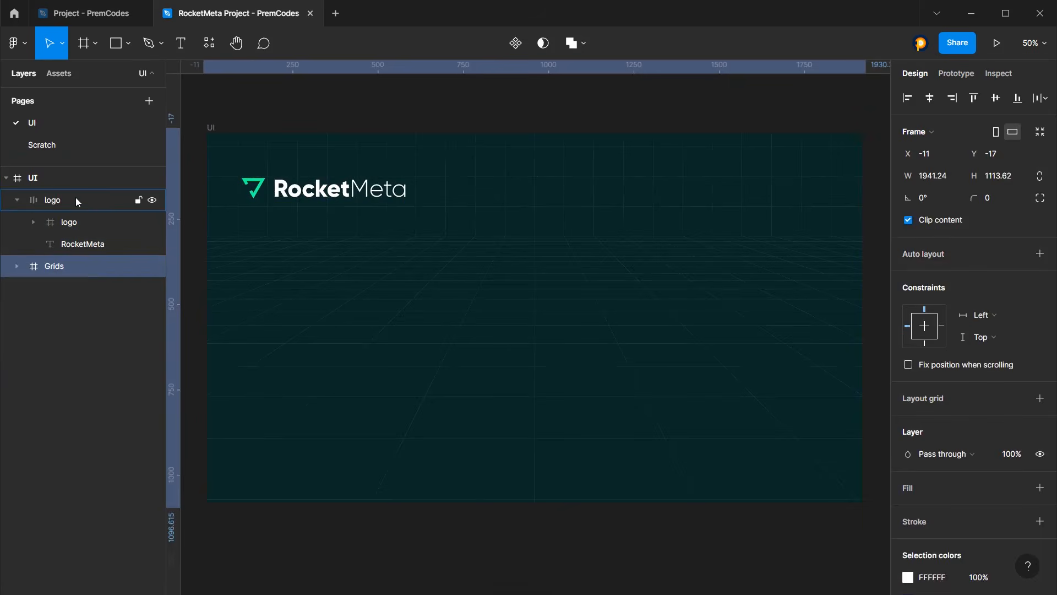
Scale the RocketMeta logo down proportionally to about two thirds of its size, keeping it near the UI frame's upper-left corner
left_click(76, 200)
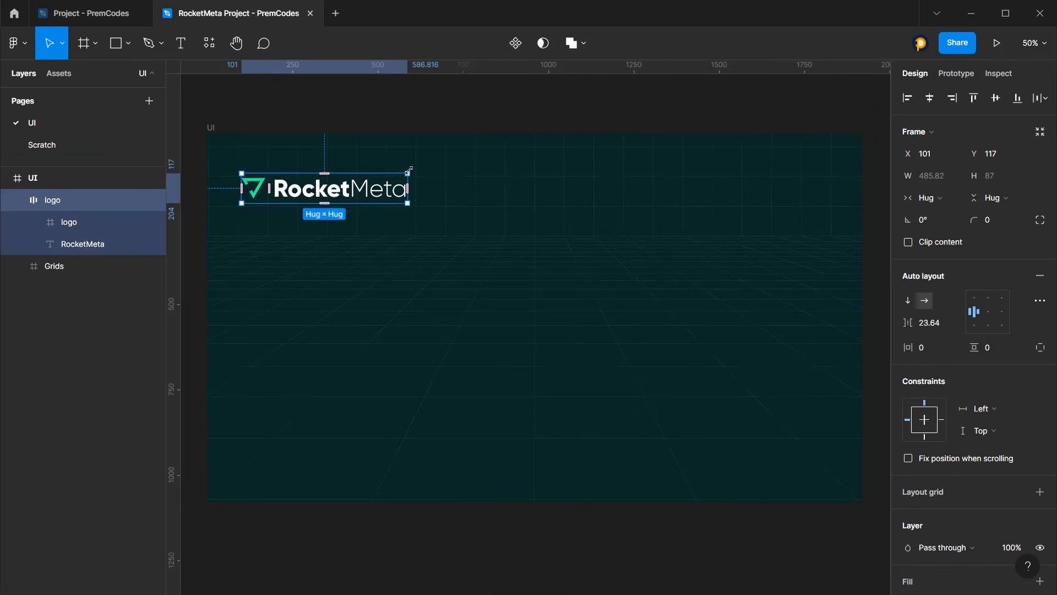
key("k")
left_click_drag(407, 202, 307, 165)
left_click(265, 96)
Preview the UI frame in presentation mode to examine the logo and grid background, and return to the design file's UI page
left_click(210, 128)
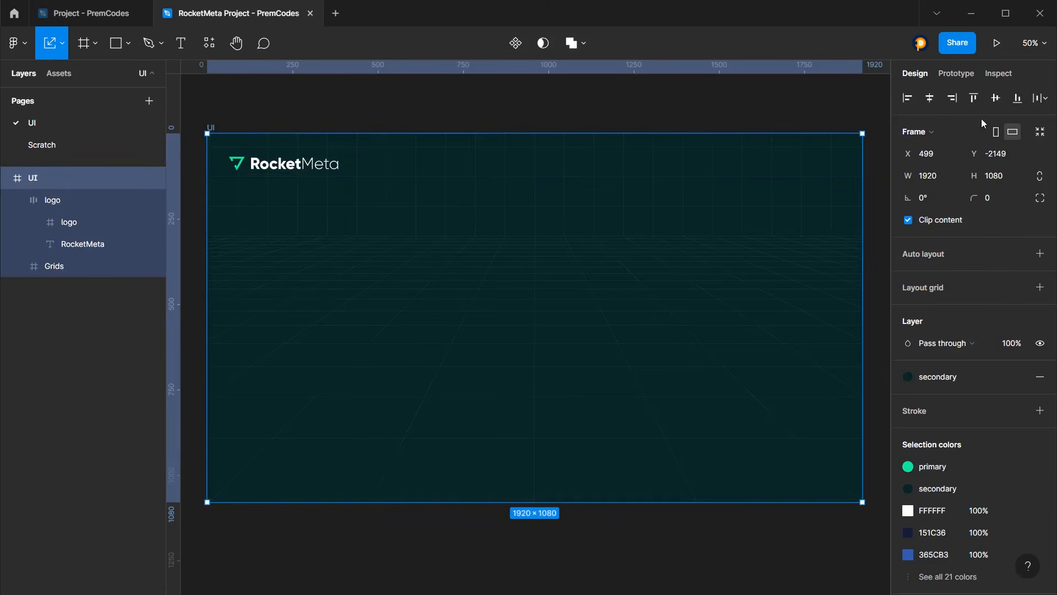
left_click(996, 43)
left_click(194, 12)
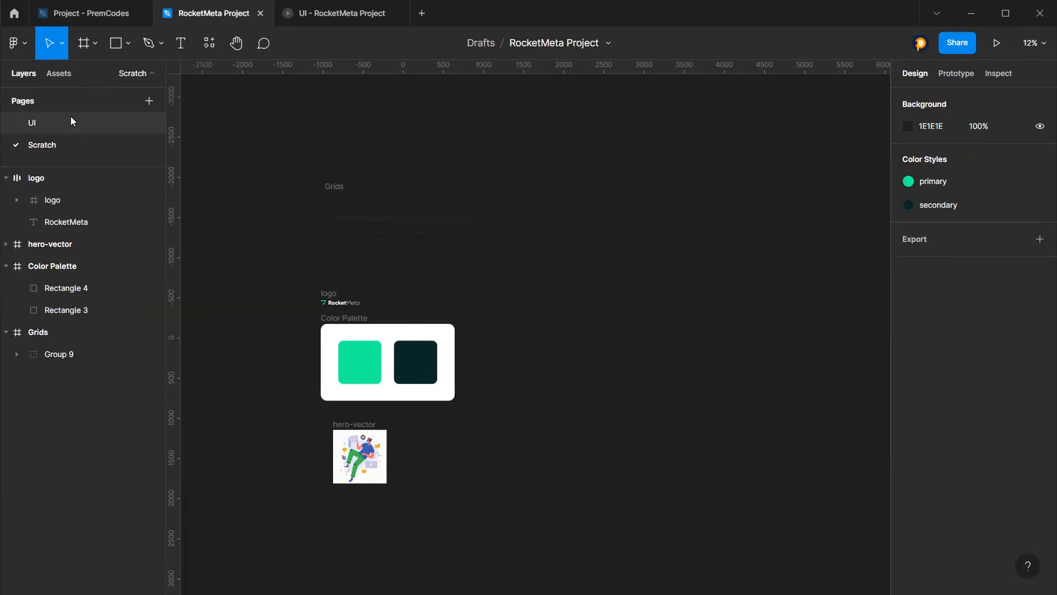
left_click(70, 119)
left_click(305, 22)
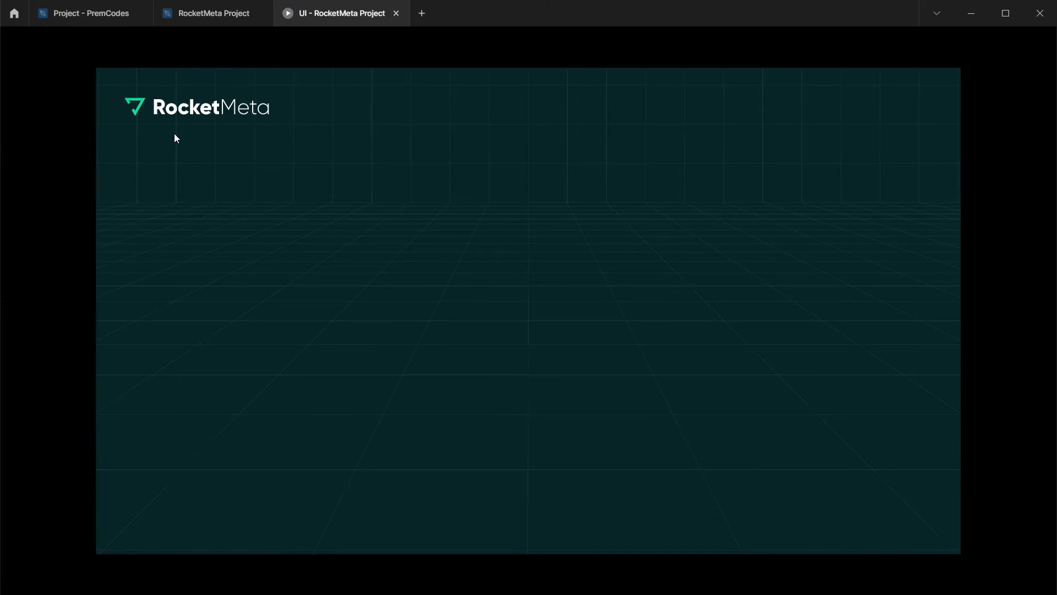
left_click(226, 14)
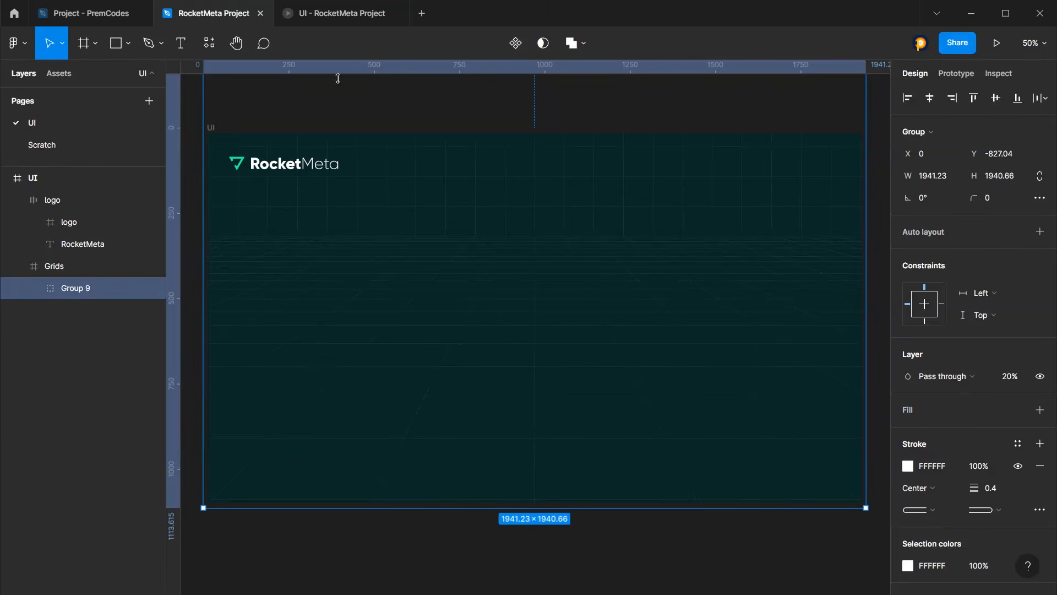
left_click(196, 175)
scroll(394, 176, "down", 1)
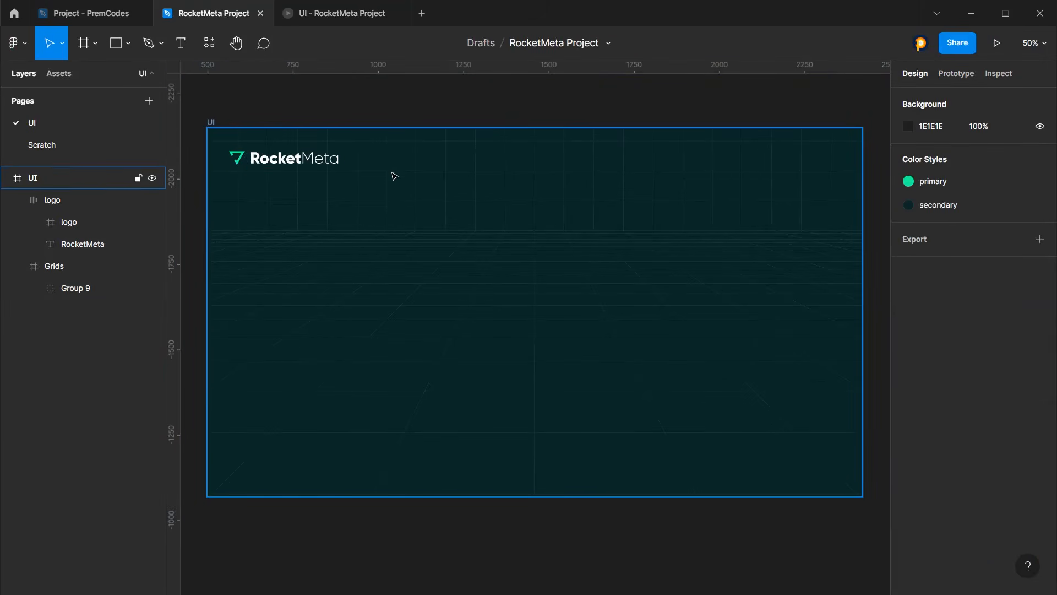
scroll(394, 176, "down", 1)
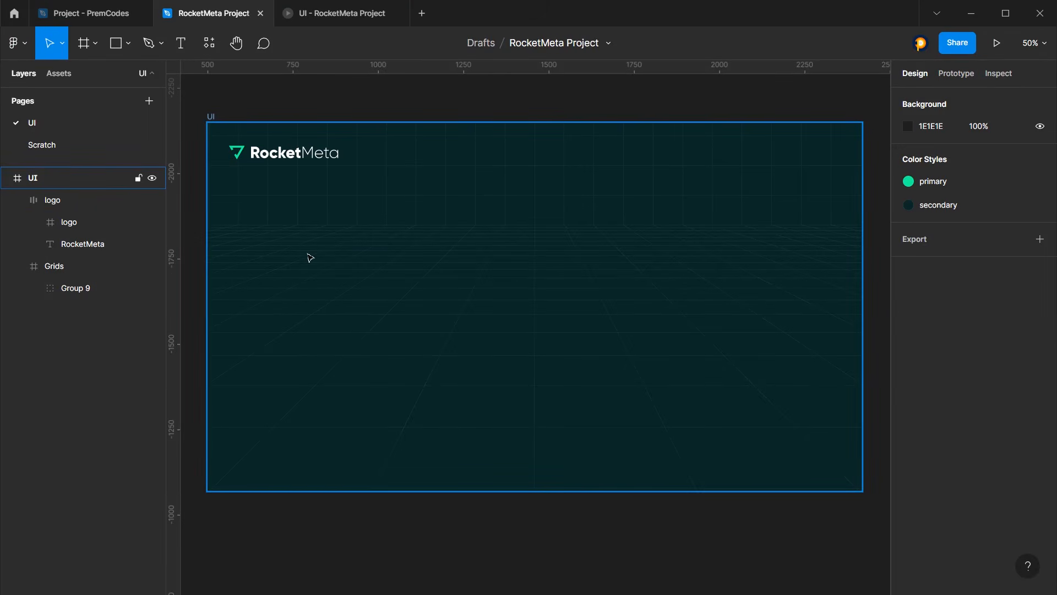
left_click(197, 175)
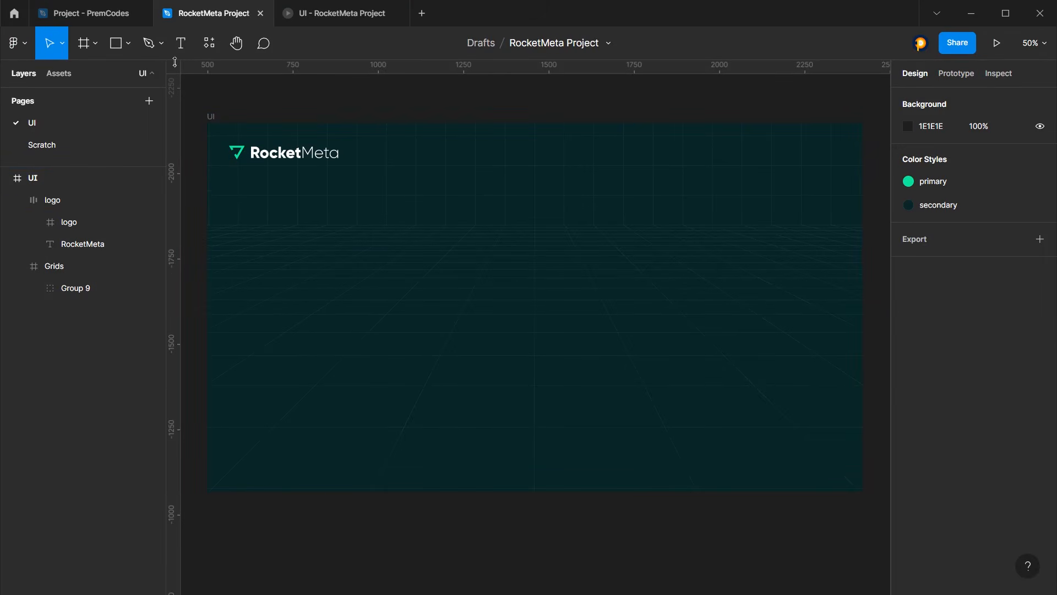
Add a two-line heading reading "Building Brands" and "in Metaverse Space" below the logo at about X 97, Y 280
left_click(174, 48)
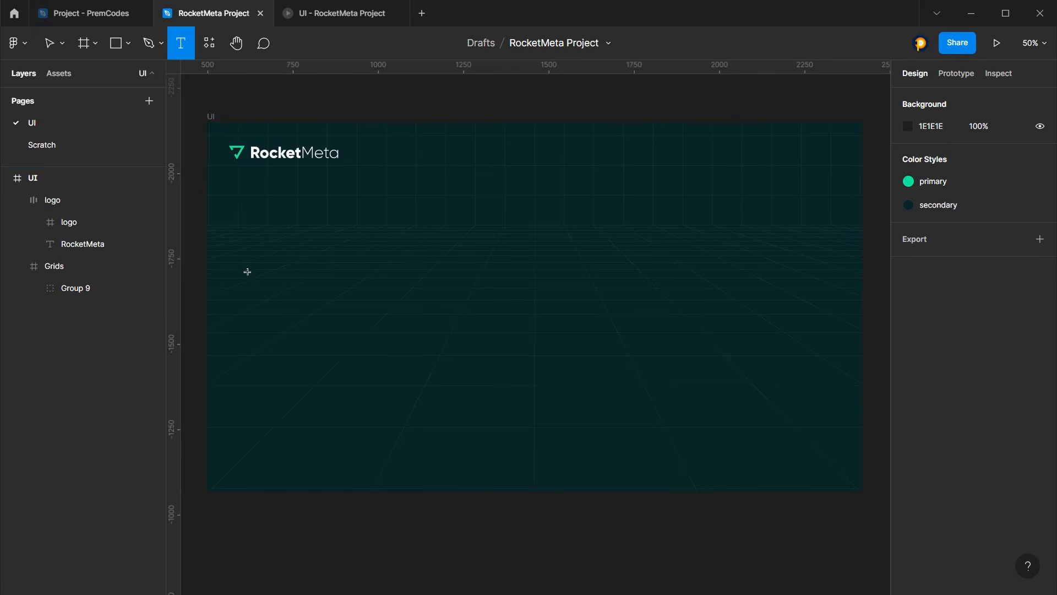
left_click(240, 203)
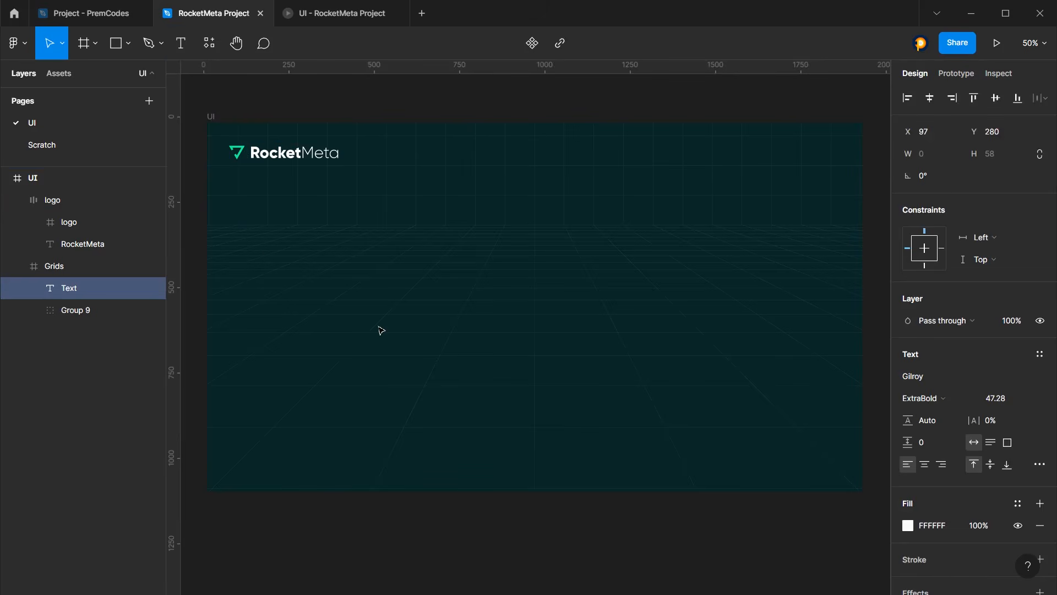
type("Helpa")
key("ctrl+a")
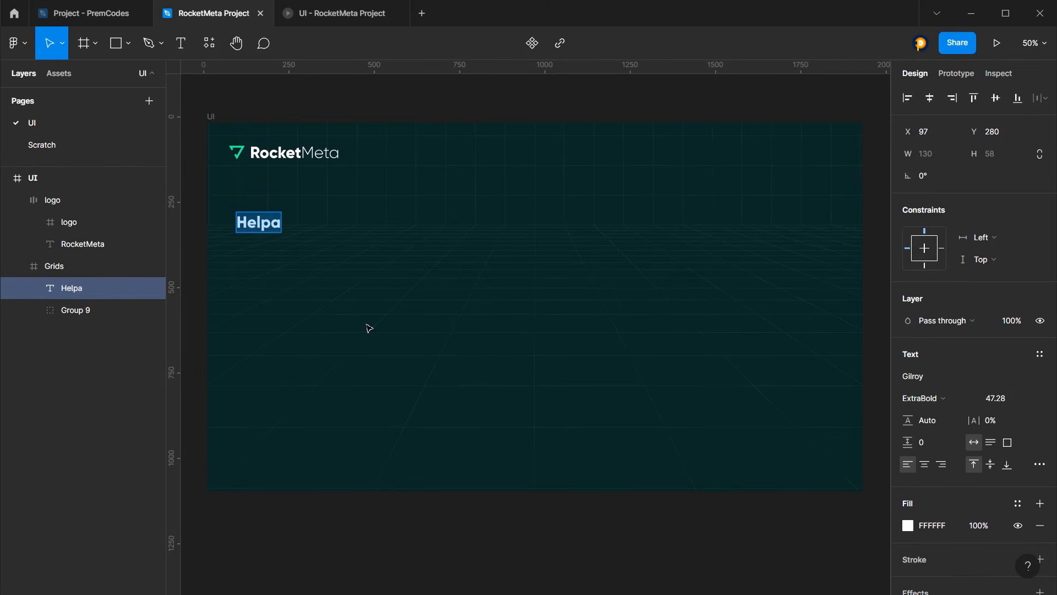
type("Buil")
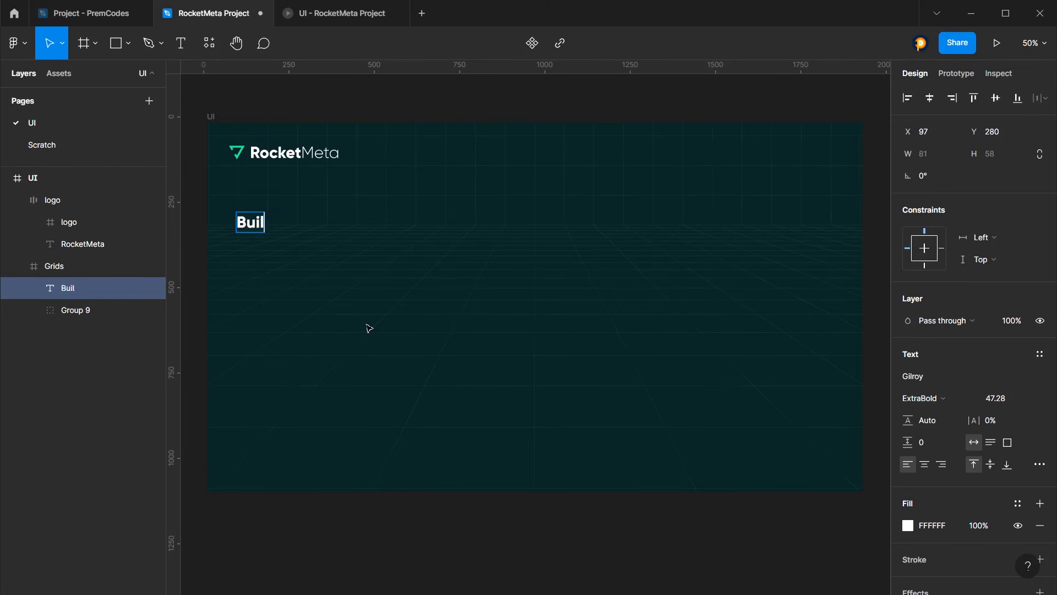
type("ding Brands")
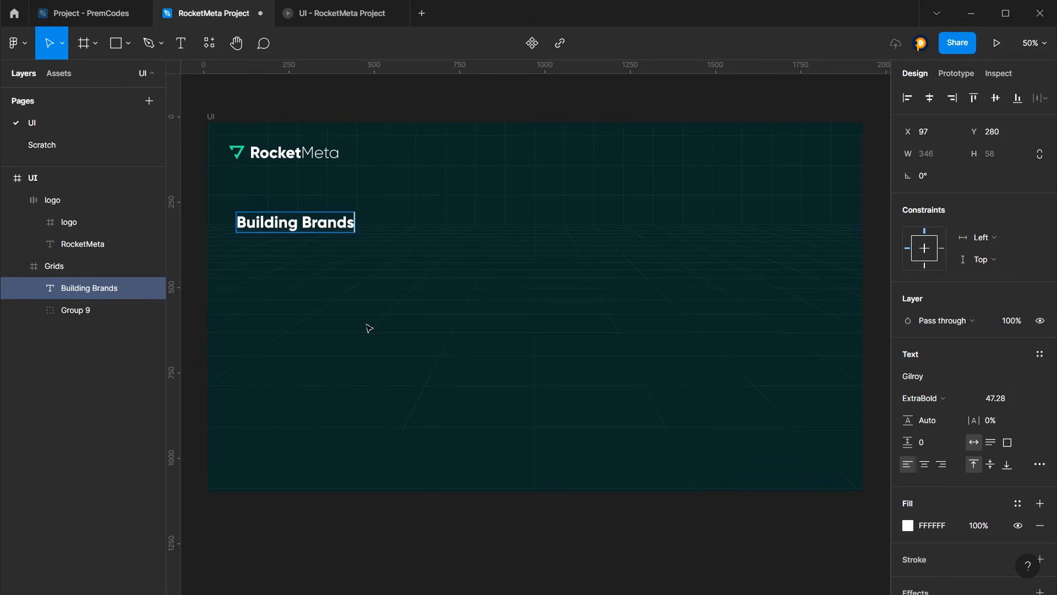
key("Return")
type("in M")
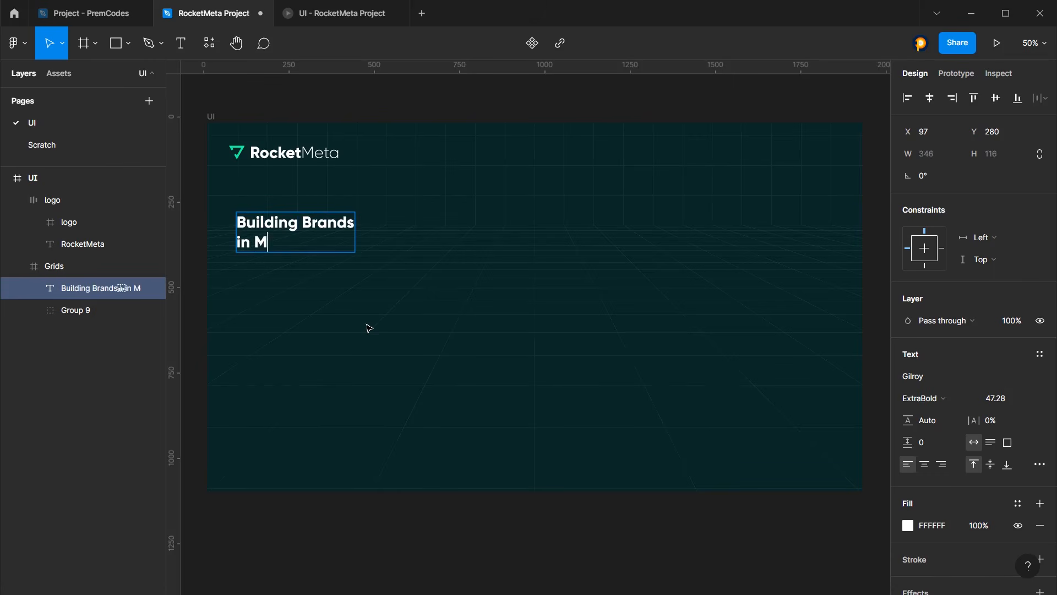
type("eta verse")
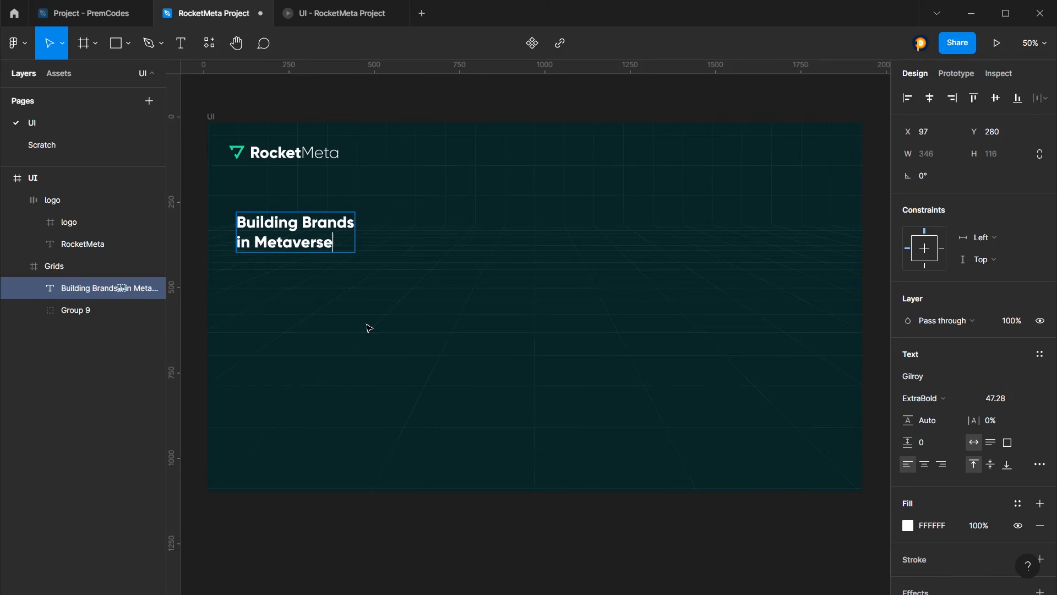
type(" Space")
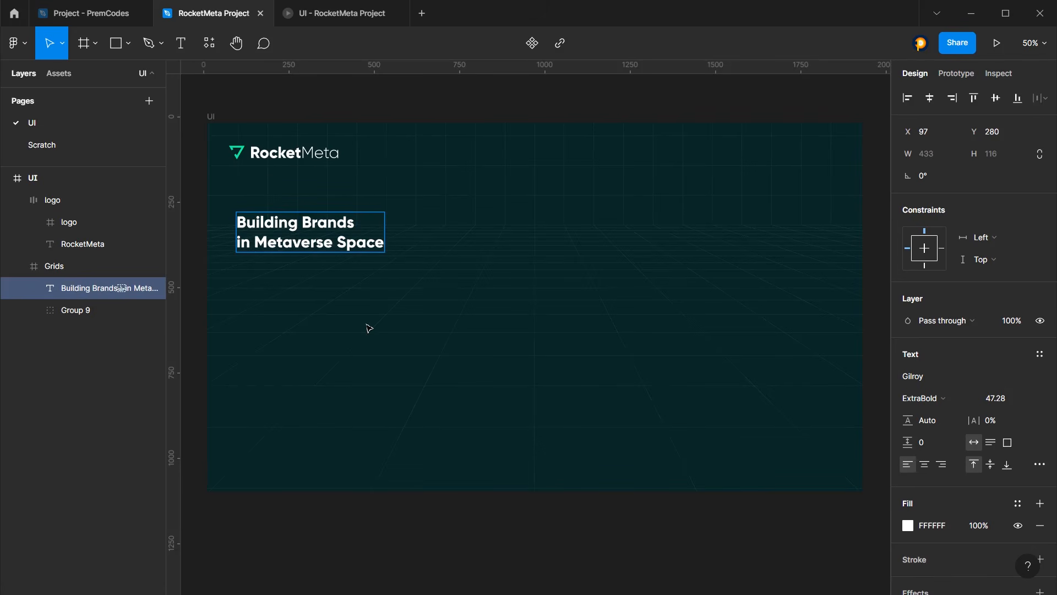
Enlarge the whole heading to font size 115, and set its second line "in Metaverse Space" to 92
key("ctrl+a")
left_click_drag(1002, 403, 40, 413)
left_click(580, 296)
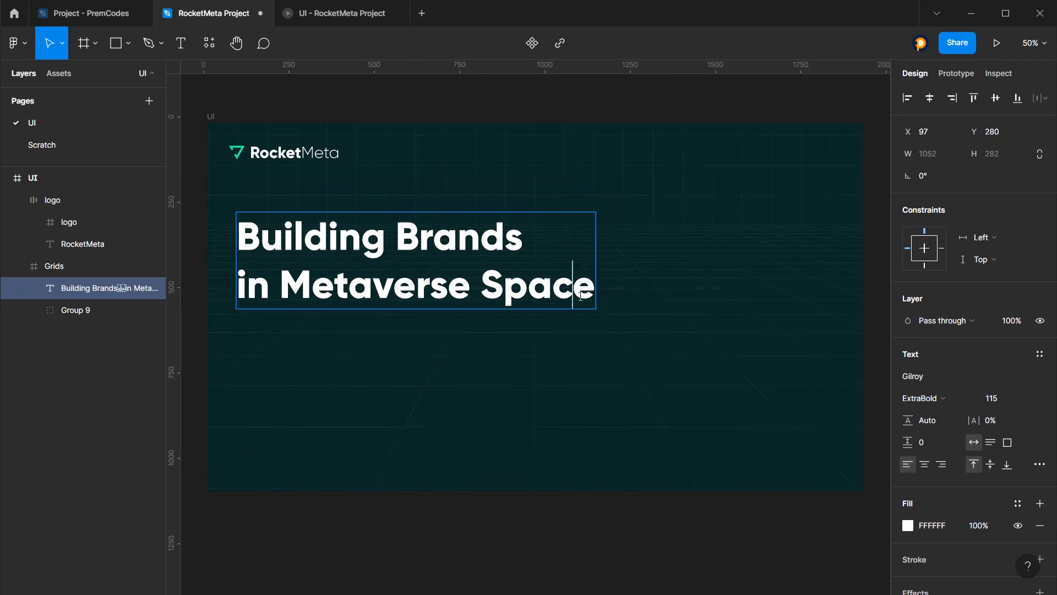
left_click_drag(596, 292, 188, 295)
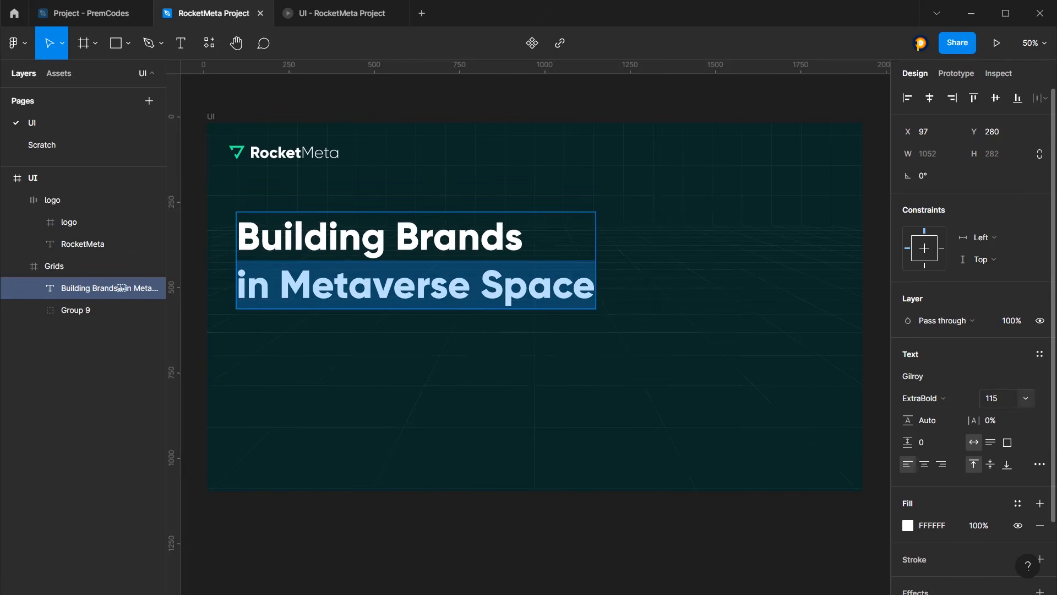
left_click_drag(970, 396, 970, 396)
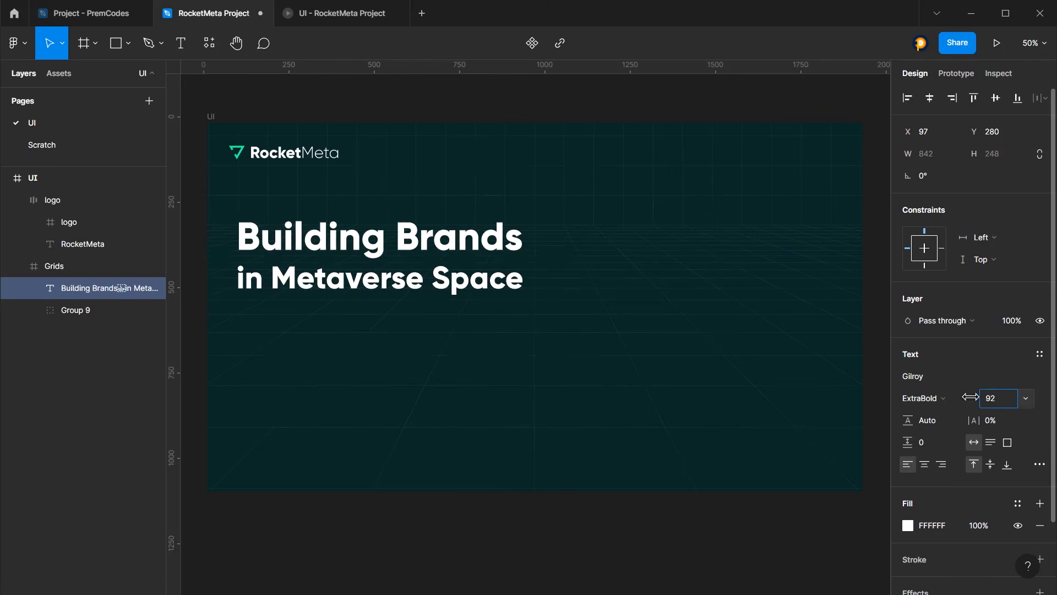
Change the font weight of the word "in" in the heading's second line to Light
key("ctrl+a")
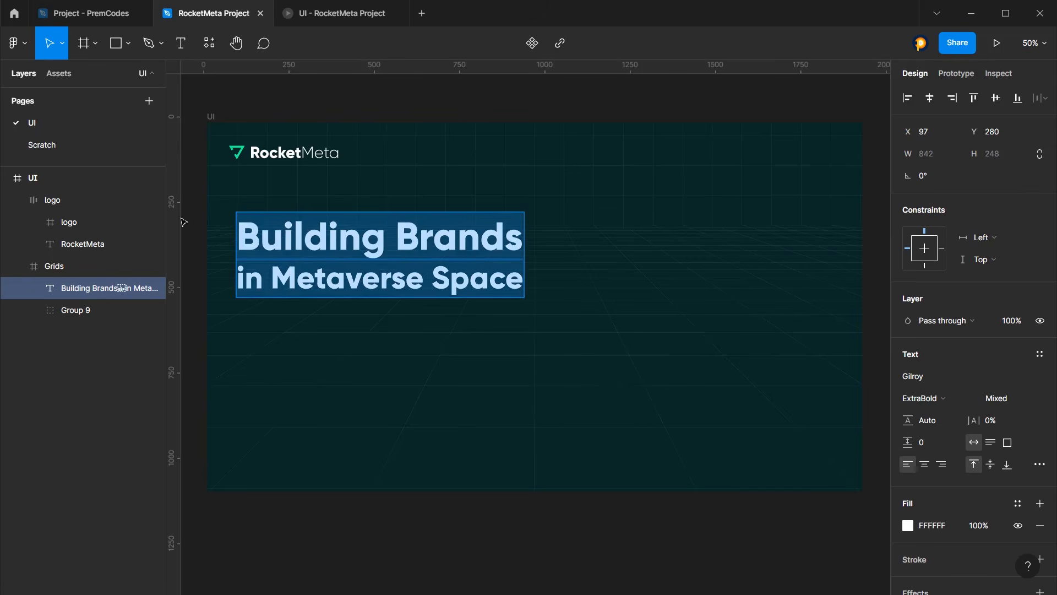
key("Escape")
key("Return")
left_click(480, 237)
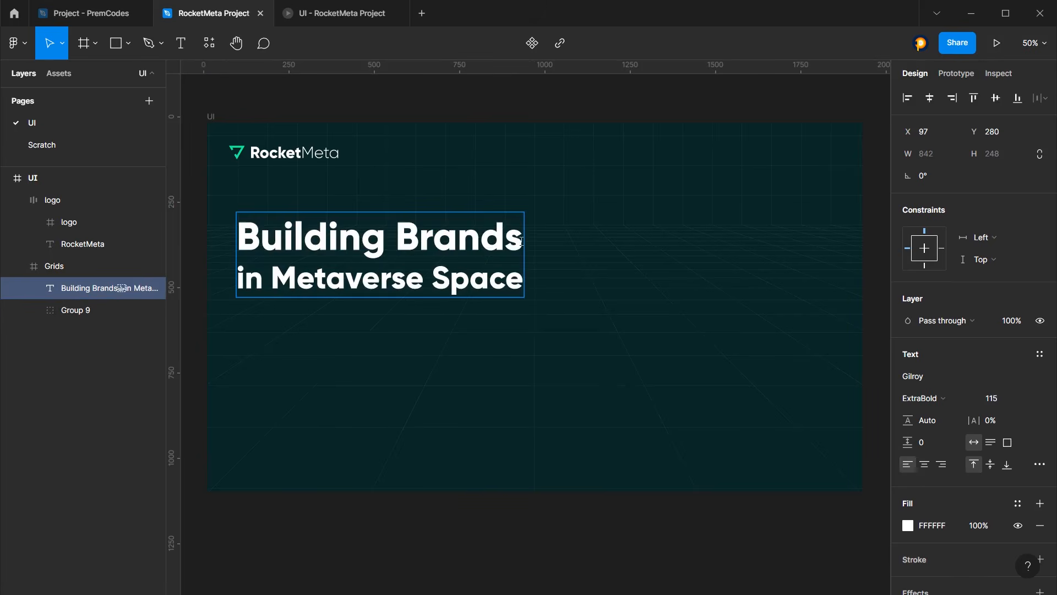
left_click_drag(521, 241, 193, 254)
left_click(427, 278)
left_click_drag(265, 278, 236, 279)
left_click(930, 398)
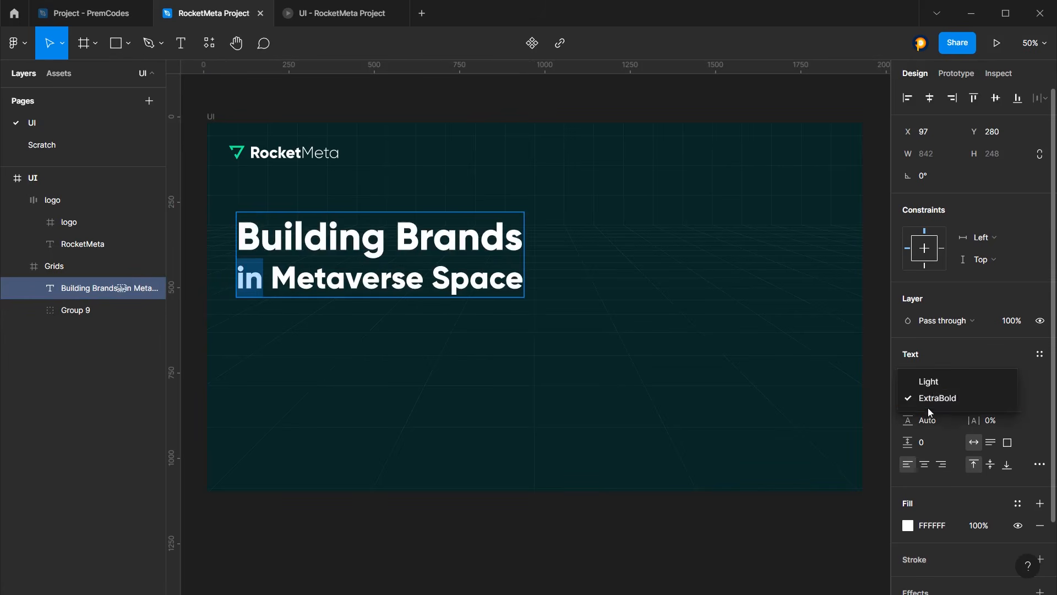
left_click(928, 381)
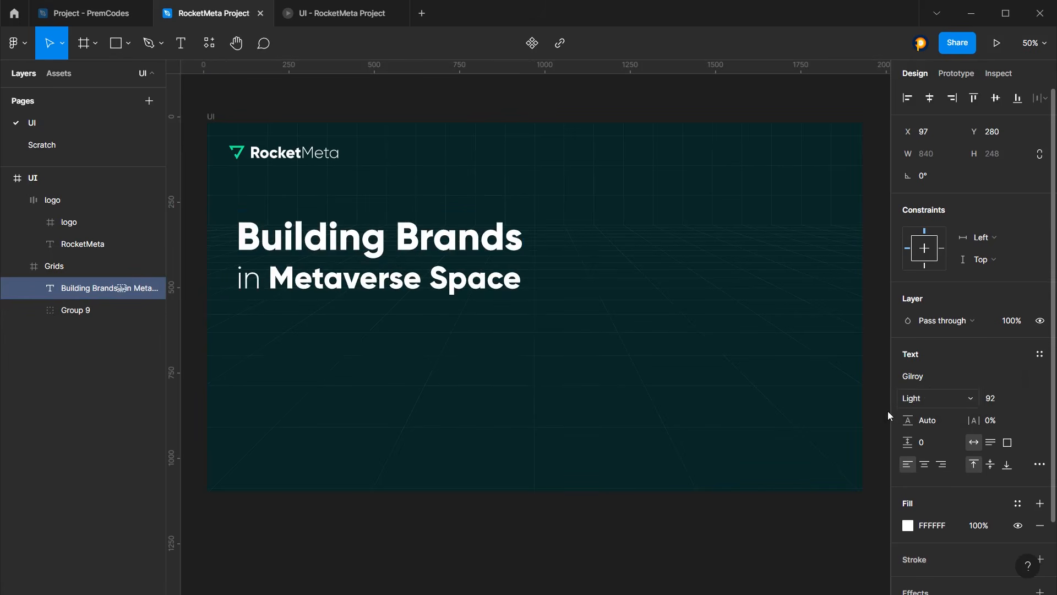
left_click(189, 204)
Apply the primary color style as the fill of the heading's first line, "Building Brands"
double_click(398, 248)
double_click(397, 248)
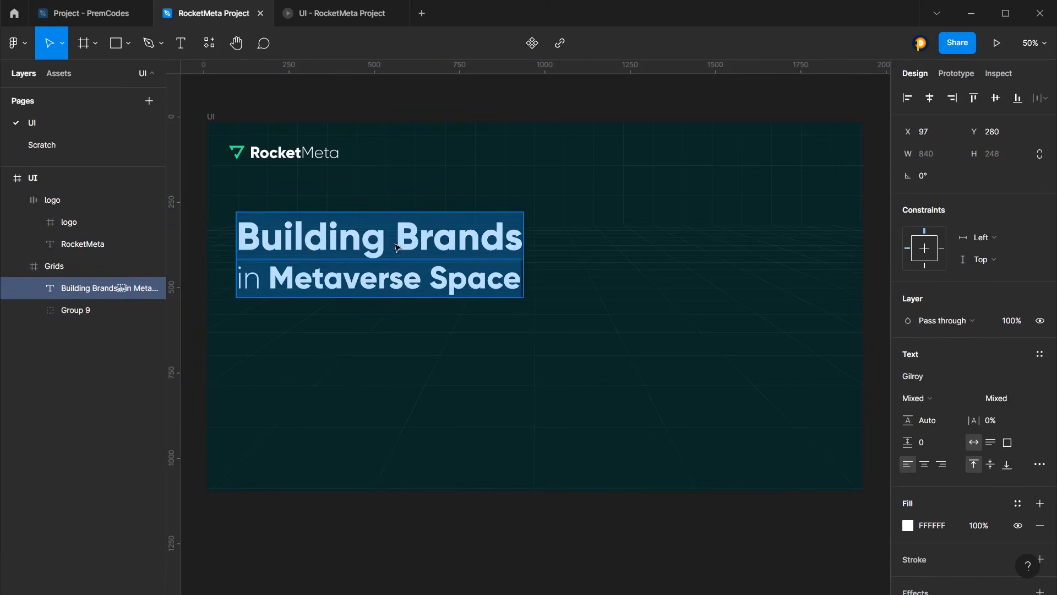
left_click(480, 243)
left_click_drag(526, 241, 184, 247)
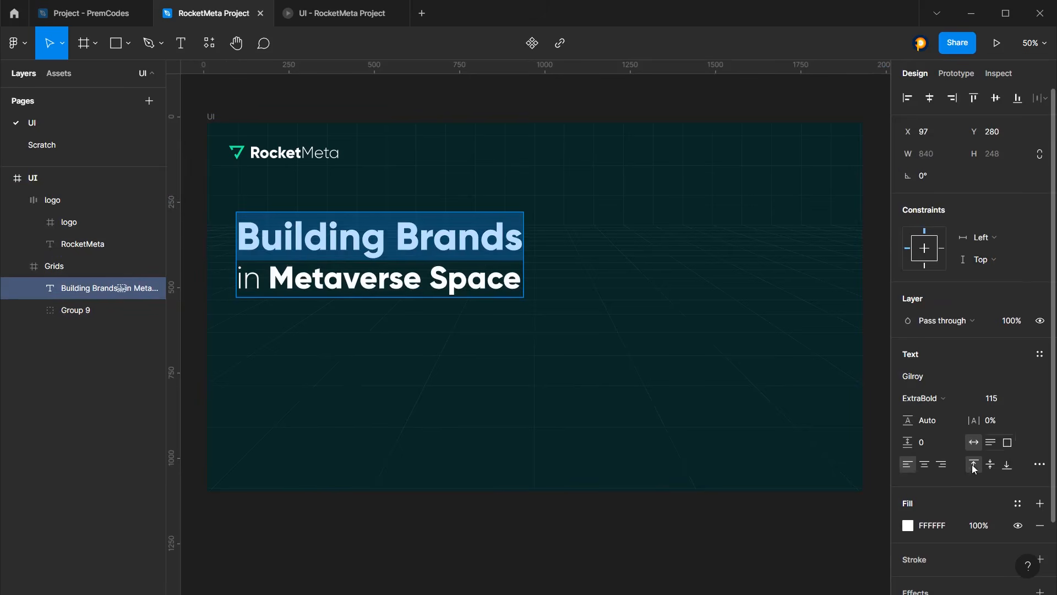
scroll(923, 487, "down", 3)
left_click(1017, 420)
left_click(942, 503)
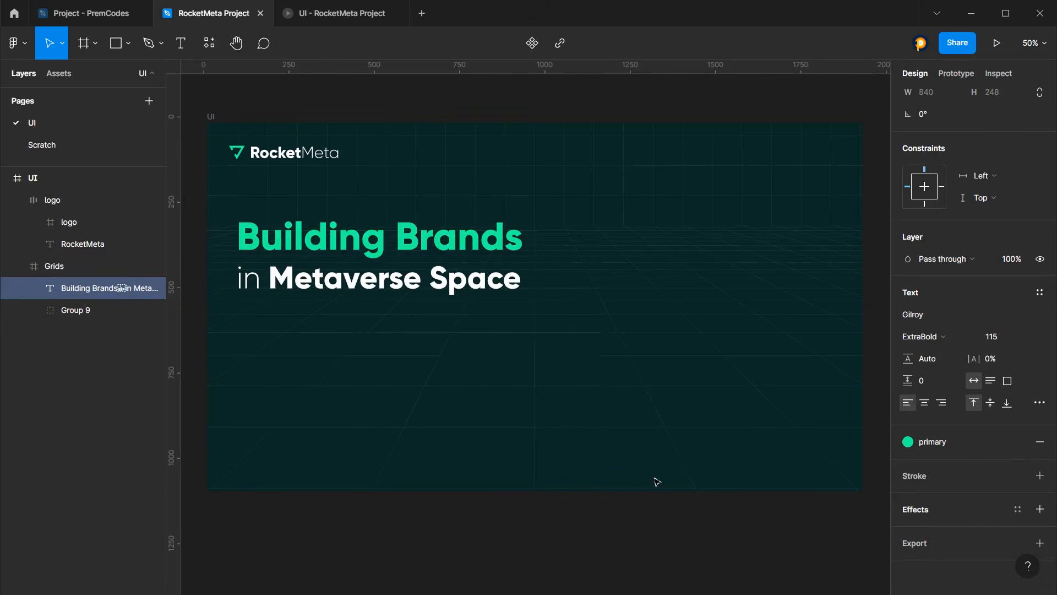
Apply the primary color style to the word "in" in the heading's second line and deselect the text
left_click(262, 286)
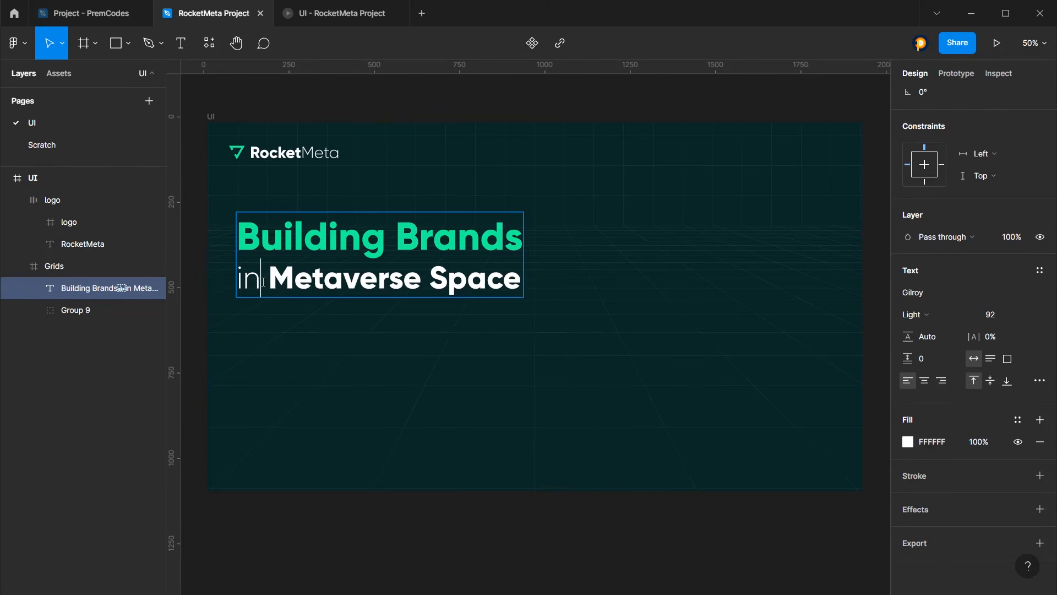
double_click(263, 282)
left_click(1017, 419)
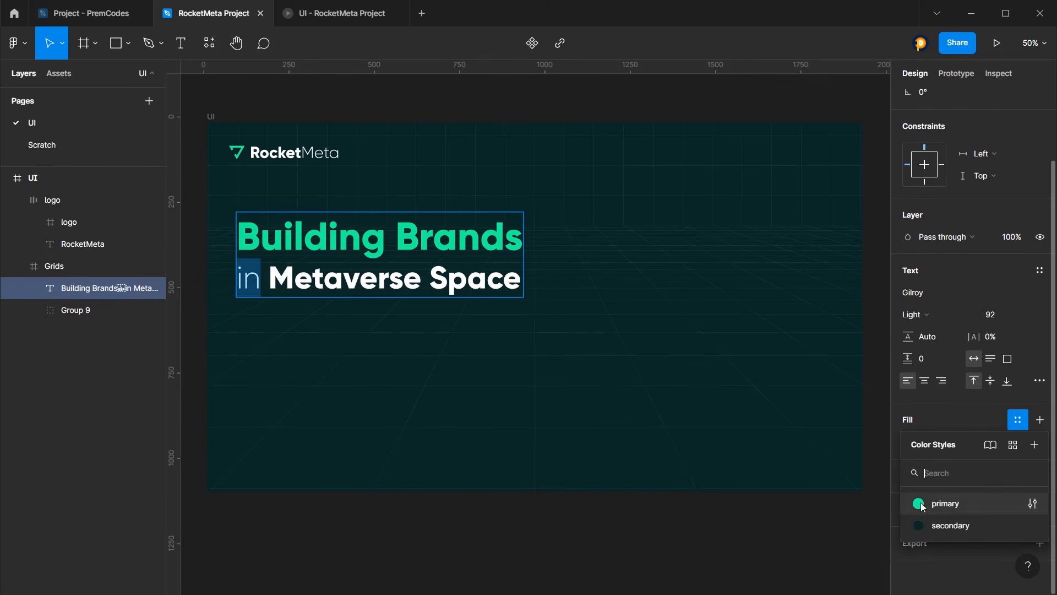
left_click(936, 503)
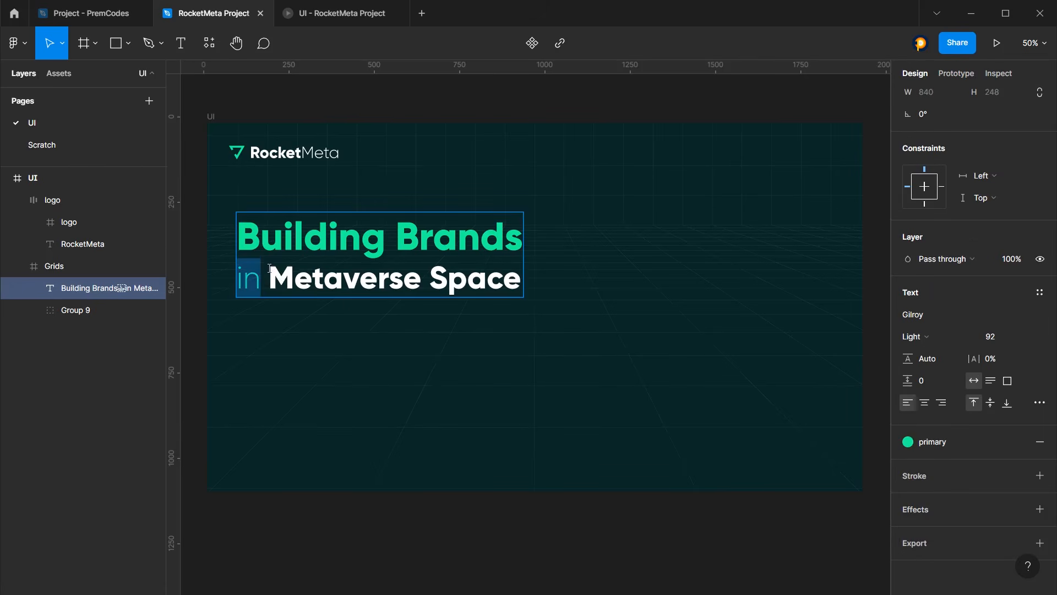
left_click(199, 204)
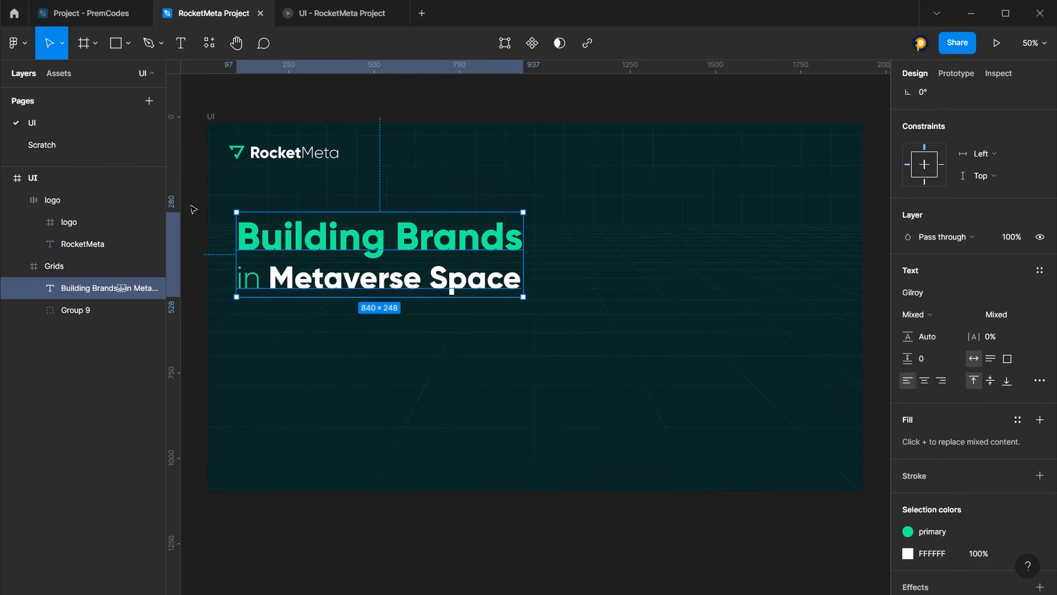
left_click(193, 208)
Add a columns layout grid to the UI frame with a count of 2 and a gutter of 1600
left_click(235, 136)
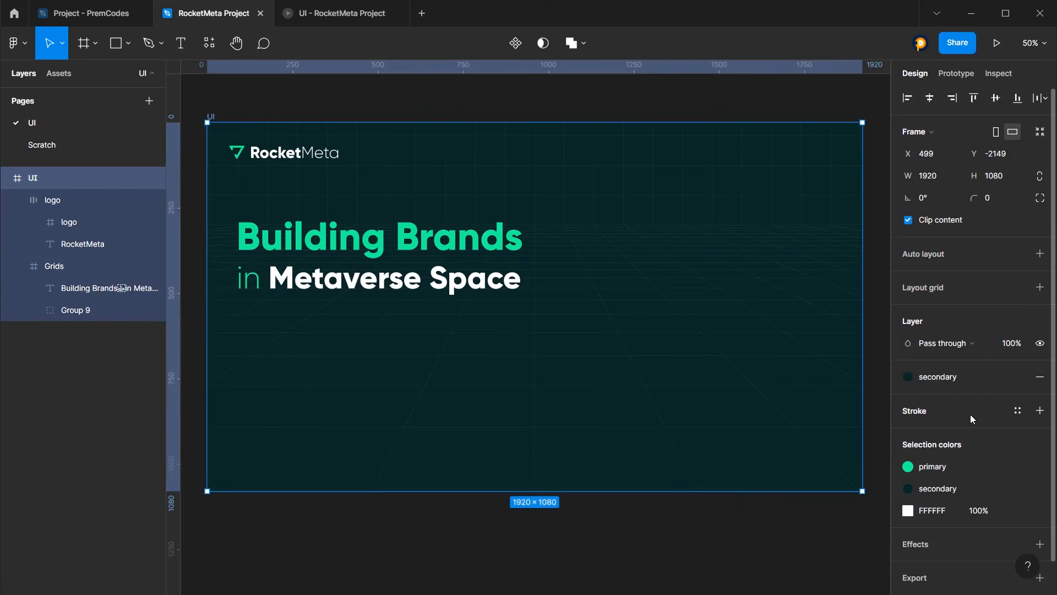
left_click(956, 252)
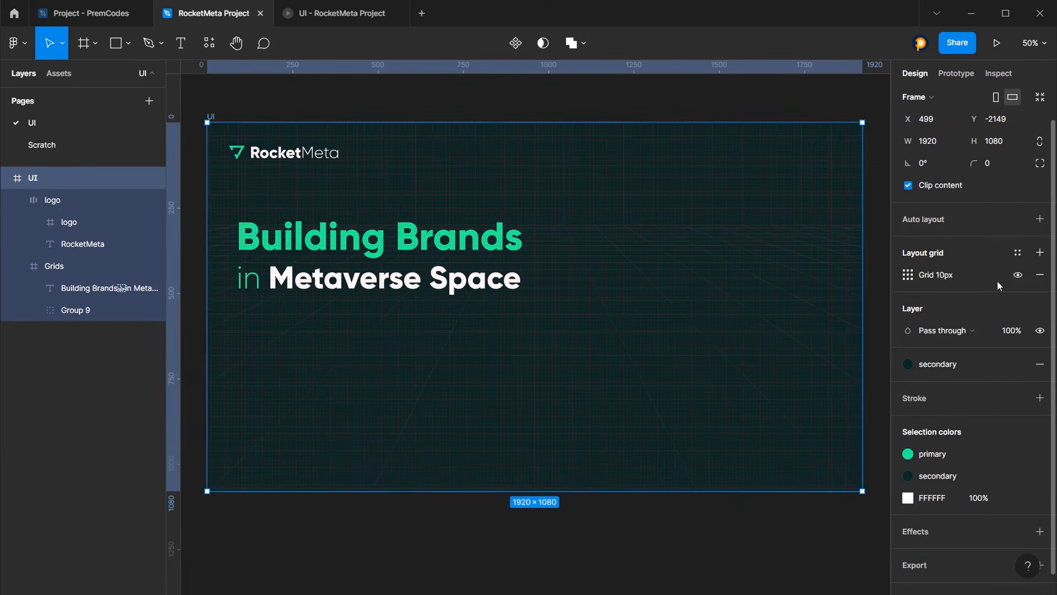
left_click(908, 275)
left_click(748, 277)
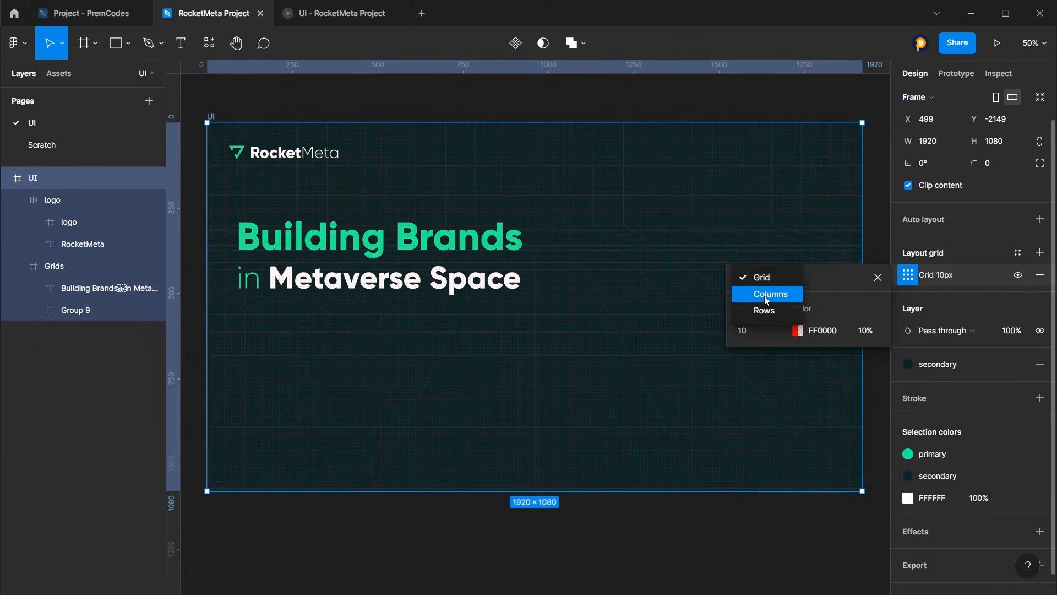
left_click(760, 290)
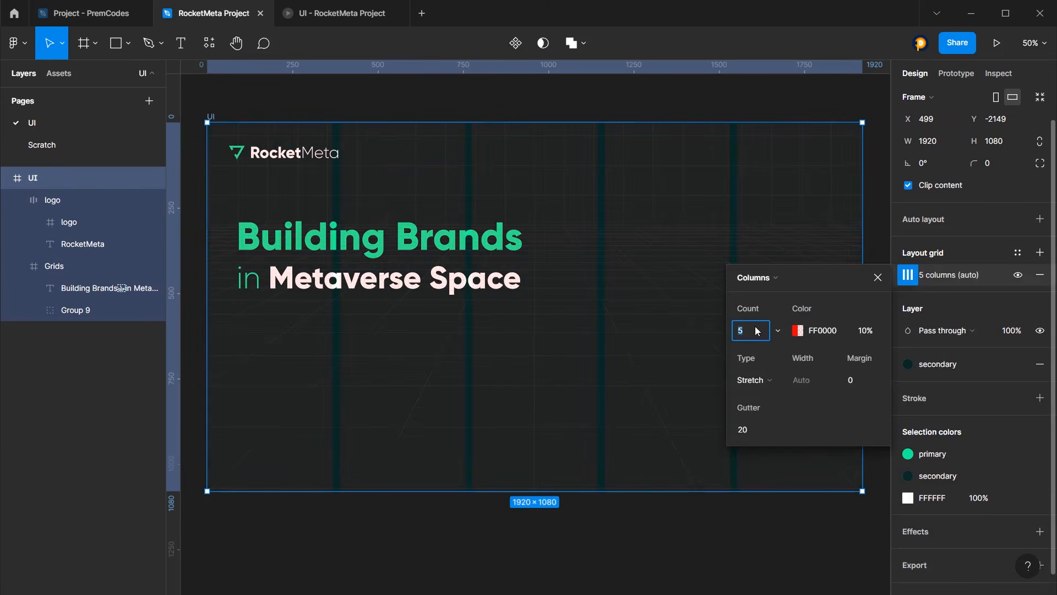
left_click(751, 433)
type("1600")
key("Return")
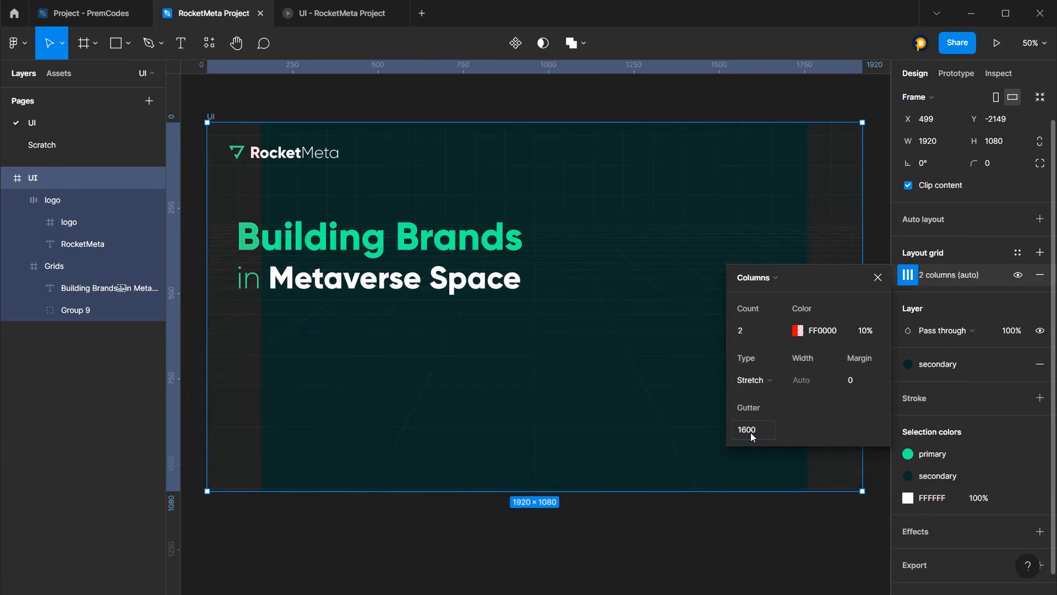
Set the gutter of the UI frame's two-column layout grid to 1800
left_click(877, 276)
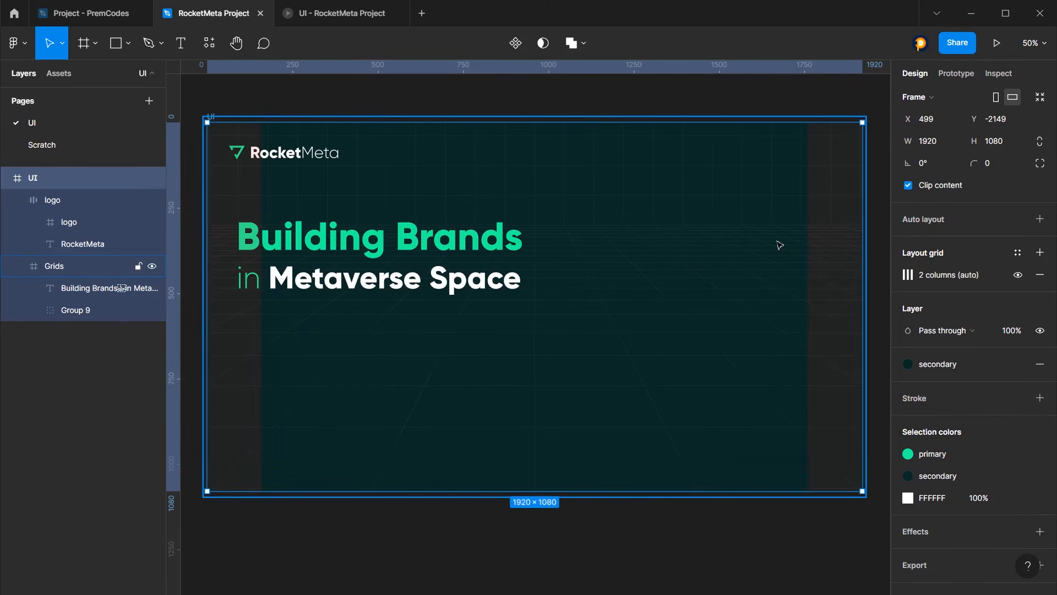
scroll(236, 147, "up", 3)
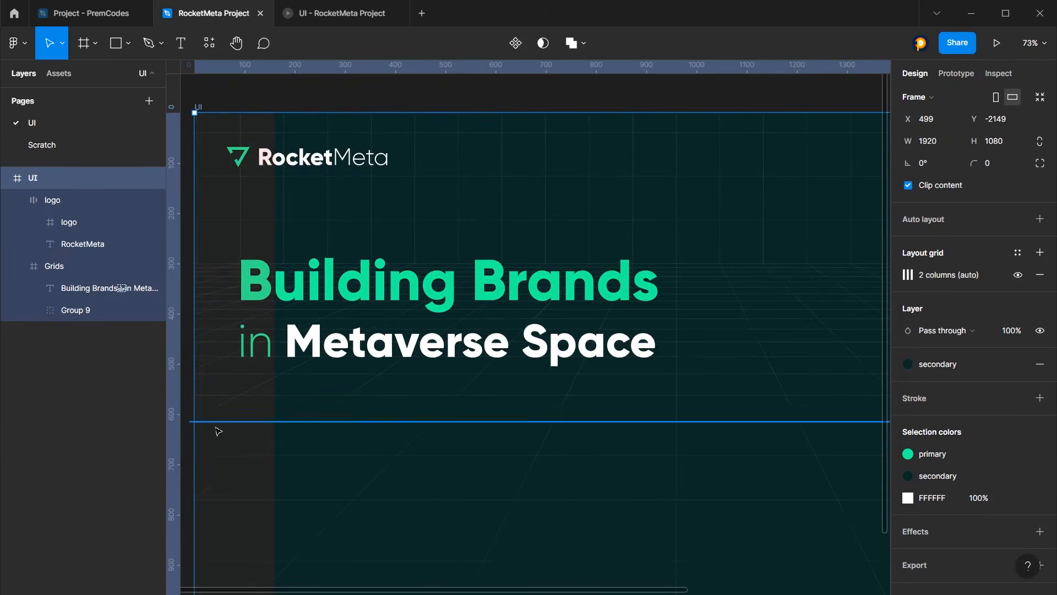
scroll(217, 429, "down", 5)
scroll(709, 419, "down", 5)
scroll(221, 115, "up", 3)
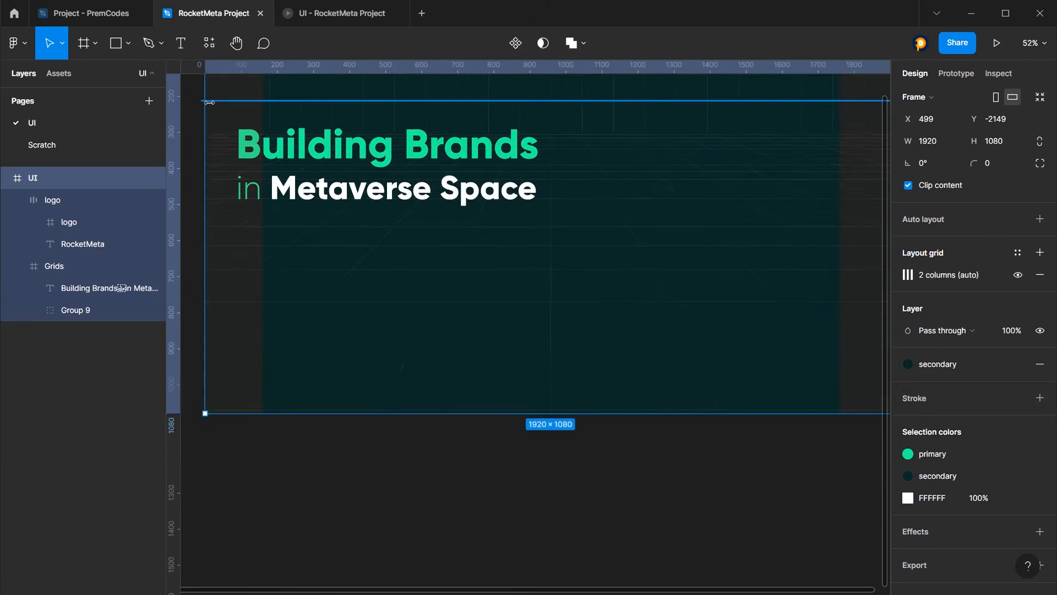
scroll(338, 163, "down", 1)
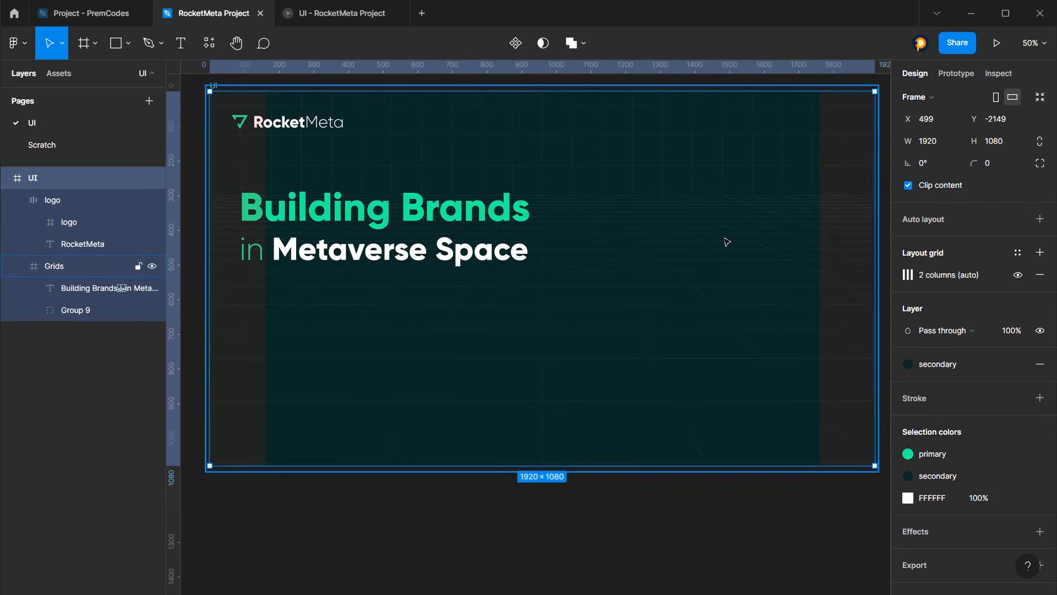
left_click(909, 275)
left_click(754, 432)
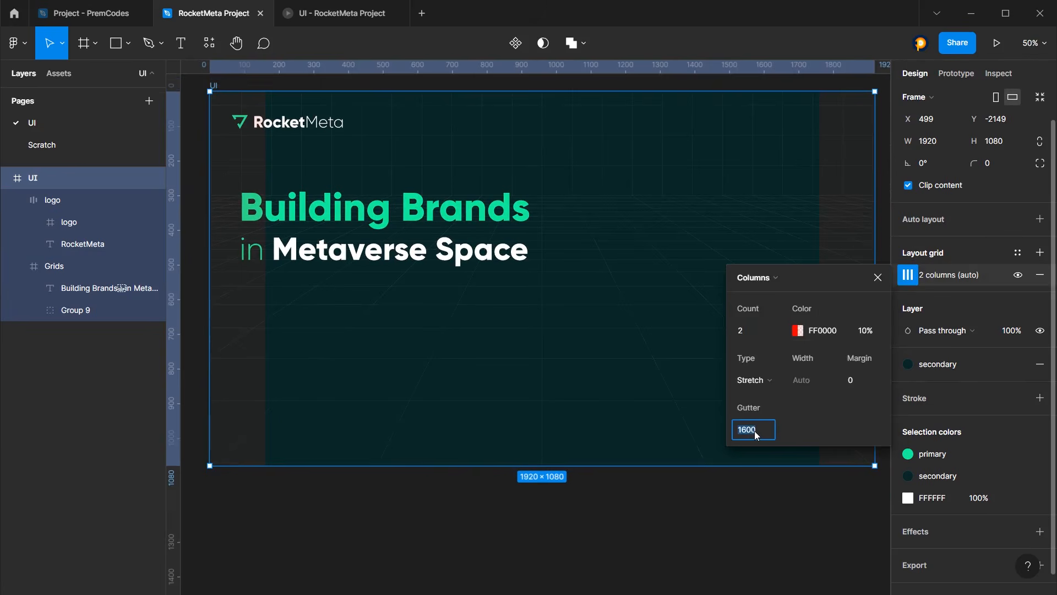
type("1800")
key("Return")
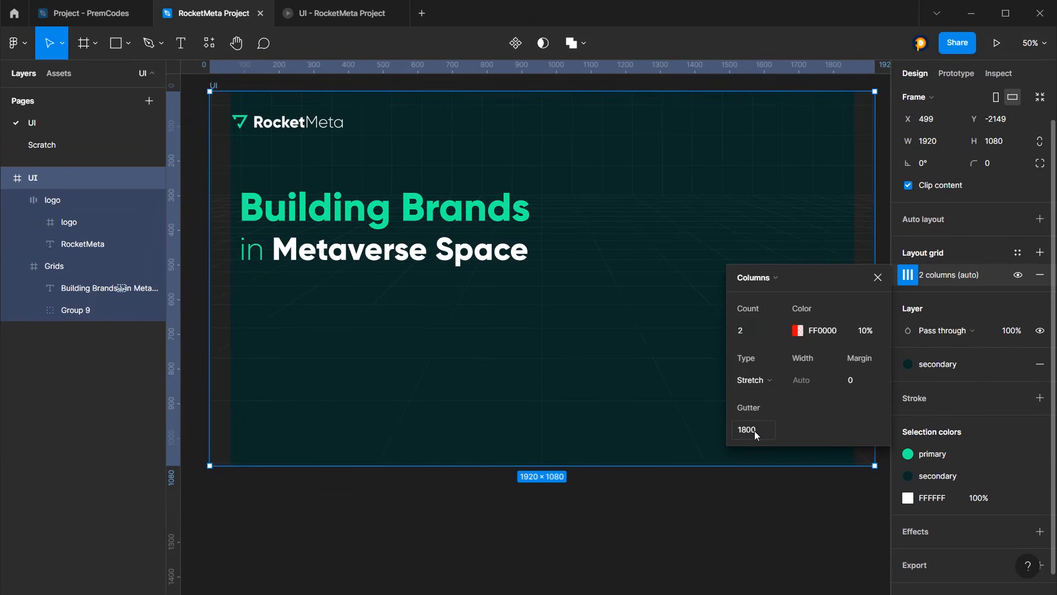
left_click(878, 277)
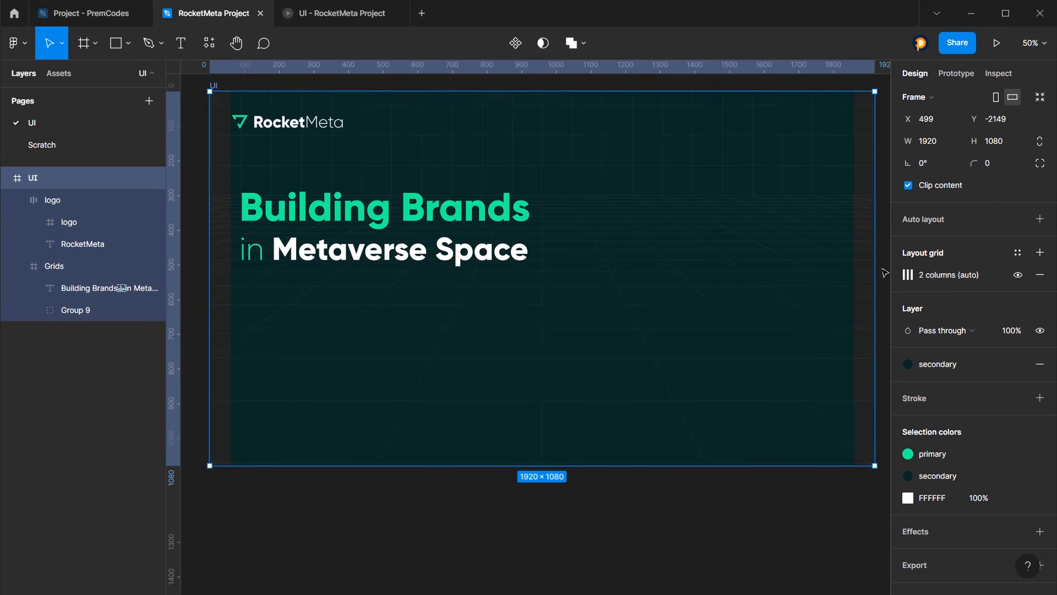
Align the RocketMeta logo with the inner edge of the left grid column at X 60
scroll(207, 99, "up", 5)
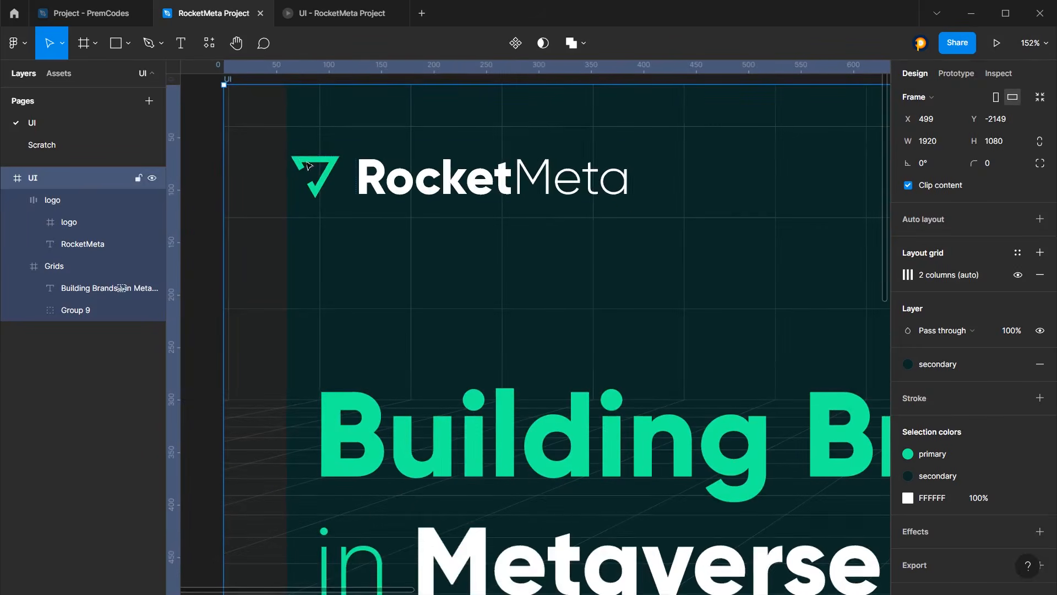
left_click(325, 174)
scroll(325, 174, "up", 6)
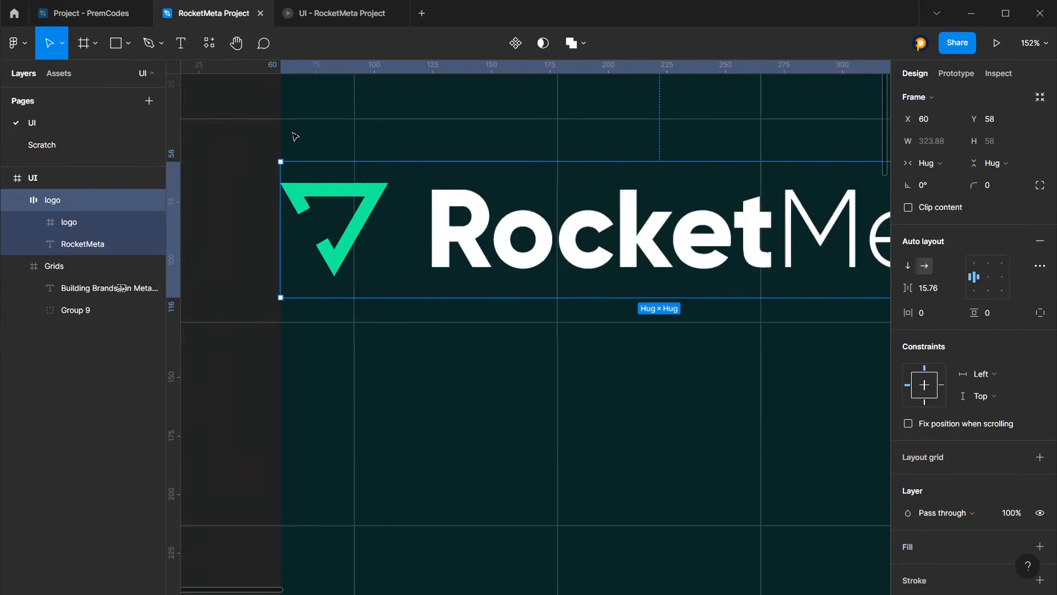
scroll(301, 157, "down", 3)
scroll(301, 157, "down", 5)
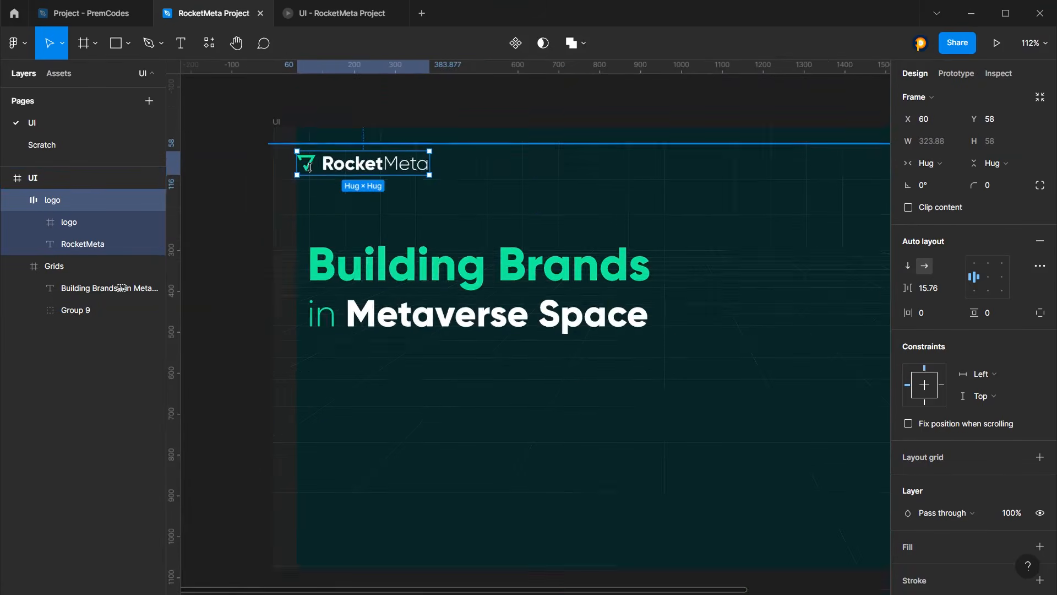
Move the hero heading so its left edge lines up with the inner edge of the left grid column, and deselect it
left_click(392, 275)
left_click(392, 275)
left_click_drag(392, 275, 381, 277)
scroll(331, 243, "down", 3)
left_click(270, 231)
scroll(421, 253, "up", 2)
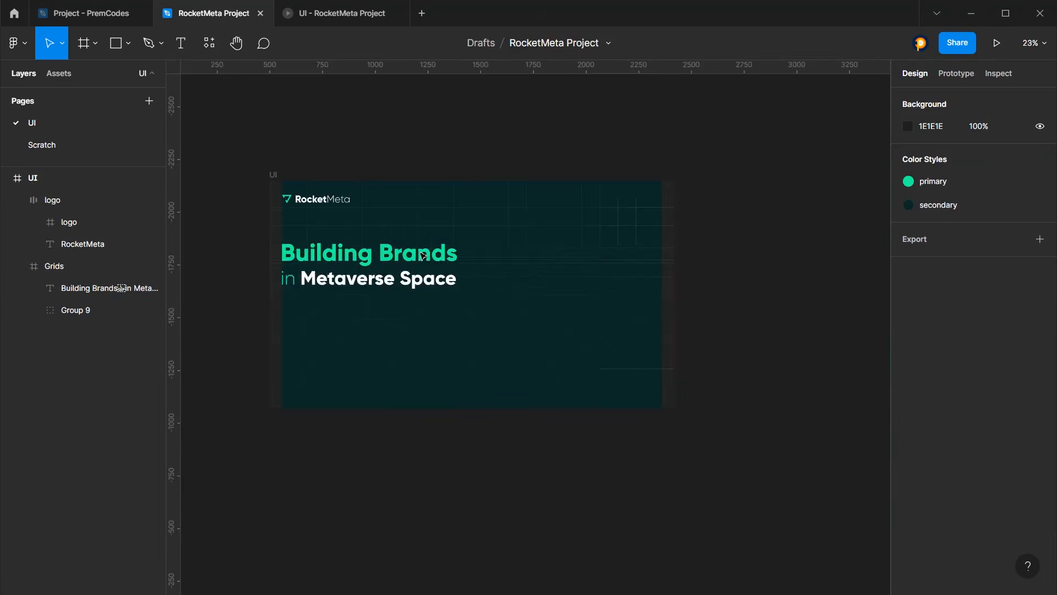
Check the logo and heading alignment in the prototype preview, then inspect the heading in the design file
left_click(304, 15)
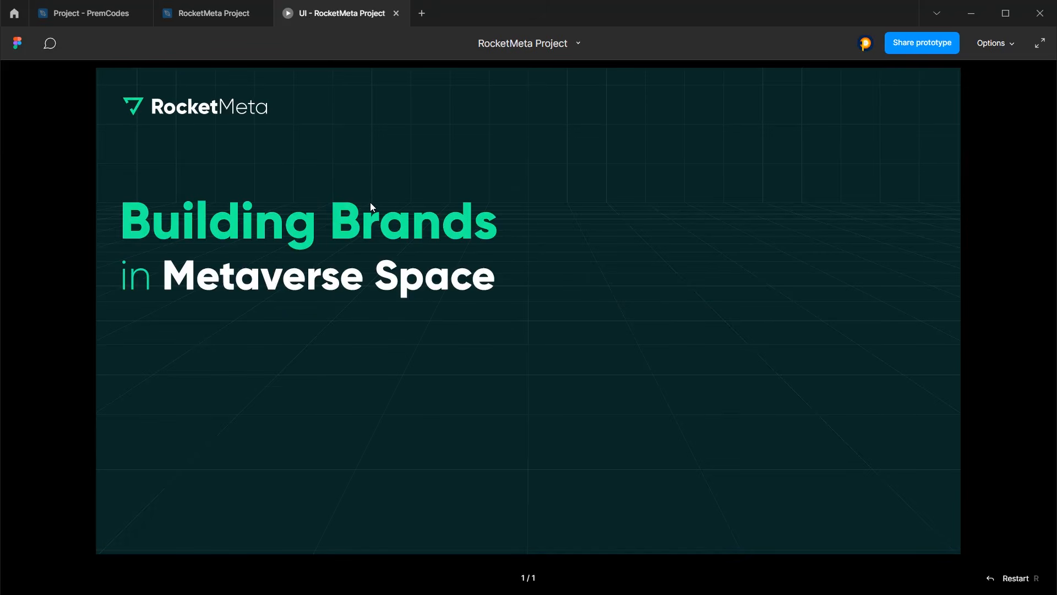
left_click(227, 15)
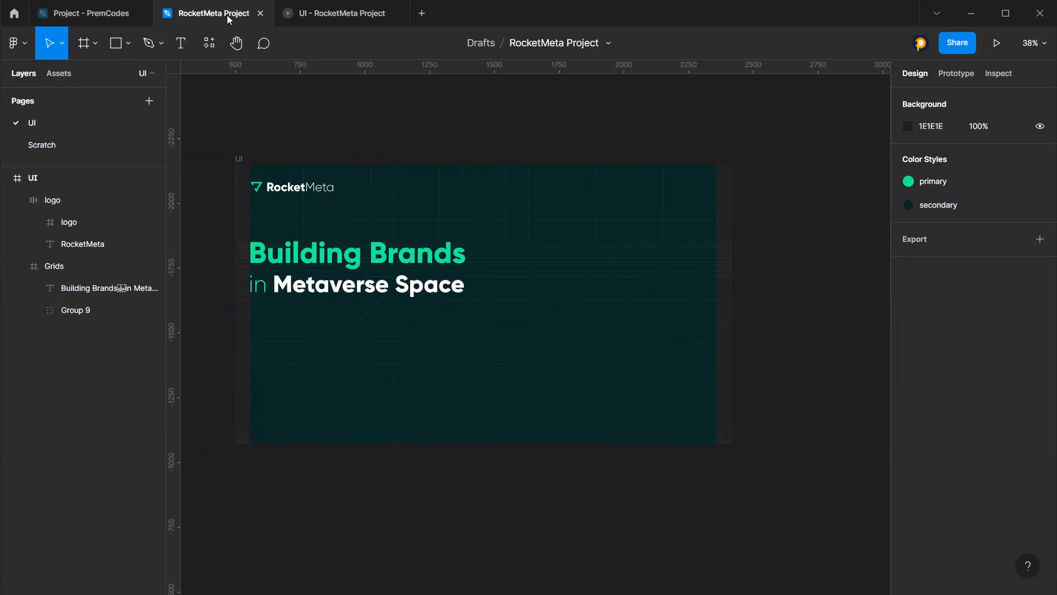
left_click(370, 253)
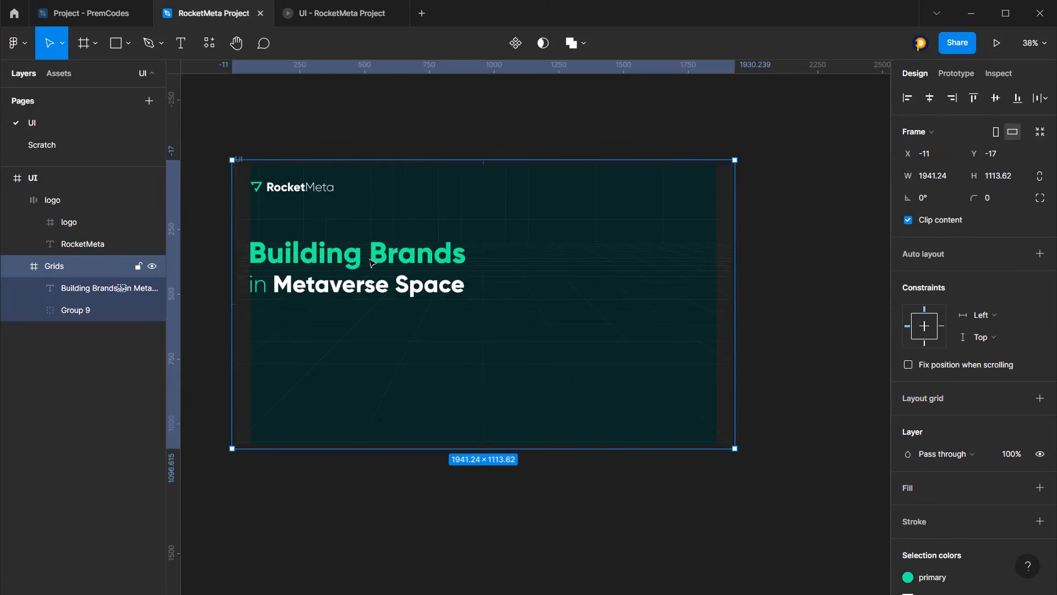
left_click(372, 261)
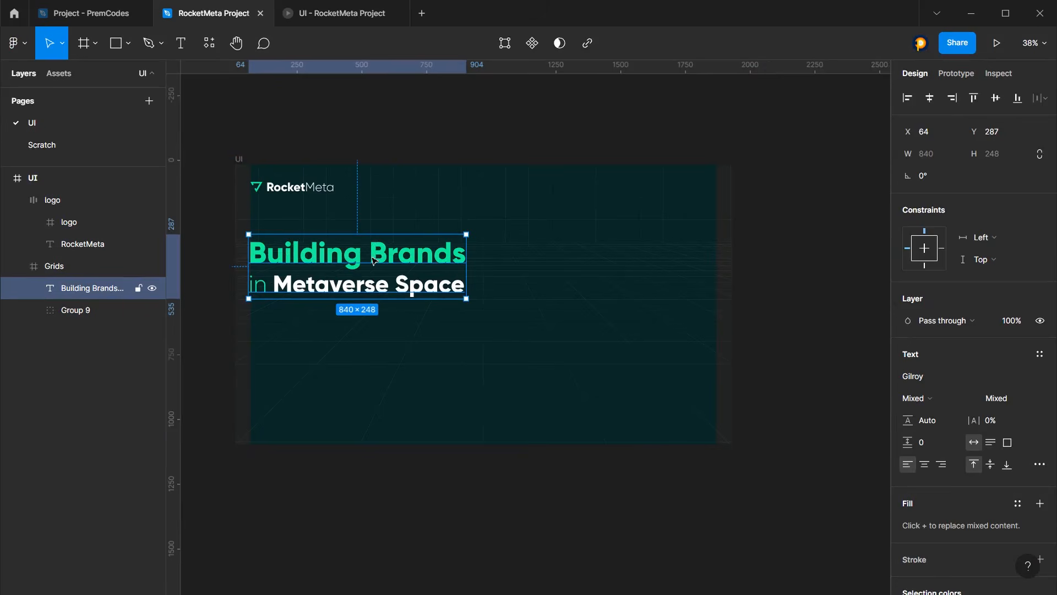
key("Escape")
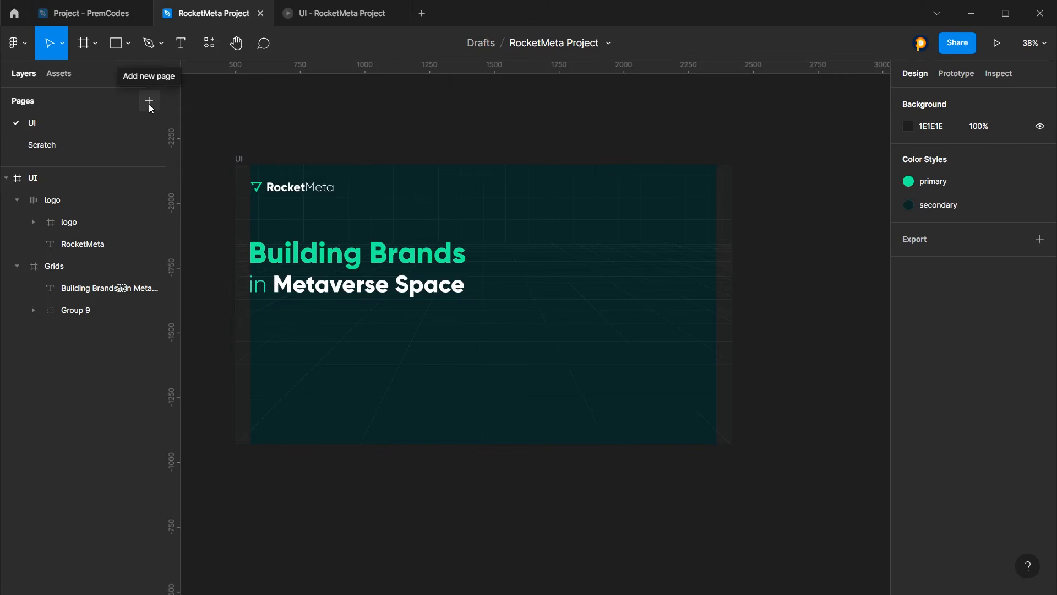
Add a new page named Components to the project
left_click(148, 103)
type("Co")
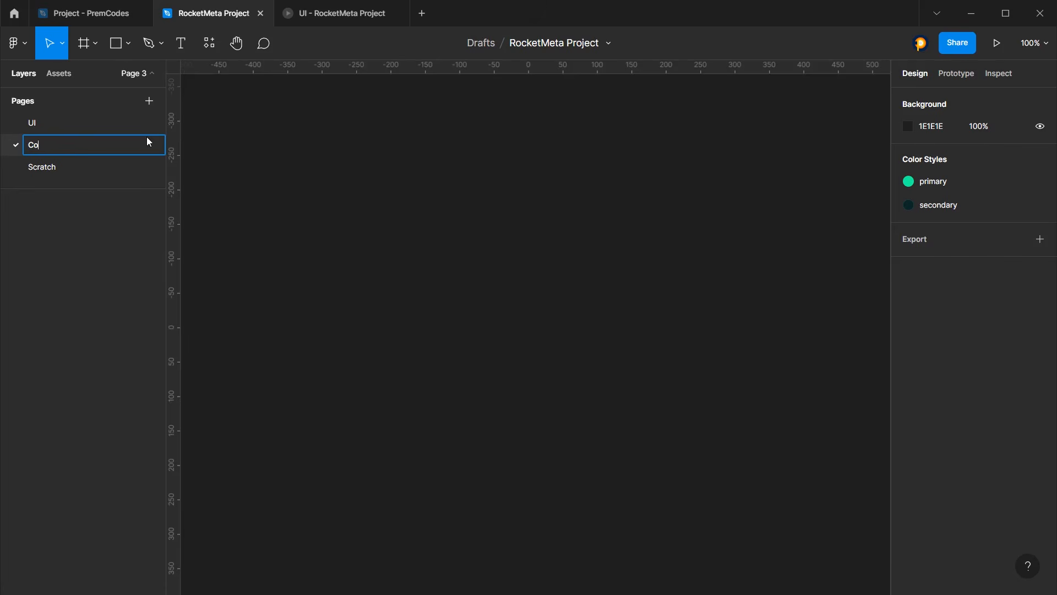
type("mponents")
key("Return")
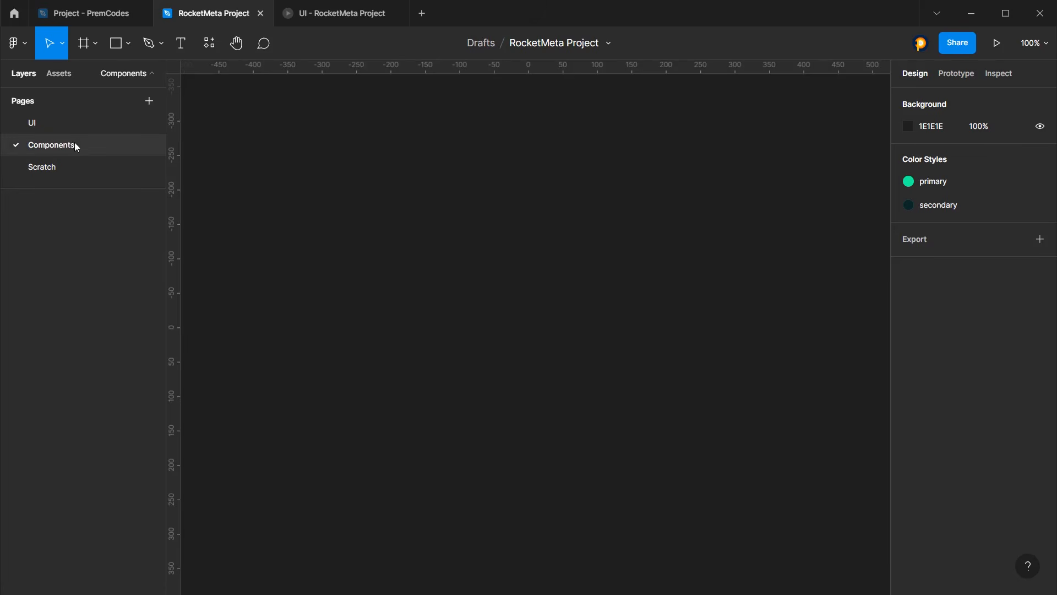
left_click(65, 122)
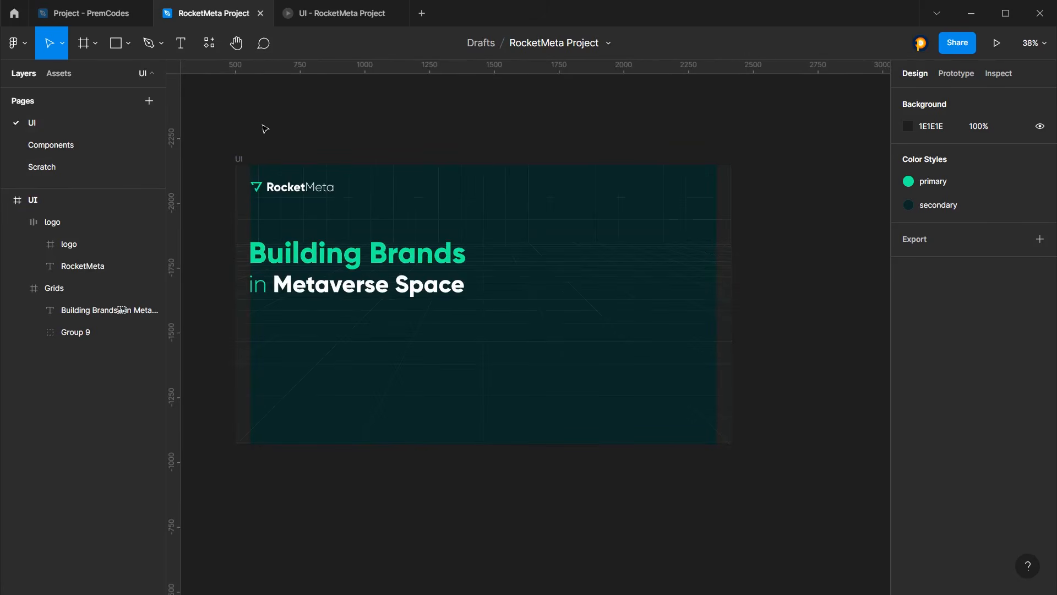
left_click(78, 144)
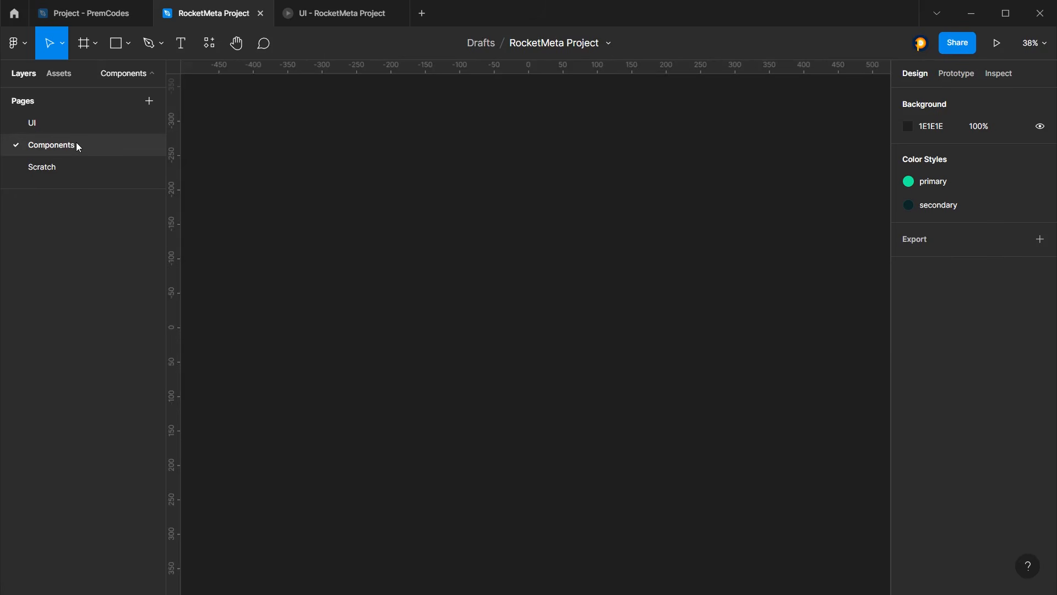
On the UI page, move the heading layer out of the Grids frame to the top level of the UI frame, above the logo
left_click(48, 124)
left_click(332, 267)
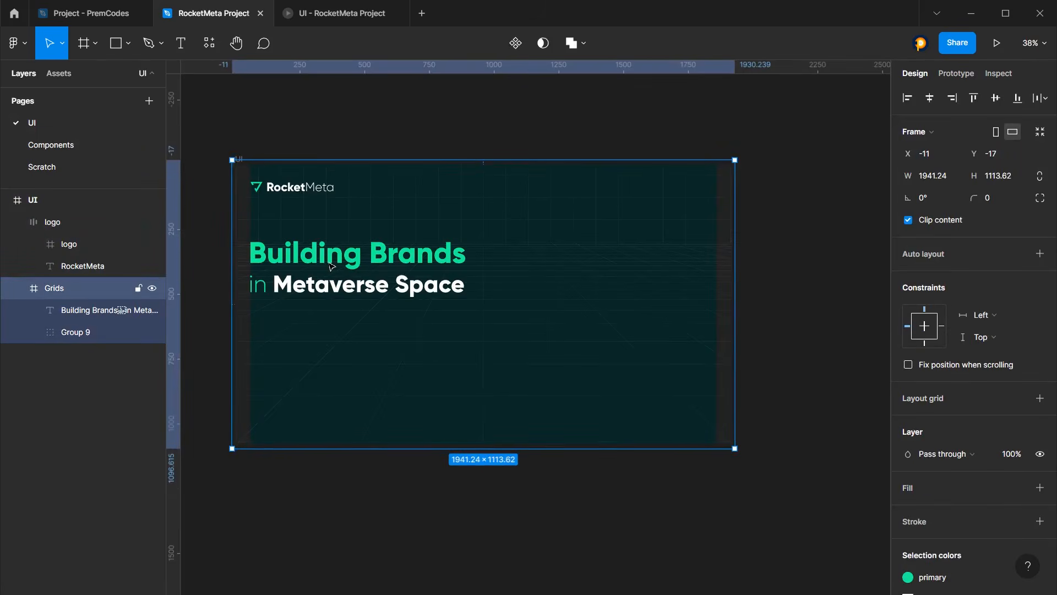
left_click(332, 267)
left_click_drag(82, 319, 78, 277)
left_click(16, 310)
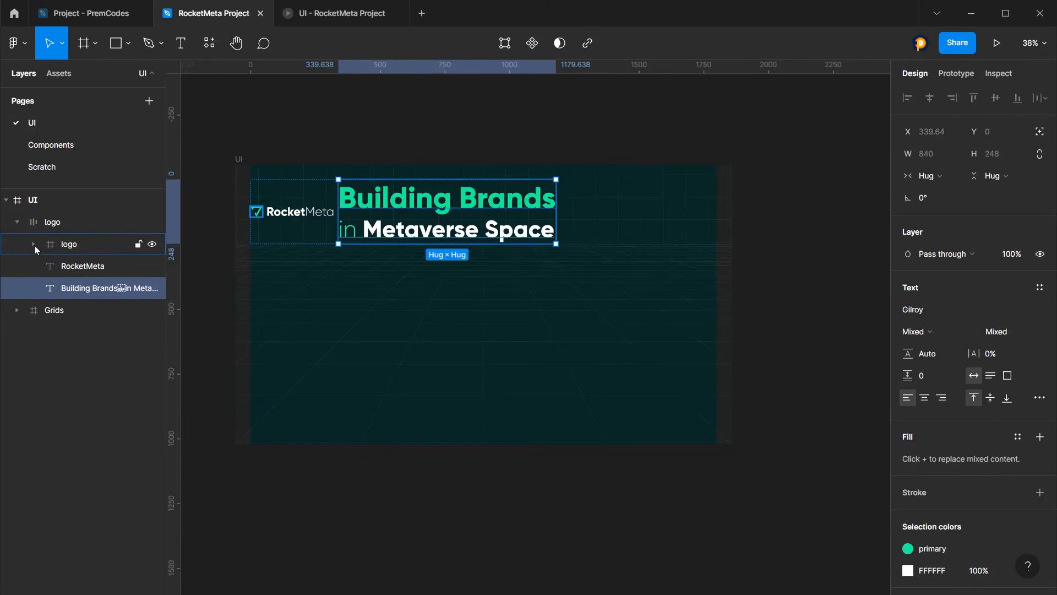
left_click(33, 244)
left_click(33, 244)
left_click(83, 244)
left_click_drag(80, 289, 56, 217)
left_click(17, 245)
left_click(21, 251)
left_click(86, 223)
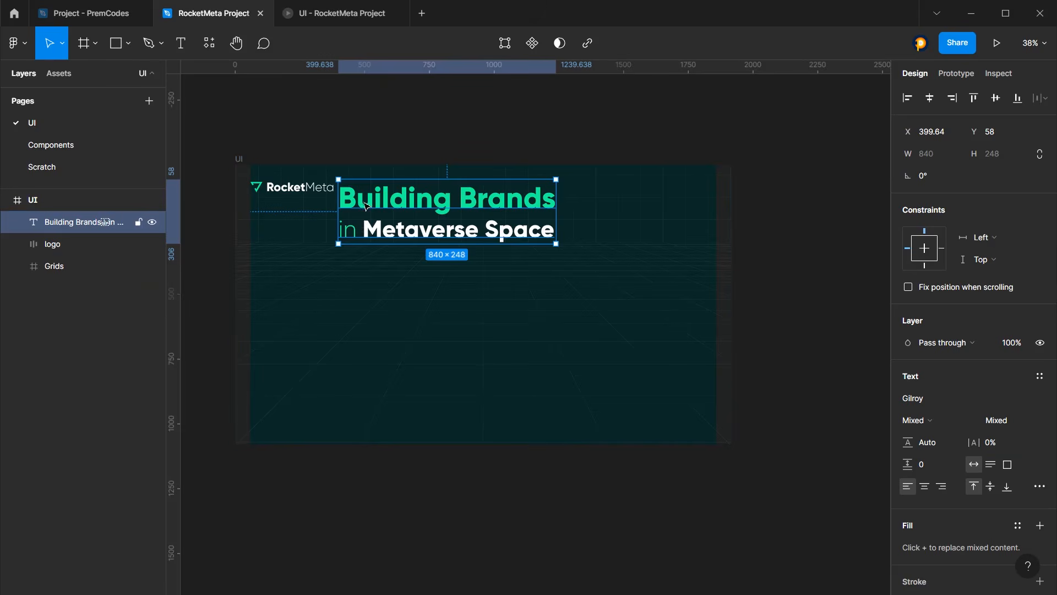
Reposition the heading at about X 192, Y 280 and cut it from the UI frame
left_click_drag(373, 206, 323, 276)
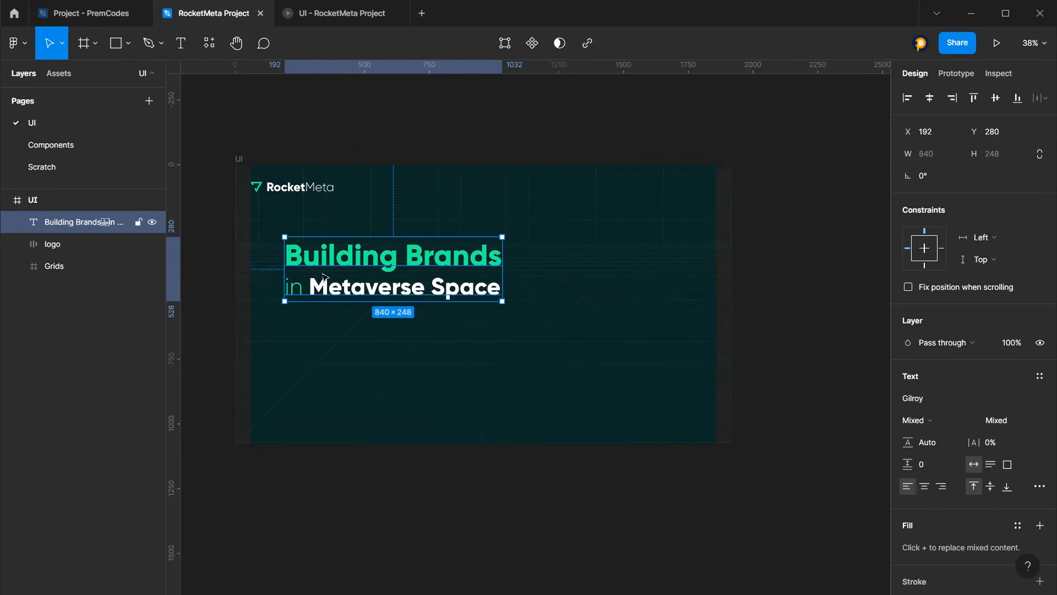
key("ctrl+x")
key("ctrl+z")
key("ctrl+x")
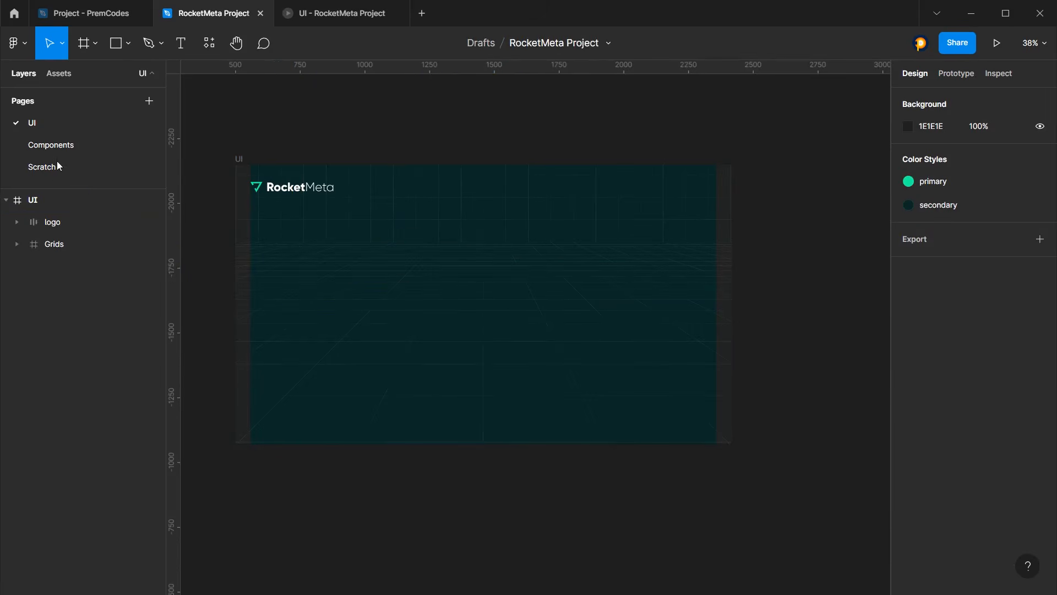
On the Components page, draw a square frame about 592 × 592 and apply the secondary color style as its fill
left_click(67, 149)
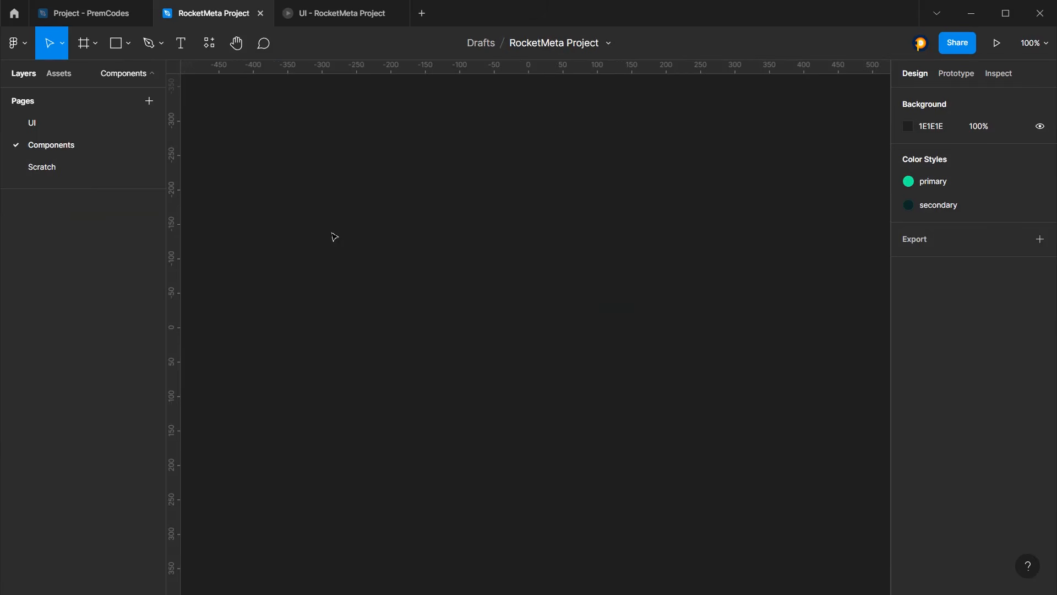
left_click(84, 43)
mouse_move(349, 115)
left_mouse_down()
mouse_move(696, 521)
mouse_move(629, 523)
left_mouse_up()
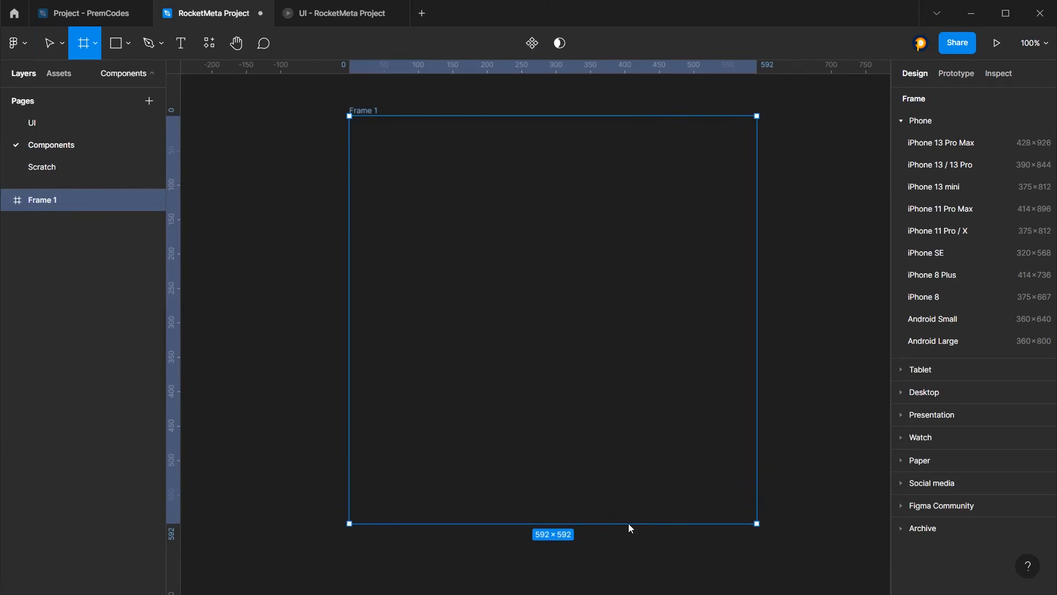
left_click(1017, 376)
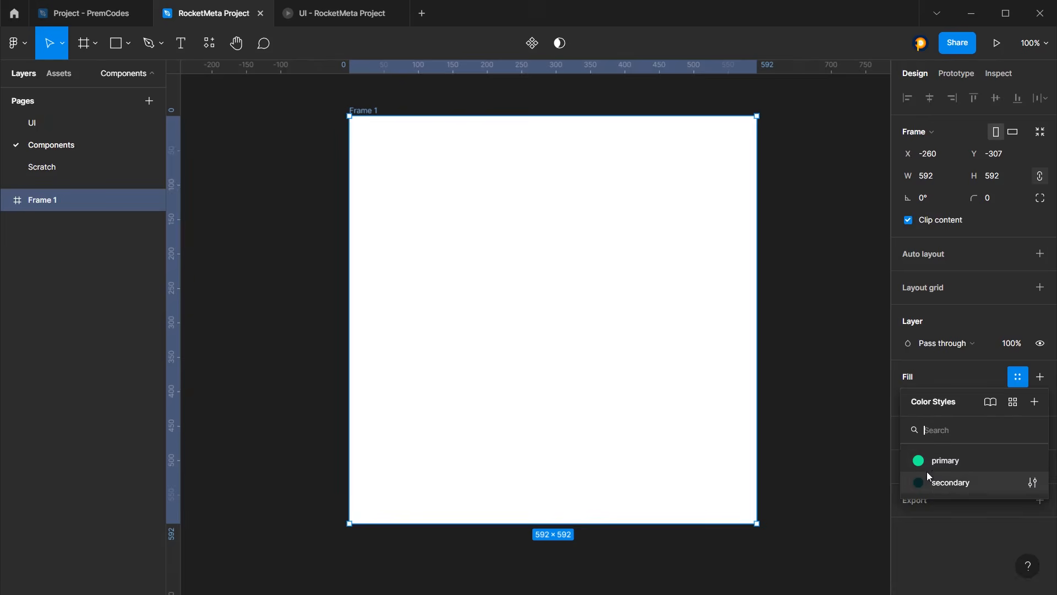
left_click(931, 480)
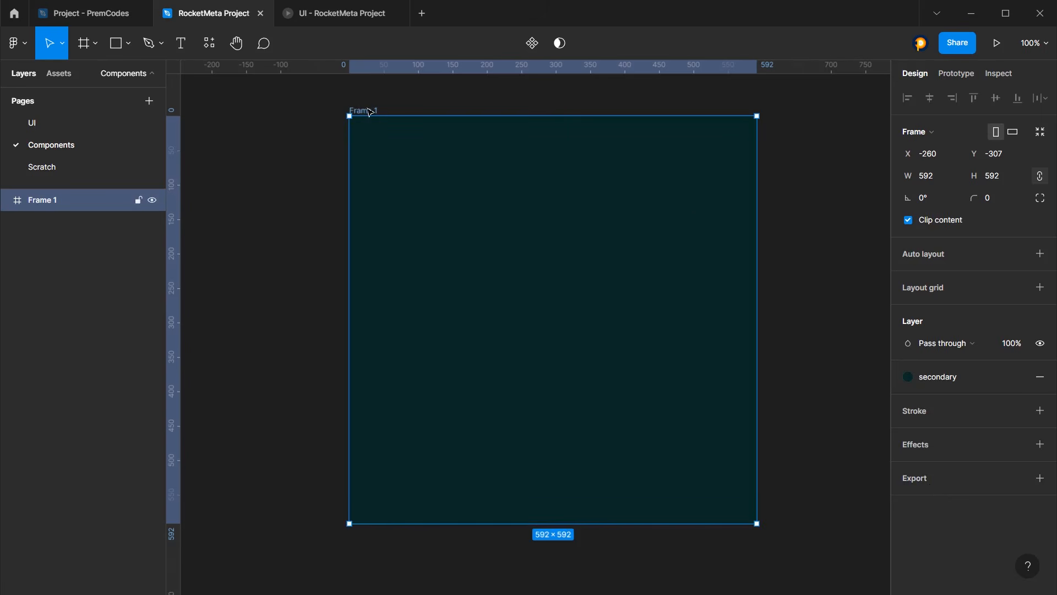
Paste the heading into the new frame and place it at about X 107, Y 123
key("ctrl+v")
left_click_drag(600, 375, 541, 266)
scroll(436, 239, "down", 1)
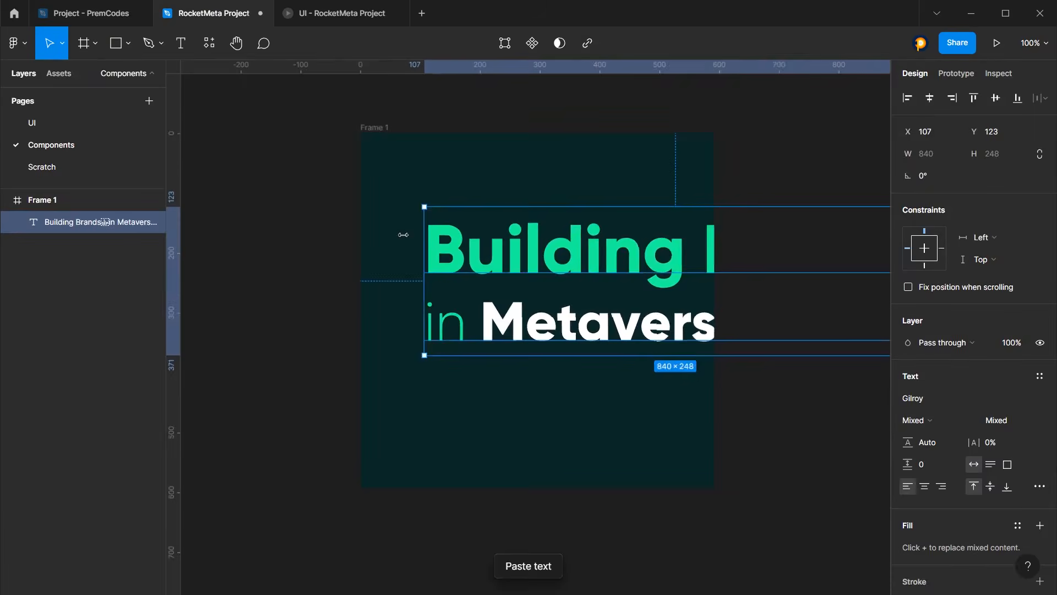
scroll(403, 235, "down", 2)
Resize the frame to a width of 1920 and, with proportions unlocked, a height of 1080
left_click(406, 234)
left_click_drag(632, 226, 870, 220)
left_click(947, 176)
type("1920")
key("Return")
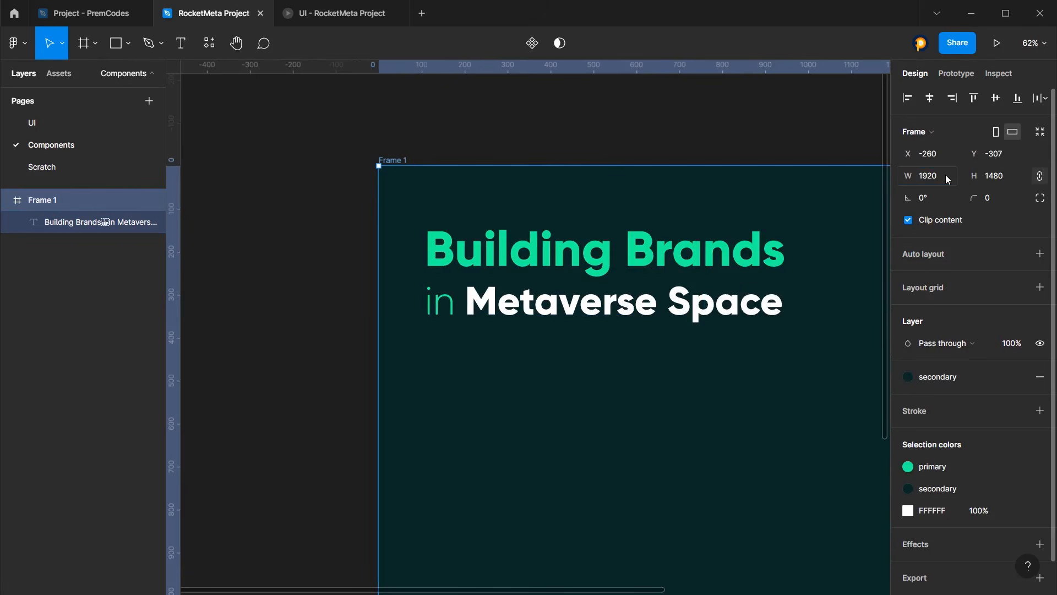
left_click(1039, 175)
left_click(995, 177)
type("1080")
key("Return")
key("shift+2")
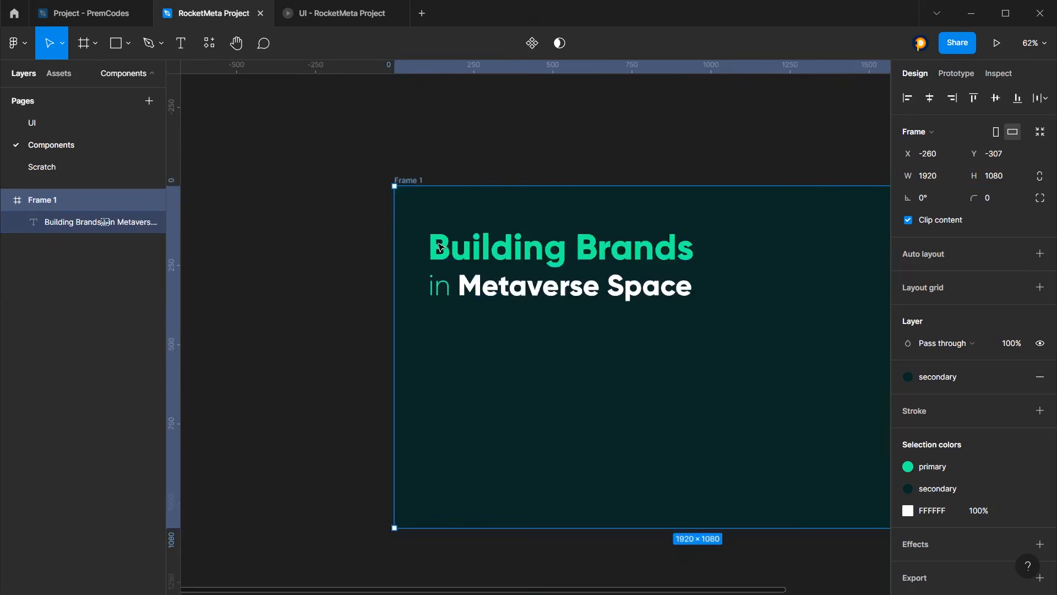
Move the heading to about X 152, Y 131 inside the frame and select the whole frame
left_click_drag(507, 253, 458, 239)
scroll(539, 274, "up", 3)
scroll(538, 274, "up", 1)
left_click(302, 142)
key("shift+2")
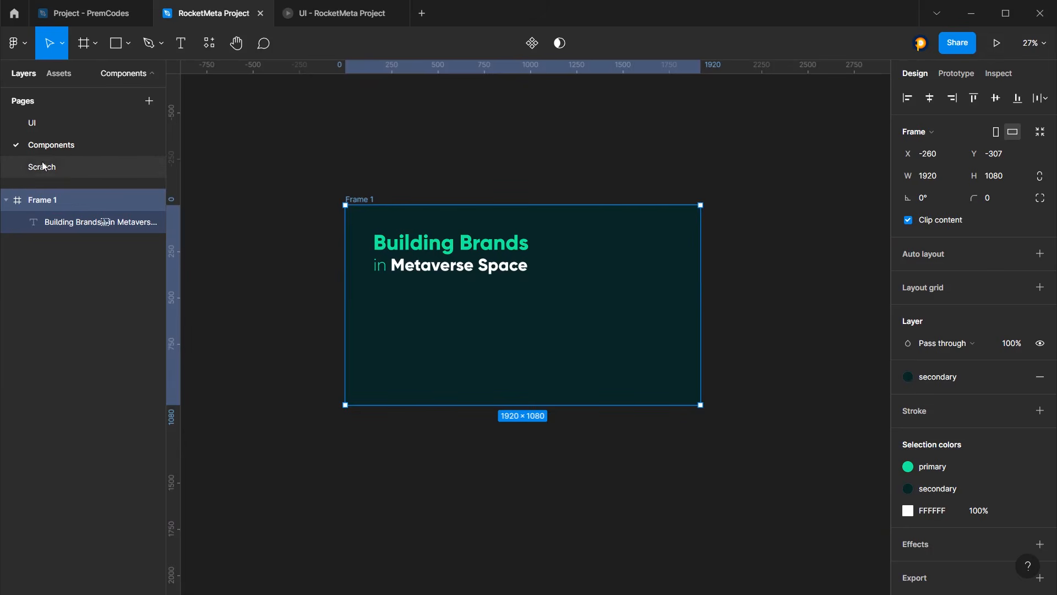
Rename the frame as Components and select the heading text inside it
double_click(64, 148)
double_click(351, 198)
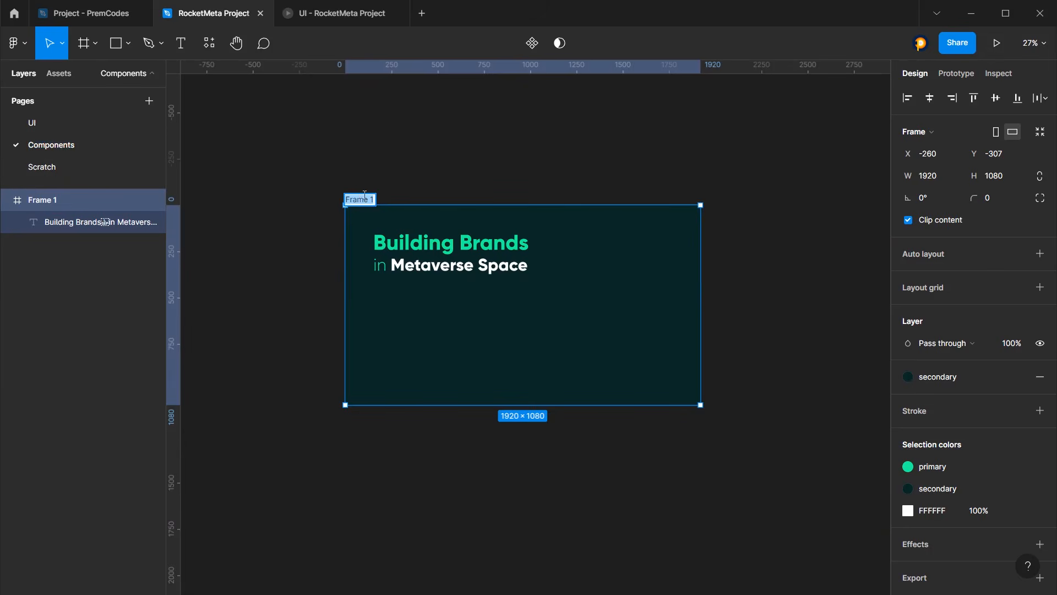
key("ctrl+v")
left_click(474, 186)
left_click(408, 241)
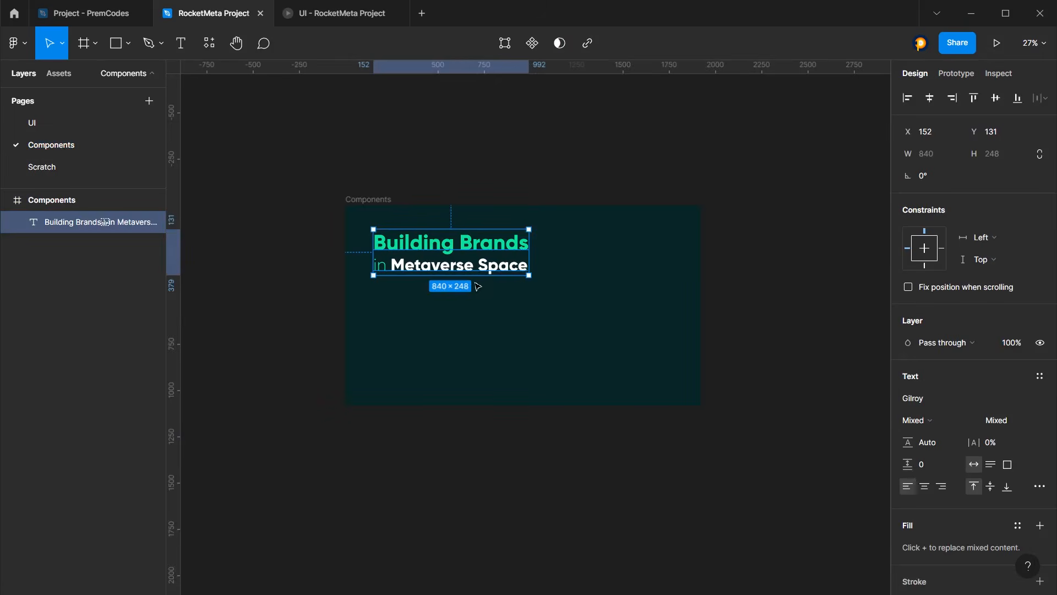
Move the heading inside the Components frame to about X 157, Y 107
left_click(368, 199)
left_click_drag(527, 405, 540, 526)
left_click(202, 188)
scroll(417, 225, "up", 4)
left_click(376, 348)
scroll(435, 330, "up", 5)
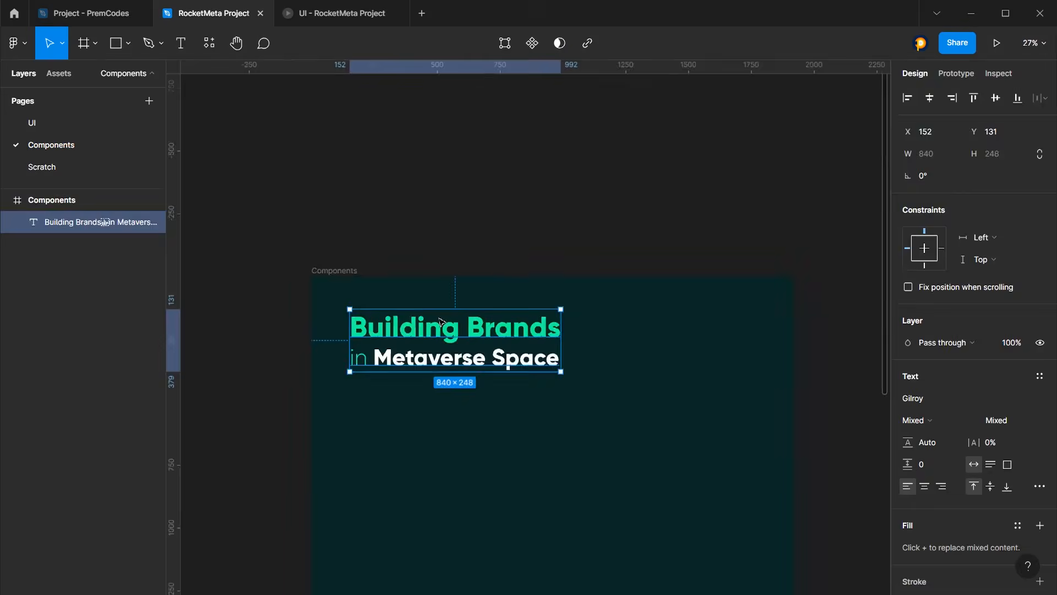
left_click_drag(456, 353, 459, 342)
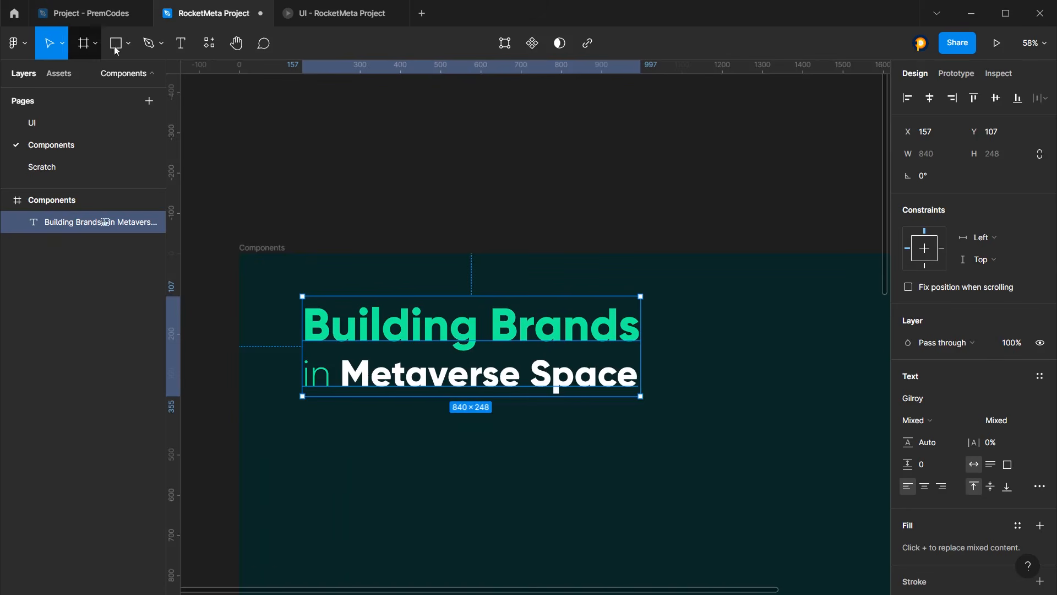
left_click(116, 43)
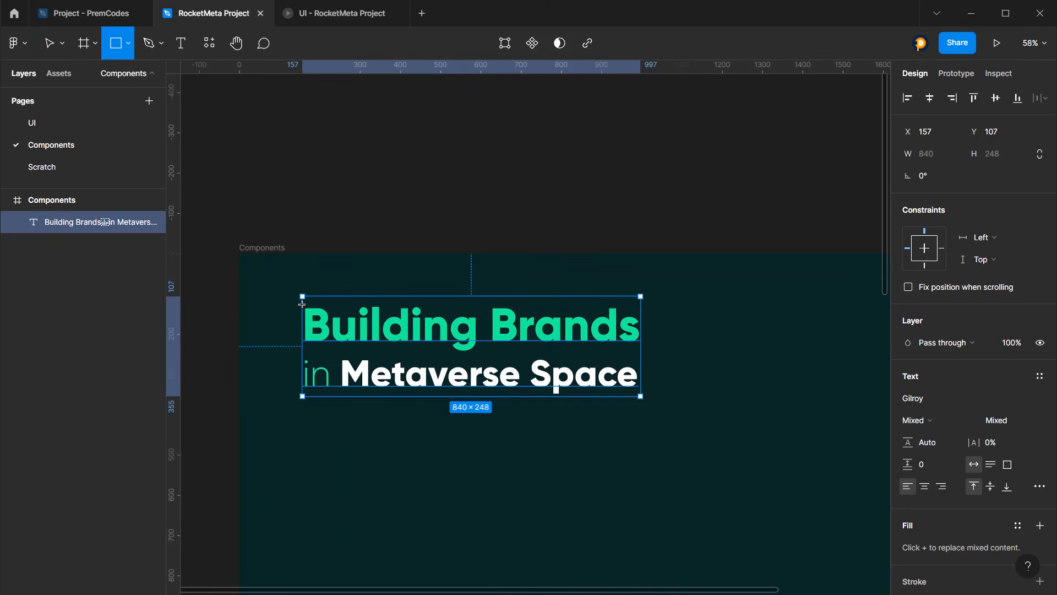
left_click_drag(302, 302, 642, 356)
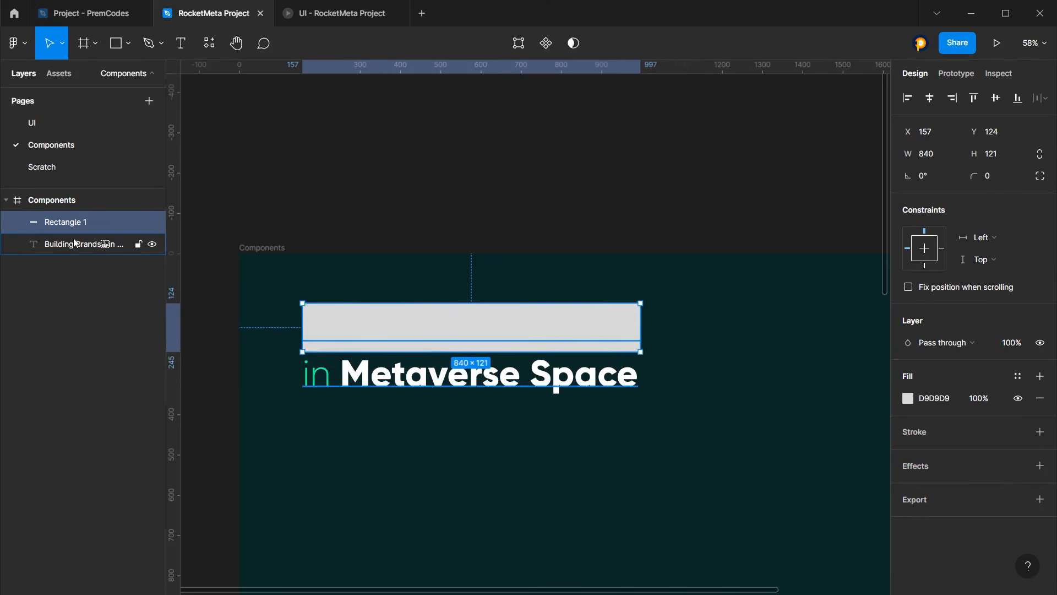
key("ctrl+z")
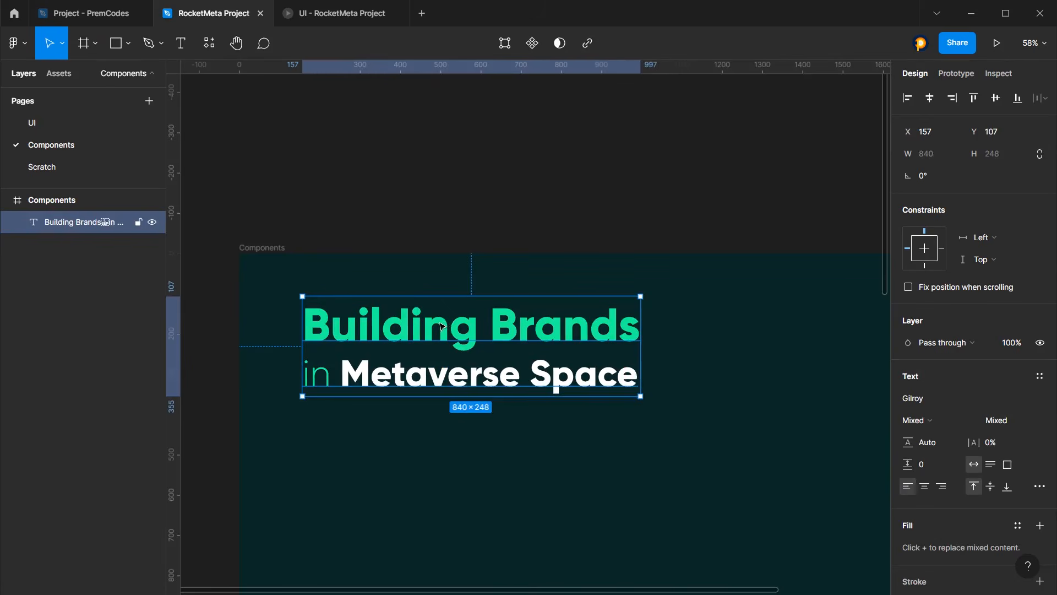
Copy the first heading line, Building Brands, into its own text layer at about X 436, Y 458
double_click(442, 326)
left_click(563, 328)
left_click_drag(643, 332, 239, 338)
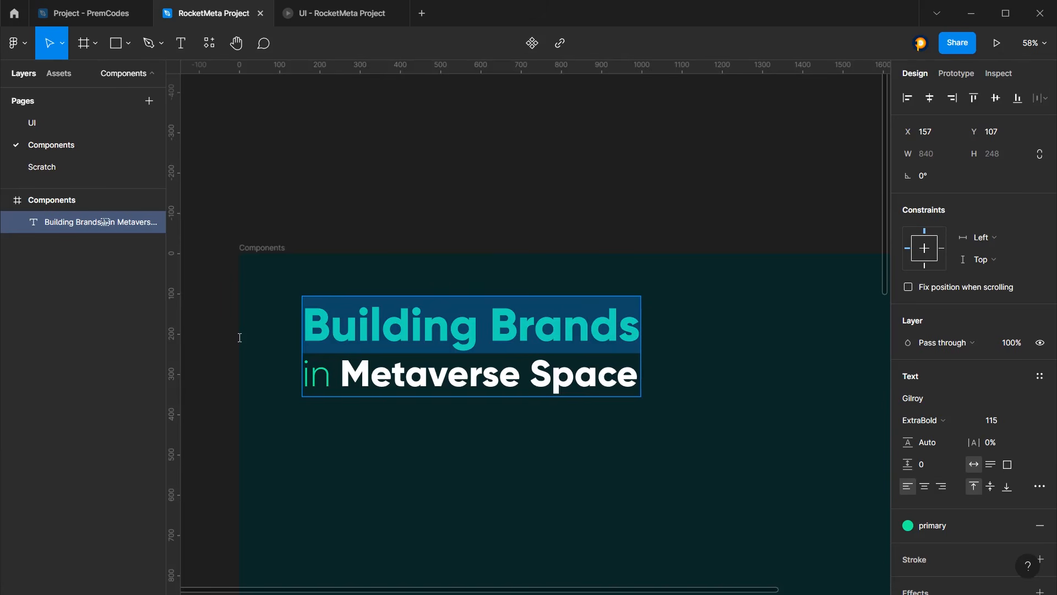
left_click(430, 452)
key("t")
left_click(415, 438)
key("ctrl+v")
key("Escape")
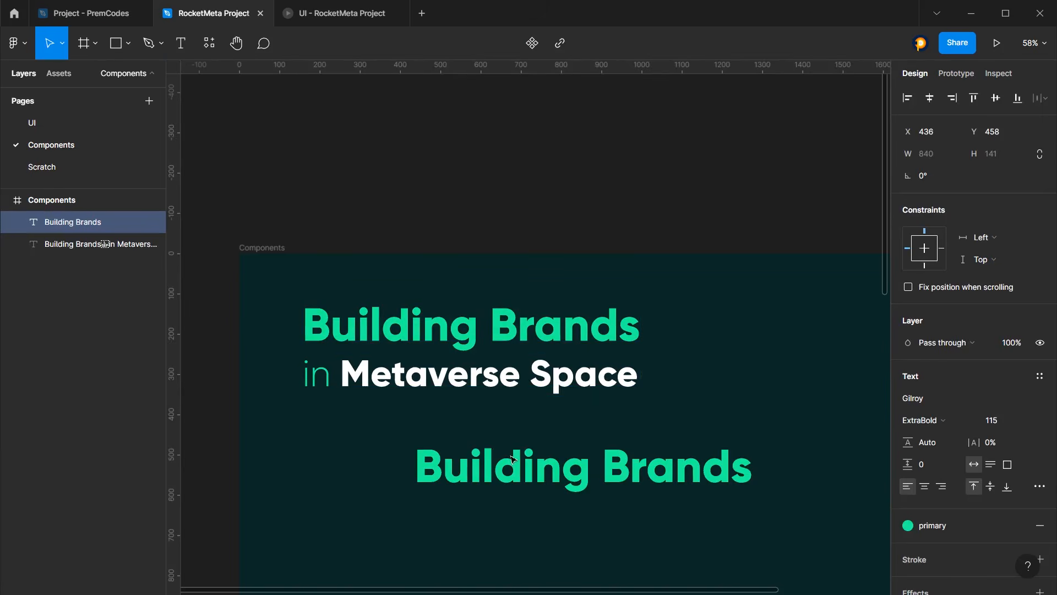
Copy the word "in" from the heading into its own text layer at about X 537, Y 719
double_click(381, 377)
left_click(332, 374)
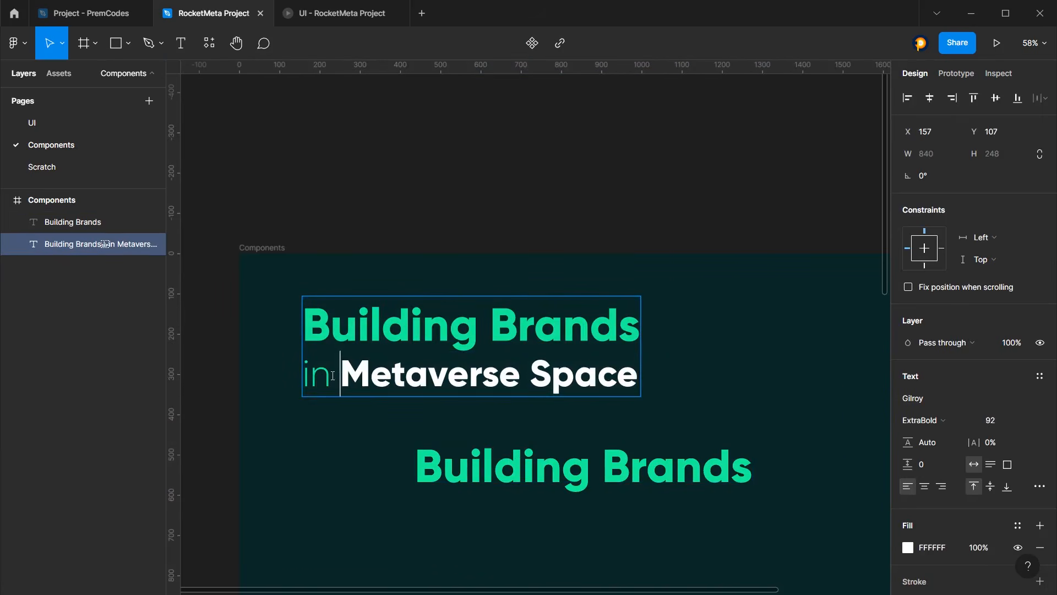
left_click_drag(332, 374, 262, 388)
key("ctrl+c")
key("Escape")
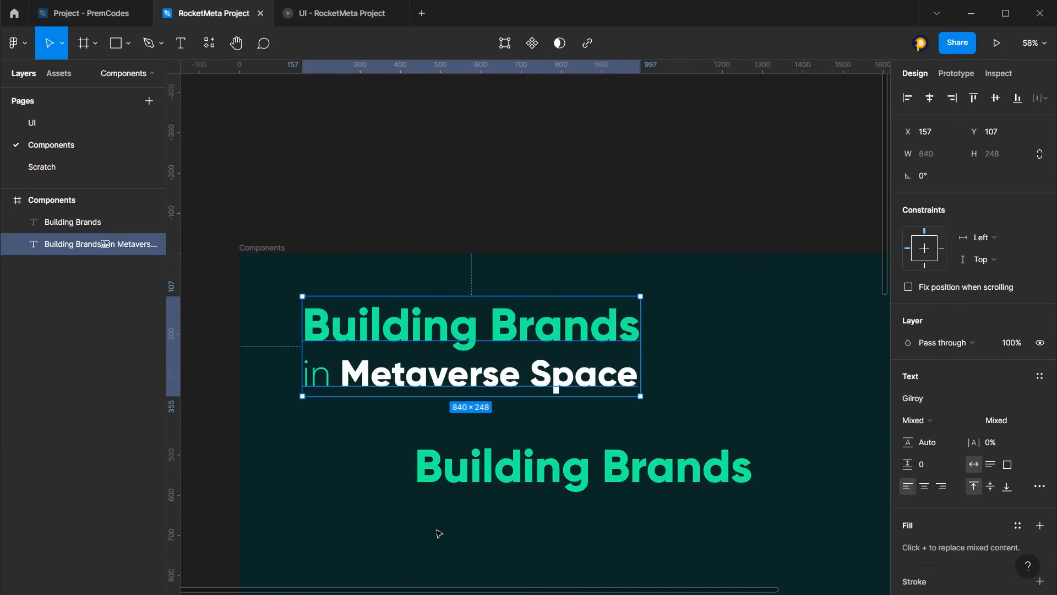
key("t")
left_click(453, 545)
key("ctrl+v")
key("Escape")
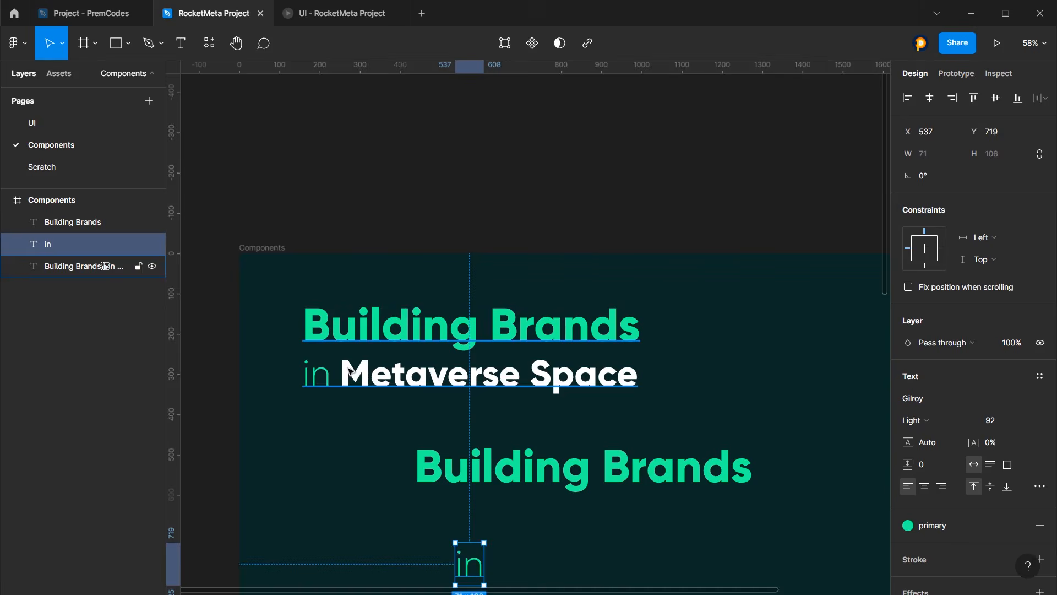
Copy Metaverse Space from the heading into its own text layer at about X 467, Y 873
double_click(352, 374)
left_click_drag(341, 374, 628, 418)
scroll(551, 415, "down", 4)
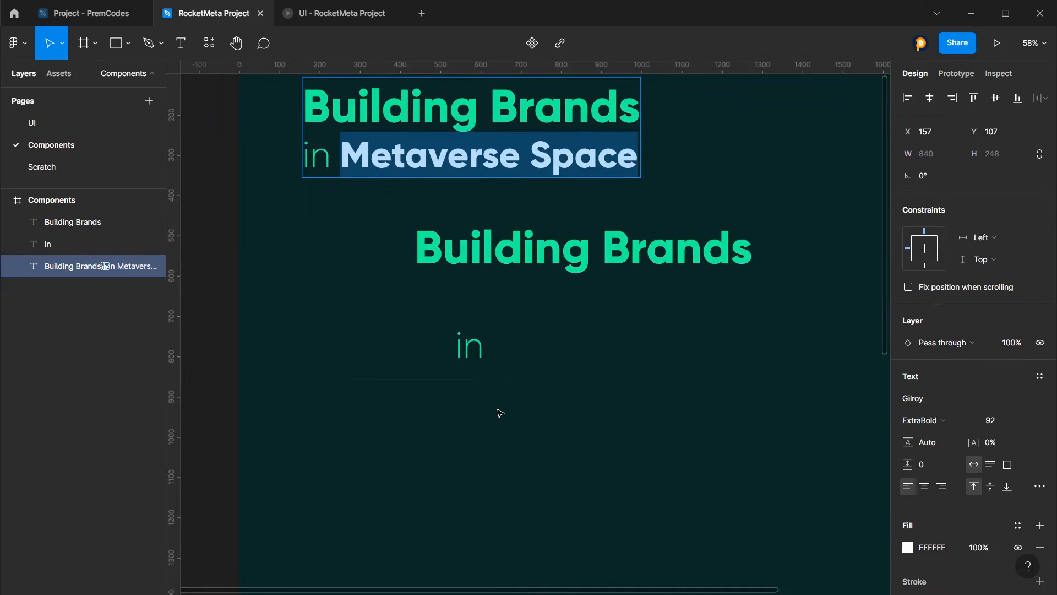
key("Escape")
key("Escape")
key("t")
left_click(427, 407)
key("ctrl+v")
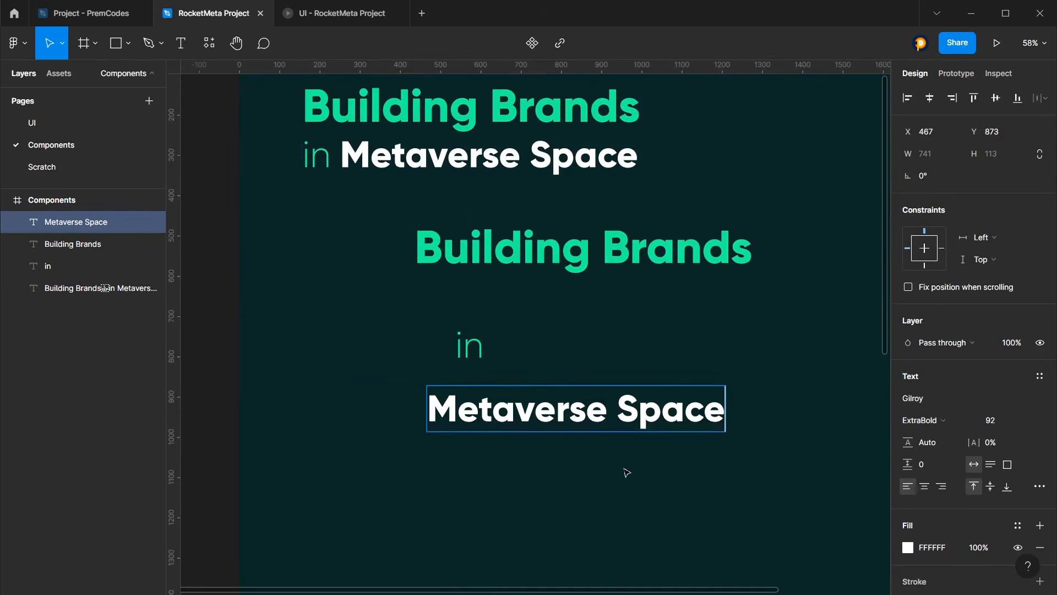
key("Escape")
Delete the original combined heading and arrange the three separate texts as the same two-line heading, with Metaverse Space at about X 272, Y 316
left_click(471, 154)
key("Delete")
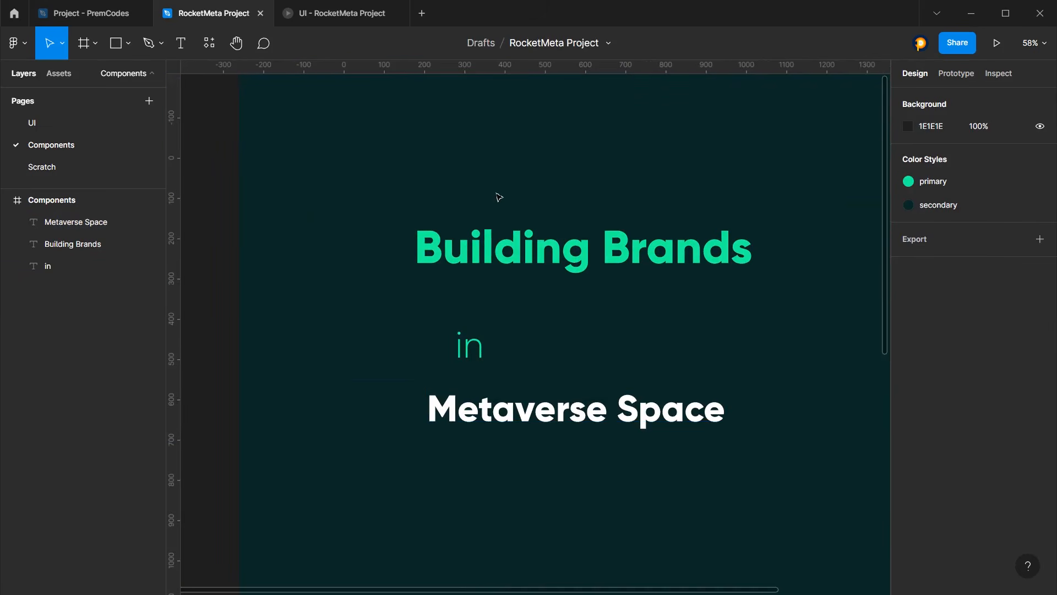
left_click_drag(496, 252, 390, 139)
left_click_drag(469, 346, 322, 186)
left_click_drag(478, 419, 404, 193)
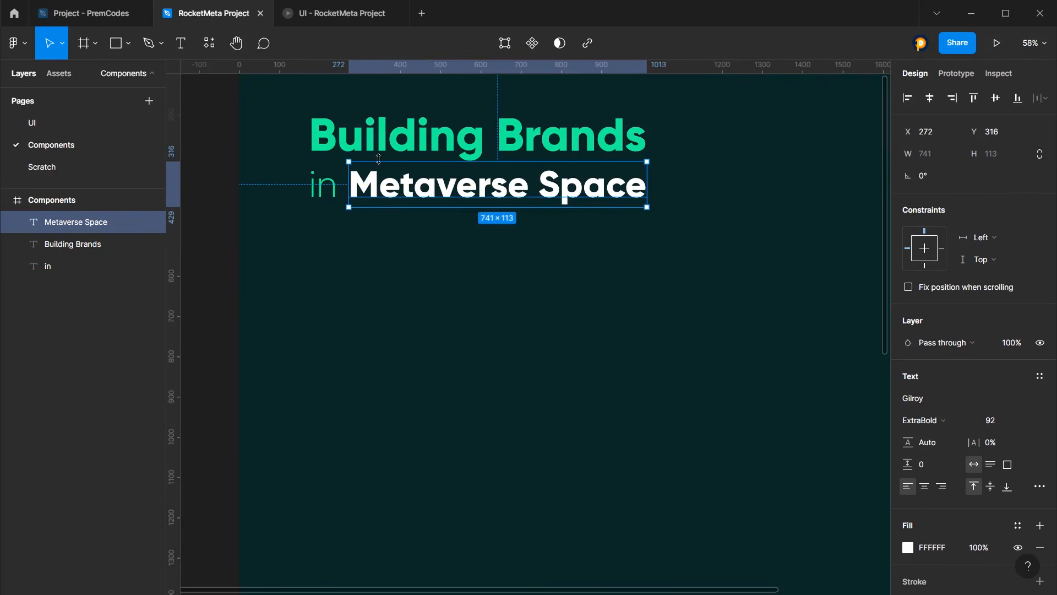
scroll(380, 209, "up", 3)
left_click(383, 204)
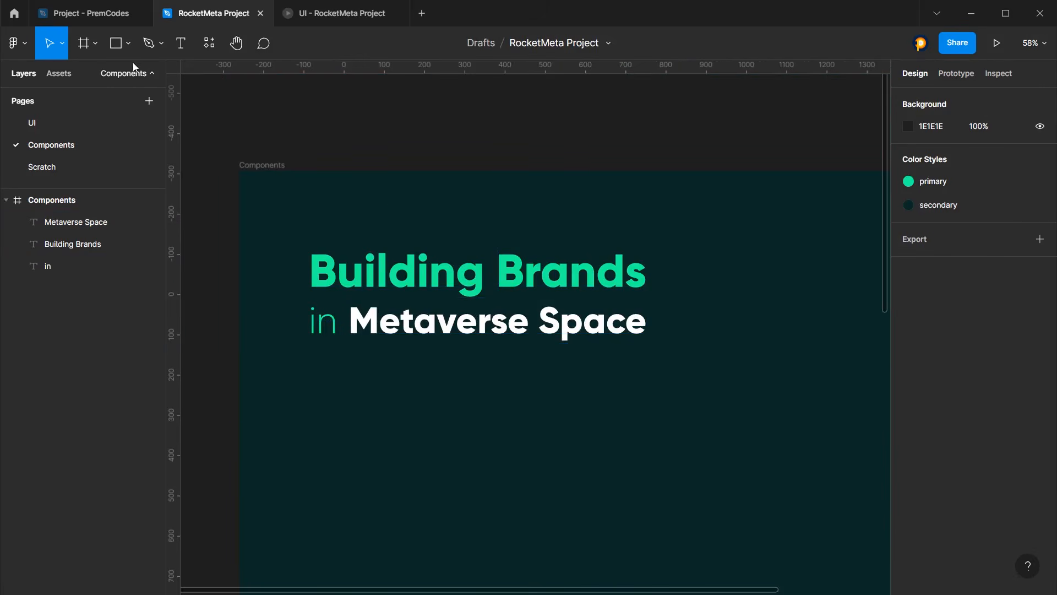
Draw a rectangle about 867 × 122 over Building Brands and move its layer beneath that text
left_click(116, 43)
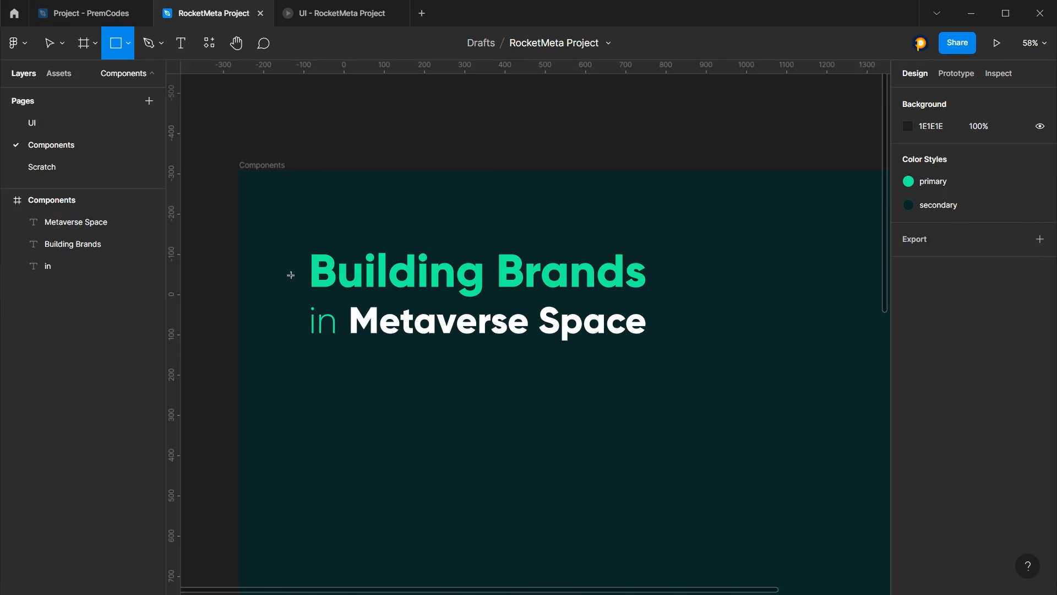
left_click_drag(305, 249, 653, 297)
left_click_drag(58, 227, 73, 270)
Turn the rectangle behind Building Brands into a mask for that text
left_click(68, 265)
left_click(130, 252, "shift")
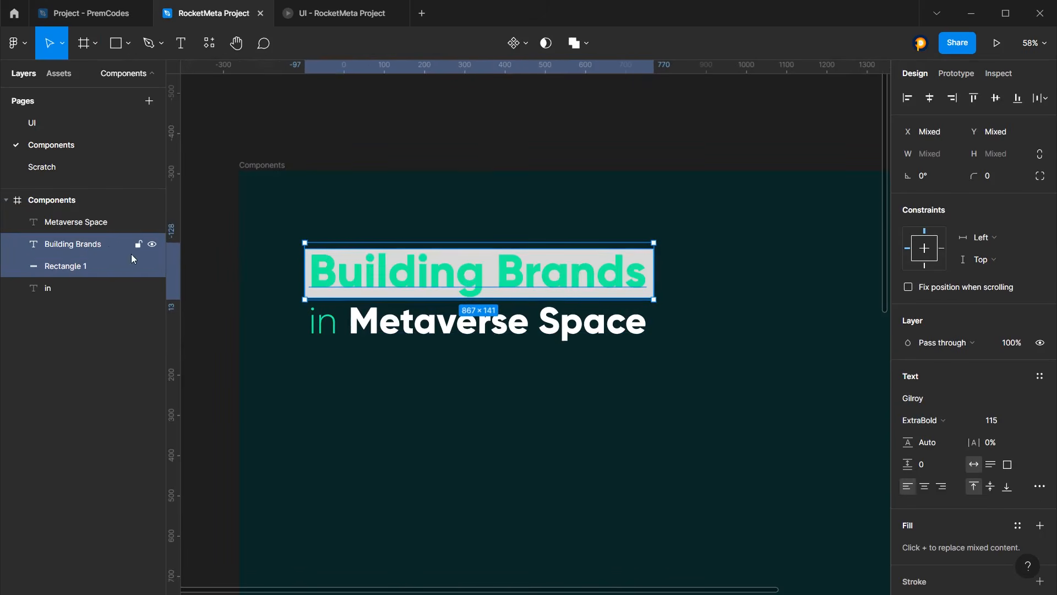
right_click(104, 242)
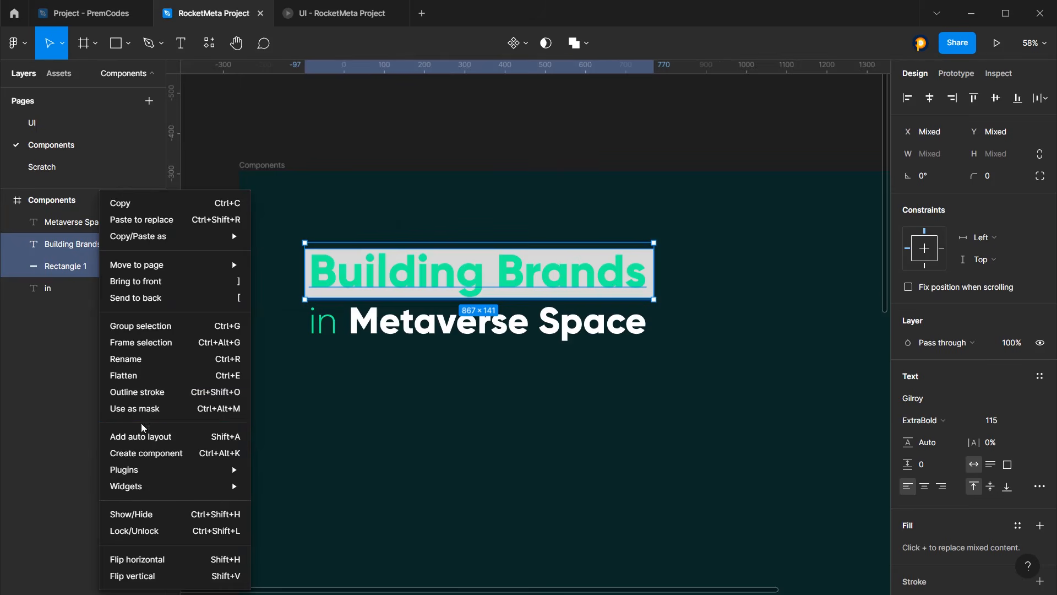
left_click(142, 408)
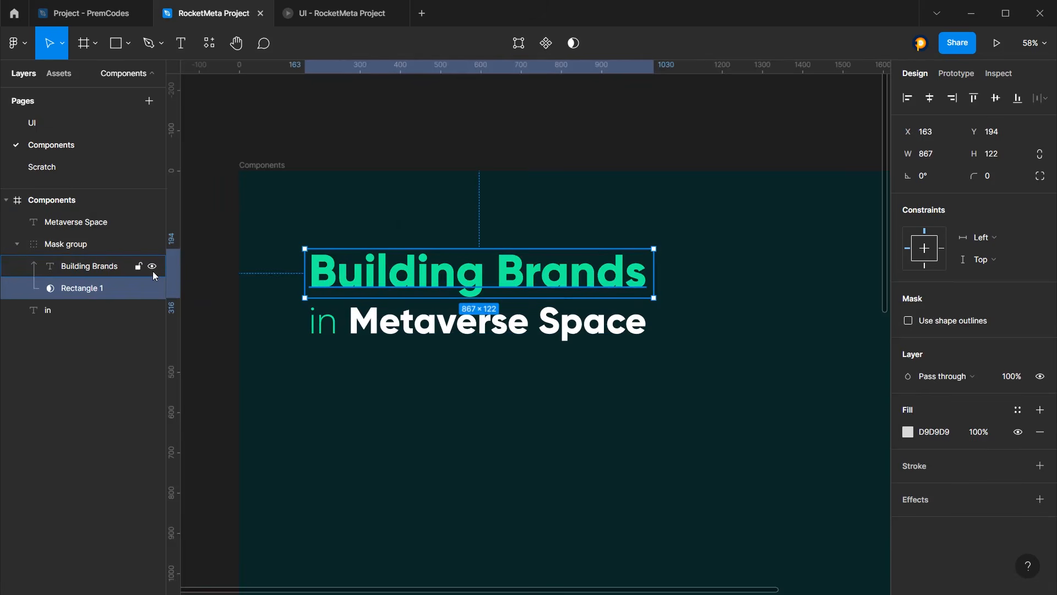
Draw a second rectangle about 780 × 31 across the lower edge of Metaverse Space
left_click(363, 318)
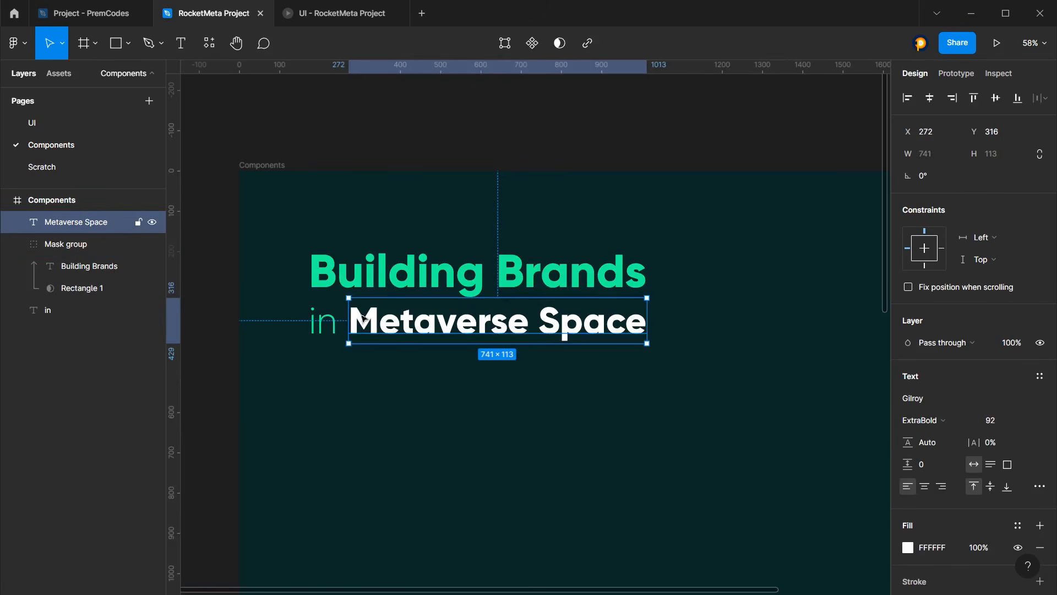
left_click(88, 290)
left_click(116, 43)
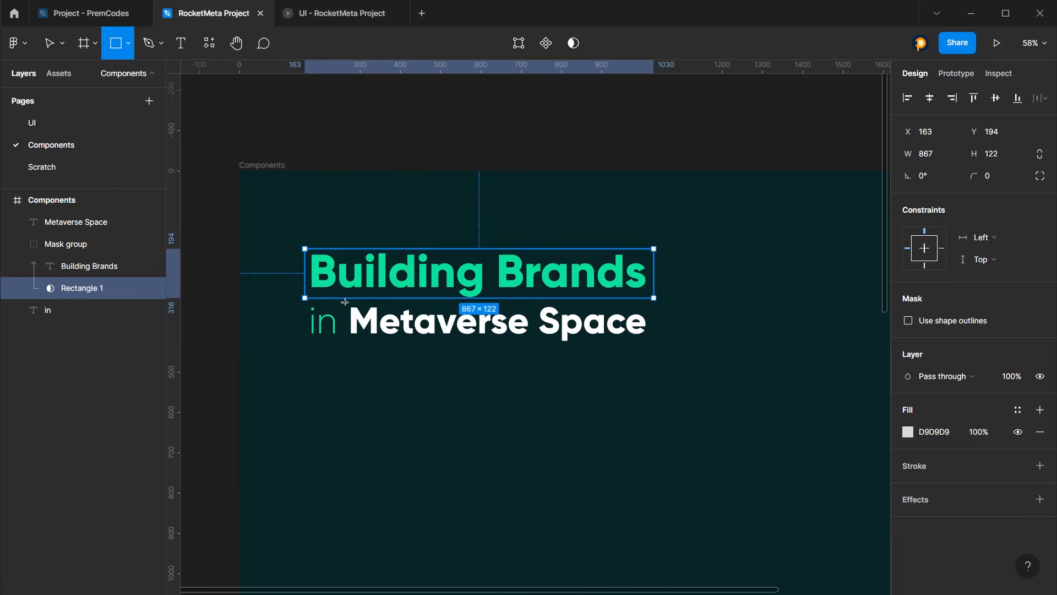
mouse_move(344, 325)
left_mouse_down()
mouse_move(659, 338)
mouse_move(633, 340)
left_mouse_up()
Sample the frame's dark background colour for the new rectangle's fill and lighten it to 0D4E4E
left_click(910, 397)
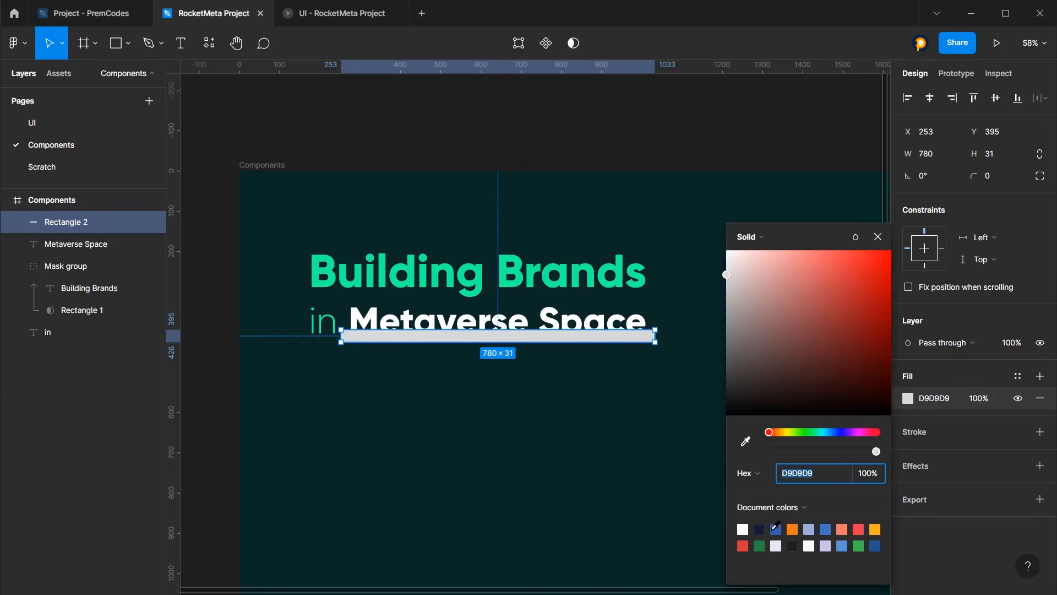
left_click(739, 444)
left_click(688, 387)
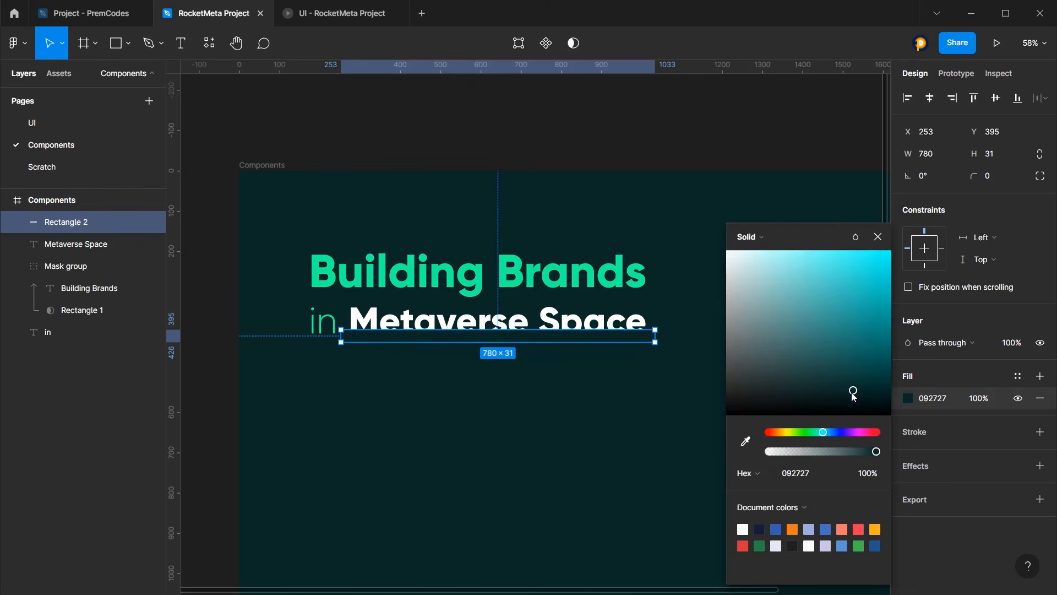
left_click_drag(854, 391, 863, 369)
left_click(877, 237)
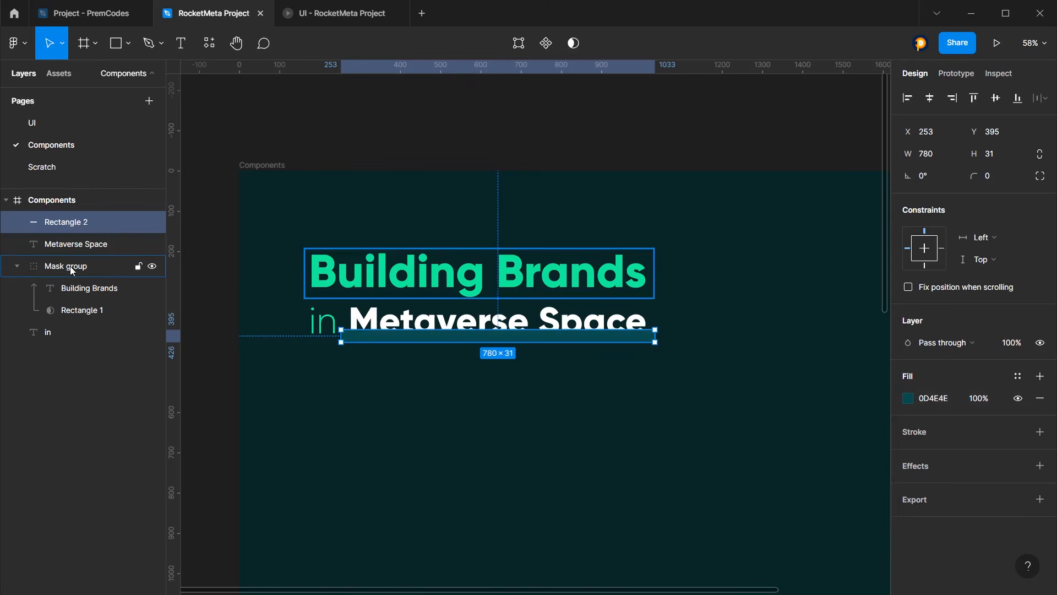
Put the teal rectangle's layer beneath Metaverse Space and fit it to the text's width of 741 at about X 272, Y 397
left_click_drag(71, 222, 76, 259)
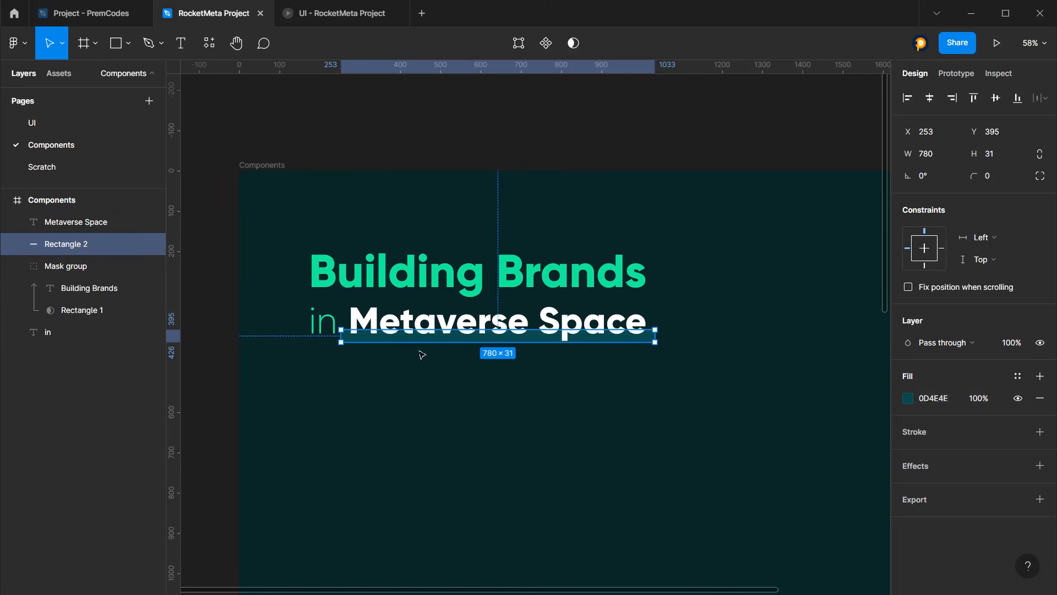
left_click_drag(343, 334, 349, 335)
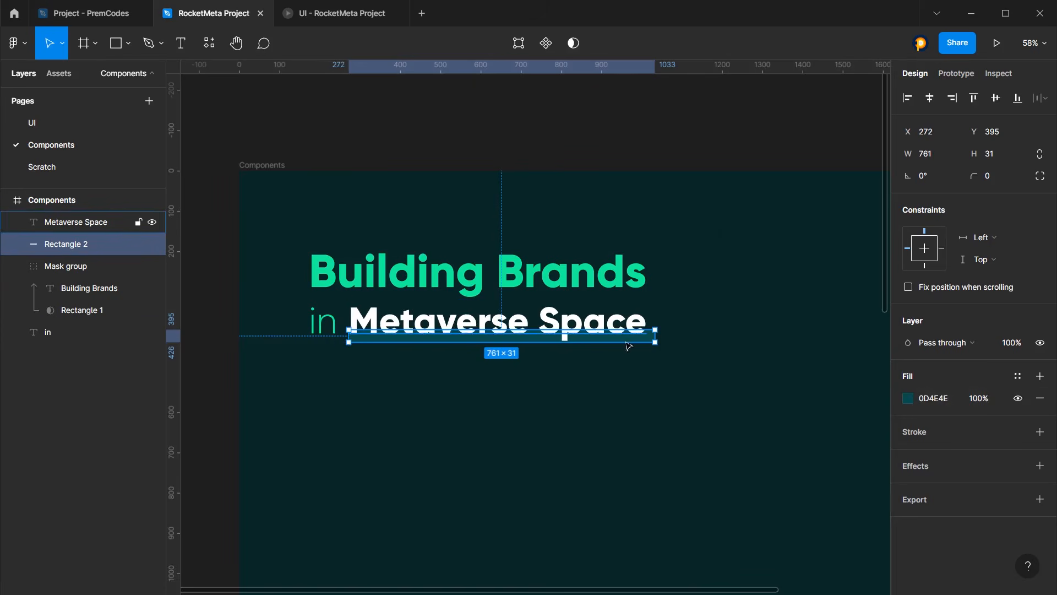
left_click_drag(655, 334, 647, 338)
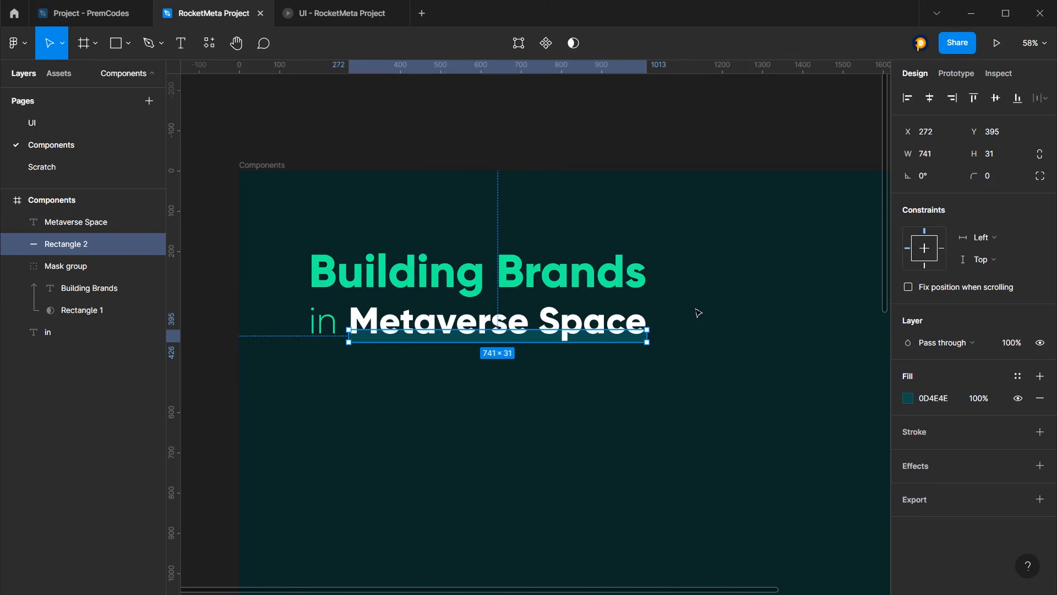
key("Left")
key("Right")
key("Left")
key("Right")
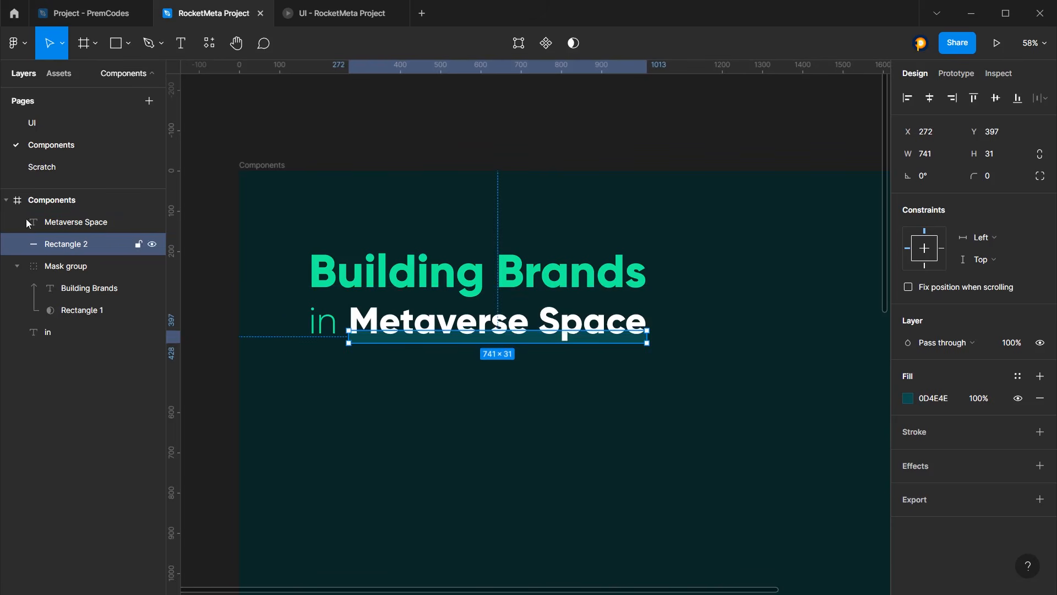
Move the teal rectangle down to Y 427 and set its layer opacity to 0%
left_click(70, 222)
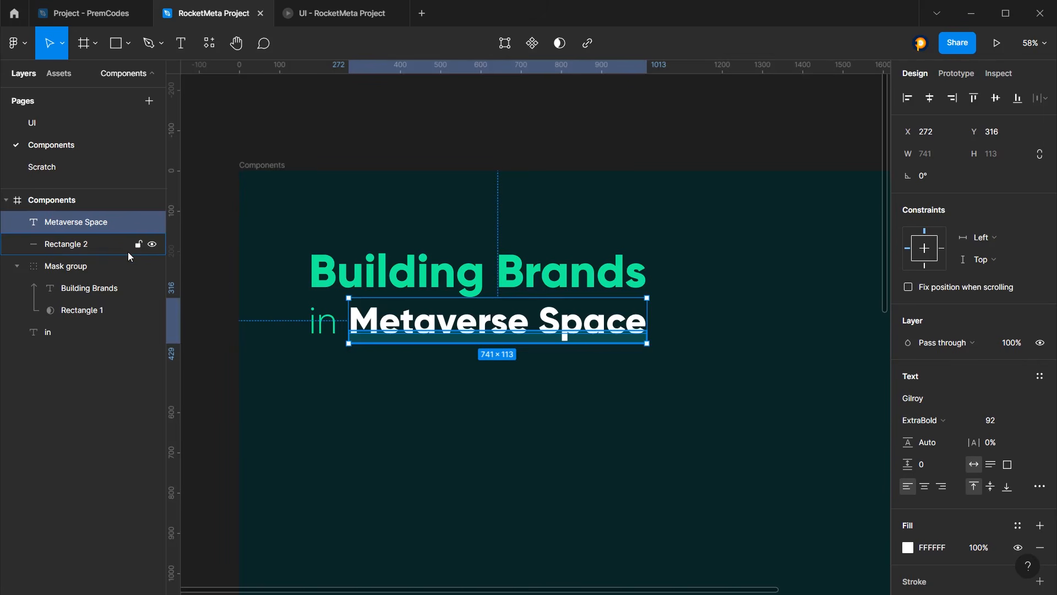
left_click(89, 244, "shift")
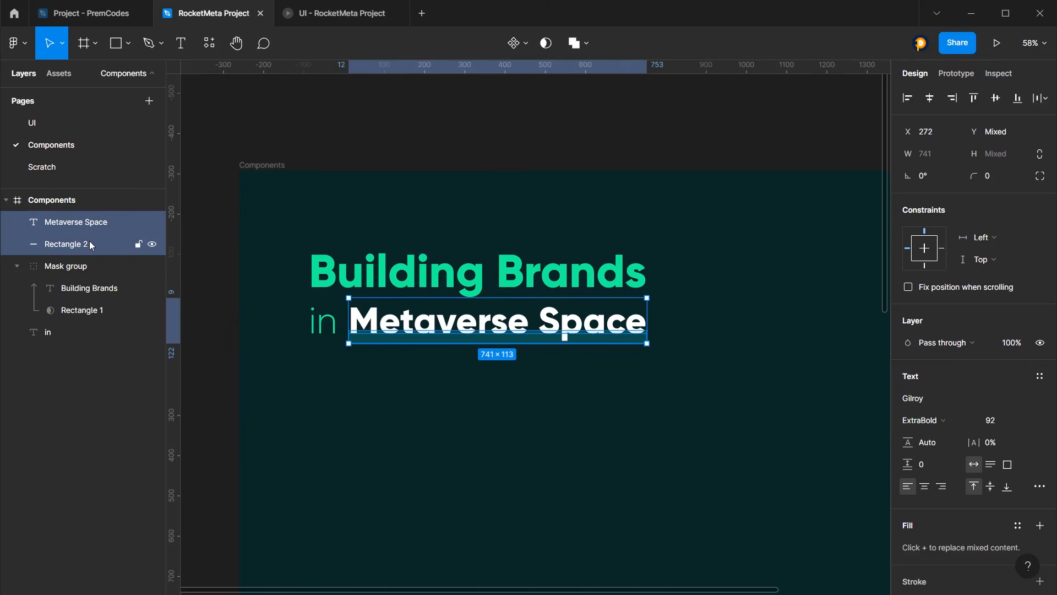
left_click(90, 244)
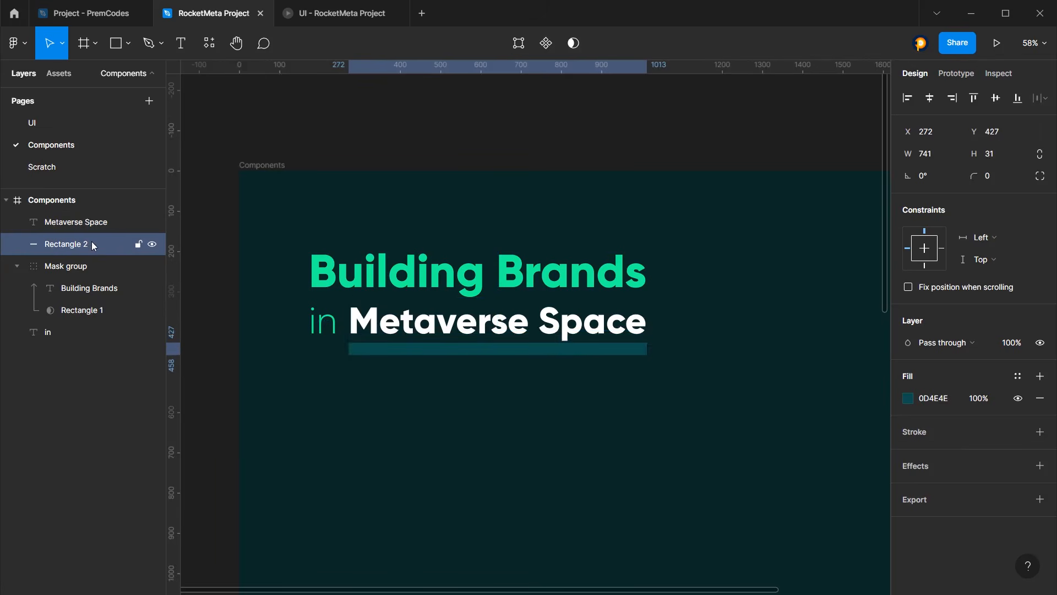
left_click(1018, 342)
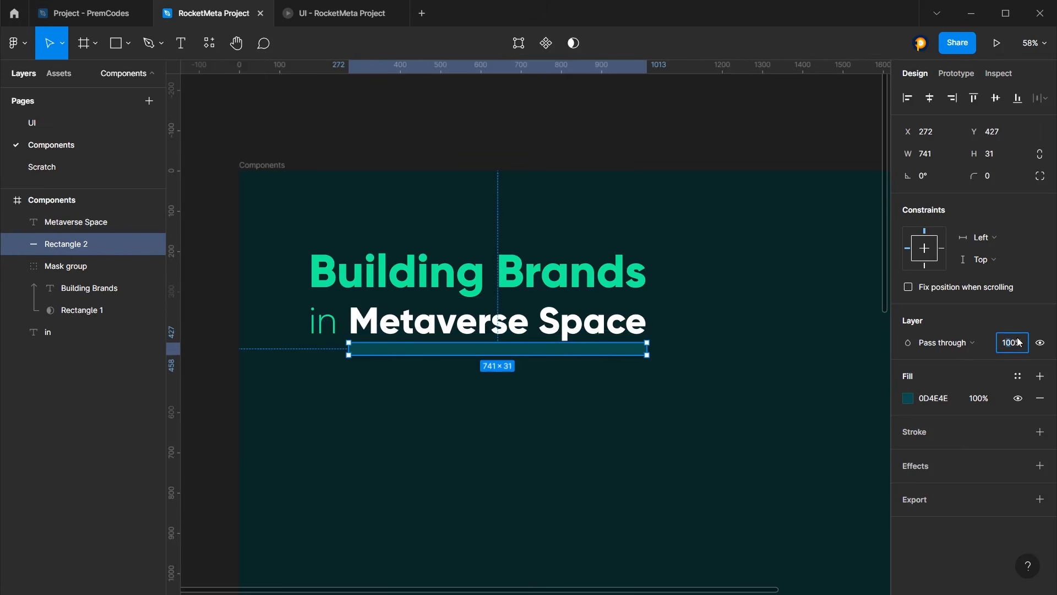
type("0")
key("Return")
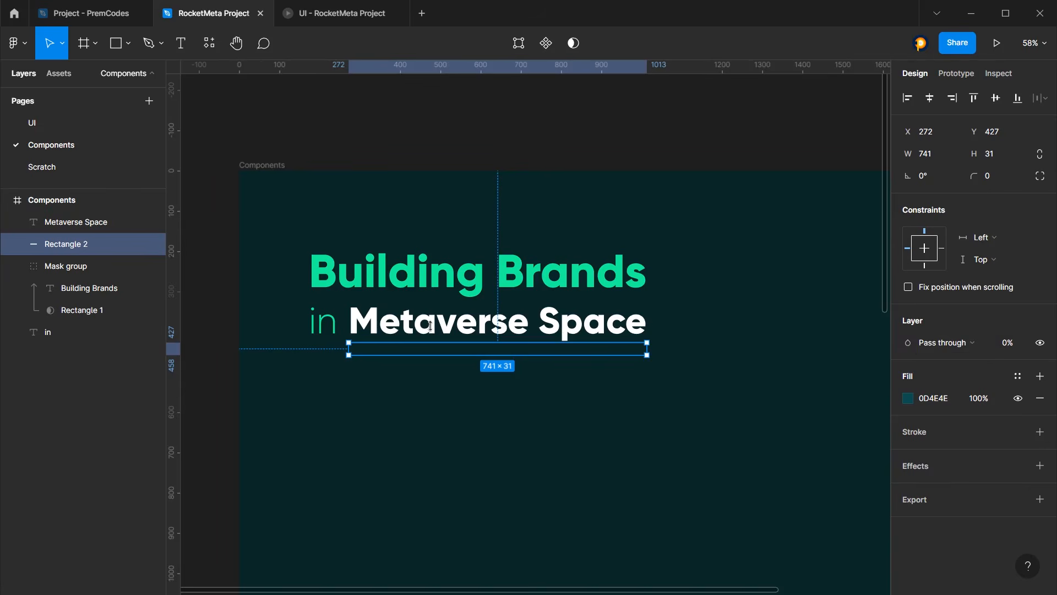
Move the Metaverse Space text down to Y 346 with its opacity at 0%, and select the "in" text
left_click(64, 222)
key("shift+Down")
key("shift+Down")
key("shift+Down")
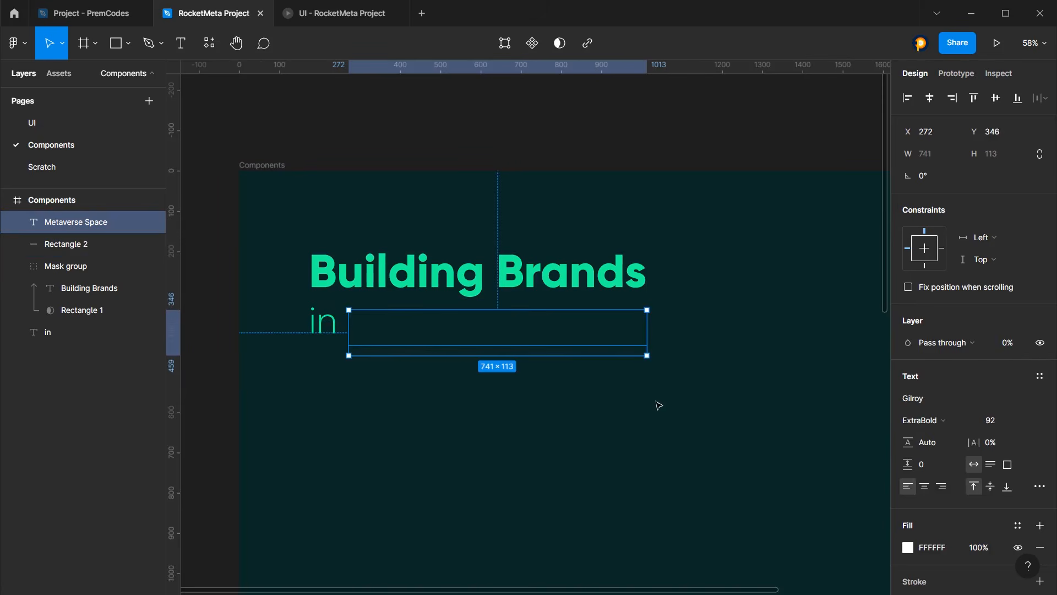
left_click(325, 329)
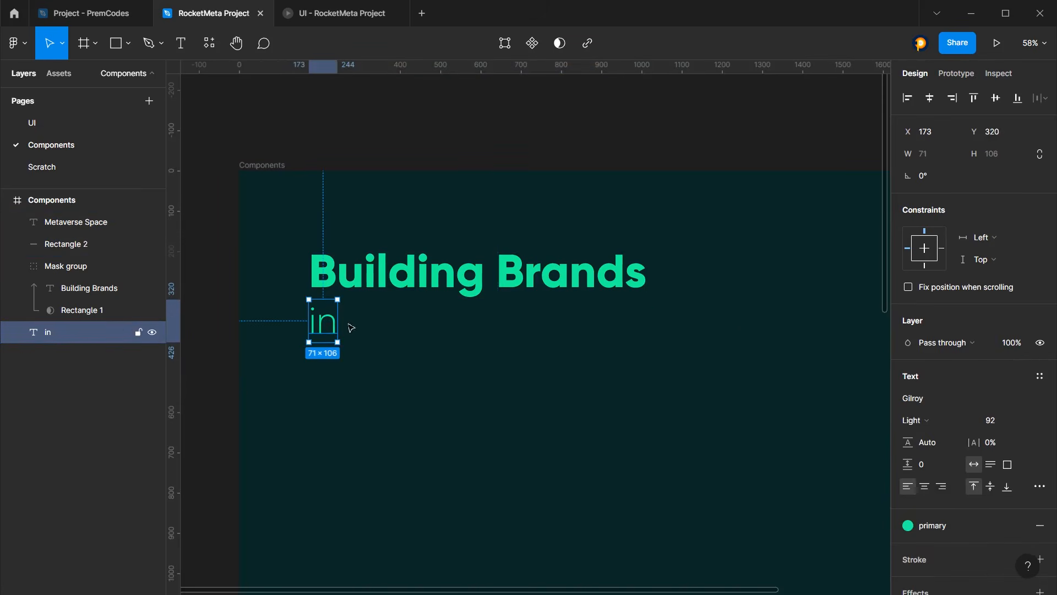
Set the layer opacity of the "in" text to 0%
left_click(1016, 343)
type("0")
key("Return")
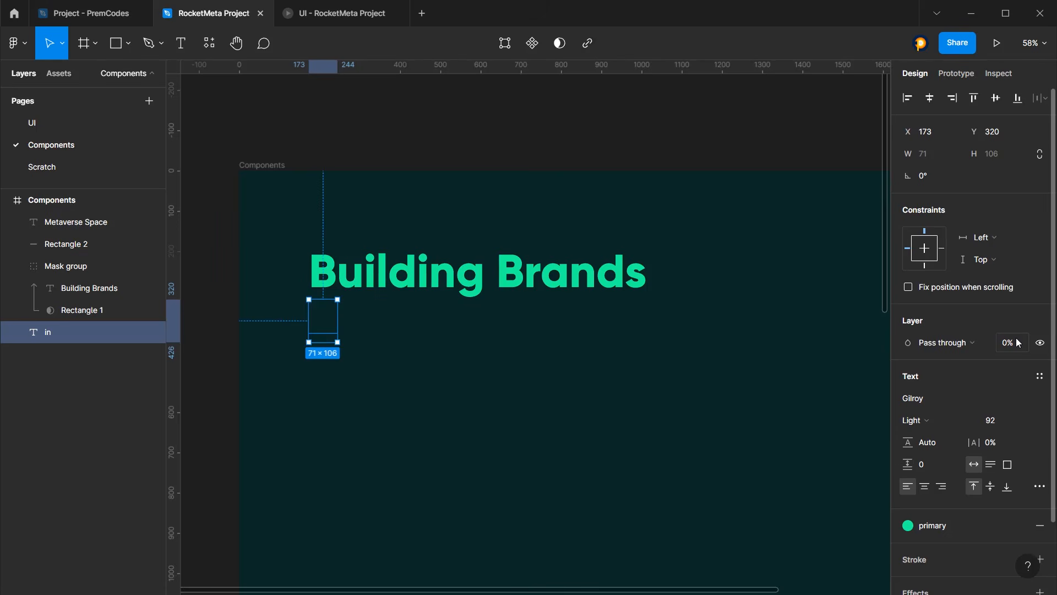
Shift the Building Brands text inside its mask group horizontally to X -807, outside the mask area
left_click(424, 275)
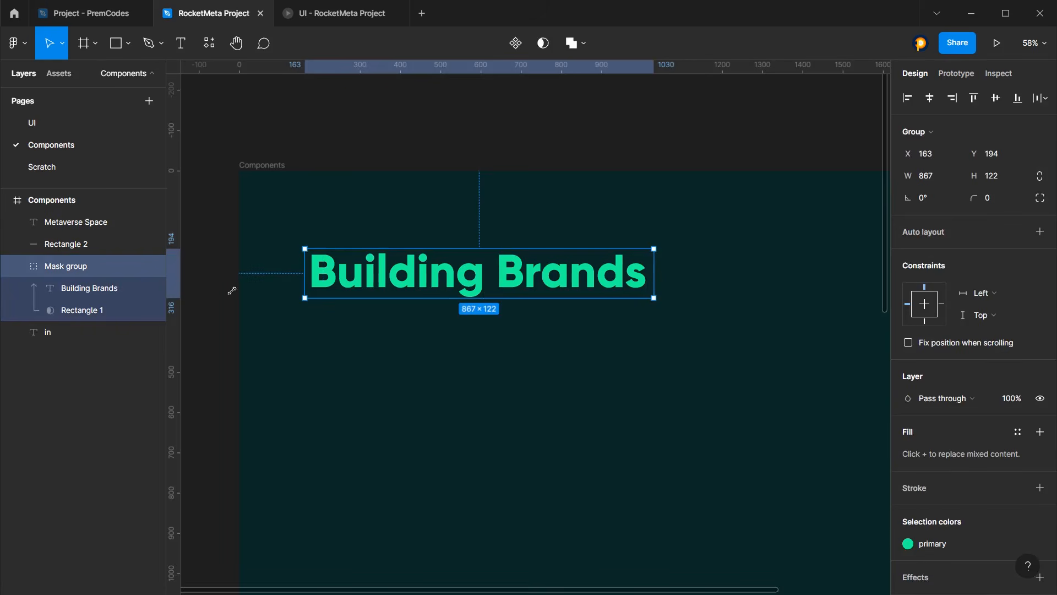
double_click(427, 276)
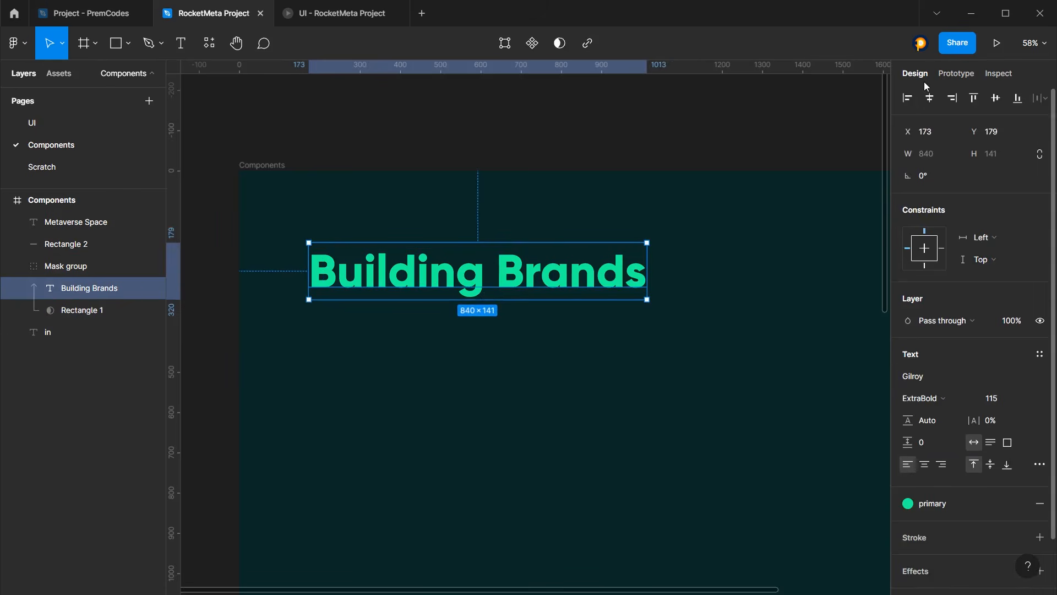
key("shift+Left")
key("shift+Left")
key("shift+Left")
key("shift+Left")
key("shift+Left")
key("shift+Left")
key("shift+Left")
key("shift+Left")
key("shift+Left")
key("shift+Left")
key("shift+Left")
key("shift+Left")
key("shift+Left")
key("shift+Left")
key("shift+Left")
key("shift+Left")
key("shift+Left")
key("shift+Left")
key("shift+Left")
key("shift+Left")
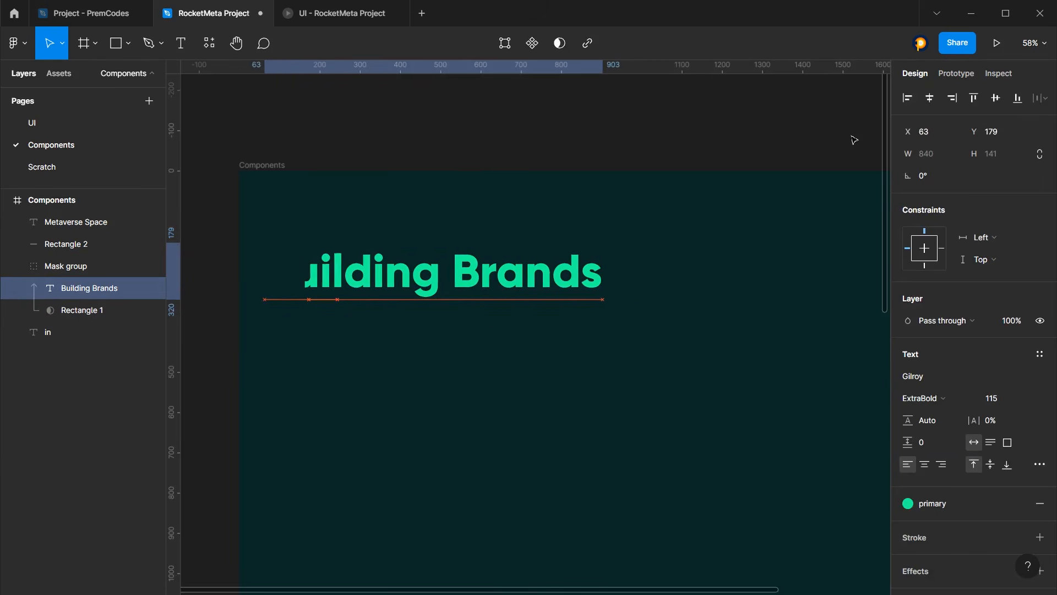
key("shift+Left")
key("shift+Left")
key("shift+Left")
key("shift+Left")
key("shift+Left")
key("shift+Left")
key("shift+Left")
key("shift+Left")
key("shift+Left")
key("shift+Left")
key("shift+Left")
key("shift+Left")
key("shift+Left")
key("shift+Left")
key("shift+Left")
key("shift+Left")
key("shift+Left")
key("shift+Left")
key("shift+Left")
key("shift+Left")
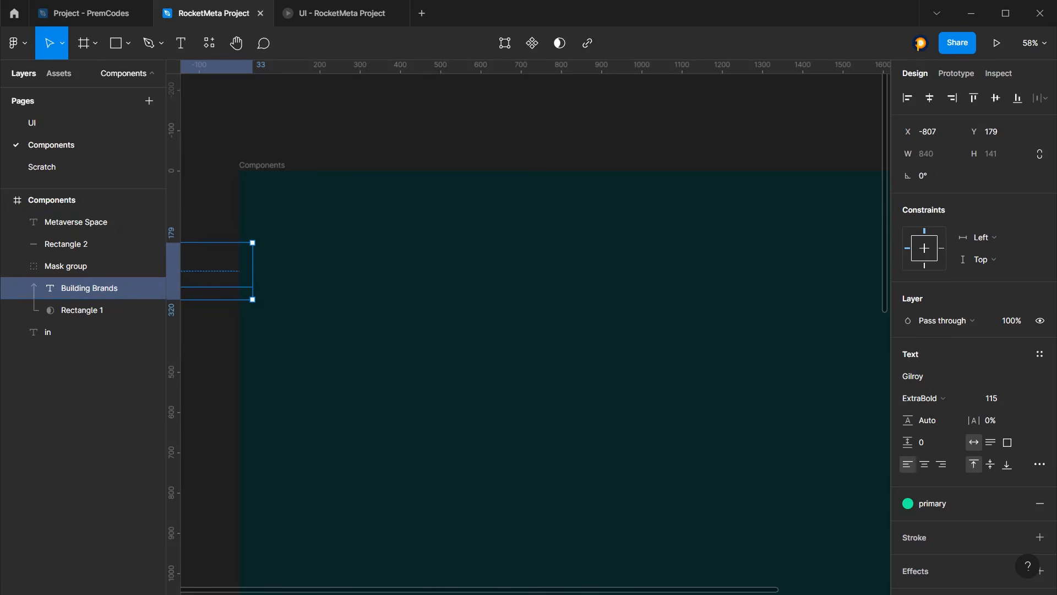
left_click(55, 332)
left_click_drag(55, 332, 87, 226)
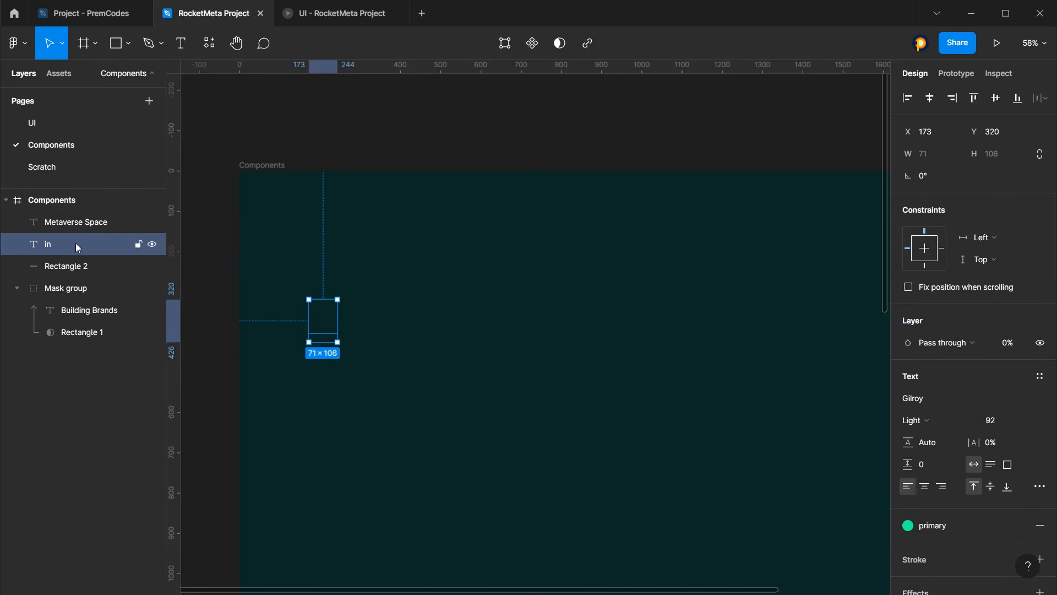
key("ctrl+z")
Combine the Metaverse Space, Rectangle 2, Mask group and "in" layers into a single component
left_click(78, 224)
left_click(54, 329, "shift")
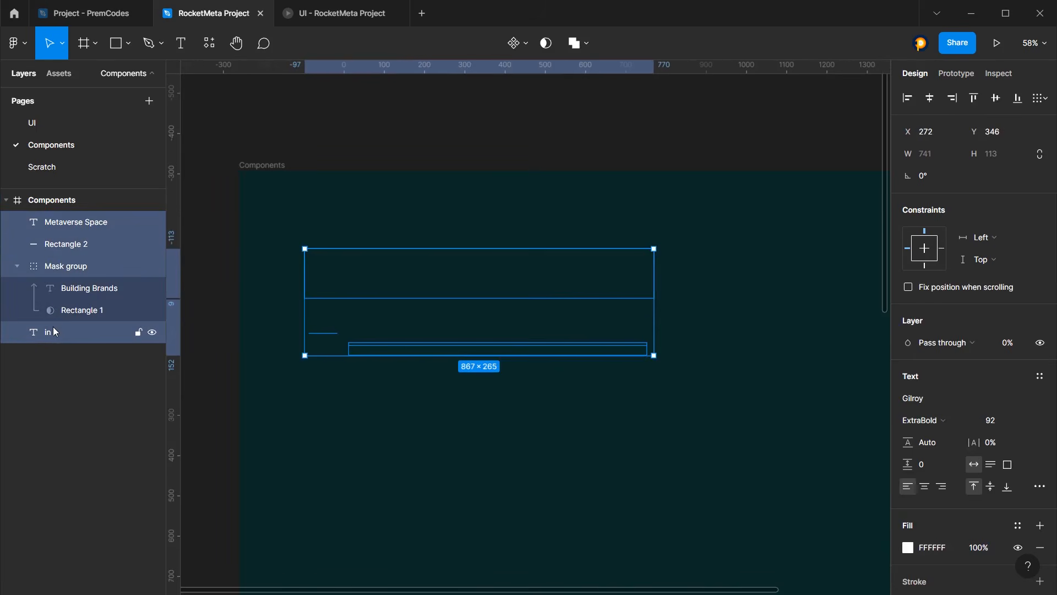
right_click(78, 246)
left_click(45, 378)
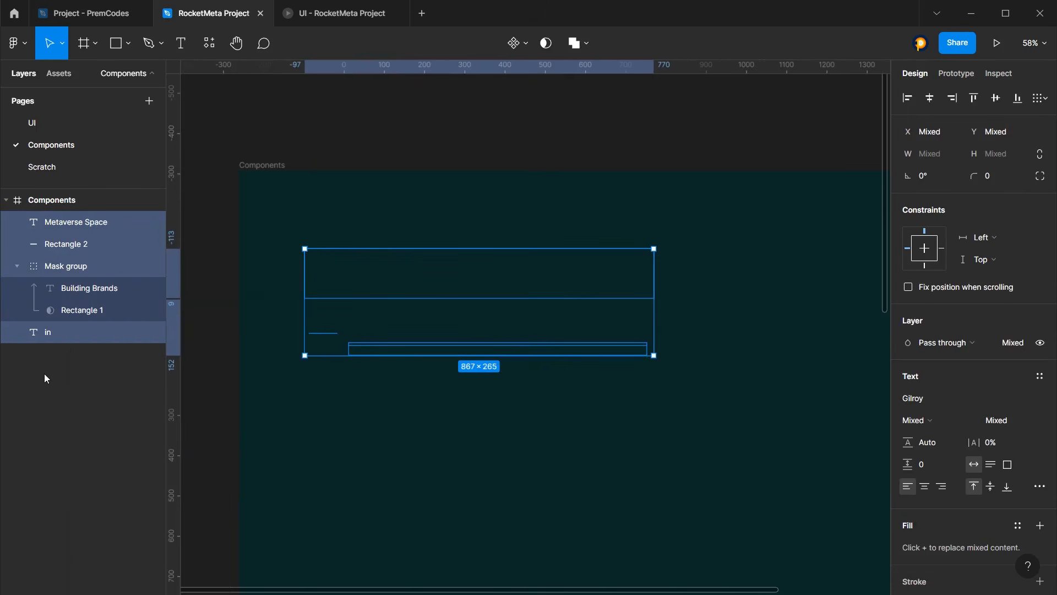
left_click(524, 52)
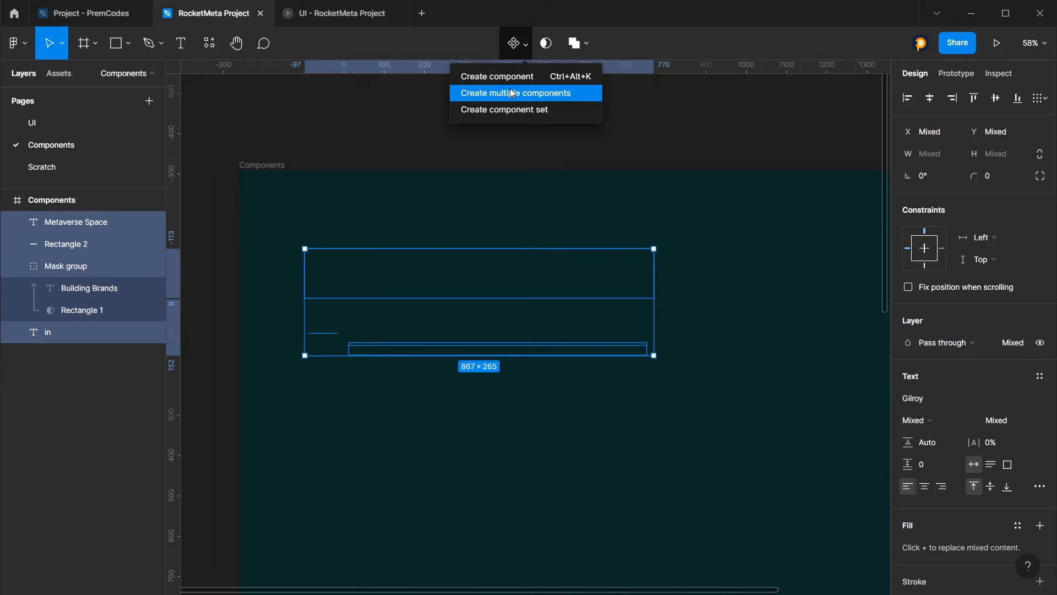
left_click(523, 75)
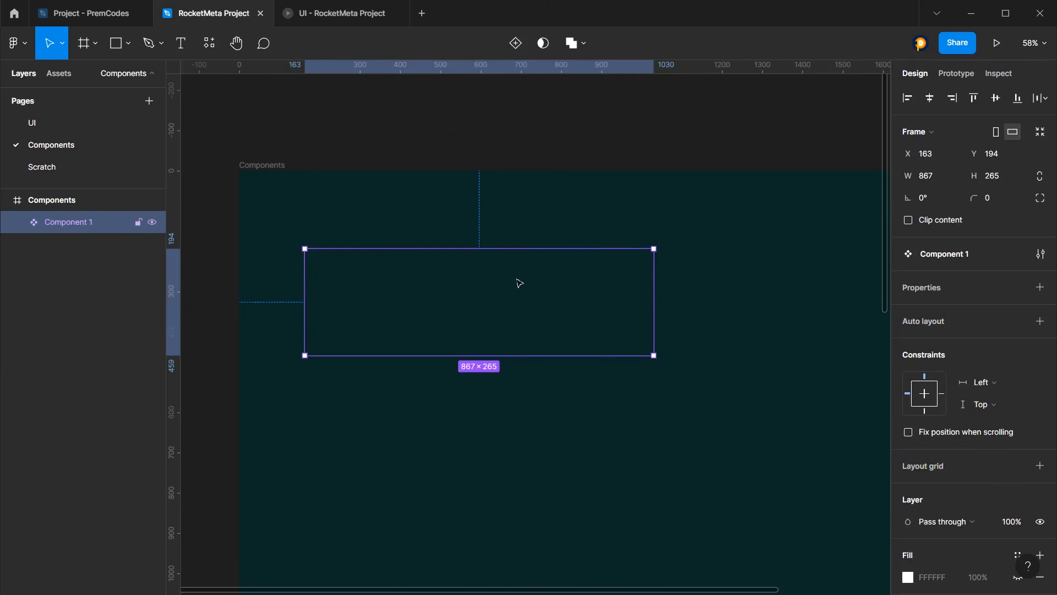
Duplicate the heading component directly below the original at Y 543 and detach the copied instance
left_click_drag(474, 298, 478, 430)
double_click(367, 414)
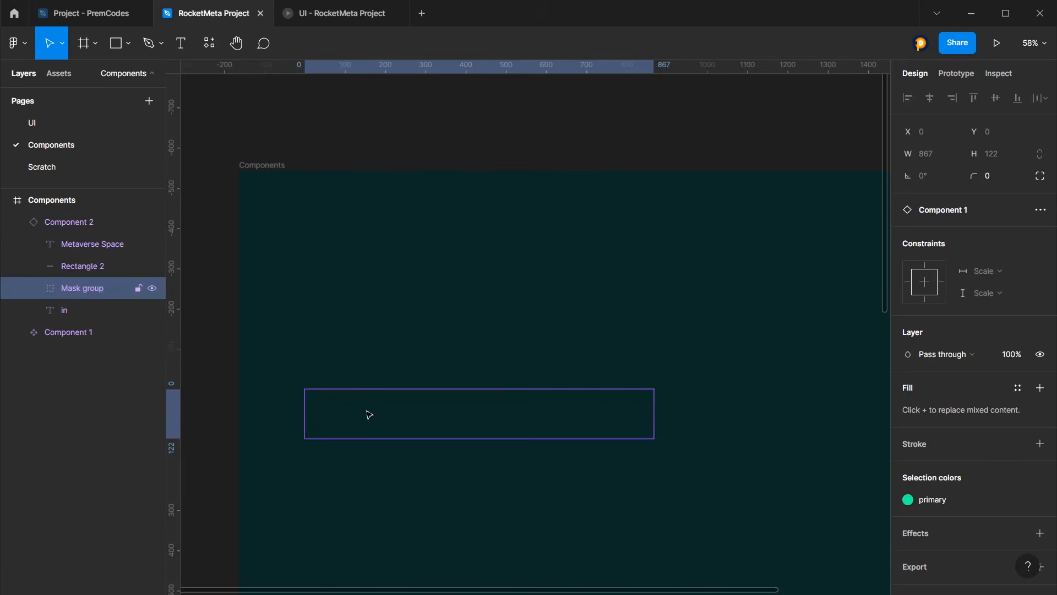
left_click(94, 213)
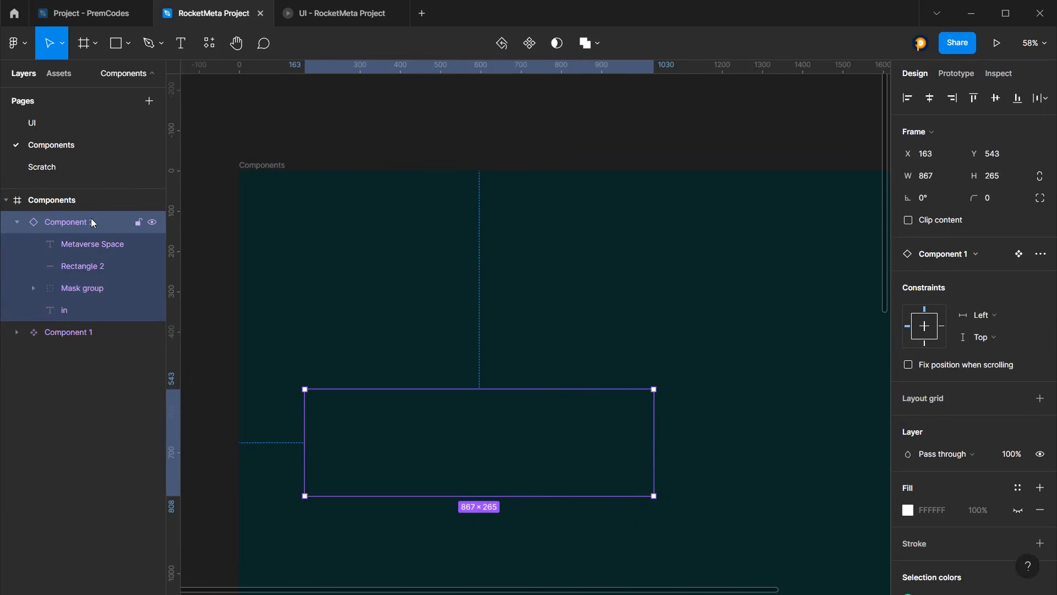
right_click(90, 218)
left_click(141, 435)
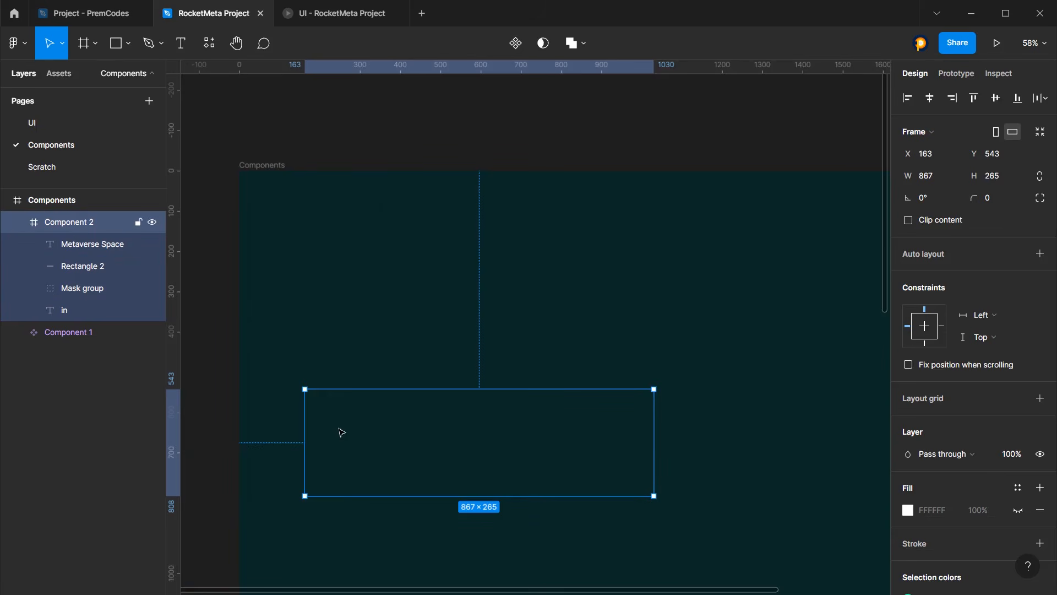
Centre the Building Brands text horizontally within the detached copy's mask group, at X 13
left_click(85, 244)
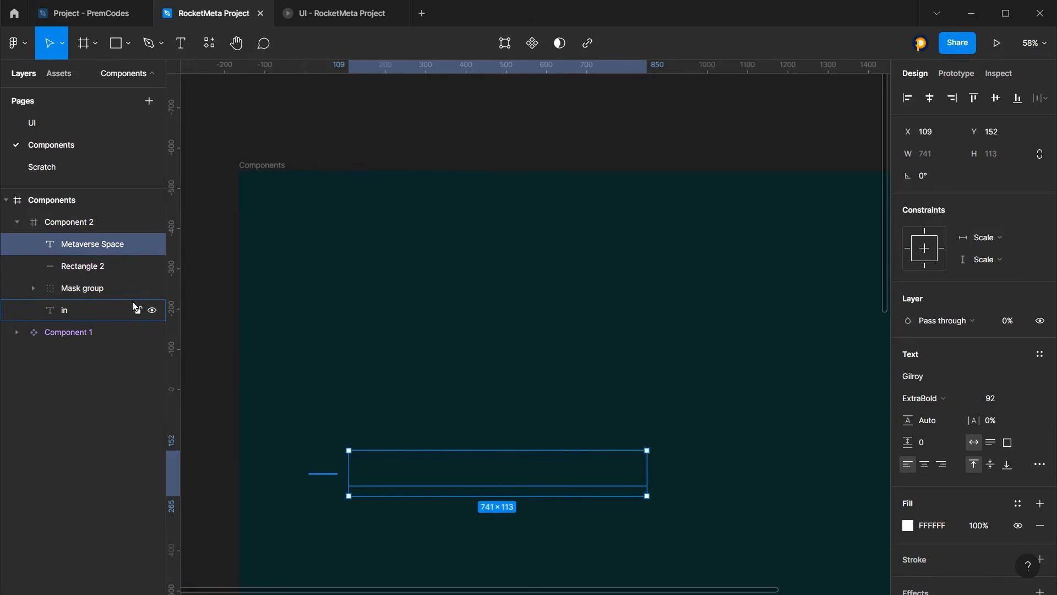
left_click(38, 295)
left_click(34, 289)
left_click(83, 309)
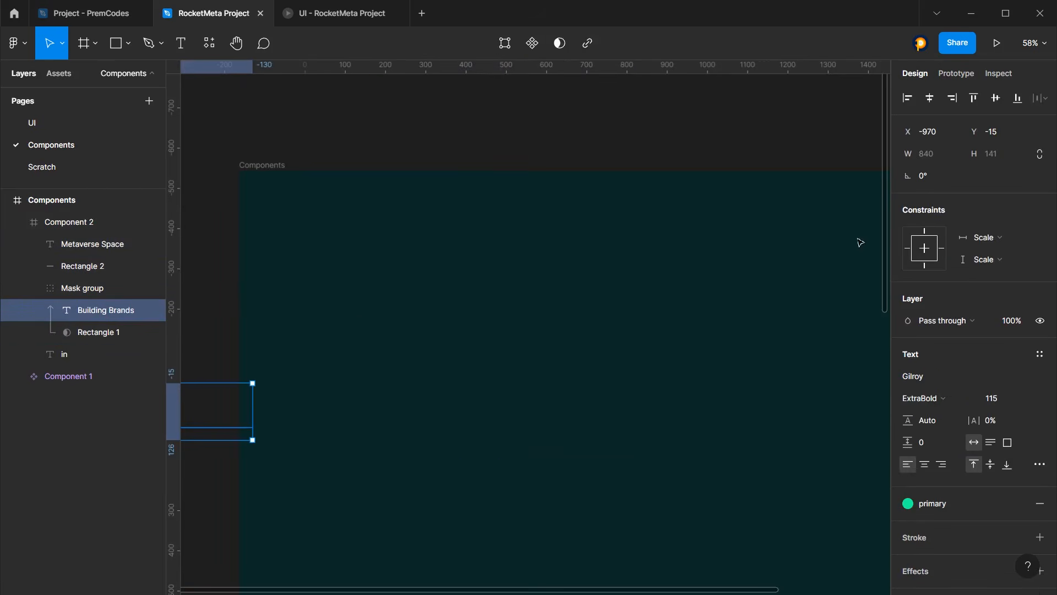
left_click(929, 98)
scroll(449, 404, "down", 4)
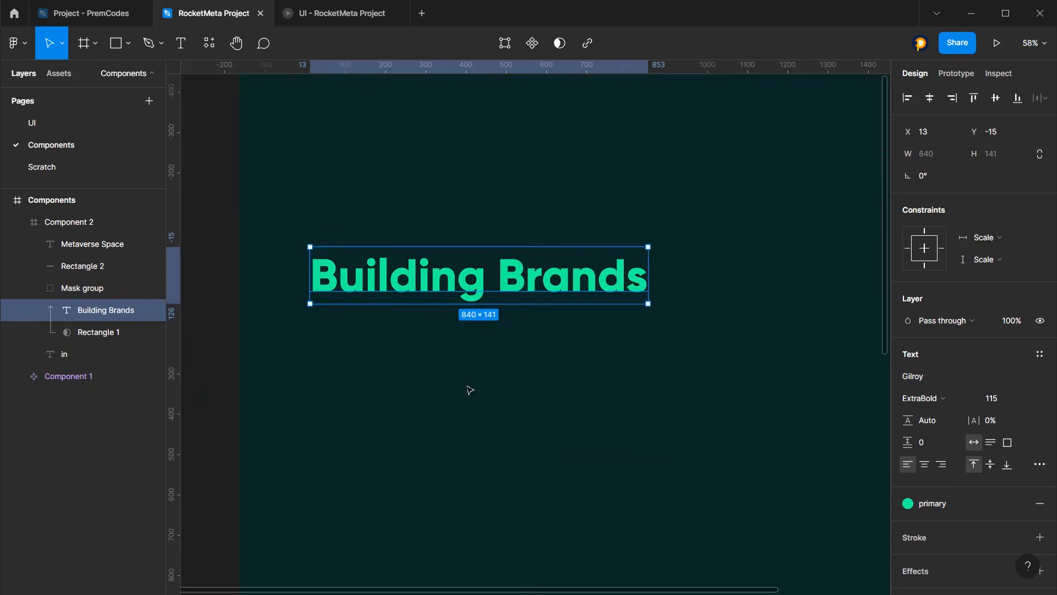
Set the copy's Metaverse Space text to 100% opacity and move it up to Y 112
left_click(83, 248)
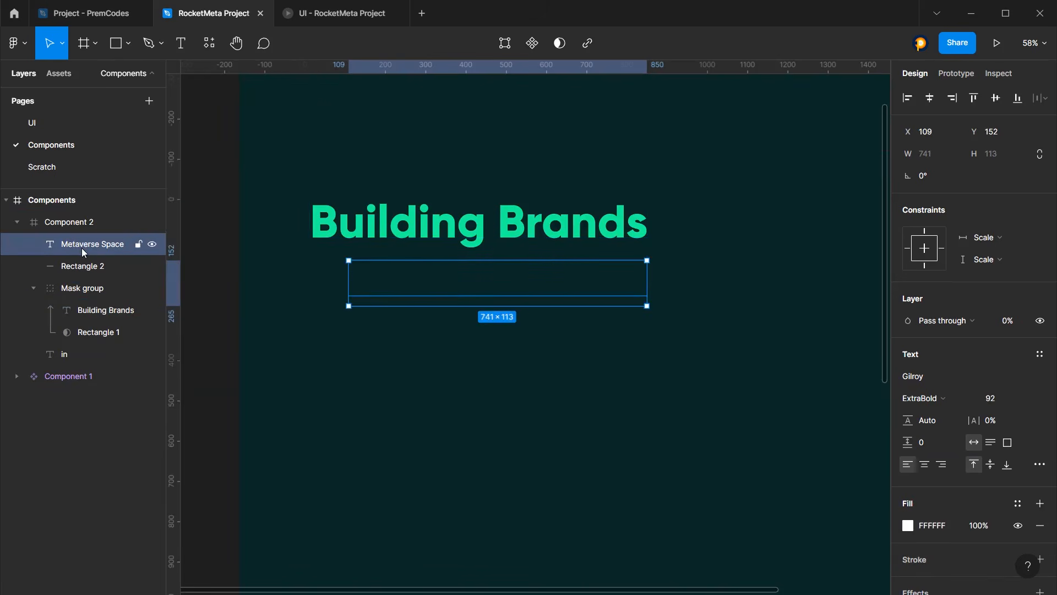
left_click(1015, 321)
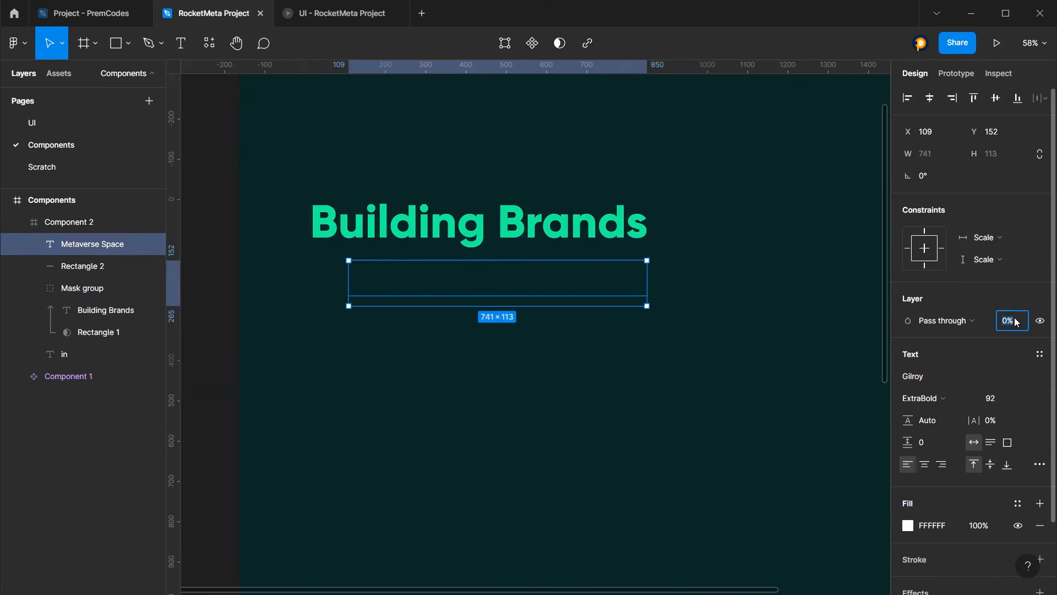
type("100")
key("Return")
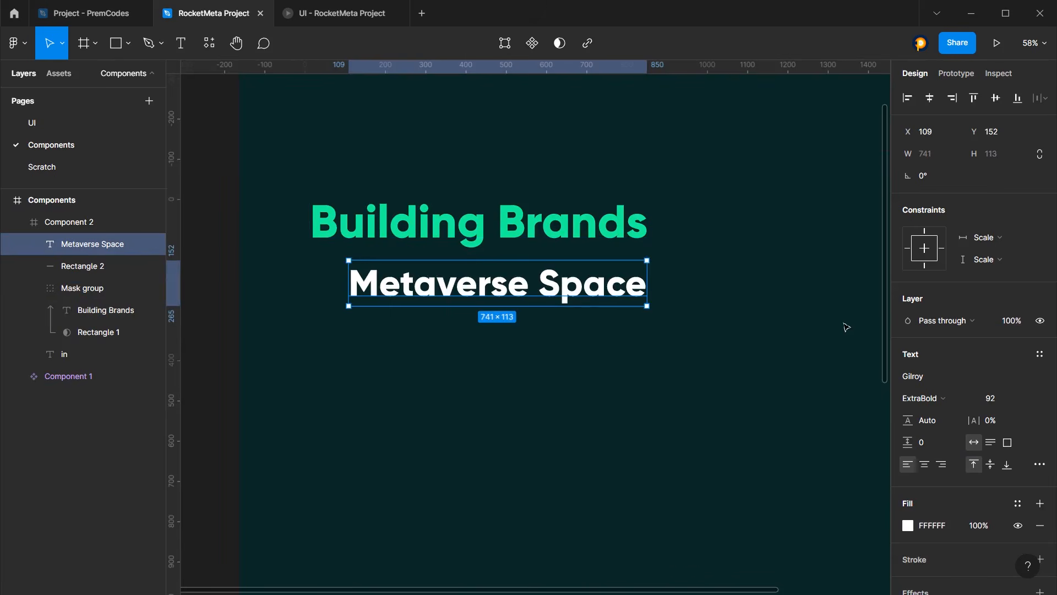
key("shift+Up")
key("shift+Up")
key("shift+Up")
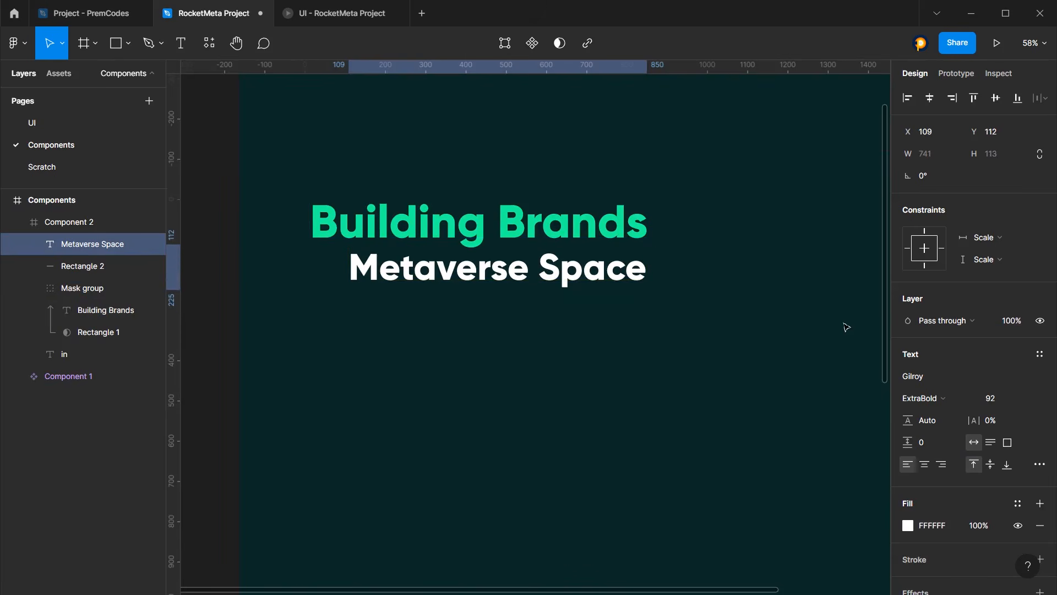
Set the copy's teal Rectangle 2 to 100% opacity and move it up to Y 193 behind Metaverse Space
left_click(83, 266)
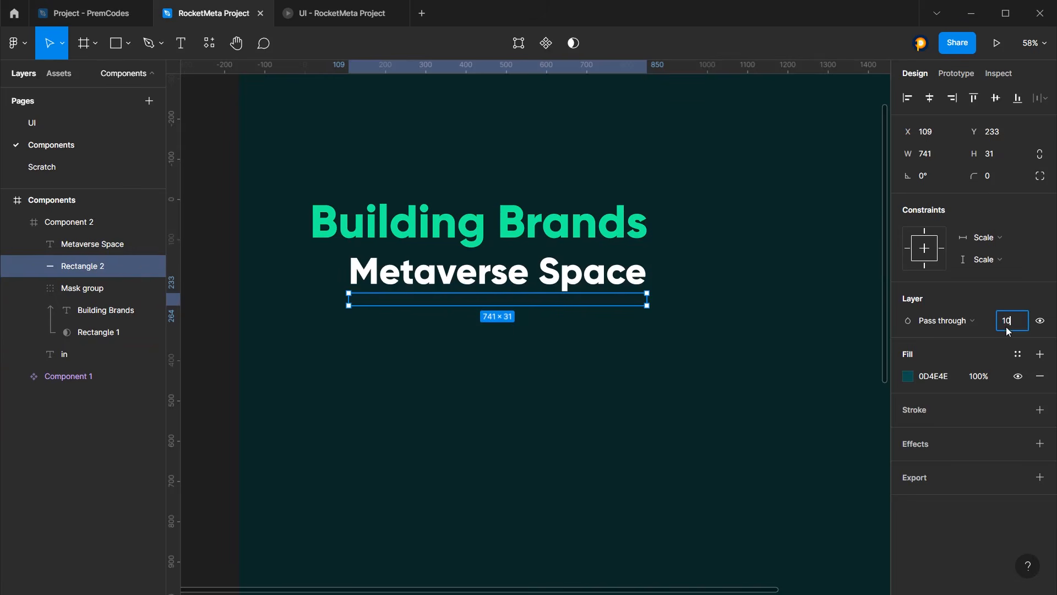
key("Return")
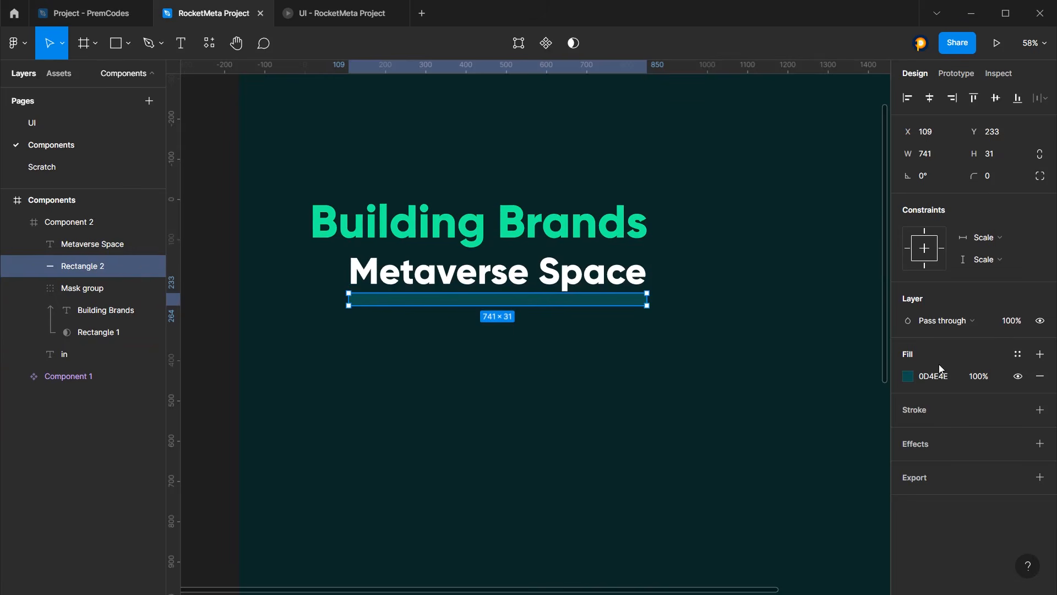
key("shift+Up")
key("shift+Up")
key("shift+Up")
key("shift+Up")
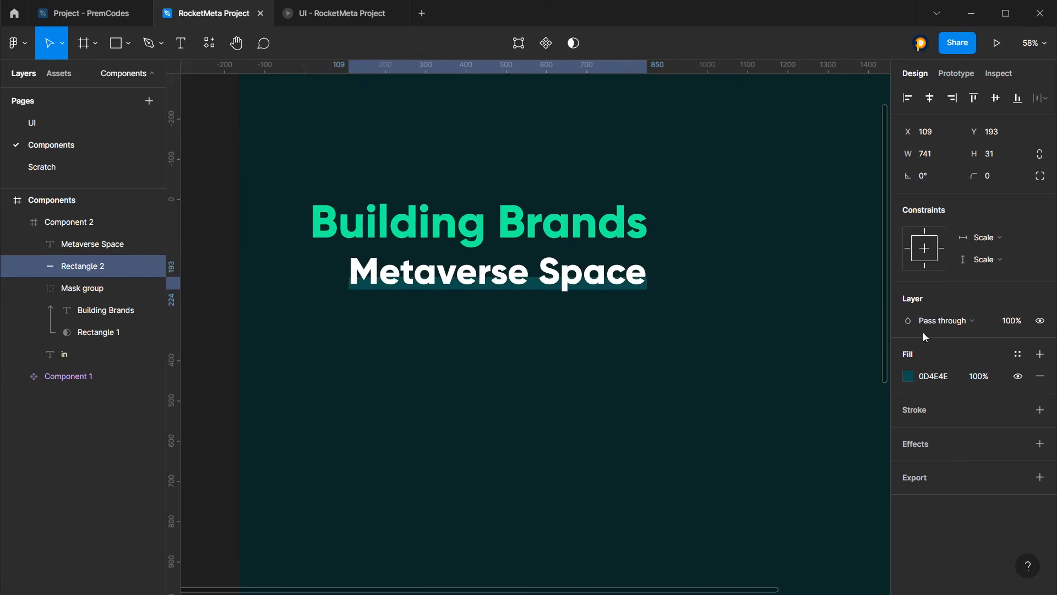
Set the opacity of the copy's "in" text to 100%
left_click(72, 354)
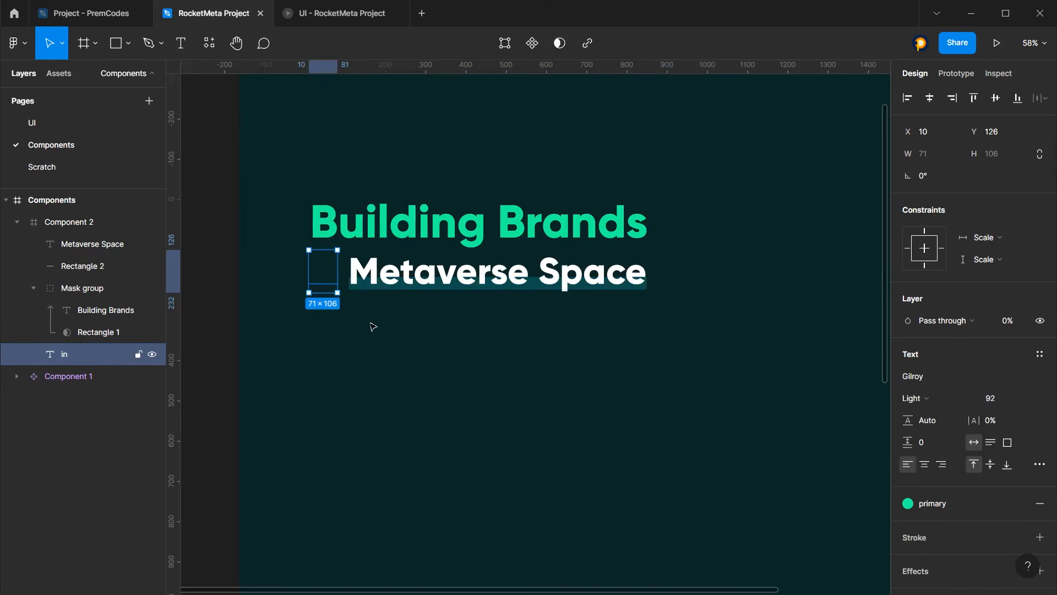
left_click(1019, 322)
type("100")
key("Return")
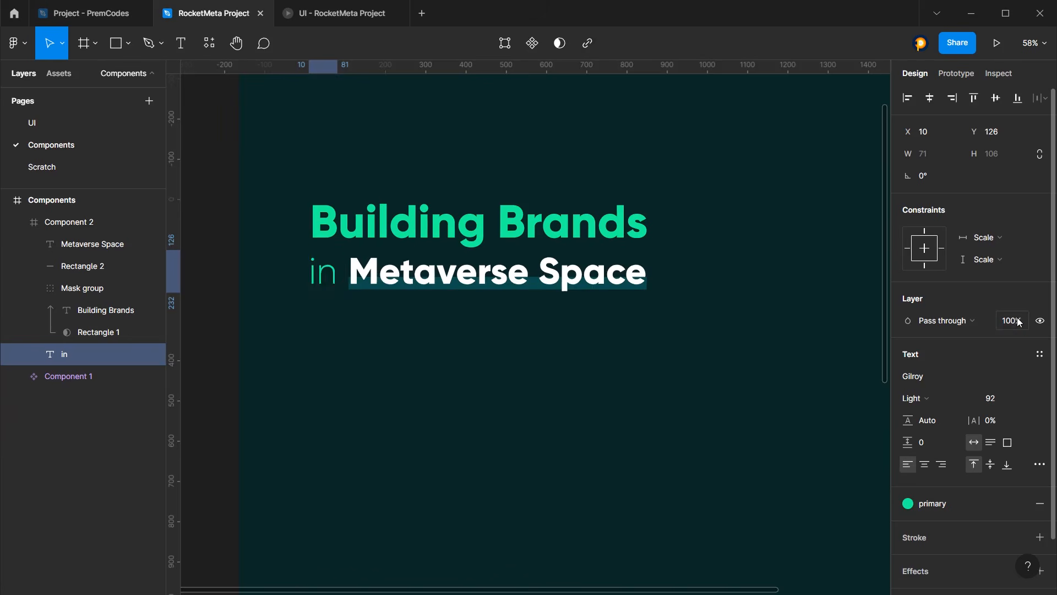
Examine the alignment of the copy's heading pieces and the copy's placement within the Components frame
scroll(274, 224, "up", 2)
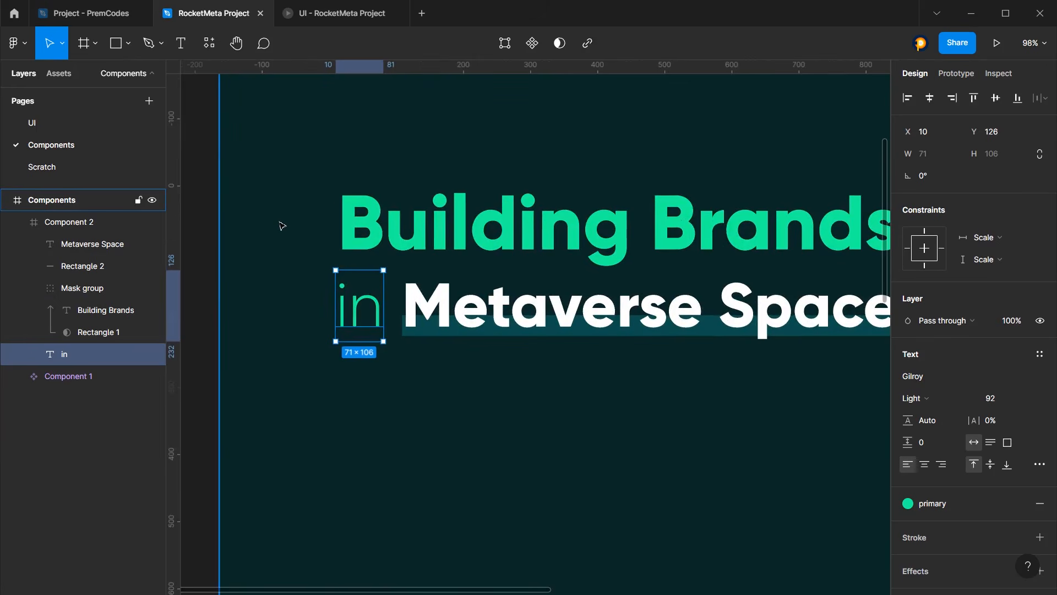
mouse_move(498, 67)
left_mouse_down()
mouse_move(507, 293)
mouse_move(485, 333)
mouse_move(531, 71)
left_mouse_up()
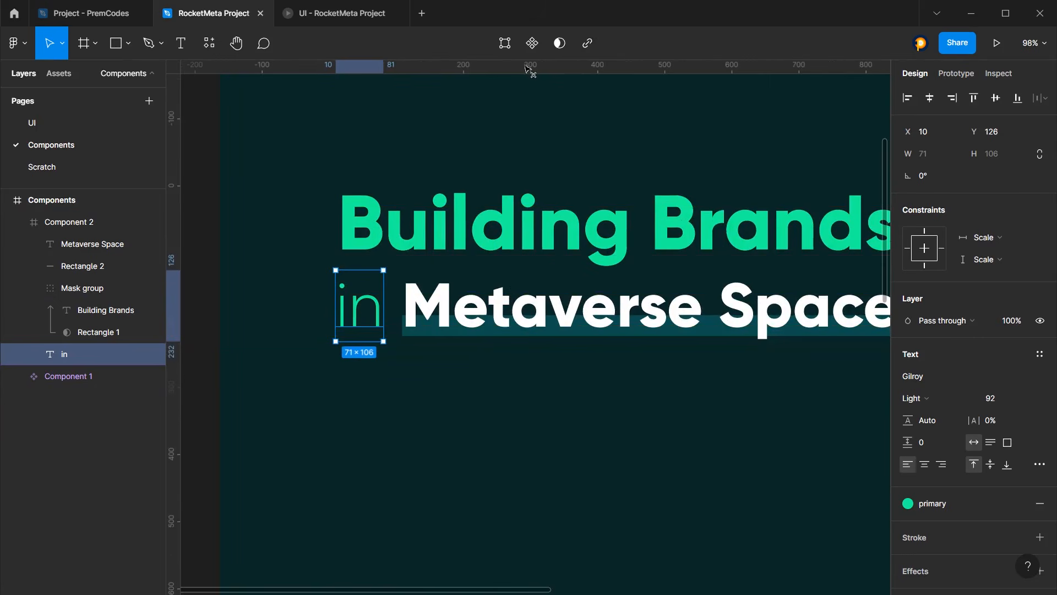
left_click(239, 201)
left_click(212, 181)
scroll(236, 195, "down", 2)
scroll(236, 196, "down", 3)
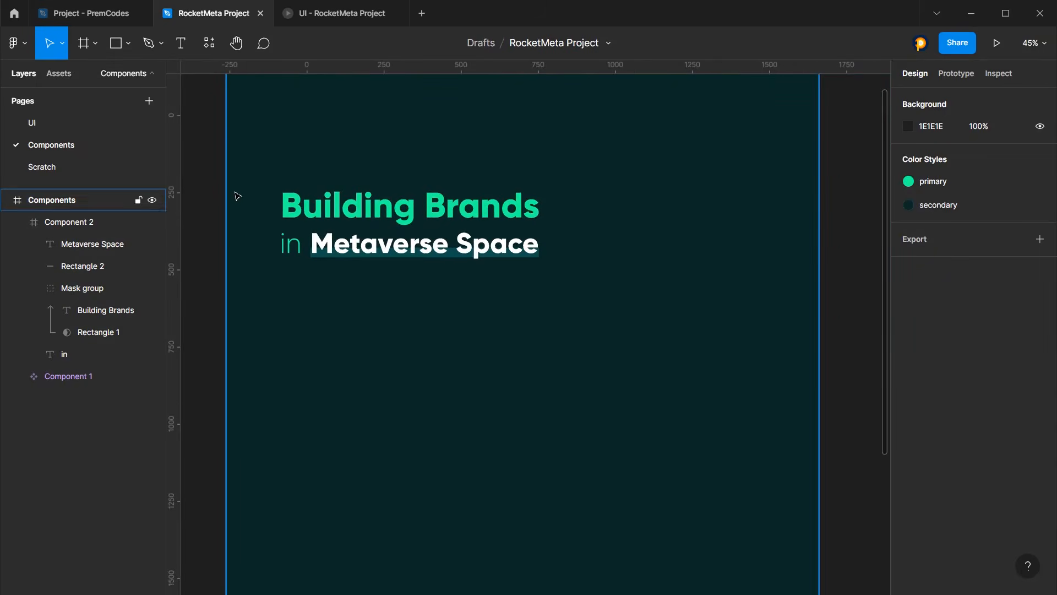
left_click(420, 209)
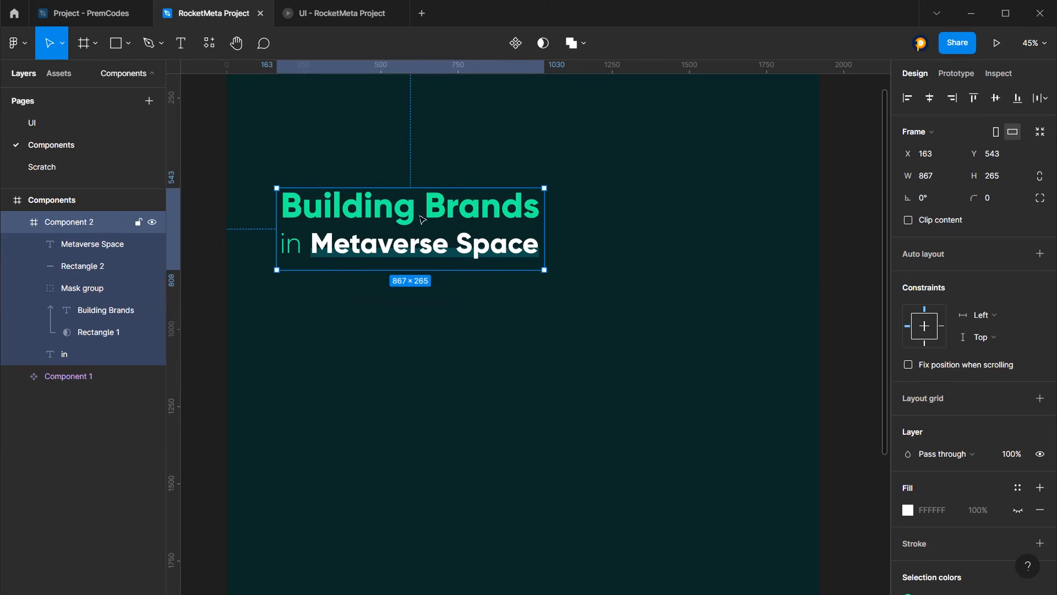
scroll(487, 245, "up", 3)
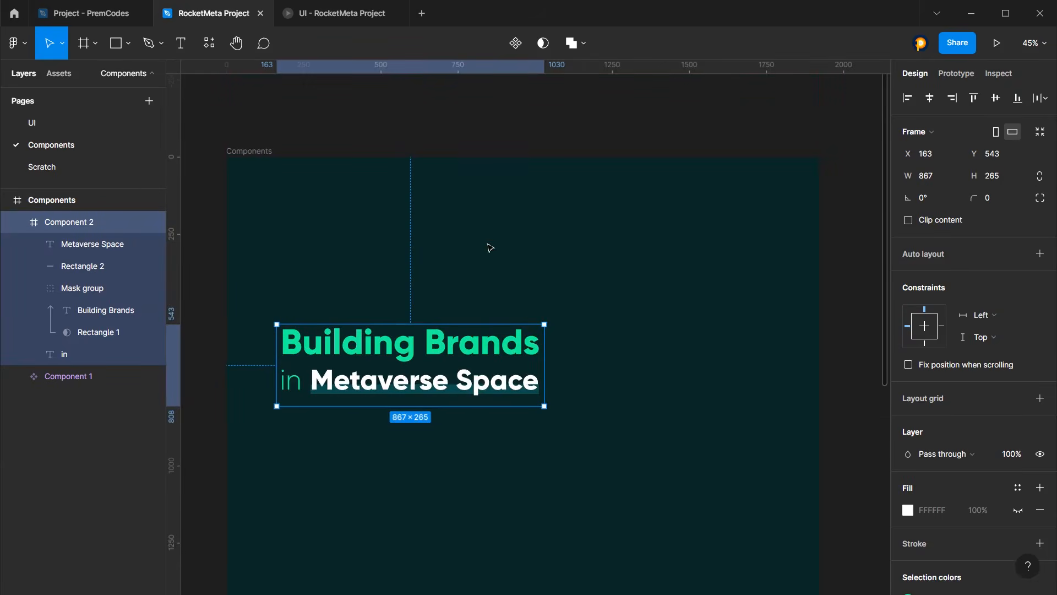
scroll(488, 246, "down", 2)
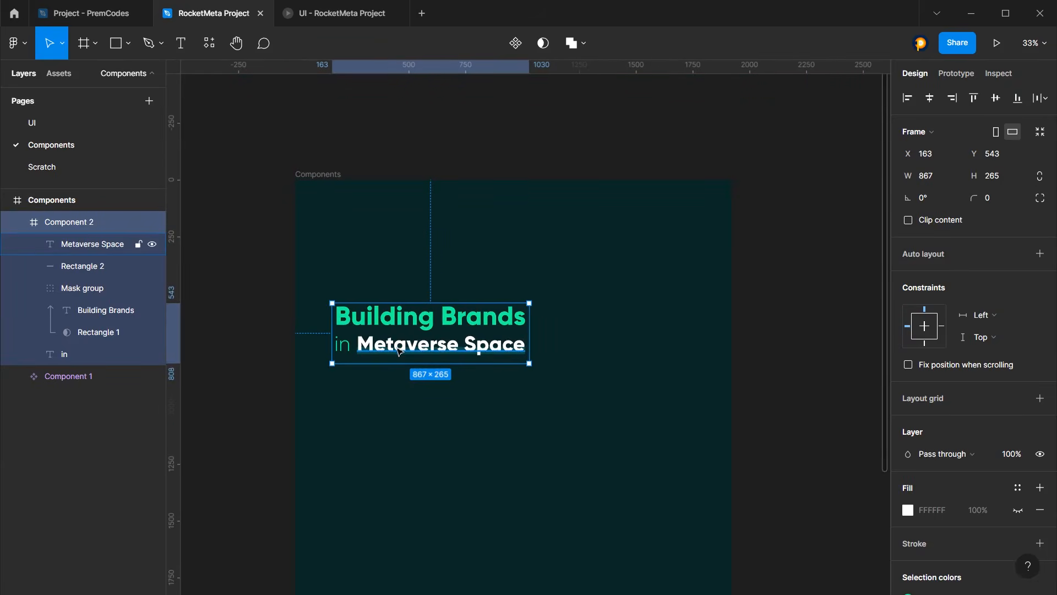
Undo the opacity and position changes made to the copy's "in", teal rectangle and Metaverse Space layers, and clear the selection
key("ctrl+z")
key("ctrl+z")
key("ctrl+z")
key("ctrl+z")
key("ctrl+z")
key("ctrl+z")
key("ctrl+z")
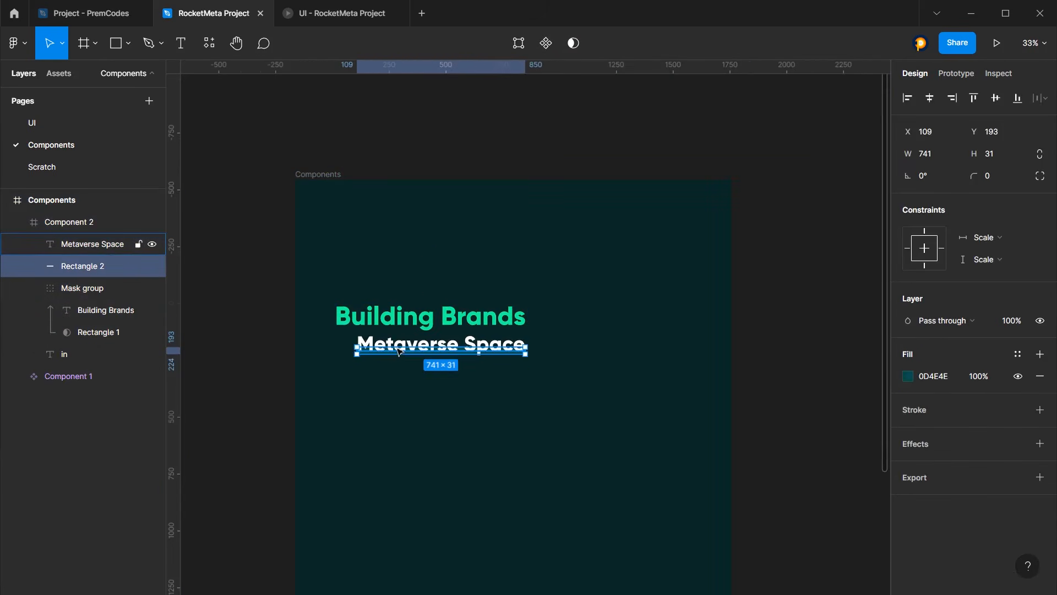
key("ctrl+z")
key("ctrl+z")
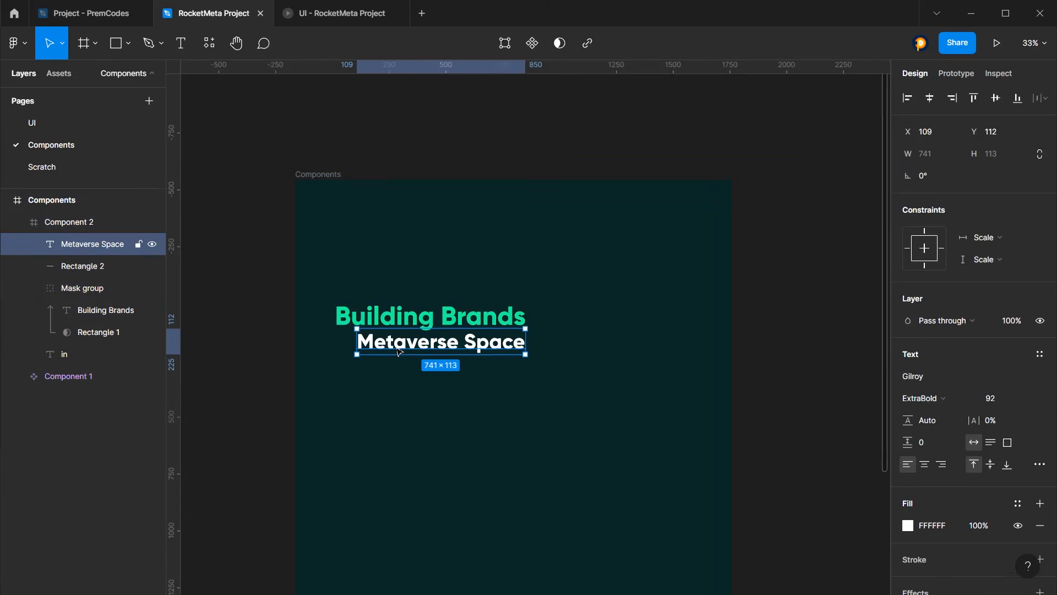
key("ctrl+z")
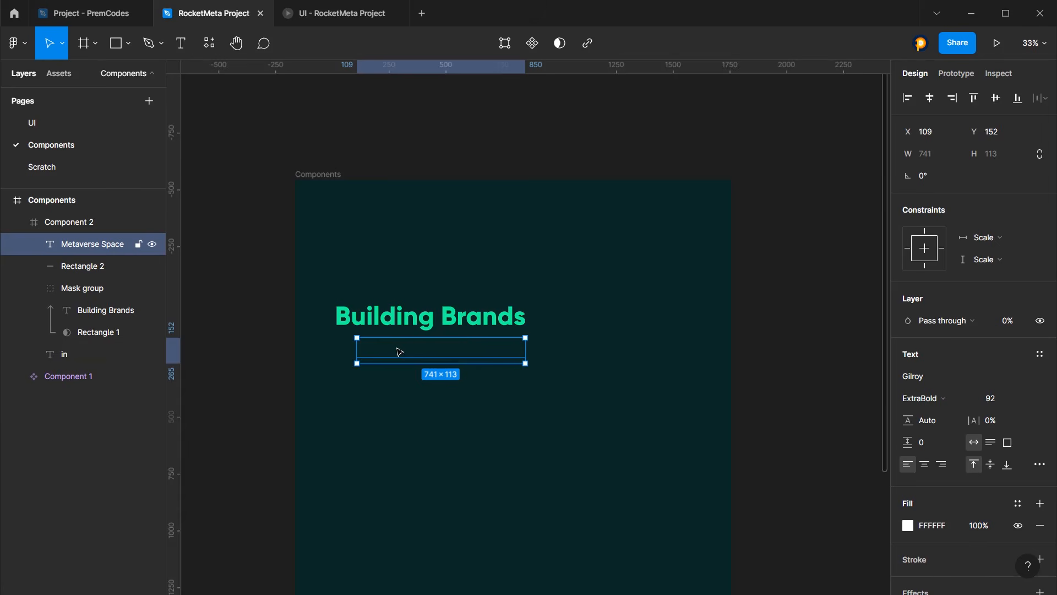
left_click(270, 300)
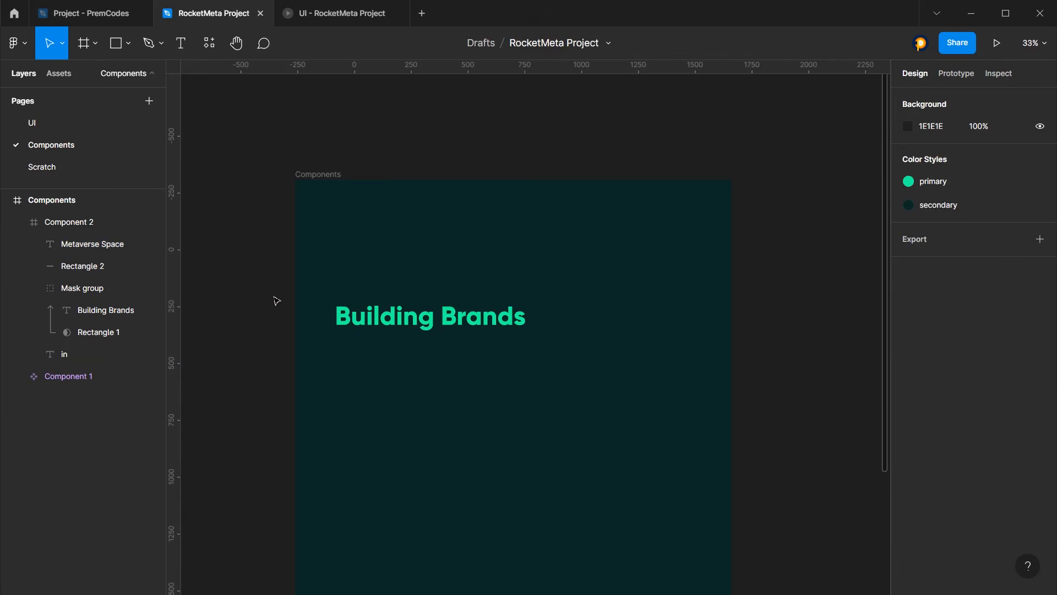
Duplicate the Component 2 frame straight below itself, placing the copy at X 163, Y 975
left_click(67, 222)
left_click_drag(443, 337, 433, 428)
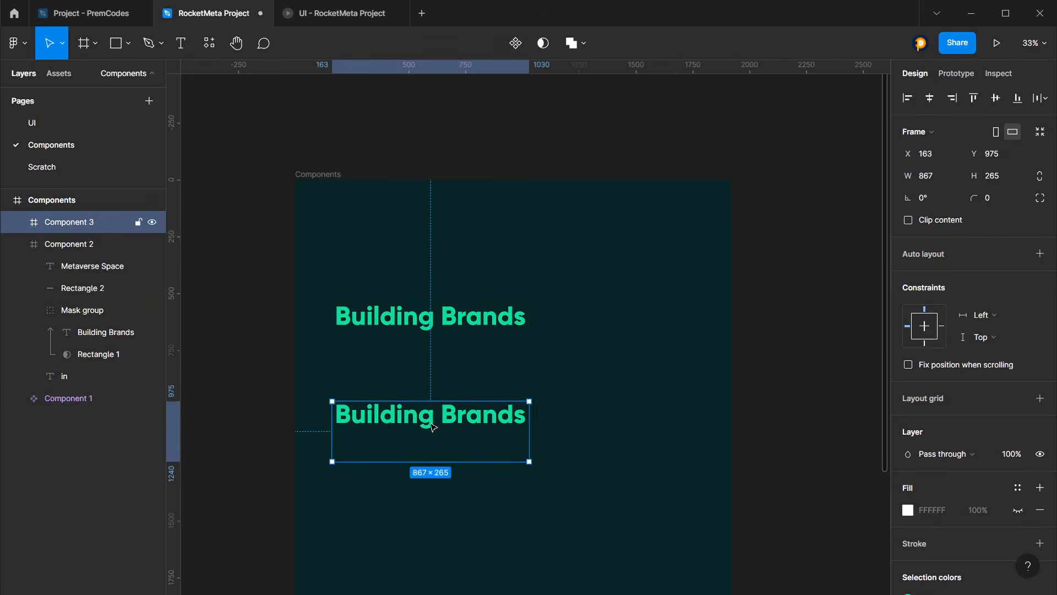
scroll(433, 427, "down", 1)
Set the opacity of the copy's Metaverse Space text and its Rectangle 2 underline to 100%
double_click(440, 432)
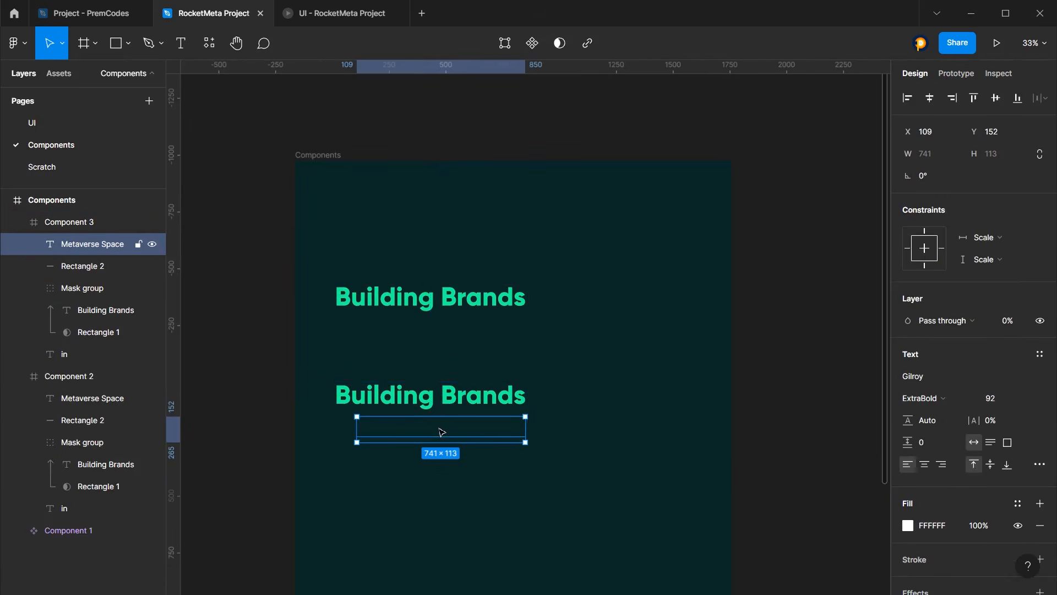
left_click(1009, 324)
type("100")
key("Return")
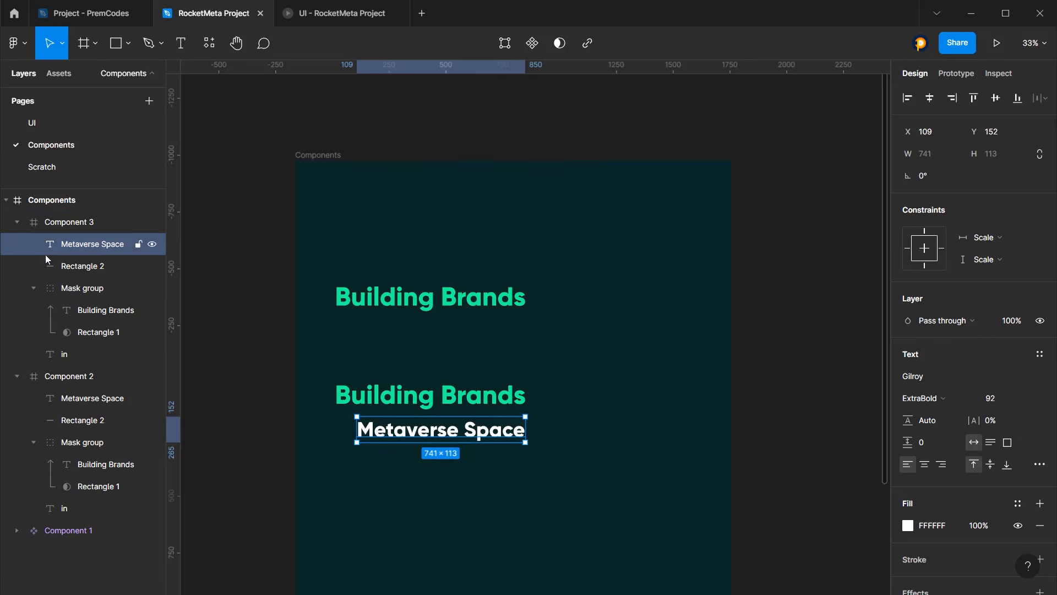
left_click(48, 265)
left_click(1005, 318)
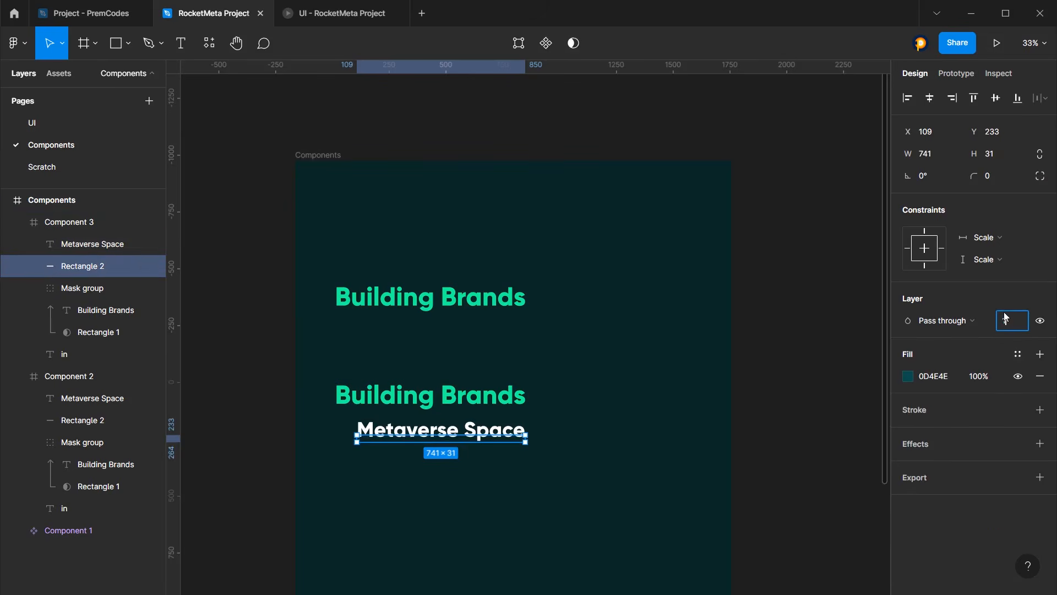
type("100")
key("Return")
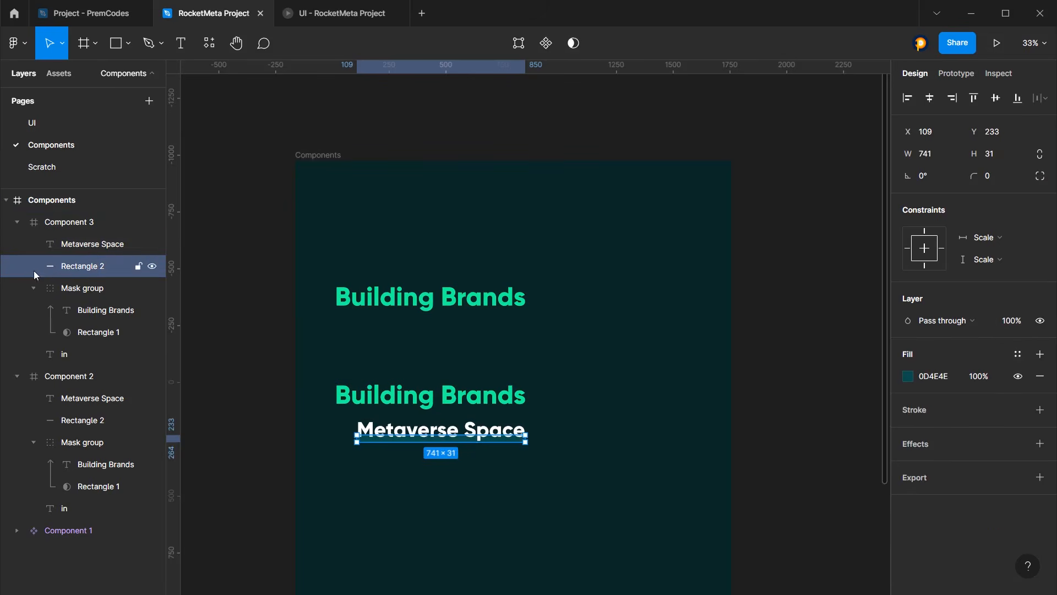
Set the opacity of the "in" text in the Component 3 frame to 100%
left_click(139, 354)
left_click(1011, 320)
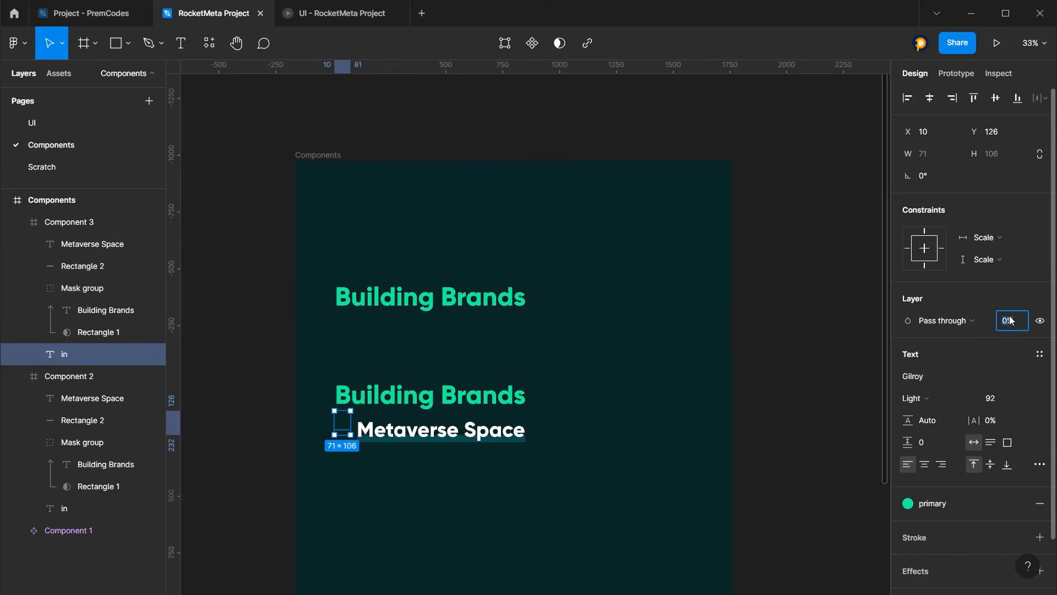
type("100")
key("Return")
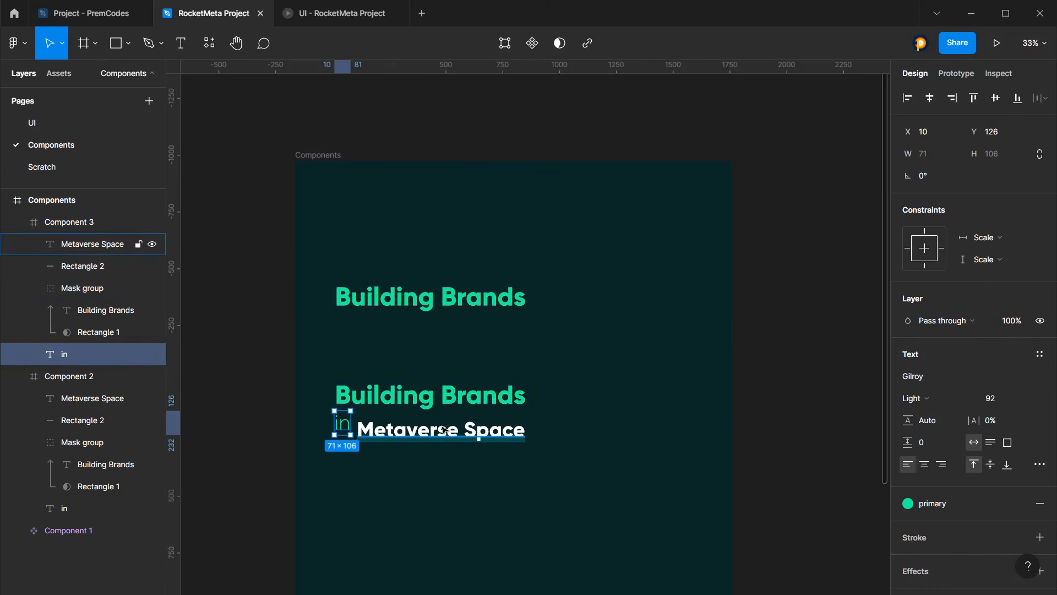
Move the Metaverse Space text in Component 3 up to Y 122, in line with the "in" text
scroll(372, 431, "up", 5, "ctrl")
left_click(372, 431)
scroll(427, 418, "down", 2, "ctrl")
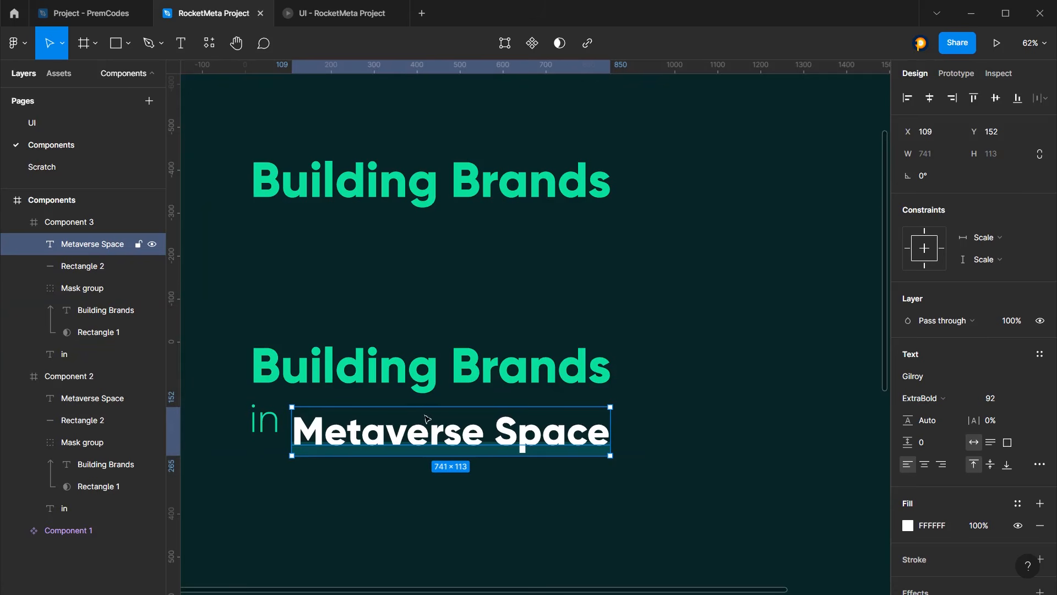
key("shift+Up")
key("shift+Up")
key("shift+Up")
key("shift+Up")
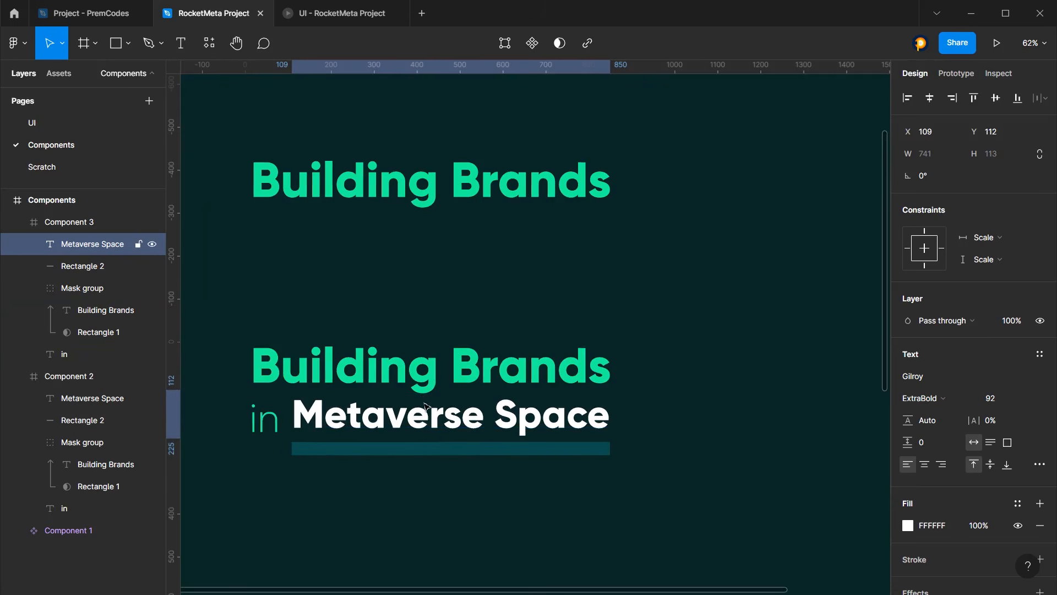
key("shift+Down")
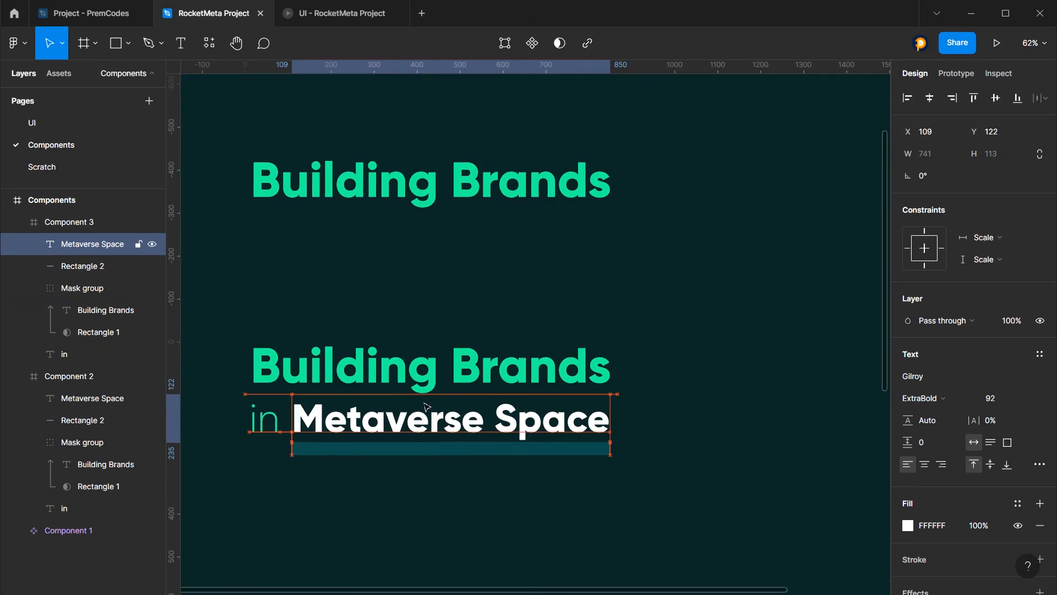
Move Component 3's teal Rectangle 2 up to Y 192, behind the lower part of Metaverse Space
left_click(430, 451)
key("shift+Up")
key("shift+Up")
key("shift+Up")
key("shift+Up")
key("Up")
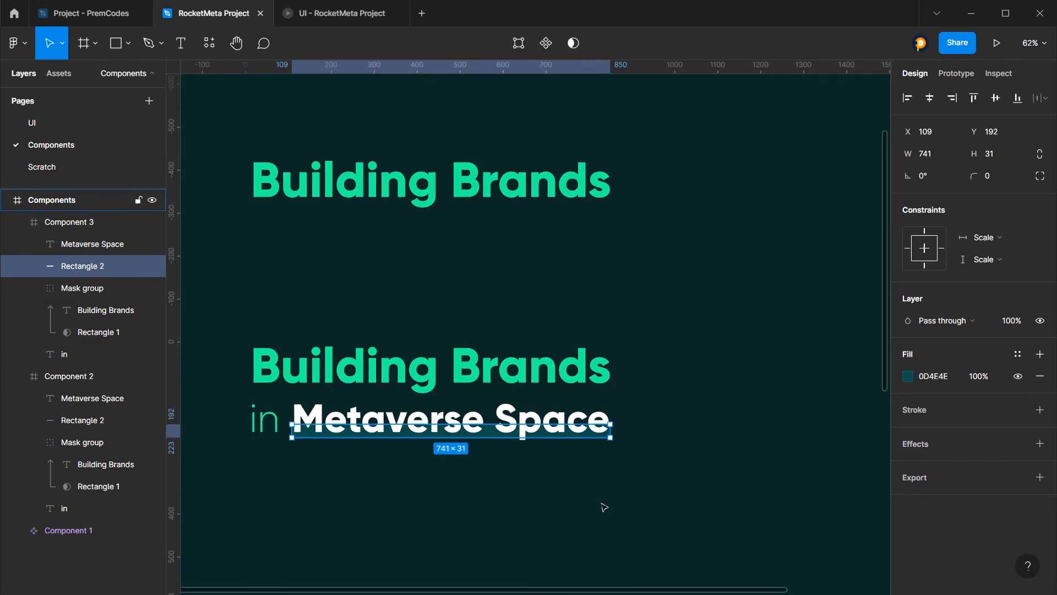
scroll(601, 503, "down", 4)
Collapse the contents of Component 3 and Component 2 in the layer list
left_click(48, 225)
left_click(16, 222)
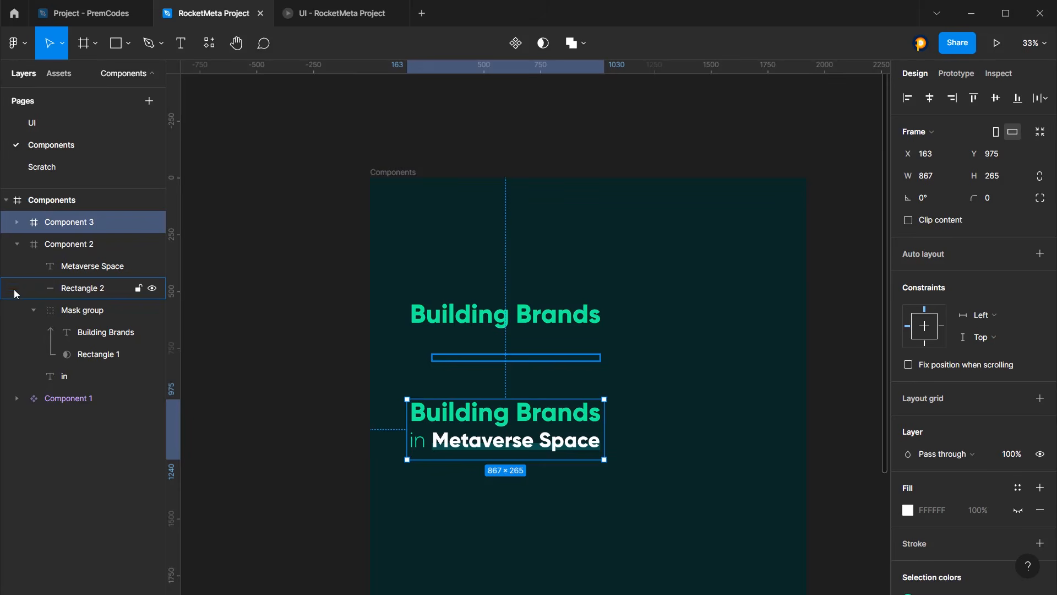
left_click(16, 244)
left_click(66, 244)
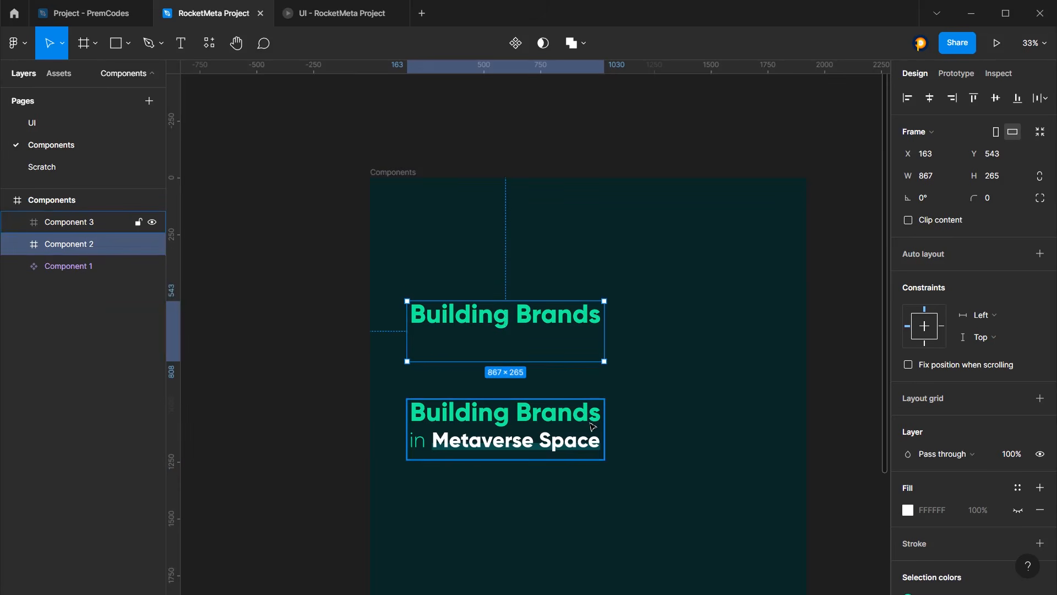
left_click(491, 240)
left_click(64, 248)
left_click(88, 223)
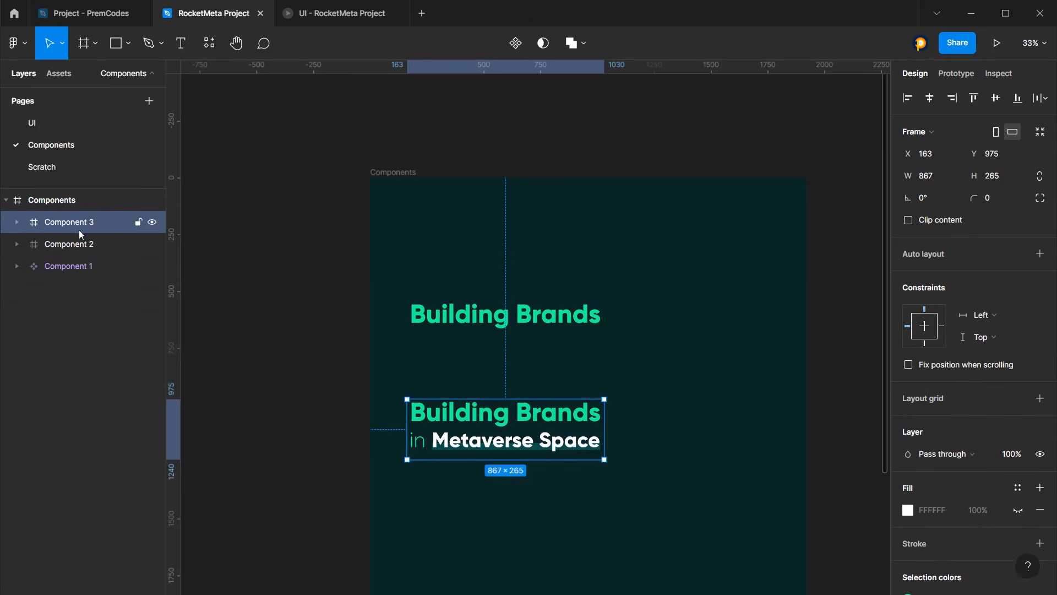
left_click(483, 250)
left_click(506, 329, "shift")
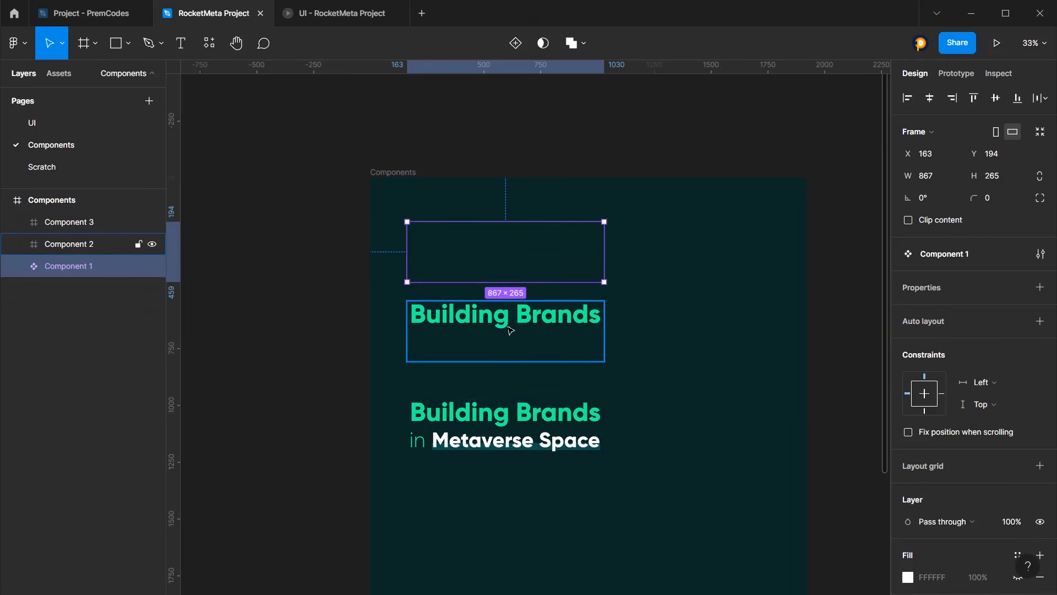
left_click(512, 435, "shift")
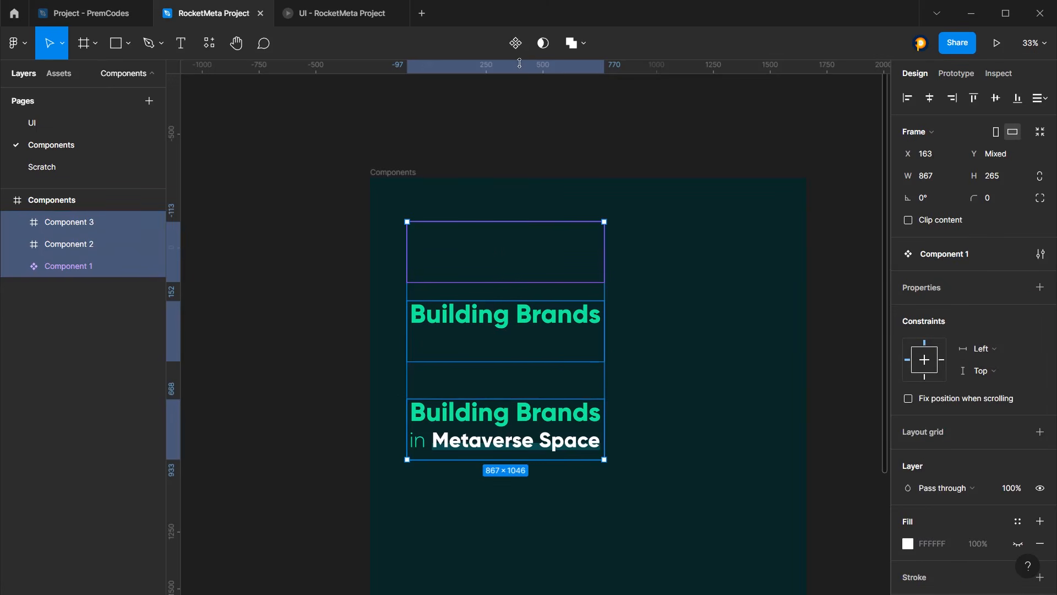
left_click(515, 43)
key("ctrl+z")
left_click(512, 262)
left_click(505, 329, "shift")
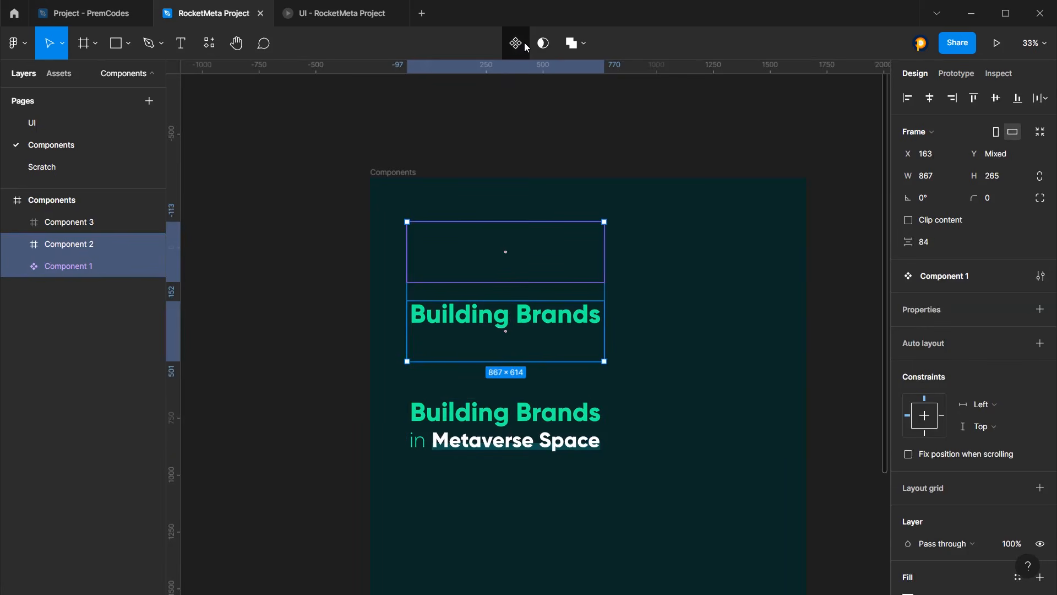
Convert the Component 2 and Component 3 frames into separate components with Create multiple components
left_click(67, 246)
left_click(80, 223, "shift")
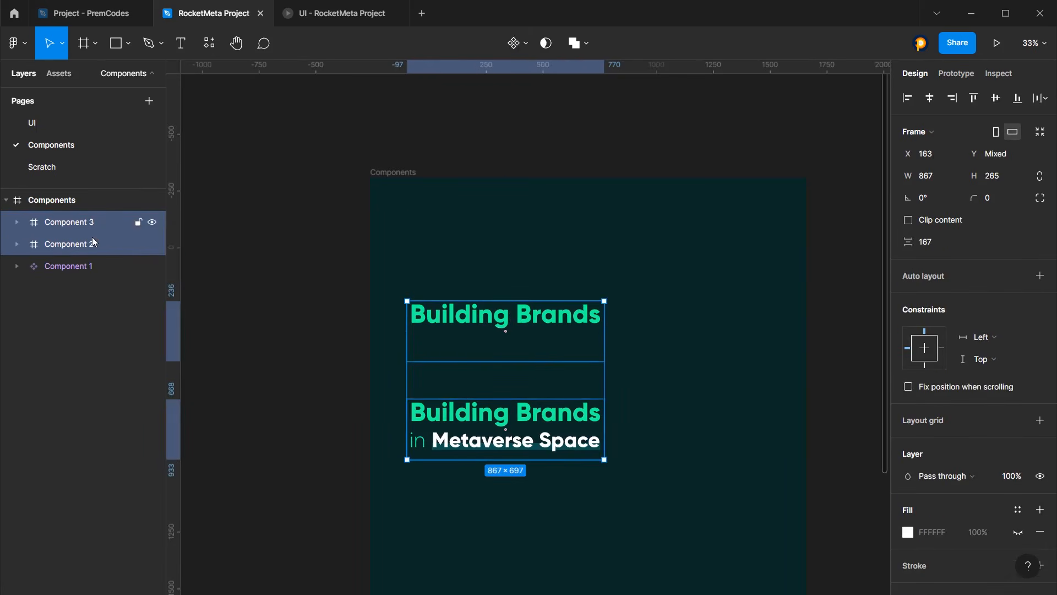
left_click(522, 43)
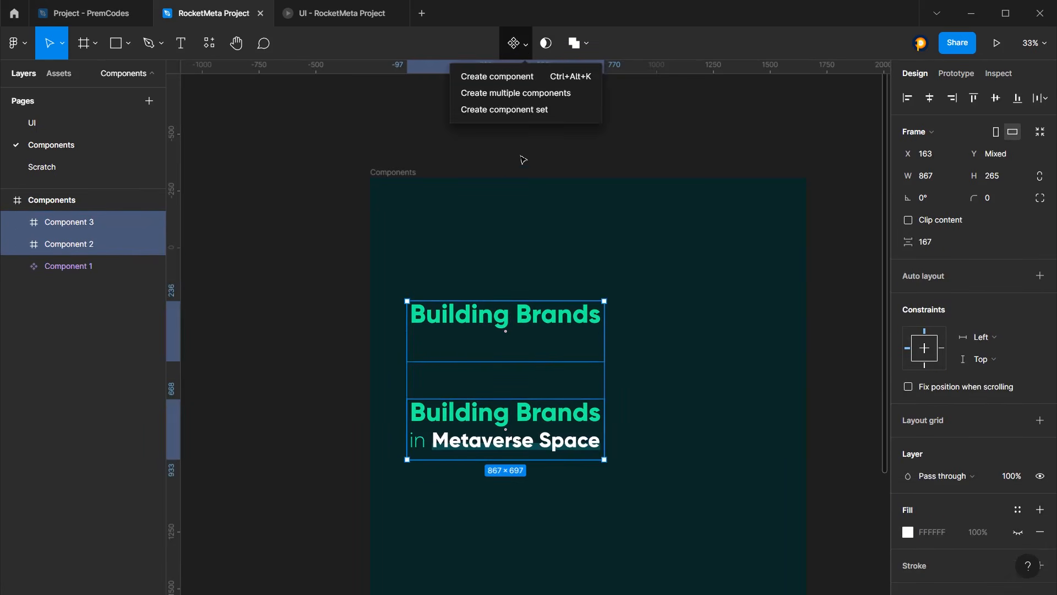
left_click(532, 94)
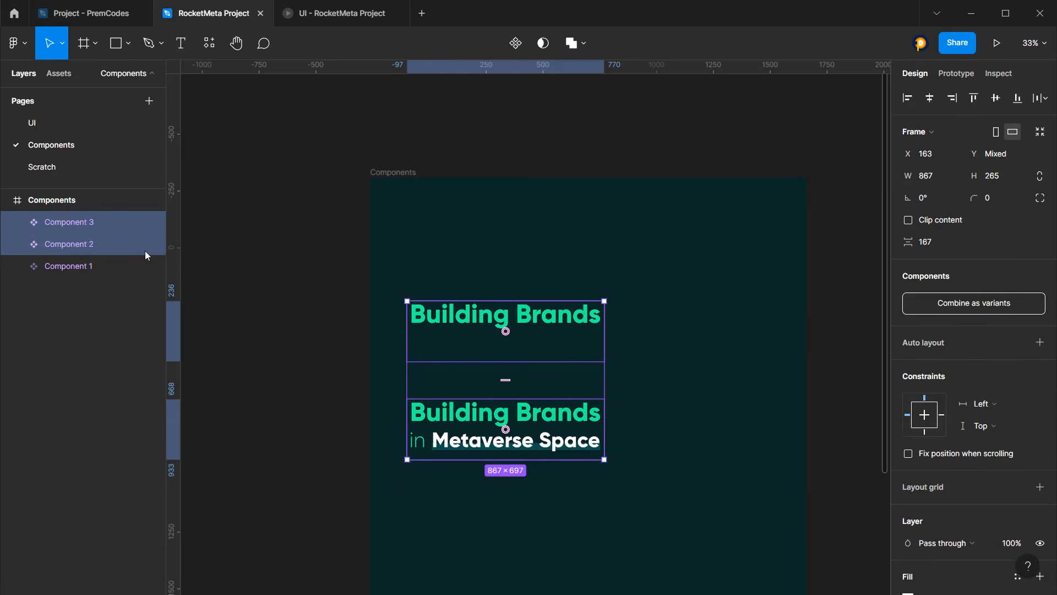
Combine Component 1, Component 2 and Component 3 as variants of one component set
left_click(83, 266)
left_click(83, 222)
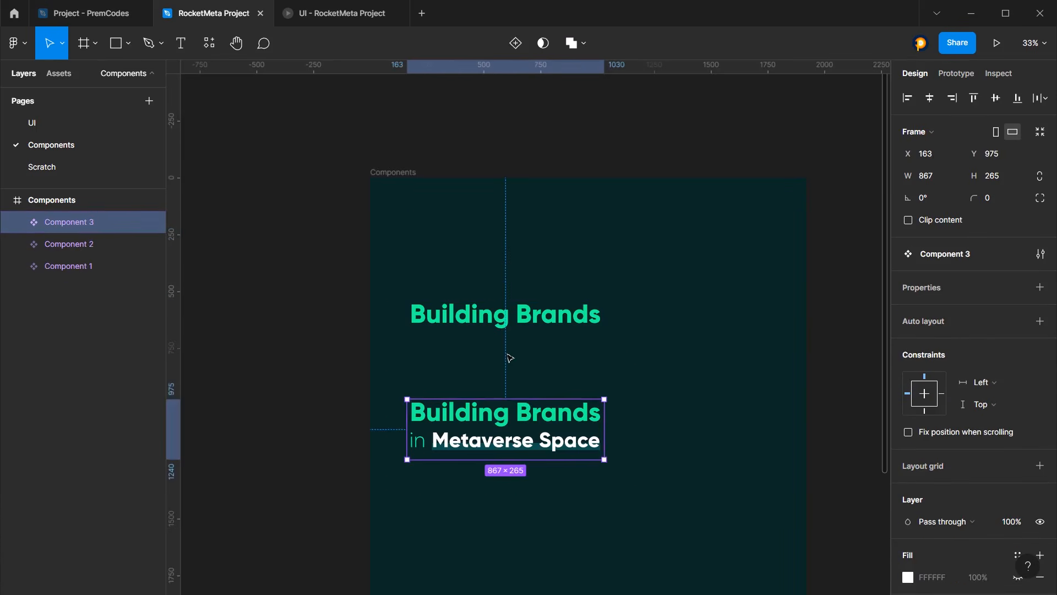
left_click(505, 313, "shift")
left_click(507, 267, "shift")
left_click(967, 283)
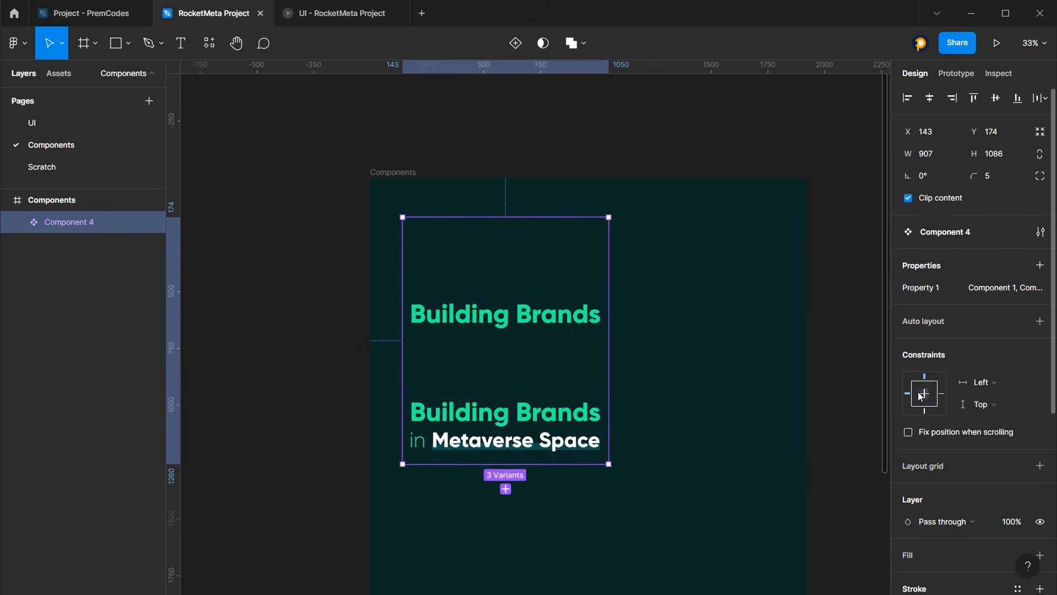
Rename the new component set as hero-tc
double_click(84, 223)
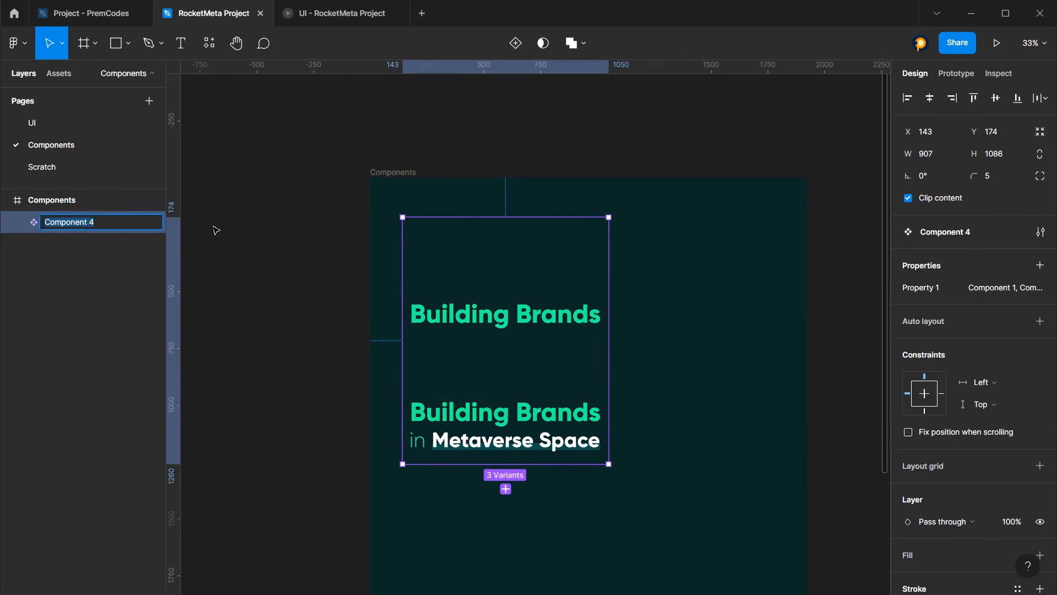
type("hero-tc")
key("Return")
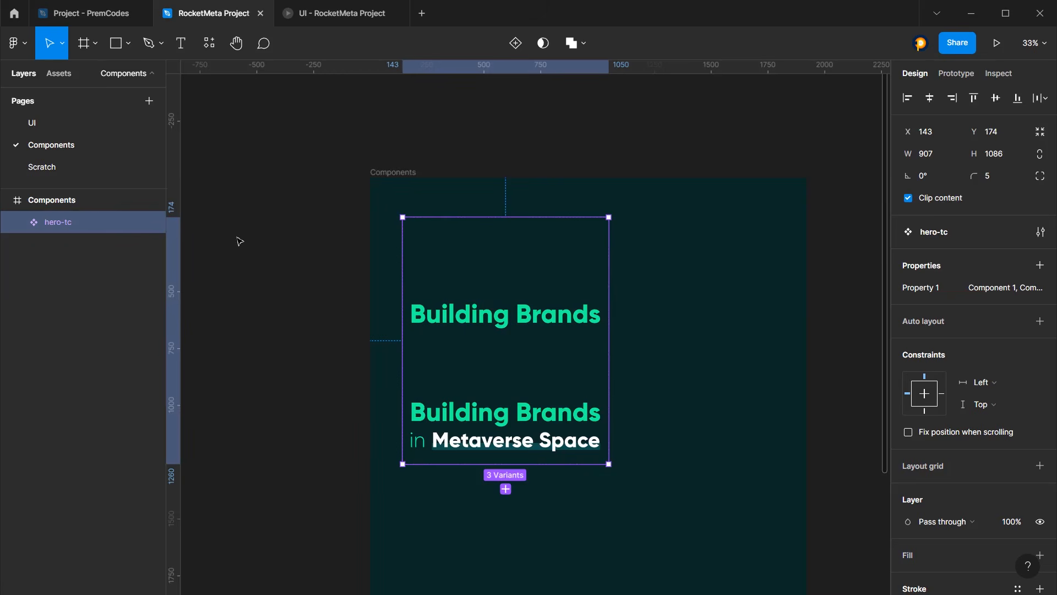
Rename the Property 1 values of the three hero-tc variants from top to bottom as 1, 2 and 3
left_click(543, 266)
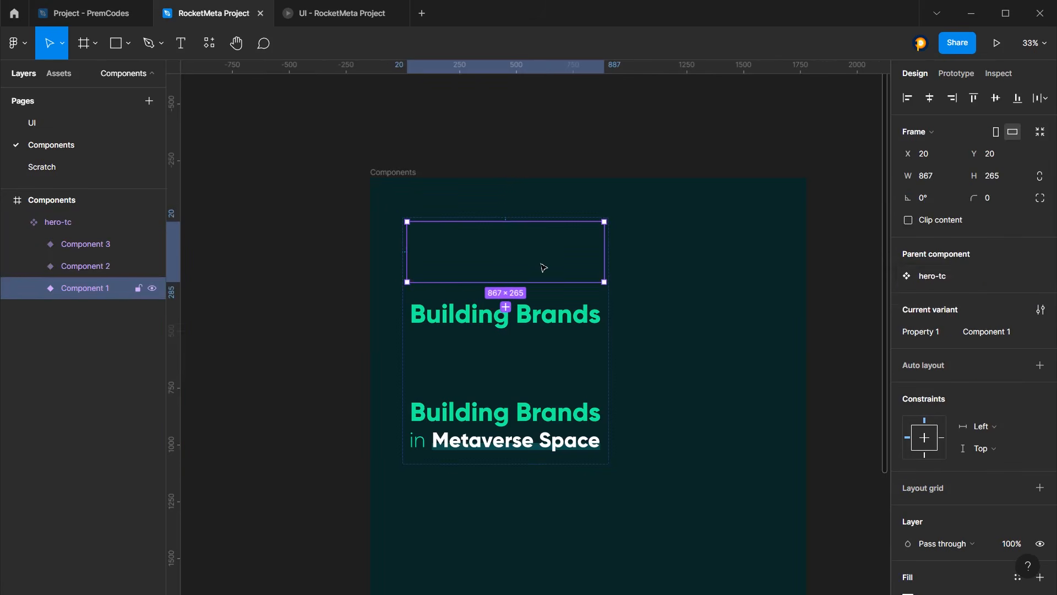
key("Return")
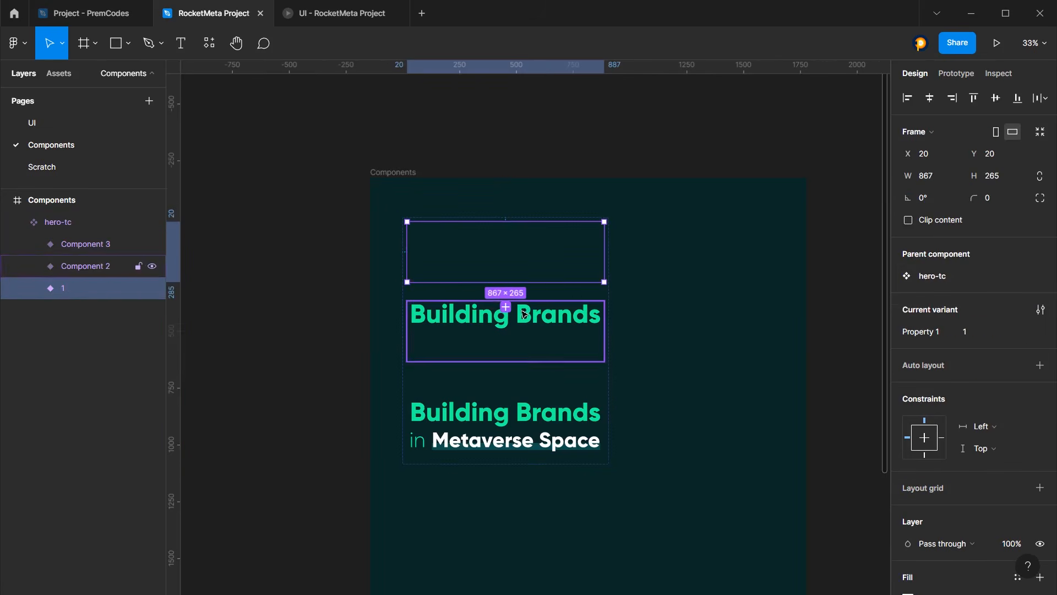
left_click(534, 326)
left_click(998, 335)
type("2")
key("Return")
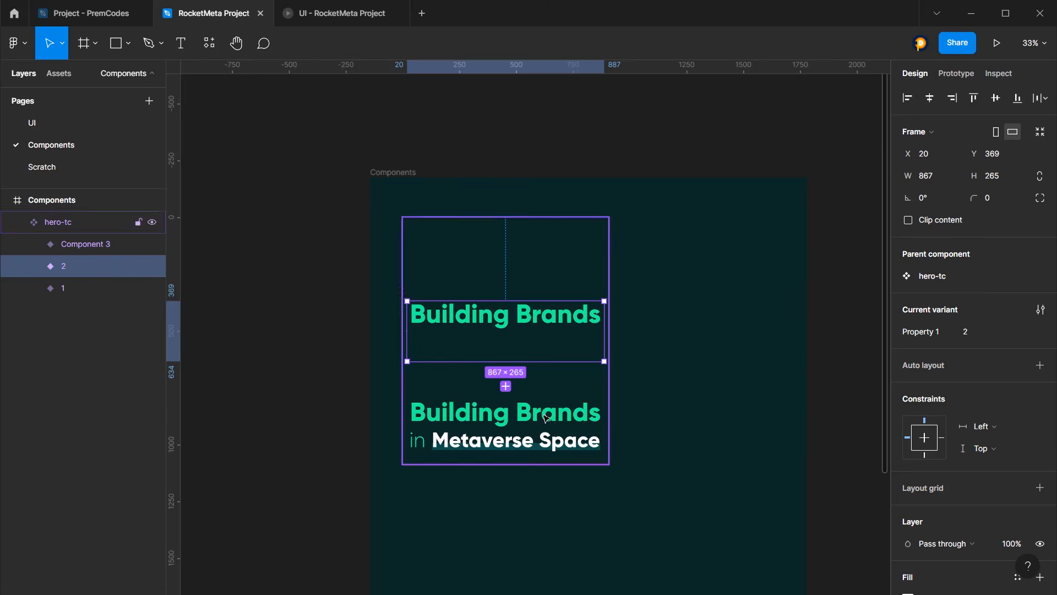
left_click(505, 429)
left_click(1010, 335)
type("3")
key("Return")
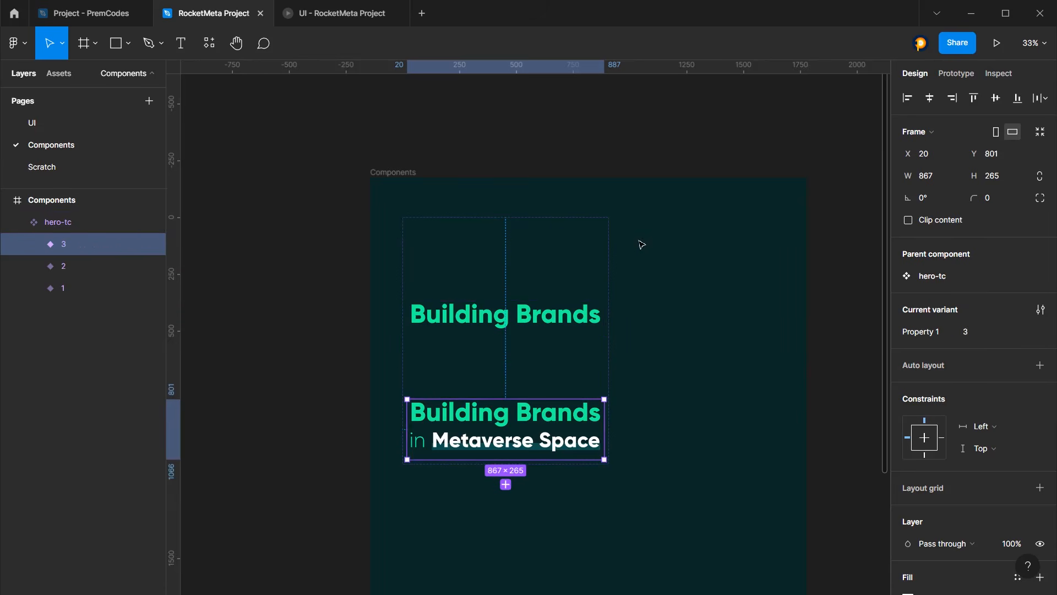
Add a prototype connection from variant 1 to variant 2, triggered after a delay of 1 ms
left_click(597, 245)
left_click(954, 77)
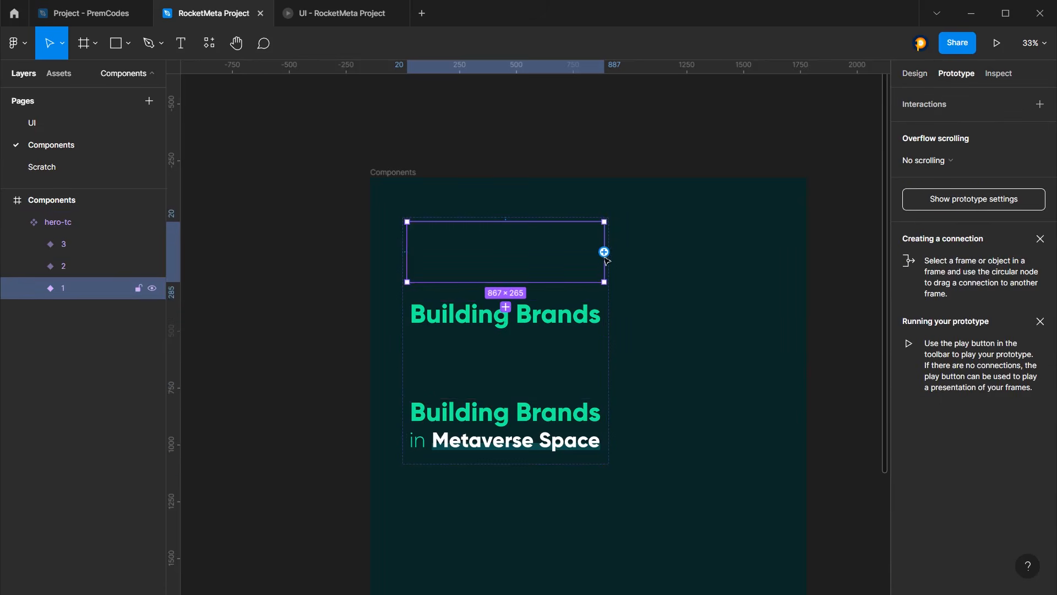
left_click_drag(603, 252, 505, 320)
left_click(769, 160)
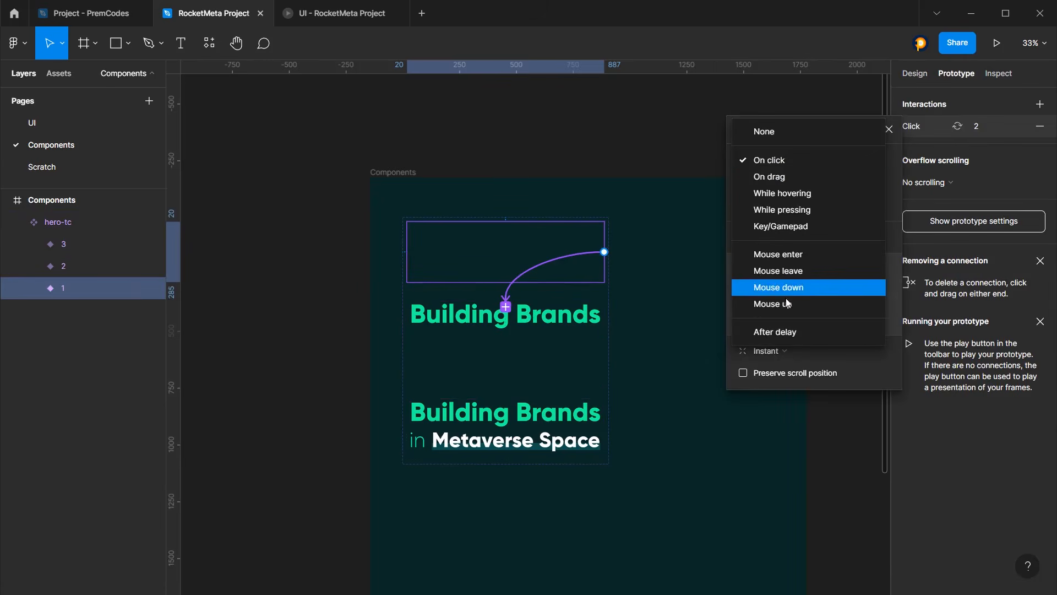
left_click(778, 329)
left_click(846, 161)
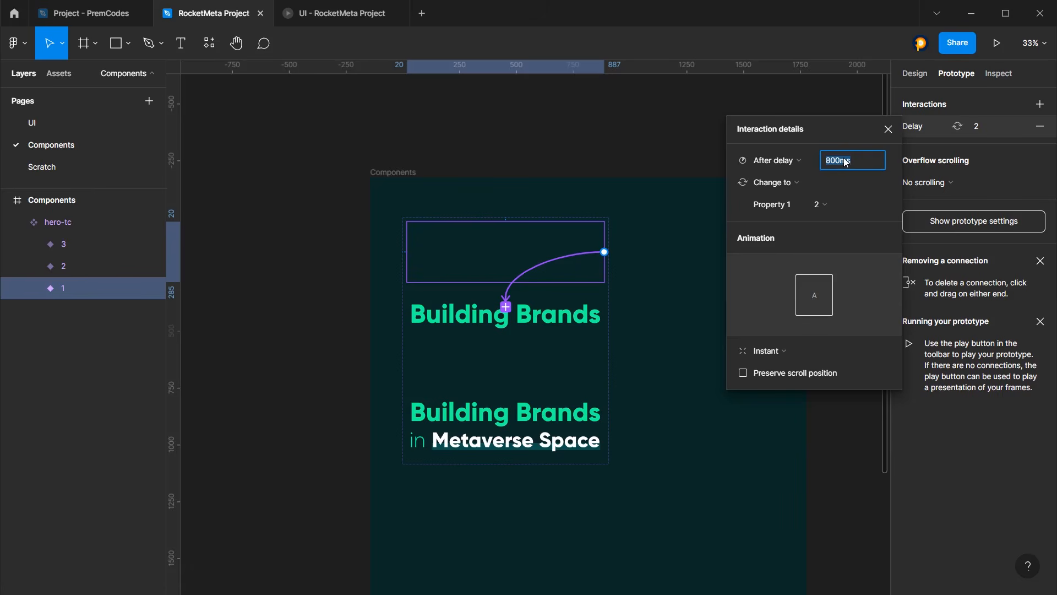
type("0")
key("Return")
Set the variant 1 to 2 transition to Smart animate with Gentle easing, and close its interaction details
left_click(770, 351)
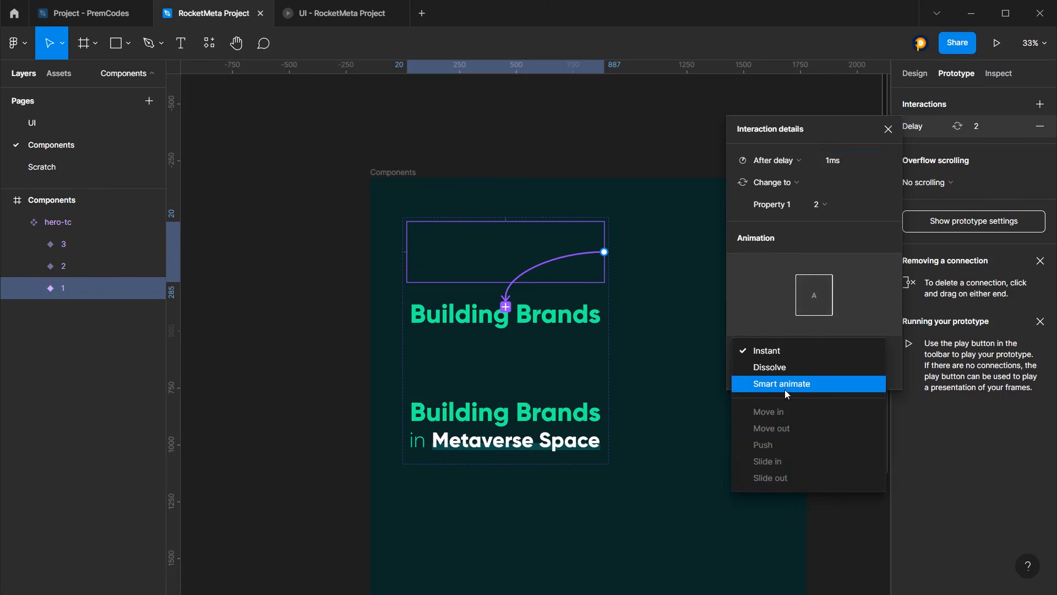
left_click(786, 384)
left_click(781, 377)
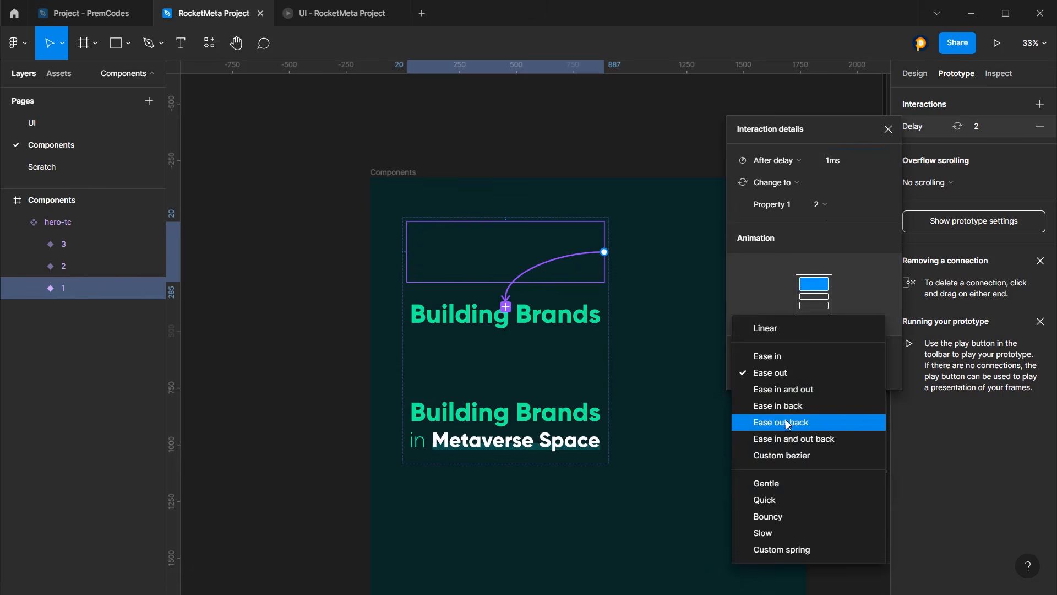
left_click(766, 485)
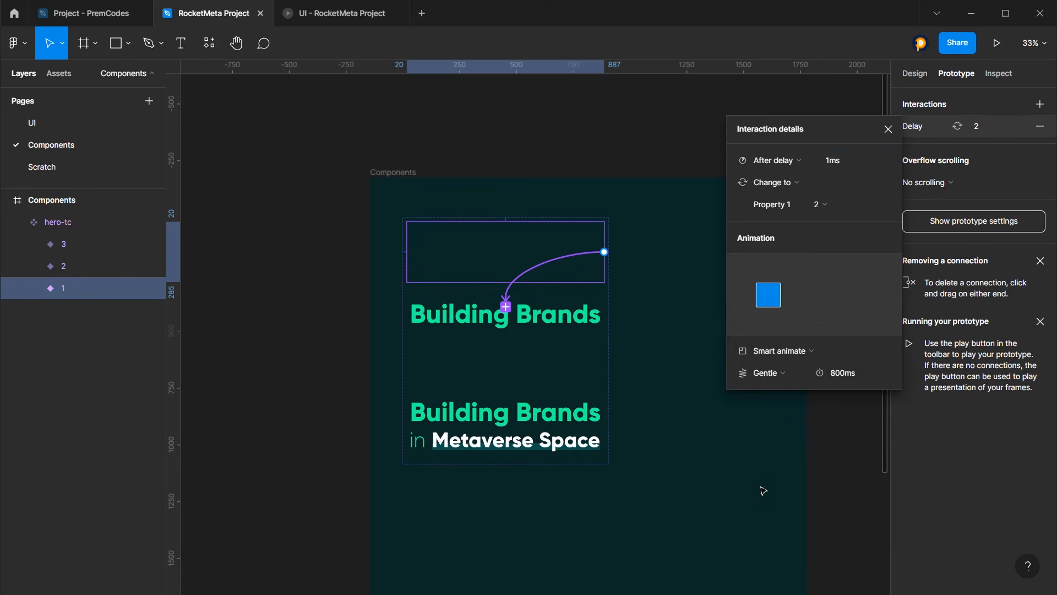
left_click(537, 328)
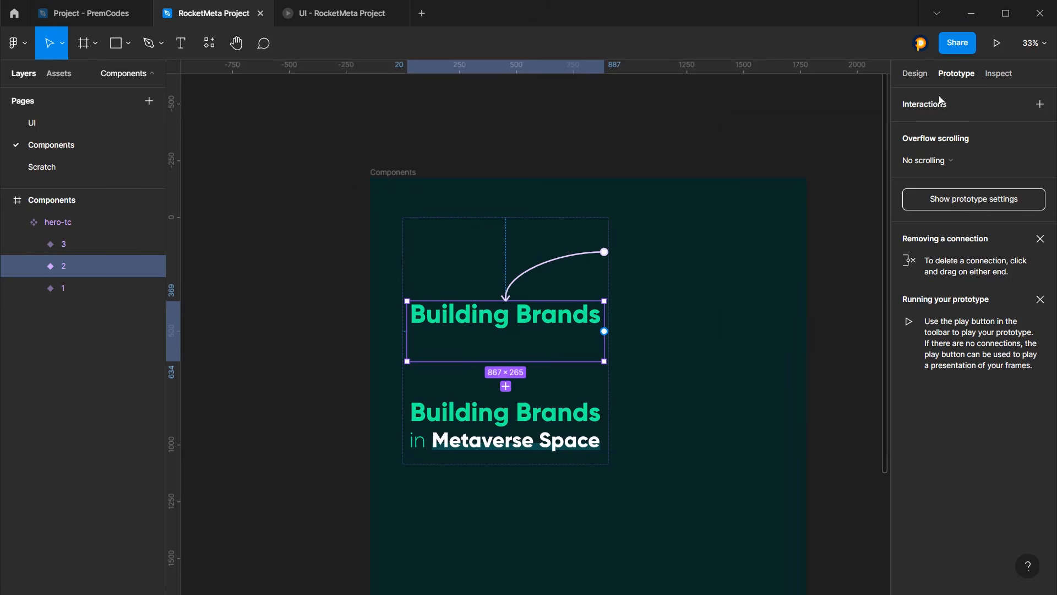
Add a prototype connection from variant 2 to variant 3, triggered after a 250 ms delay with Smart animate, and close its interaction details
left_click_drag(604, 331, 507, 388)
left_click(787, 160)
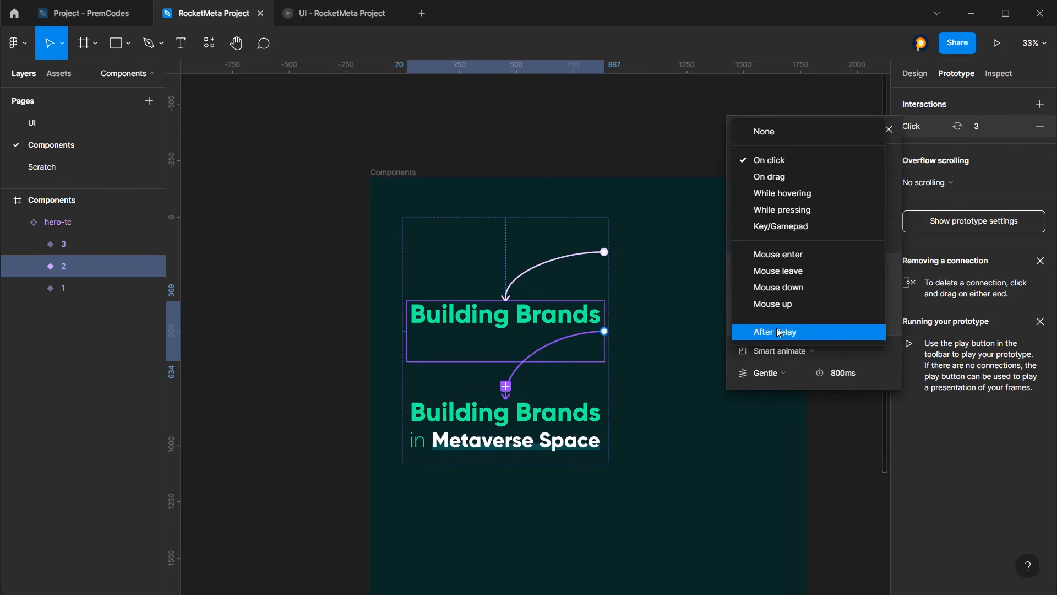
left_click(776, 332)
type("2")
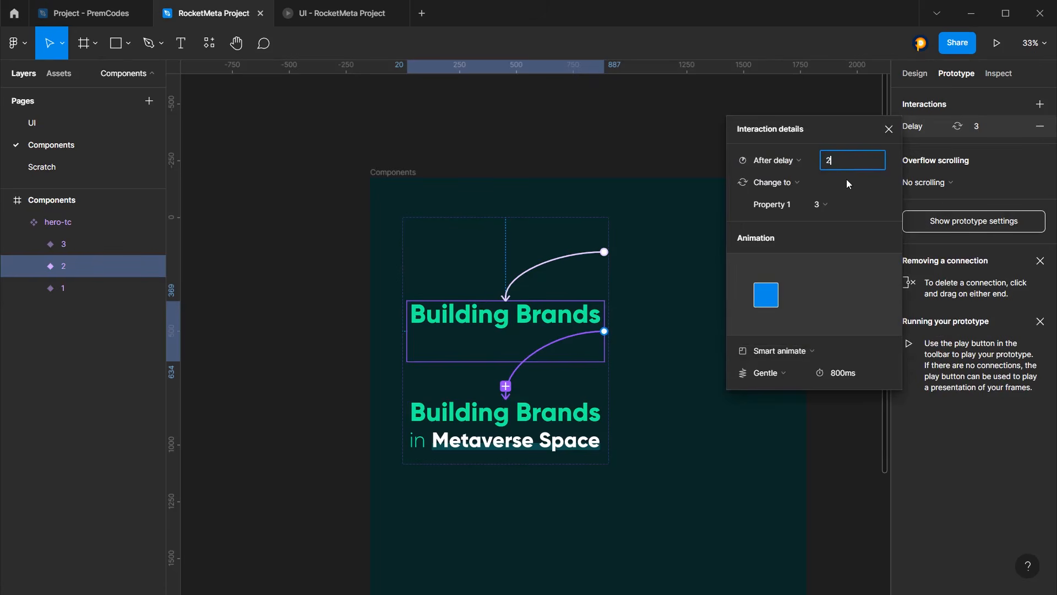
type("50")
key("Return")
left_click(780, 350)
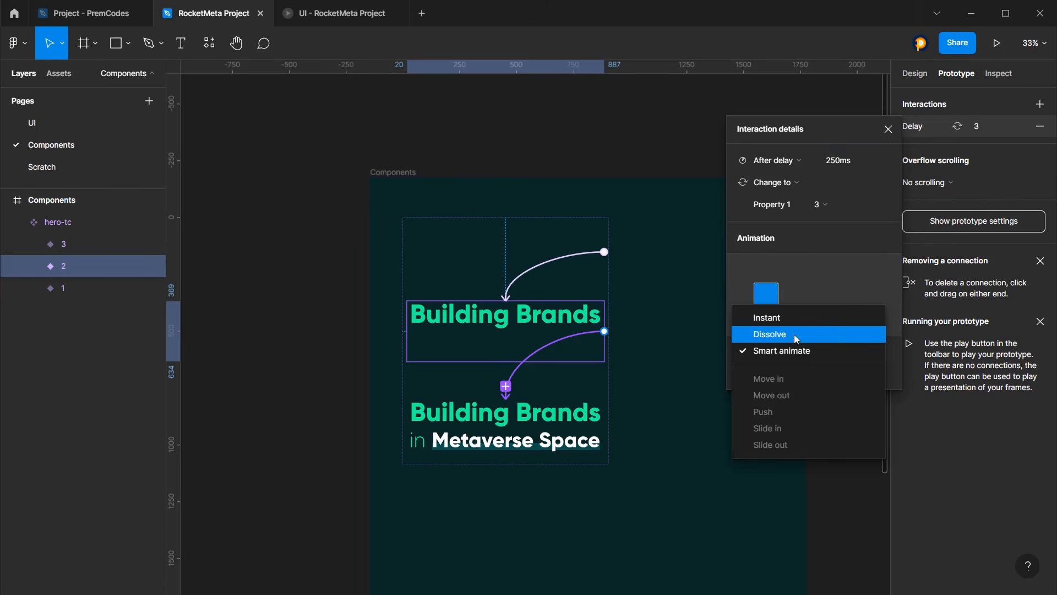
left_click(796, 350)
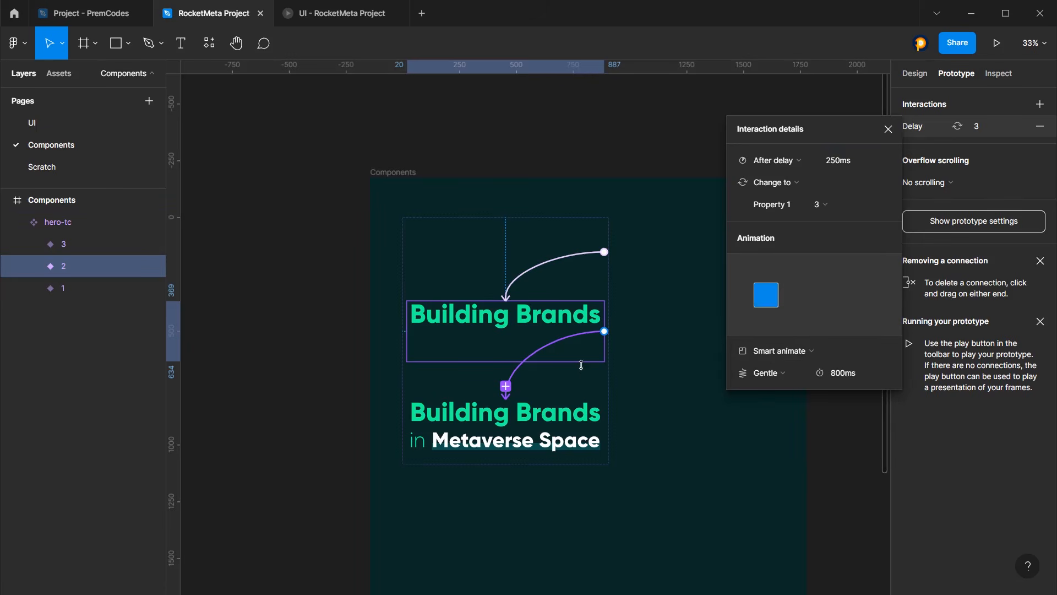
left_click(887, 129)
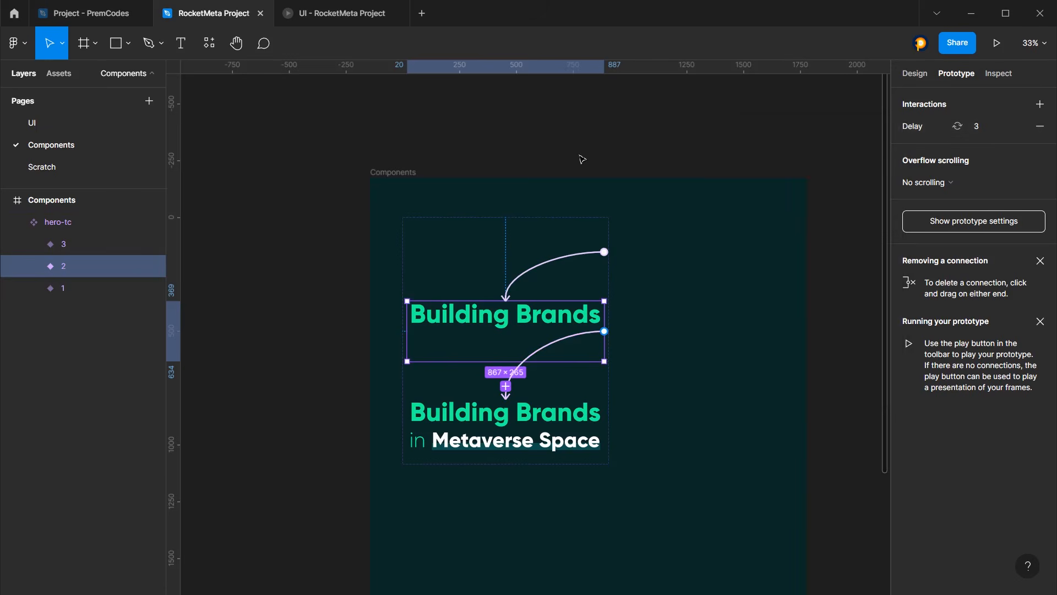
left_click(564, 141)
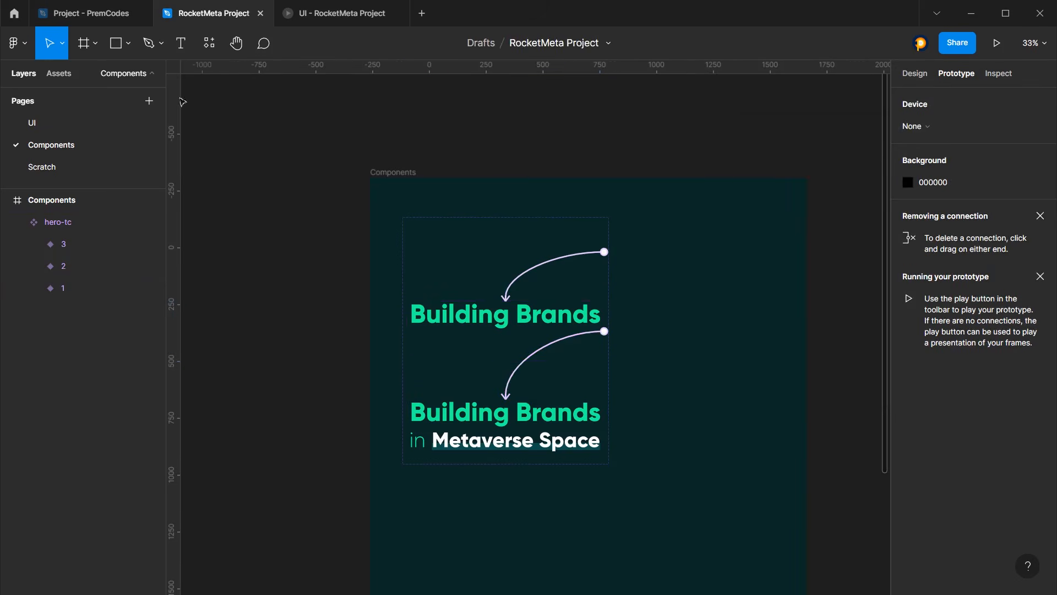
Place an instance of the hero-tc component on the UI page's frame, below the RocketMeta logo
left_click(66, 123)
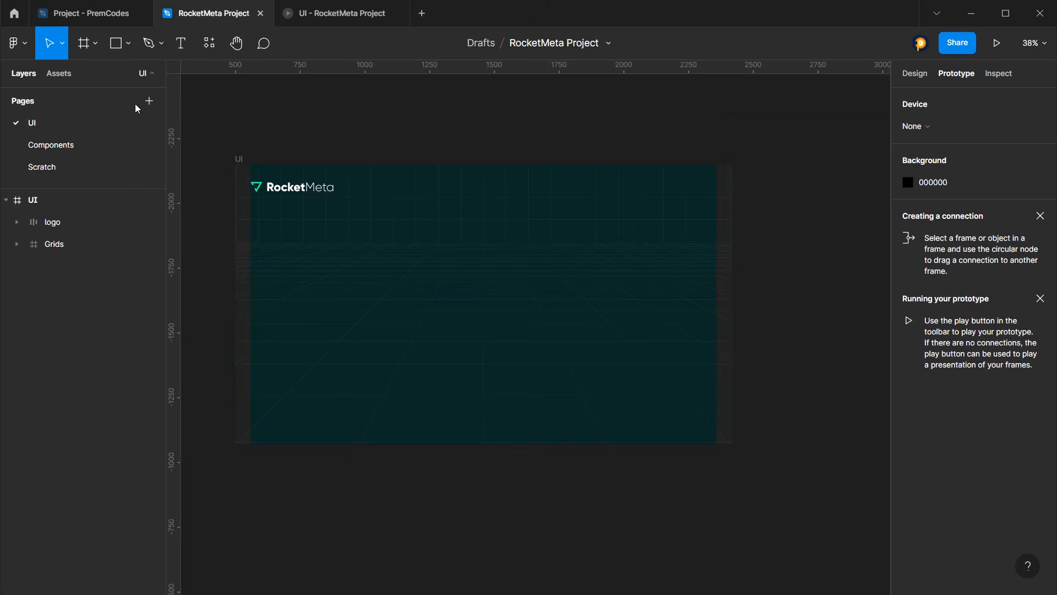
left_click(55, 74)
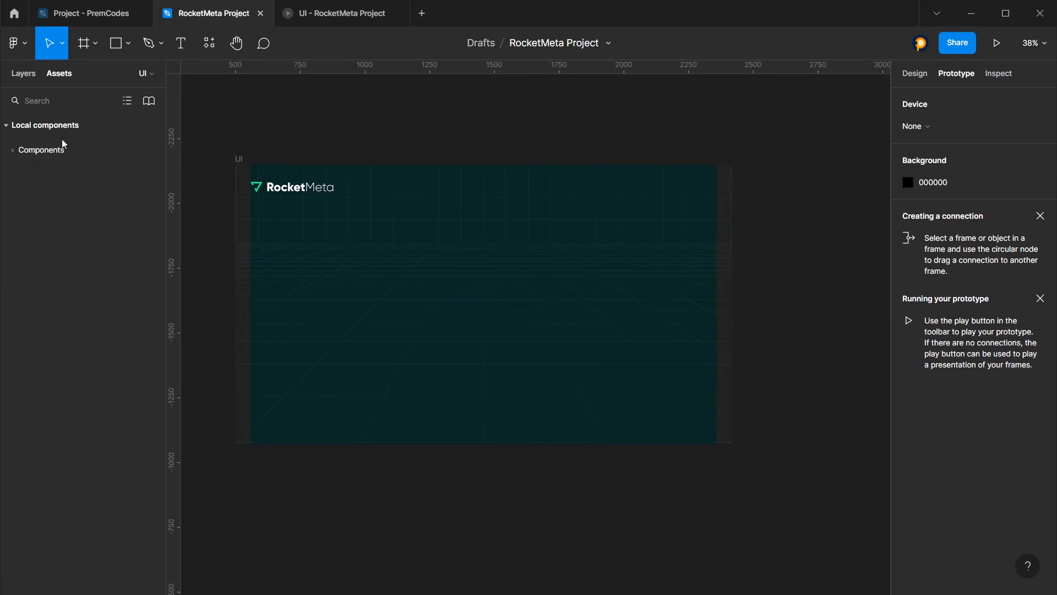
left_click(13, 150)
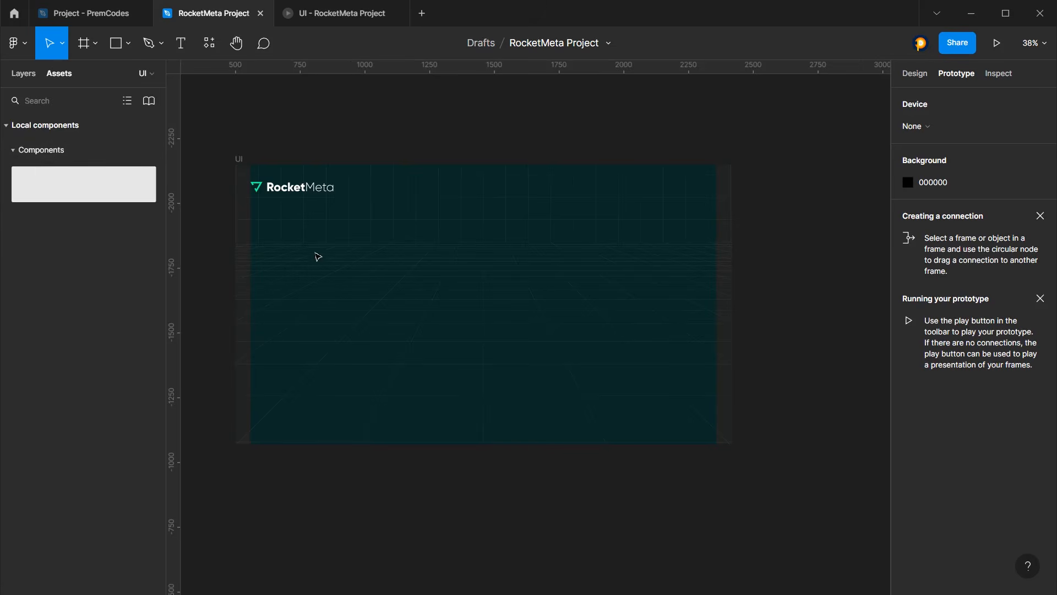
left_click(414, 296)
left_click_drag(391, 289, 313, 265)
Nudge the hero-tc instance sideways to about X 71, aligning its left edge with the frame's first grid column
scroll(235, 237, "up", 5)
scroll(274, 240, "up", 3)
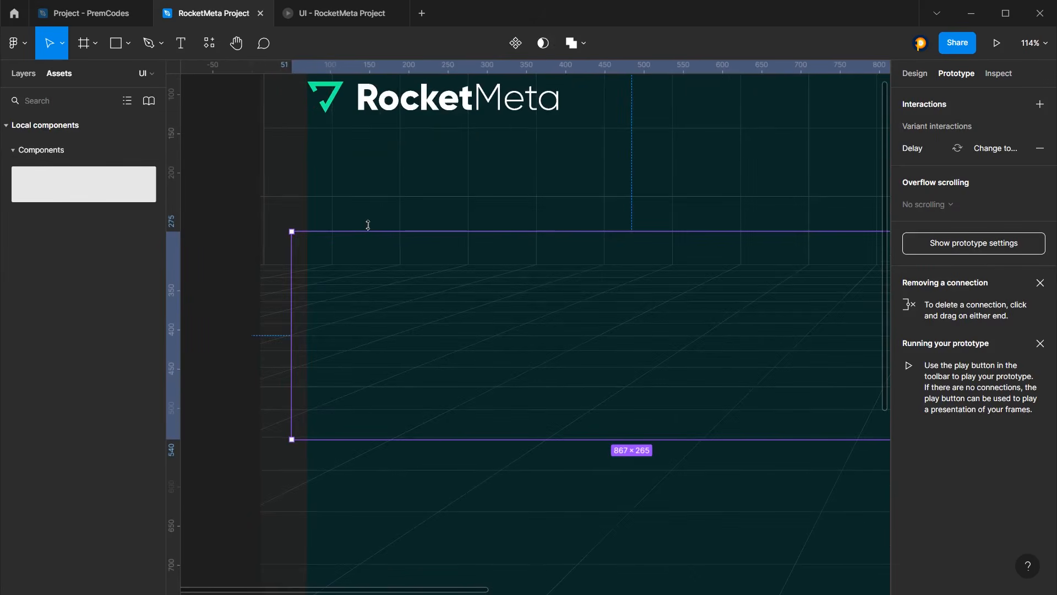
key("shift+Right")
key("shift+Right")
key("shift+Right")
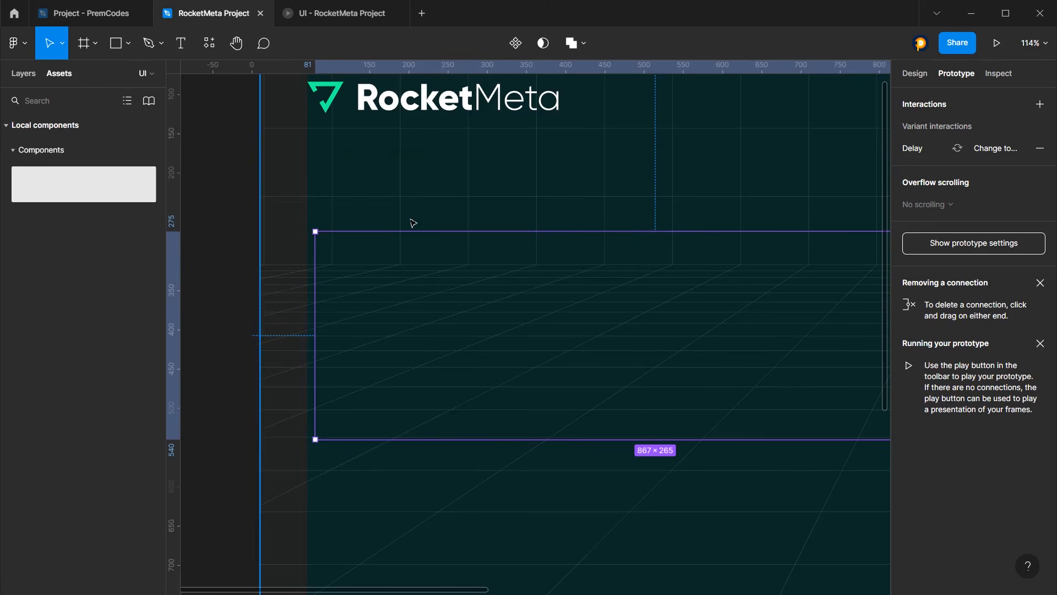
key("shift+Left")
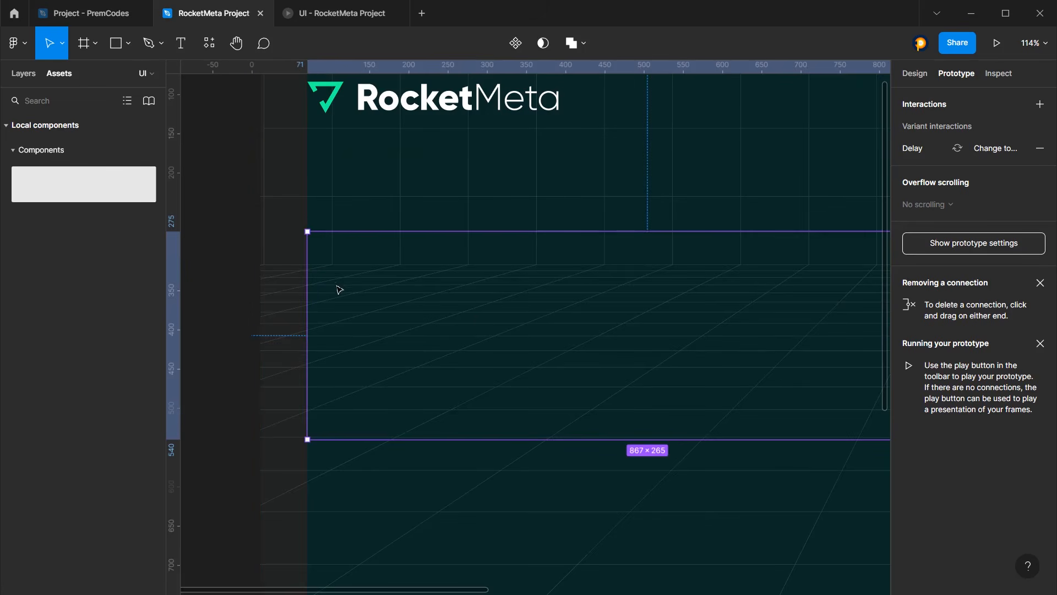
scroll(339, 289, "up", 3)
scroll(325, 264, "down", 6)
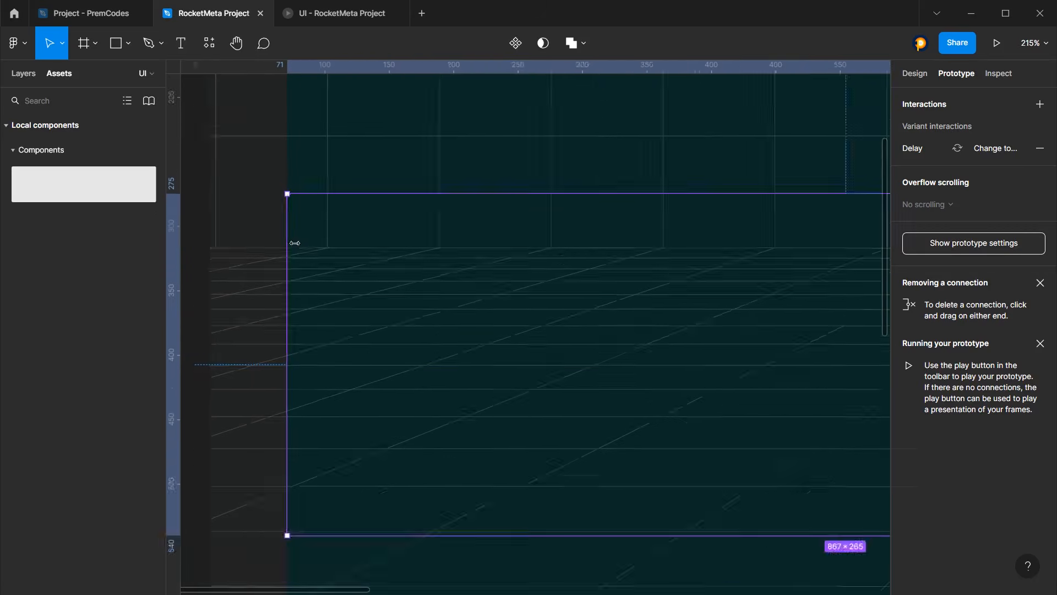
left_click(229, 173)
Preview the UI frame as a prototype to check the hero animation, and return to the design file
left_click(23, 73)
left_click(270, 103)
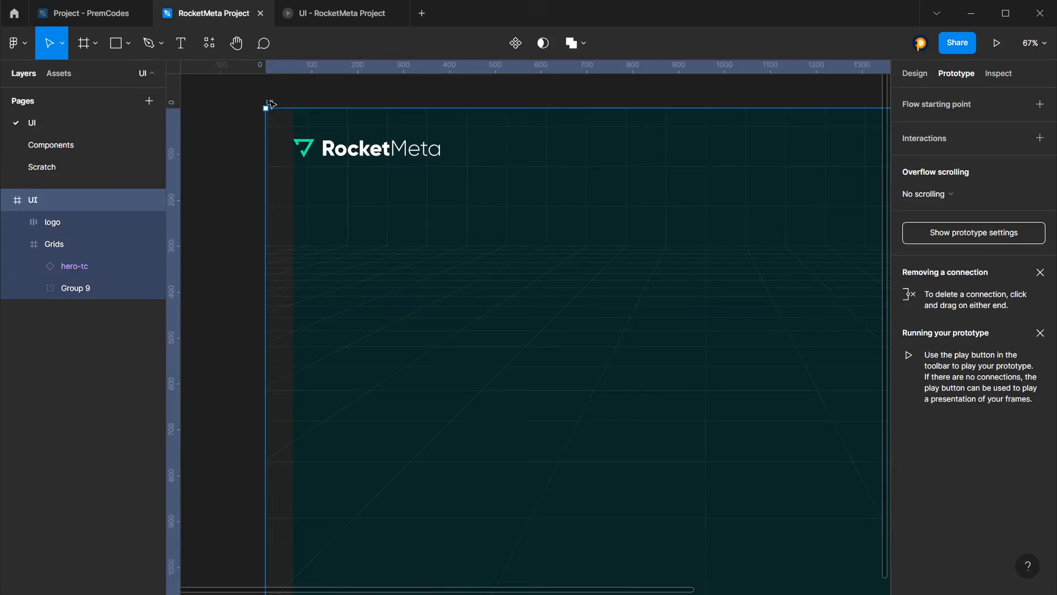
left_click(996, 43)
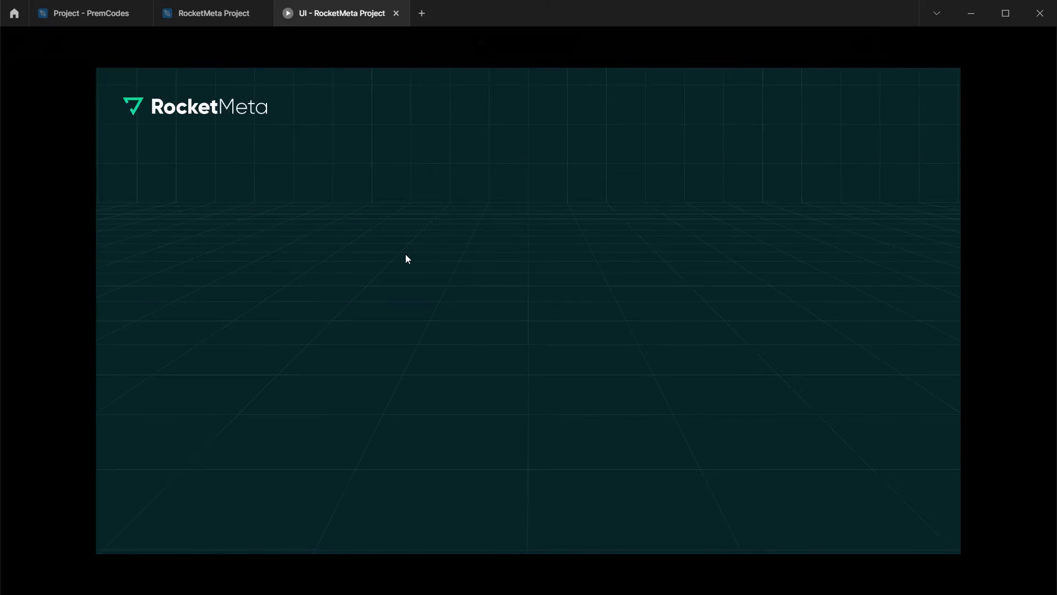
left_click(236, 16)
left_click(324, 17)
left_click(216, 17)
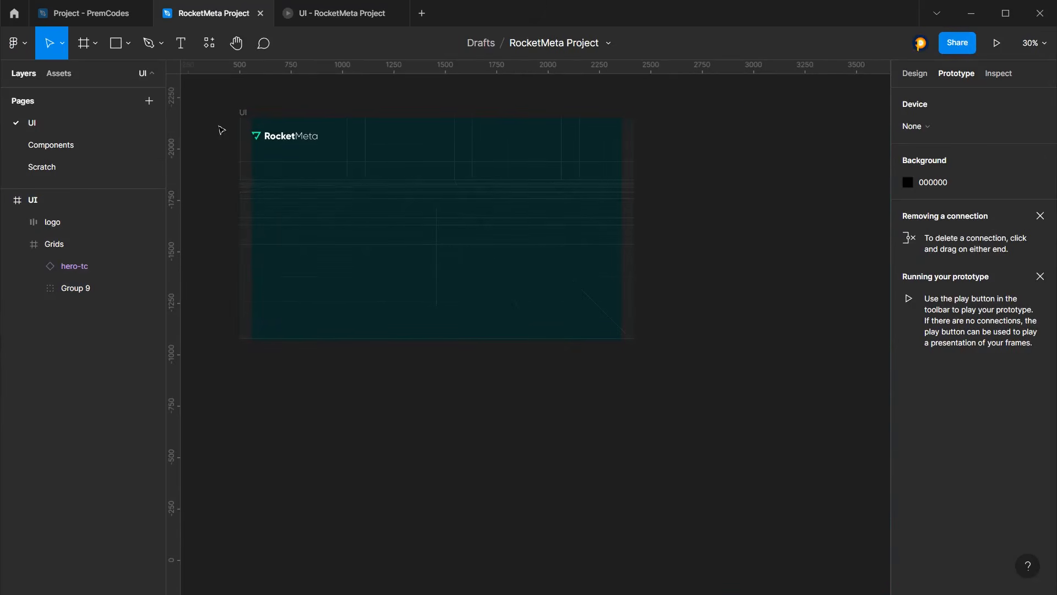
Inspect the UI frame's contents and design properties
left_click(247, 112)
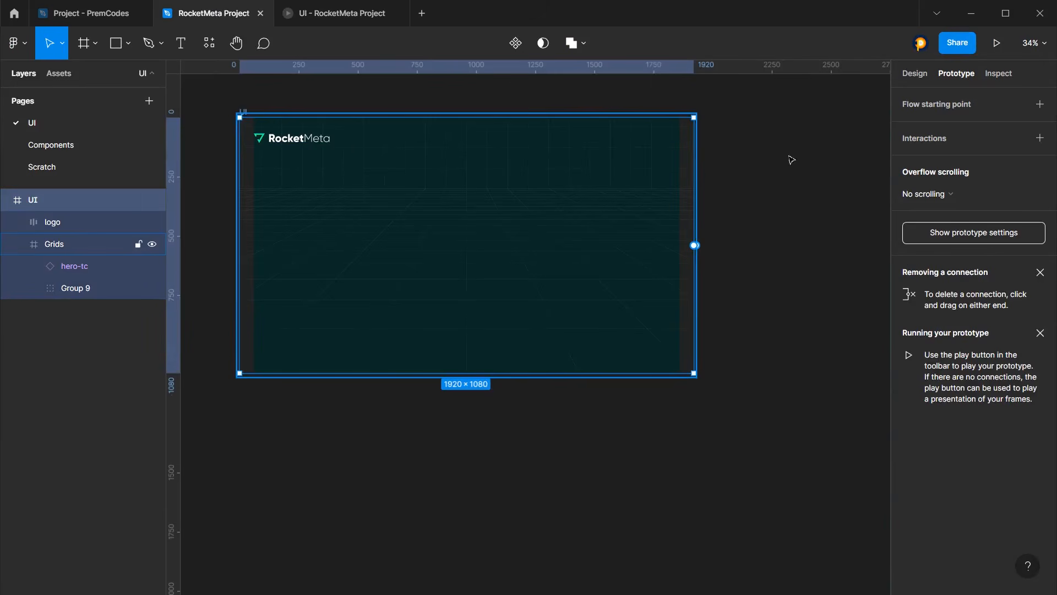
left_click(917, 74)
left_click(430, 134)
left_click(245, 111)
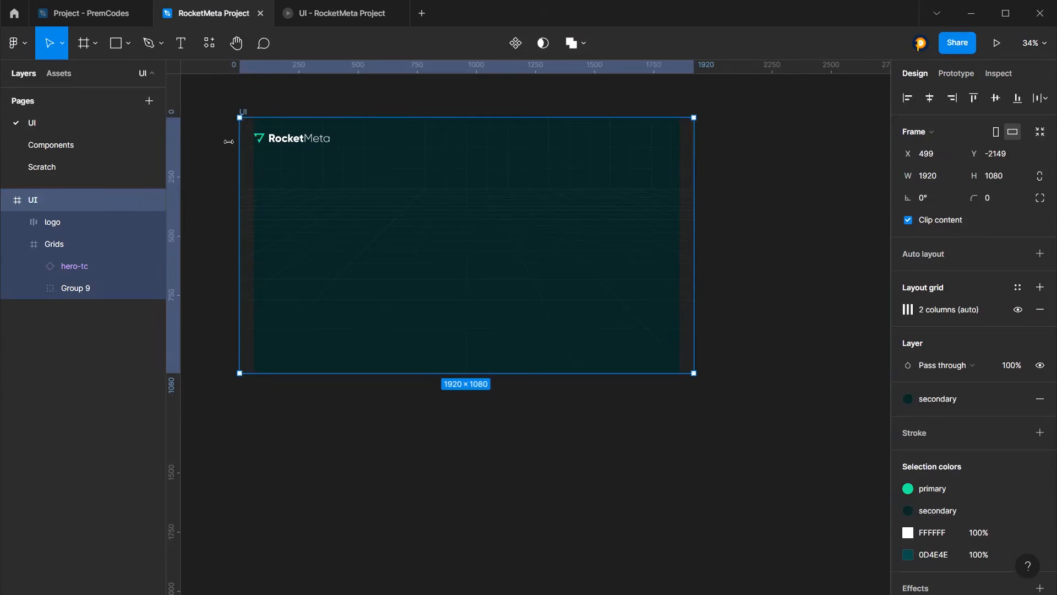
left_click(223, 181)
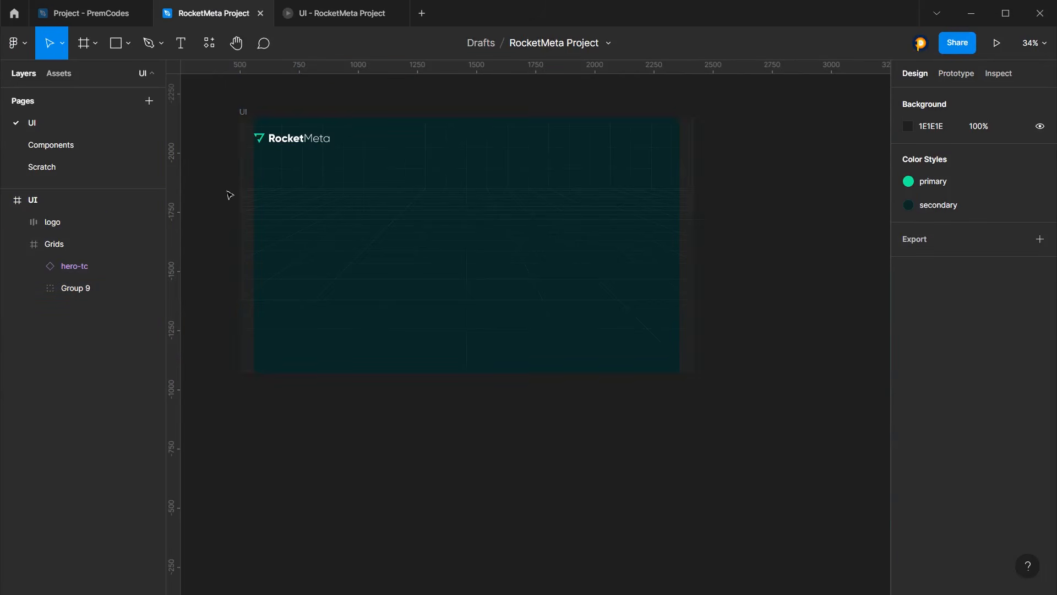
Move the hero-tc layer out of the Grids frame so it sits directly in the UI frame, between logo and Grids
left_click(18, 245)
left_click(18, 245)
left_click_drag(76, 266, 71, 234)
left_click(48, 266)
Play the hero heading animation in the prototype preview and return to the design file
left_click(320, 15)
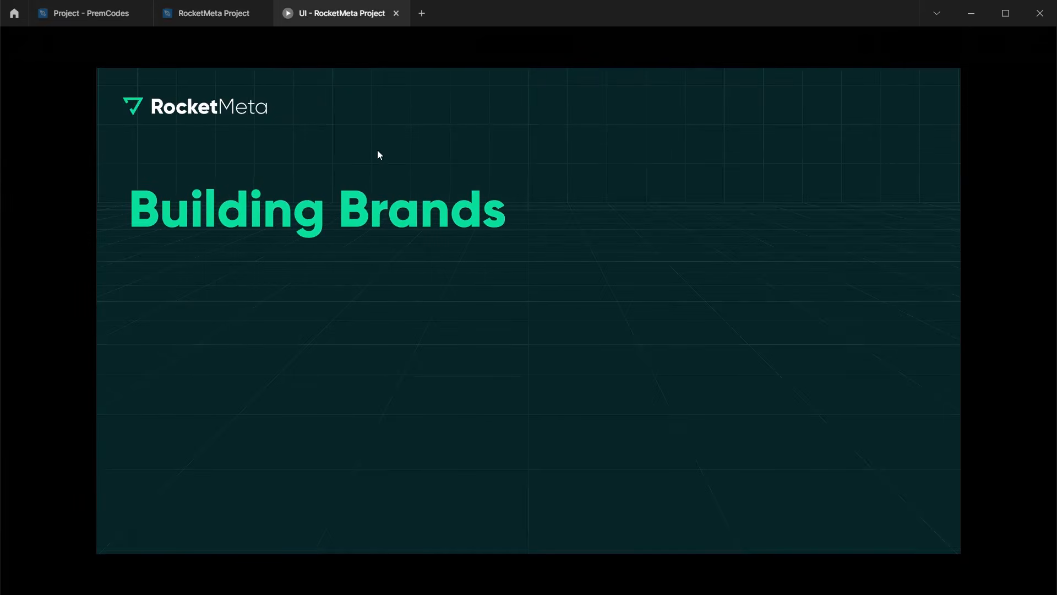
left_click(207, 15)
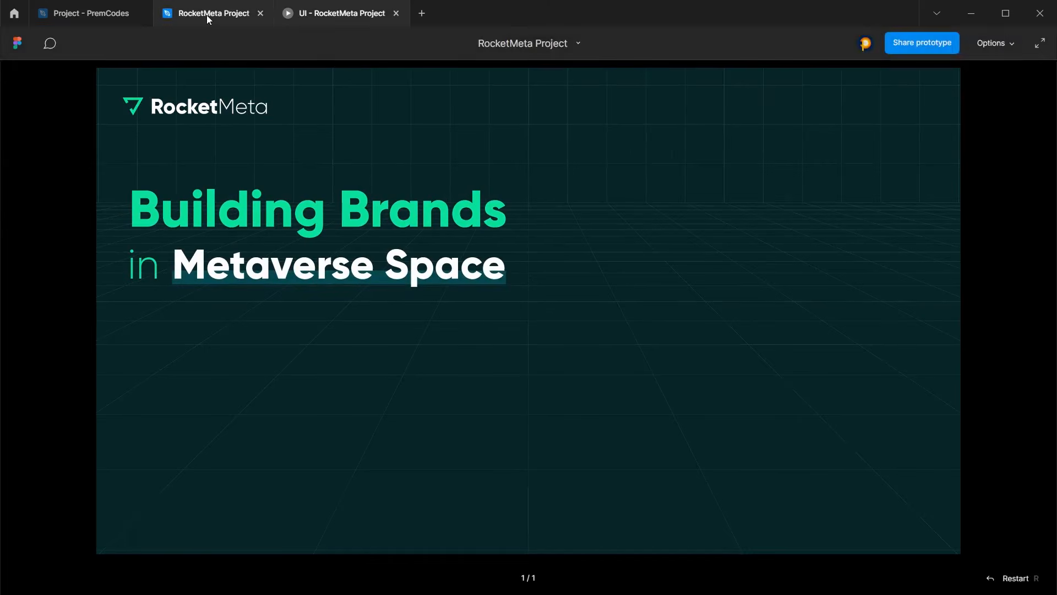
left_click(208, 146)
Add the text "get started" in the lower part of the UI frame, below the hero heading area
scroll(298, 127, "up", 1)
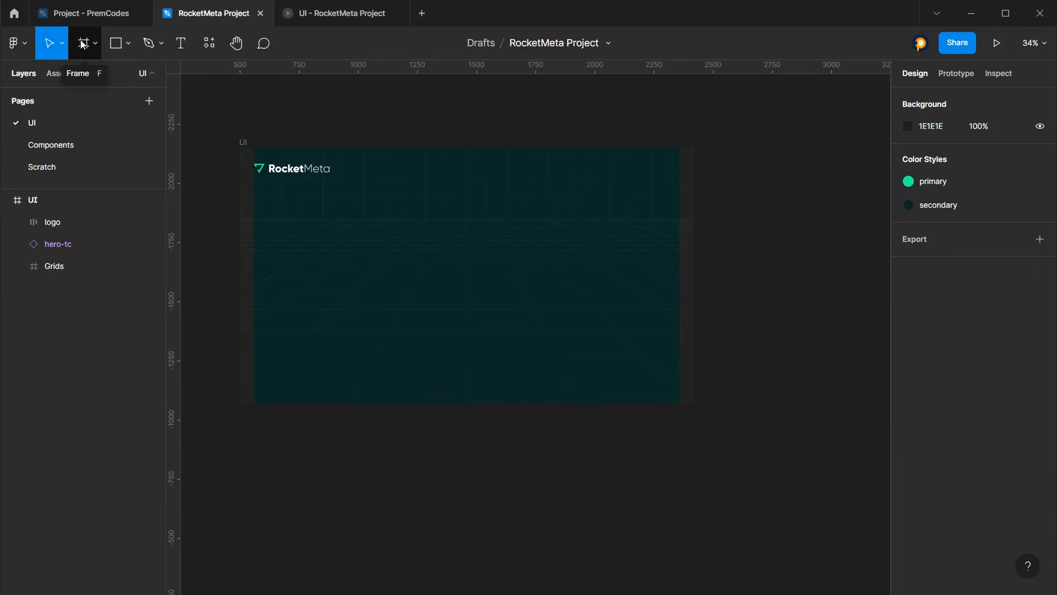
left_click(190, 46)
left_click(310, 302)
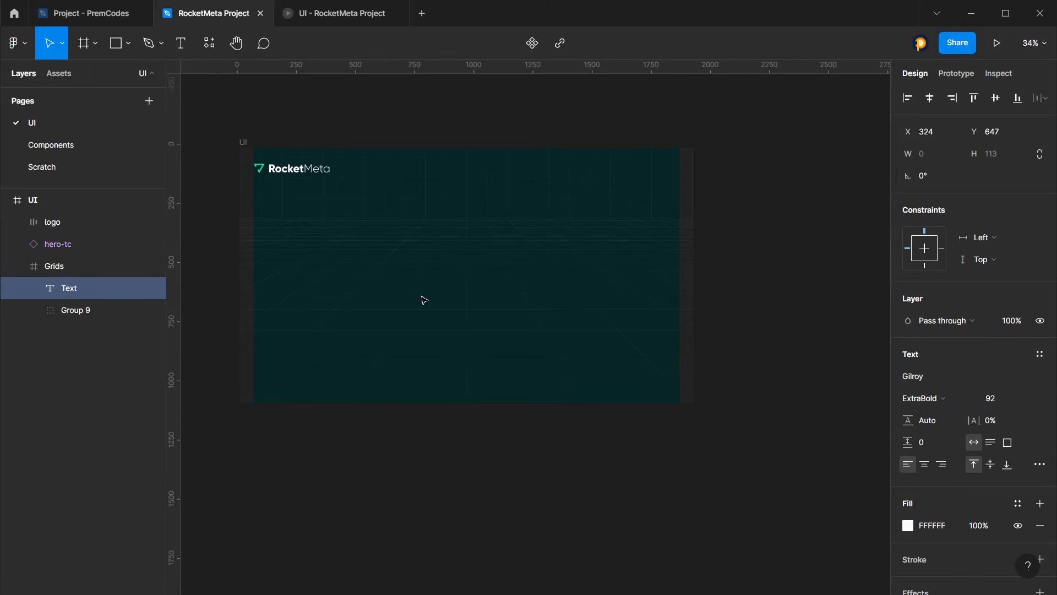
type("get st")
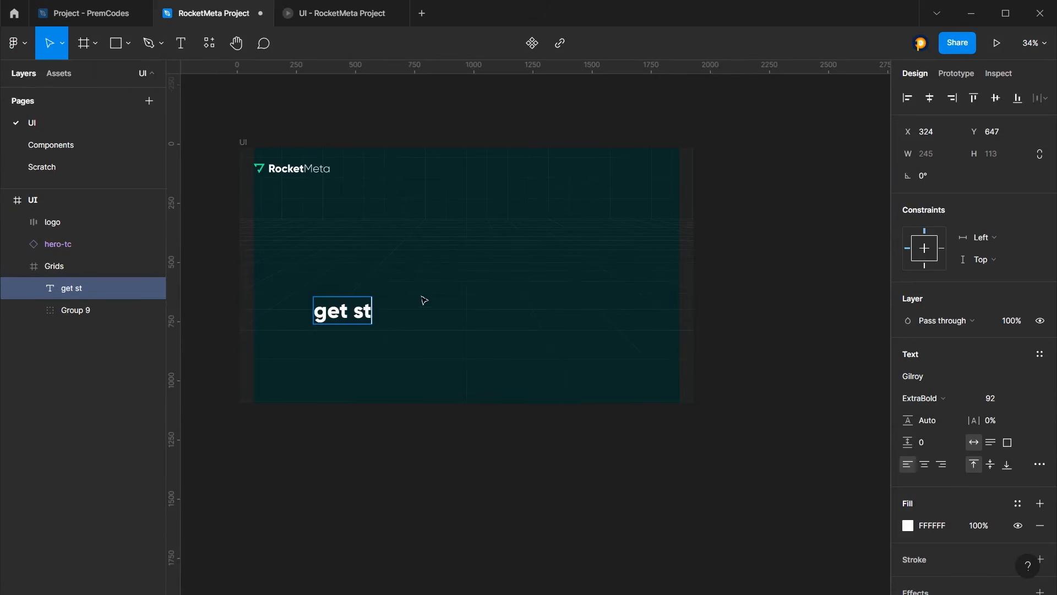
type("arted")
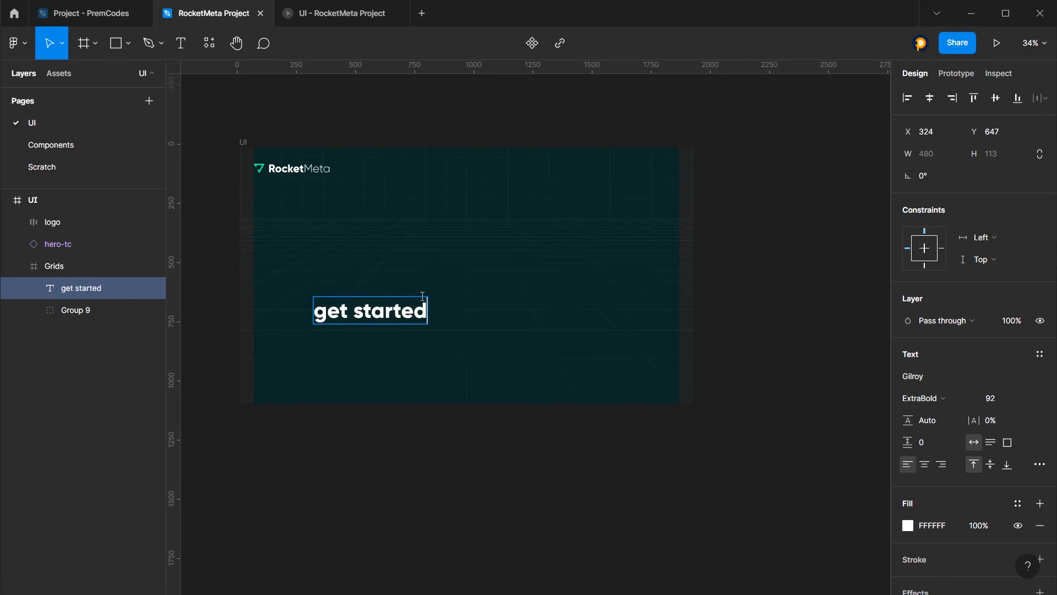
Set the letter case of the whole get started text to uppercase
key("ctrl+a")
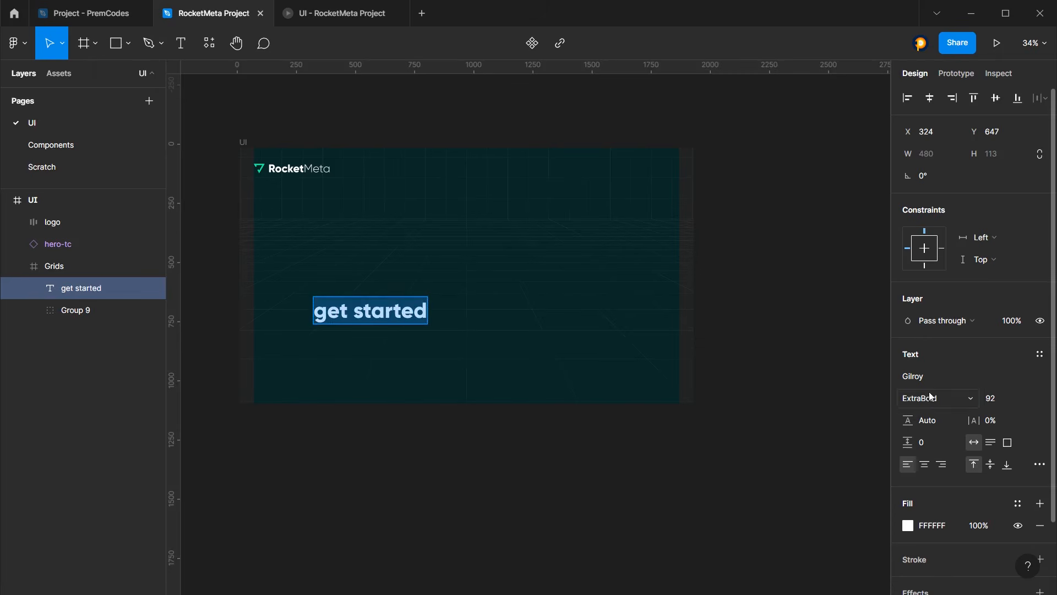
left_click(1039, 464)
left_click(824, 517)
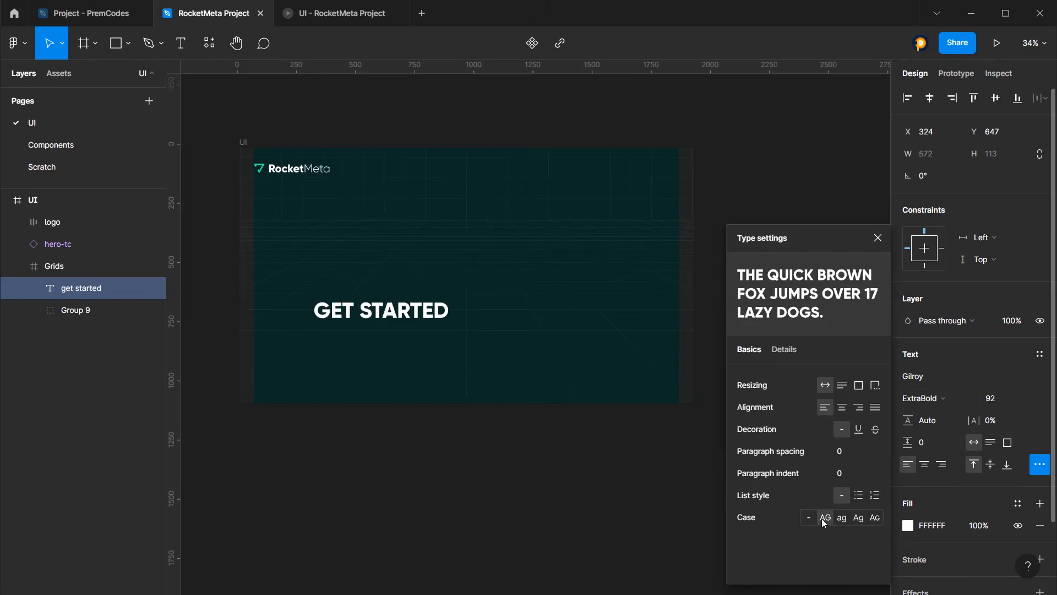
left_click(870, 245)
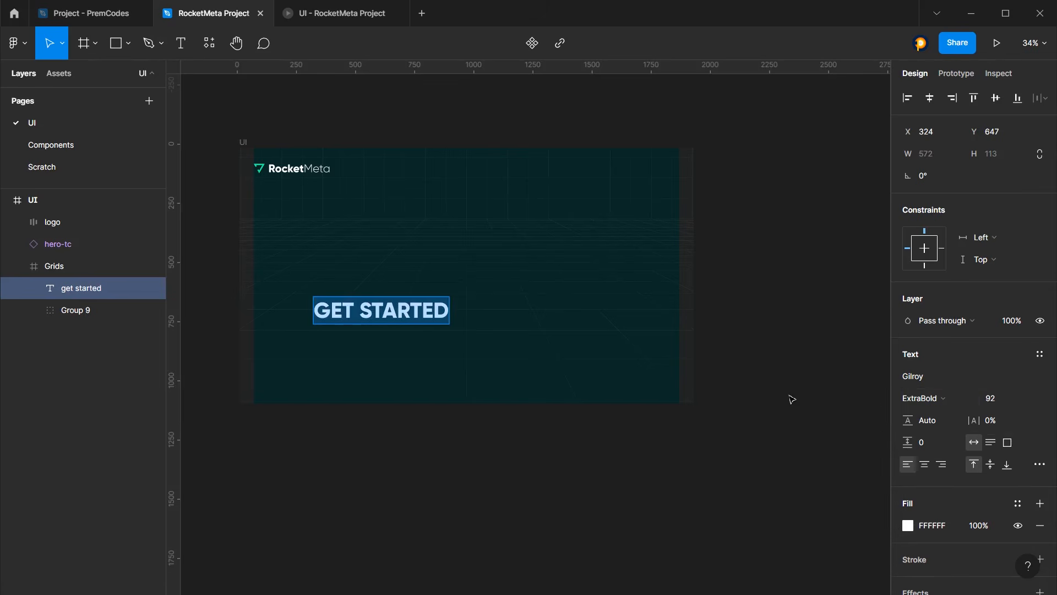
Set the get started text's font size to 49 and move it to about X 470, Y 807
left_click_drag(991, 398, 923, 396)
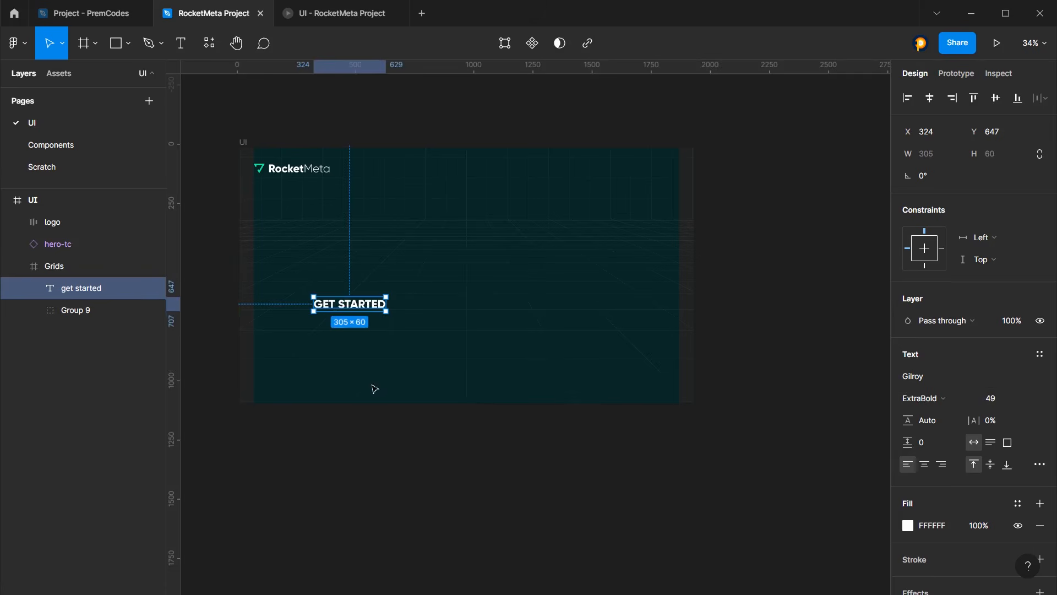
left_click_drag(358, 303, 392, 340)
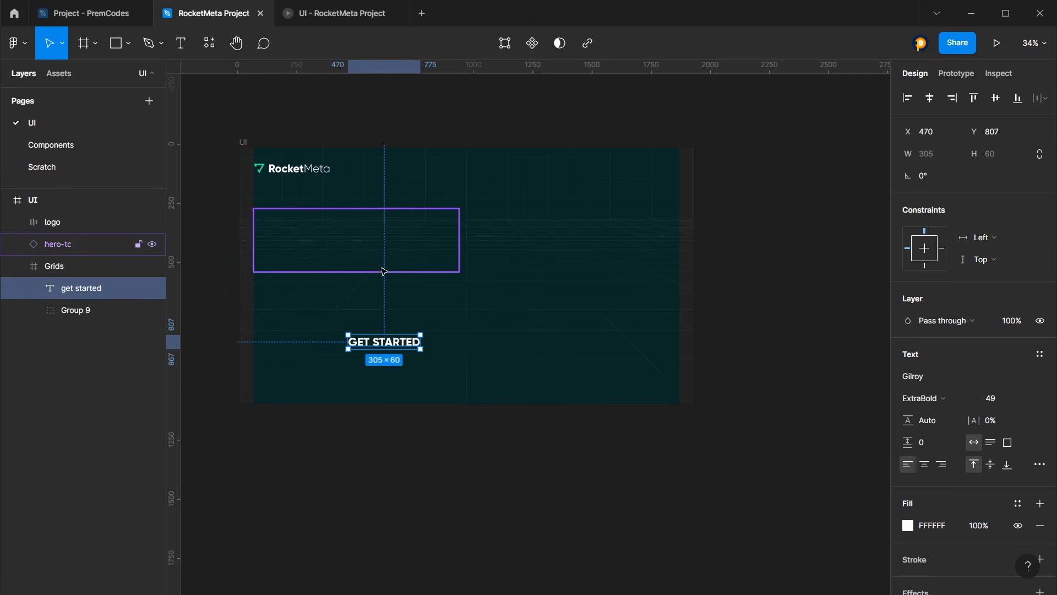
Run the Iconify plugin with the UI frame selected
scroll(348, 312, "up", 2)
left_click(523, 323)
right_click(520, 325)
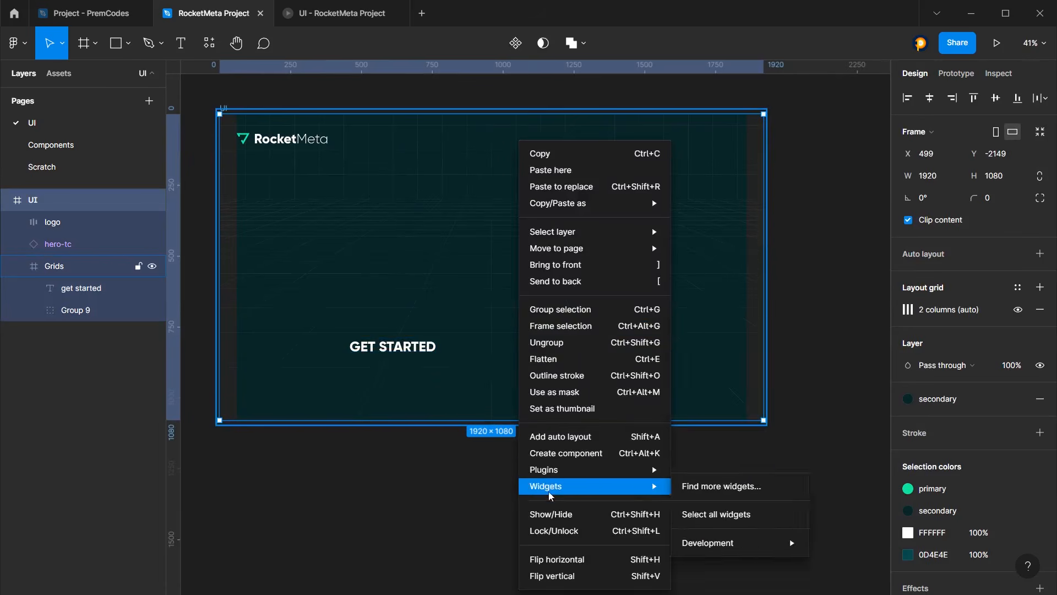
mouse_move(636, 466)
left_click(719, 281)
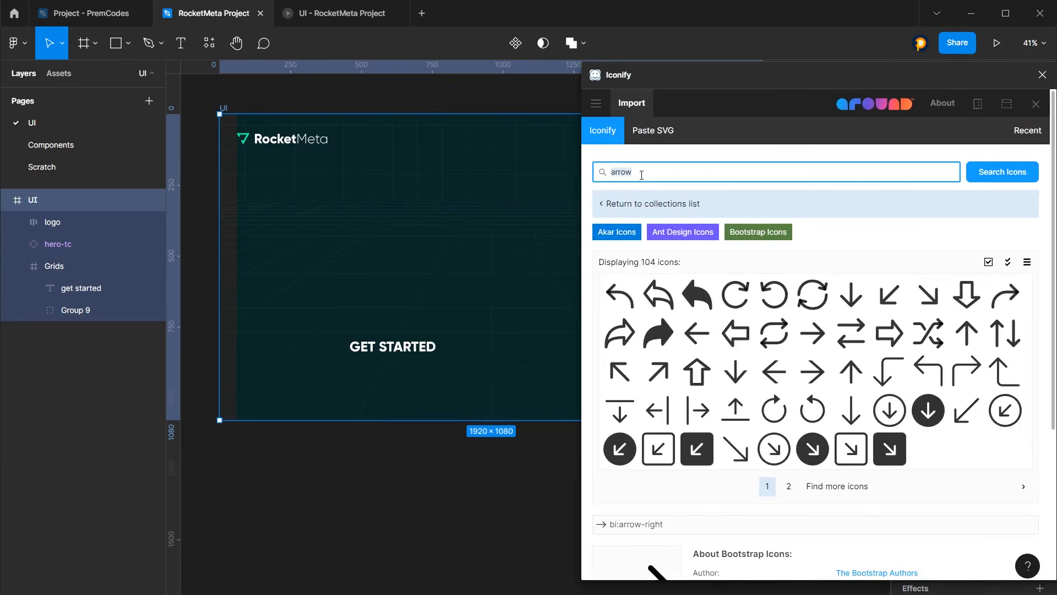
Browse the arrow icons to the third results page, import right-arrow-alt from BoxIcons onto the UI frame, and close Iconify
scroll(740, 443, "down", 1)
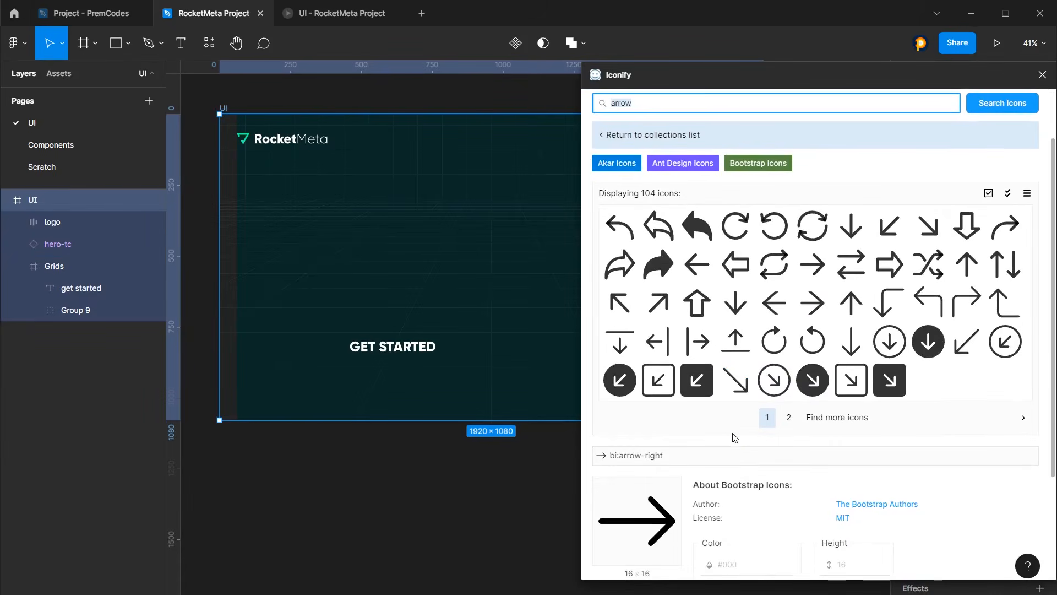
left_click(789, 421)
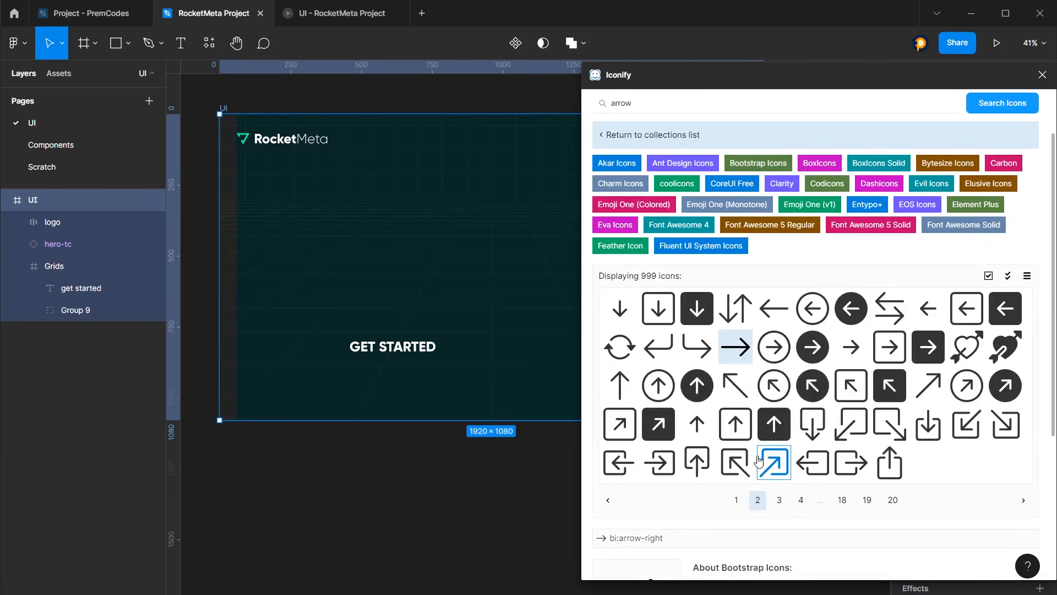
scroll(758, 461, "down", 1)
left_click(776, 432)
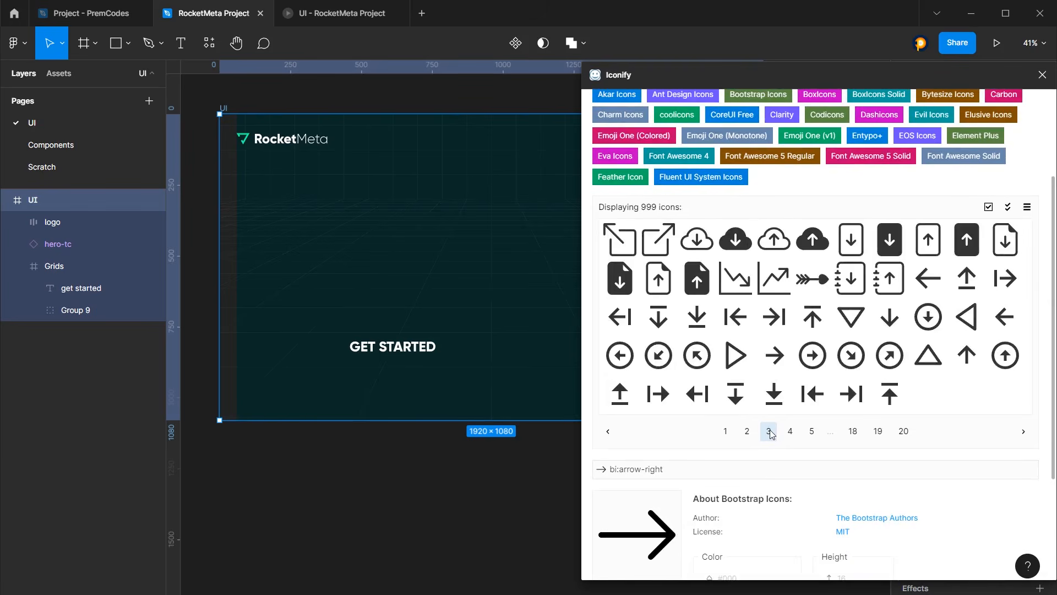
left_click_drag(774, 355, 523, 271)
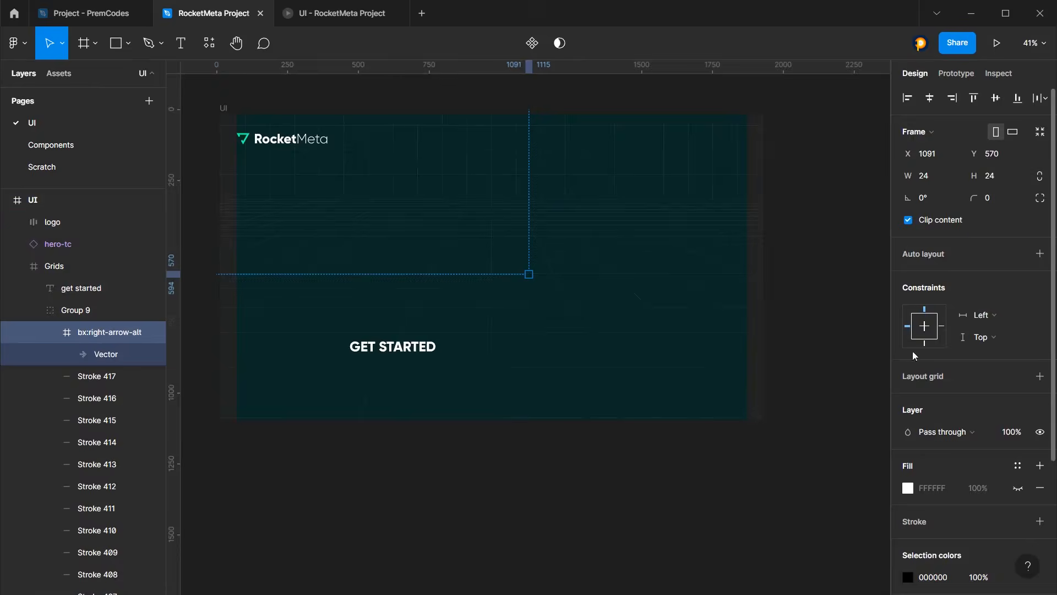
left_click(1042, 74)
Set the imported arrow icon's color to FFFFFF
left_click(906, 399)
type("FFFFFF")
key("Return")
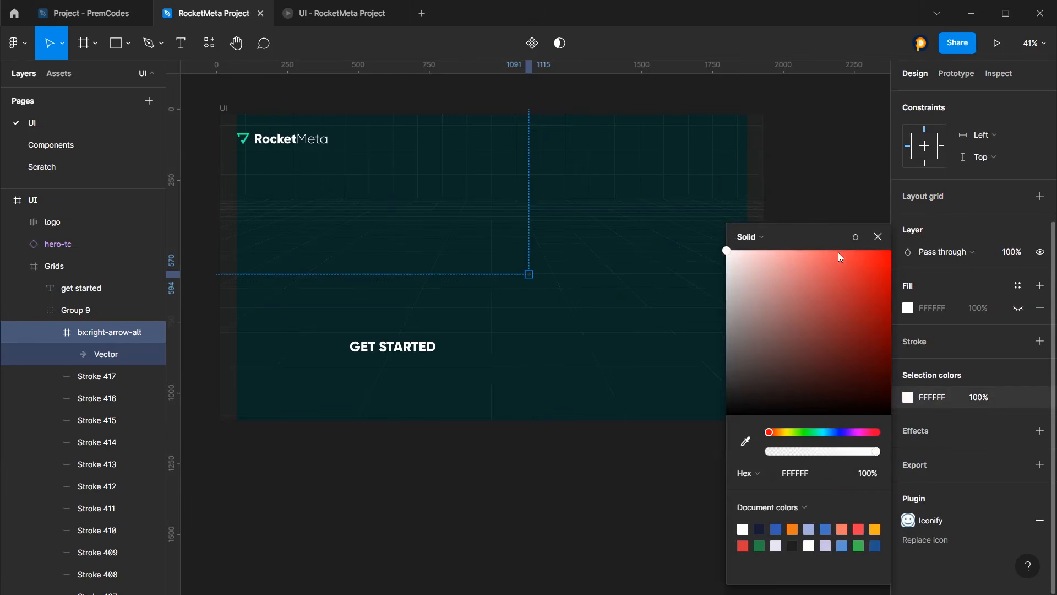
left_click(877, 237)
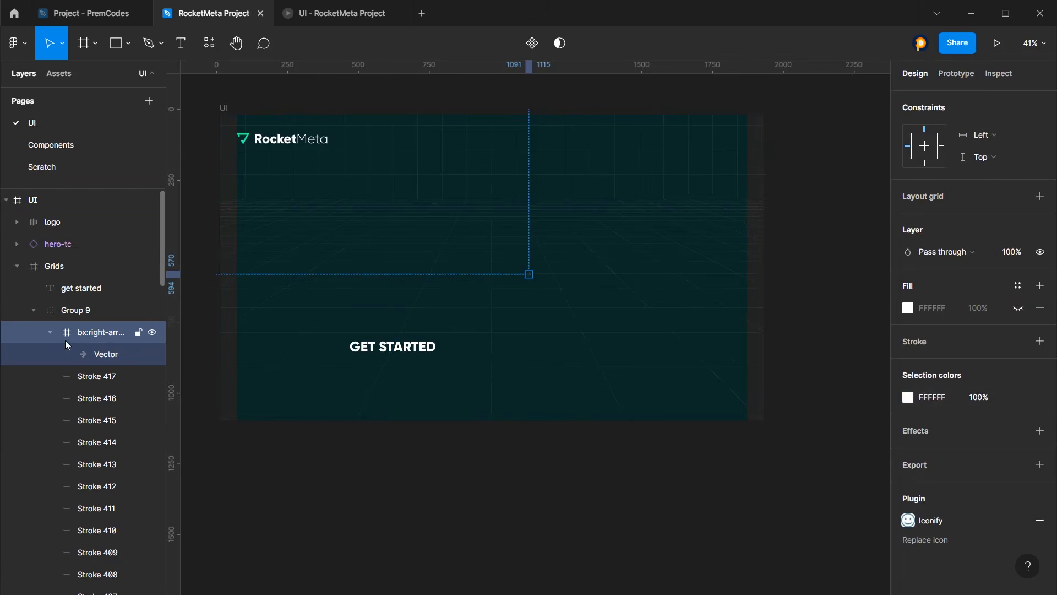
Move the bx:right-arrow-alt layer out of Group 9 and place it directly in the UI frame, above Grids
left_click_drag(66, 337, 77, 256)
left_click(17, 310)
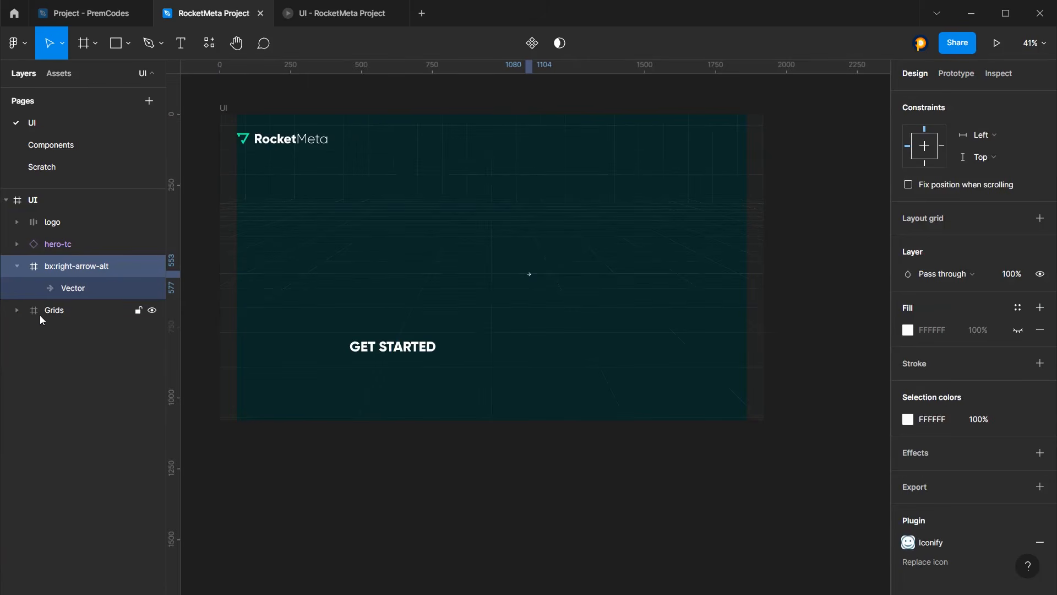
left_click(74, 318)
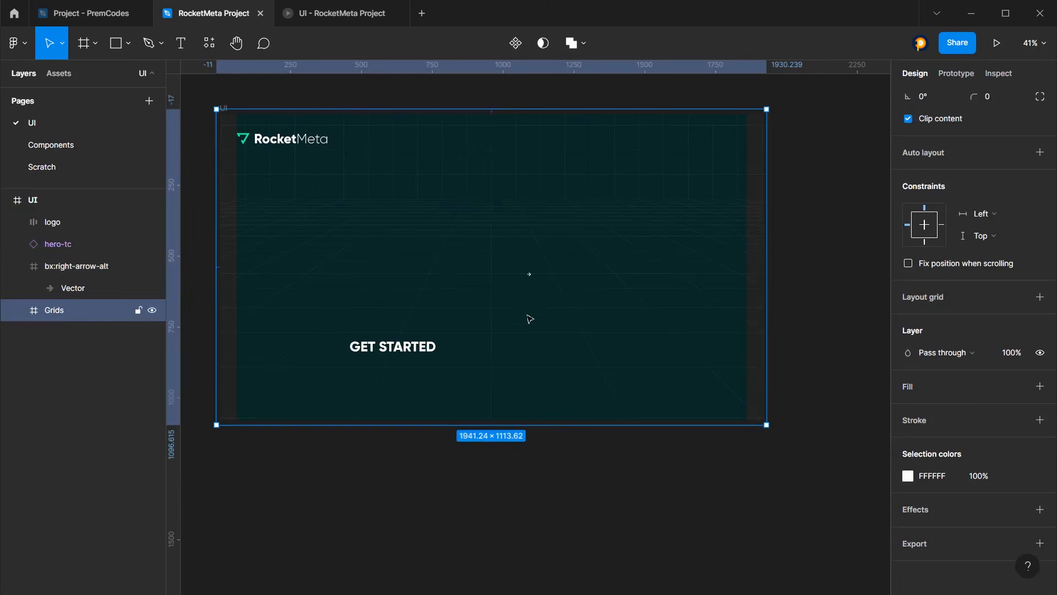
Scale the arrow icon to about 70 × 70 and place it just right of the GET STARTED text
left_click(530, 275)
scroll(530, 276, "up", 5)
scroll(525, 289, "up", 3)
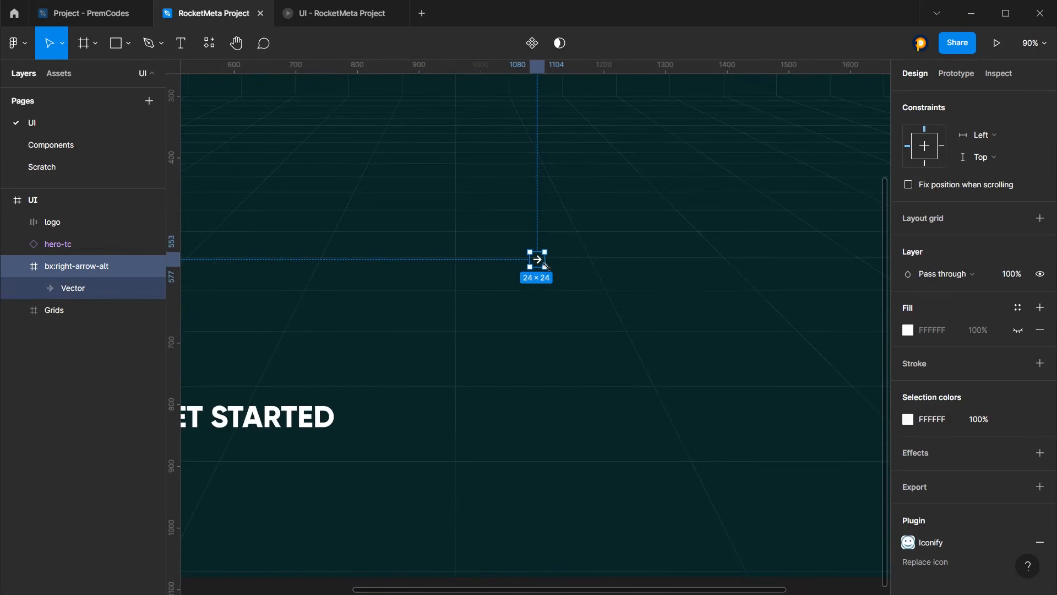
left_click_drag(545, 266, 381, 414)
scroll(420, 378, "down", 5)
scroll(432, 380, "up", 8)
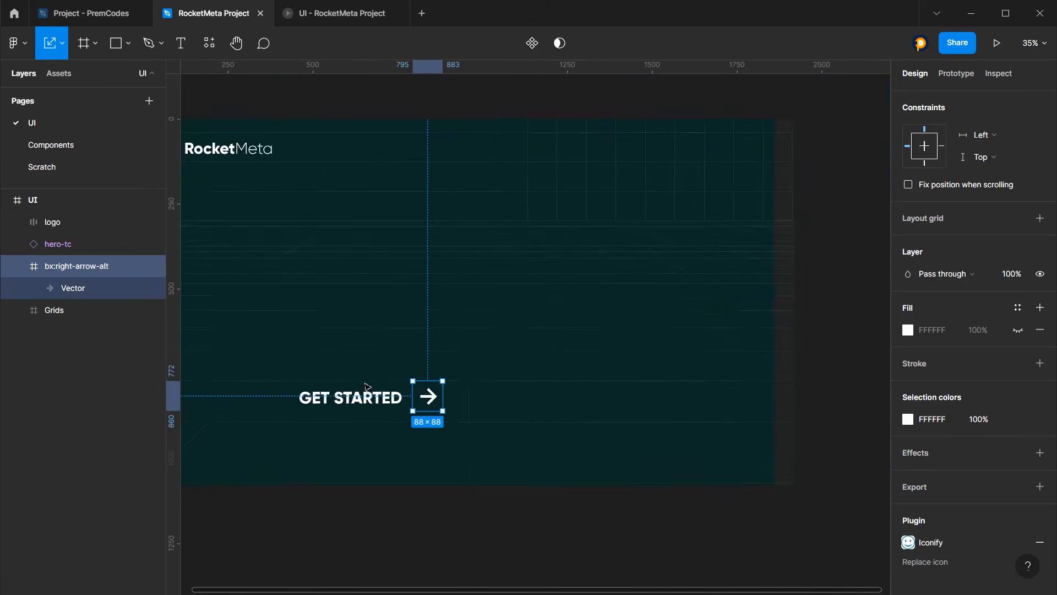
left_click_drag(535, 373, 519, 386)
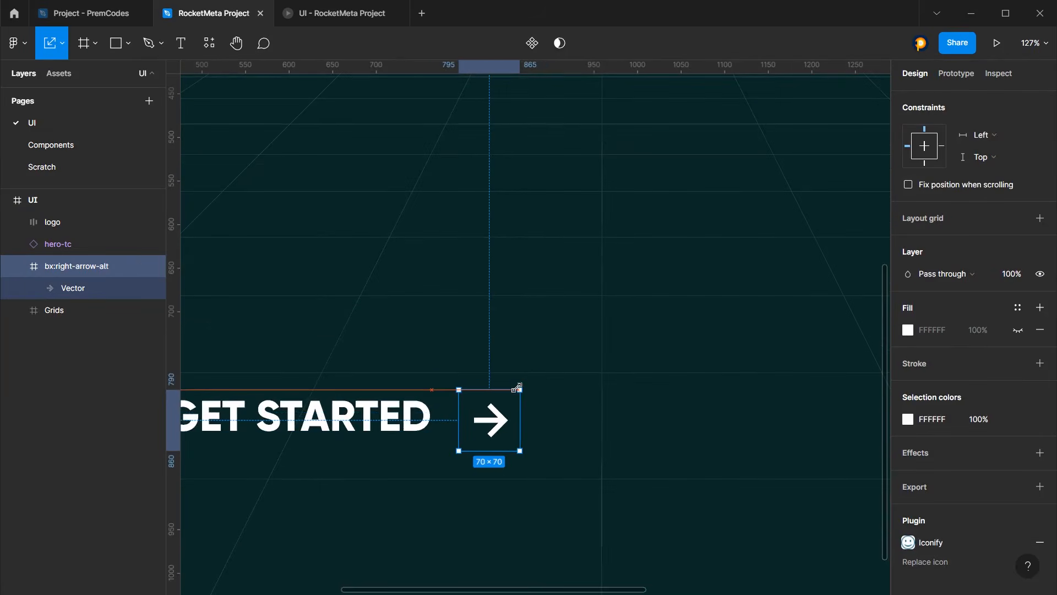
Move the get started text layer out of the Grids frame and into bx:right-arrow-alt, below its Vector
double_click(397, 419)
left_click(398, 422)
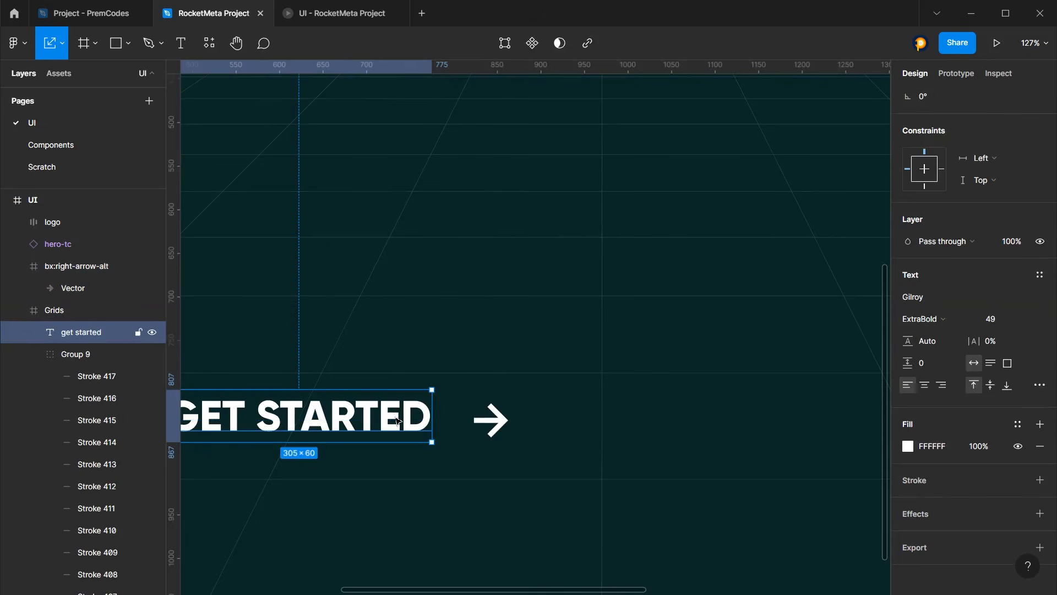
mouse_move(71, 330)
left_mouse_down()
mouse_move(73, 306)
mouse_move(60, 315)
left_mouse_up()
left_click(16, 333)
left_click(78, 332)
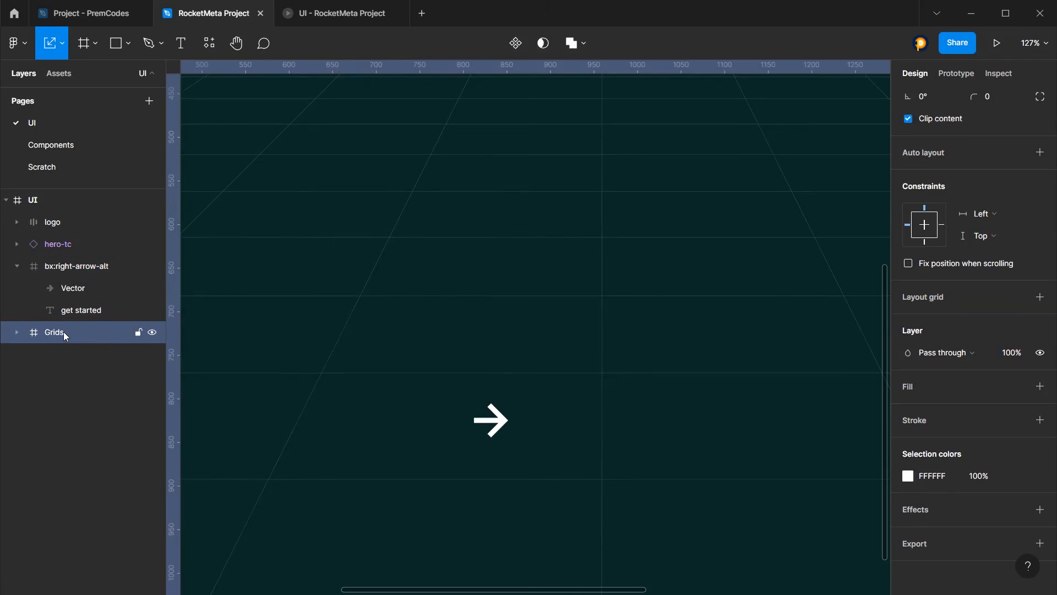
Try to ungroup the Grids frame and the Group 9 inside it, and undo both ungroupings
right_click(64, 334)
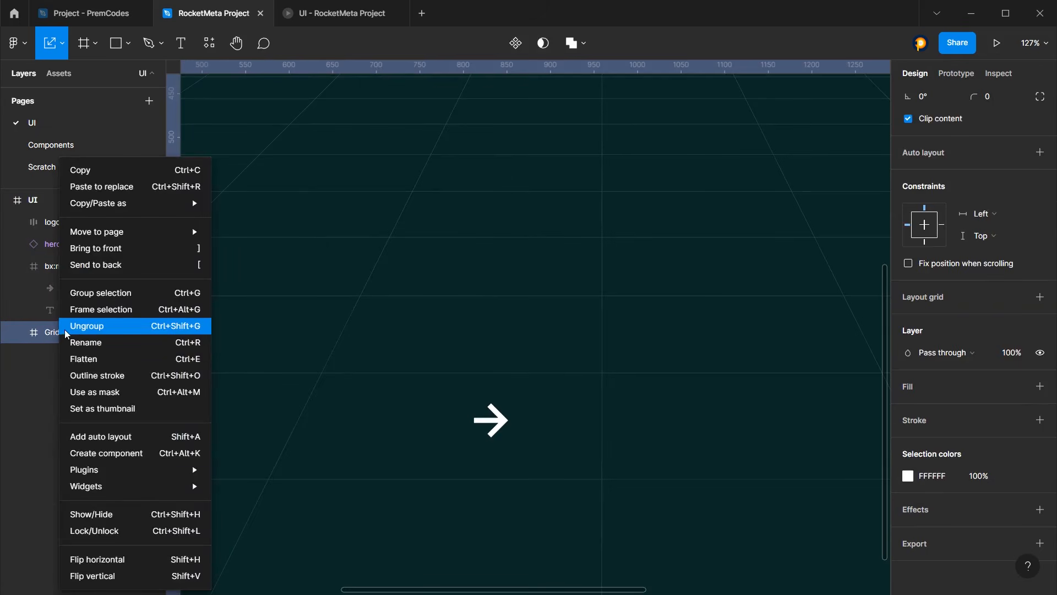
left_click(80, 327)
right_click(78, 330)
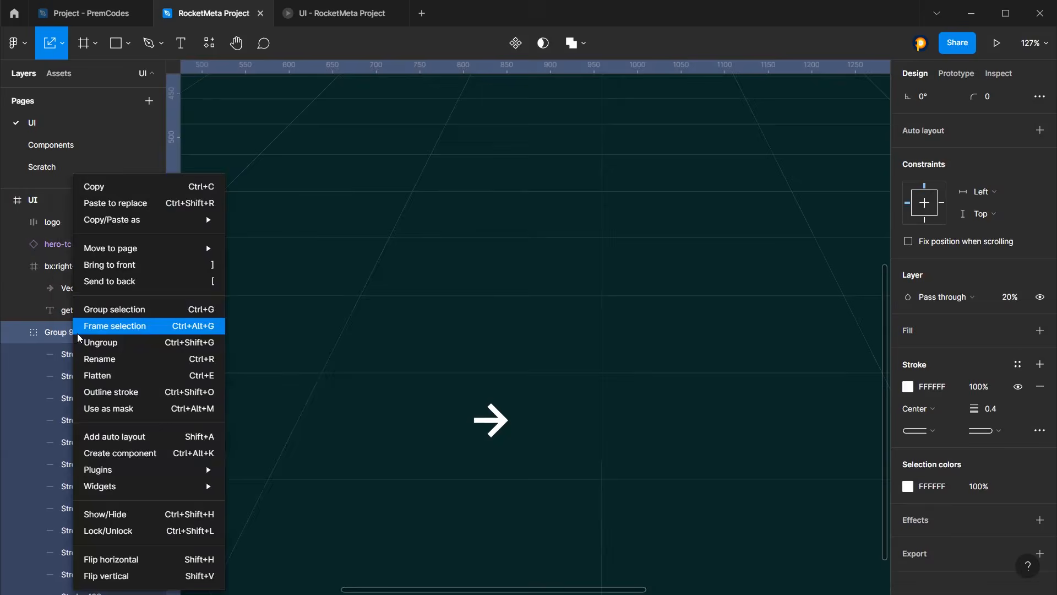
left_click(86, 342)
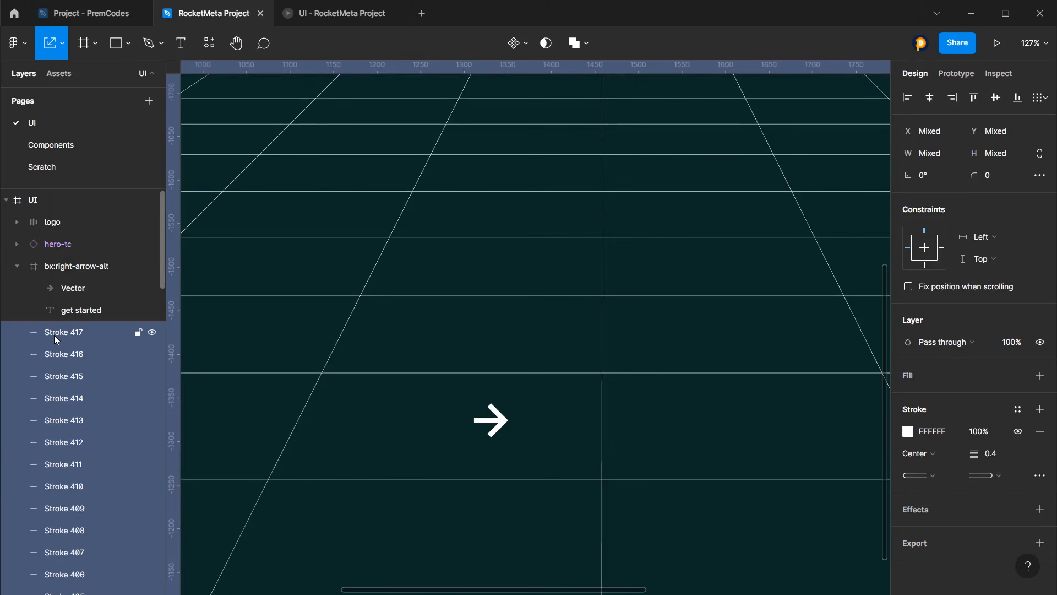
key("ctrl+z")
key("ctrl+z")
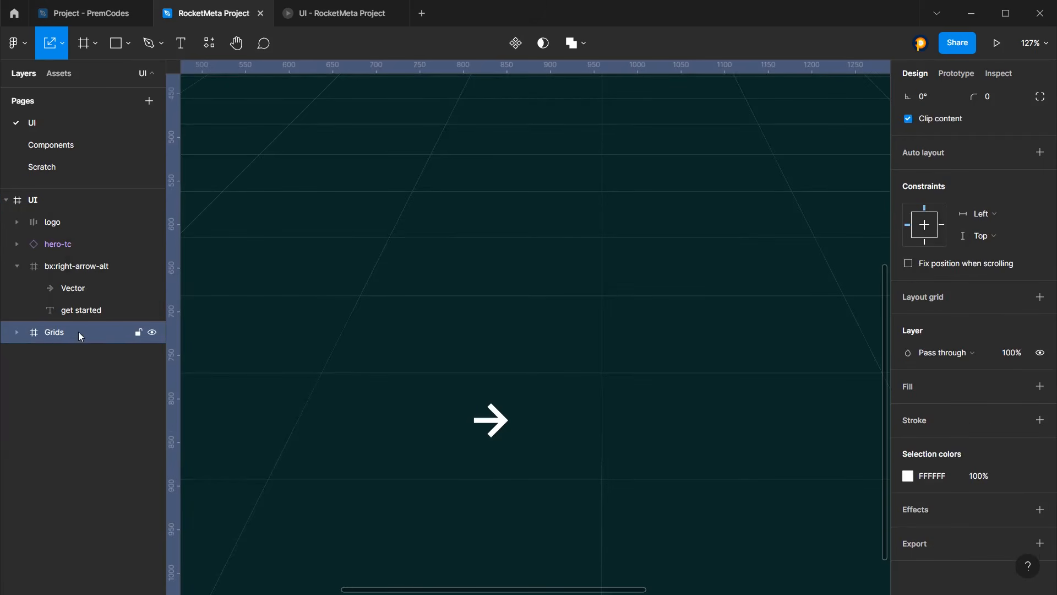
Wrap the Grids frame in a group and check the layers nested inside it
key("ctrl+g")
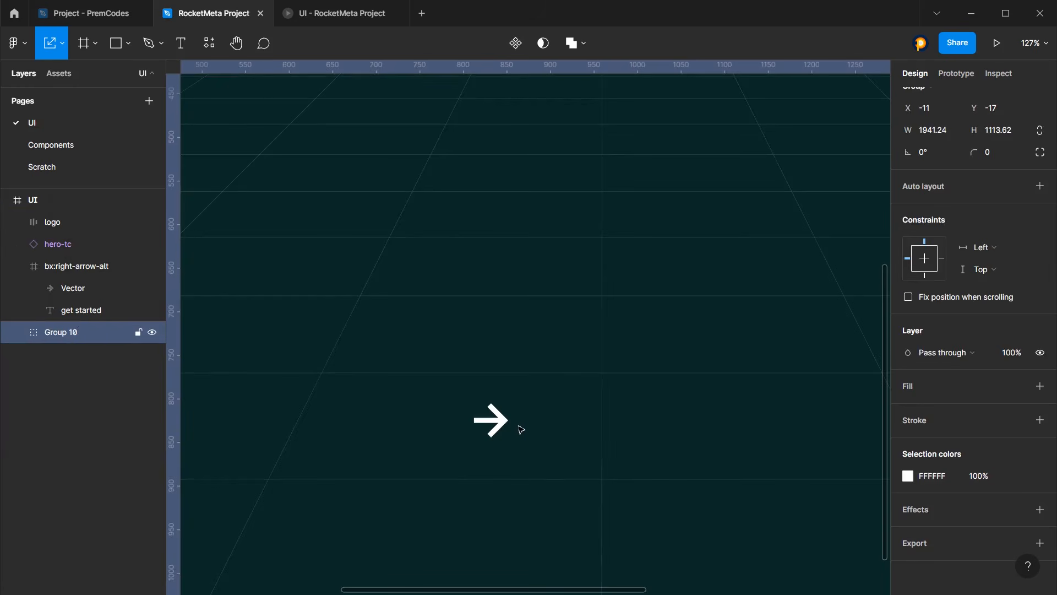
left_click(495, 421)
scroll(495, 418, "down", 5)
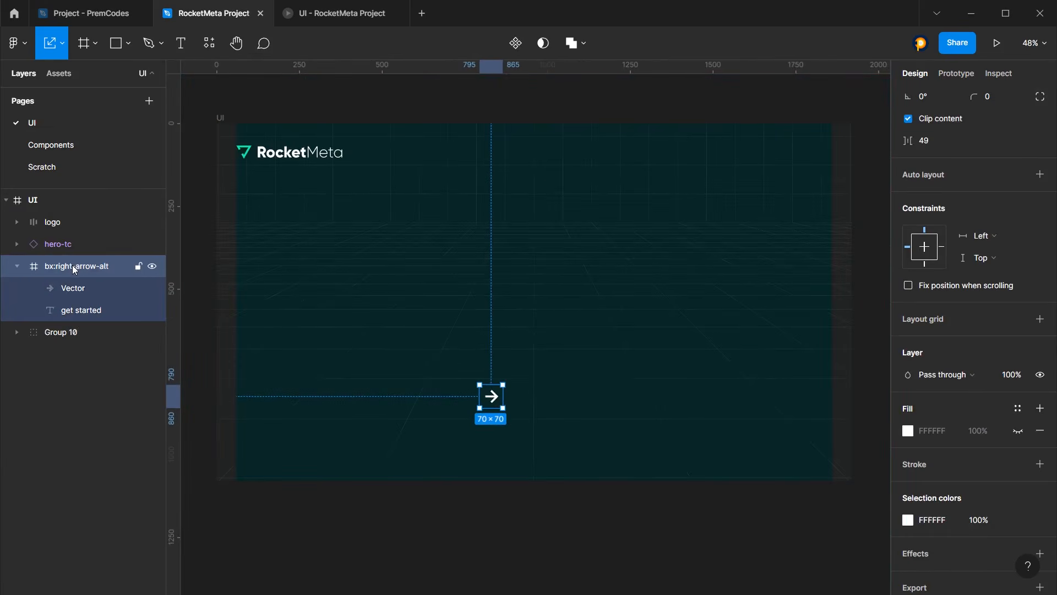
left_click(17, 332)
left_click(33, 354)
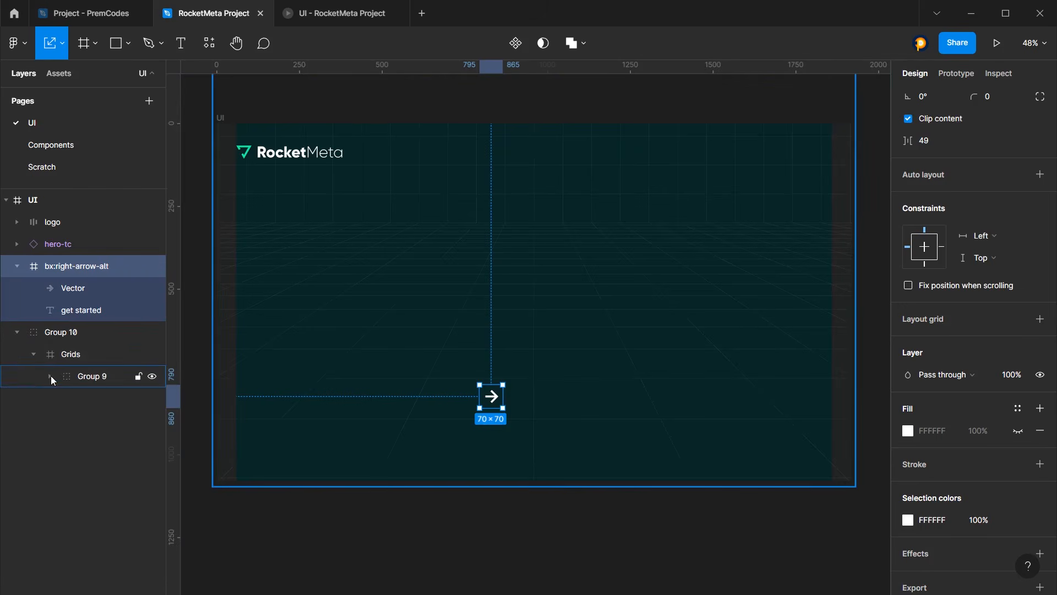
left_click(50, 376)
left_click(50, 376)
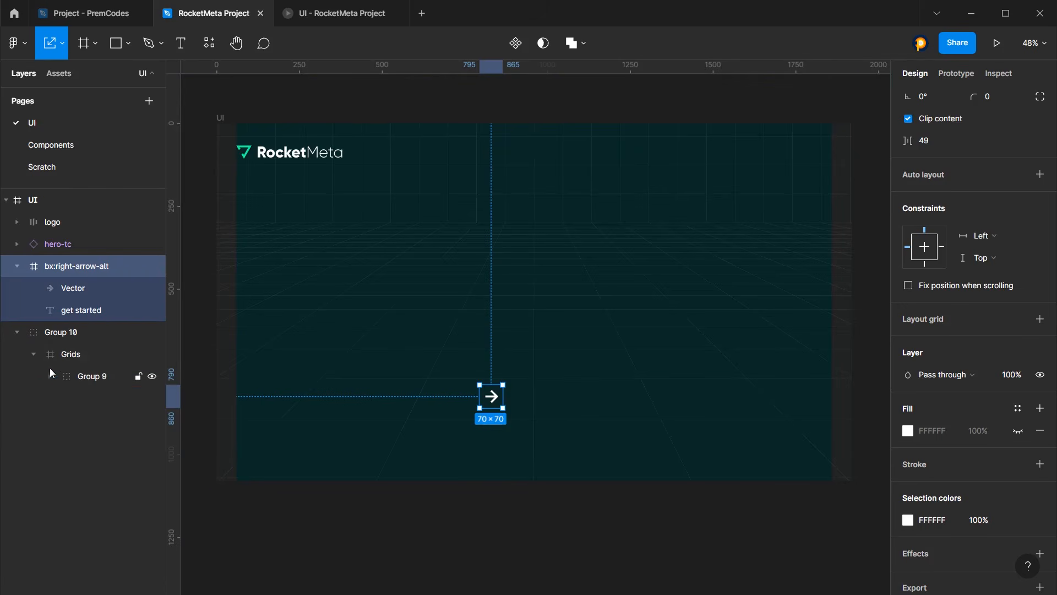
left_click(17, 332)
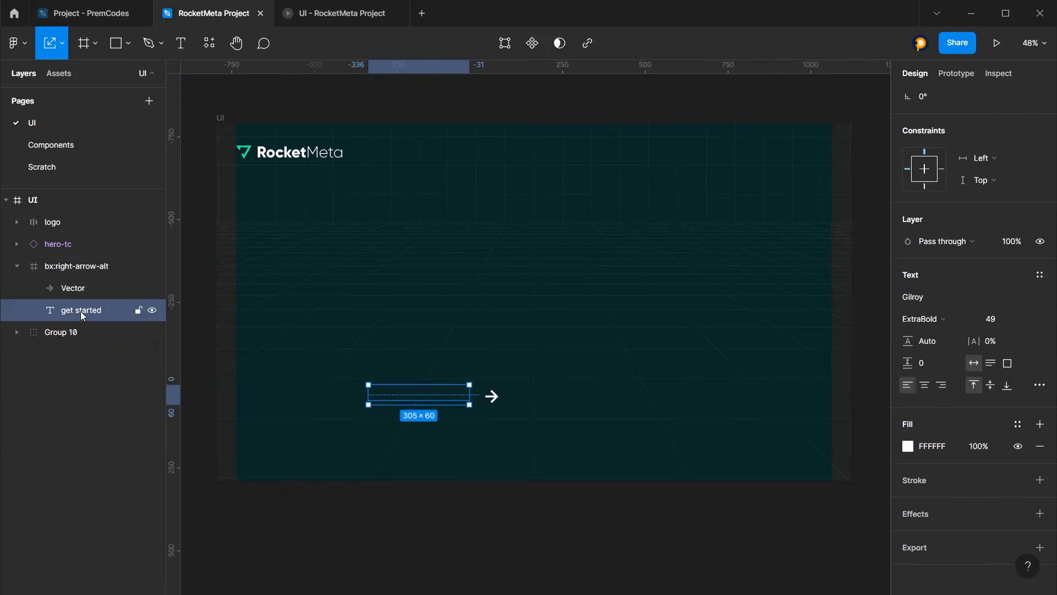
Move the get started text out of the bx:right-arrow-alt frame to sit directly above it in the UI frame
left_click_drag(80, 311, 52, 265)
left_click(17, 288)
left_click(66, 287)
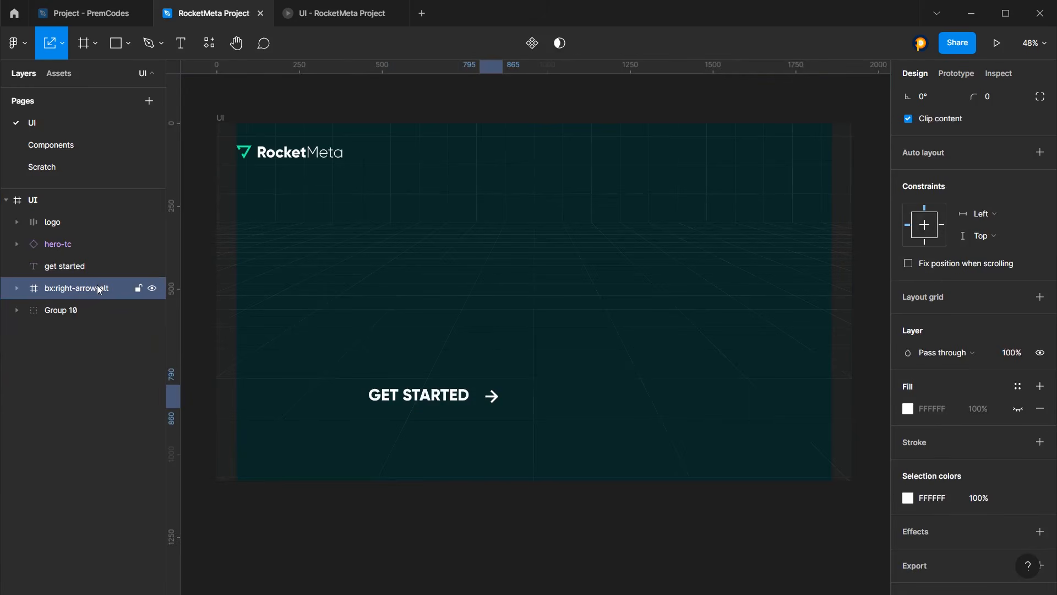
left_click(97, 262)
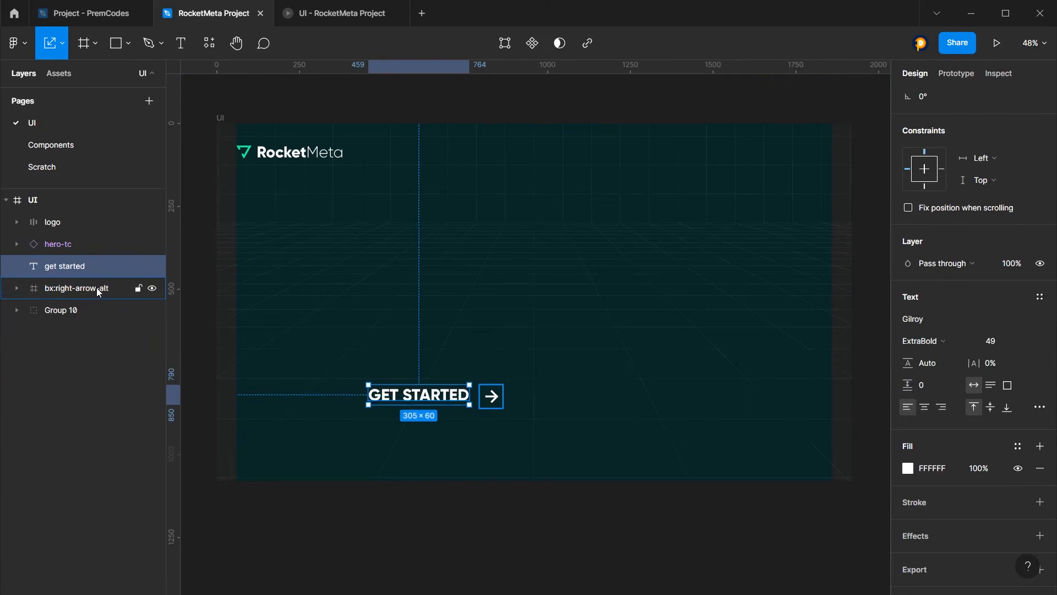
left_click(93, 287)
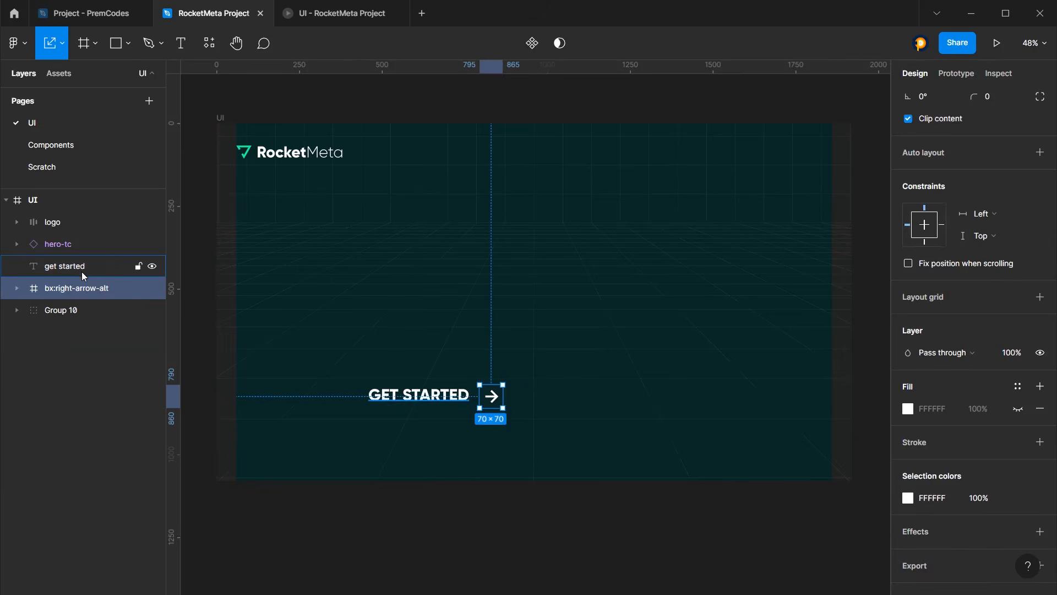
Rename the bx:right-arrow-alt frame as arrow
double_click(85, 287)
type("arrow")
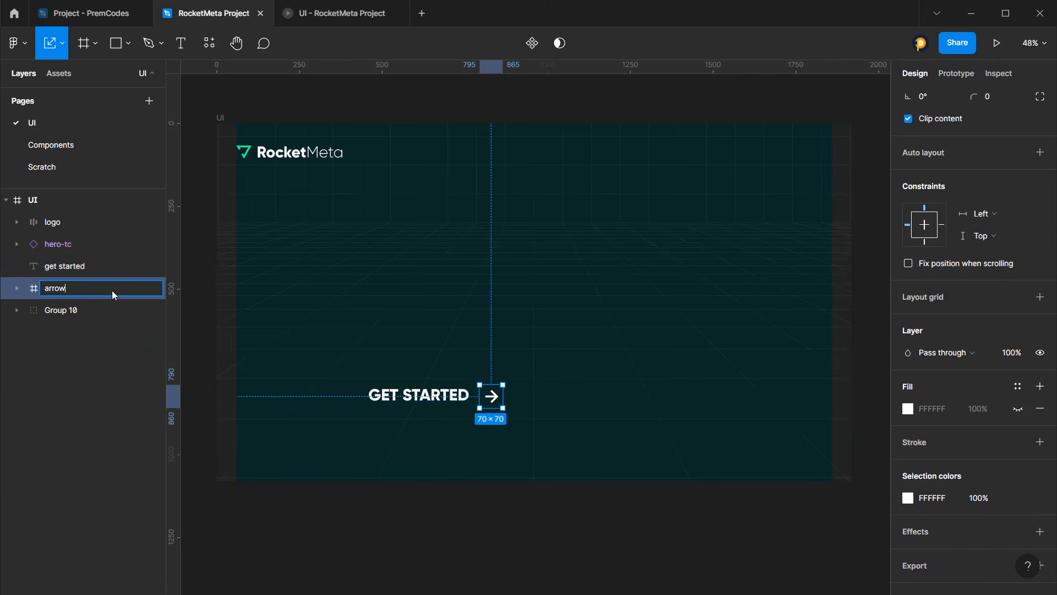
key("Return")
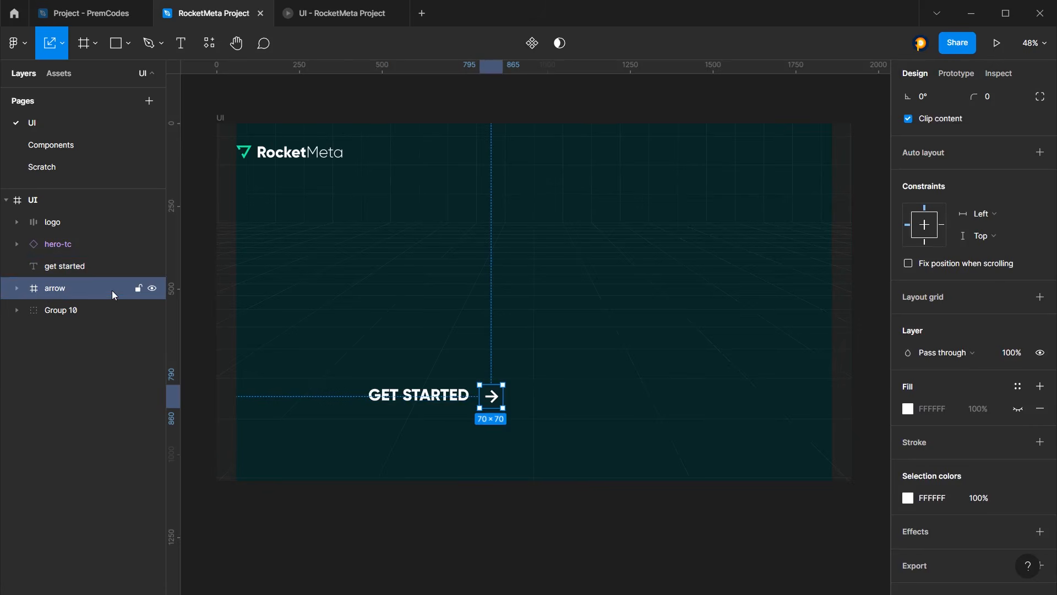
Combine the get started text and arrow in a horizontal auto layout, center-aligned with an item spacing of 9
left_click(87, 268)
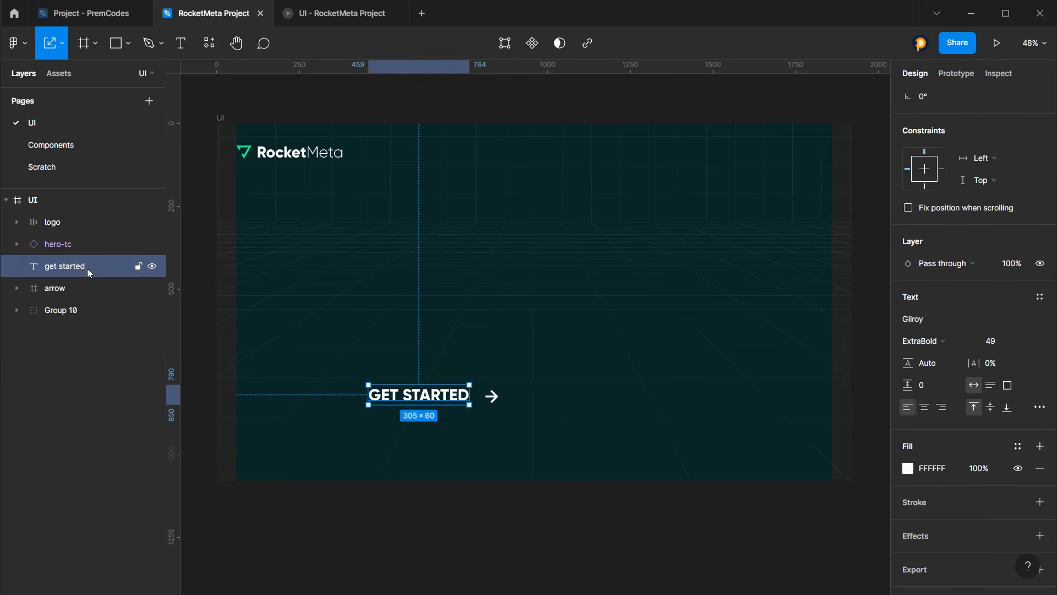
left_click(64, 285, "shift")
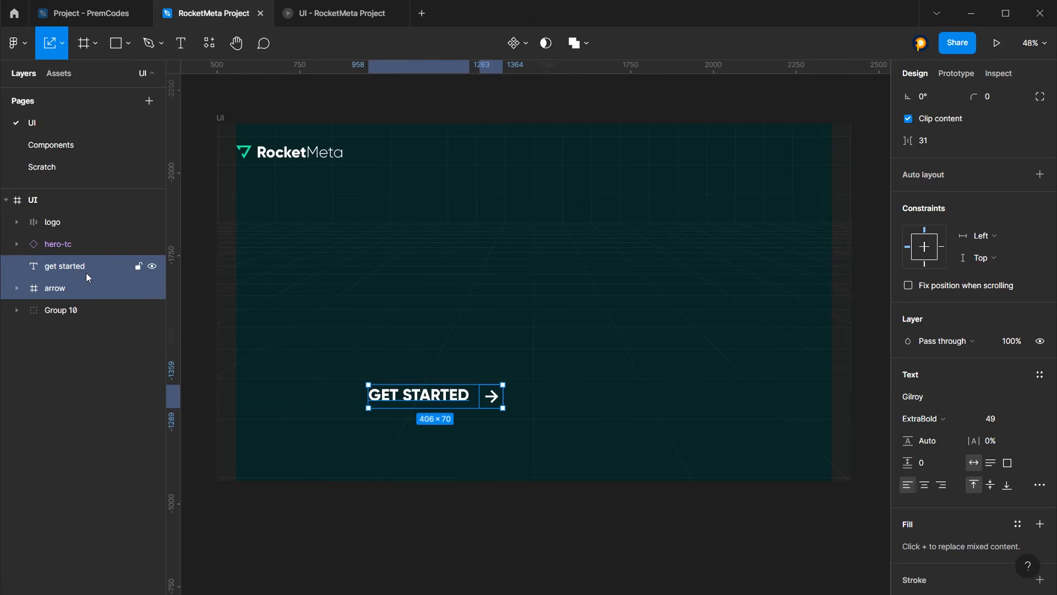
key("shift+a")
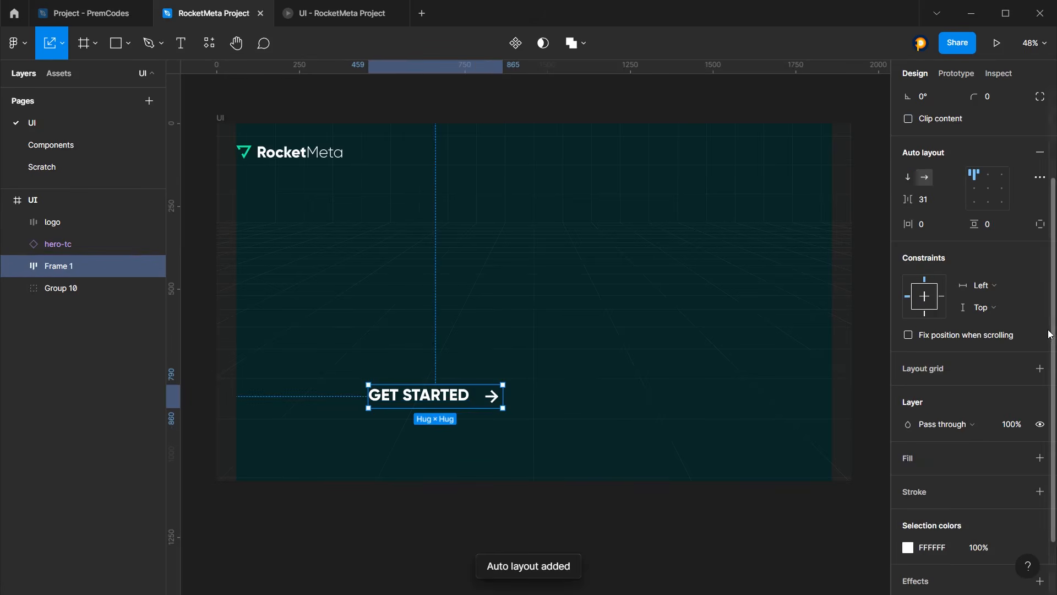
left_click(995, 193)
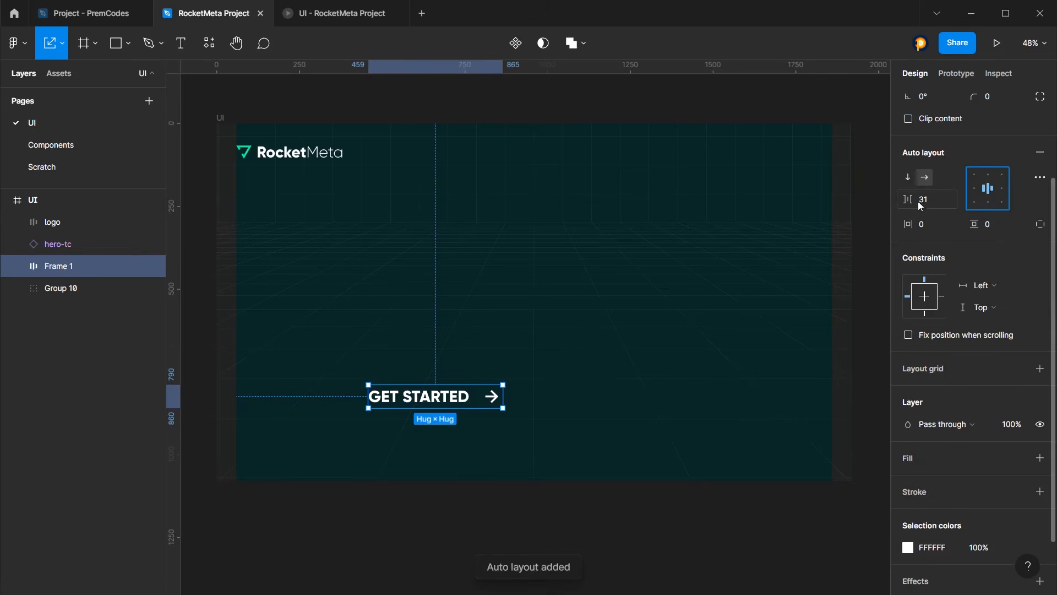
left_click_drag(907, 199, 882, 202)
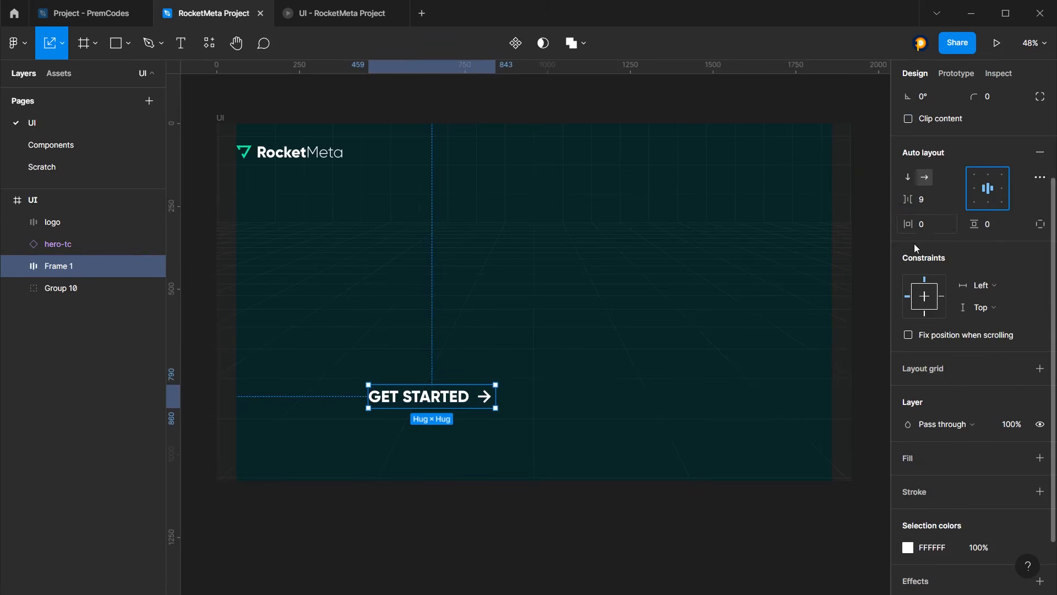
Give the GET STARTED frame a fill with the primary color style and recolor its white text and arrow with the secondary style
scroll(922, 376, "down", 2)
left_click(1039, 386)
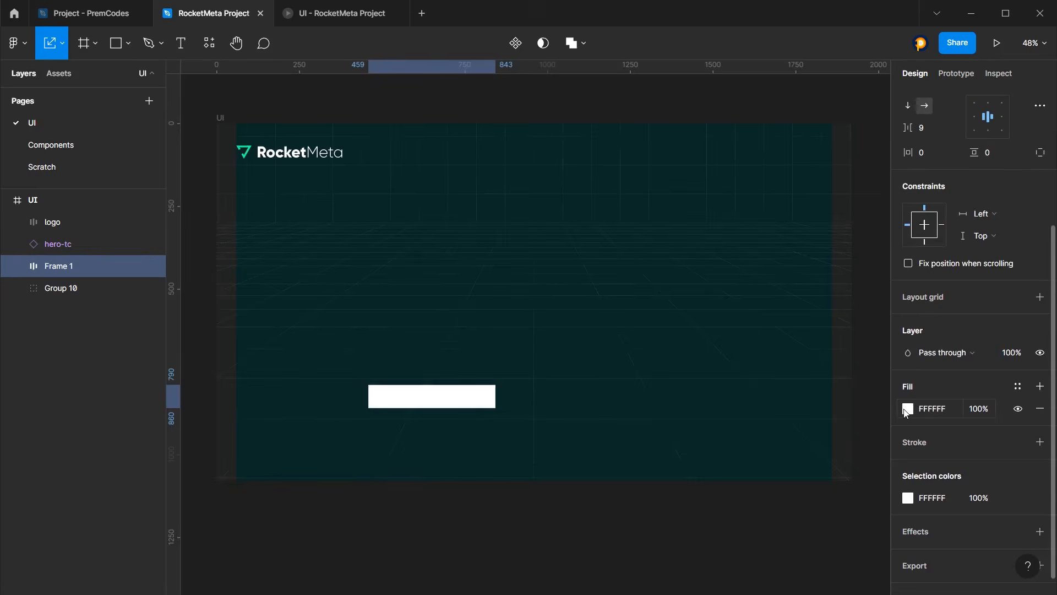
left_click(907, 408)
left_click(1018, 386)
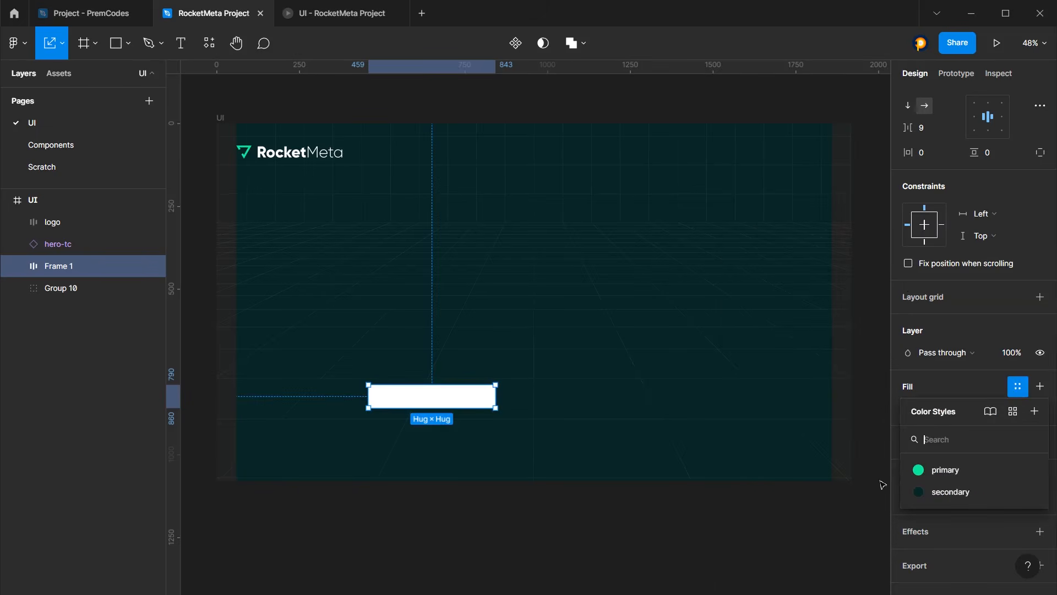
left_click(945, 470)
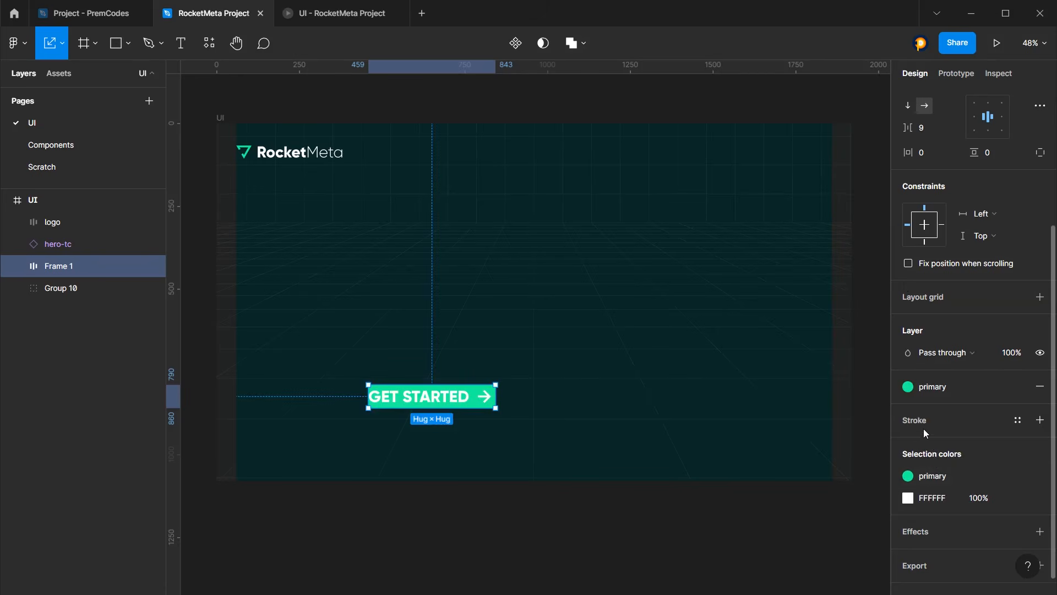
left_click(1015, 499)
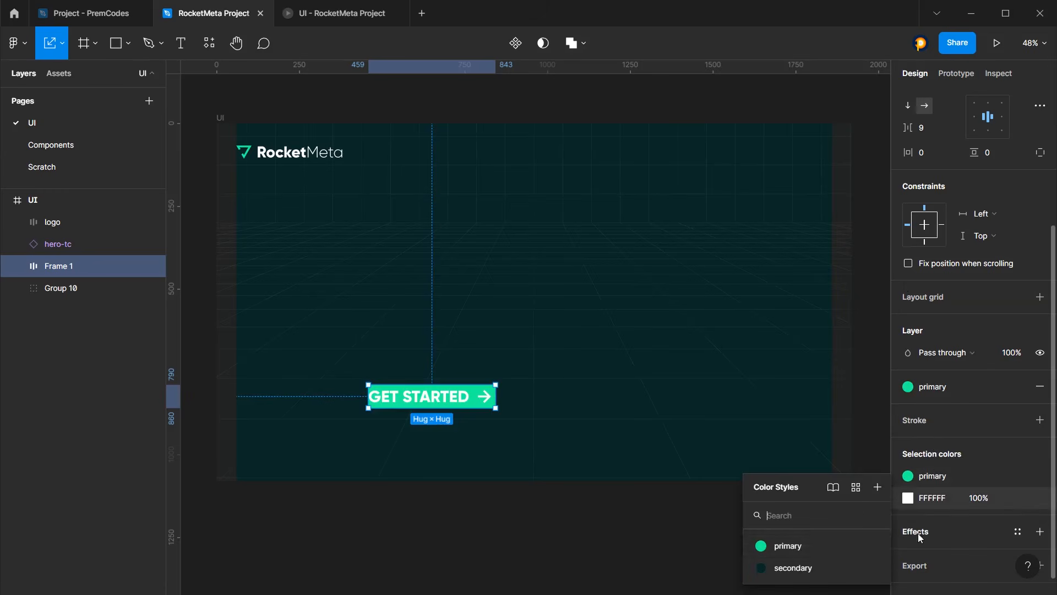
left_click(782, 566)
Set the GET STARTED frame's auto layout padding to 30 horizontally and 20 vertically
scroll(956, 271, "up", 4)
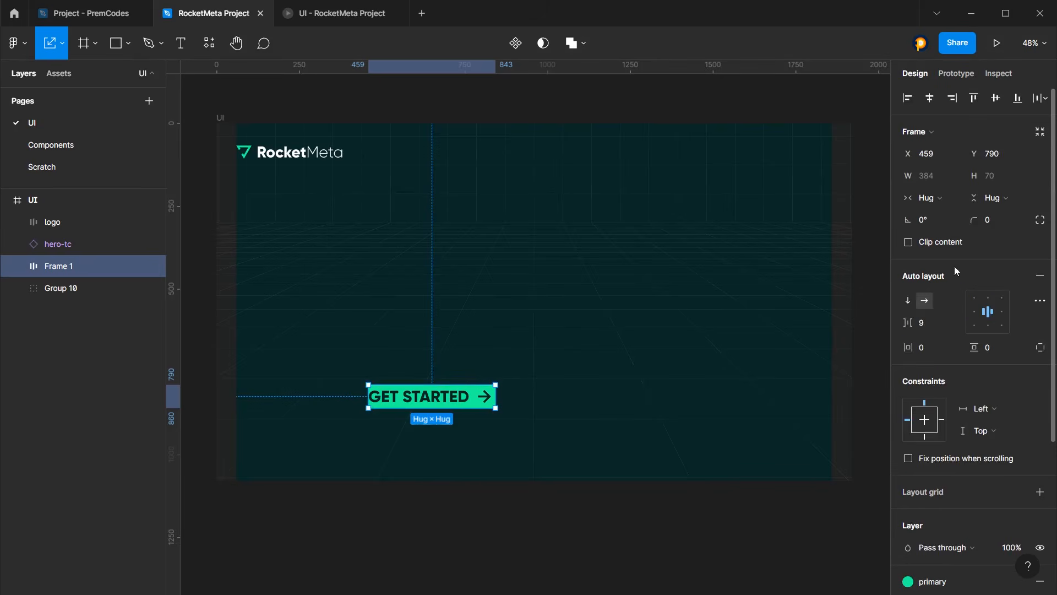
left_click_drag(901, 344, 950, 363)
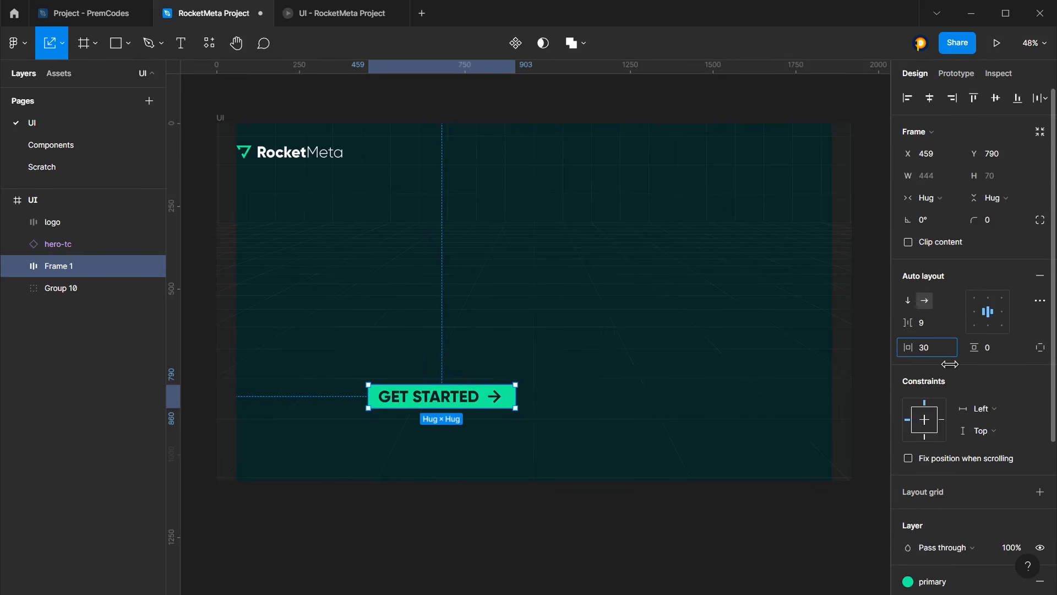
left_click(943, 356)
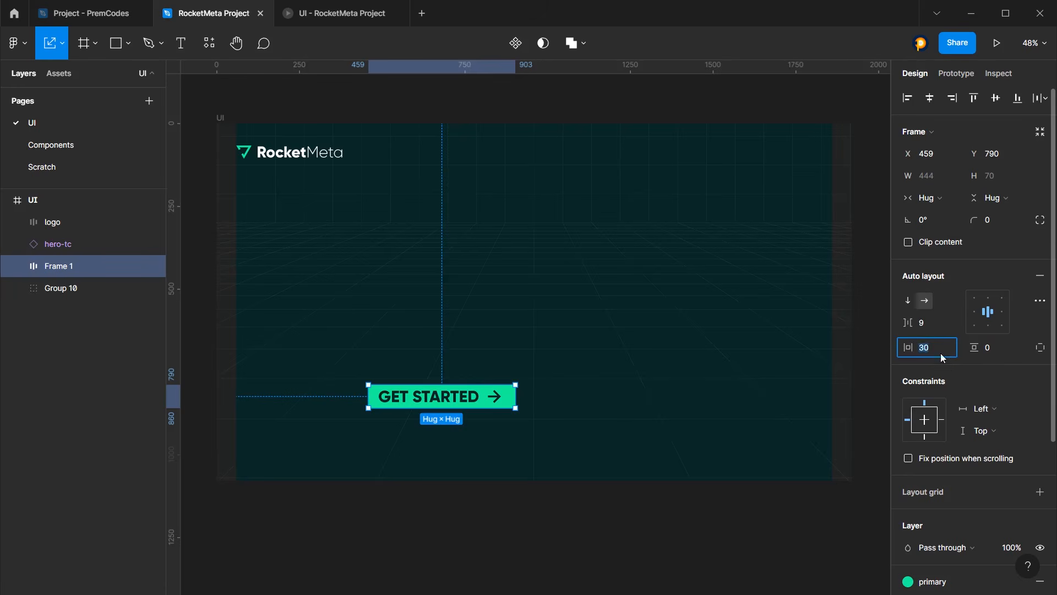
left_click(997, 355)
type("20")
key("Return")
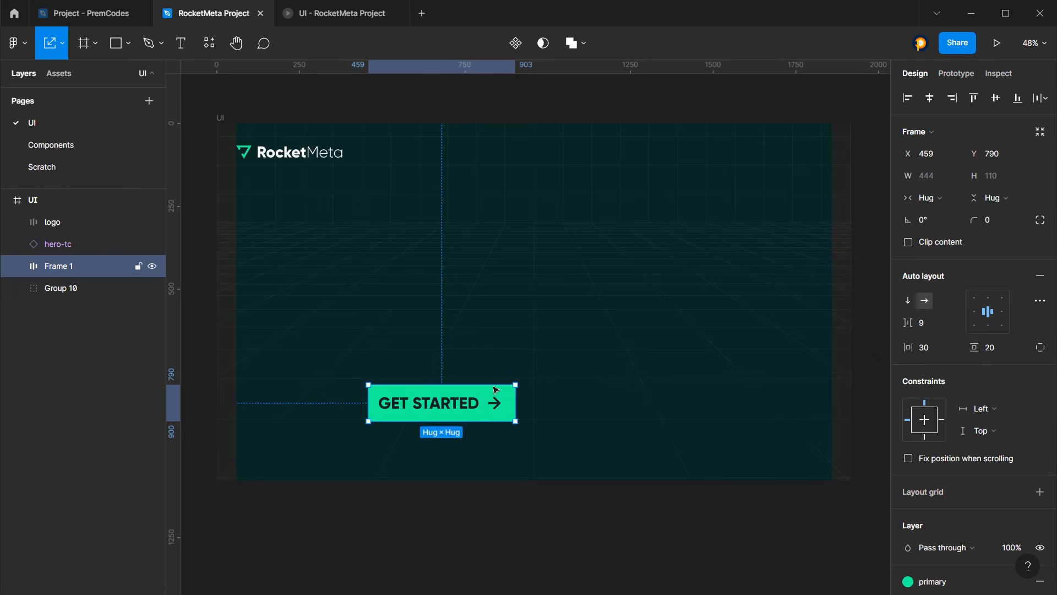
Scale the button down to about 261 wide, place it at X 60, Y 704, and check it in the prototype preview
left_click_drag(514, 385, 293, 371)
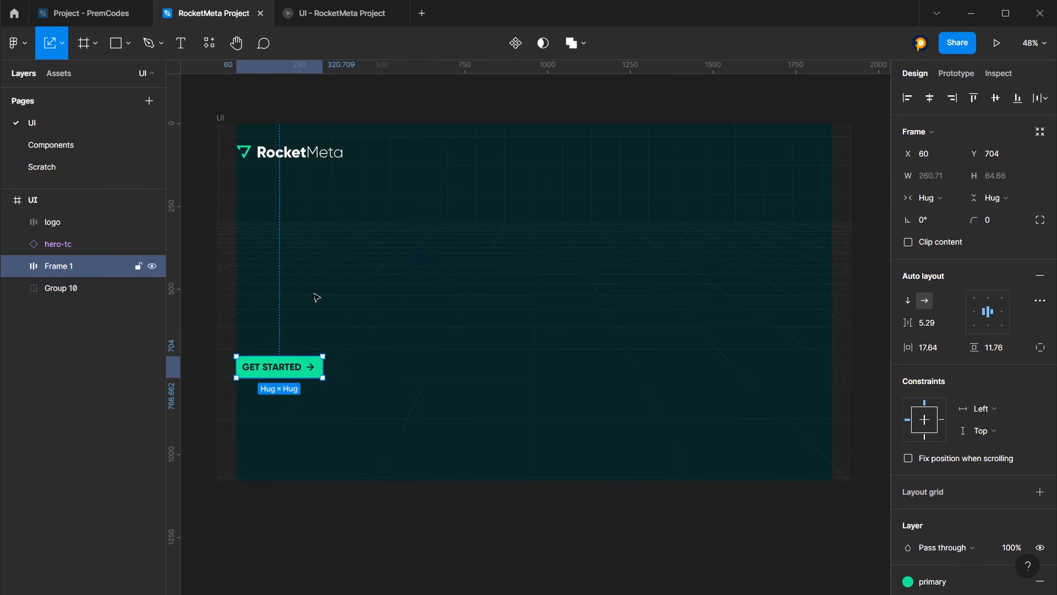
left_click(322, 16)
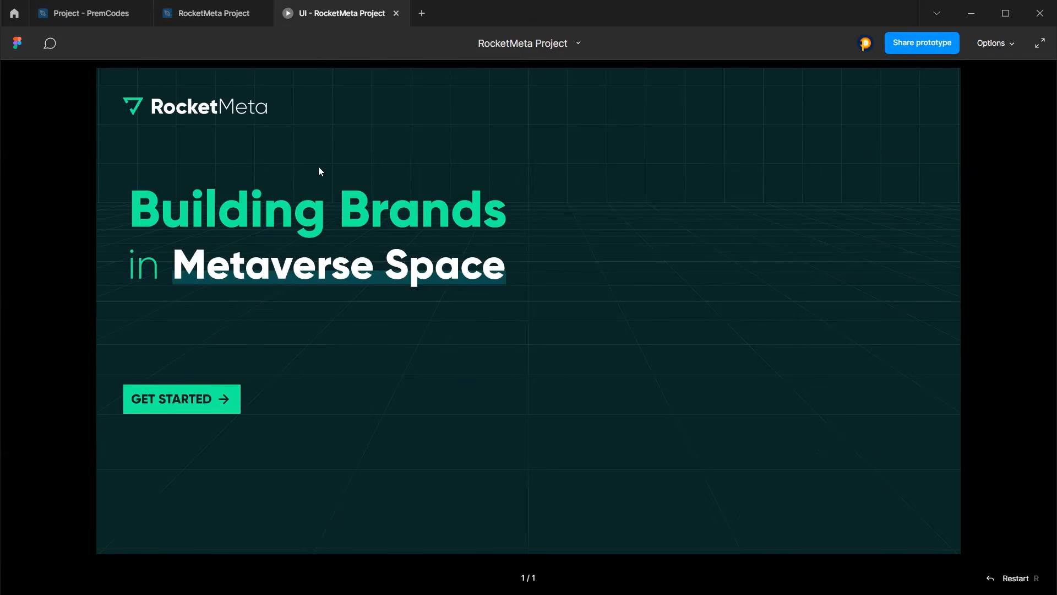
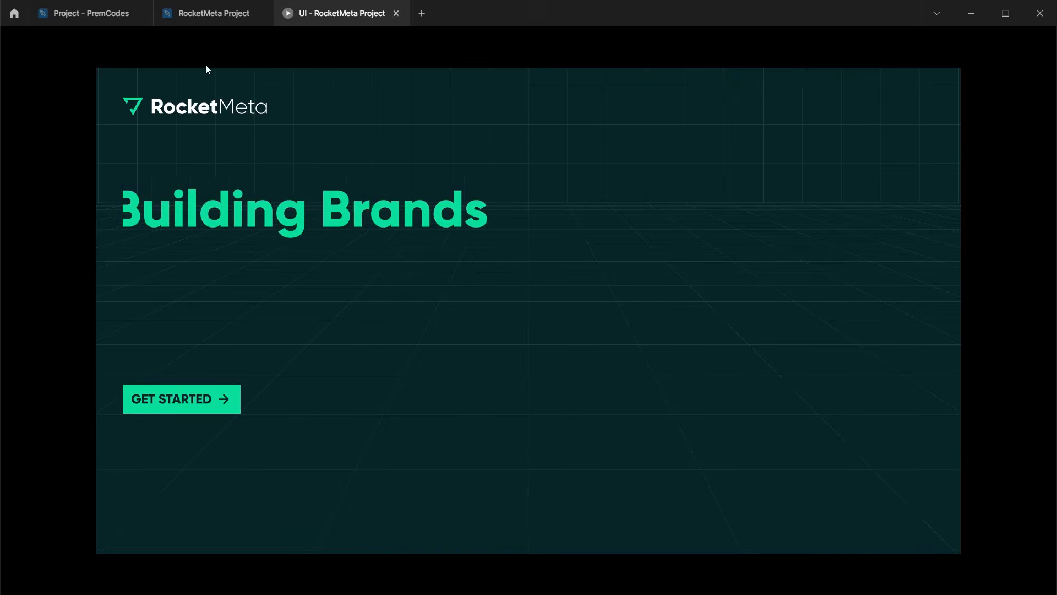
left_click(207, 12)
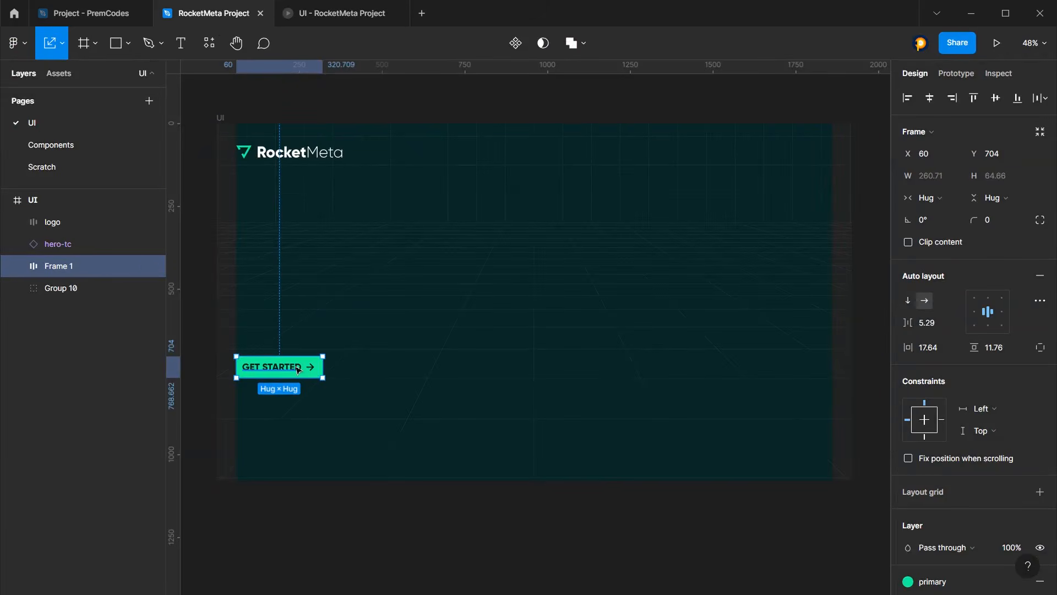
Rename the button's frame as btn
double_click(102, 274)
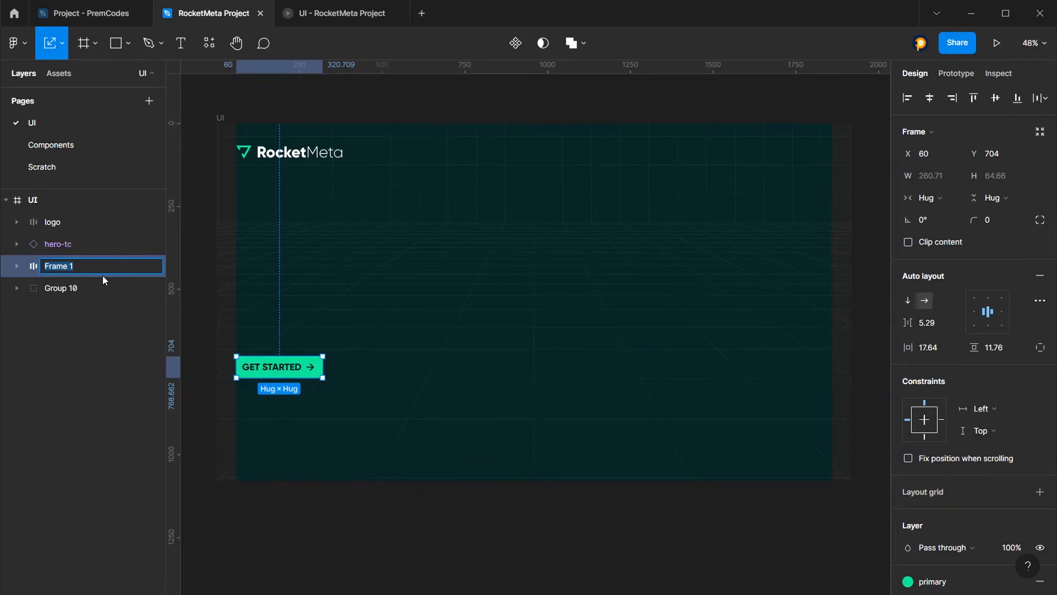
type("btn")
key("Return")
Cut btn out of the UI page, paste it into the Components frame, and place it below hero-tc at X 163, Y 1450
key("Escape")
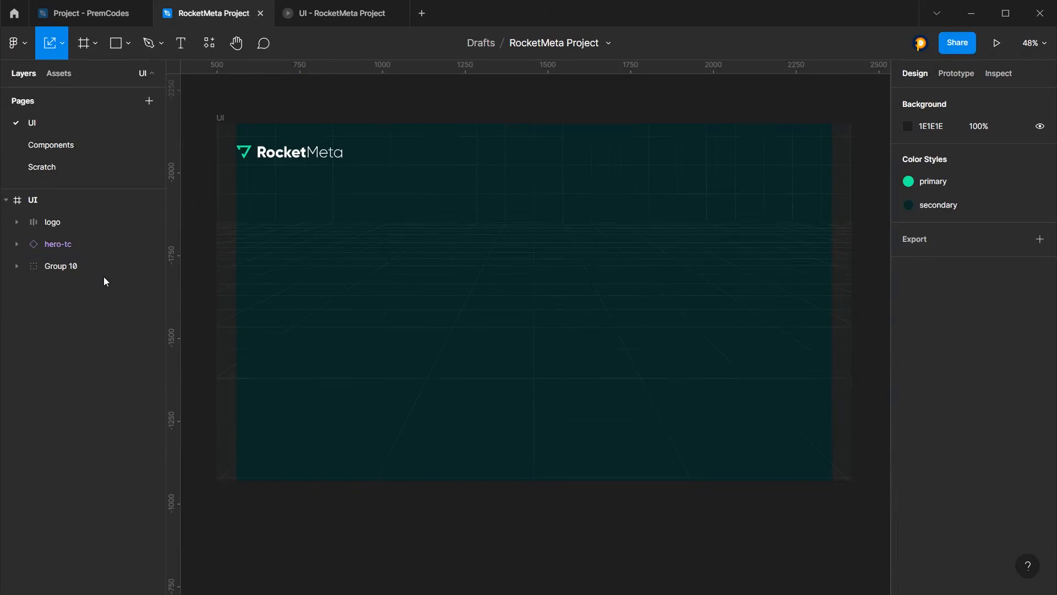
left_click(67, 147)
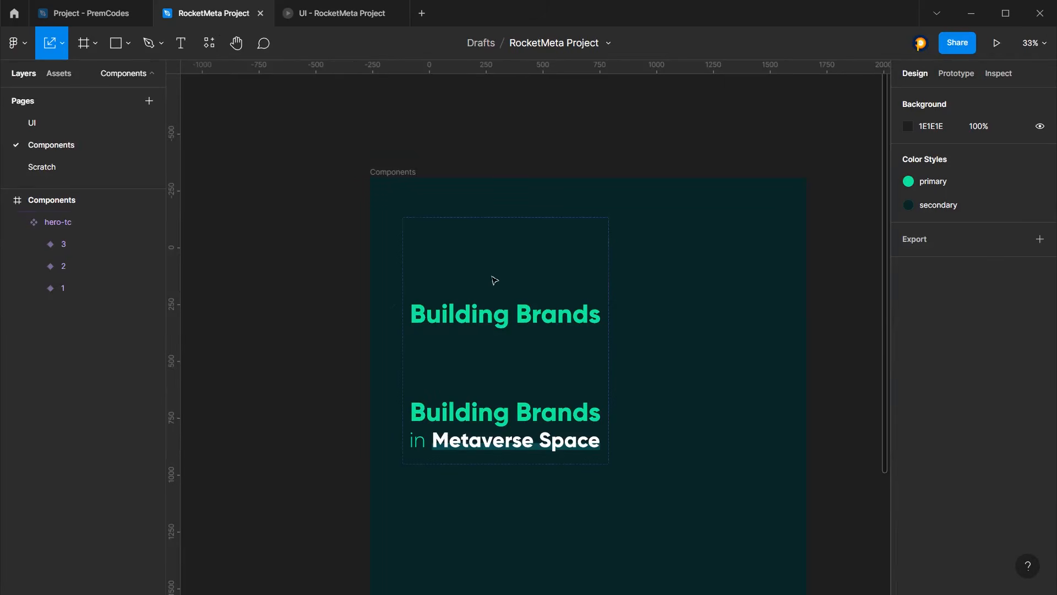
left_click(392, 172)
scroll(441, 303, "down", 5)
key("Escape")
key("ctrl+v")
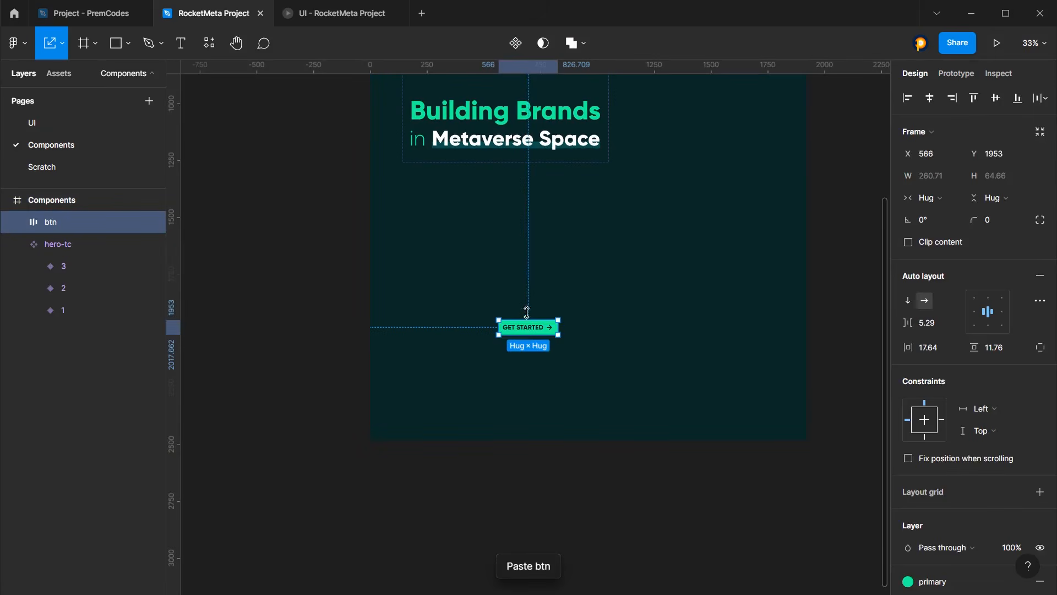
left_click_drag(527, 321, 441, 214)
scroll(438, 214, "up", 3)
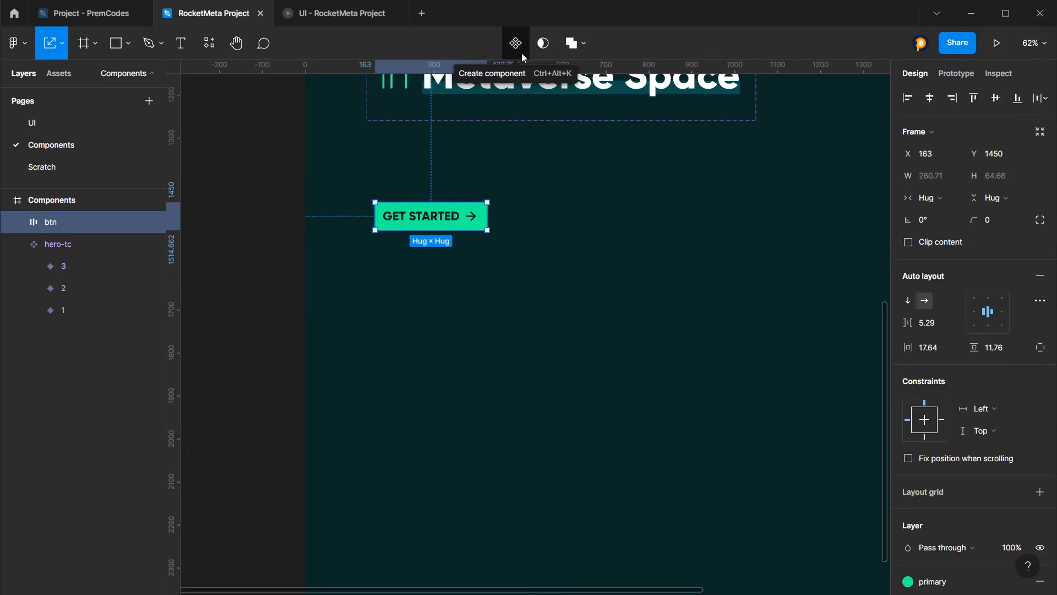
left_click_drag(450, 217, 451, 262, "alt")
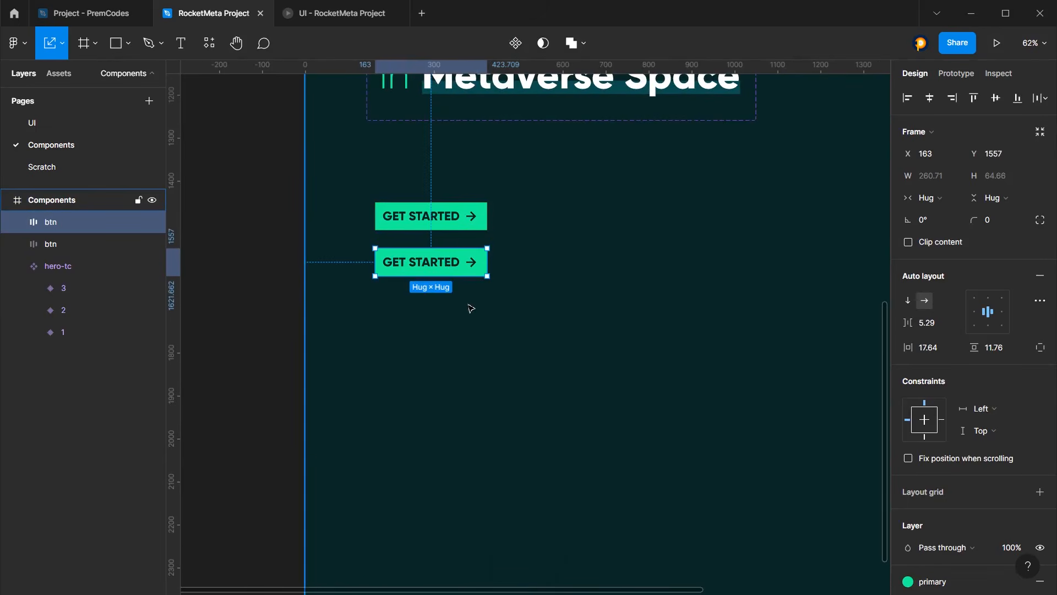
key("ctrl+z")
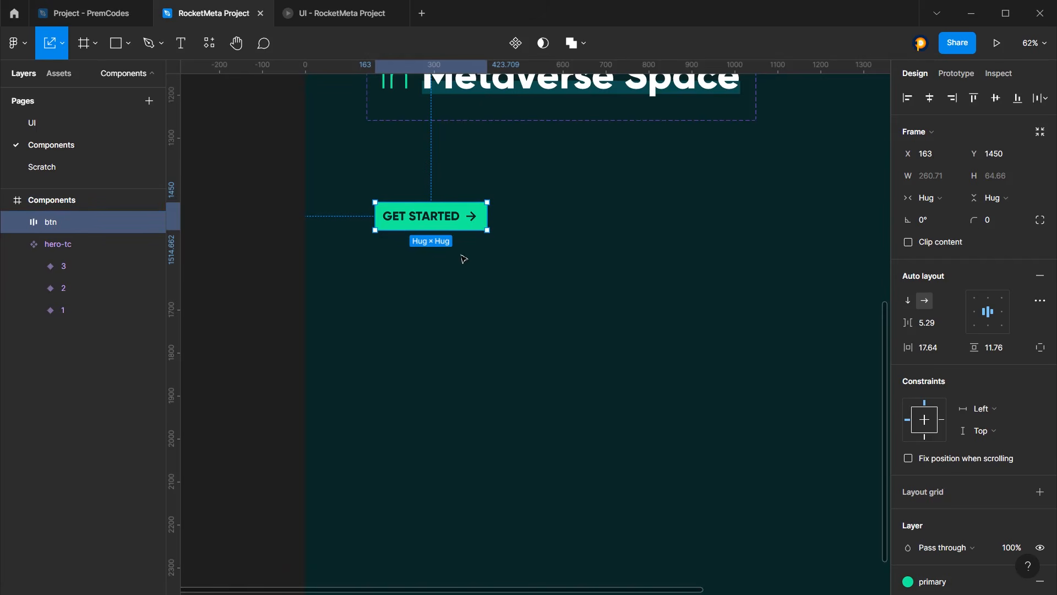
Wrap btn in a new frame of its own and enable Clip content on that frame
right_click(452, 223)
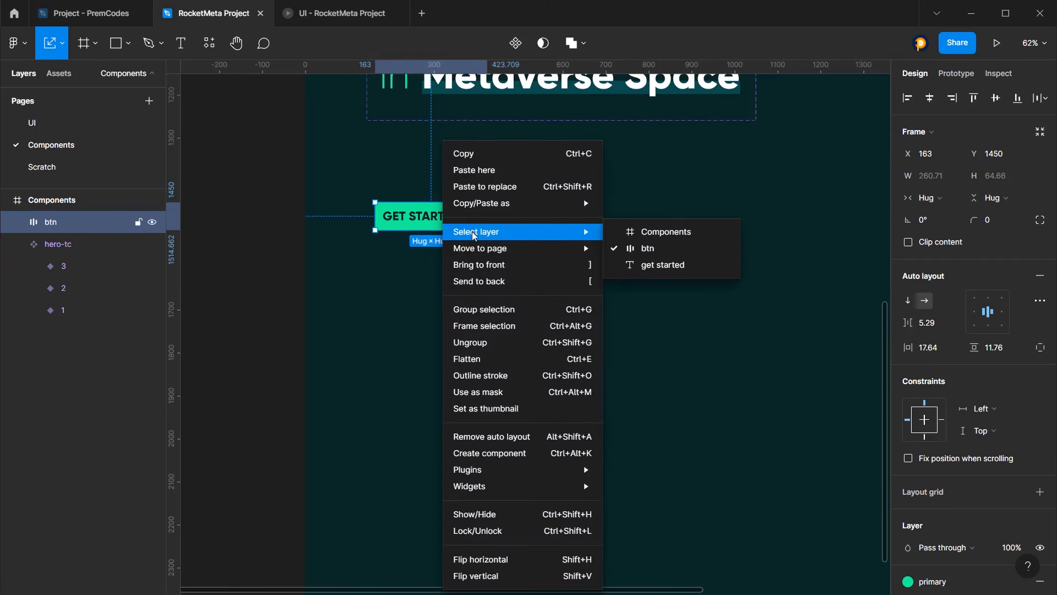
left_click(485, 325)
left_click(20, 220)
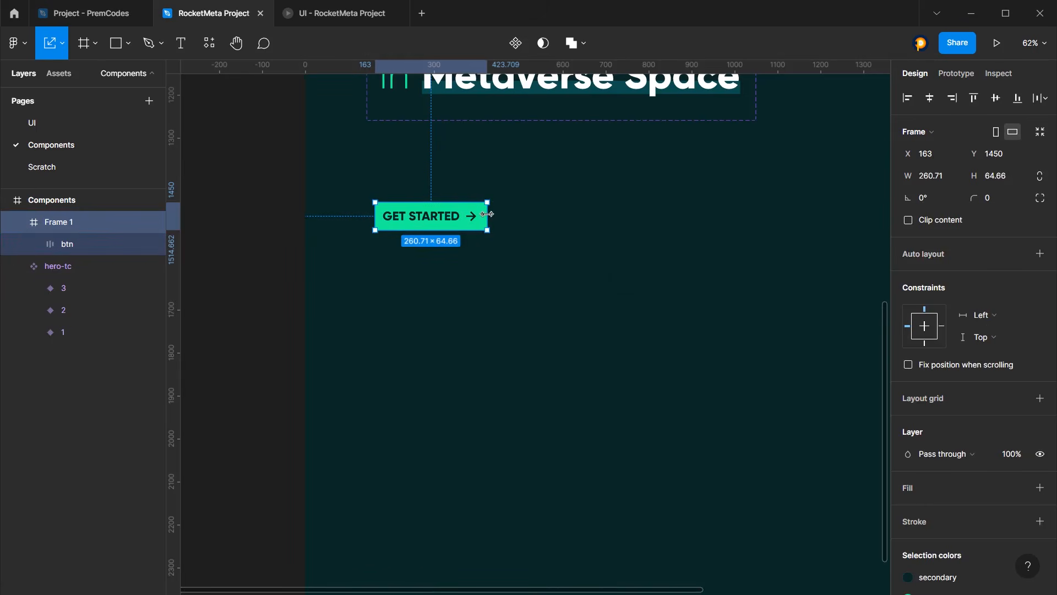
key("v")
mouse_move(487, 214)
left_mouse_down()
mouse_move(558, 215)
mouse_move(487, 215)
left_mouse_up()
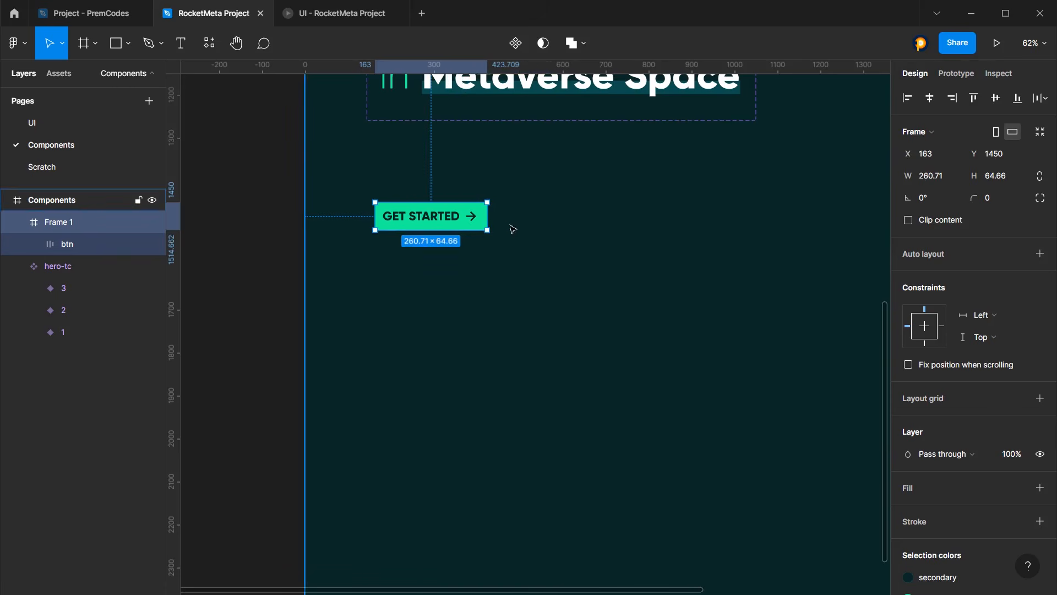
left_click(110, 244)
left_click(30, 226)
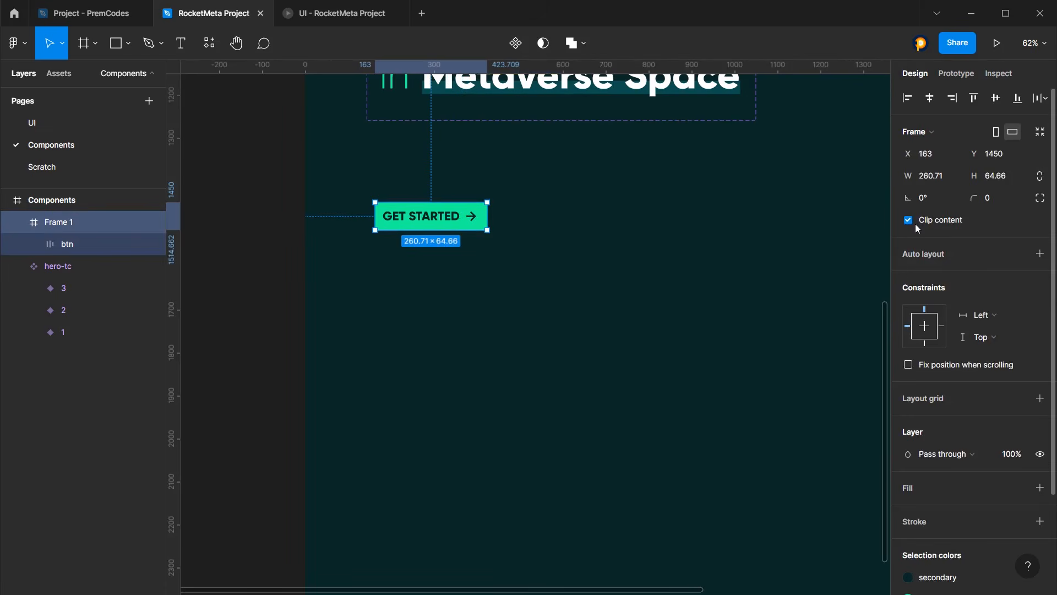
Move btn left inside its clipping frame to X -280, fully outside the frame's bounds
left_click(88, 249)
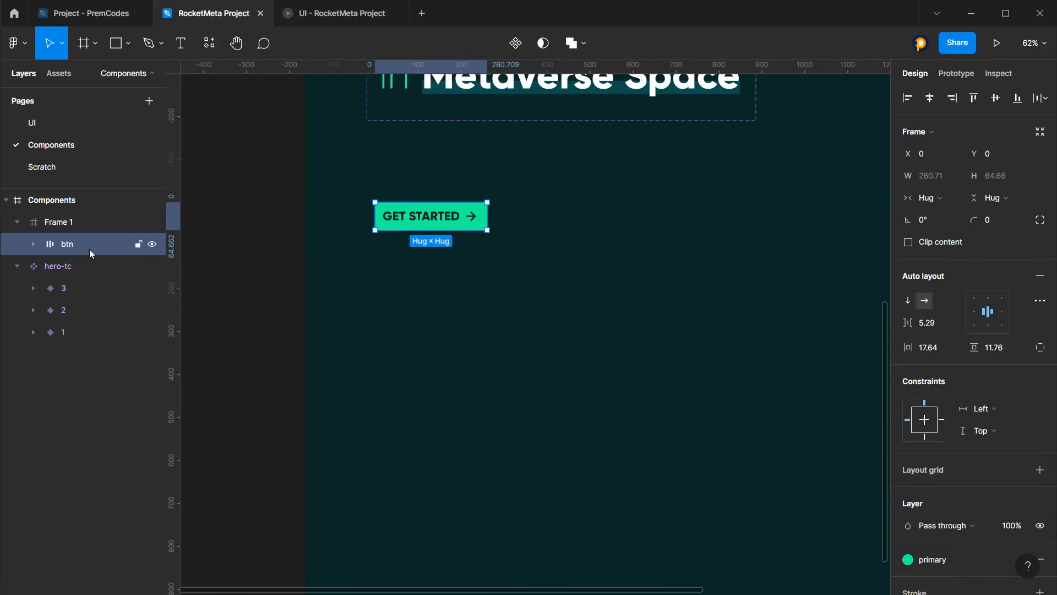
key("shift+Left")
key("shift+Left")
key("shift+Left")
key("shift+Left")
key("shift+Left")
key("shift+Left")
key("shift+Left")
key("shift+Left")
key("shift+Left")
key("shift+Left")
key("shift+Left")
key("shift+Left")
key("shift+Left")
key("shift+Left")
key("shift+Left")
key("shift+Left")
key("shift+Left")
key("shift+Left")
key("shift+Left")
key("shift+Left")
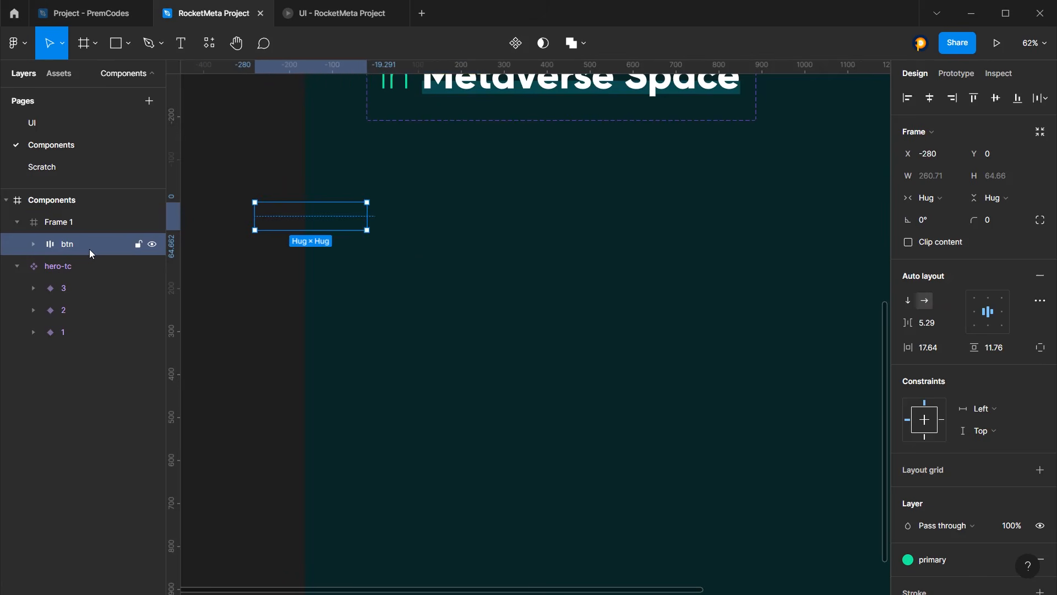
Rename the clipping frame around btn as btn-main
left_click(66, 223)
double_click(66, 223)
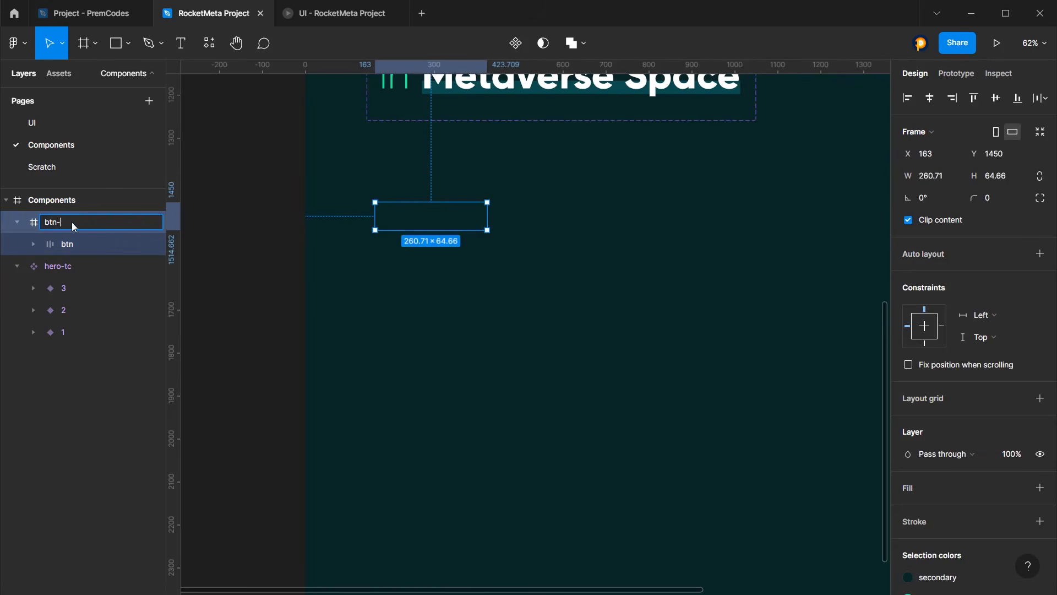
type("btn-main")
key("Return")
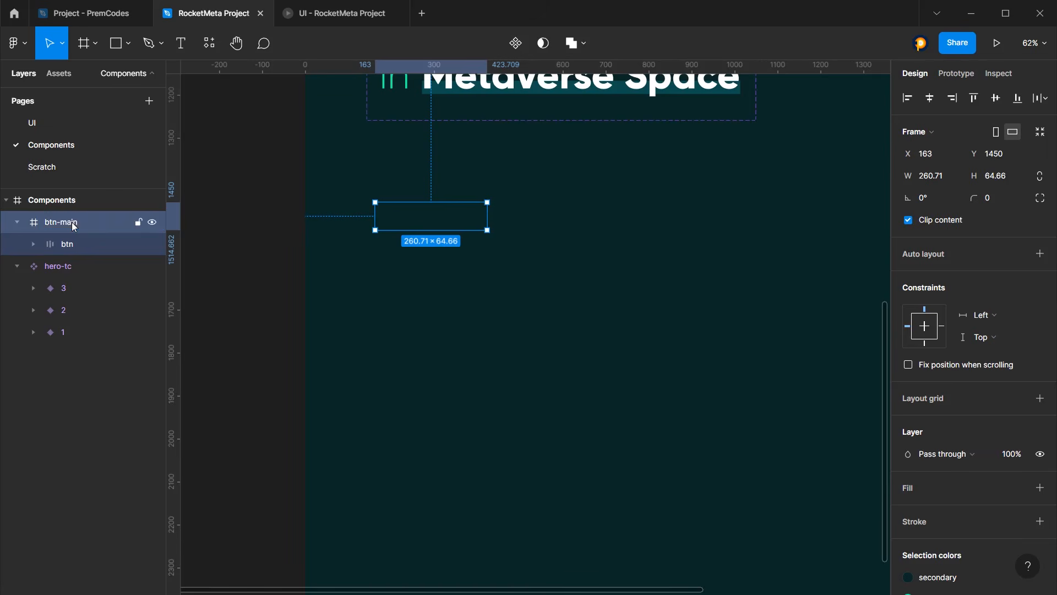
Duplicate btn-main straight below at Y 1601 and center btn horizontally inside the copy
left_click_drag(425, 217, 451, 284)
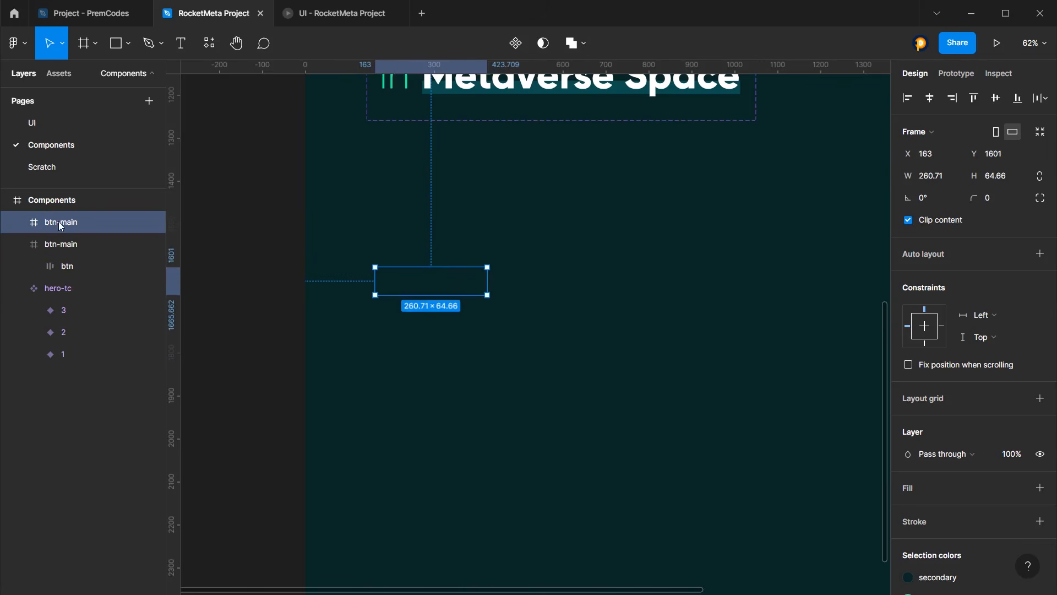
left_click(17, 223)
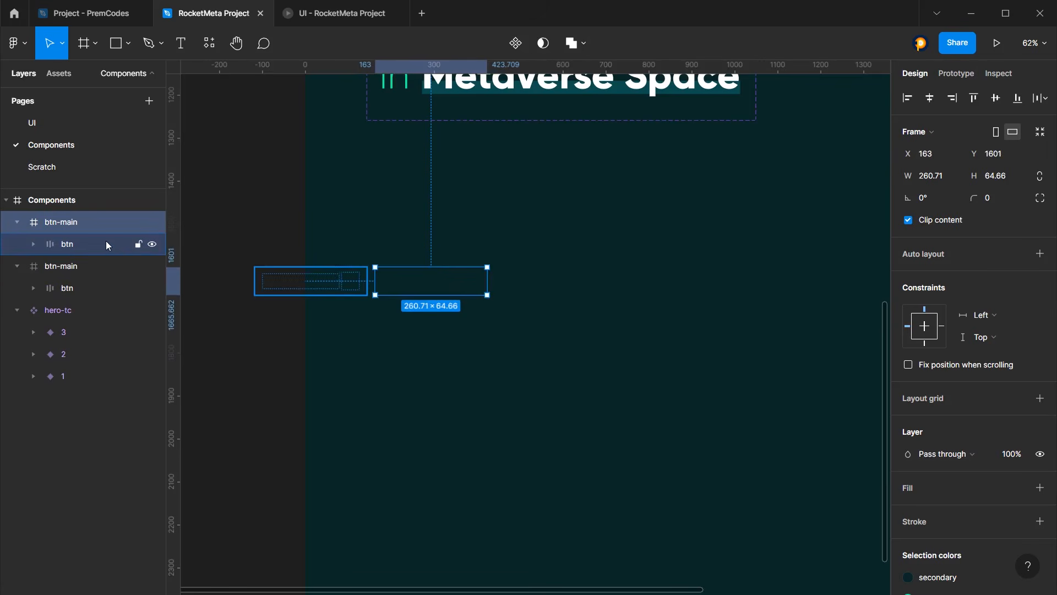
left_click(106, 242)
left_click(935, 102)
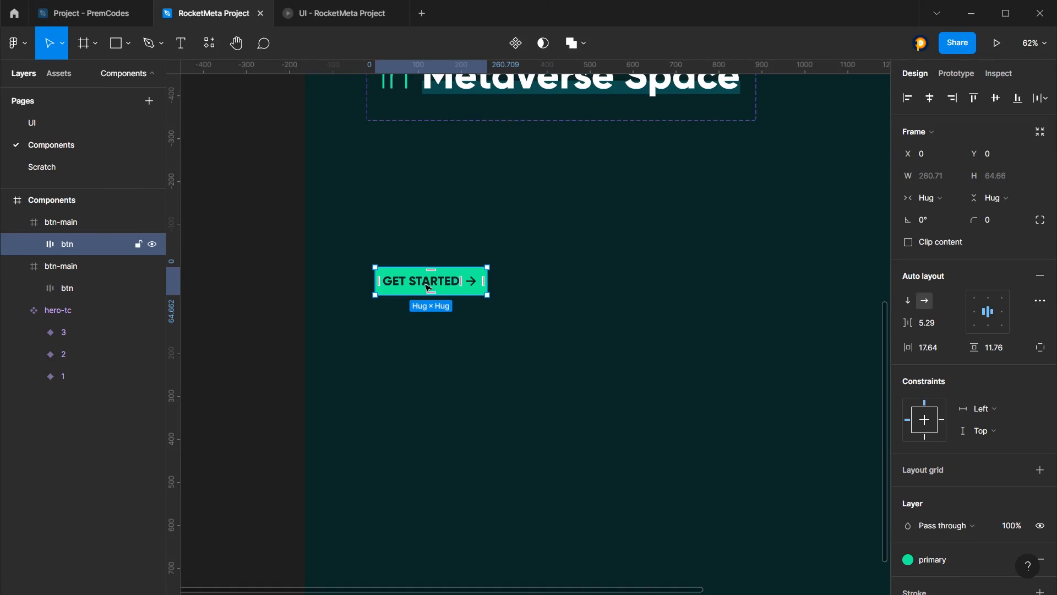
Duplicate the btn-main copy with the visible button straight below at Y 1713
left_click(19, 223)
left_click(81, 223)
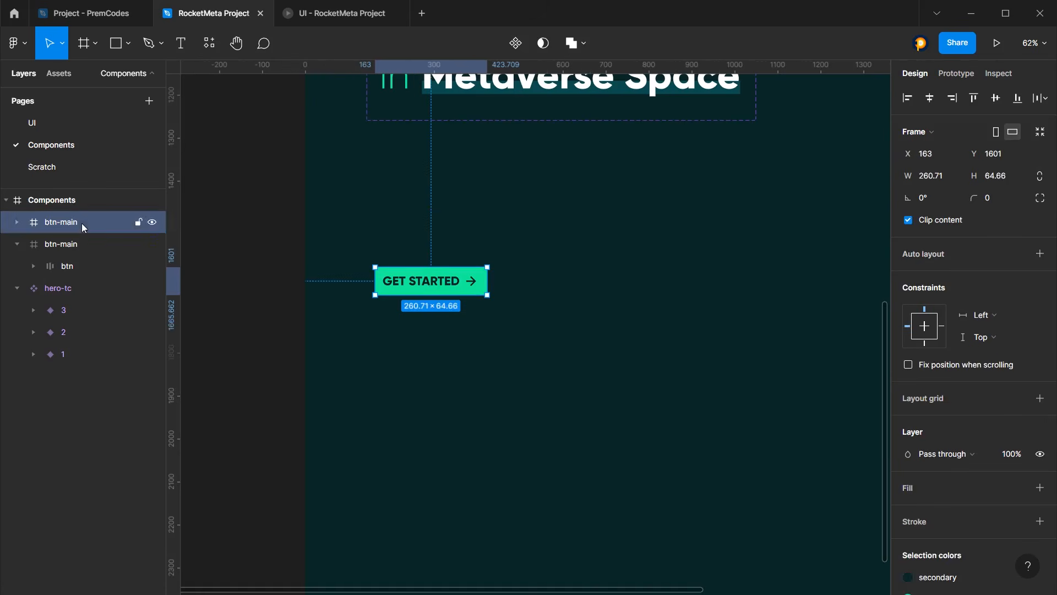
left_click_drag(465, 287, 460, 331)
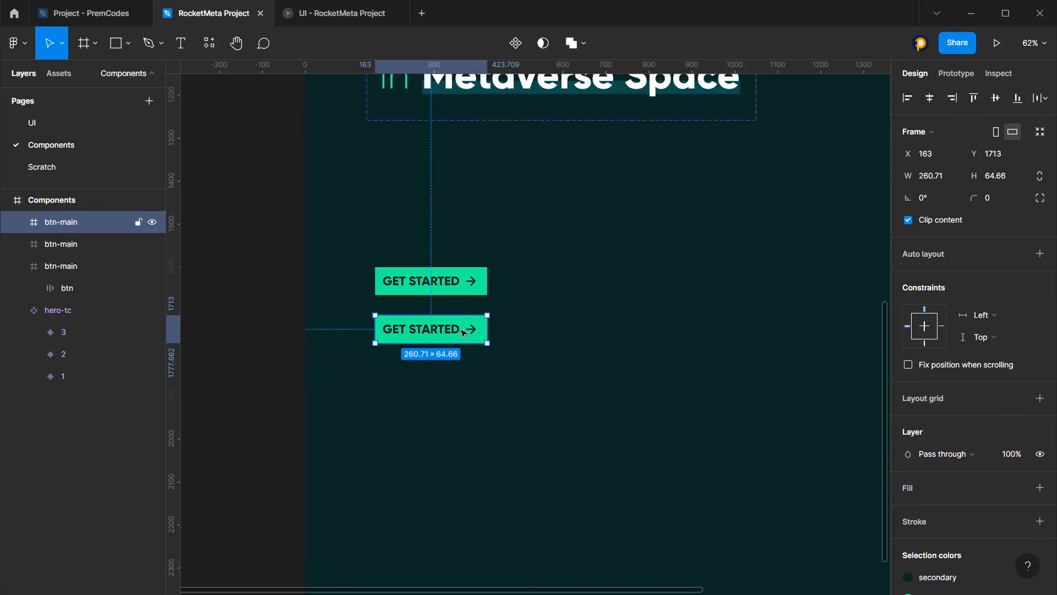
Try a different auto layout spacing between the text and arrow of the lowest button, and undo it
scroll(463, 333, "up", 5)
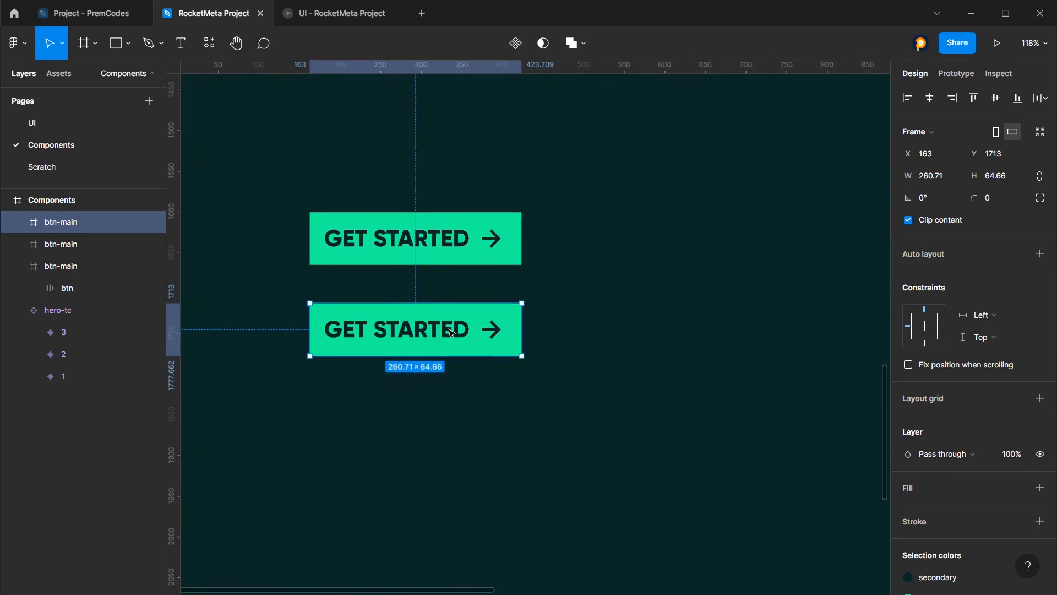
double_click(494, 329)
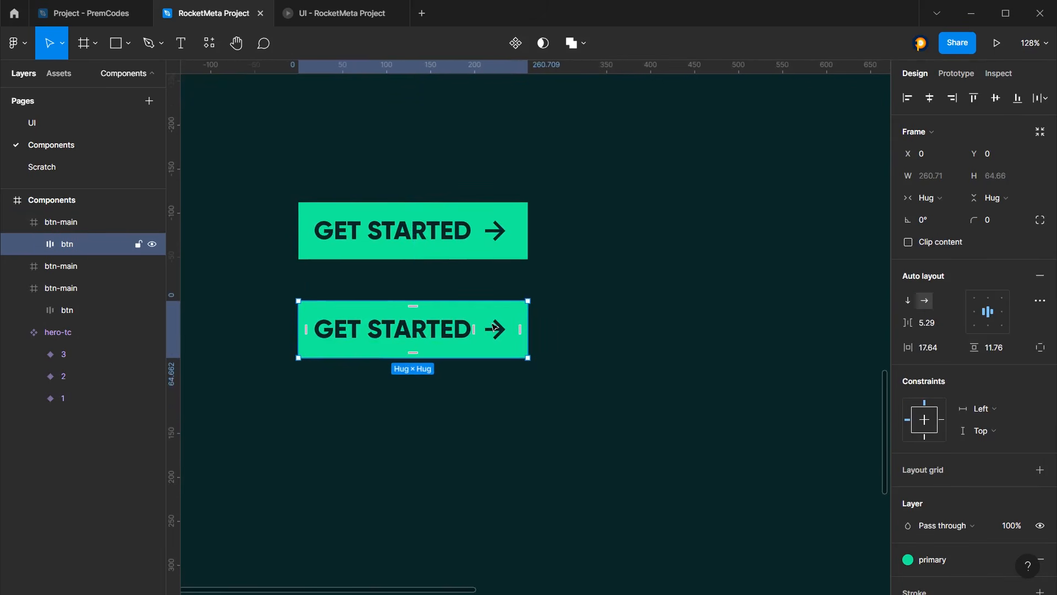
left_click_drag(905, 322, 915, 323)
key("ctrl+z")
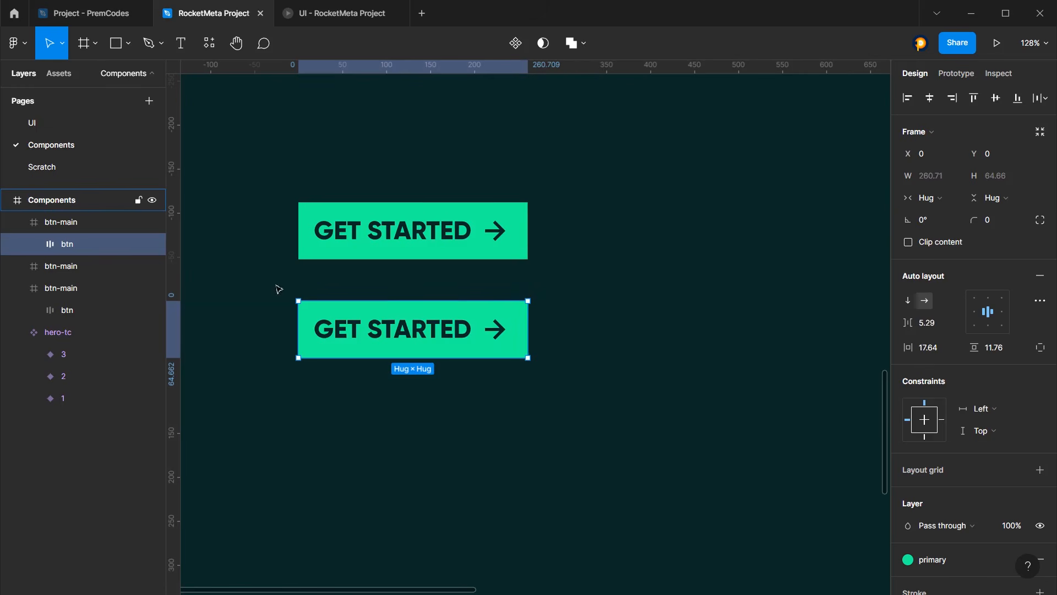
Leave content clipping off on the lowest btn-main and set the auto layout spacing of its btn to 32
left_click(67, 222)
left_click(908, 220)
left_click(909, 221)
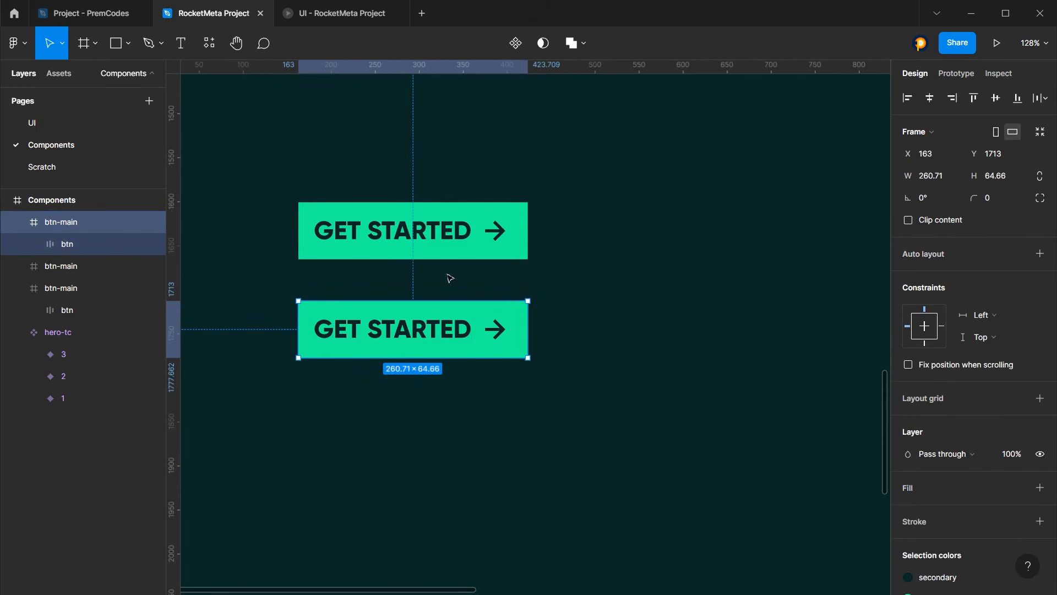
left_click(94, 243)
left_click_drag(910, 323, 949, 333)
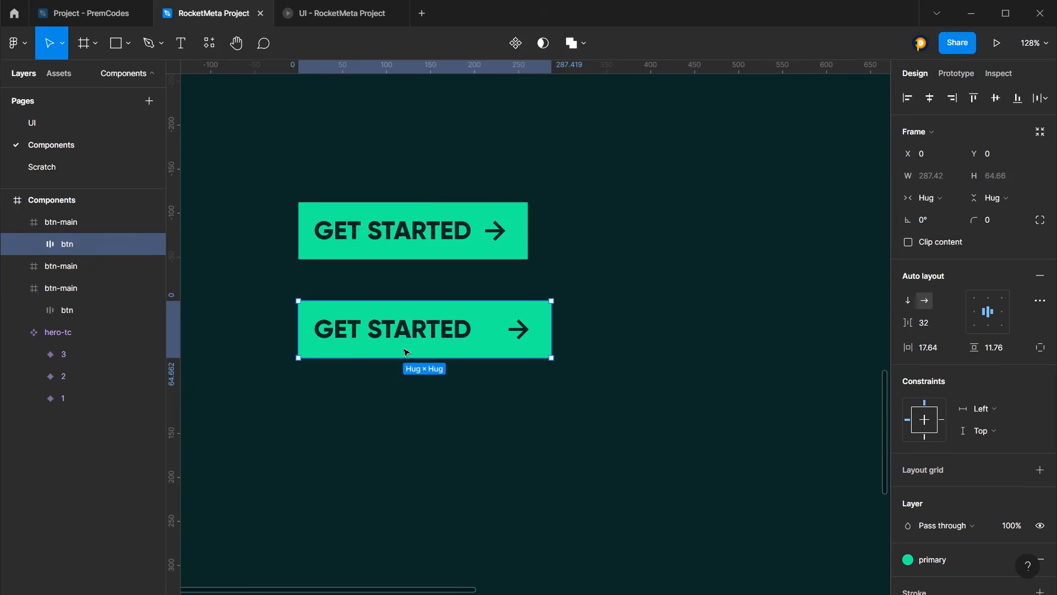
Duplicate the lowest btn-main straight below at Y 1804 and set the copy's btn spacing to 5.29, matching the top button
left_click(78, 223)
left_click_drag(429, 335, 434, 413)
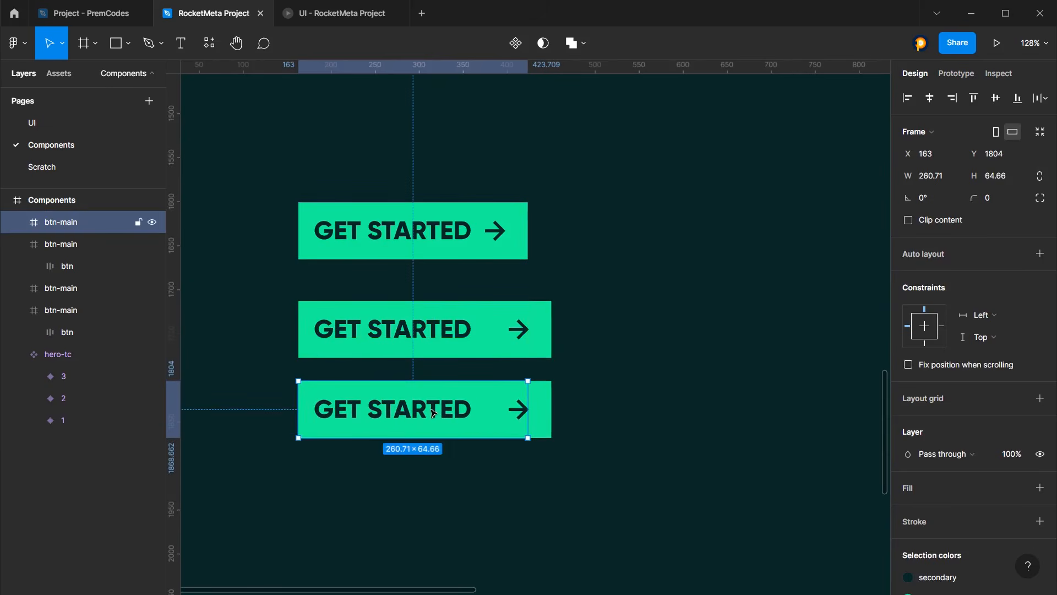
double_click(485, 414)
double_click(480, 235)
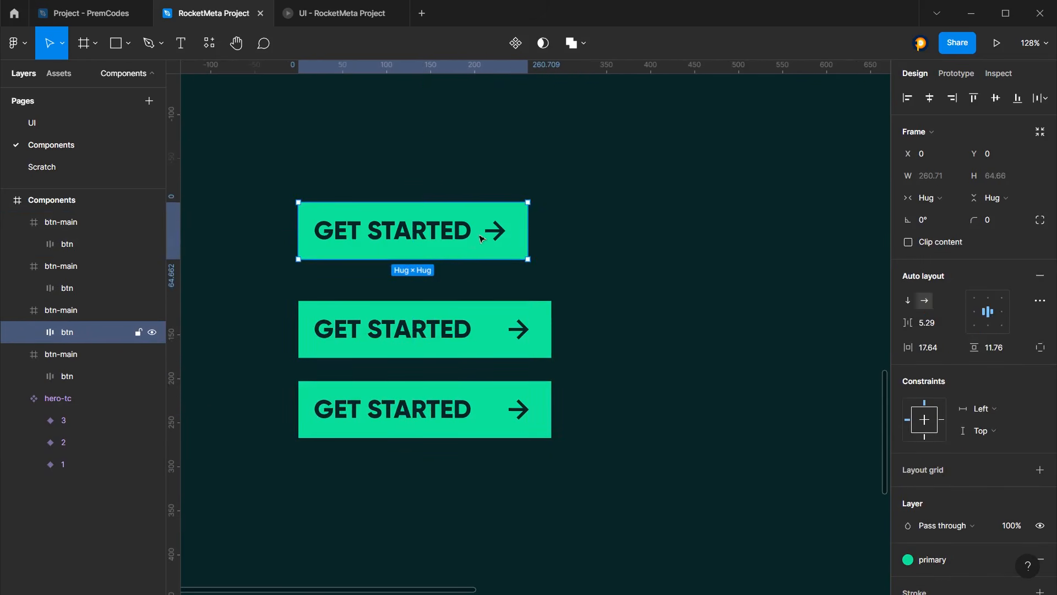
left_click(475, 232)
key("Escape")
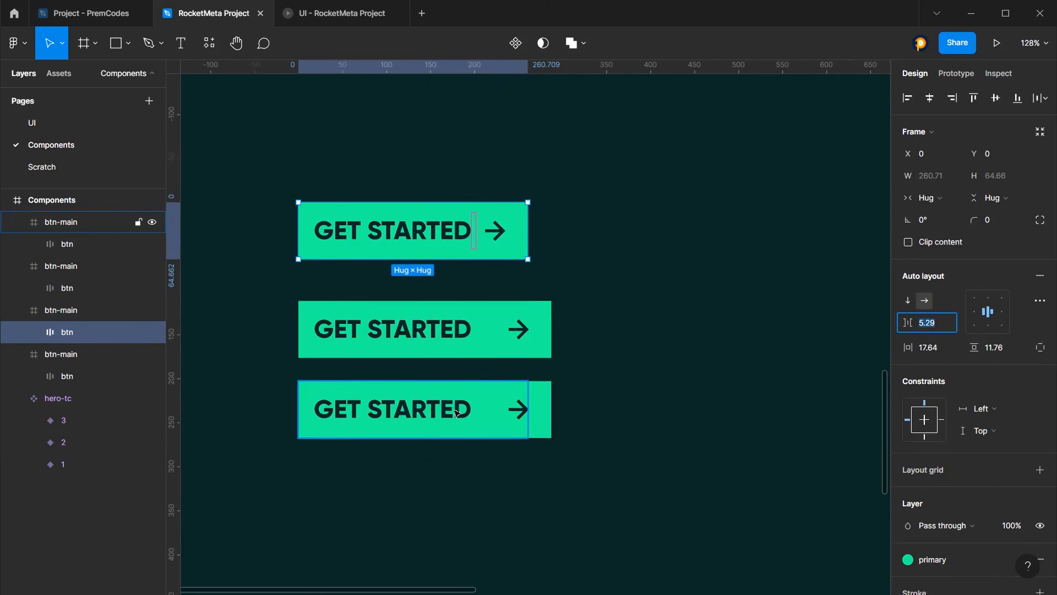
double_click(480, 414)
left_click(936, 321)
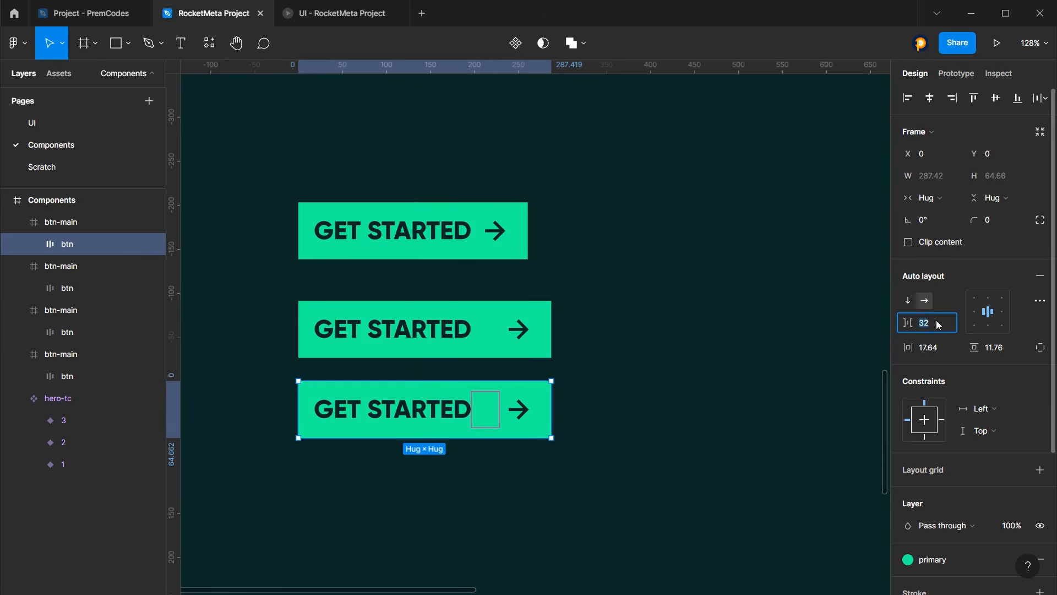
type("5.29")
key("Return")
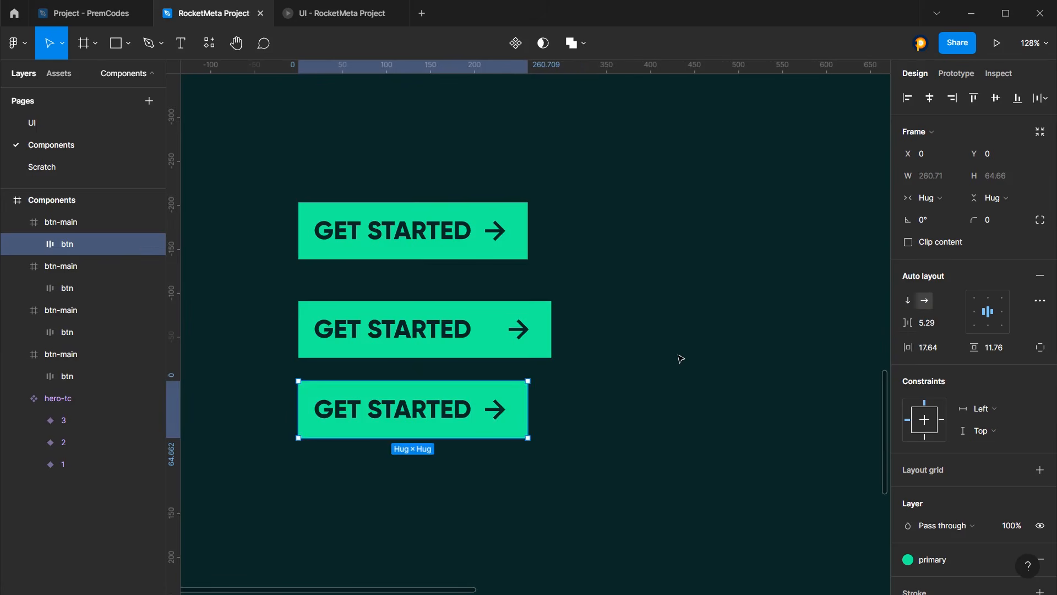
left_click(681, 358)
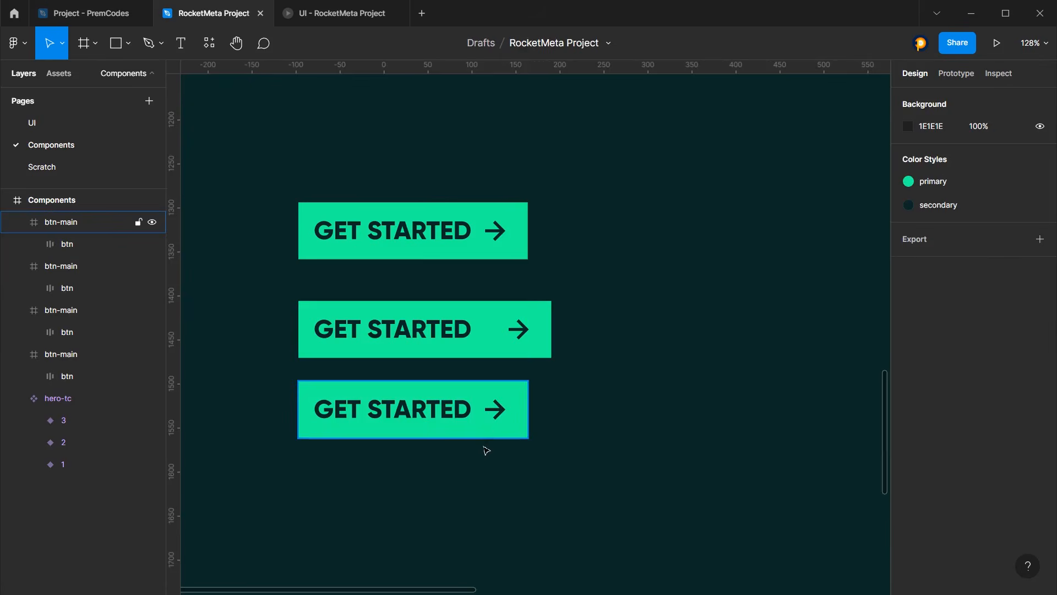
scroll(560, 439, "down", 3)
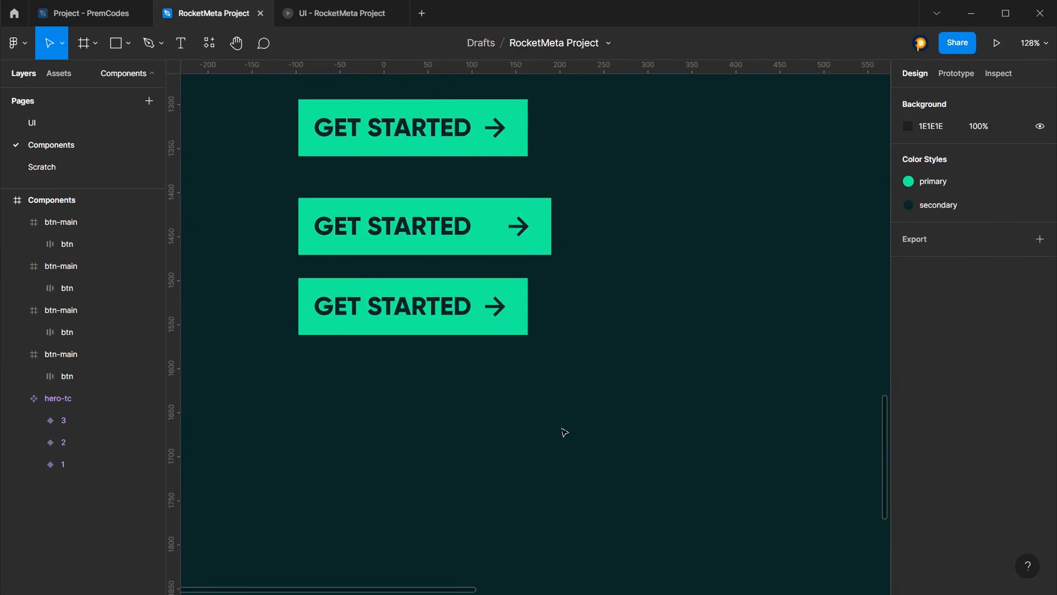
scroll(550, 424, "down", 4)
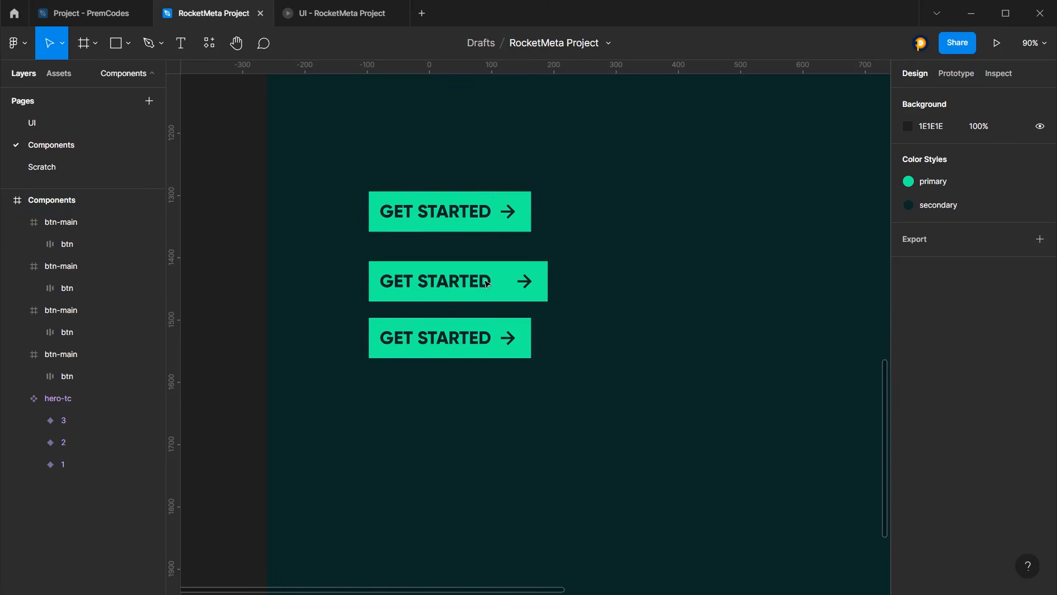
scroll(490, 284, "down", 3)
scroll(500, 248, "up", 4)
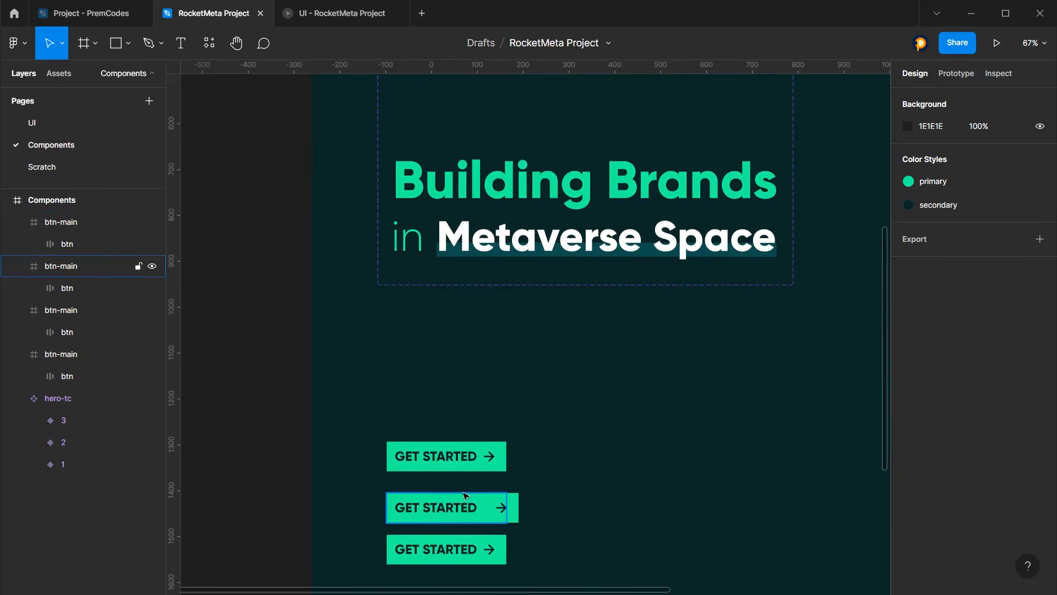
left_click(61, 222)
left_click(71, 354, "shift")
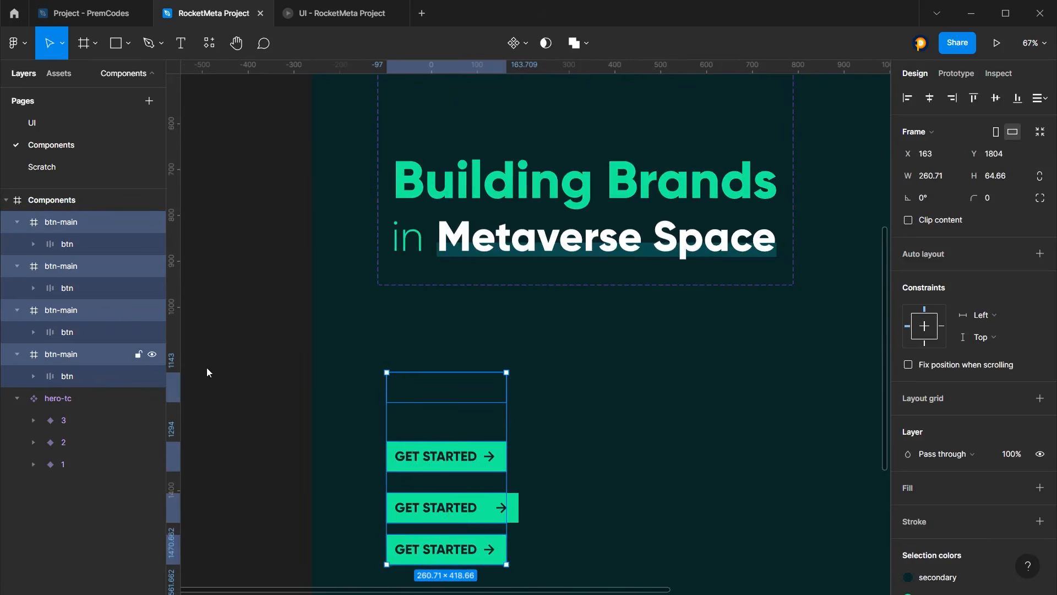
left_click(309, 347)
scroll(337, 329, "down", 5)
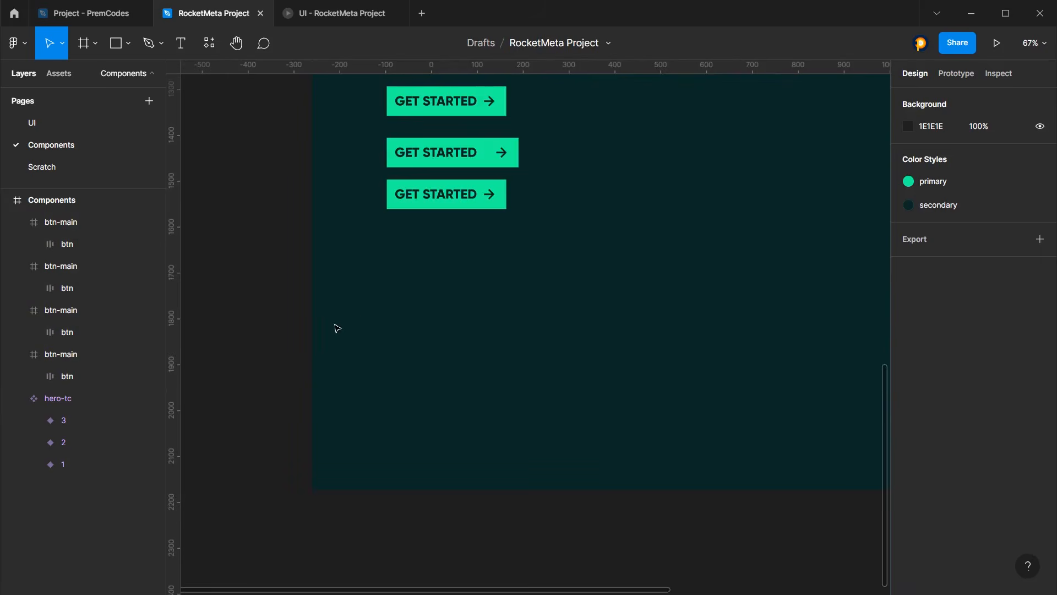
scroll(470, 238, "up", 1)
Duplicate the lowest btn-main straight below at Y 1887
left_click(471, 223)
scroll(483, 201, "up", 3)
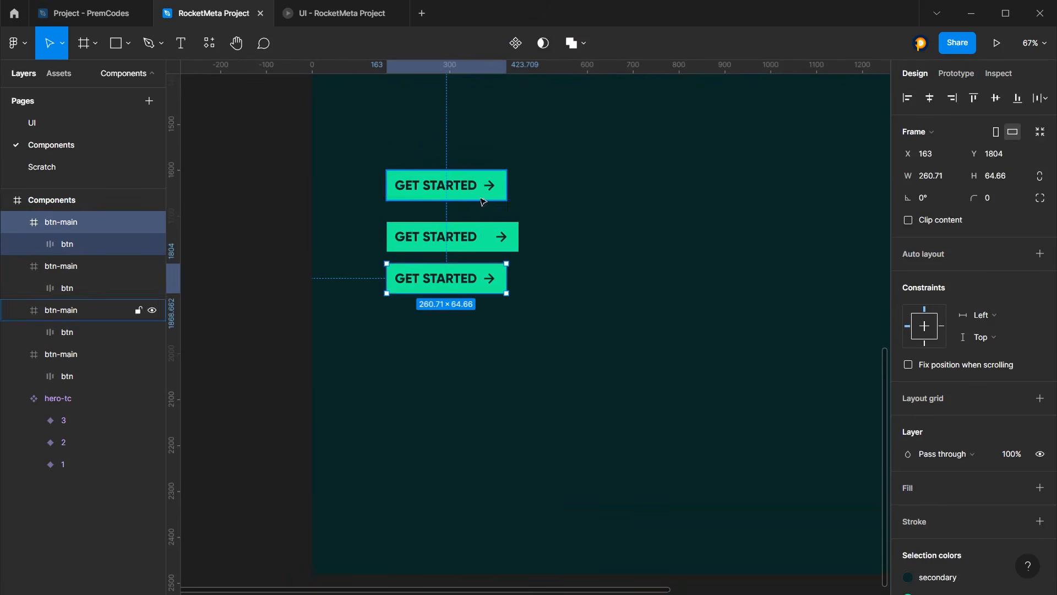
left_click_drag(466, 277, 475, 300)
Add a drop shadow to the new btn-main copy and sample the green 1AF89B at 100% as its color
scroll(949, 350, "down", 3)
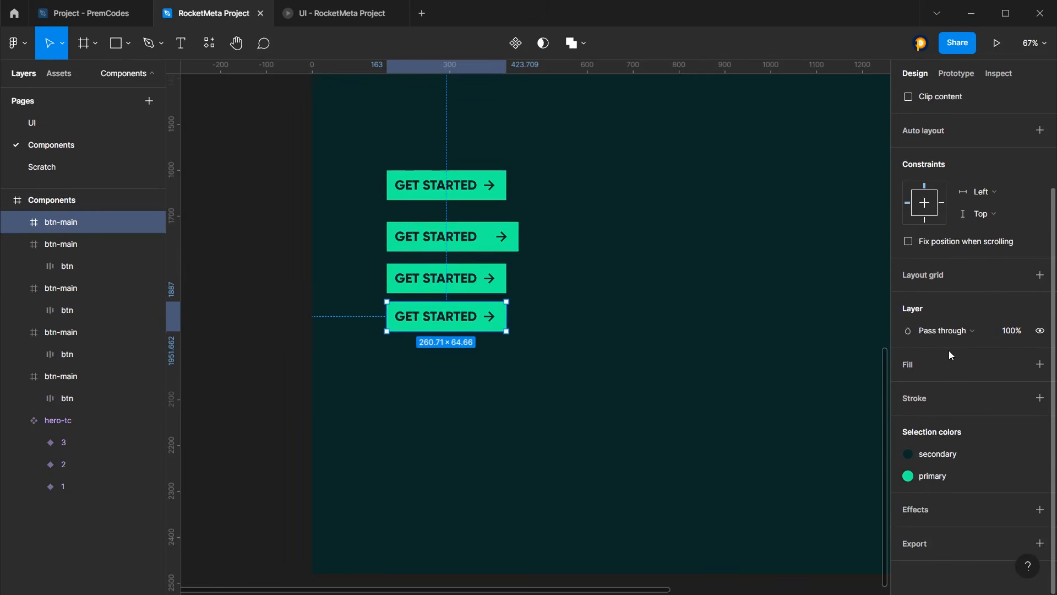
scroll(943, 339, "up", 3)
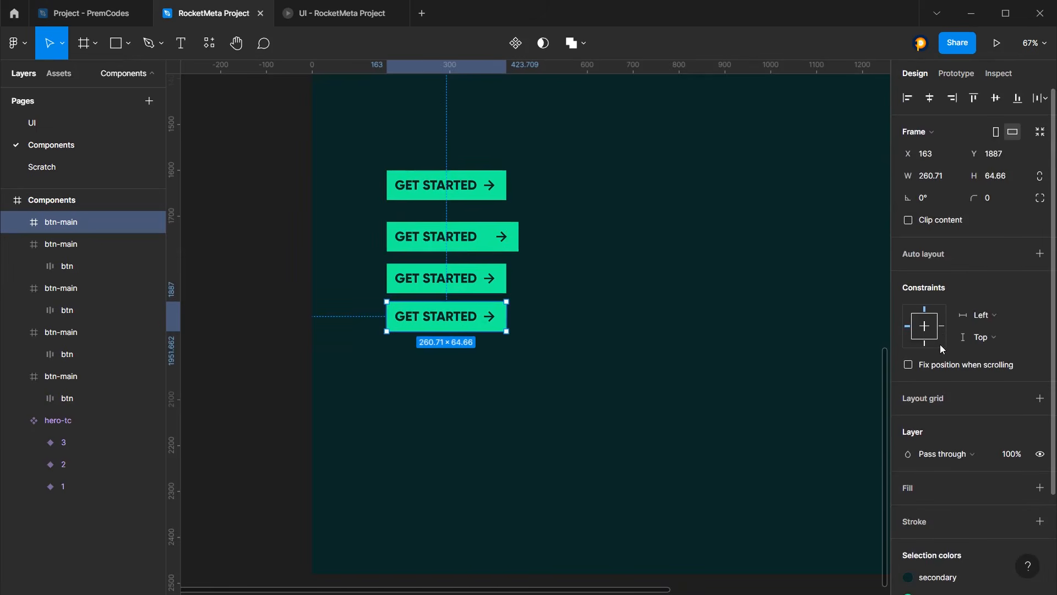
scroll(939, 348, "down", 3)
left_click(913, 518)
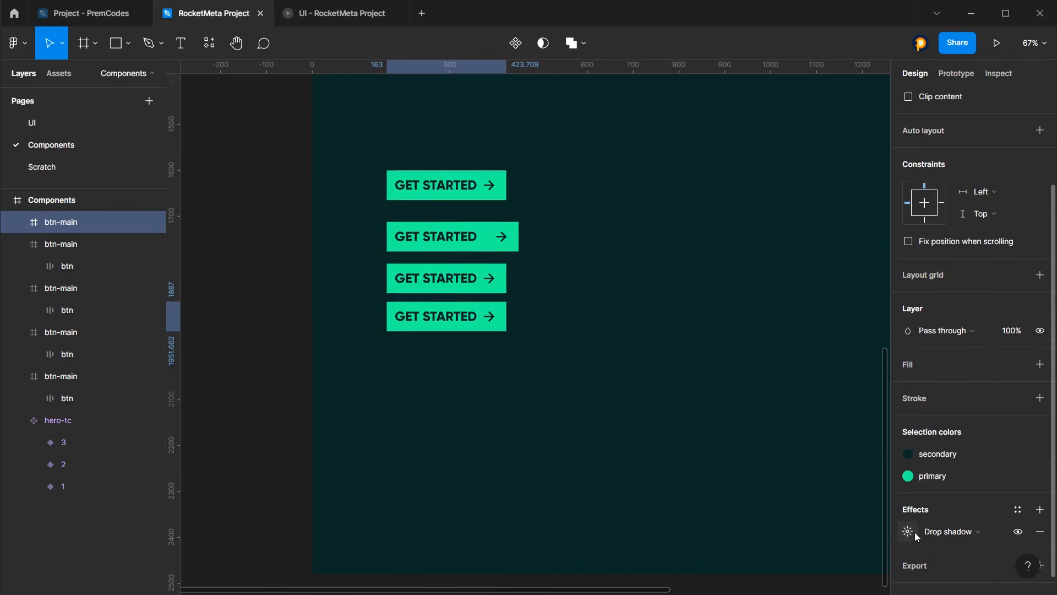
left_click(909, 532)
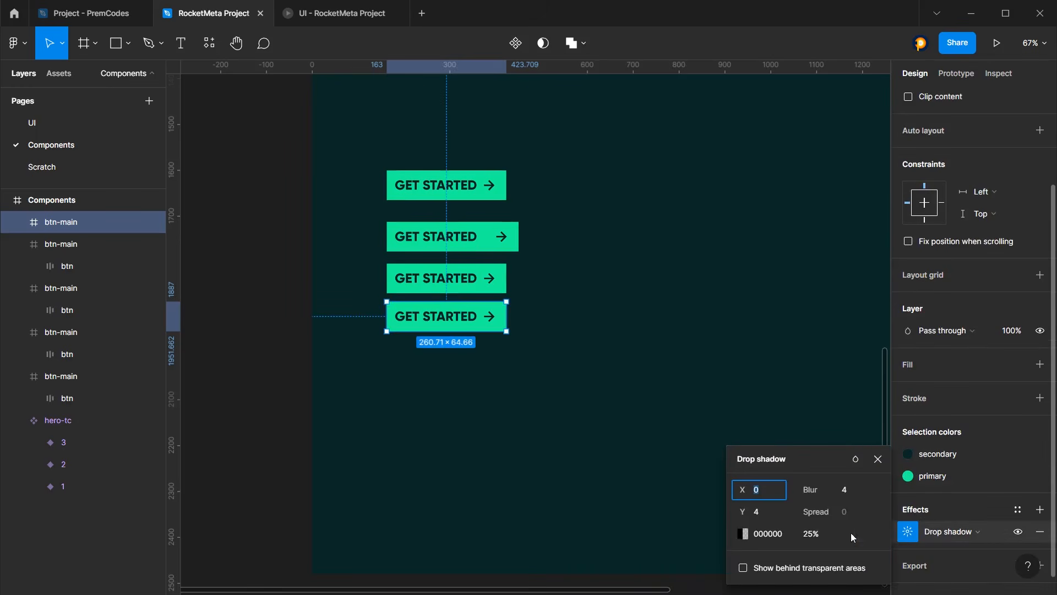
left_click(743, 533)
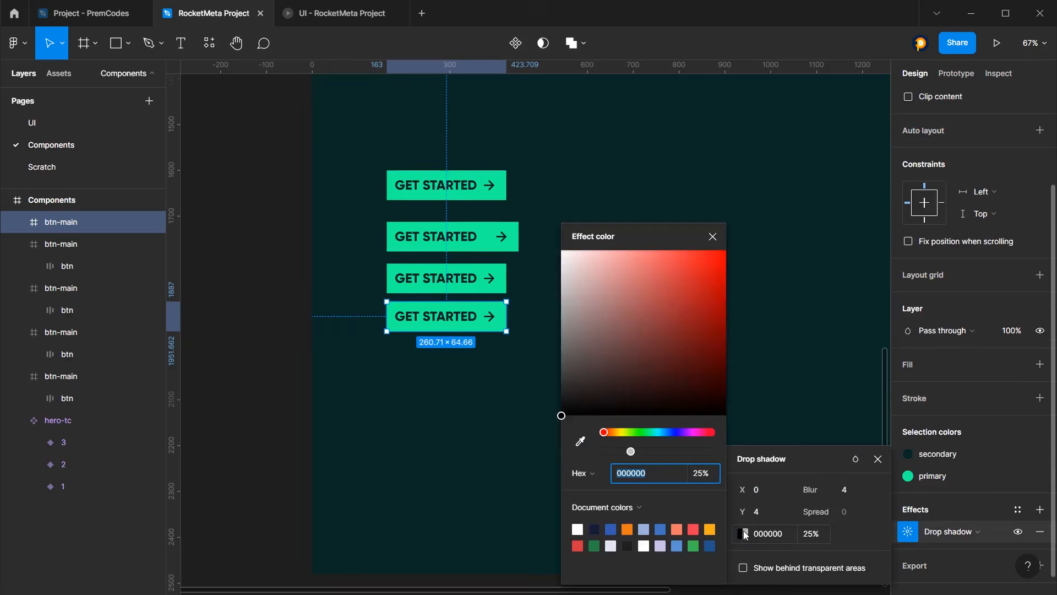
left_click(579, 438)
left_click(826, 118)
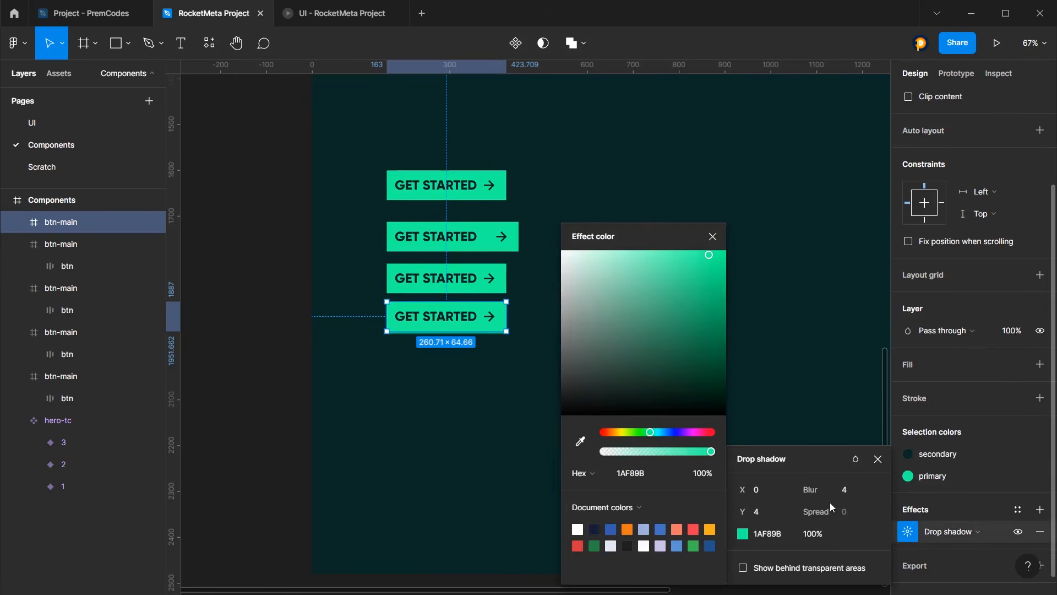
Set the drop shadow's blur to 37 and its Y offset to 10
left_click_drag(804, 490, 858, 493)
left_click_drag(736, 510, 746, 519)
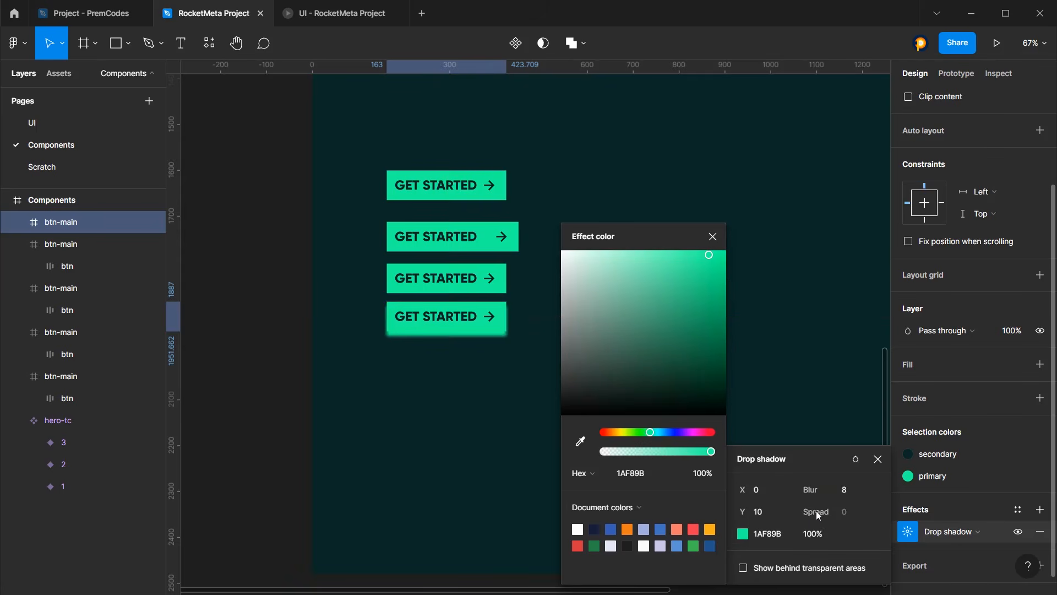
left_click_drag(809, 490, 159, 452)
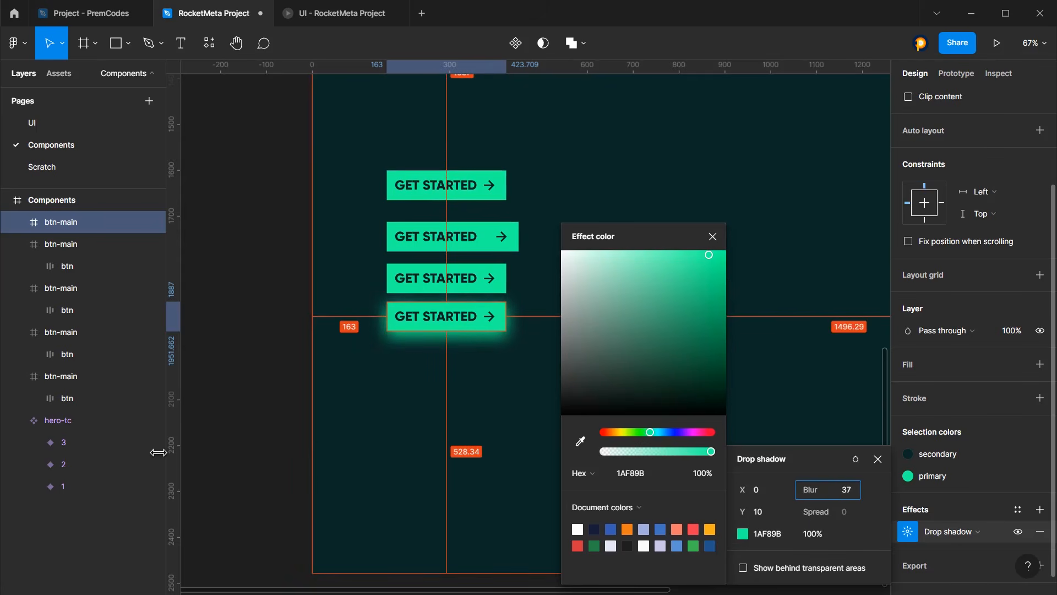
Try drop shadow opacities of 10% and 50%, and settle on 30%
left_click(813, 533)
type("10")
key("Return")
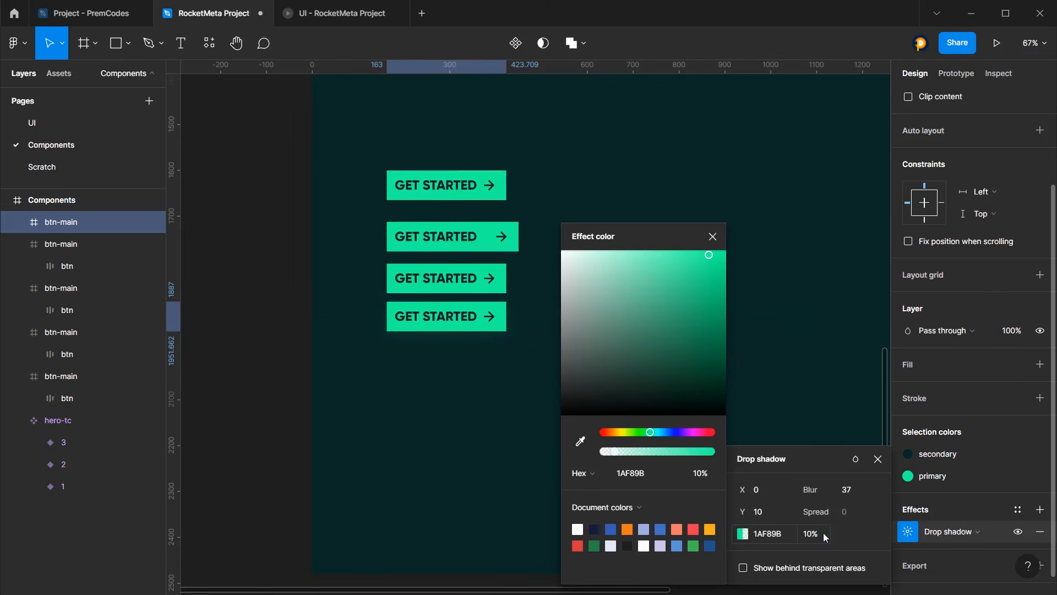
left_click(823, 533)
type("50")
key("Return")
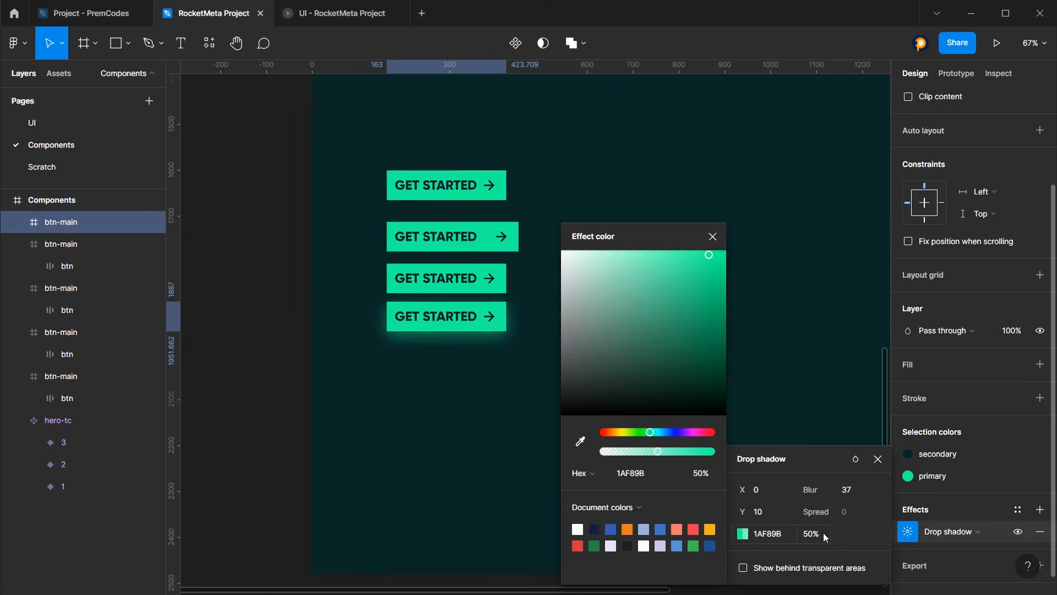
left_click(823, 533)
type("30")
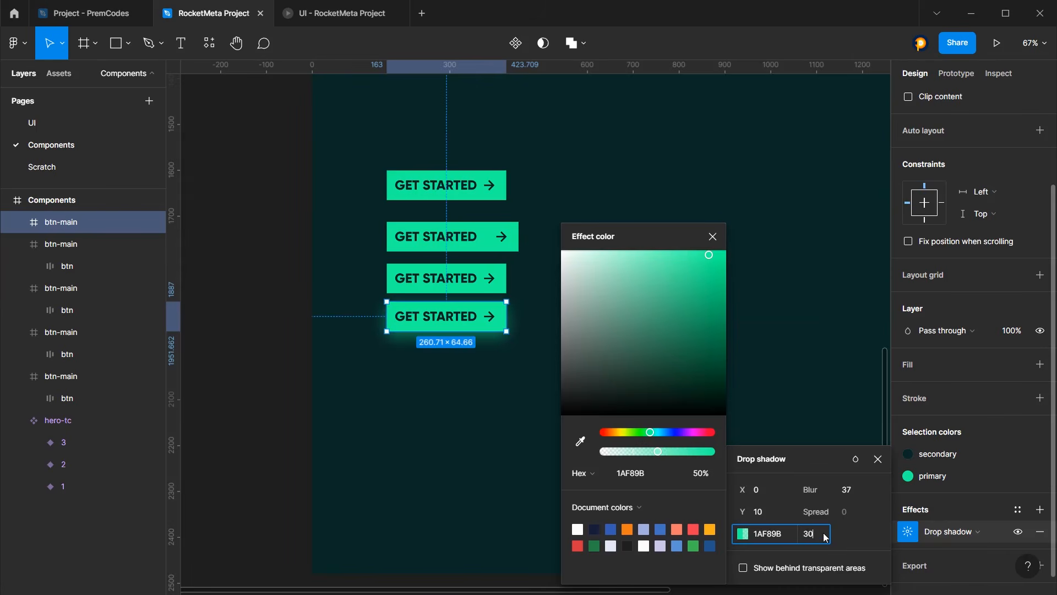
key("Return")
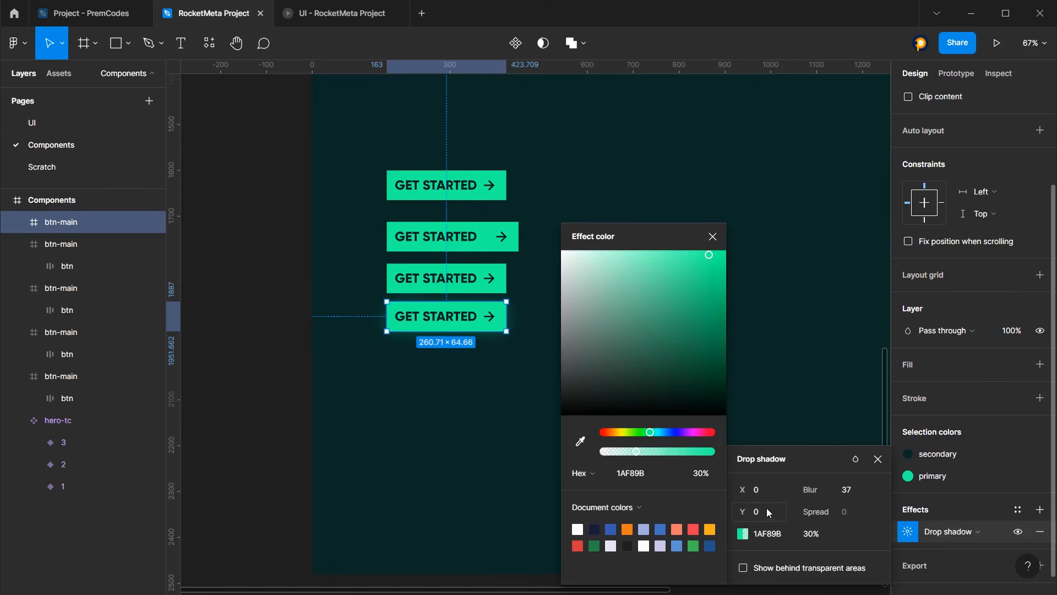
Set the drop shadow's Y offset to 20 and blur to 47, and close the effect settings
type("40")
key("Return")
left_click_drag(798, 533, 769, 533)
left_click_drag(809, 489, 936, 509)
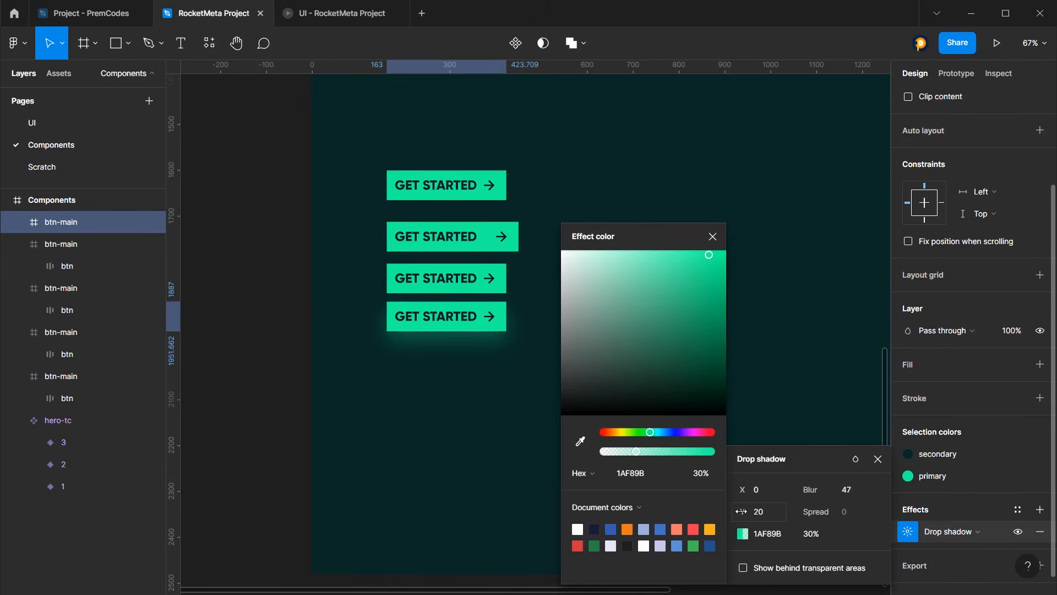
left_click(727, 424)
left_click(622, 369)
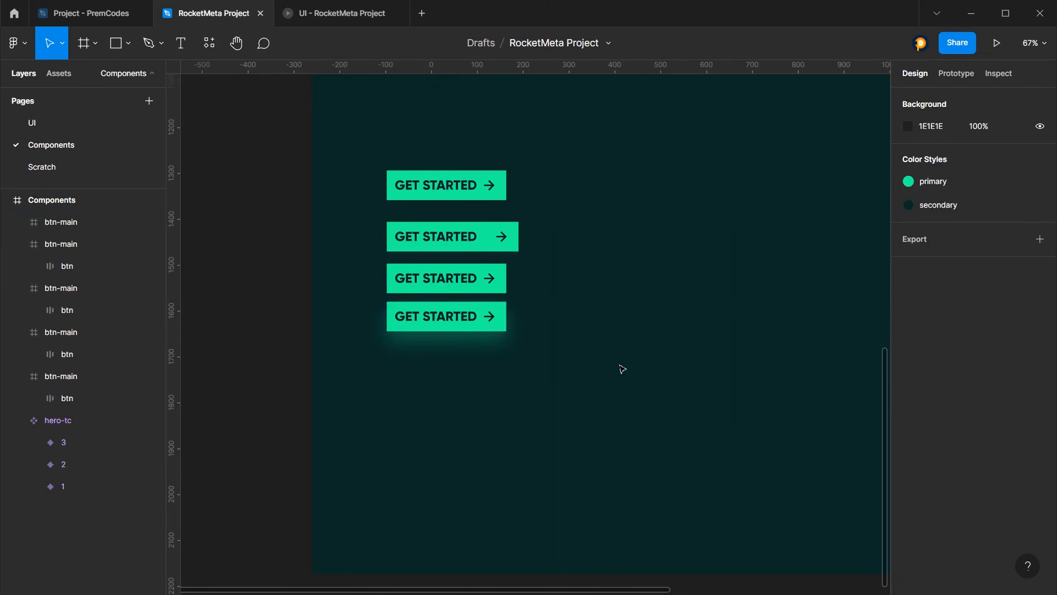
Add a stroke to the btn inside the lowest btn-main, and try removing its fill before undoing that removal
left_click(485, 315)
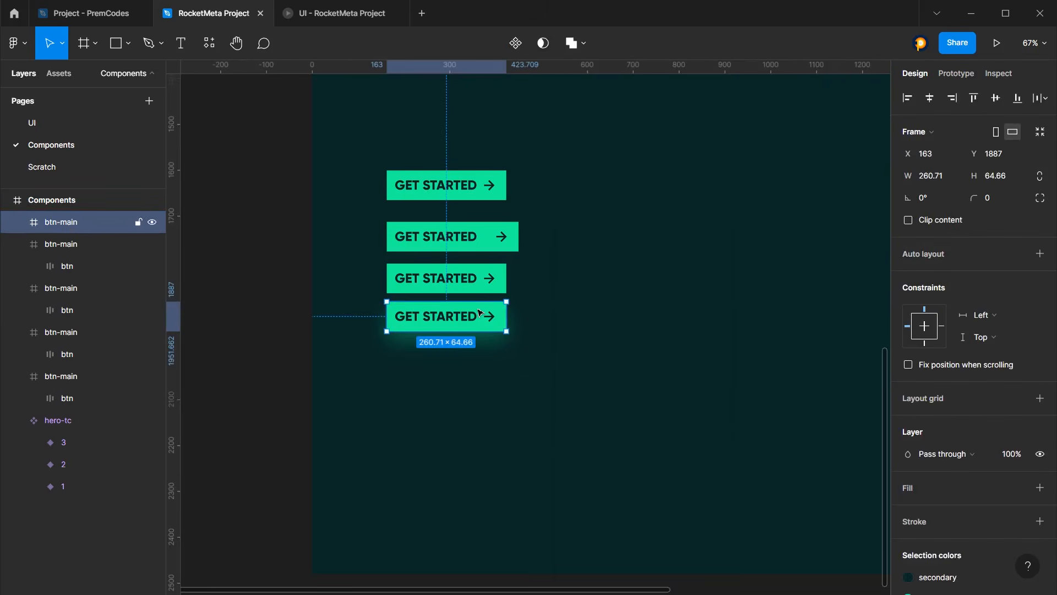
left_click(580, 312)
left_click(483, 315)
scroll(990, 447, "down", 3)
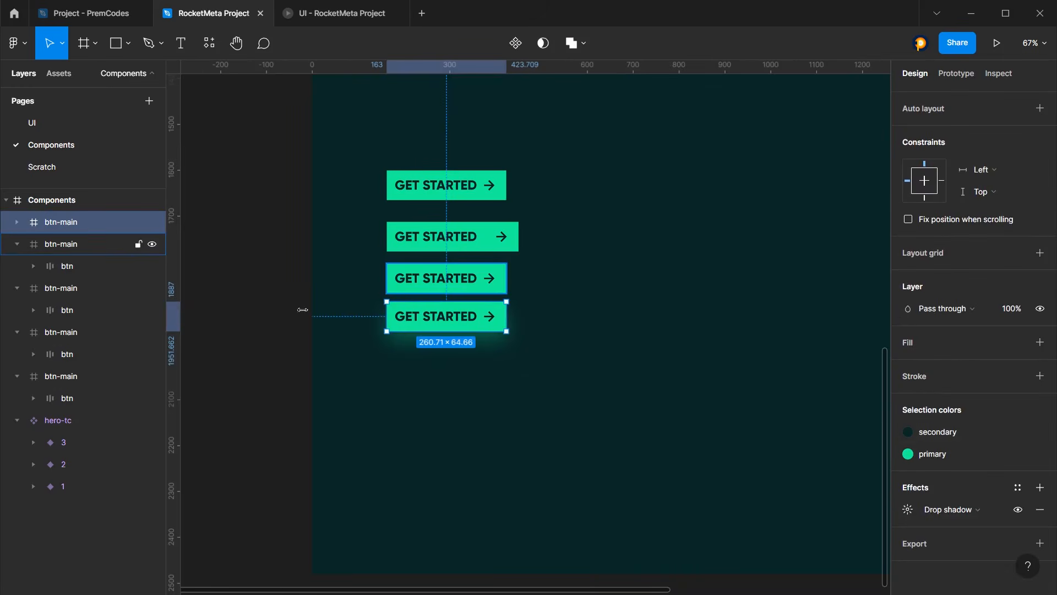
key("shift+a")
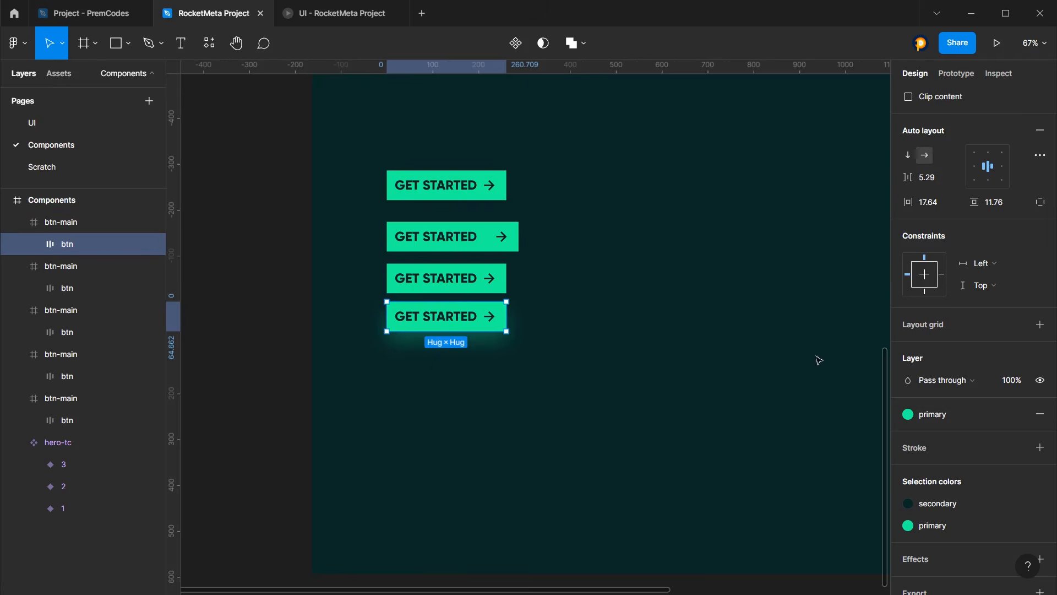
left_click(964, 447)
left_click(1040, 413)
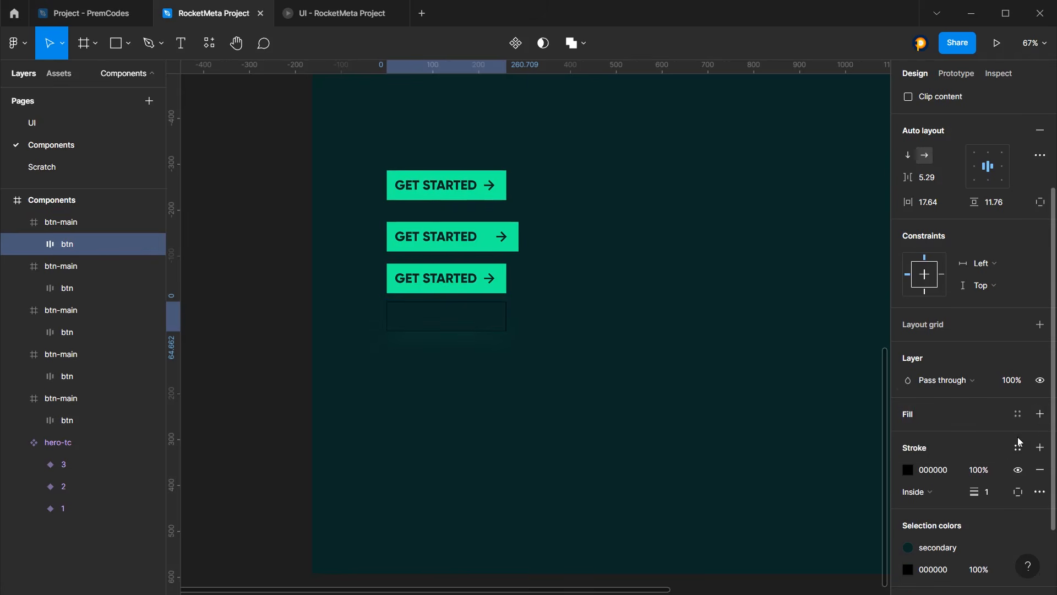
key("ctrl+z")
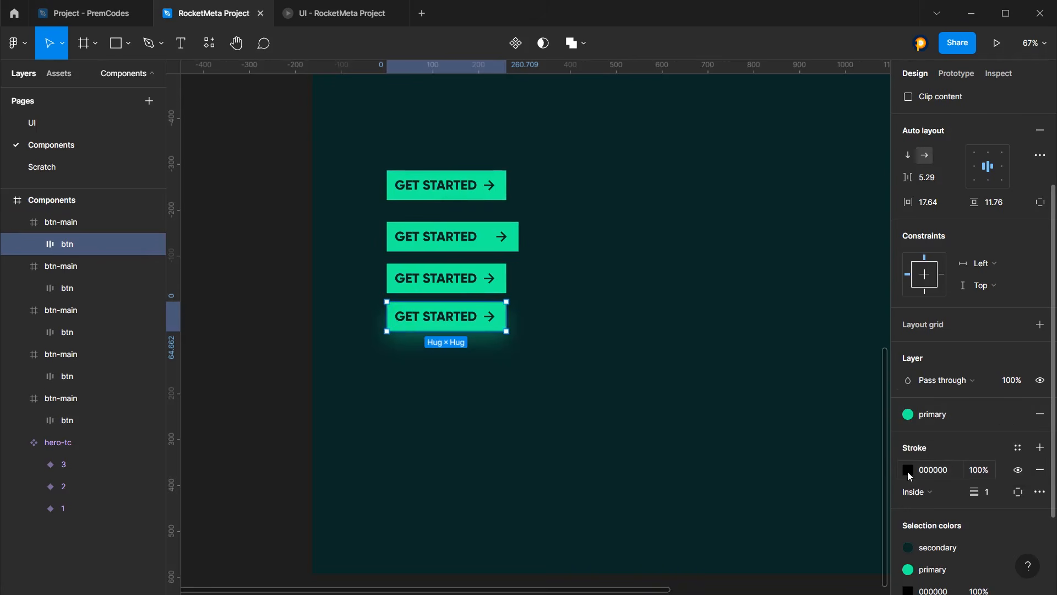
Apply the primary color style to the stroke of the lowest btn and remove its fill
left_click(907, 470)
left_click(1018, 447)
left_click(940, 530)
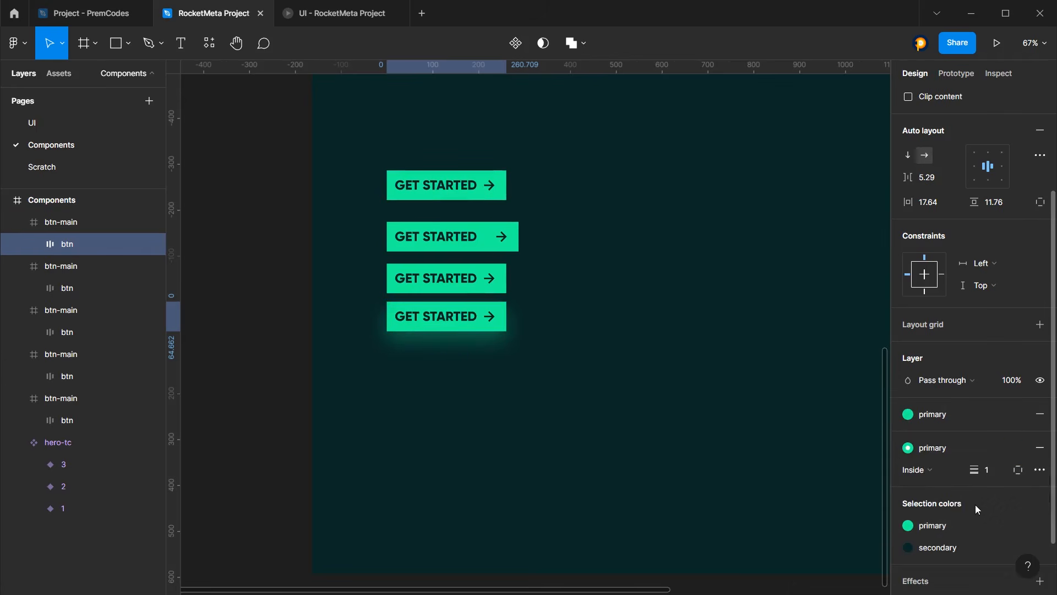
left_click(1039, 414)
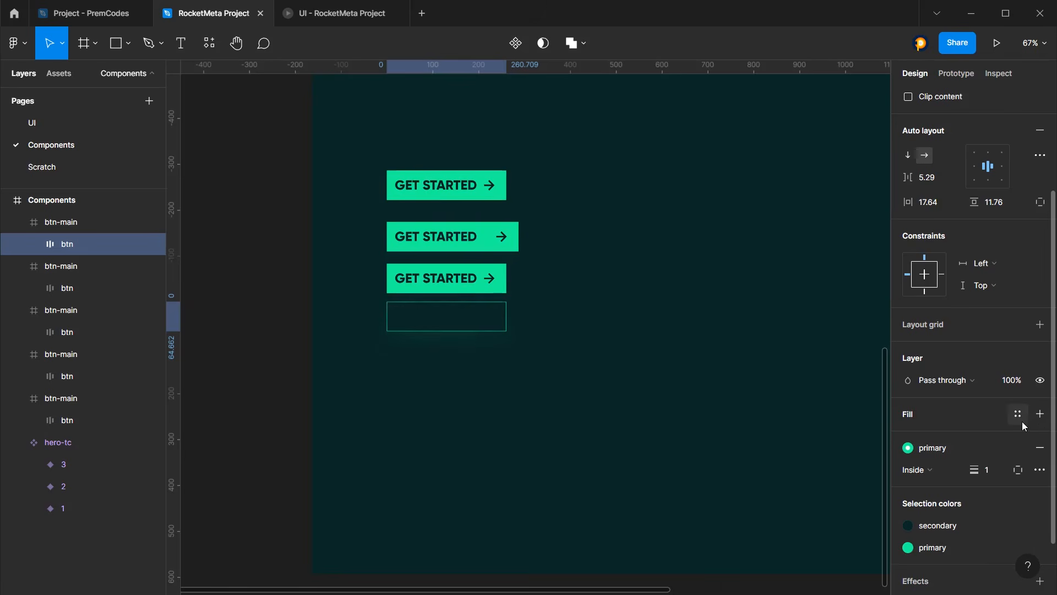
Apply the primary color style to the fill of the get started text in the outlined button
double_click(455, 322)
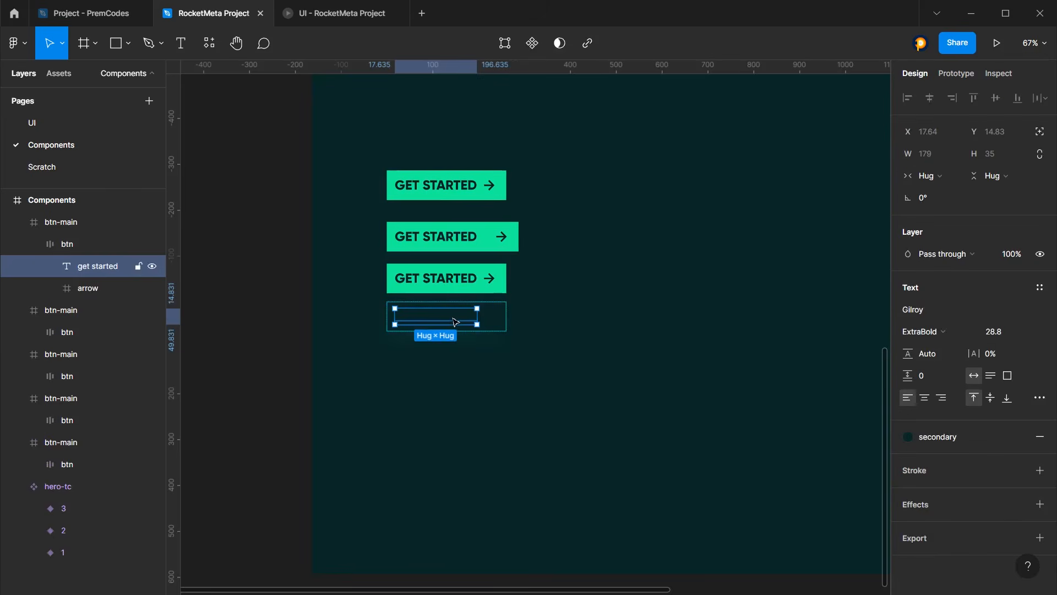
left_click(1018, 438)
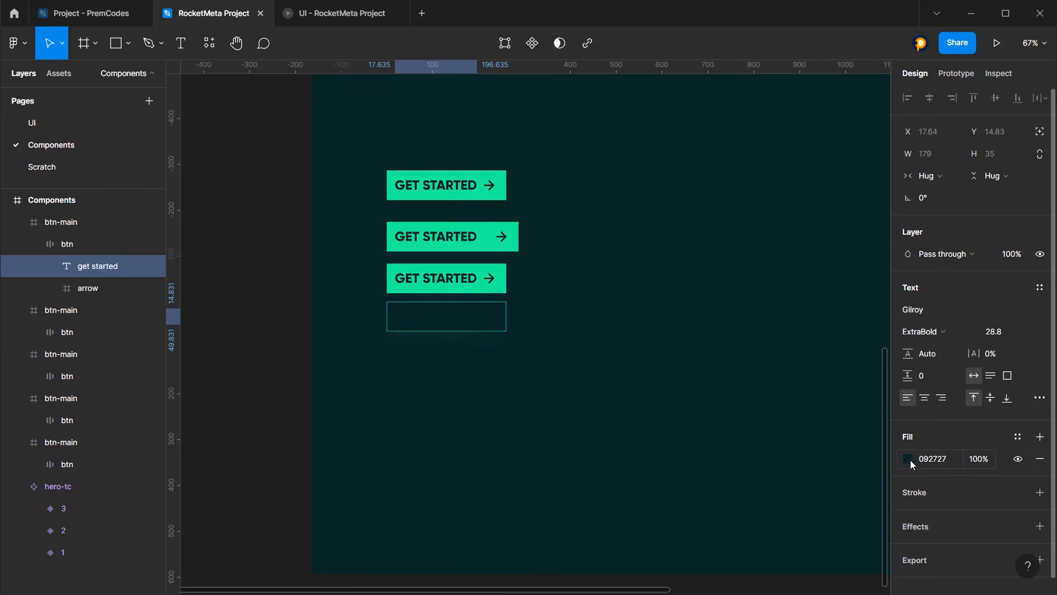
left_click(909, 459)
left_click(1017, 436)
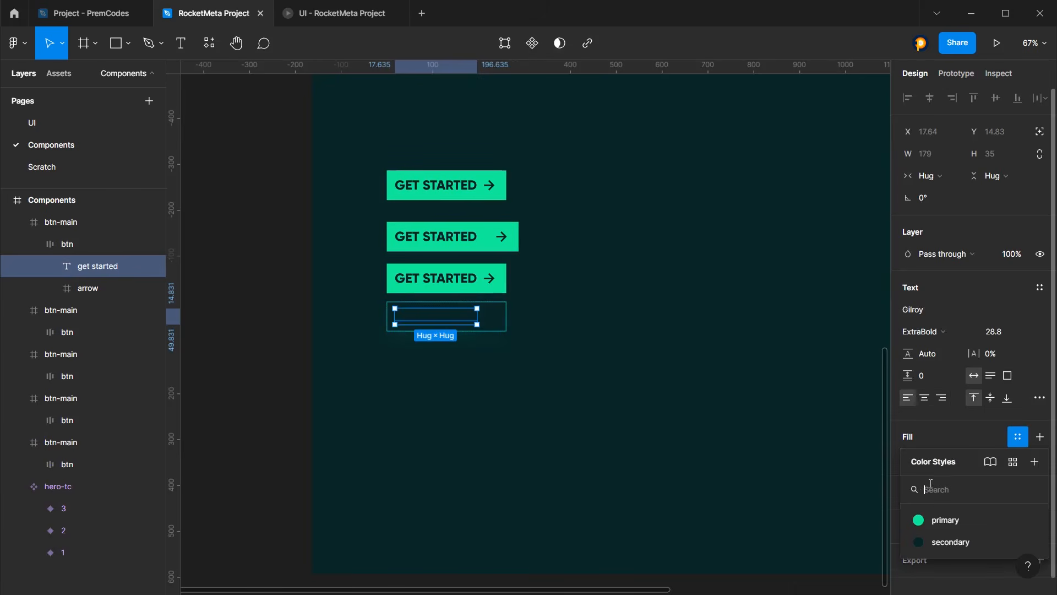
left_click(938, 517)
Try the primary color style as a stroke on the outlined button's arrow frame
left_click(496, 324)
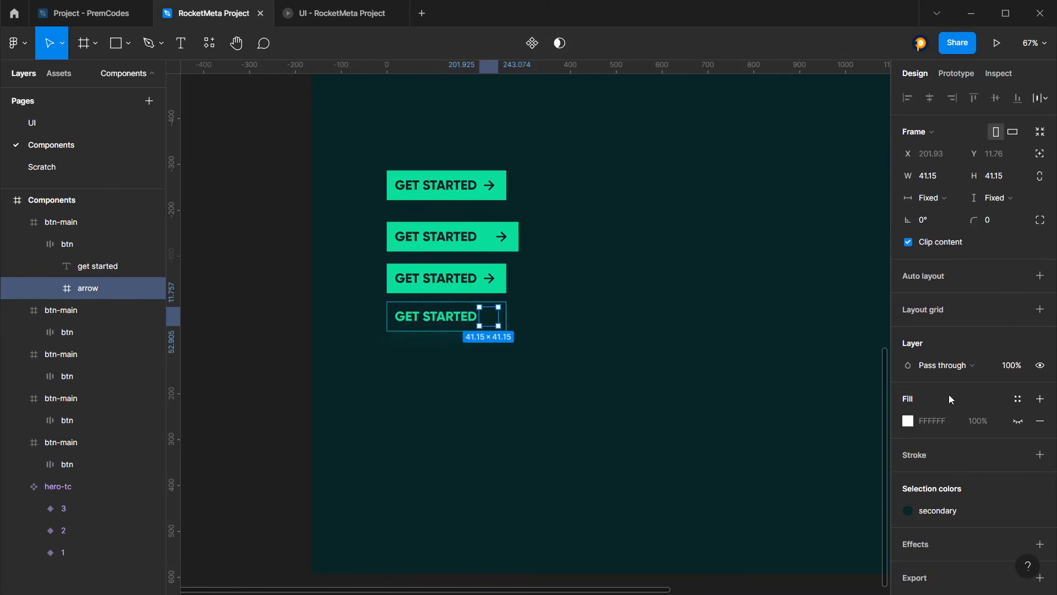
left_click(1017, 455)
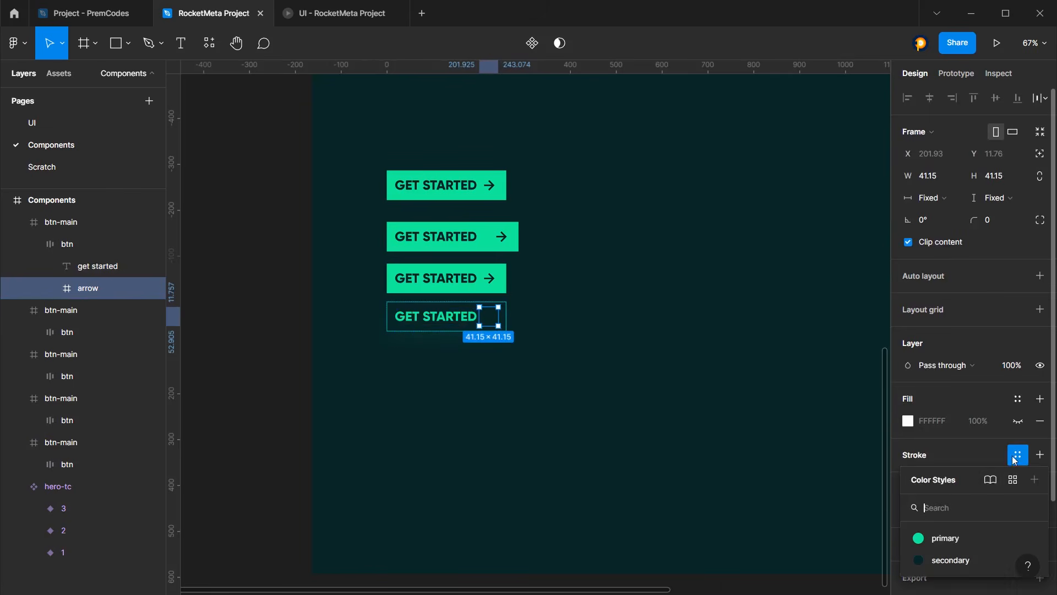
left_click(944, 538)
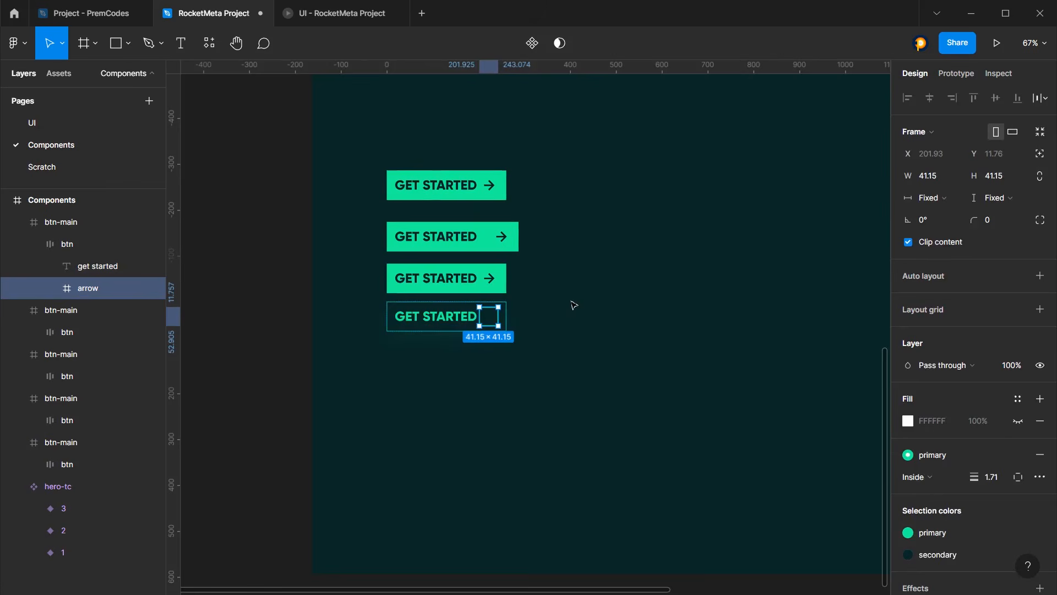
key("ctrl+z")
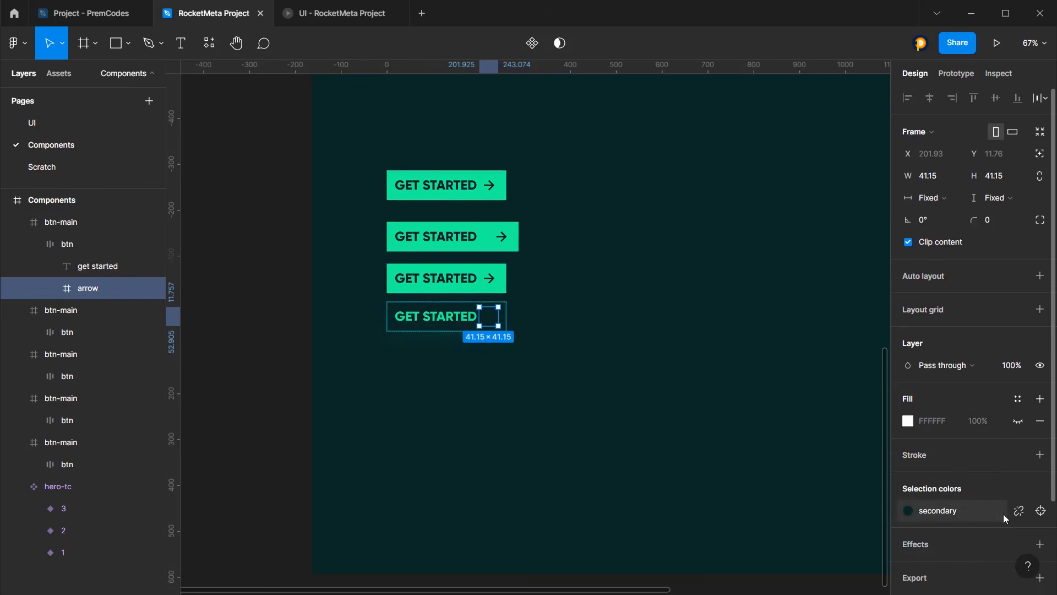
Replace the secondary color in the outlined button's arrow with the primary color style
left_click(1016, 513)
left_click(1017, 511)
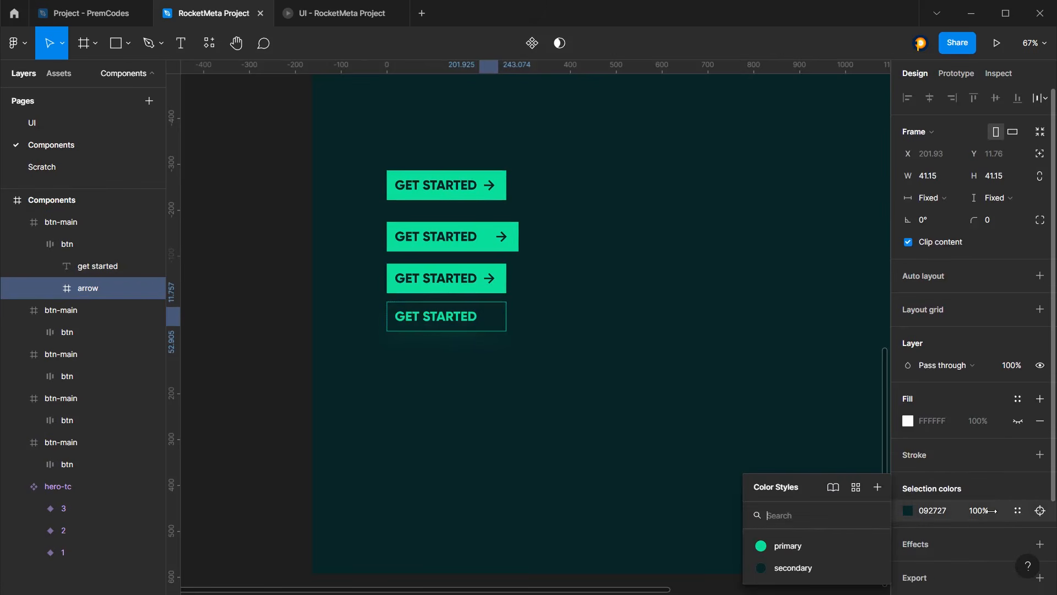
left_click(804, 543)
left_click(637, 402)
Set the outlined btn-main's drop shadow to a blur of 68 and an opacity of 40%, and close the effect settings
left_click(460, 321)
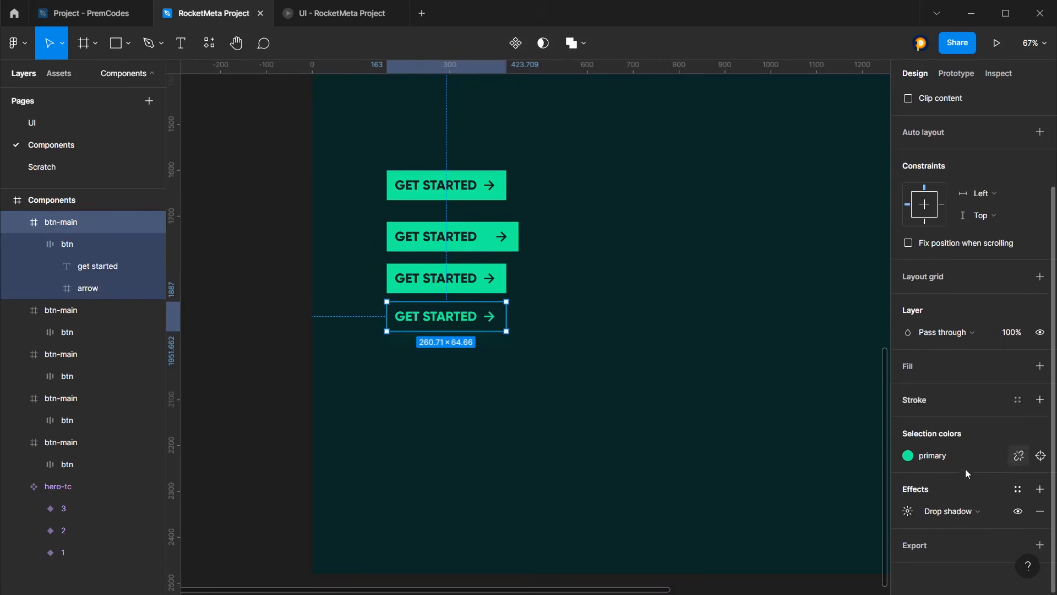
left_click(908, 510)
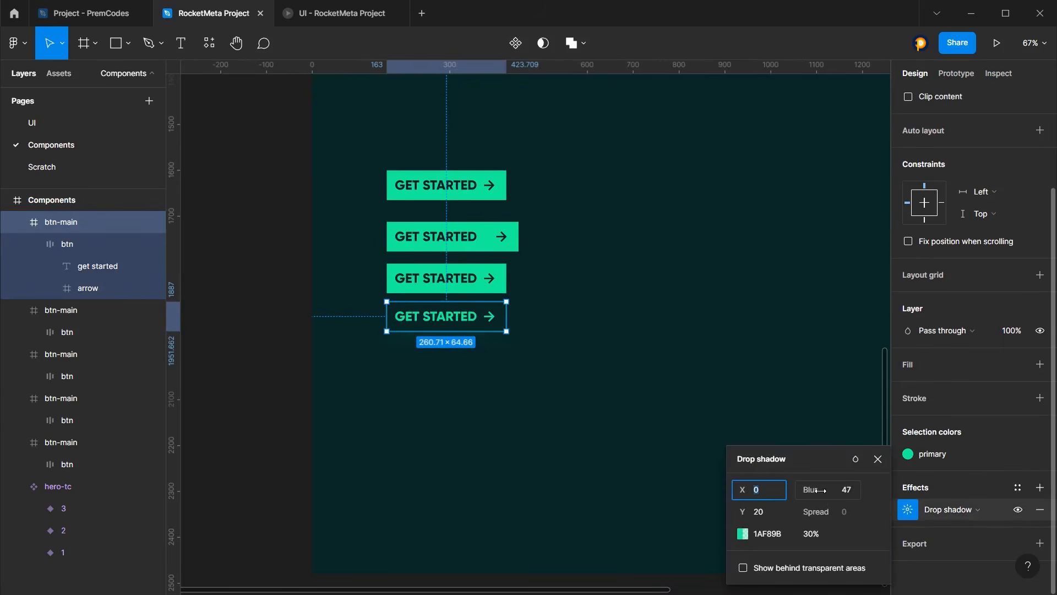
mouse_move(804, 489)
left_mouse_down()
mouse_move(1015, 507)
mouse_move(44, 508)
mouse_move(805, 502)
left_mouse_up()
left_click(811, 534)
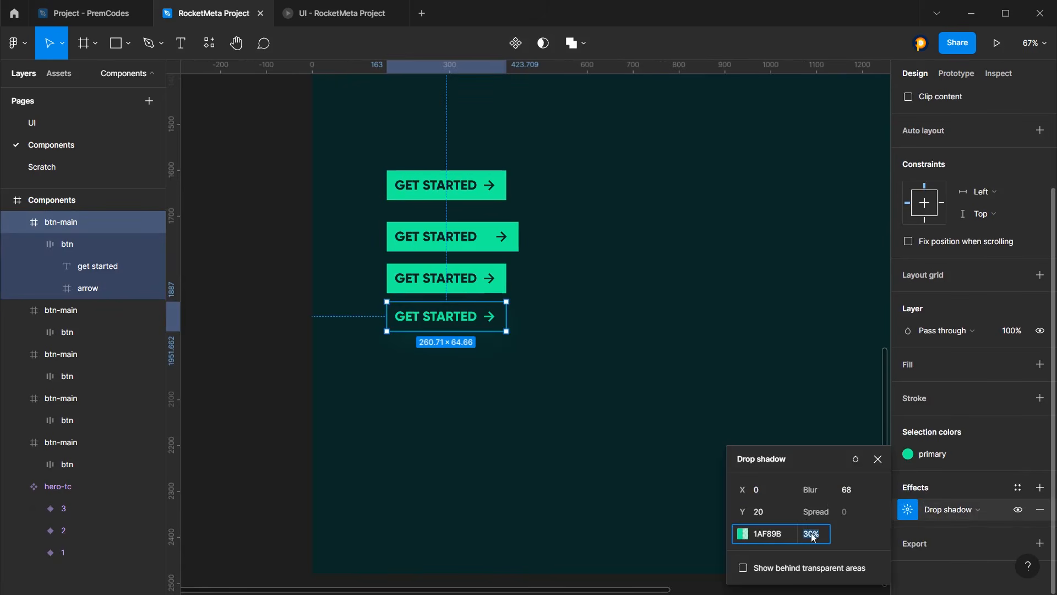
type("40")
key("Return")
left_click(478, 429)
scroll(447, 363, "up", 5)
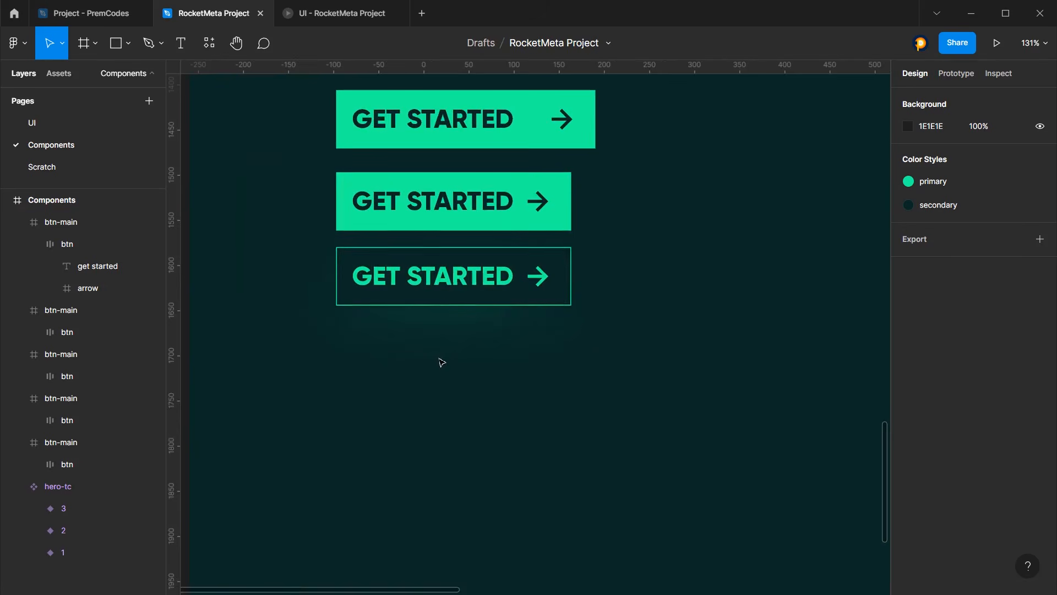
left_click(457, 278)
left_click(498, 225)
left_click(431, 380)
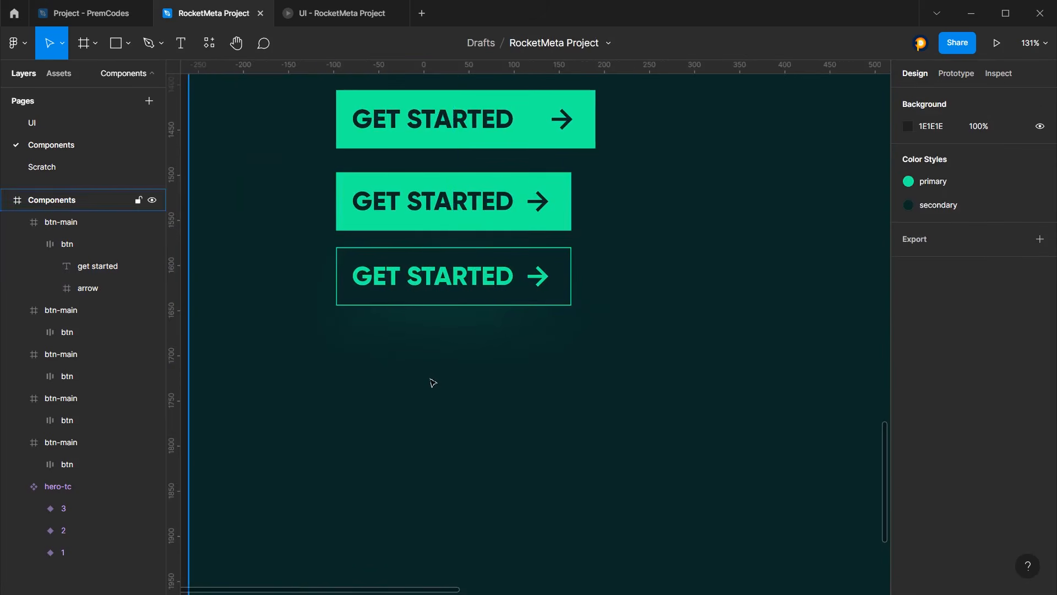
scroll(431, 380, "down", 3)
scroll(505, 294, "up", 5)
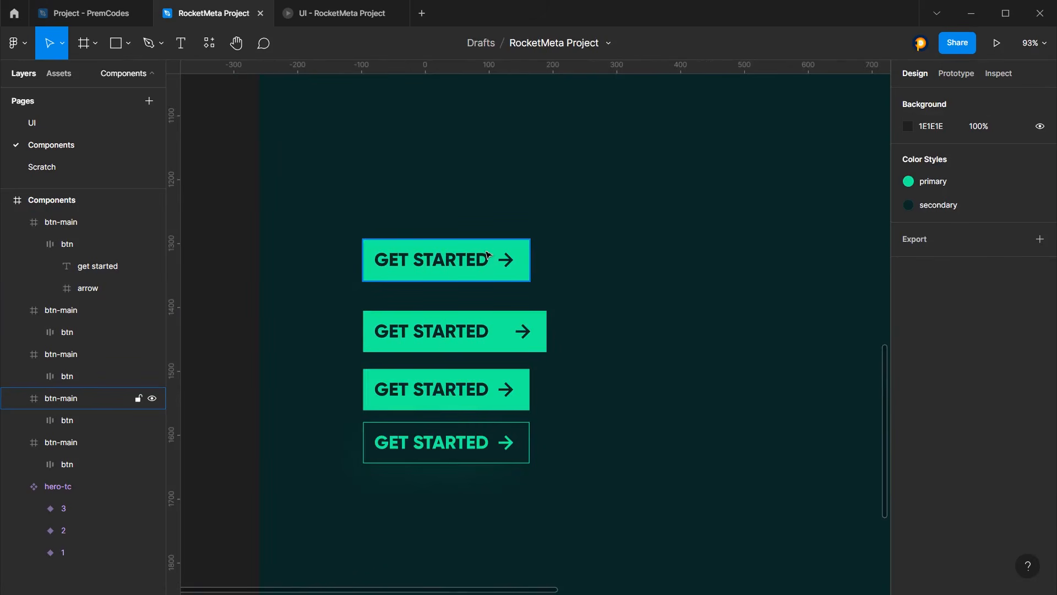
Turn all five btn-main frames into separate components and combine them as variants of one component set
left_click(65, 442)
left_click(62, 222, "shift")
left_click(543, 43)
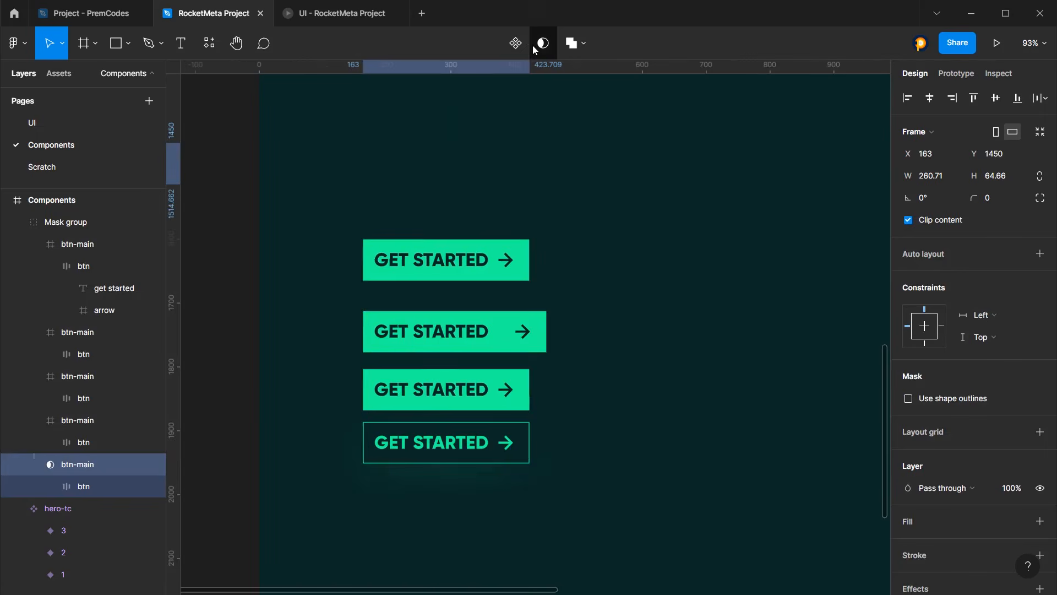
key("ctrl+z")
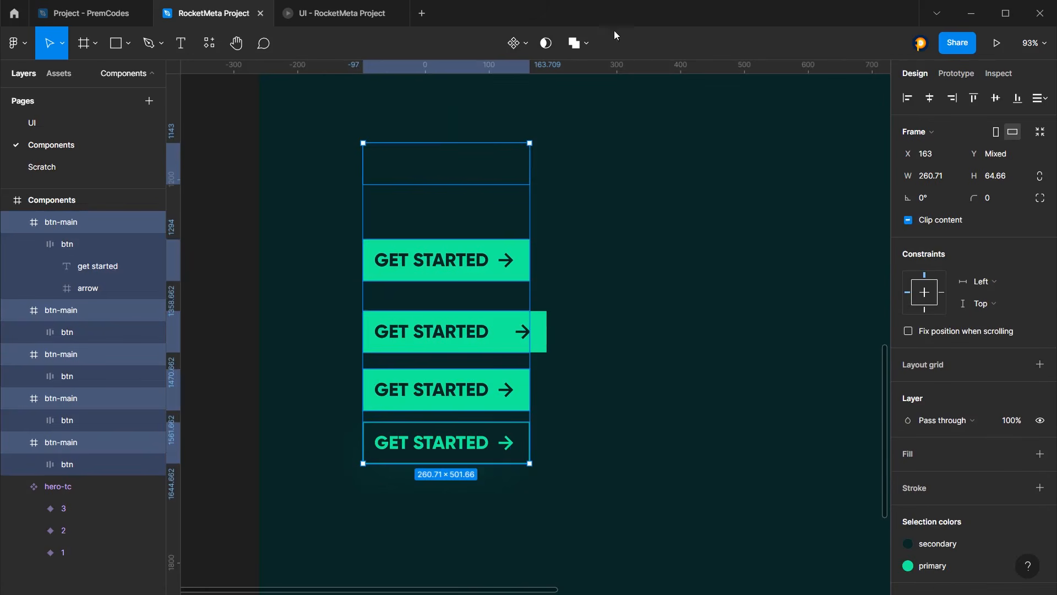
left_click(527, 45)
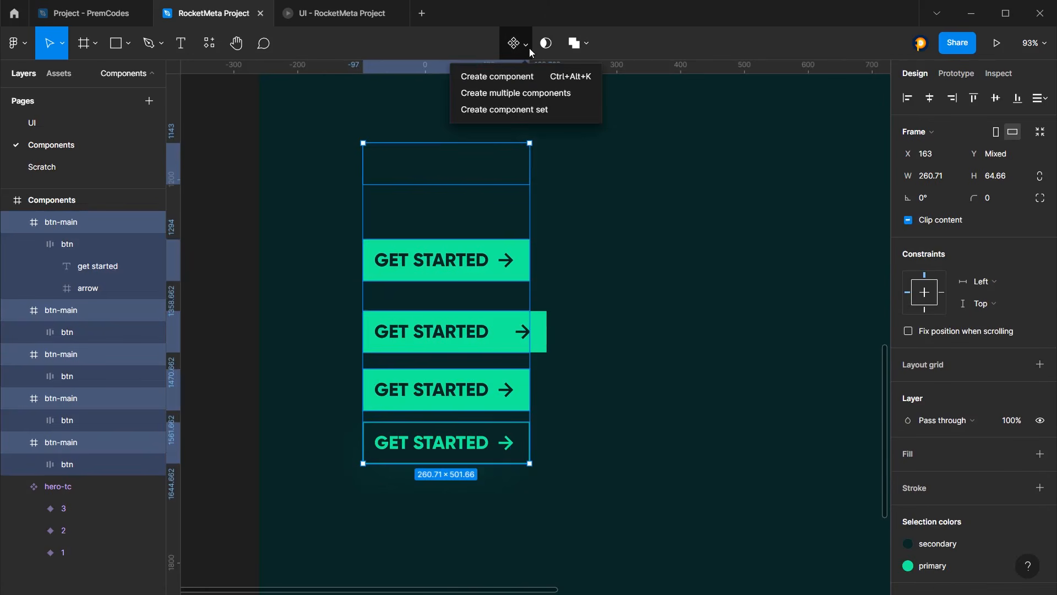
left_click(527, 93)
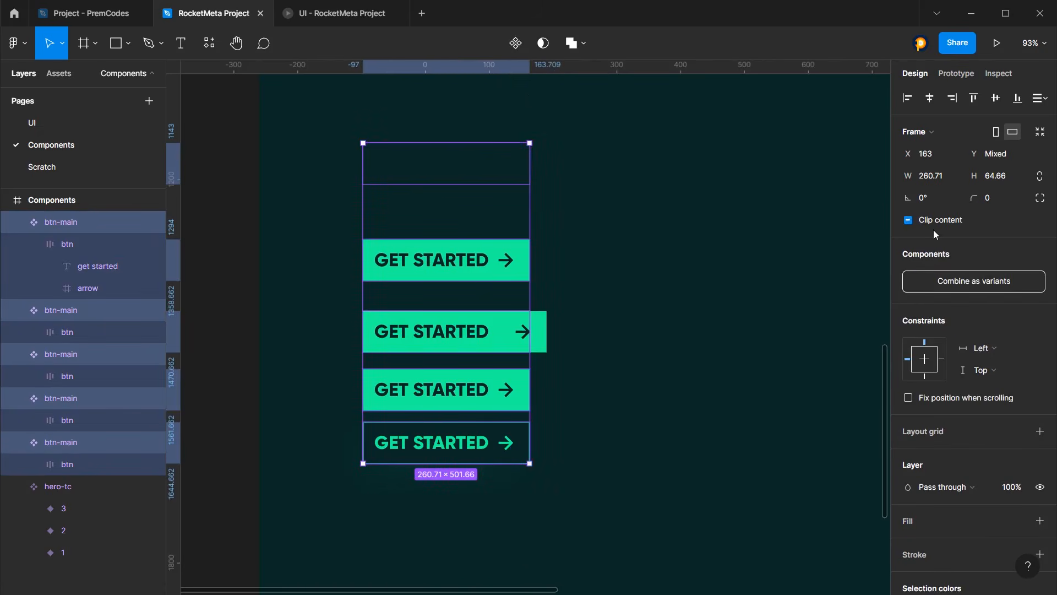
left_click(973, 282)
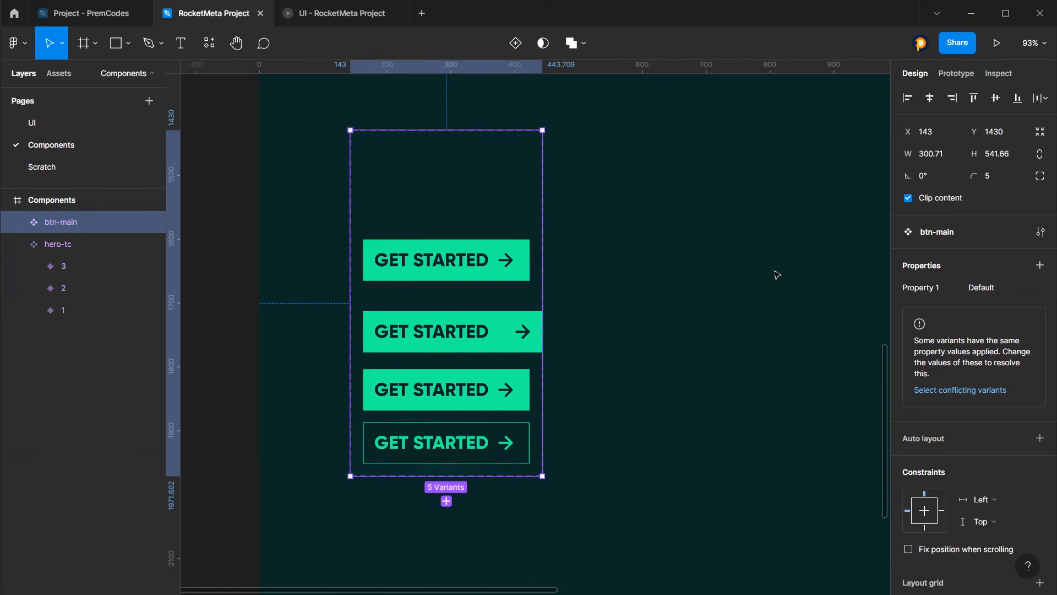
Expand the btn-main component set in the layer list and collapse each of its Default variants
left_click(990, 288)
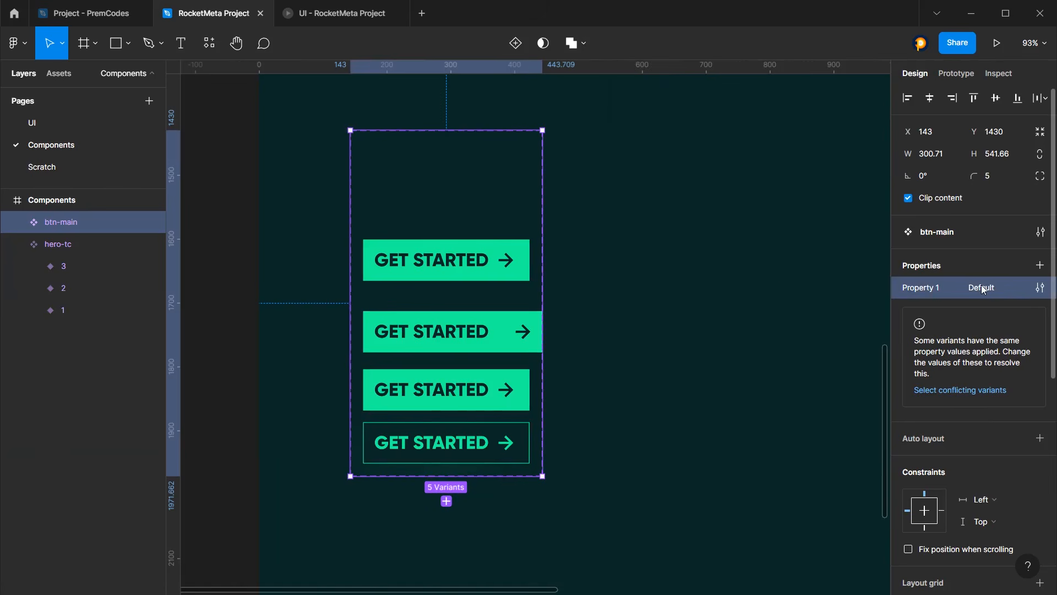
left_click(17, 222)
left_click(34, 245)
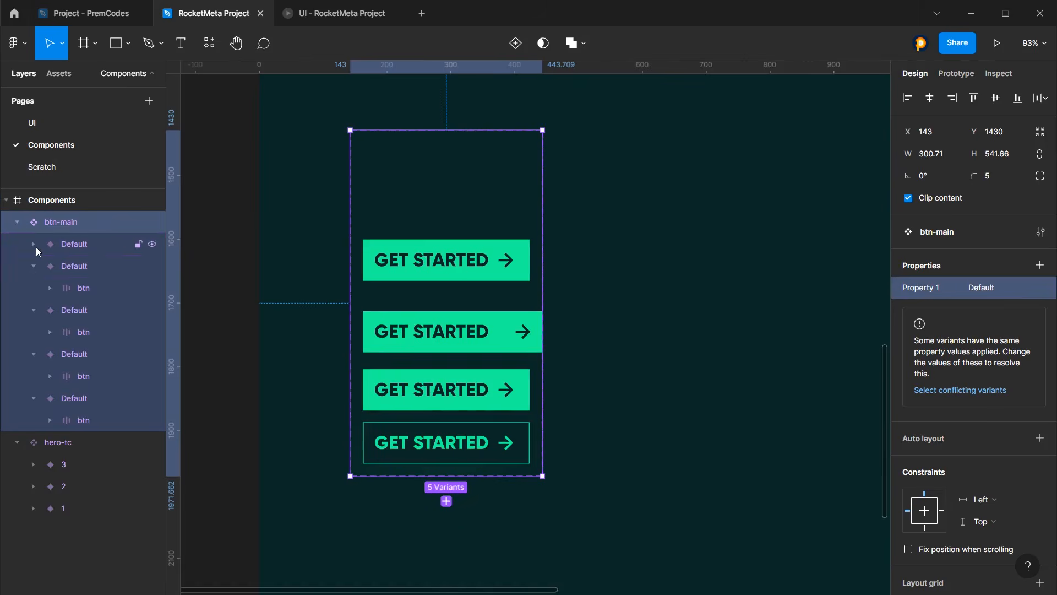
left_click(35, 266)
left_click(41, 297)
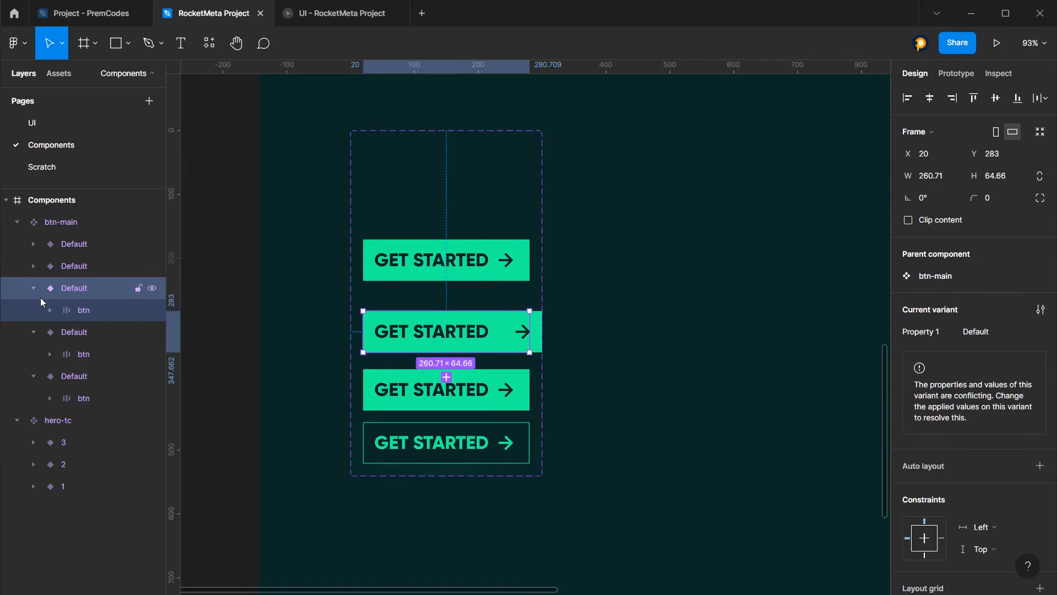
left_click(83, 246)
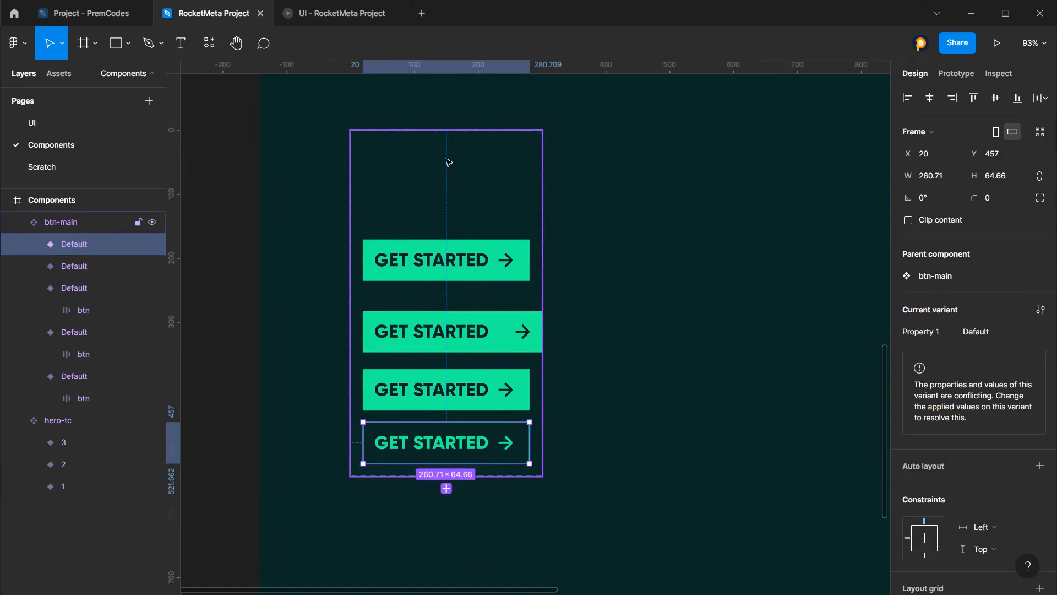
left_click(33, 376)
left_click(33, 332)
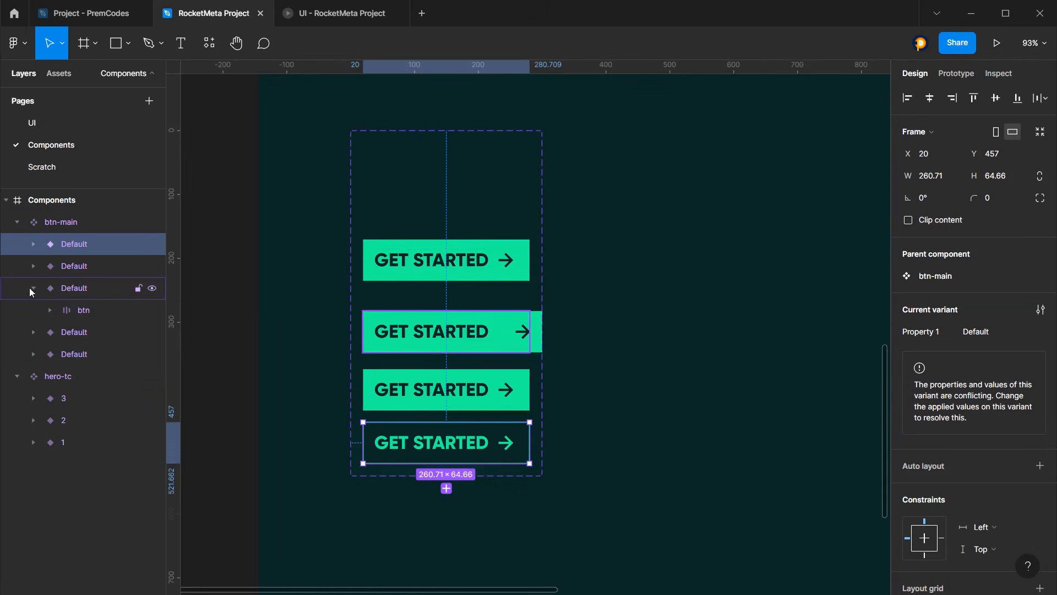
left_click(33, 288)
Set Property 1 to 1 for the empty btn-main variant and to 2 for the first visible button variant
left_click(90, 330)
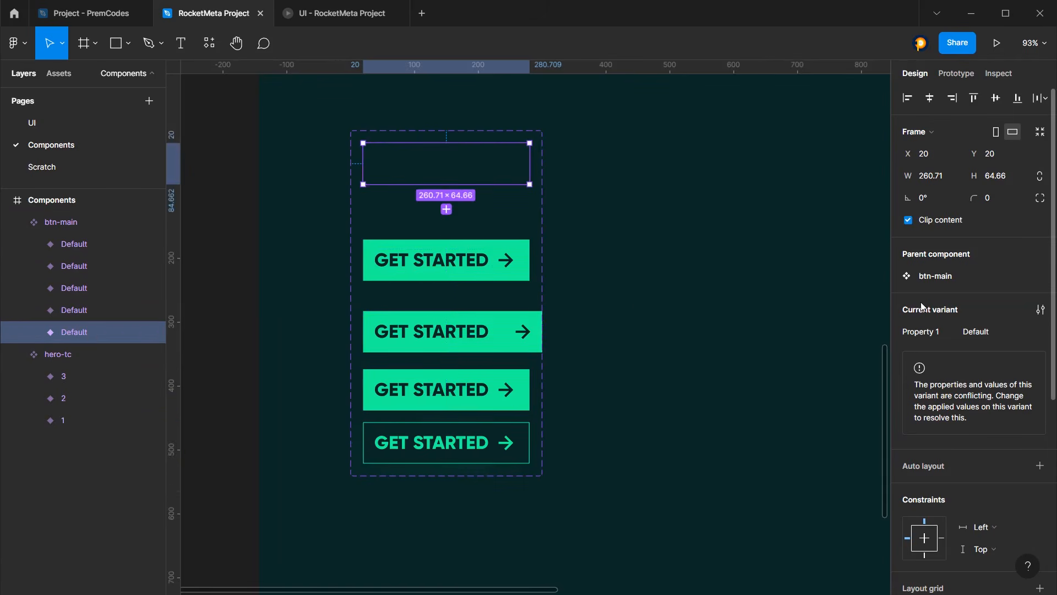
left_click(973, 330)
type("1")
key("Return")
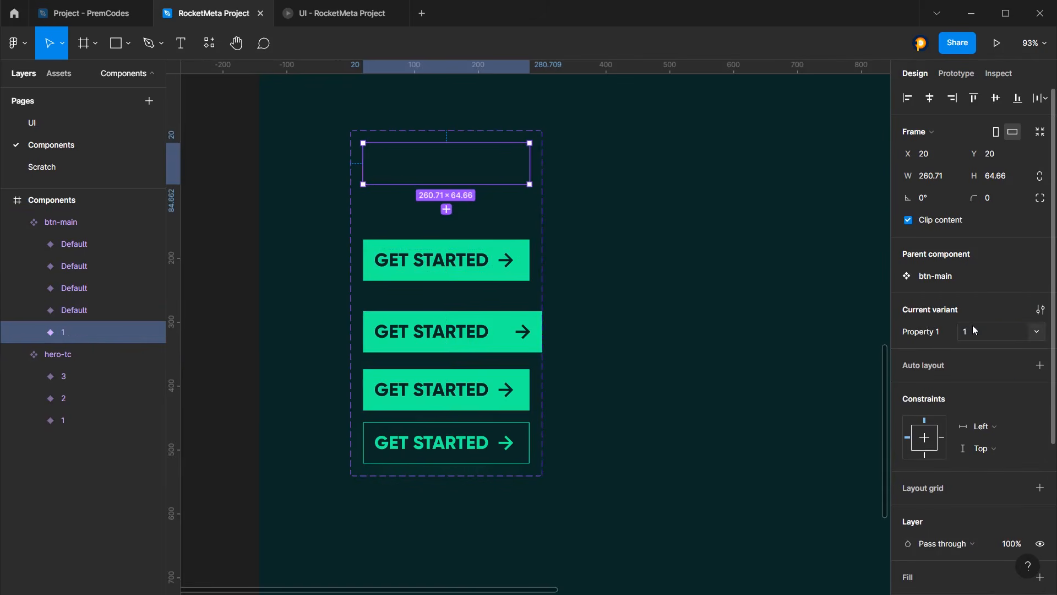
left_click(71, 309)
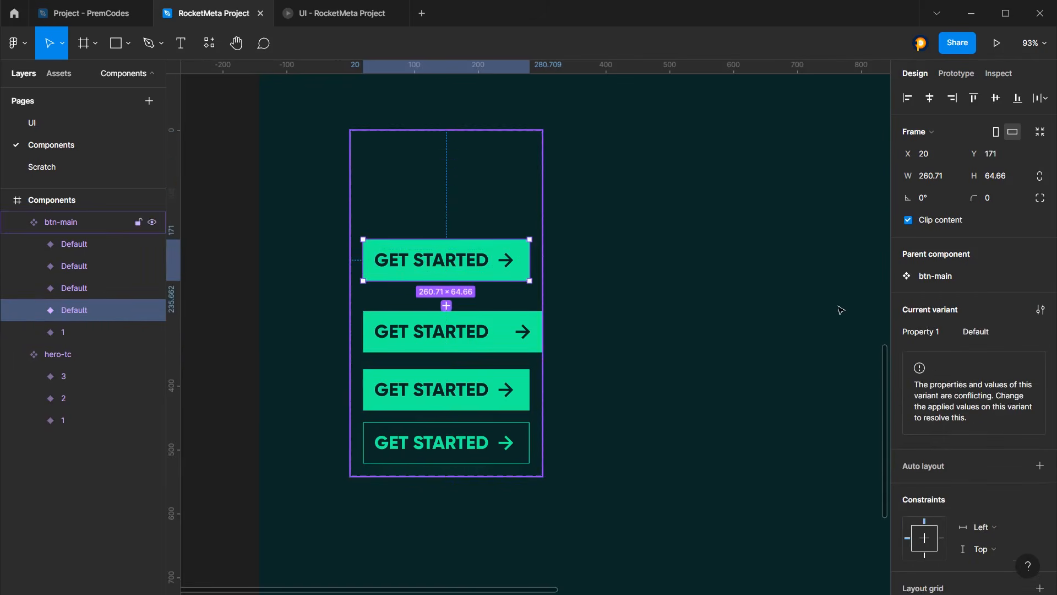
left_click(983, 329)
type("2")
key("Return")
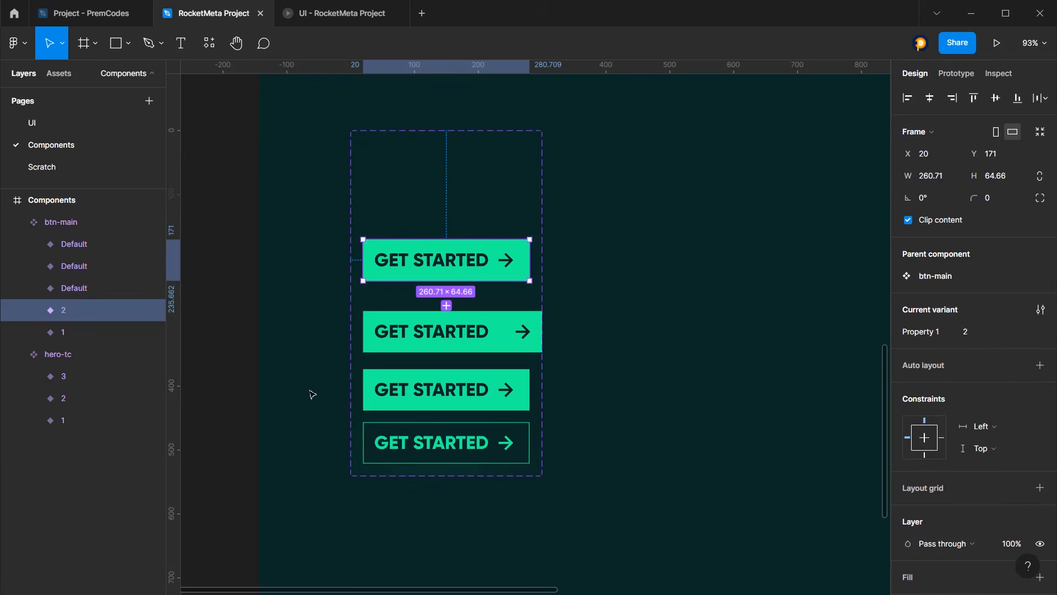
Set Property 1 to 3 for the widely spaced button variant and to 4 for the filled variant below it
left_click(71, 287)
left_click(999, 330)
type("3")
key("Return")
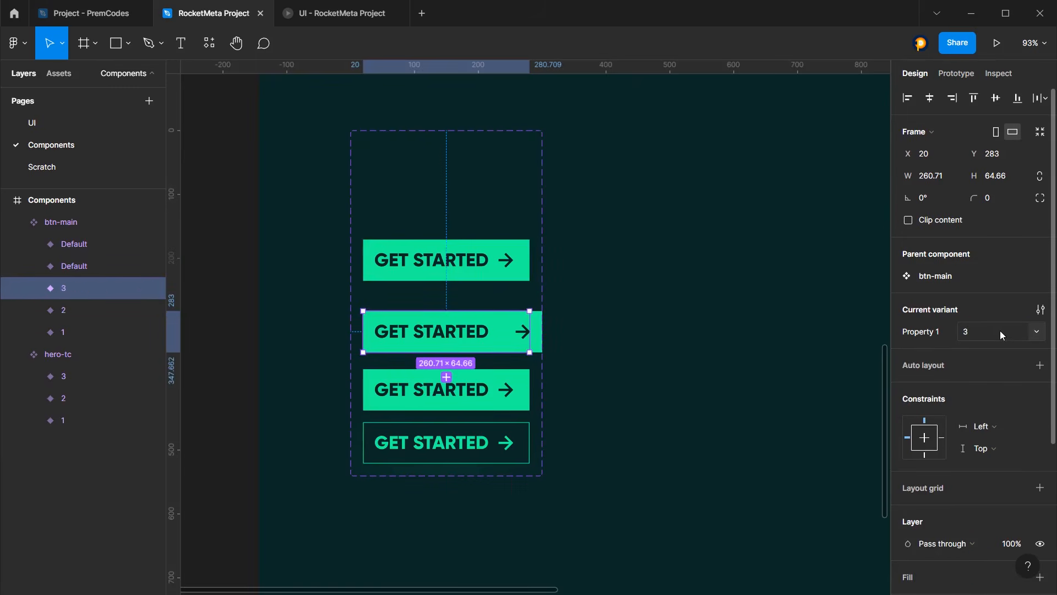
double_click(89, 264)
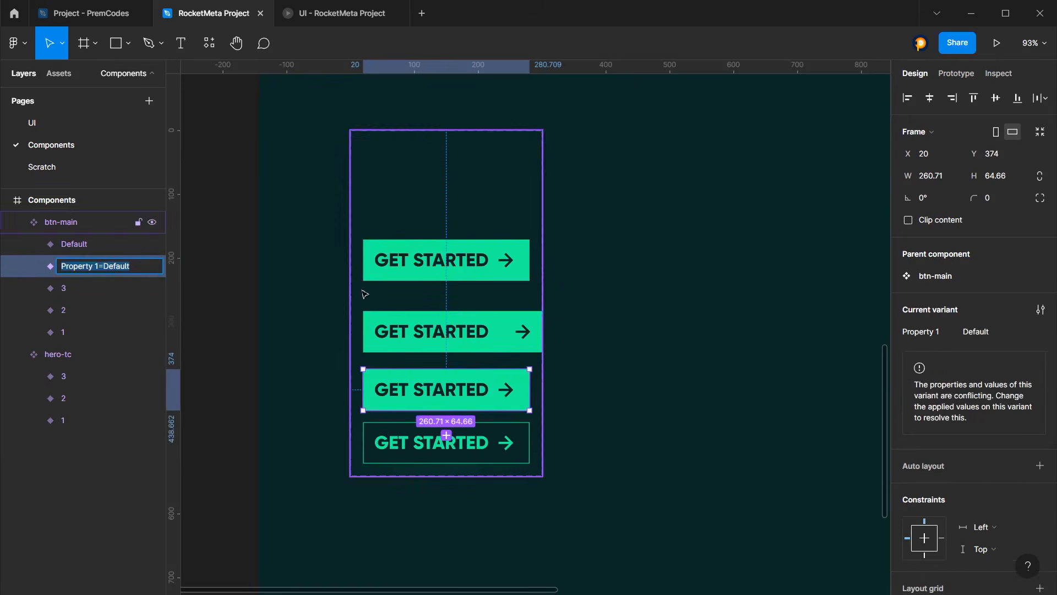
left_click(999, 333)
type("4")
key("Return")
Set Property 1 to 5 for the outlined button variant
left_click(82, 244)
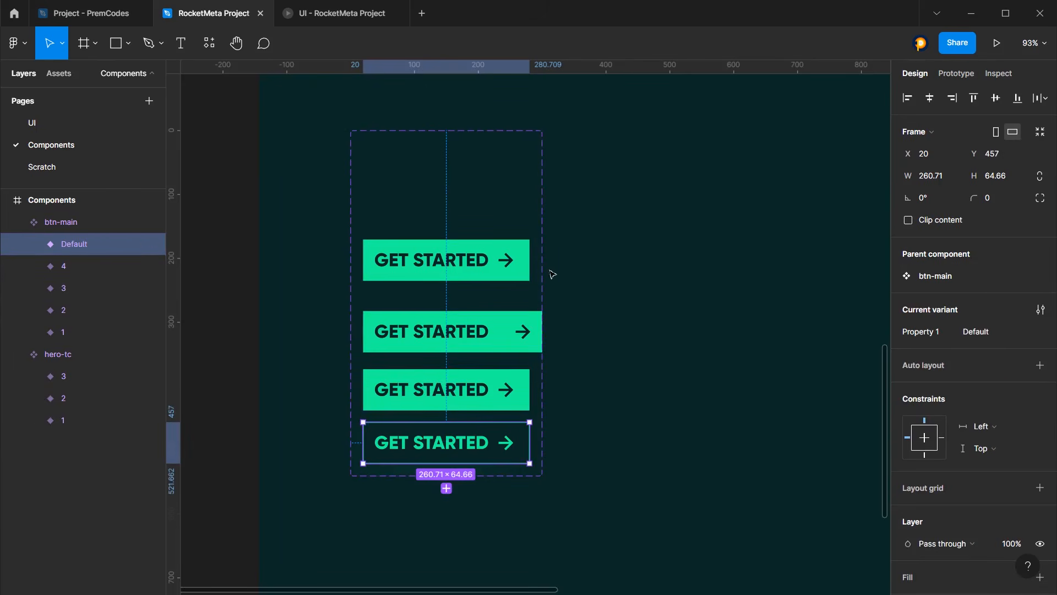
left_click(1003, 337)
type("5")
key("Return")
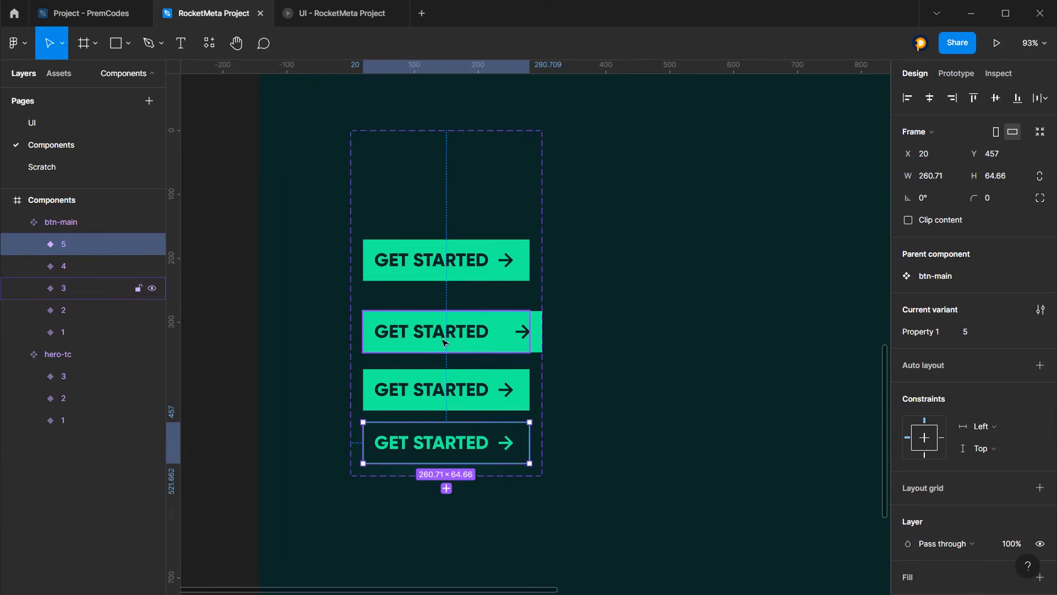
left_click(459, 163)
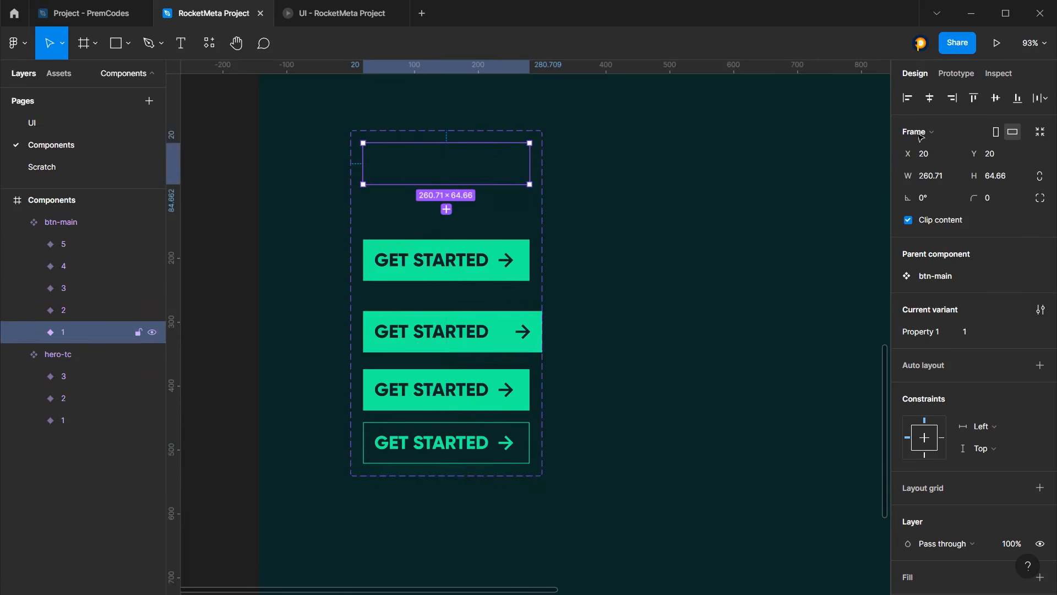
left_click(956, 73)
left_click(1040, 104)
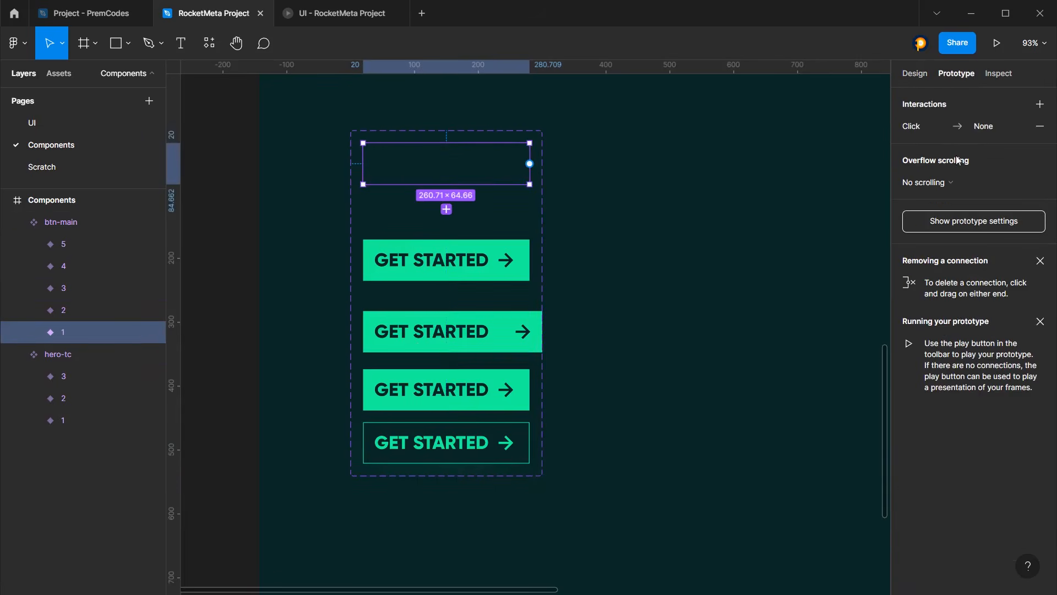
left_click(935, 126)
left_click(834, 165)
left_click(784, 330)
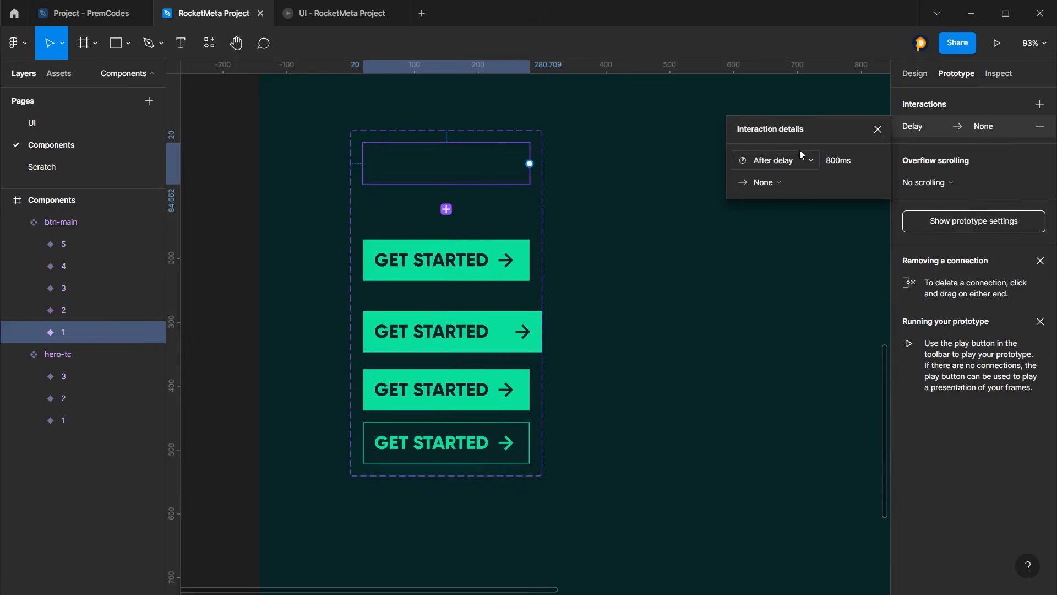
left_click(844, 160)
type("1000")
key("Return")
left_click(764, 182)
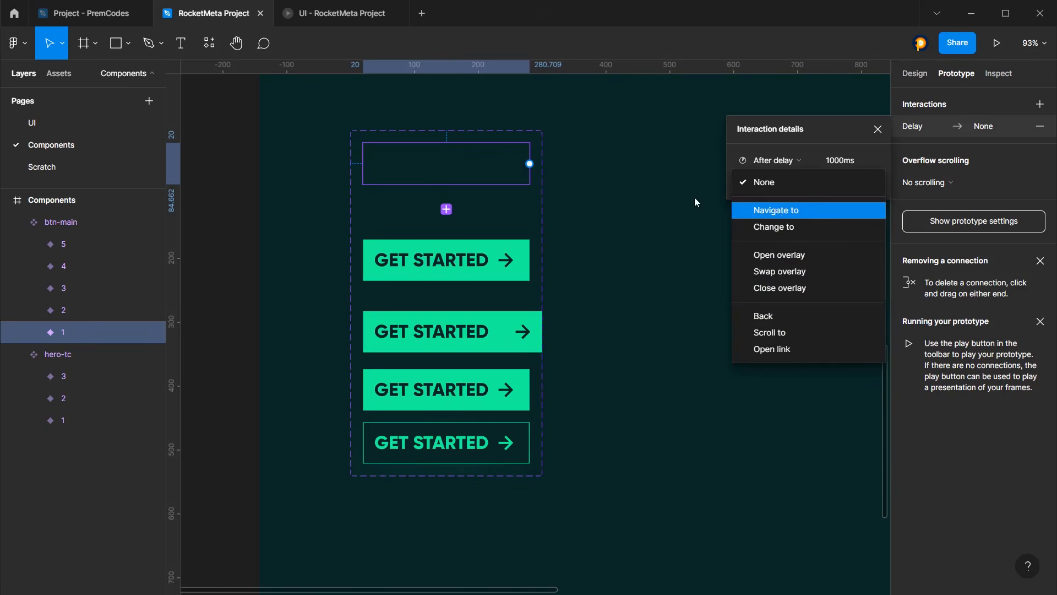
left_click(529, 163)
left_click_drag(529, 163, 471, 196)
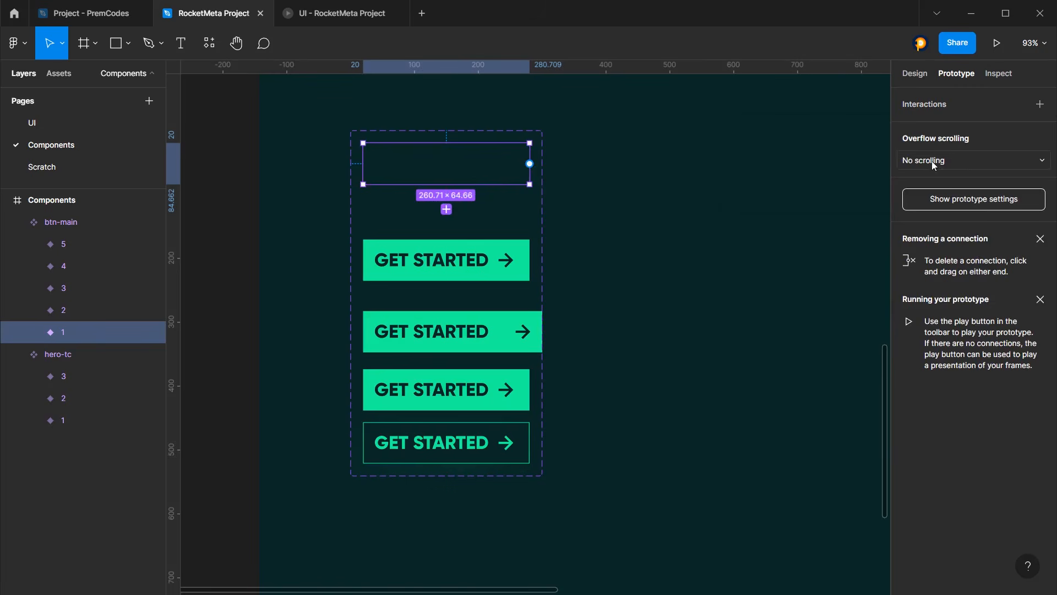
left_click(923, 105)
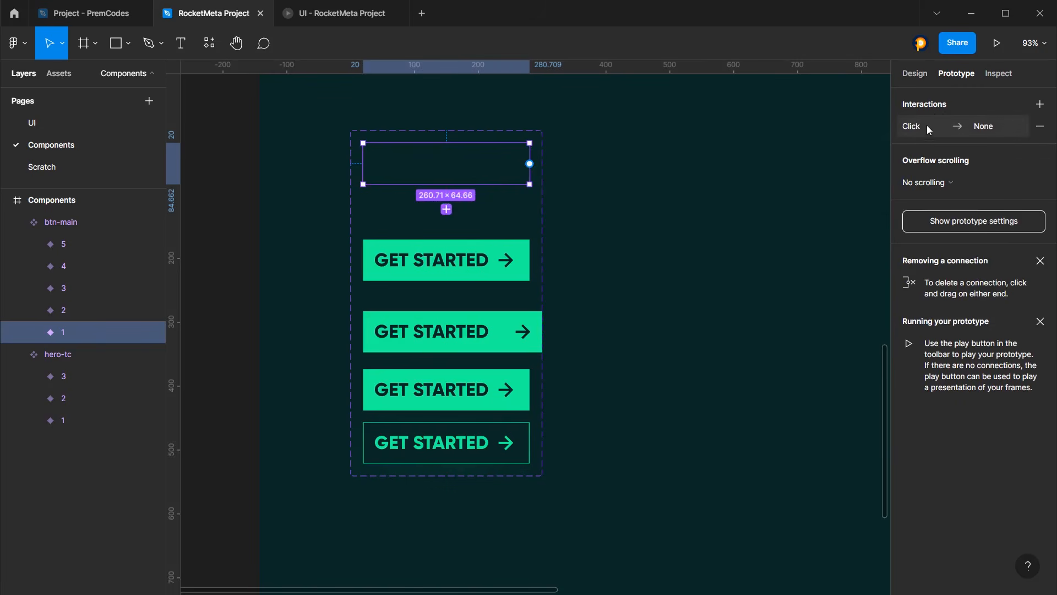
left_click(927, 126)
left_click(816, 155)
left_click(787, 331)
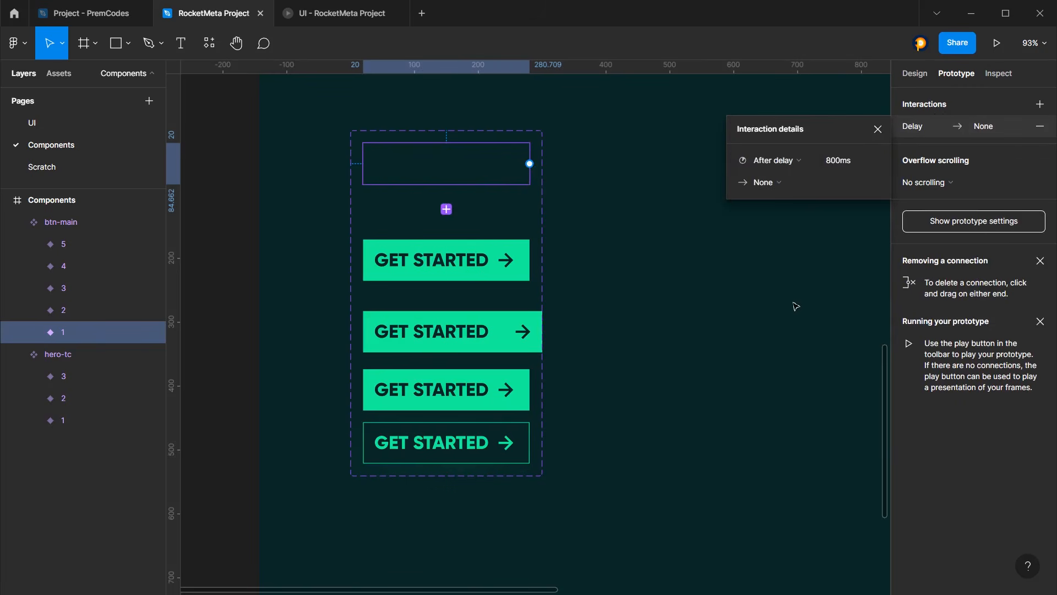
left_click(844, 160)
type("1000")
key("Return")
left_click(762, 182)
left_click(776, 208)
left_click(840, 184)
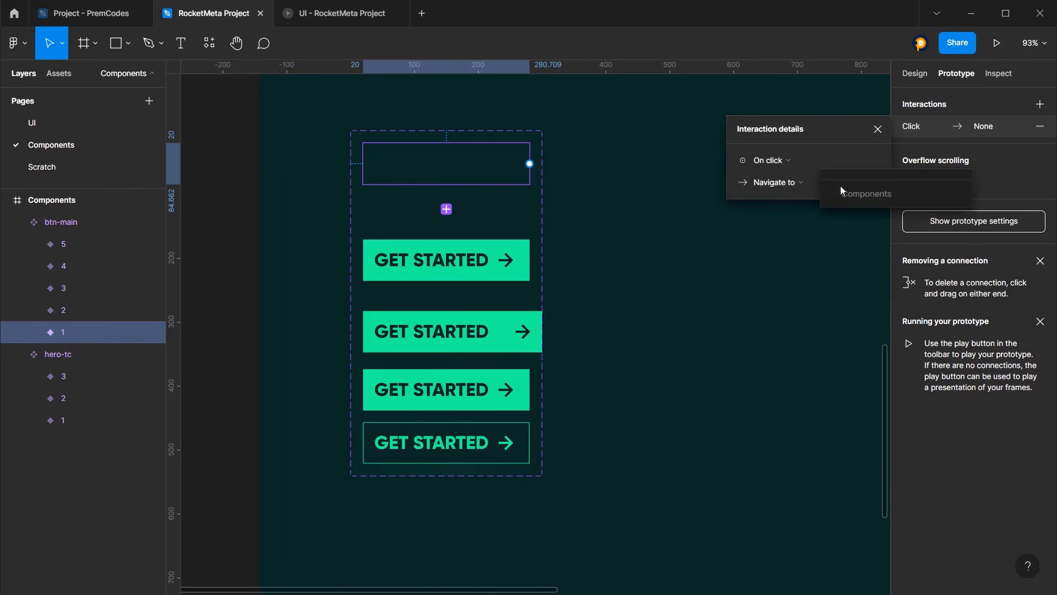
left_click(782, 163)
left_click(784, 161)
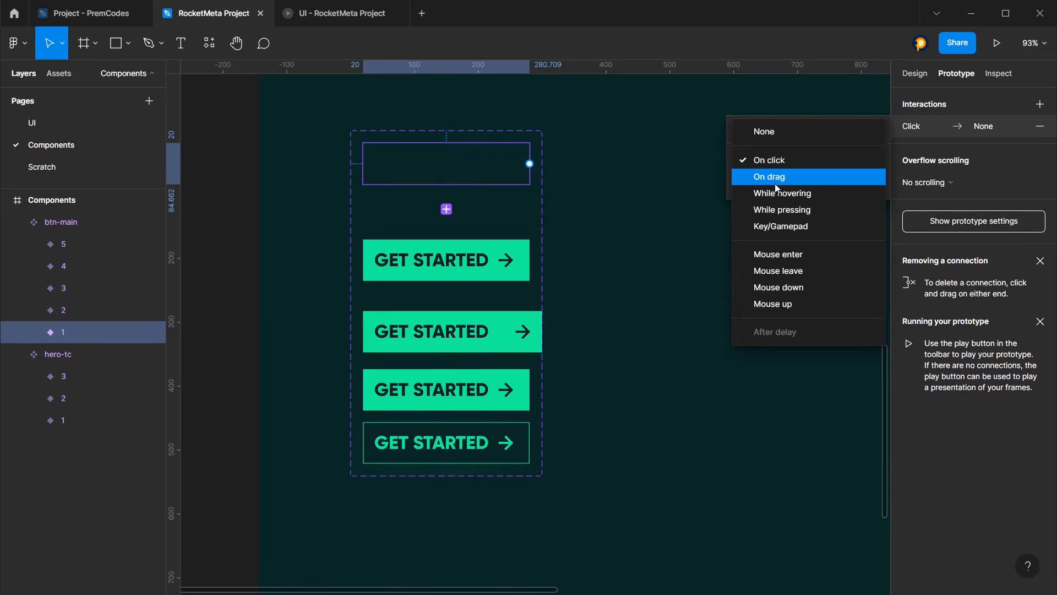
left_click(511, 171)
left_click(1042, 129)
Add an After delay interaction with a delay of 1000 ms to the empty variant 1 of btn-main
left_click(1039, 105)
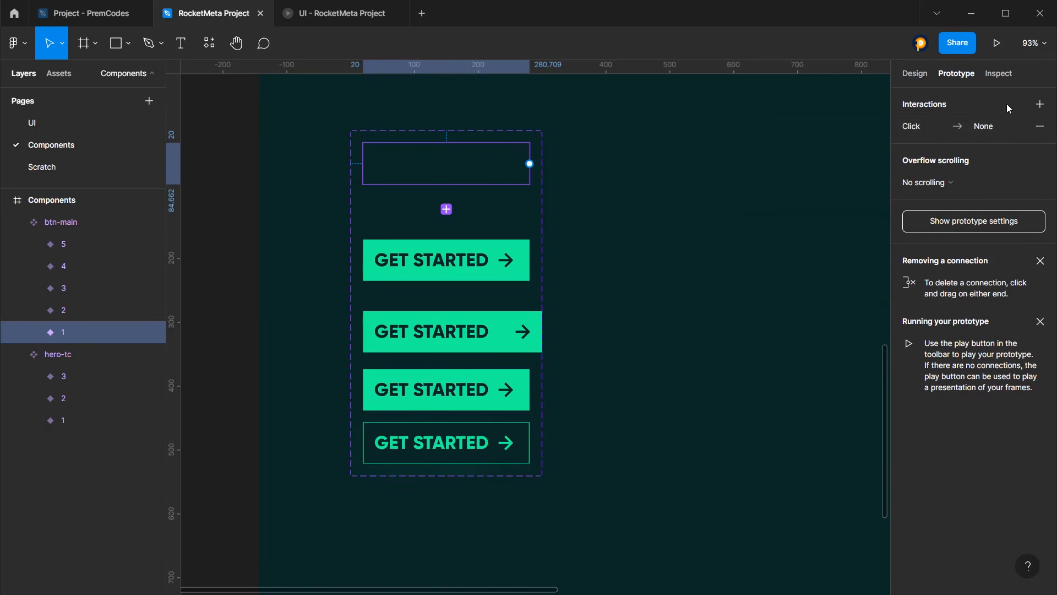
left_click(917, 126)
left_click(798, 161)
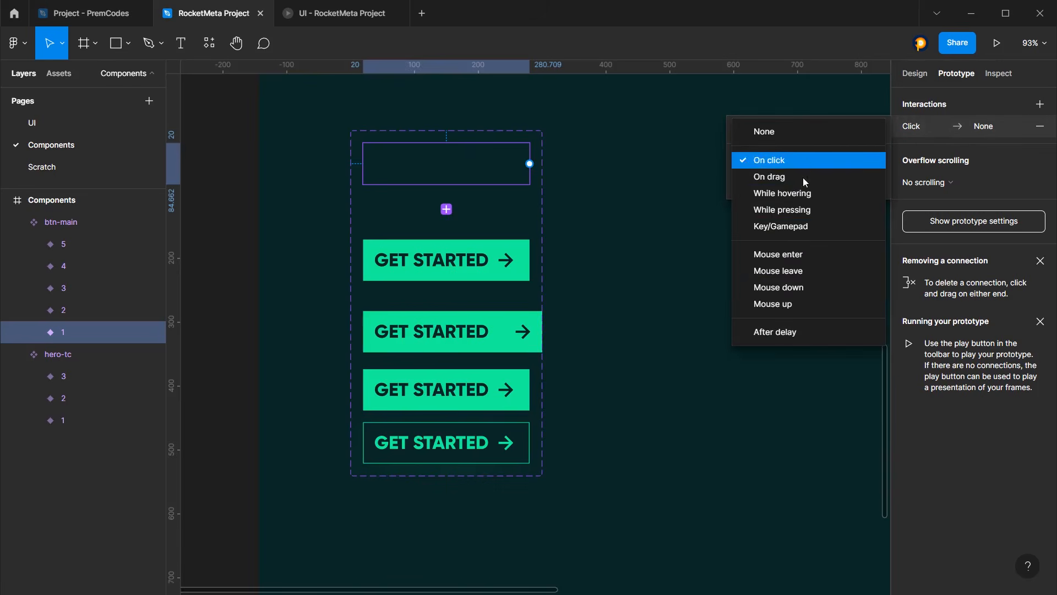
left_click(776, 331)
left_click(827, 161)
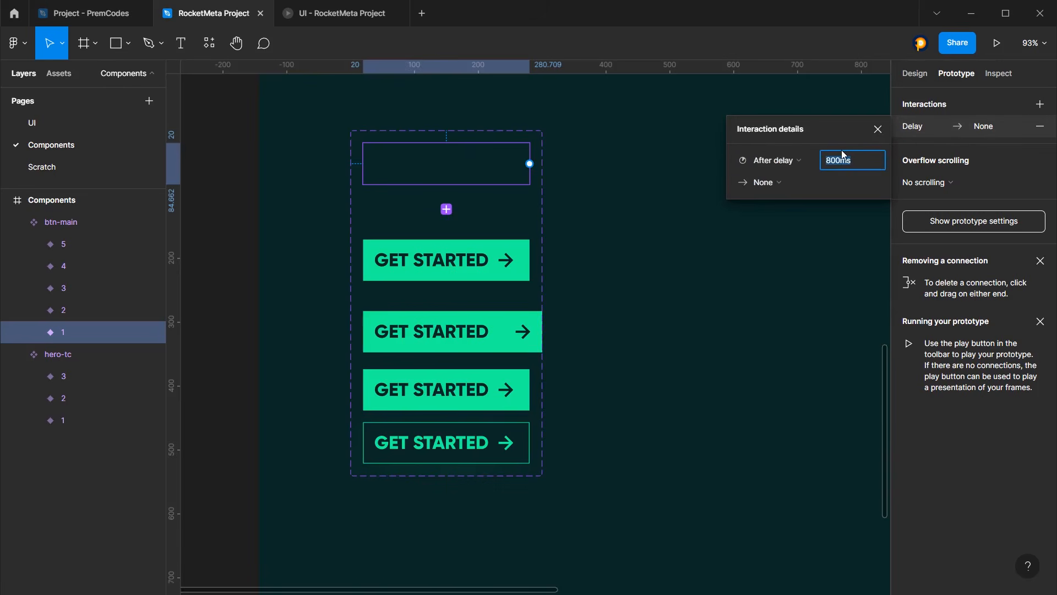
type("1000")
key("Return")
Make variant 1's delayed interaction use Change to with Property 1 set to 2
left_click(792, 179)
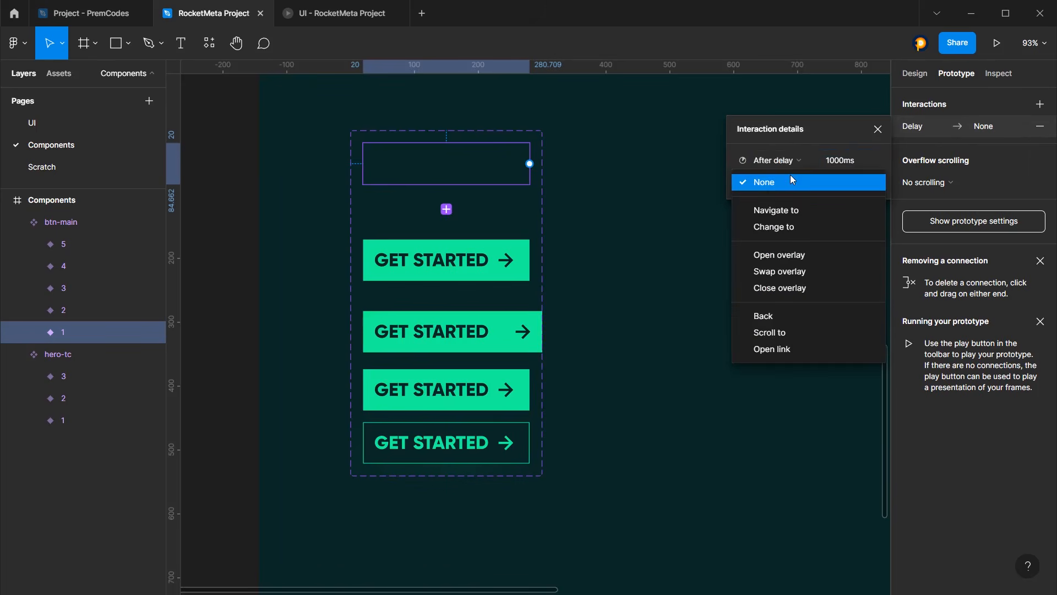
left_click(788, 226)
left_click(826, 209)
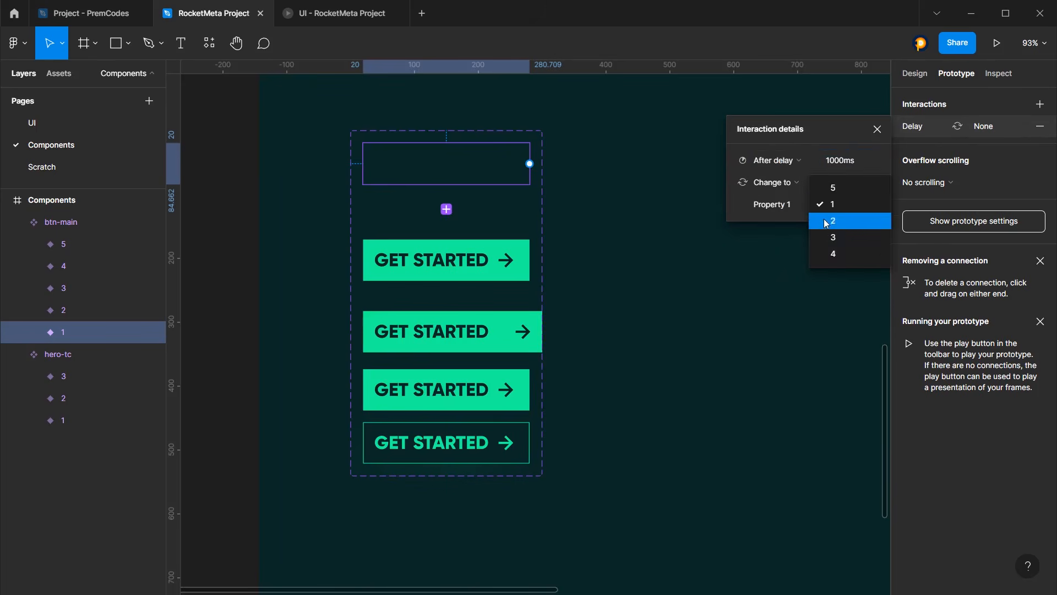
left_click(827, 219)
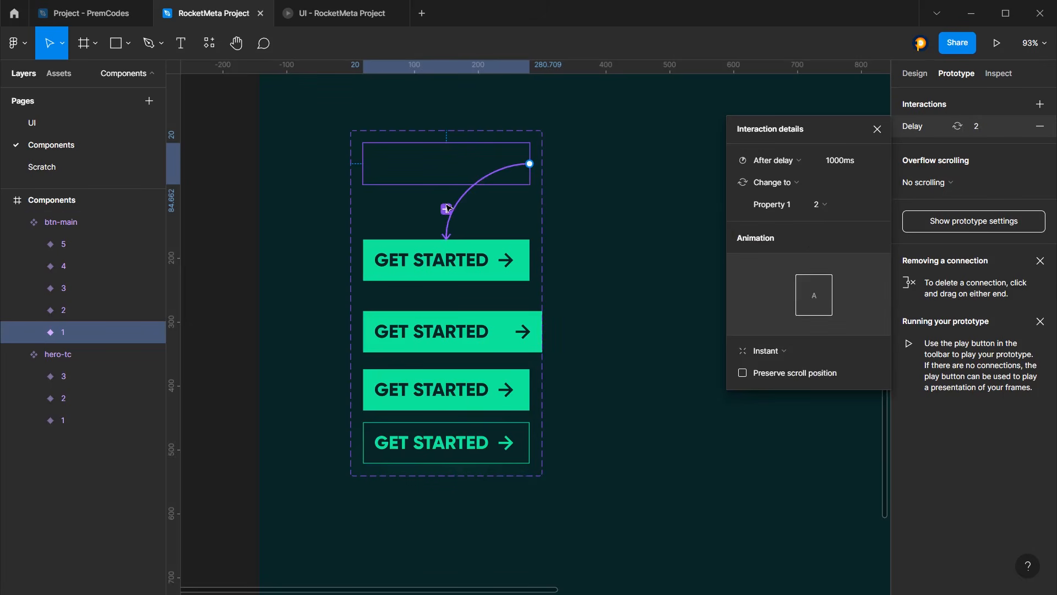
left_click(62, 310)
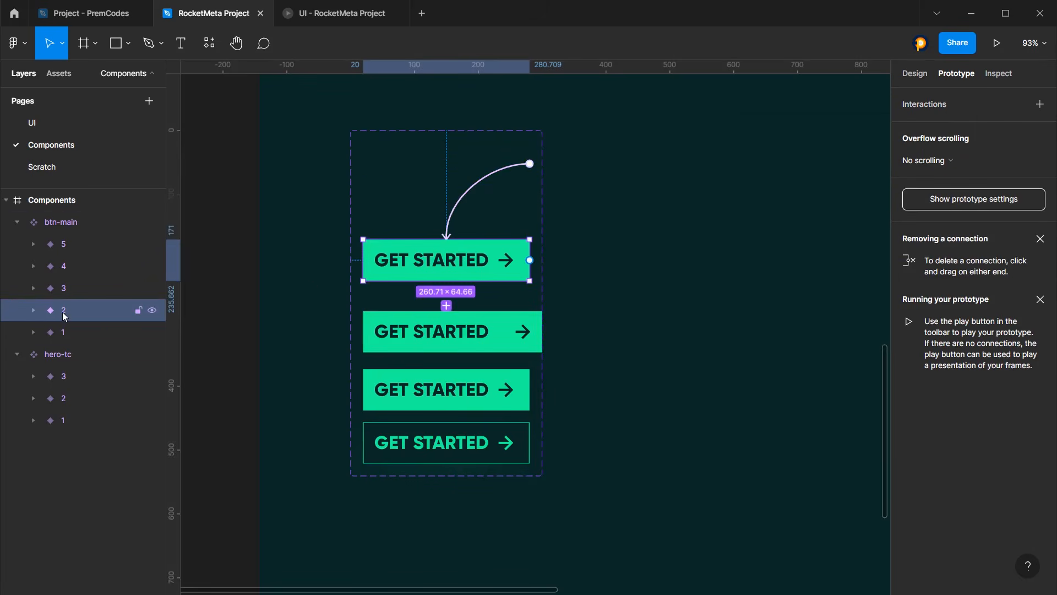
left_click(68, 289)
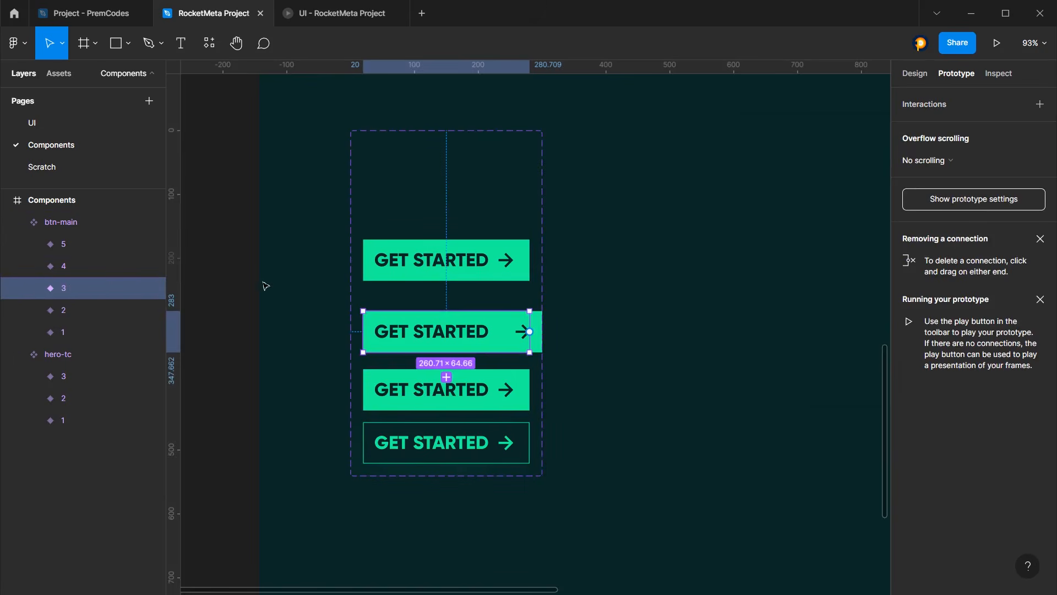
left_click(63, 266)
left_click(70, 245)
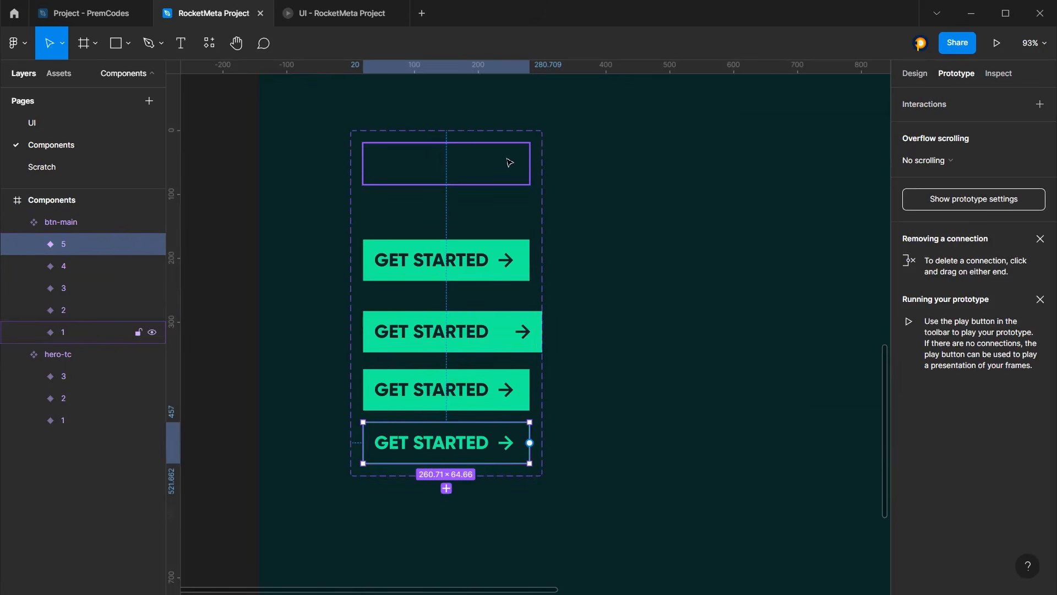
left_click(456, 172)
left_click_drag(529, 164, 447, 220)
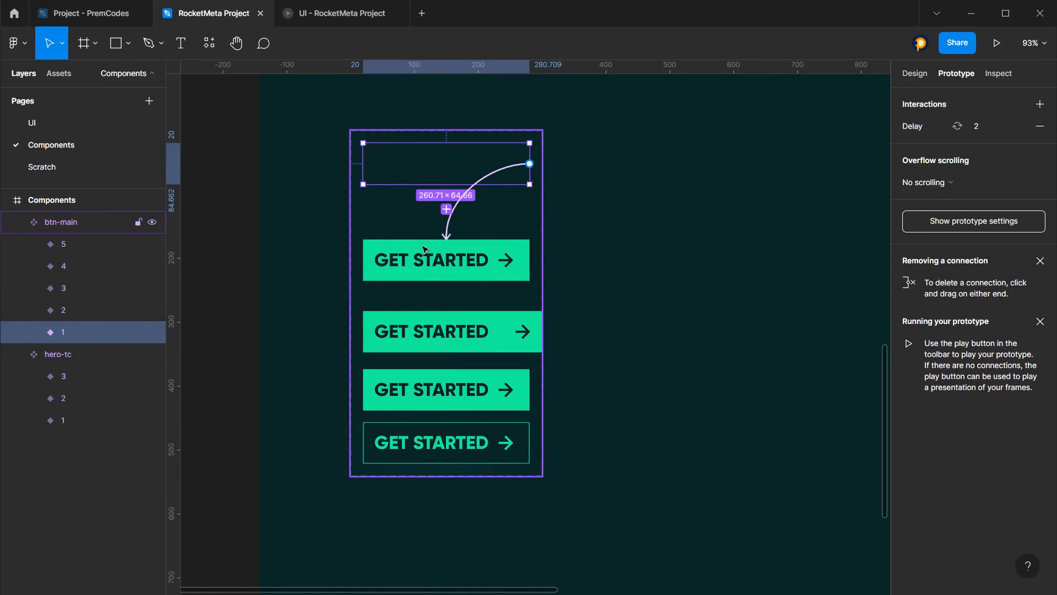
Move variants 2 to 5 up by 60 px and shorten the btn-main set's frame to a height of 476
left_click(68, 309)
left_click(98, 242, "shift")
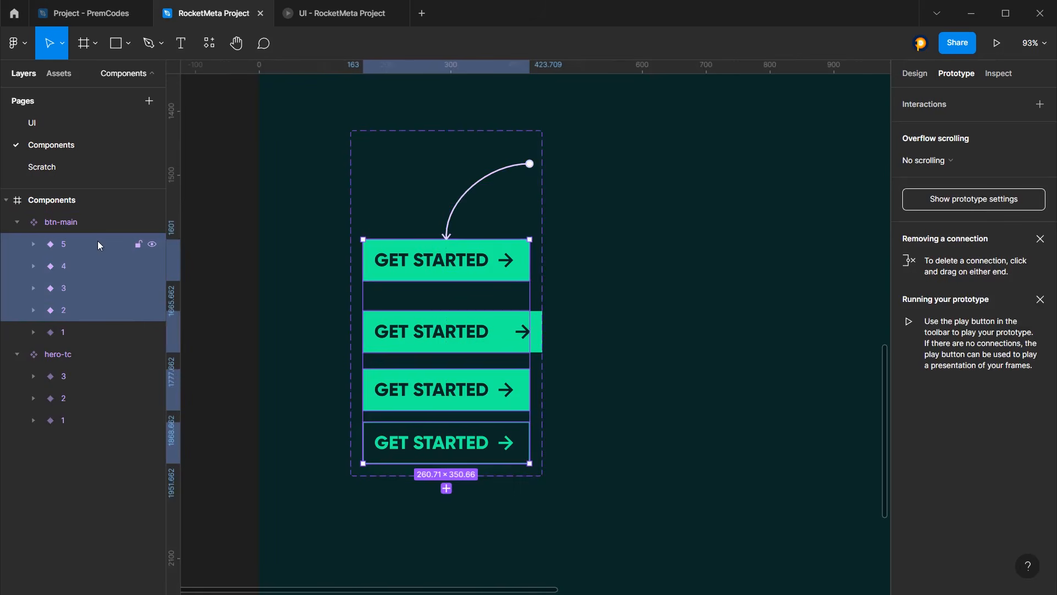
key("shift+Up")
key("shift+Up")
key("shift+Up")
key("shift+Up")
key("shift+Up")
key("shift+Up")
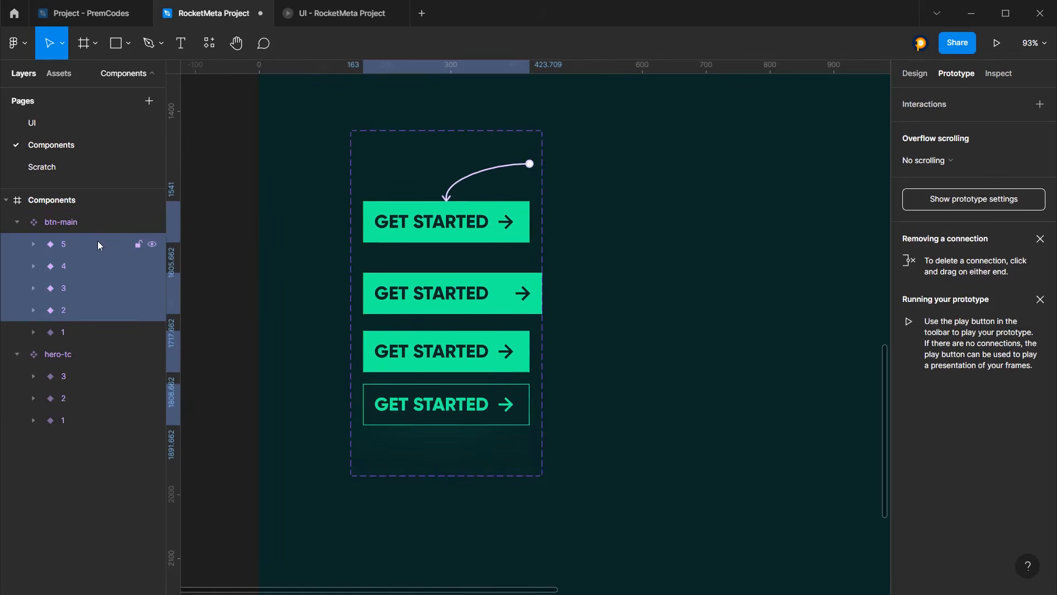
left_click(121, 213)
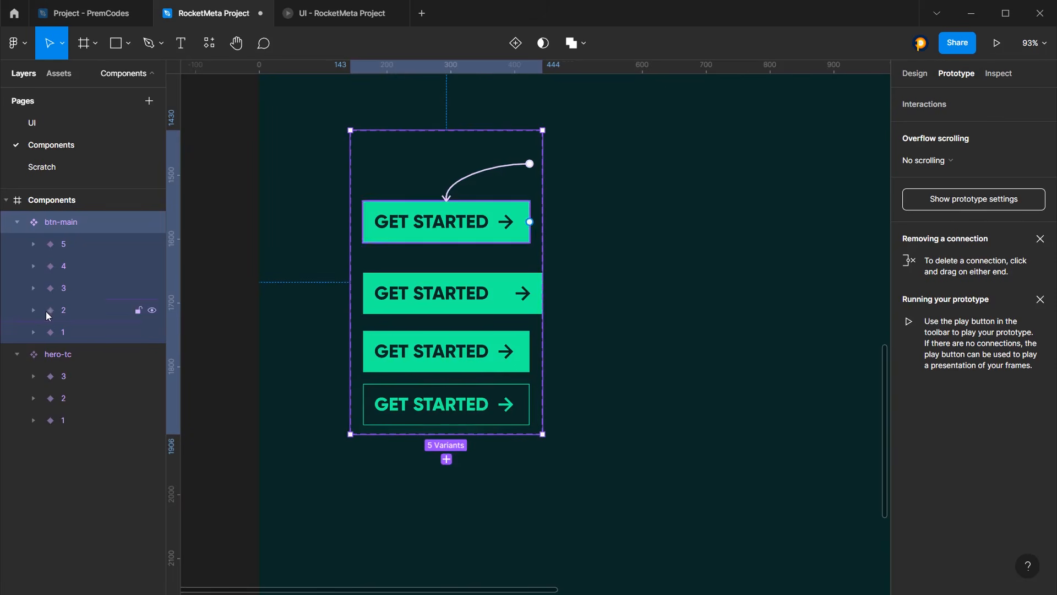
left_click(49, 331)
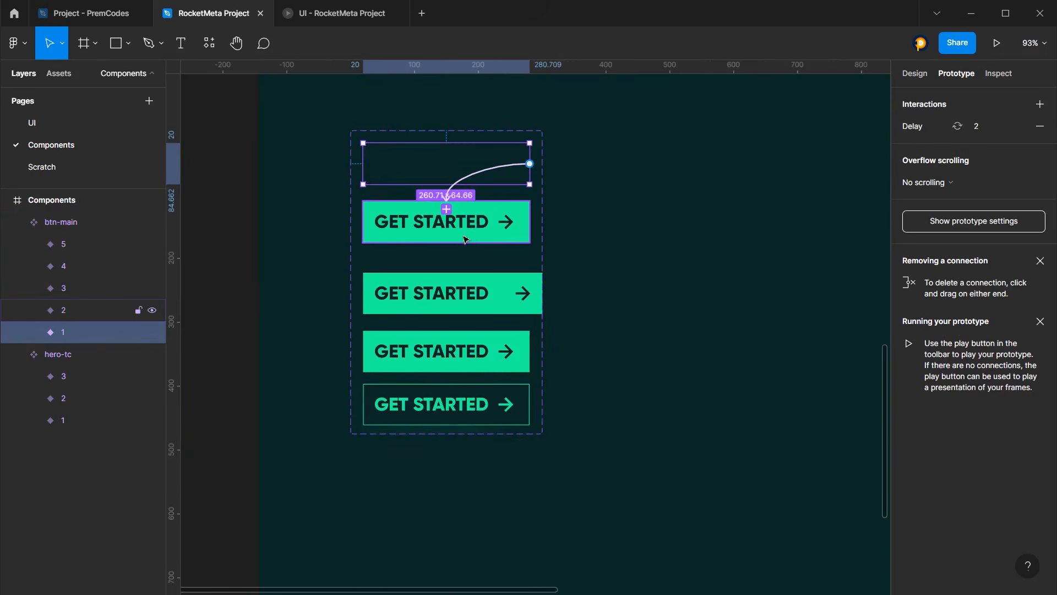
Distribute the five variants in the btn-main component set with even vertical spacing
left_click(436, 135)
left_click(916, 74)
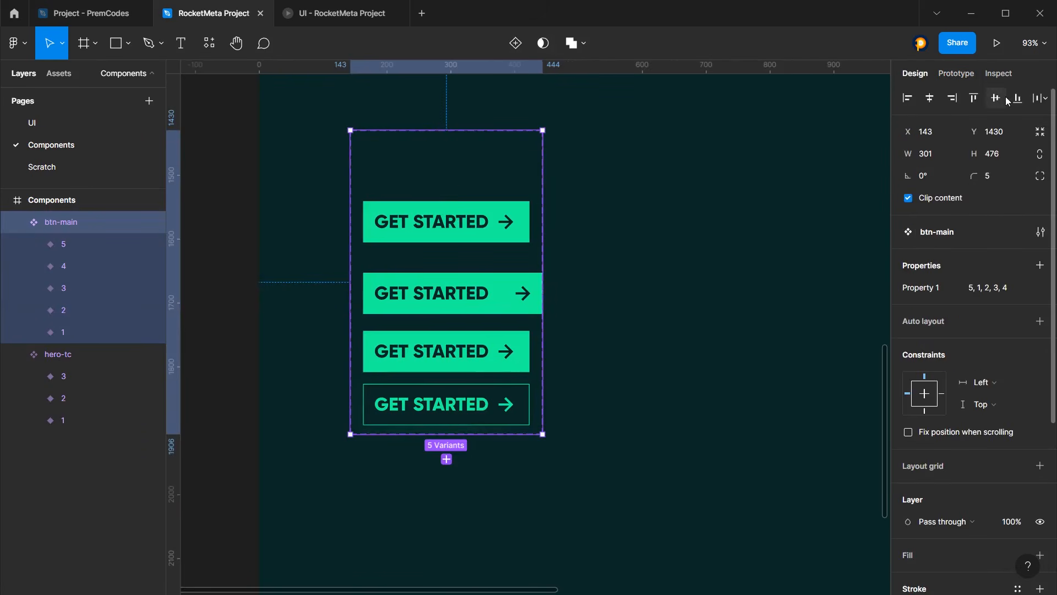
left_click(1039, 98)
left_click(915, 144)
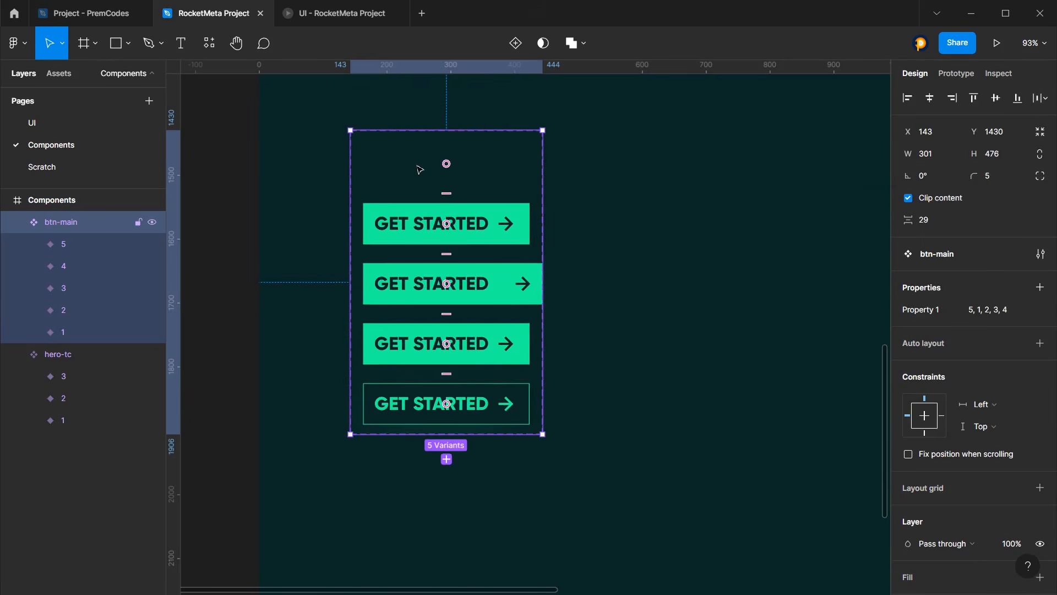
Set the animation of variant 1's delayed interaction to Smart animate with Gentle easing and a duration of 200 ms
left_click(64, 332)
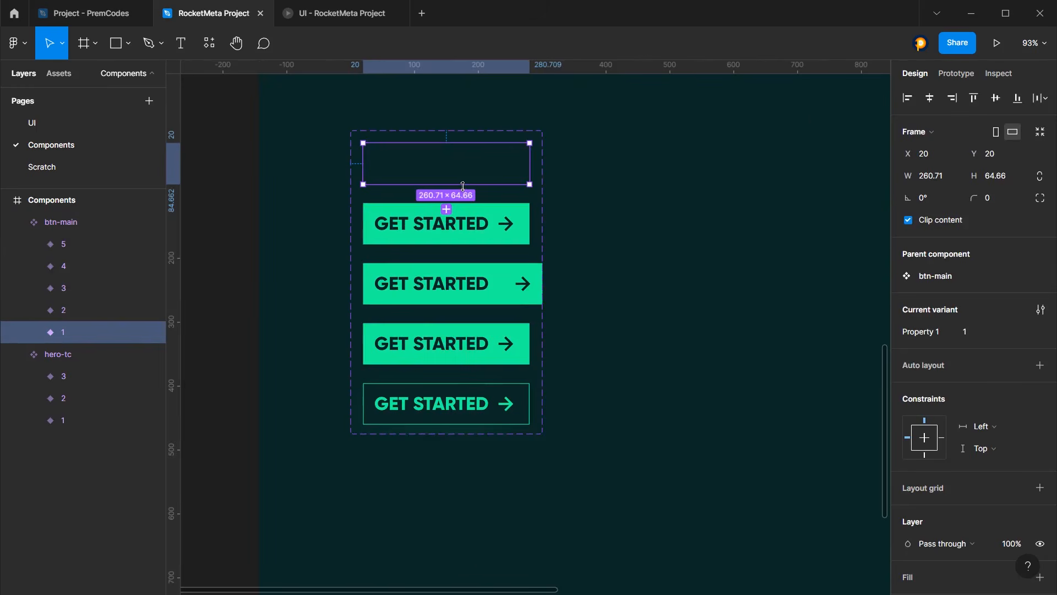
key("shift+e")
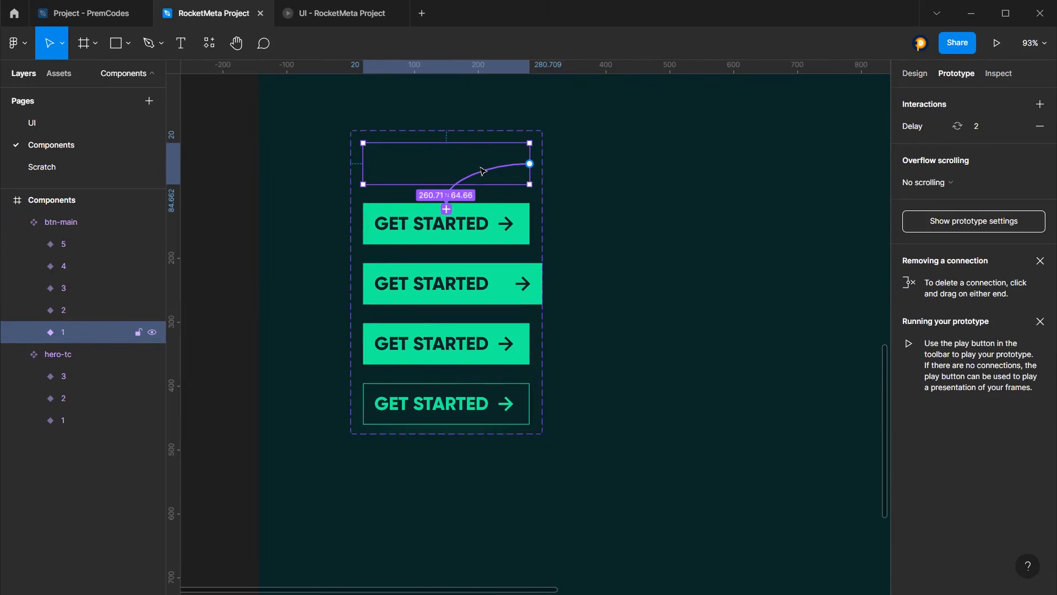
left_click(945, 125)
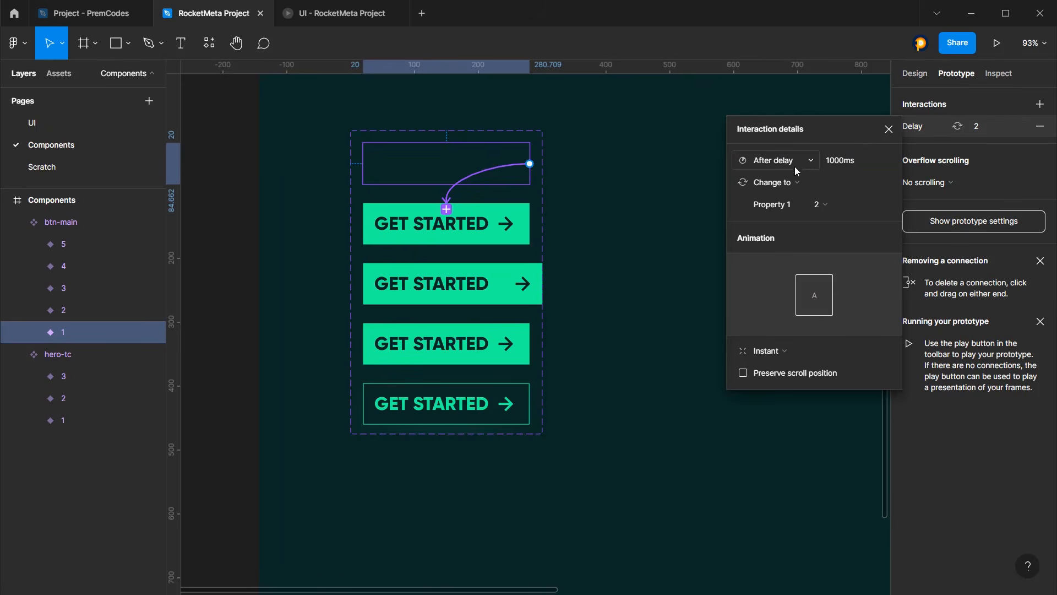
left_click(773, 352)
left_click(793, 383)
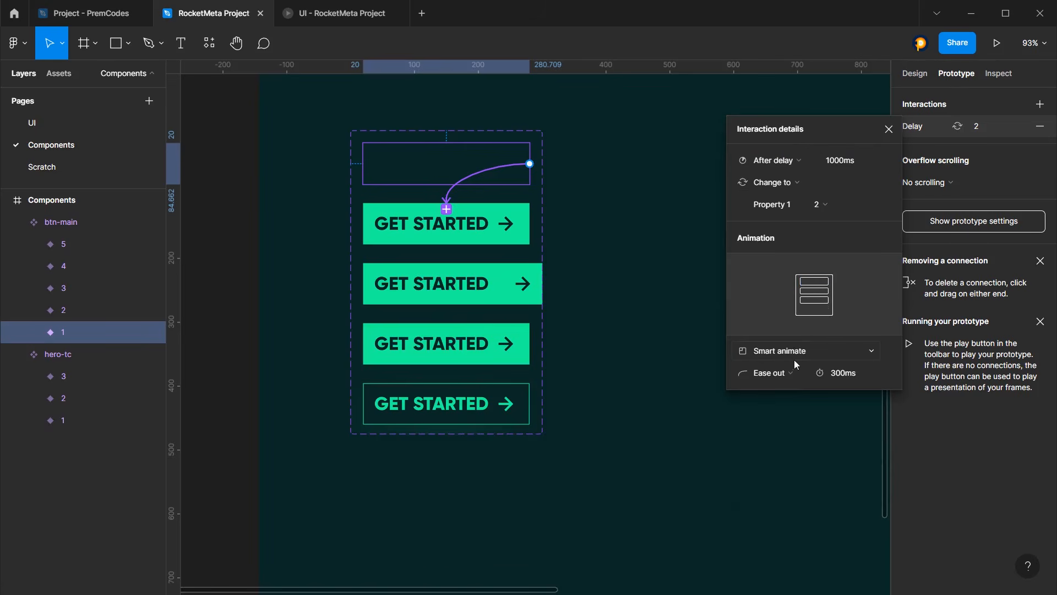
left_click(773, 372)
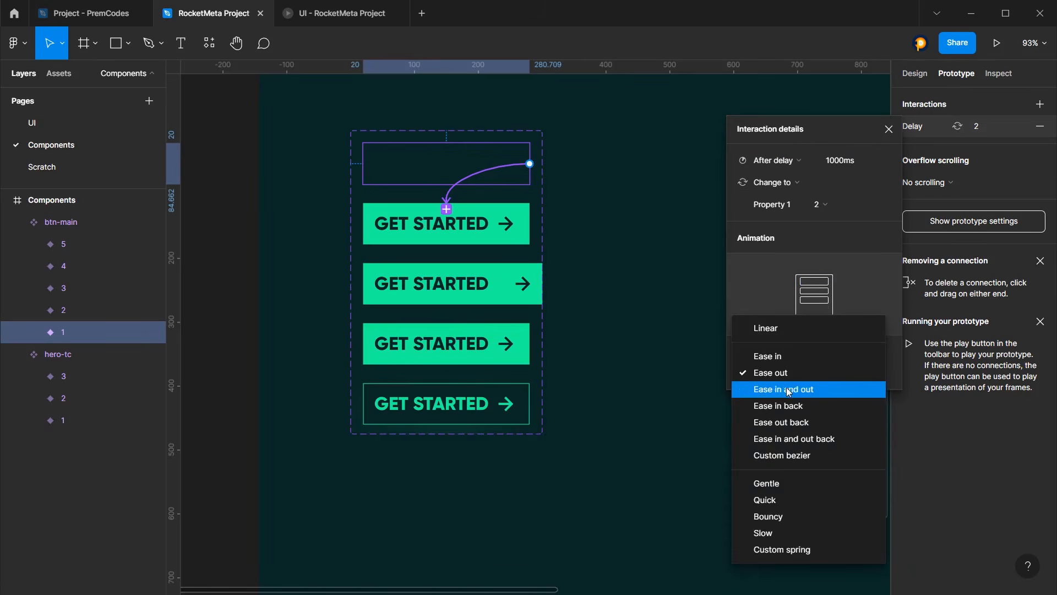
left_click(771, 483)
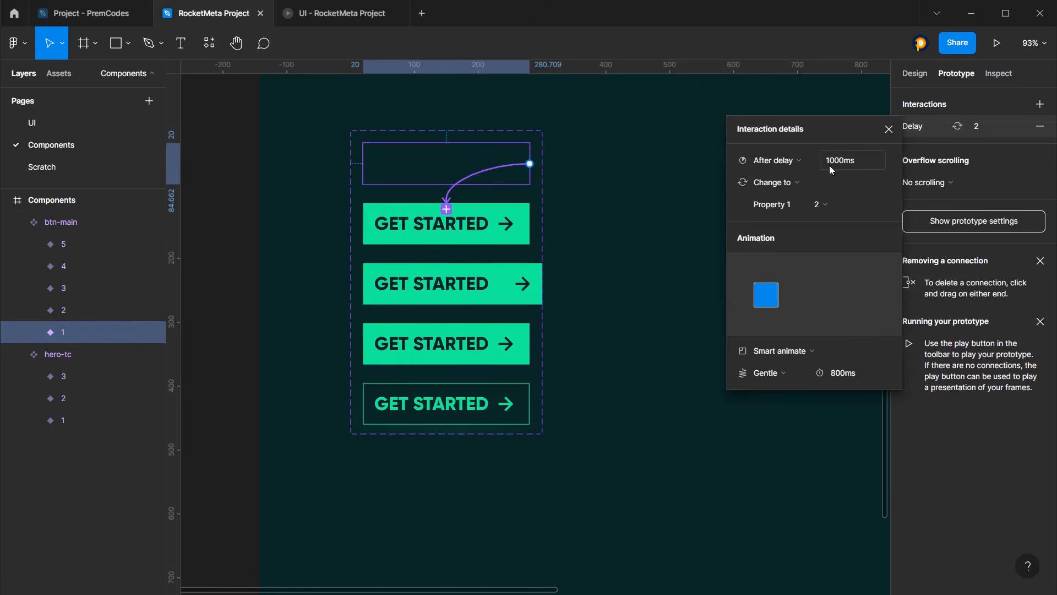
left_click(847, 373)
key("Return")
Connect variant 2 to variant 3 with an After delay interaction set to 200 ms
left_click(523, 236)
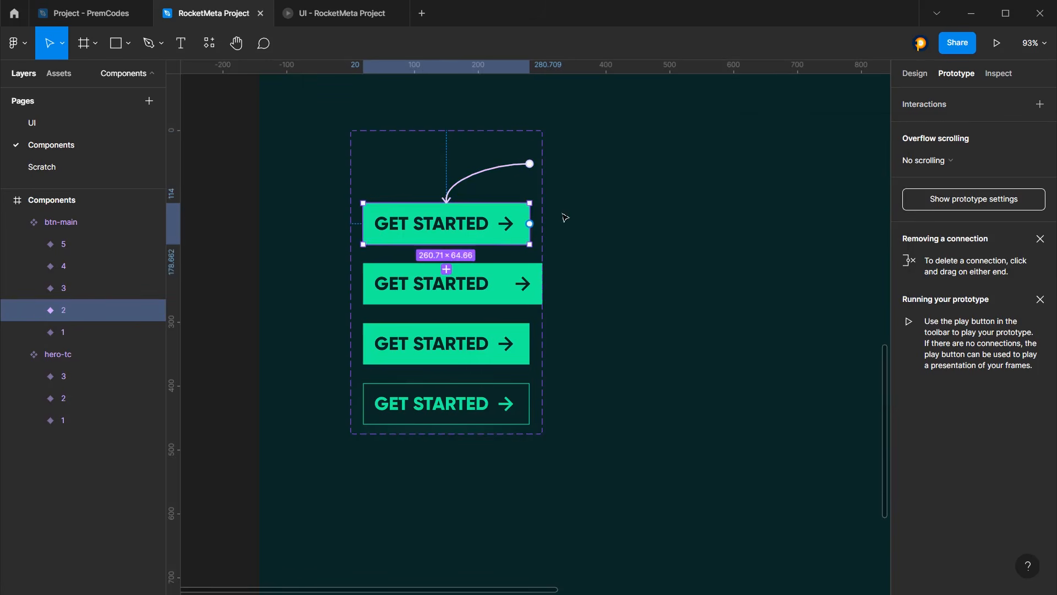
left_click_drag(529, 223, 504, 286)
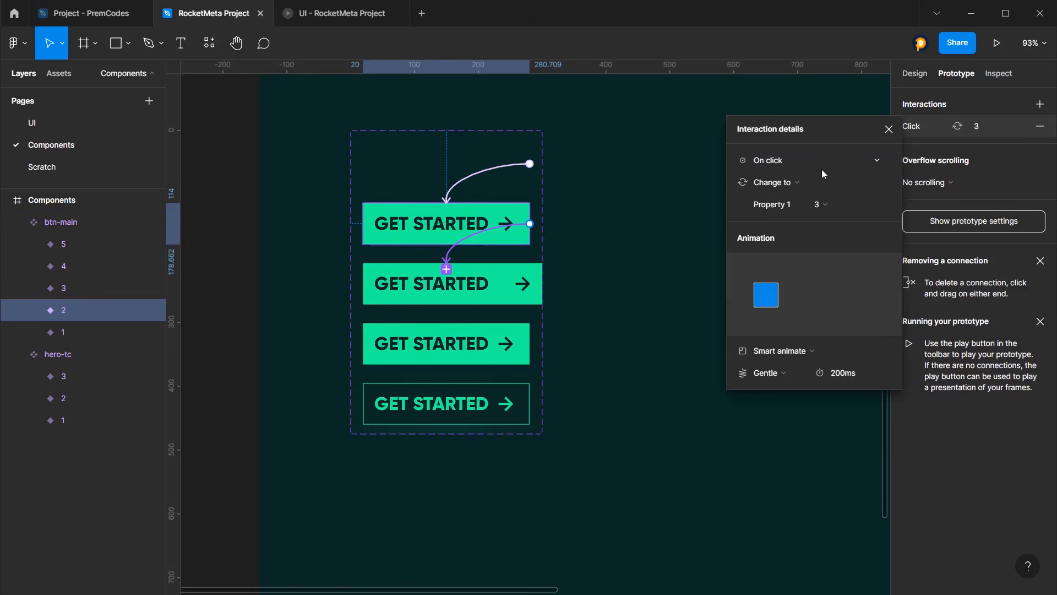
left_click(790, 163)
left_click(793, 331)
left_click(846, 167)
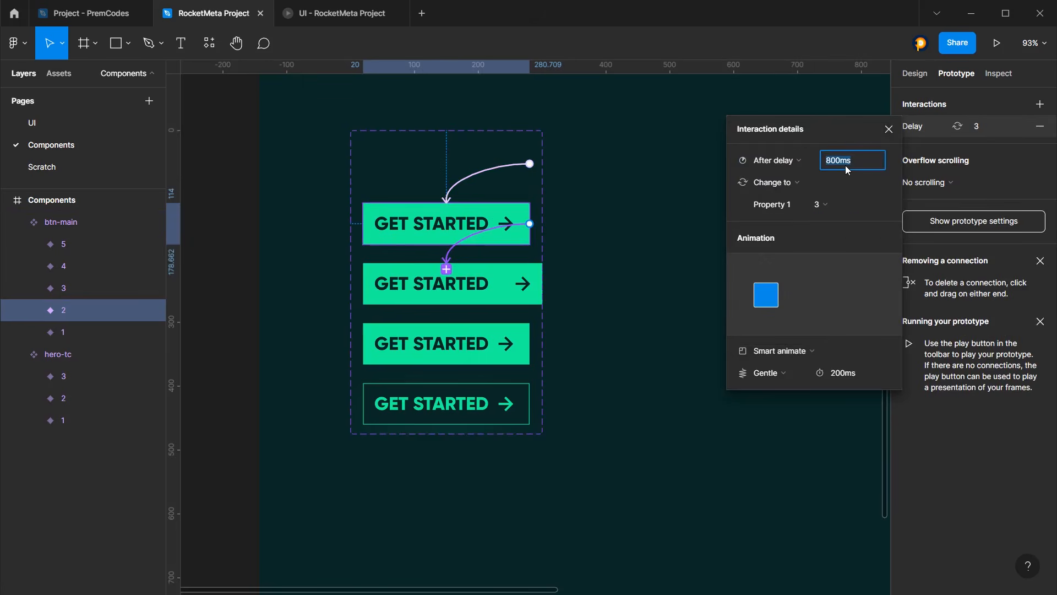
type("200")
key("Return")
Keep Smart animate on variant 2's interaction and connect variant 3 to variant 4 with an After delay interaction of 200 ms
left_click(788, 356)
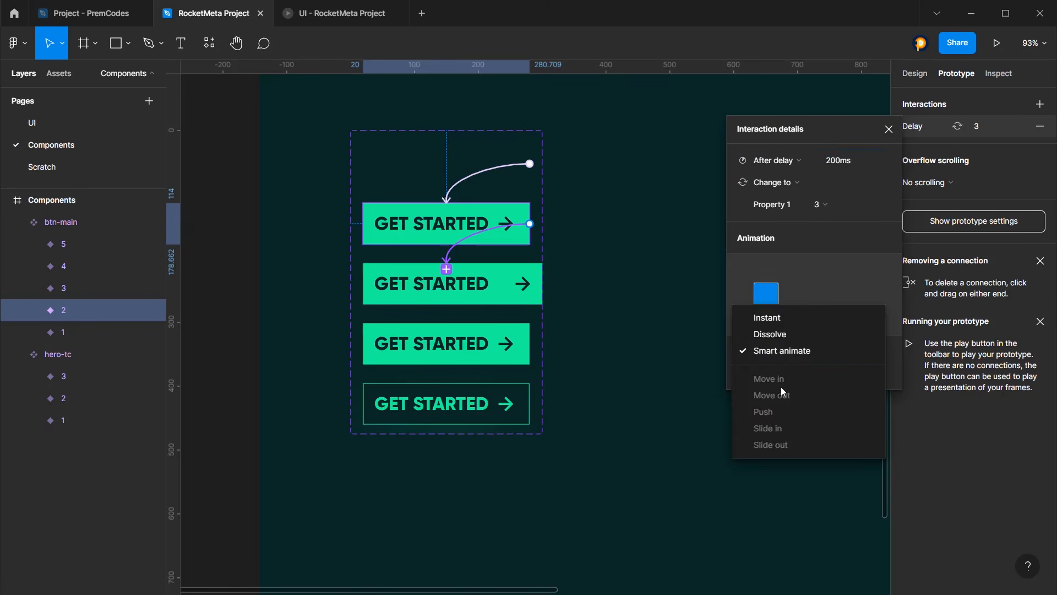
left_click(782, 353)
left_click(468, 283)
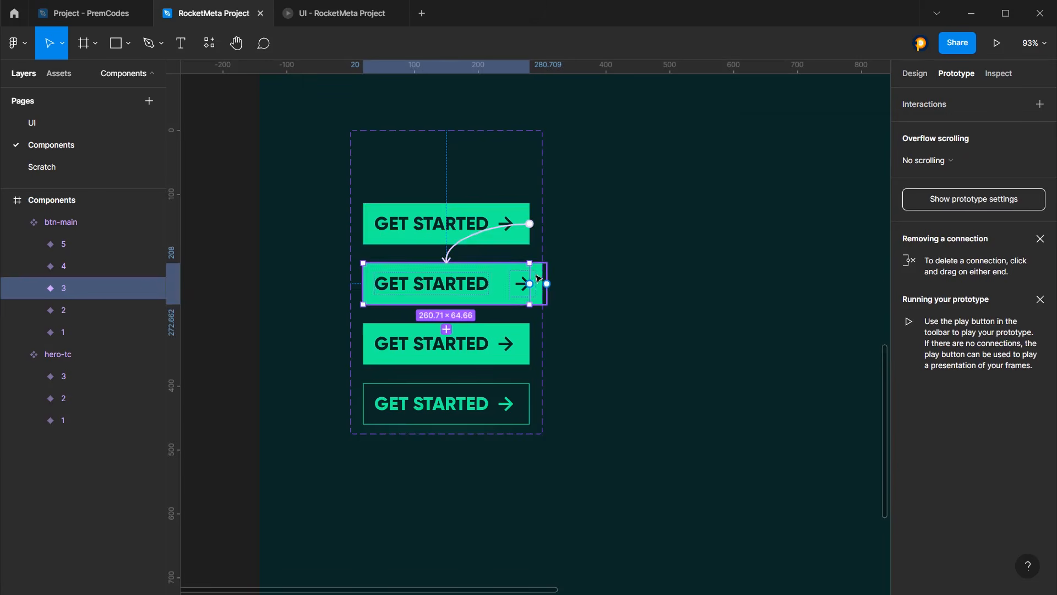
left_click_drag(530, 283, 479, 334)
left_click(787, 160)
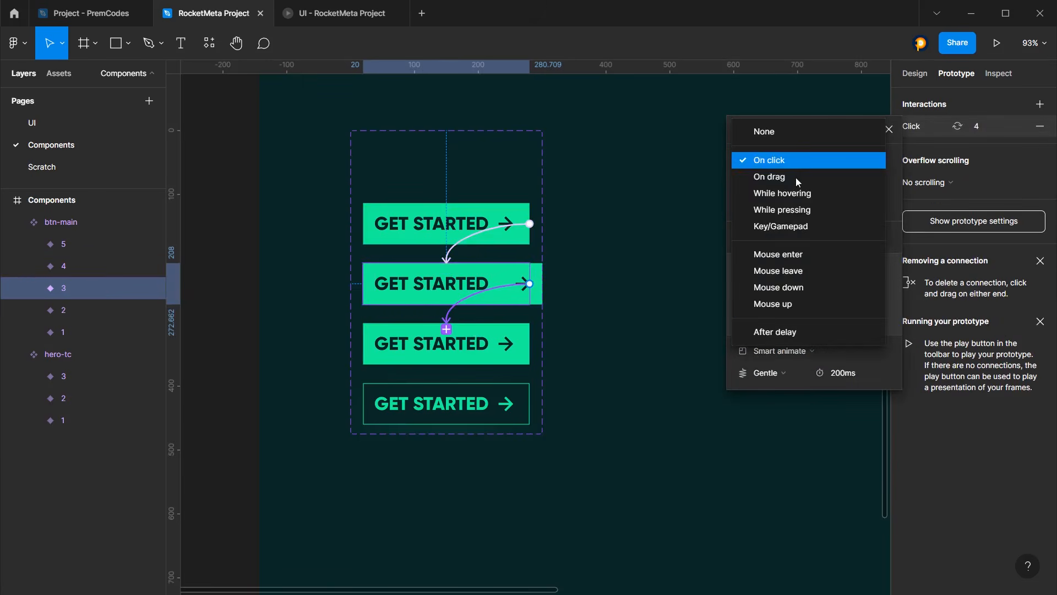
left_click(769, 335)
left_click(837, 165)
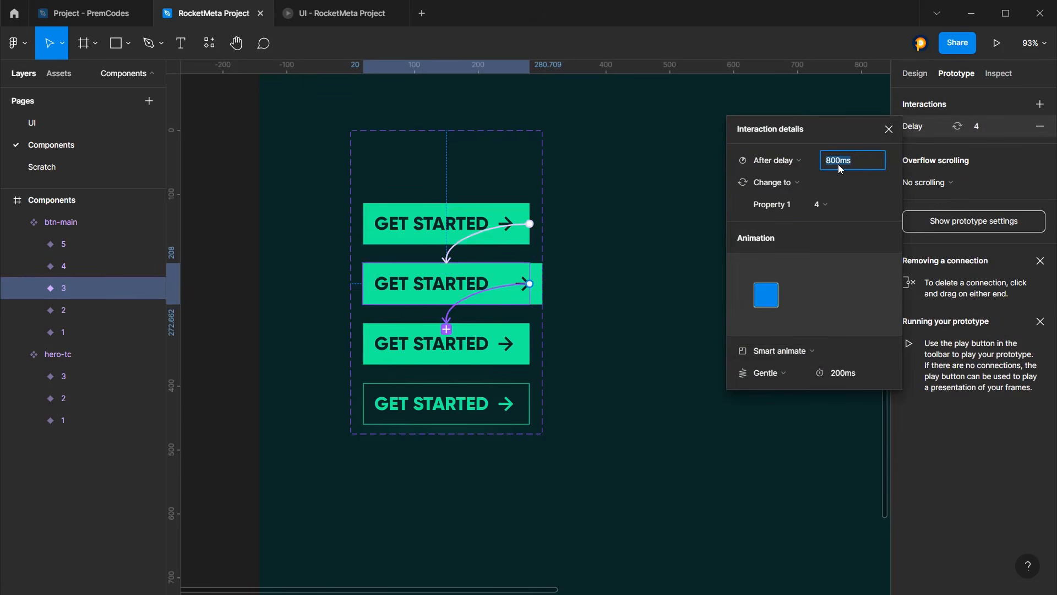
type("200")
key("Return")
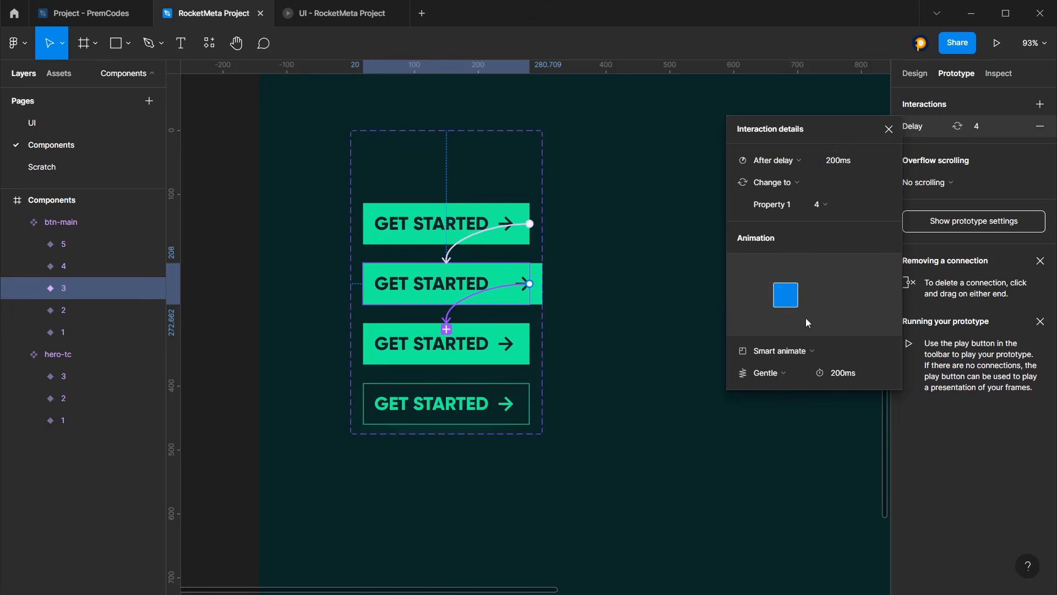
Connect variant 4 back to variant 3 with an After delay interaction set to 200 ms
left_click(492, 345)
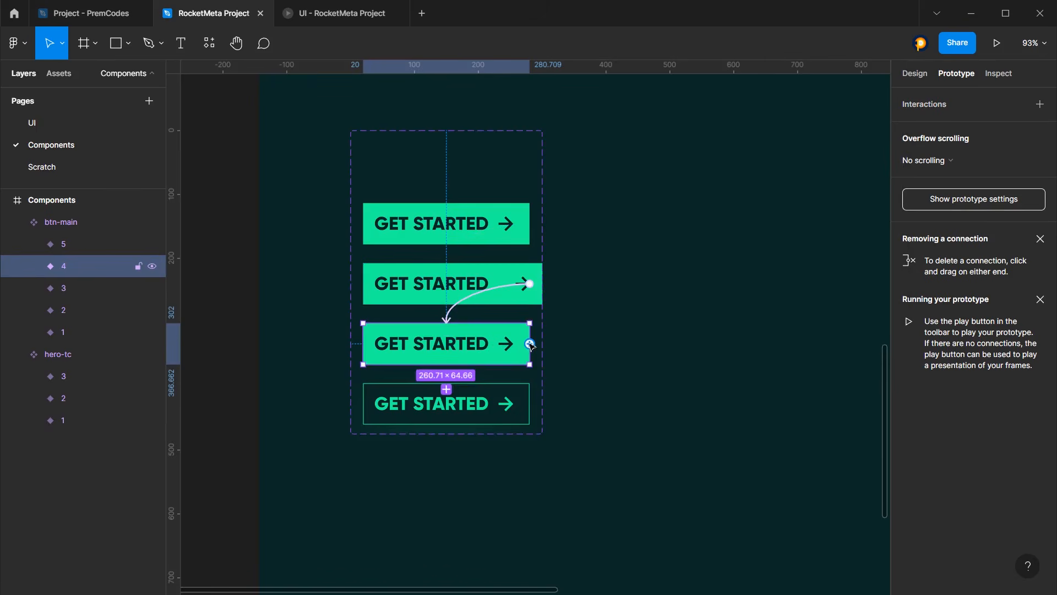
left_click_drag(530, 345, 535, 325)
left_click_drag(532, 303, 532, 308)
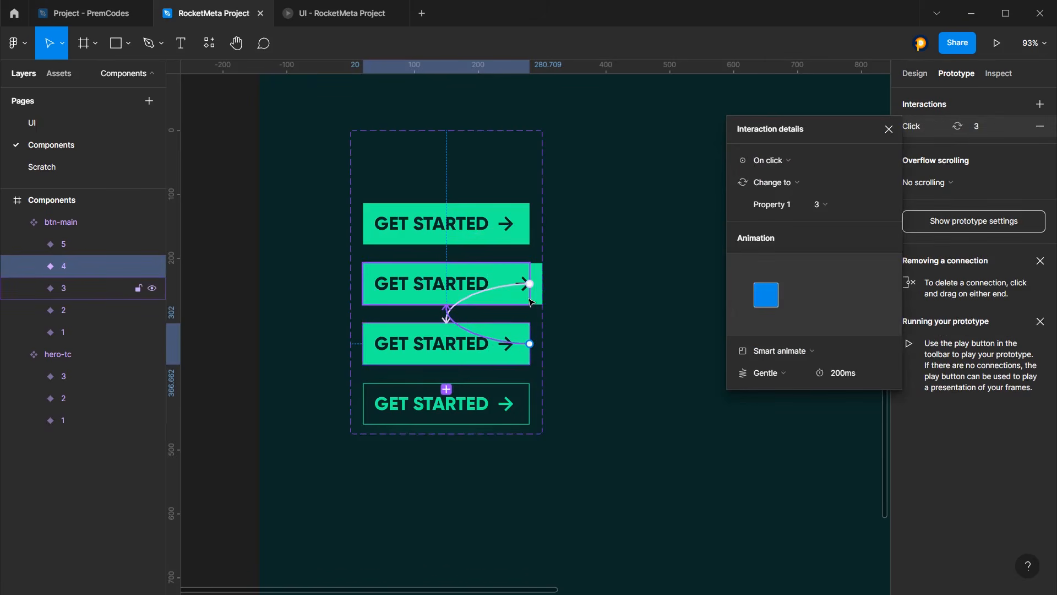
left_click(784, 160)
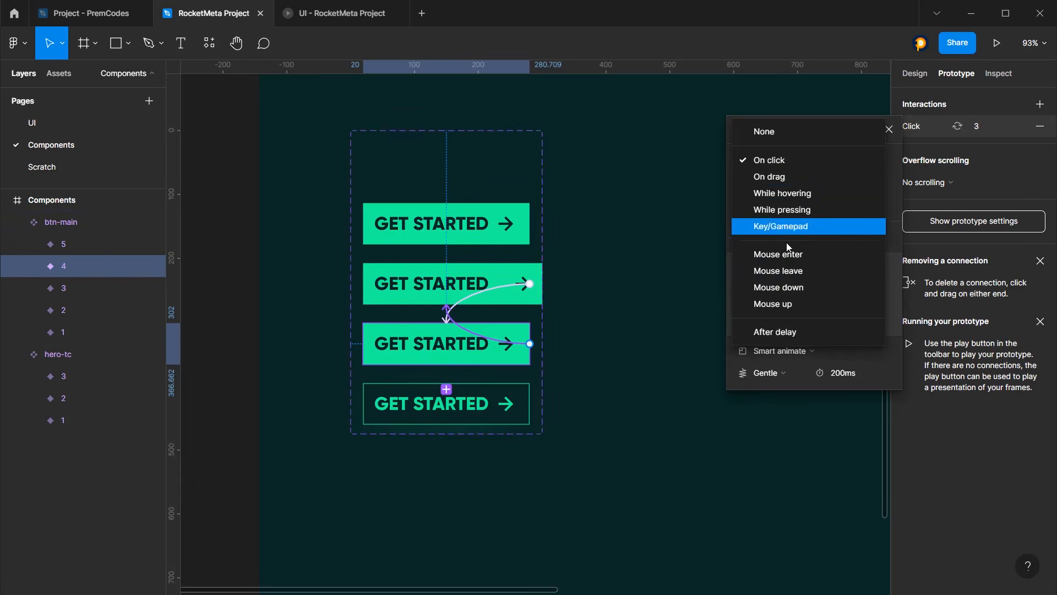
left_click(782, 332)
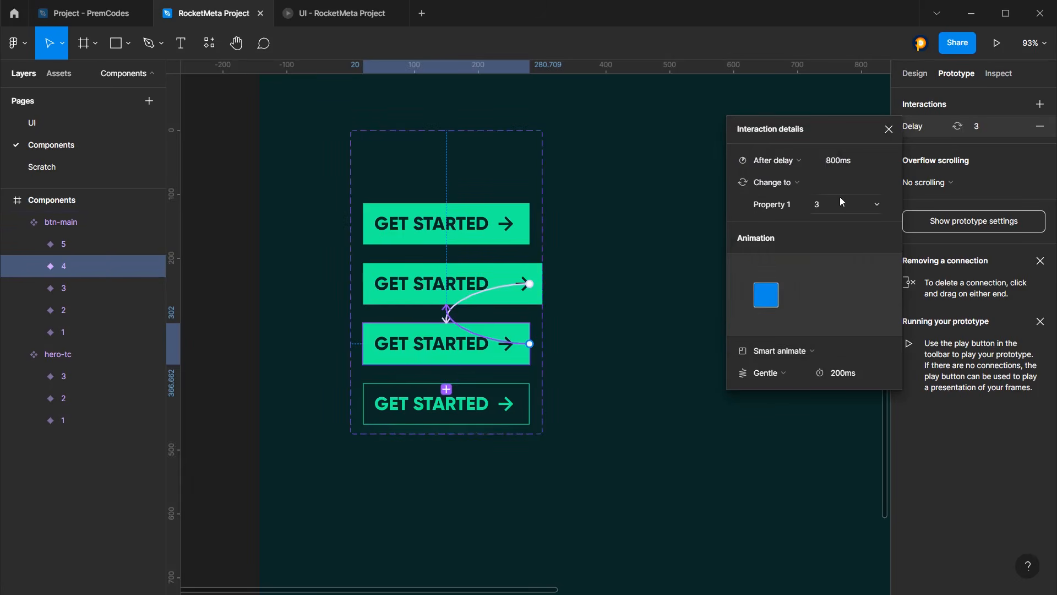
left_click(847, 158)
type("200")
key("Return")
left_click(889, 129)
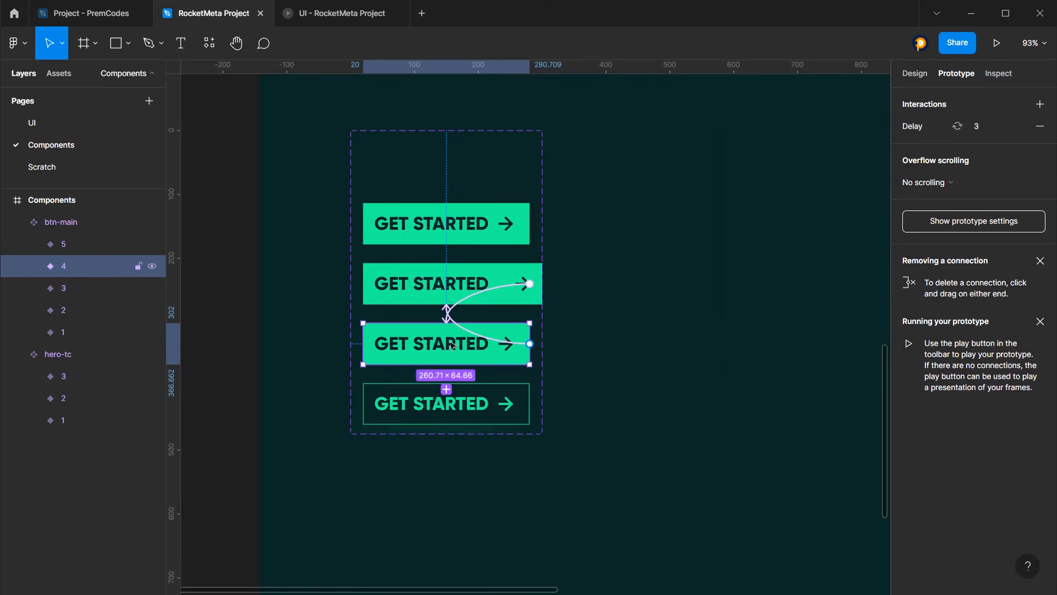
left_click(1039, 105)
left_click(933, 128)
left_click(816, 156)
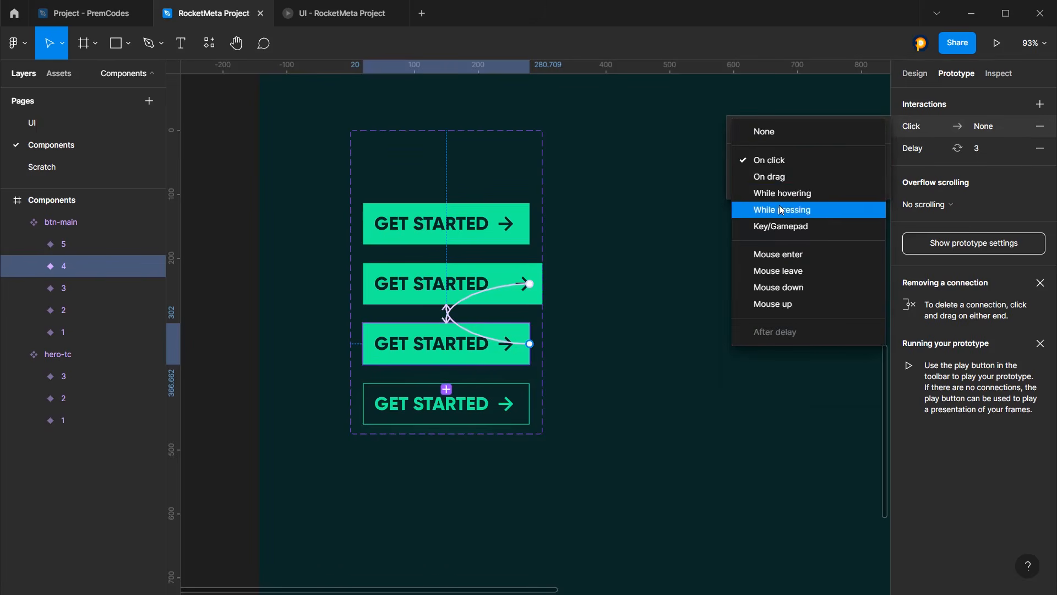
left_click(799, 193)
left_click(788, 183)
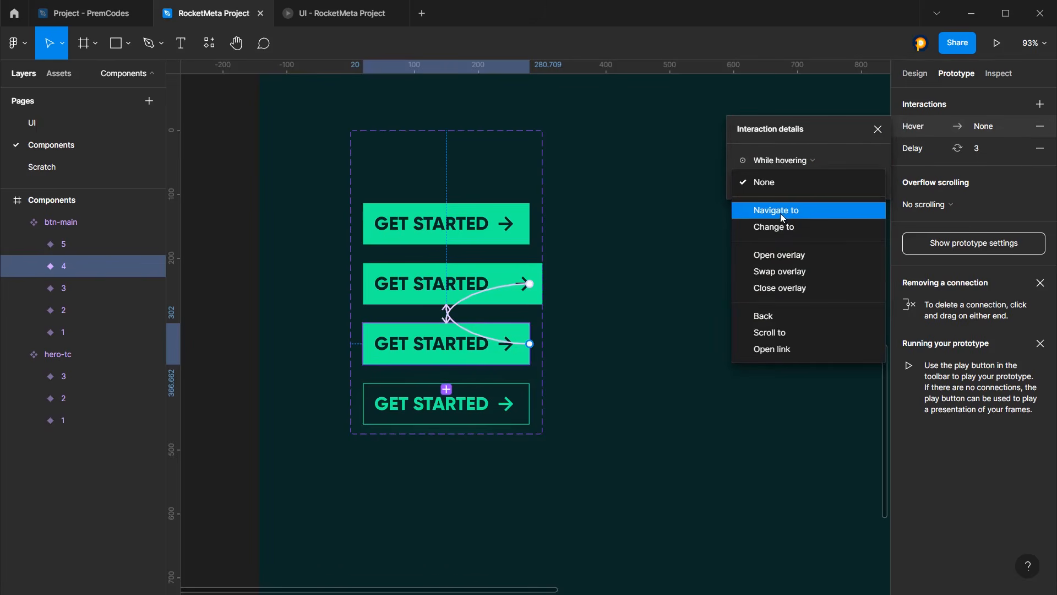
left_click(781, 212)
left_click(850, 188)
left_click(803, 191)
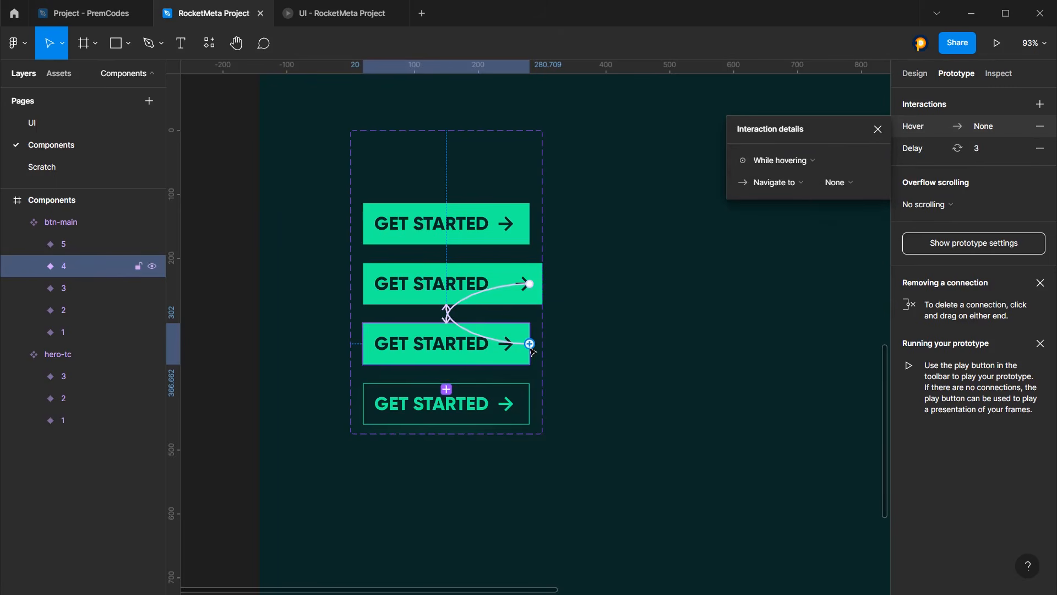
Connect variant 4 to variant 5 with a While hovering interaction and remove variant 4's hover interaction that has no destination
left_click_drag(530, 343, 446, 392)
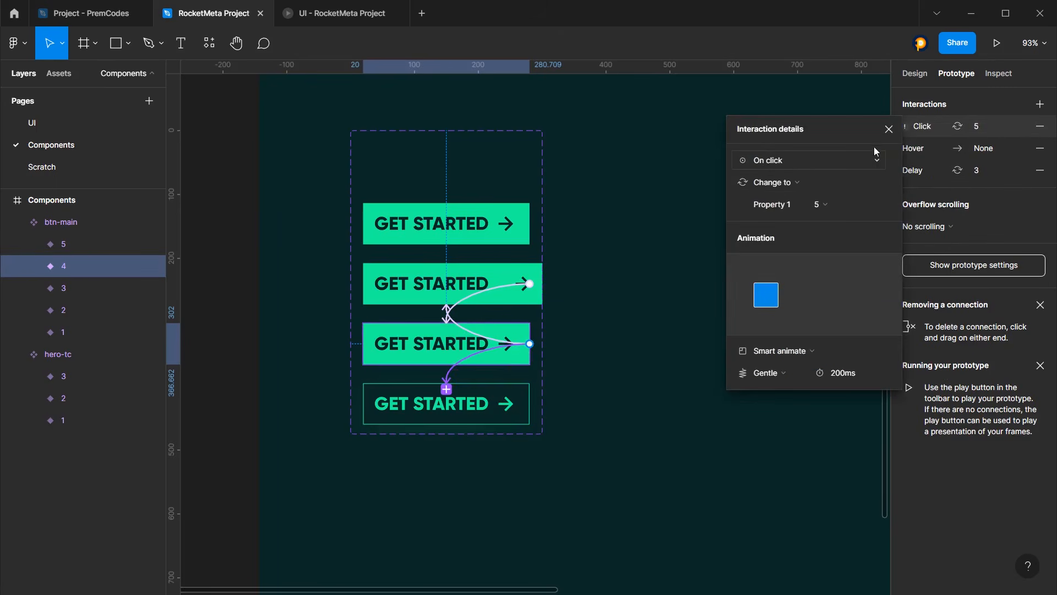
left_click(1040, 148)
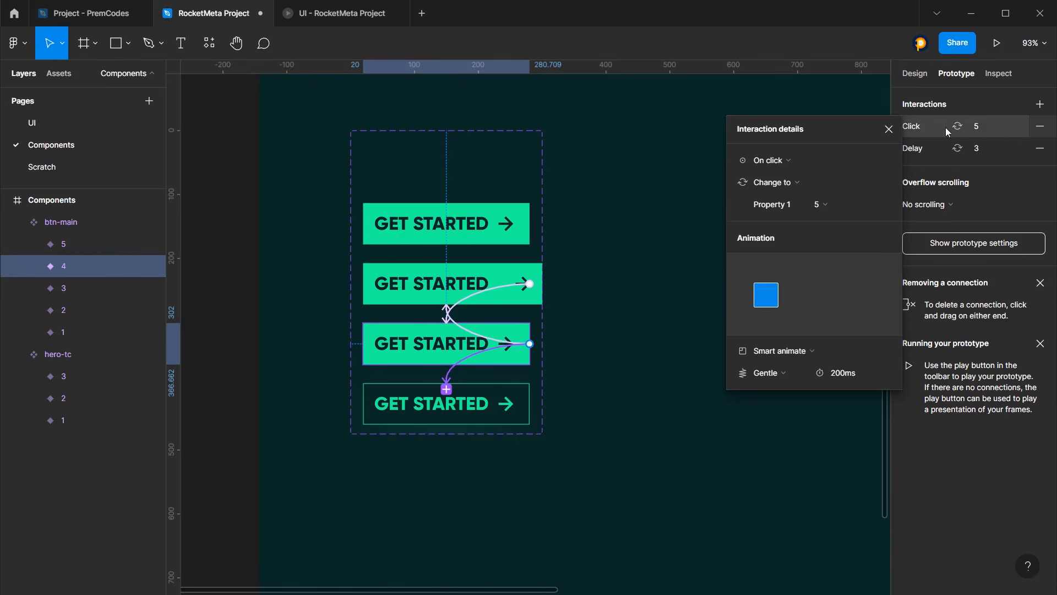
left_click(771, 160)
left_click(784, 192)
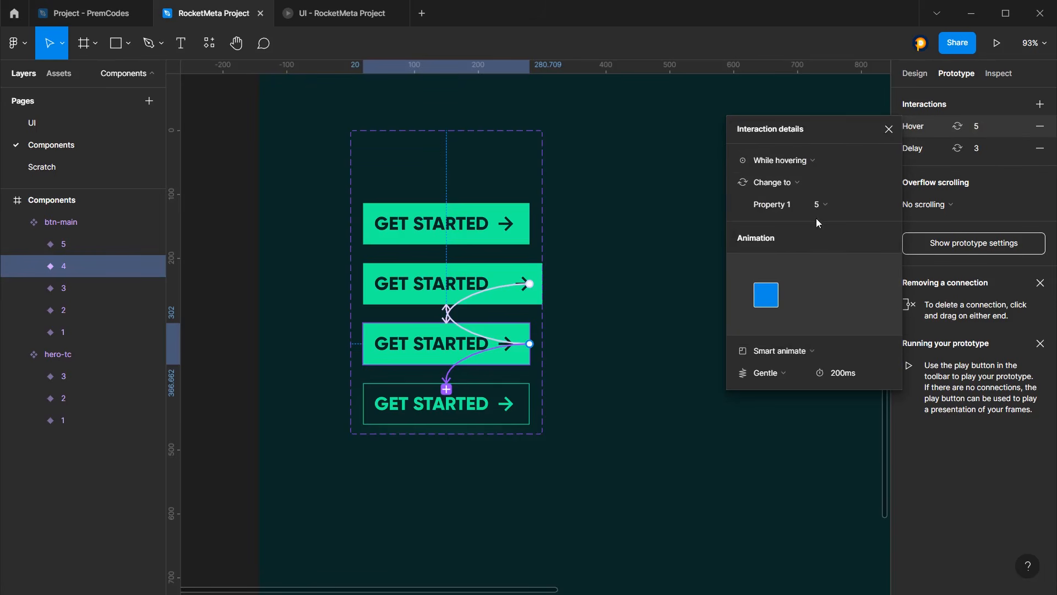
left_click(799, 362)
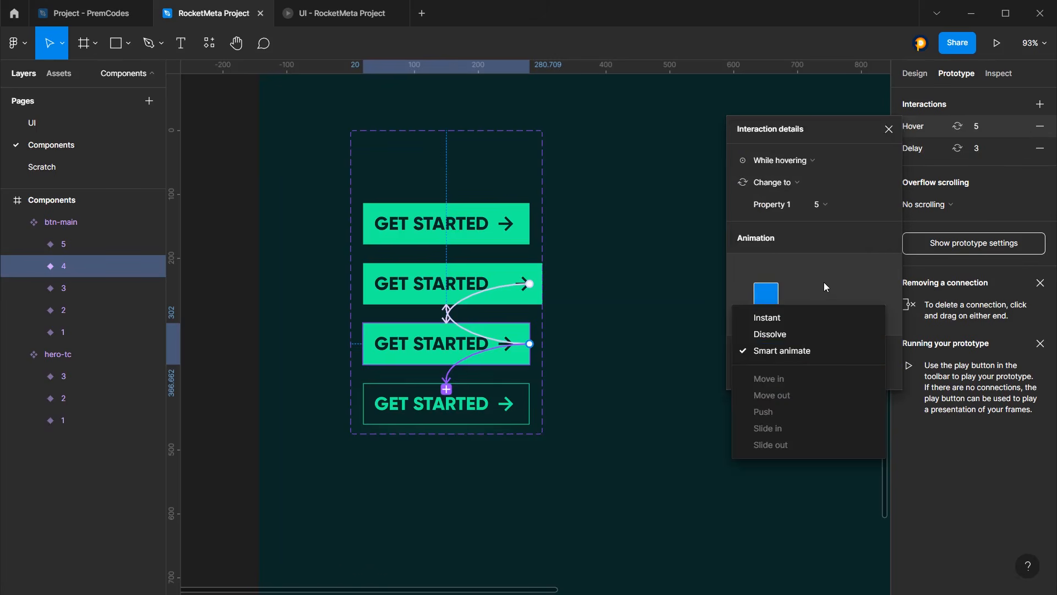
left_click(887, 130)
left_click(888, 129)
left_click(651, 163)
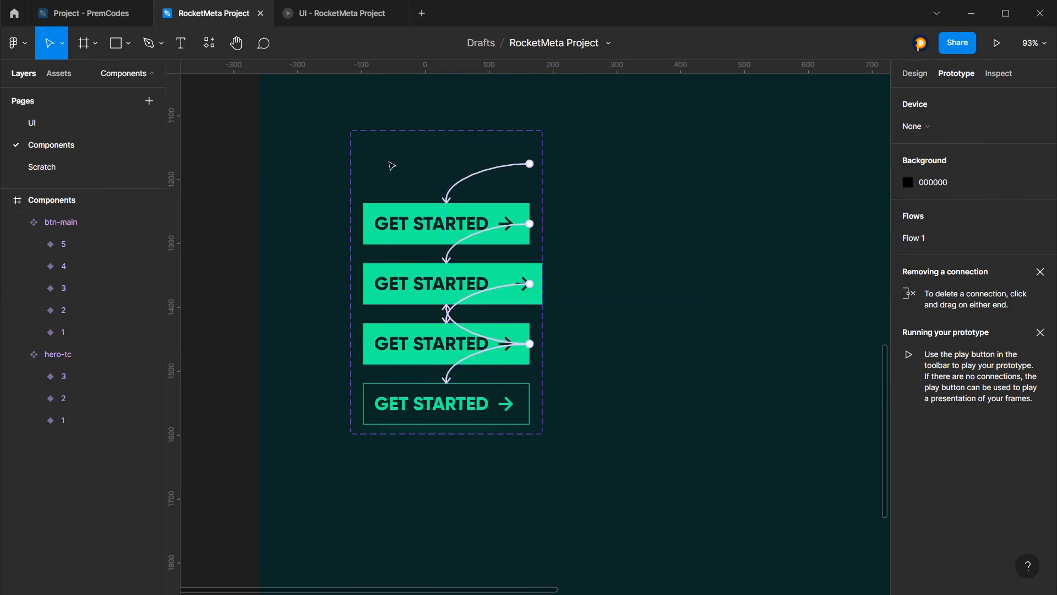
Place an instance of the btn-main component on the UI page's hero at about X 77, Y 698
left_click(61, 73)
left_click(24, 73)
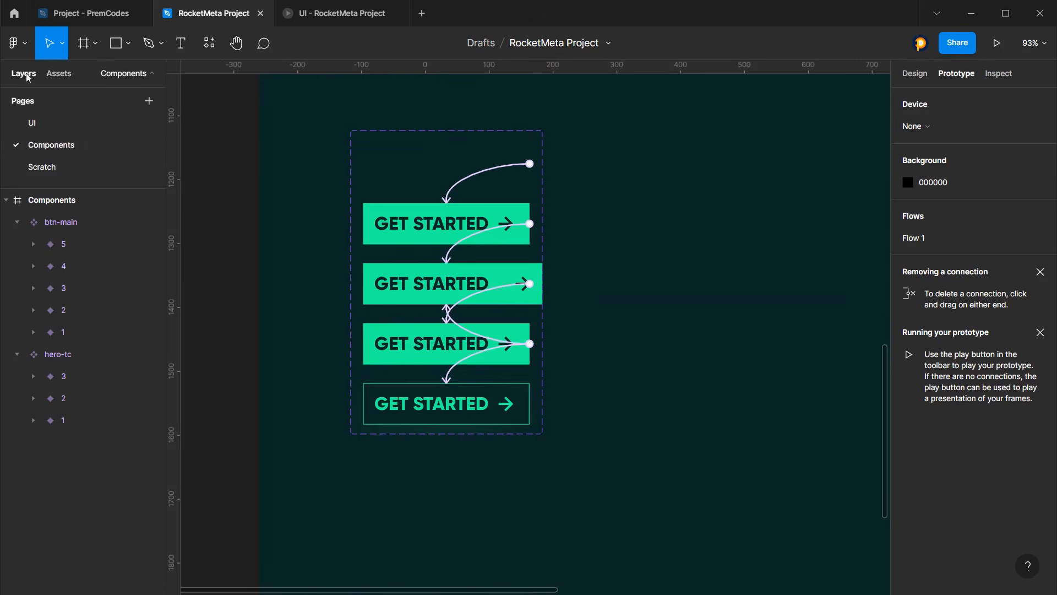
left_click(44, 126)
left_click(59, 74)
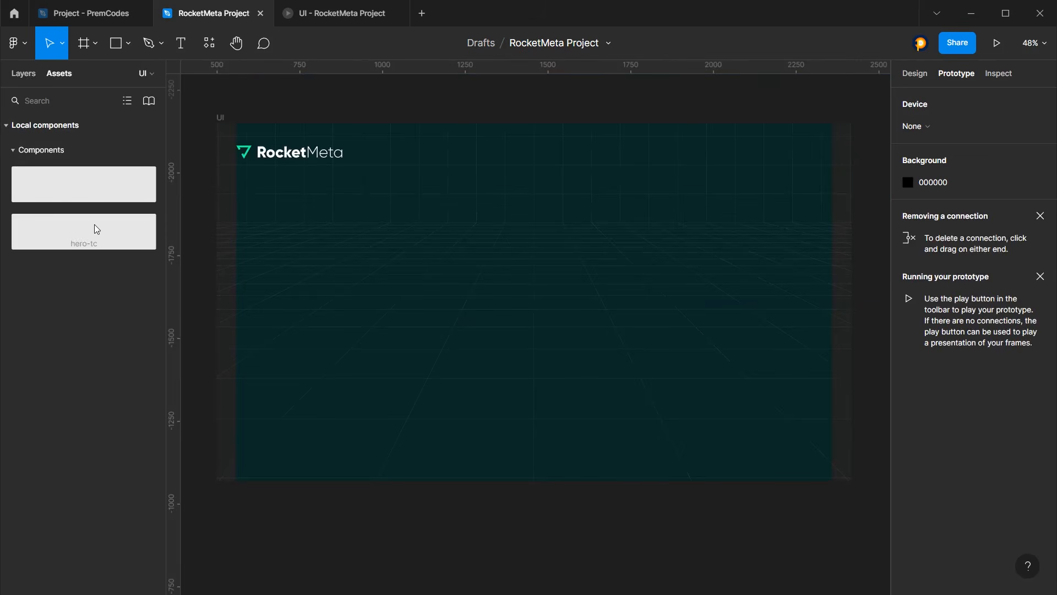
left_click_drag(311, 377, 267, 359)
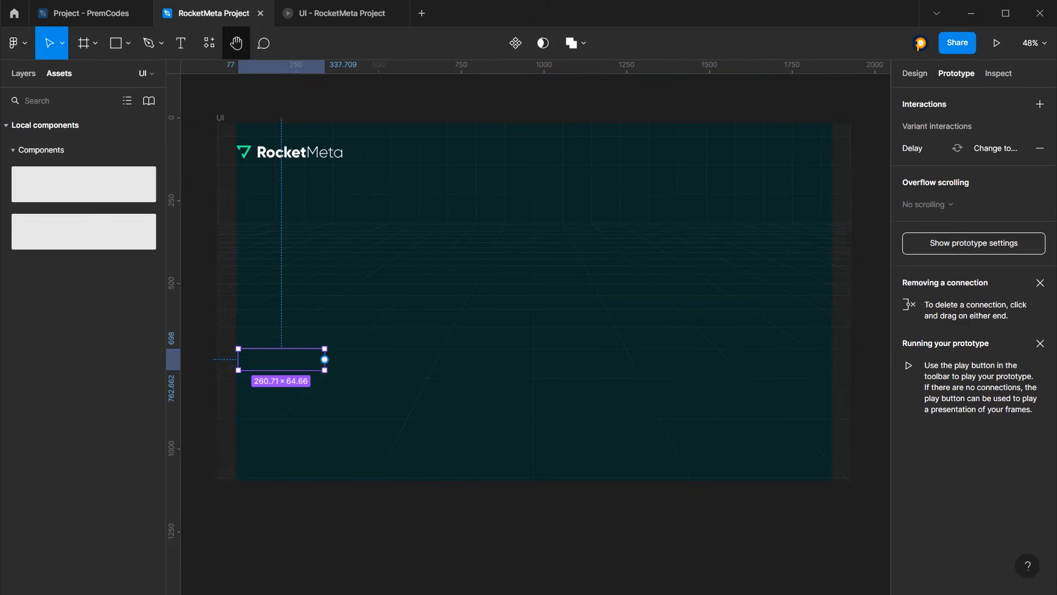
Check the GET STARTED button's animation in the UI prototype preview, and return to the Components page of the design file
left_click(323, 15)
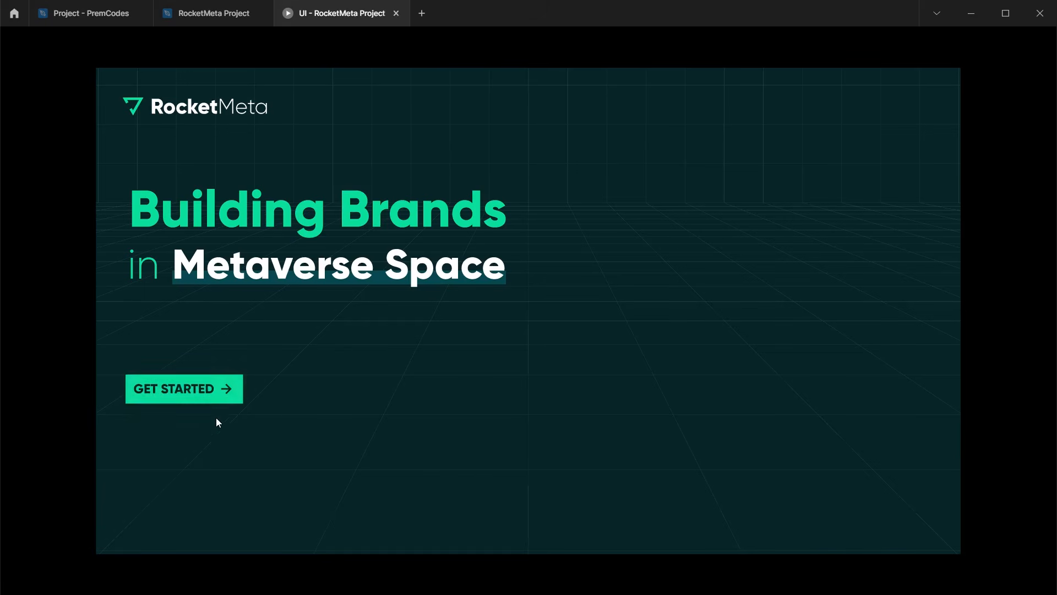
left_click(194, 16)
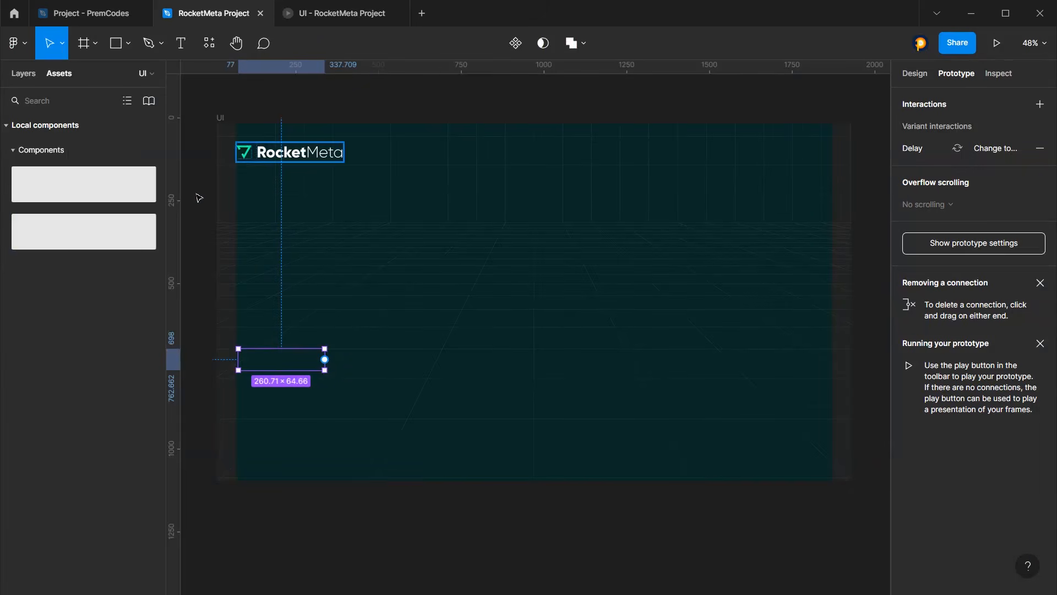
left_click(25, 74)
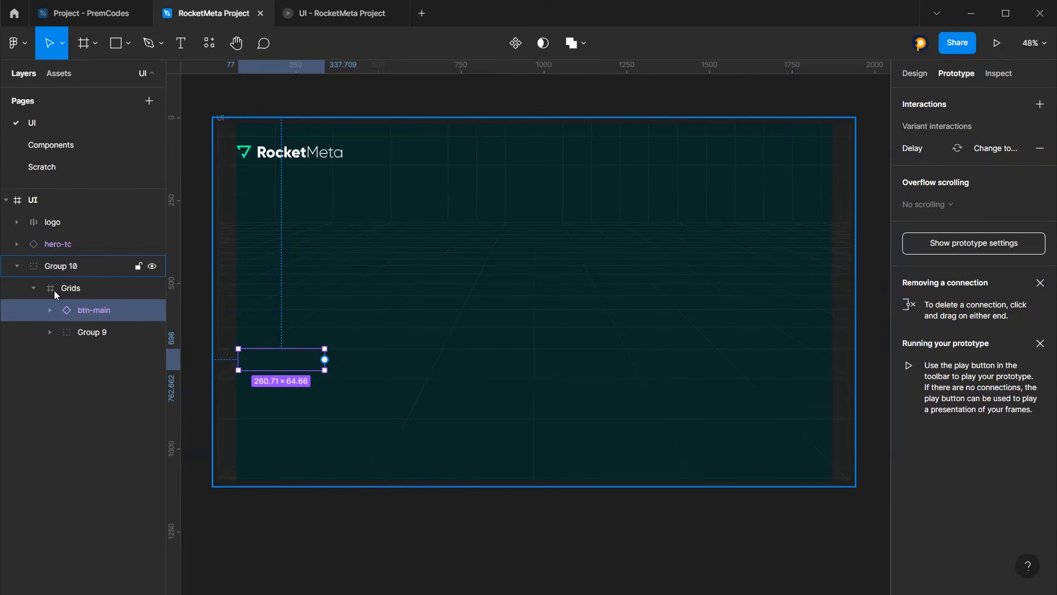
left_click(70, 145)
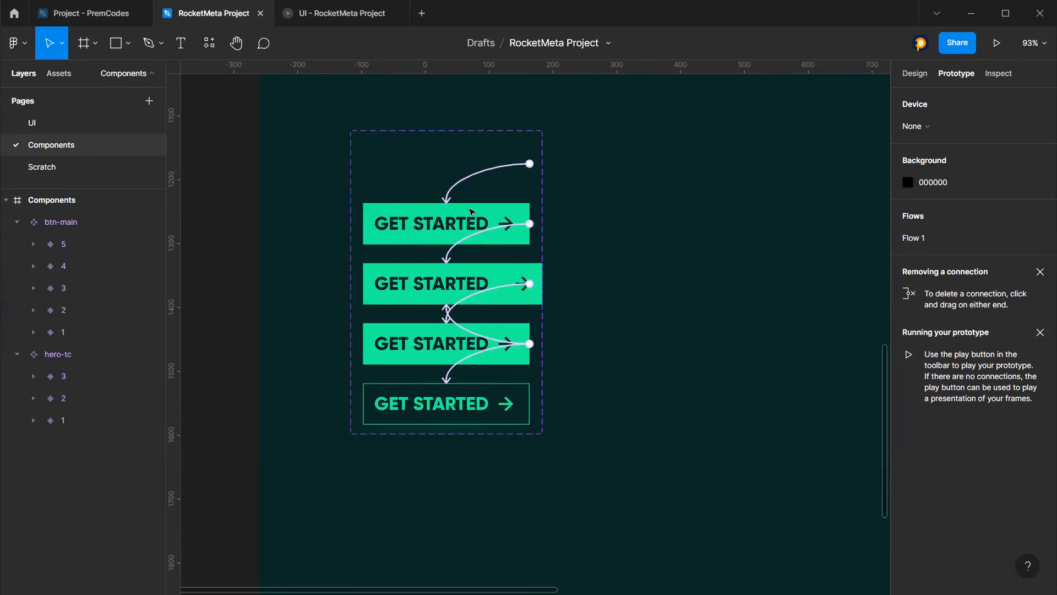
left_click(466, 275)
left_click(465, 275)
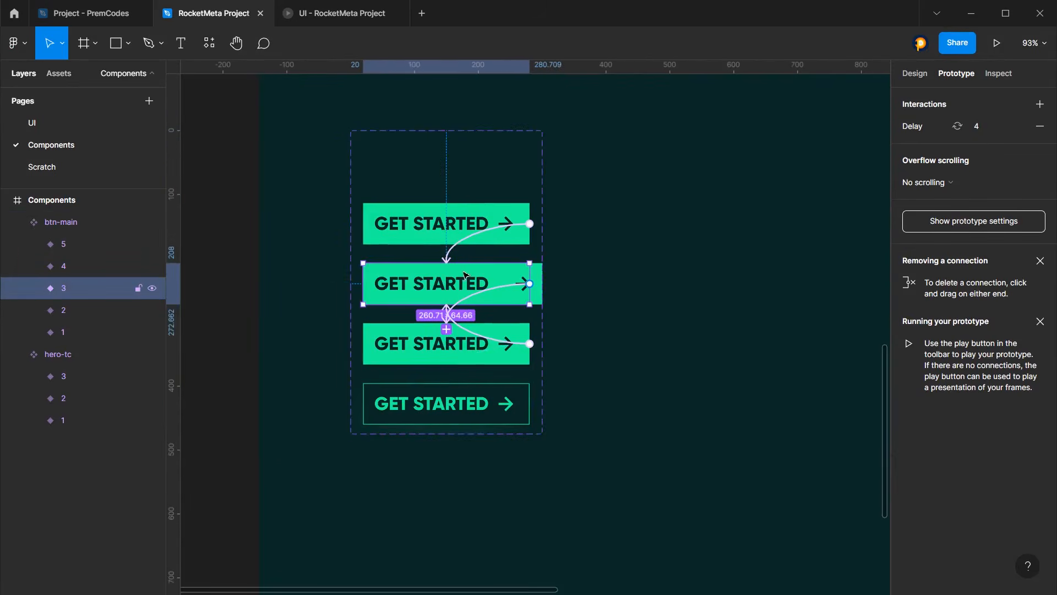
left_click(1040, 104)
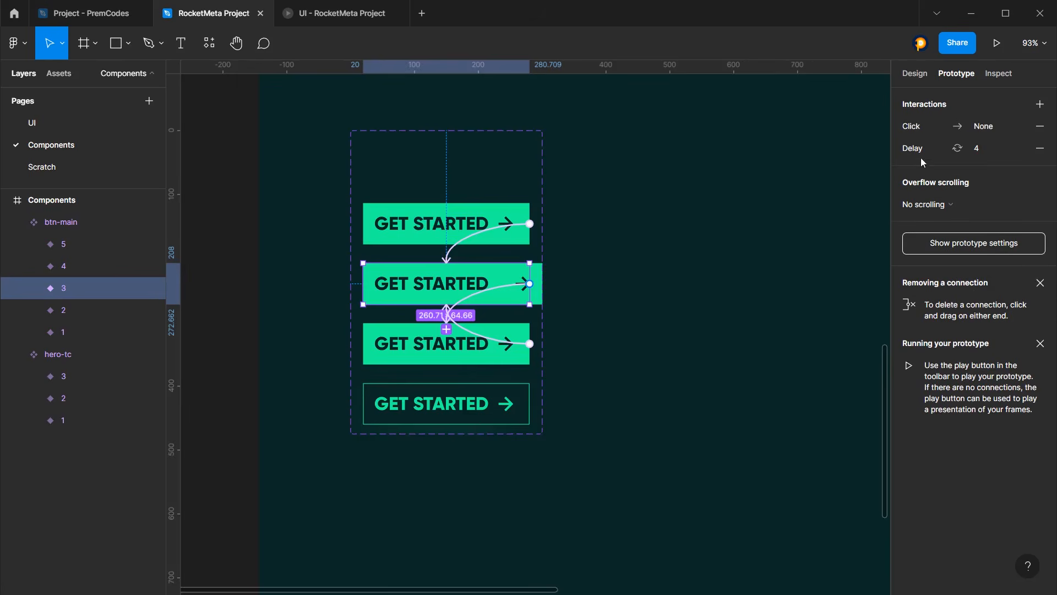
left_click(935, 126)
left_click(798, 159)
left_click(787, 197)
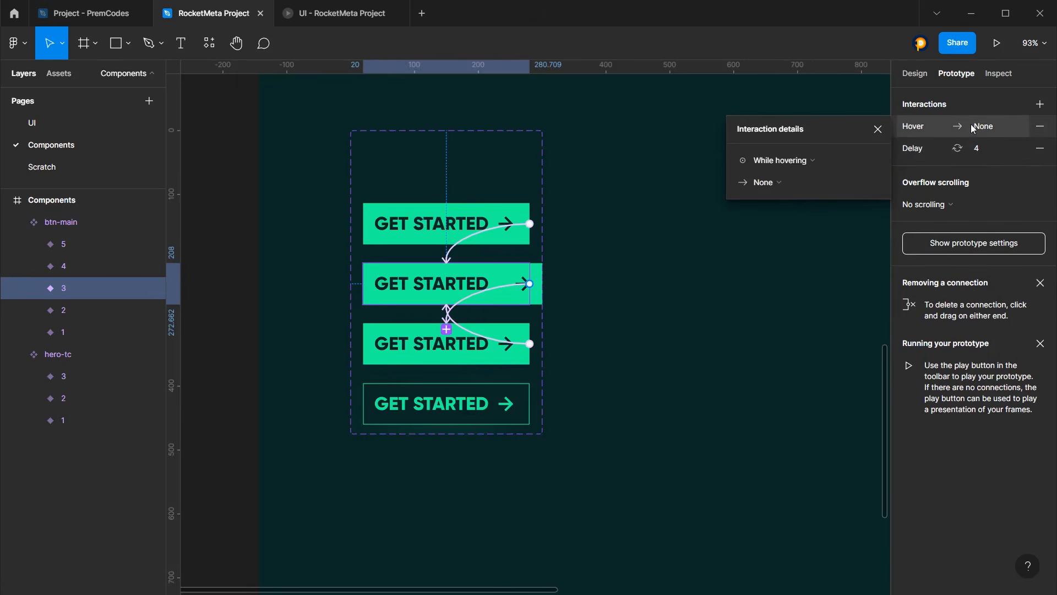
left_click(801, 175)
left_click(793, 211)
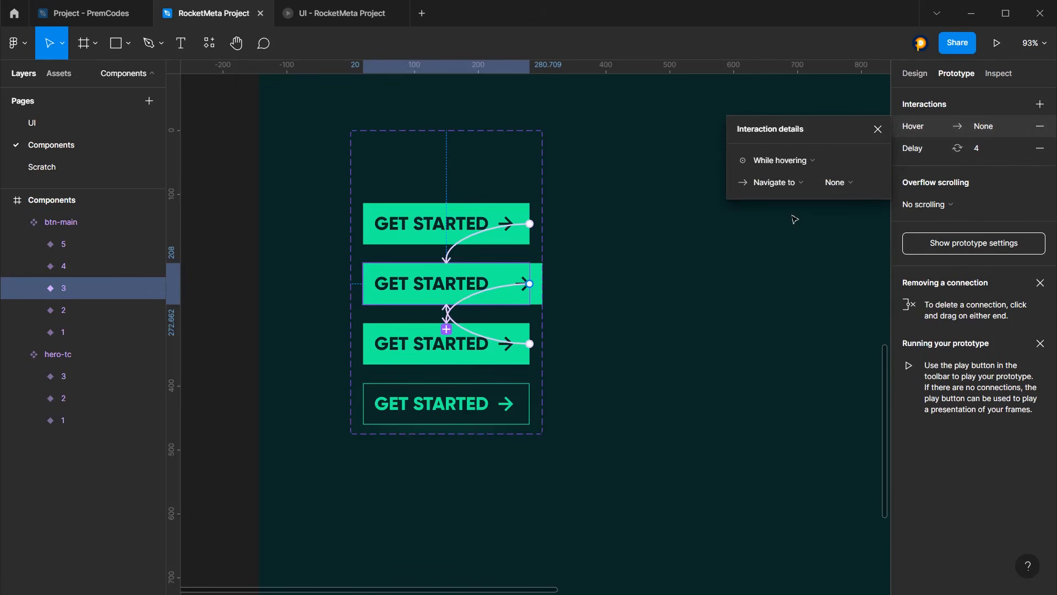
left_click(877, 129)
left_click(1040, 127)
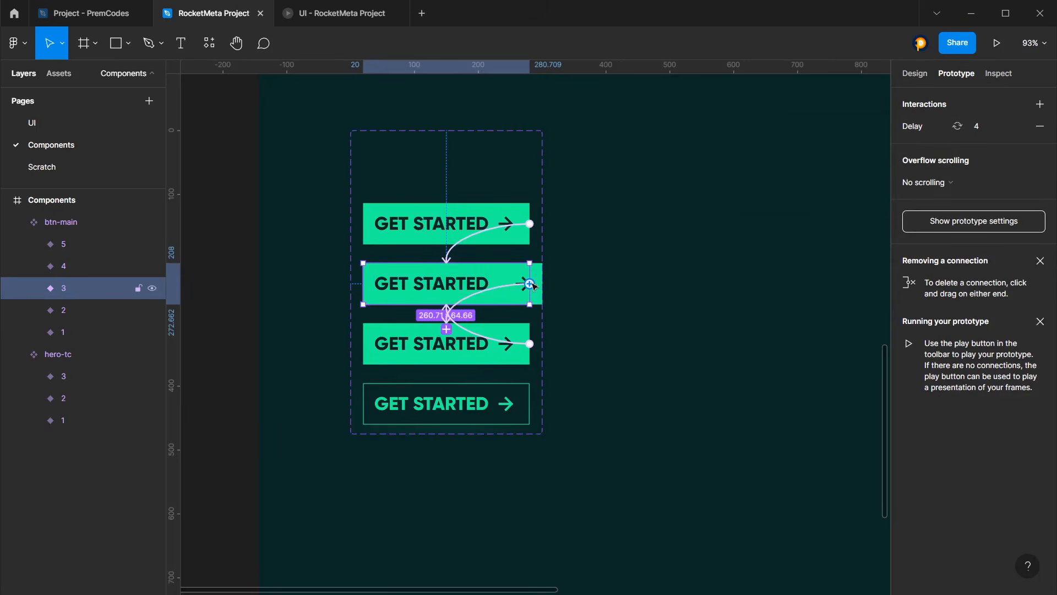
left_click_drag(530, 283, 479, 402)
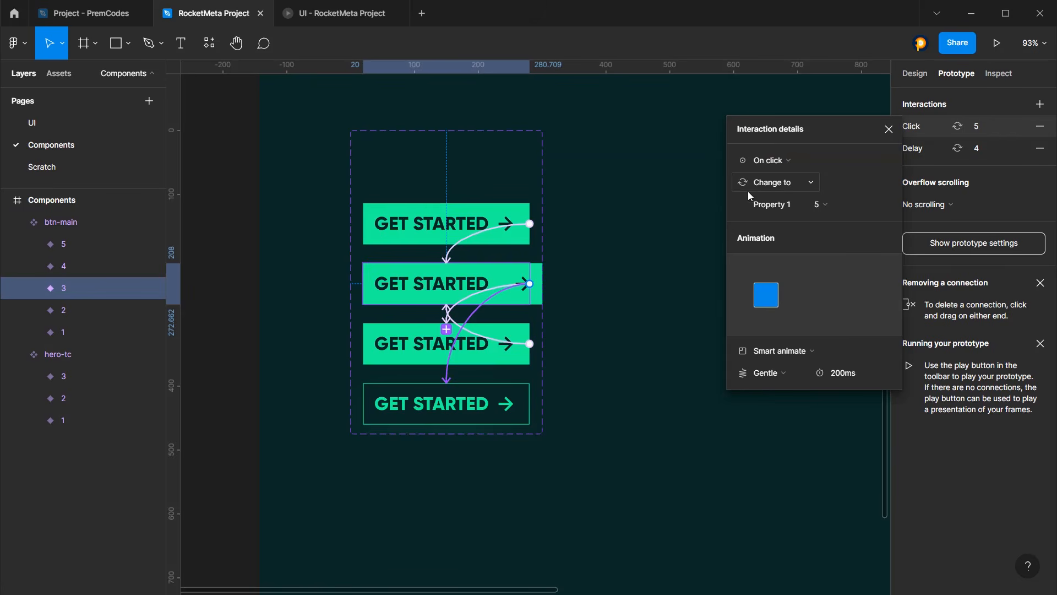
key("Delete")
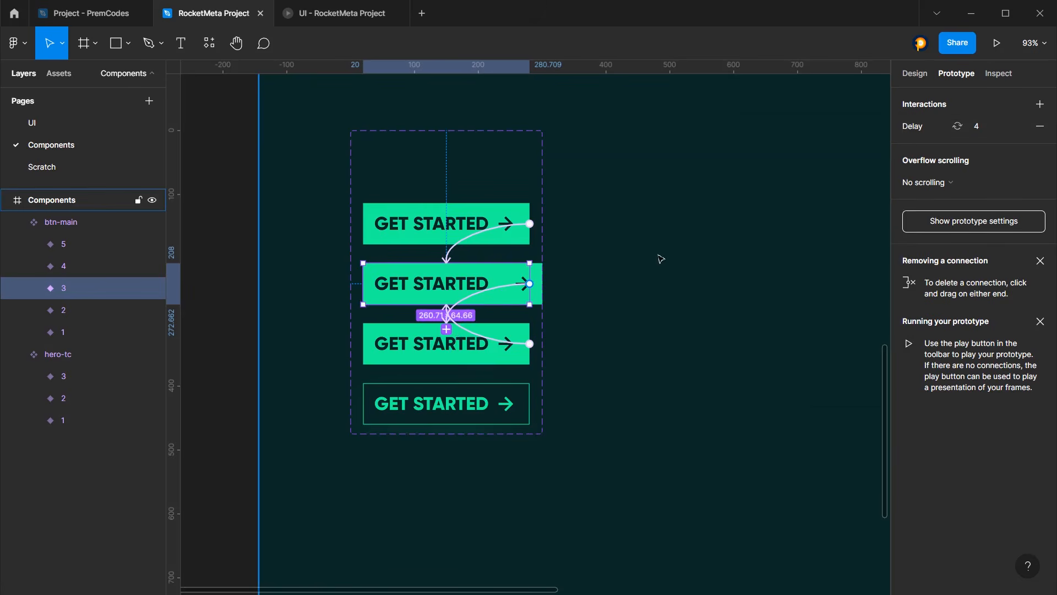
Extend the btn-main component set's frame downward to leave more room below variant 5
double_click(541, 280)
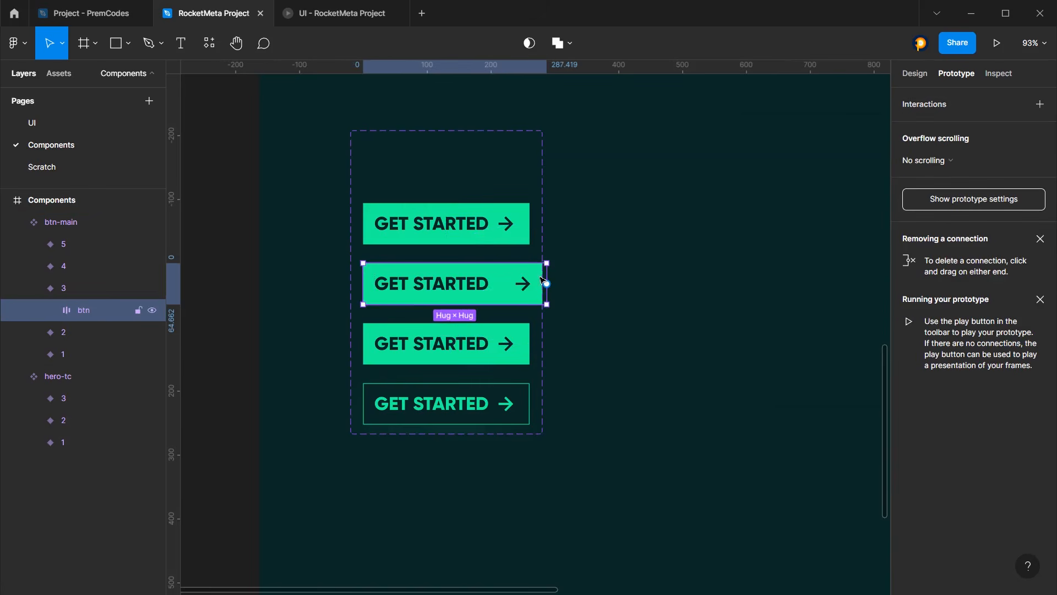
left_click(506, 432)
left_click_drag(502, 433, 502, 473)
Duplicate variant 3 of the btn-main set, placing the copy below variant 5 at about X 20, Y 490
left_click(518, 271)
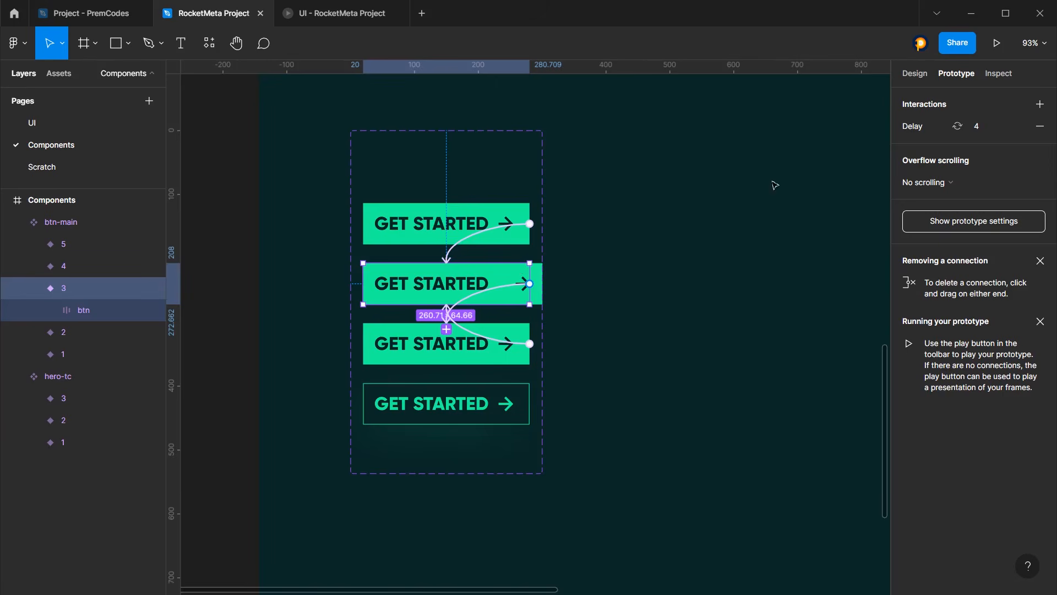
left_click(924, 69)
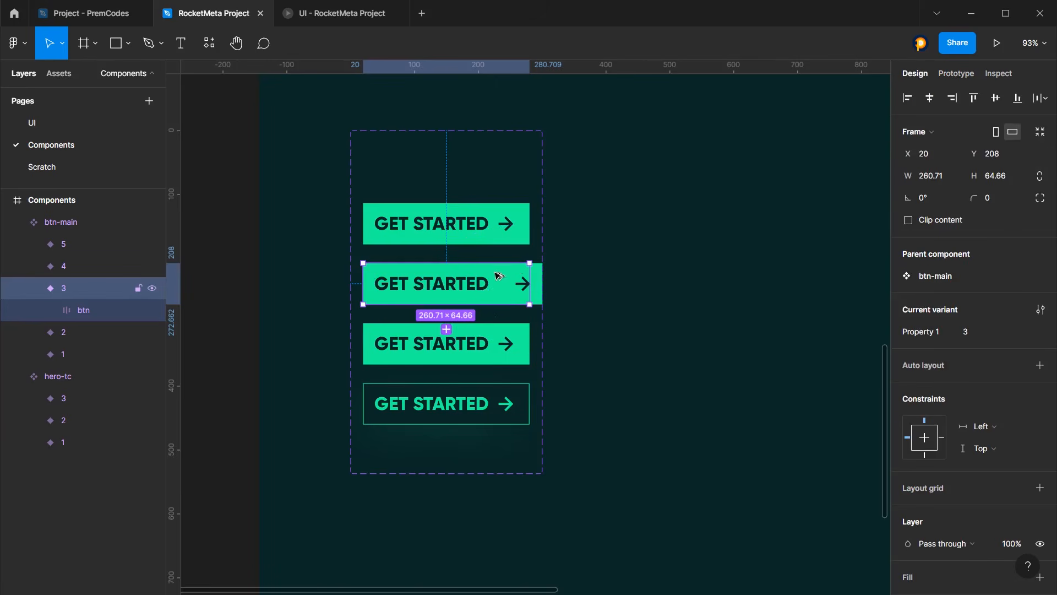
left_click_drag(498, 275, 490, 455)
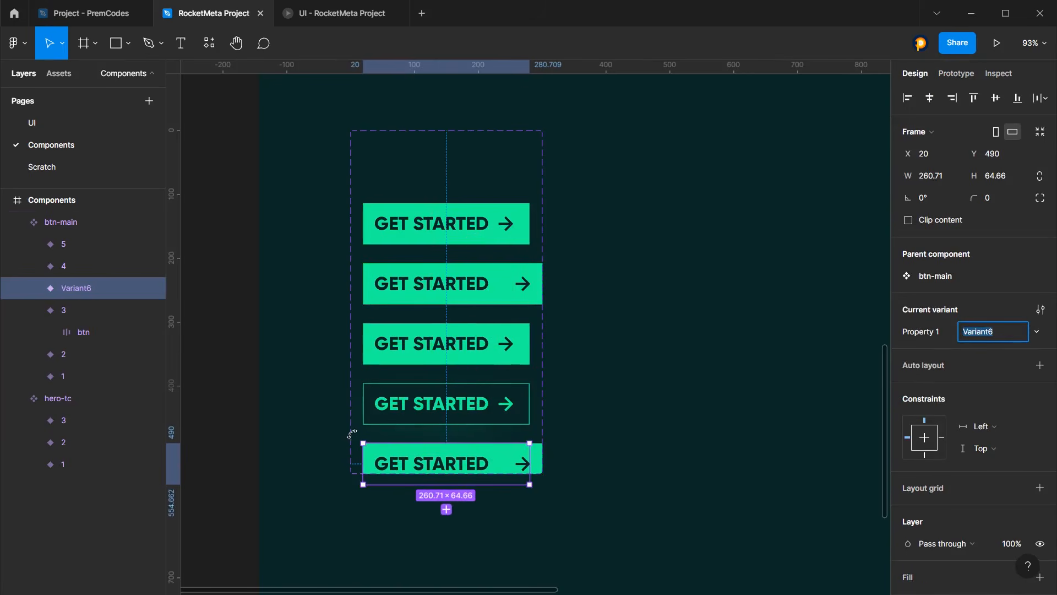
Extend the btn-main component set's frame downward to a height of about 568
left_click(351, 435)
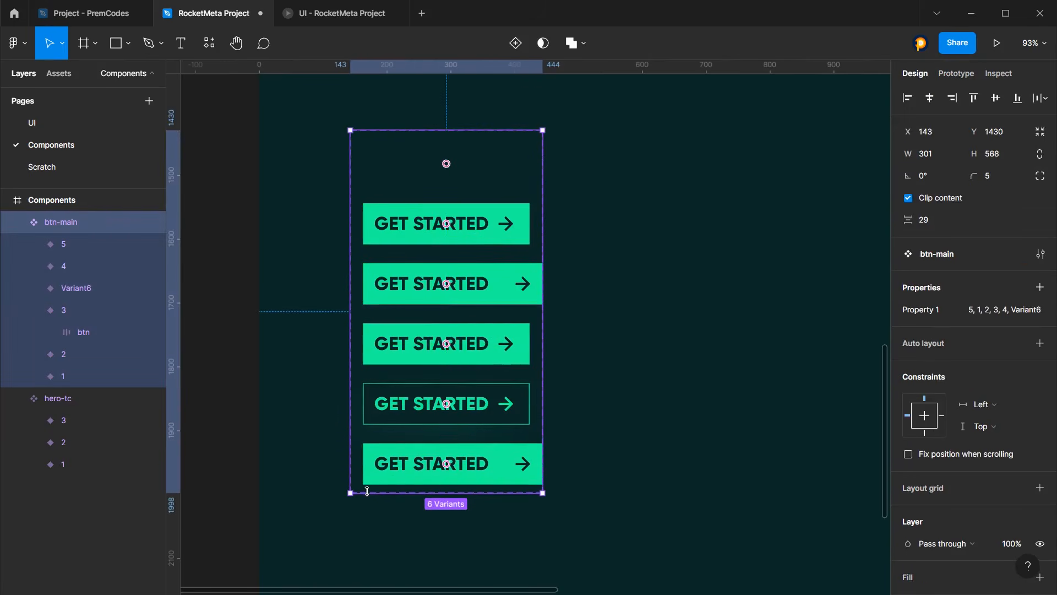
left_click_drag(368, 491, 367, 491)
Set the auto layout item spacing of the new variant's btn frame to 5.29, matching variant 4
double_click(502, 352)
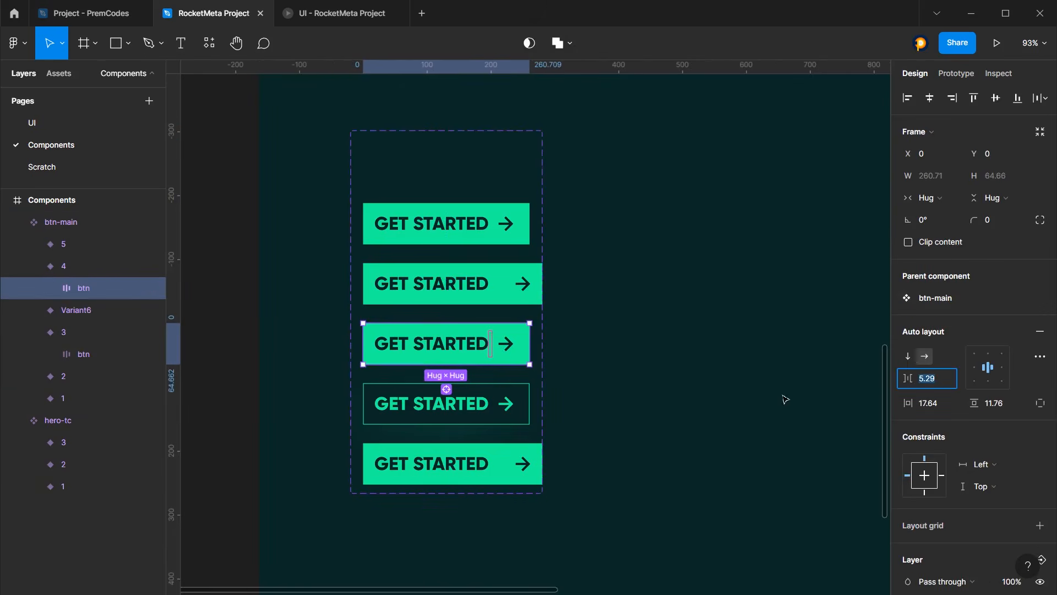
left_click(522, 464)
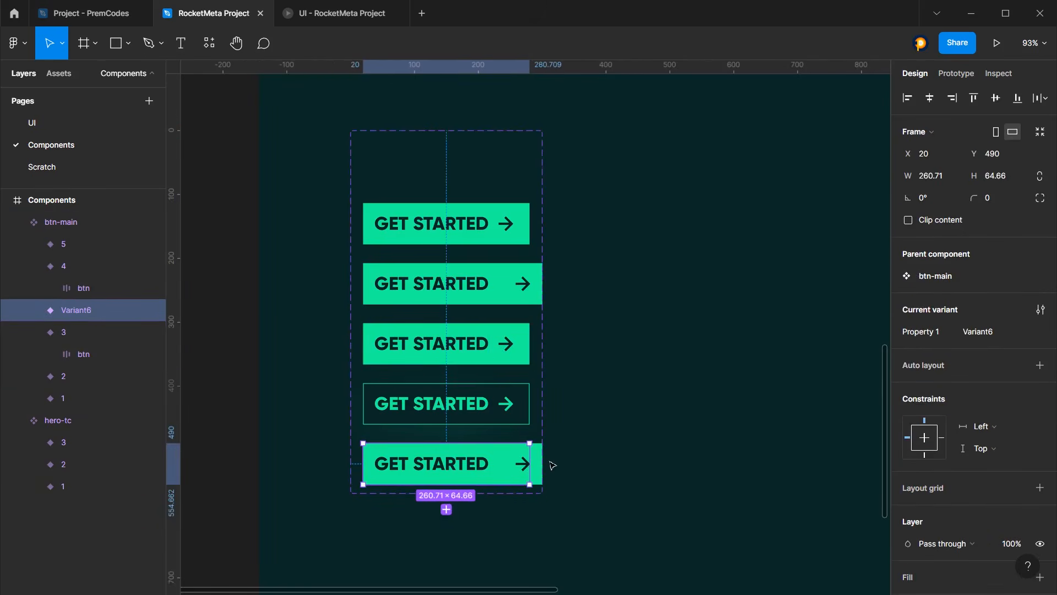
key("shift+a")
left_click(940, 375)
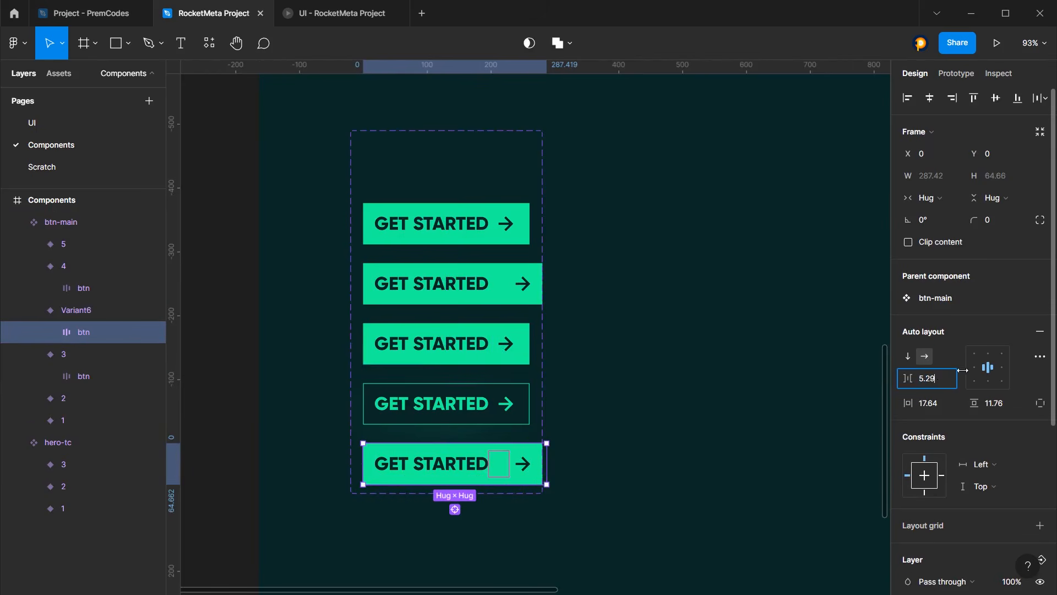
key("Return")
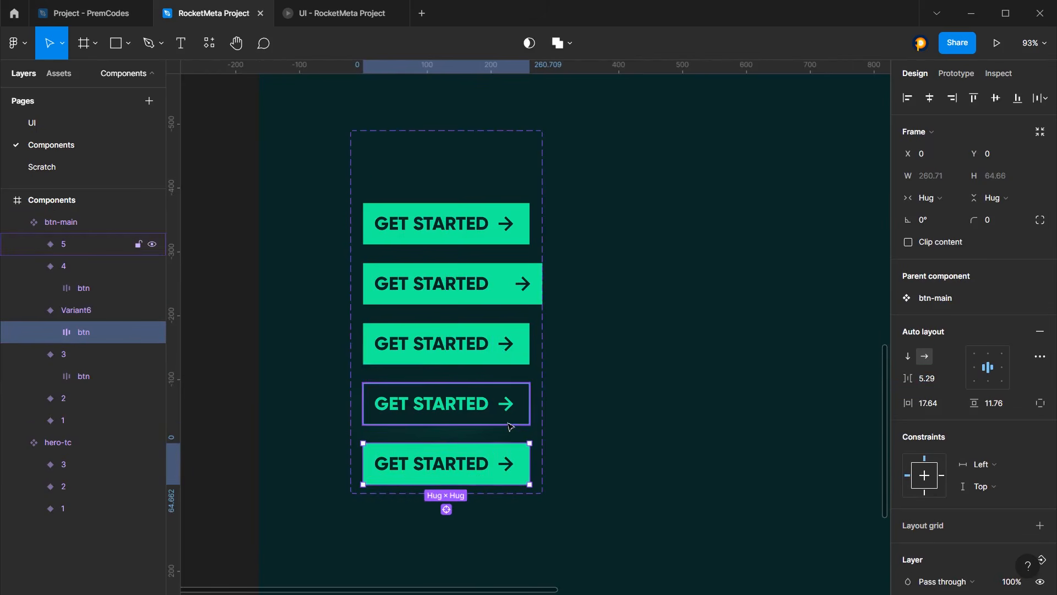
Delete the btn frame inside Variant6, try placing a copy of variant 5 in it, and undo the copy
scroll(506, 421, "down", 1)
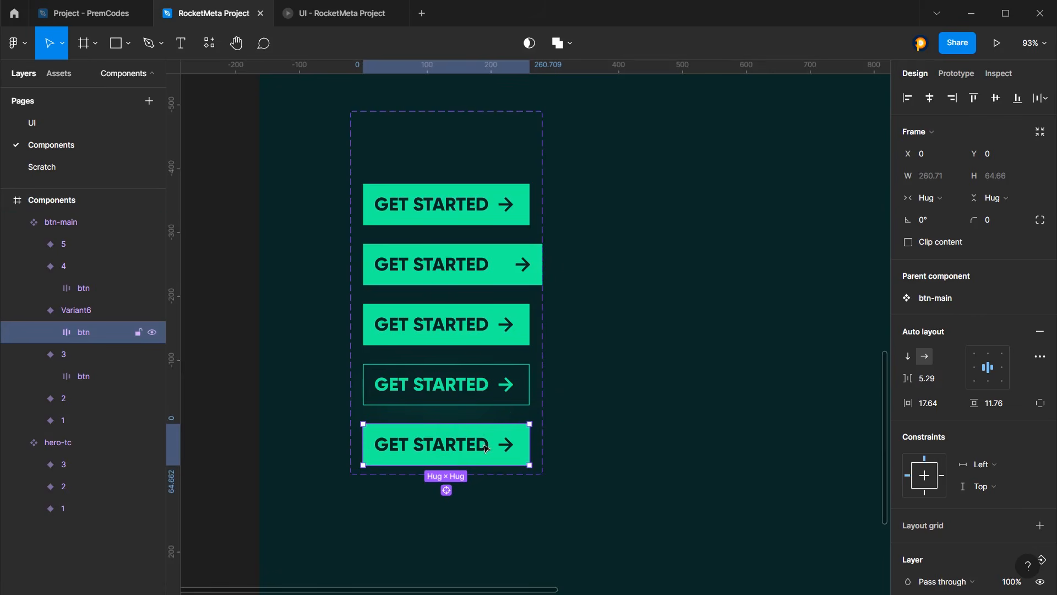
key("Delete")
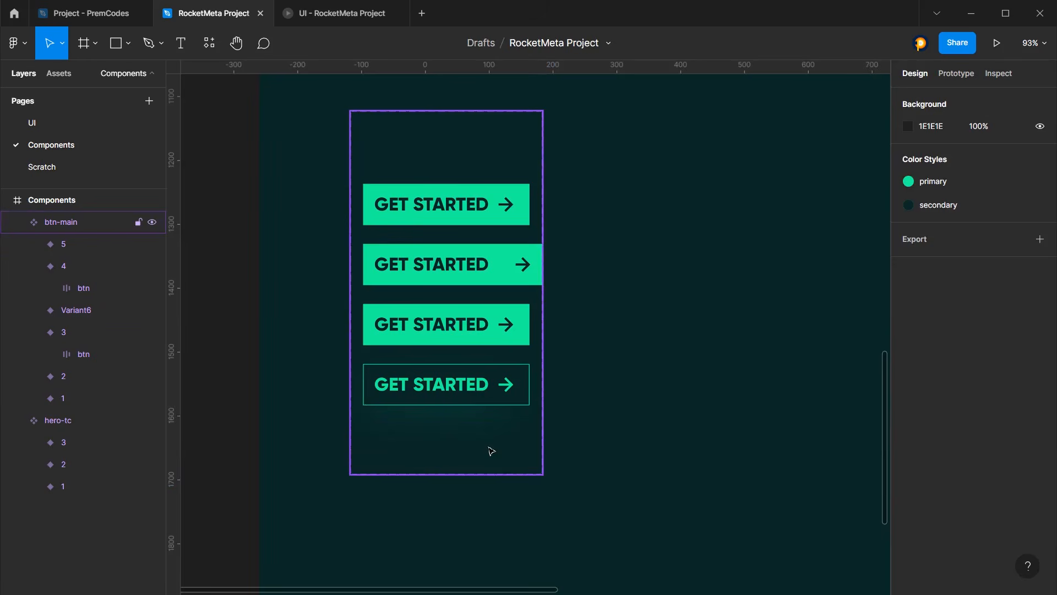
left_click(487, 390)
left_click(488, 390)
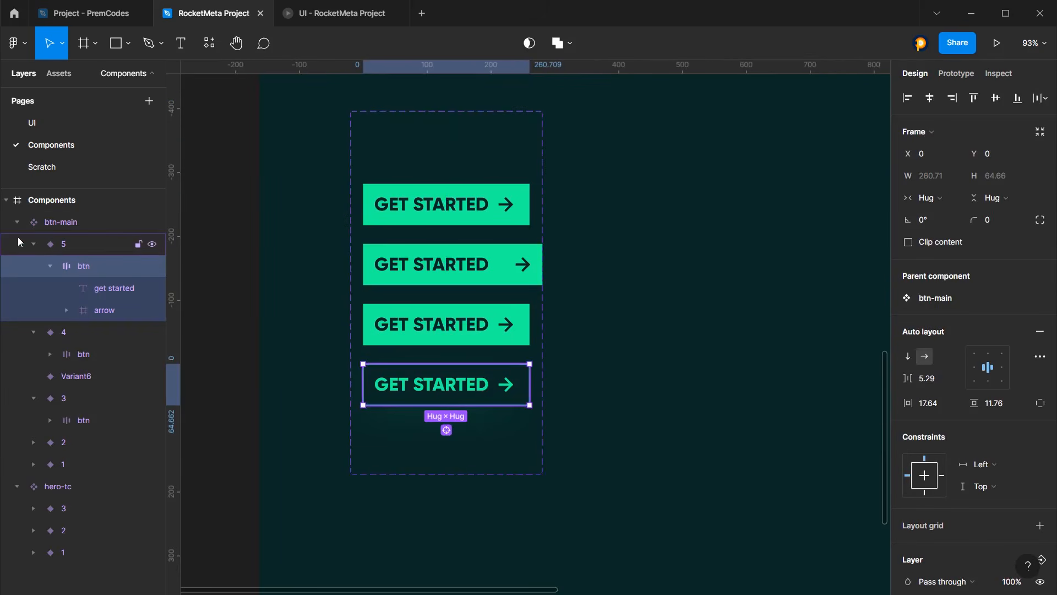
left_click(74, 249)
left_click_drag(488, 392, 490, 448)
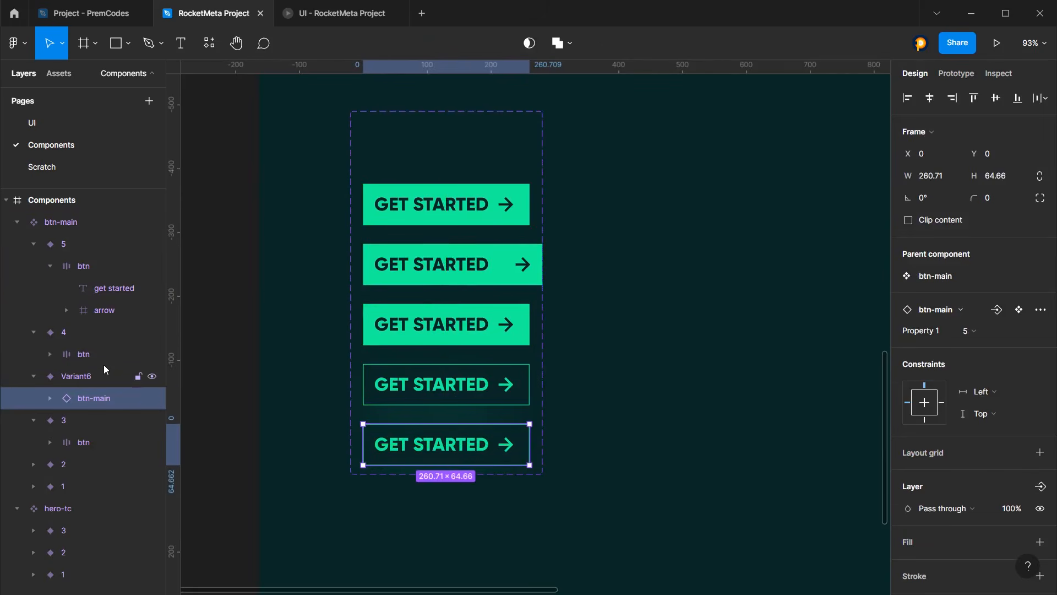
key("ctrl+z")
key("ctrl+z")
Take the empty Variant6 out of the btn-main component set and delete it
left_click(88, 377, "shift")
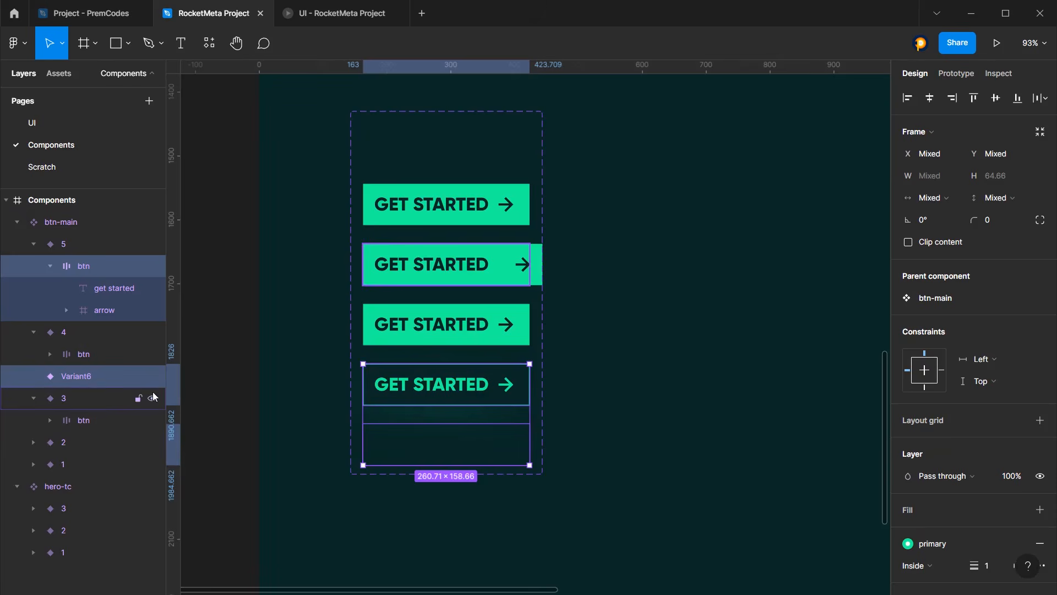
key("Delete")
key("ctrl+z")
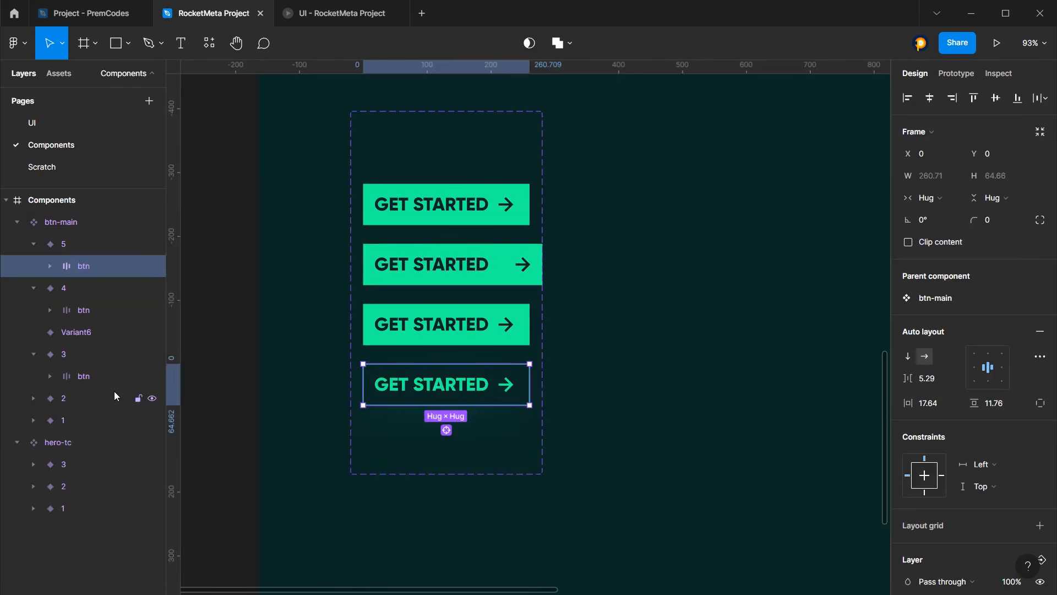
left_click(74, 332)
left_click(89, 318)
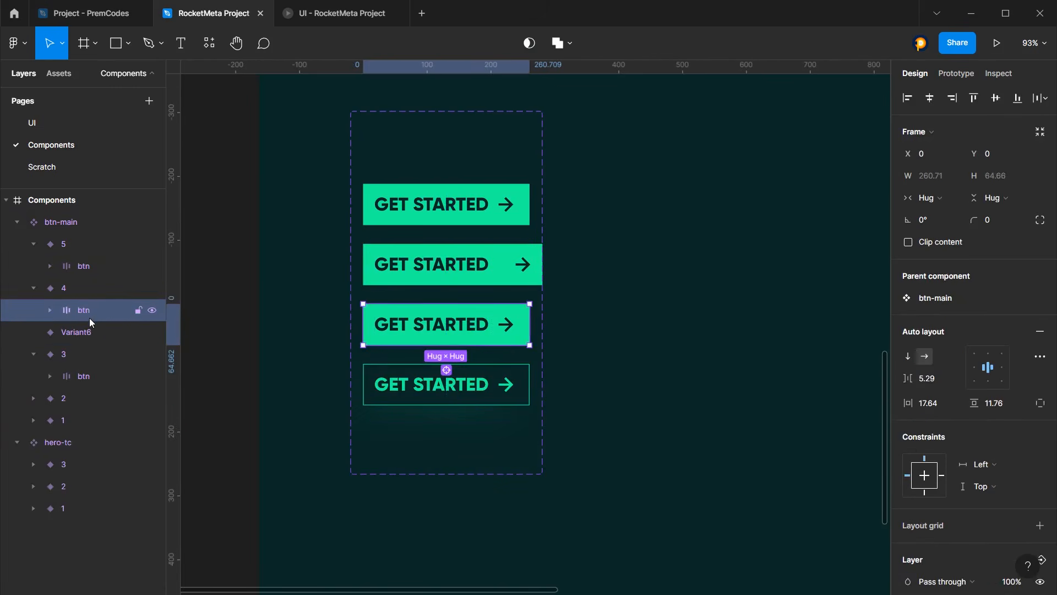
left_click(84, 333)
left_click_drag(119, 307, 103, 282)
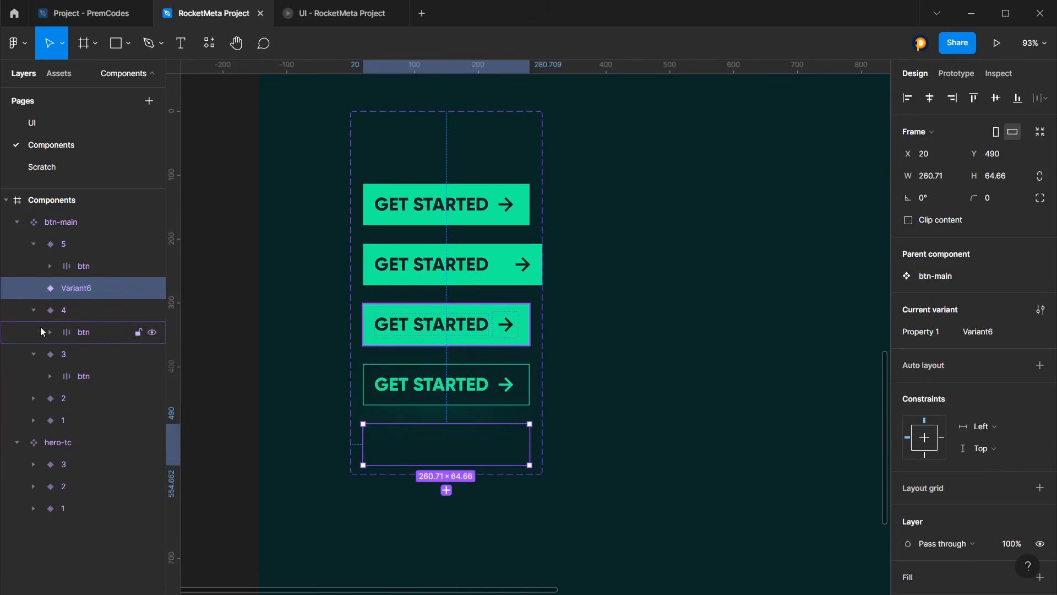
left_click(60, 315)
left_click(32, 311)
left_click(81, 291)
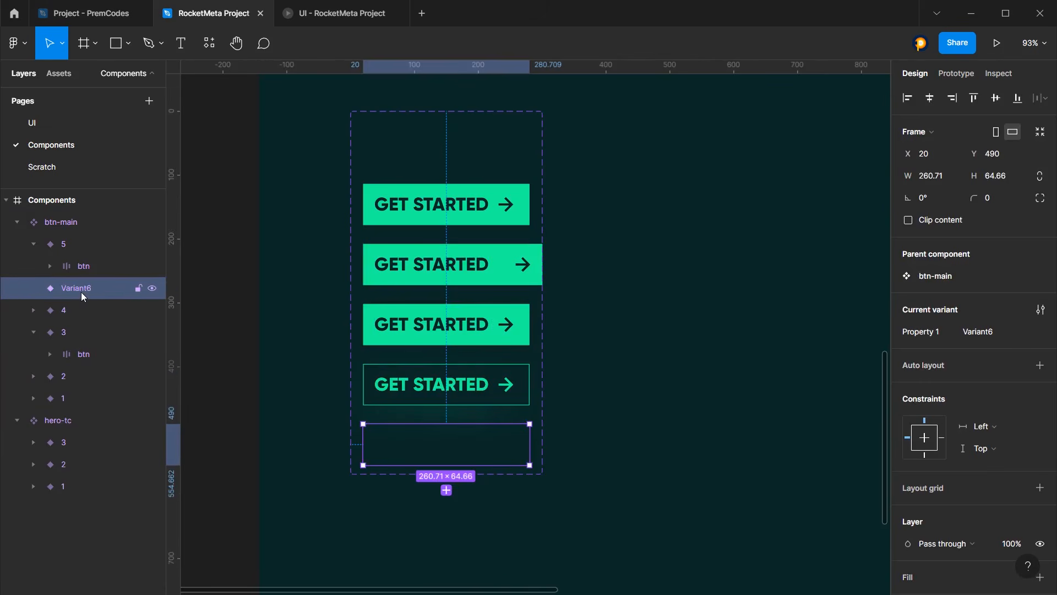
left_click_drag(71, 226, 75, 212)
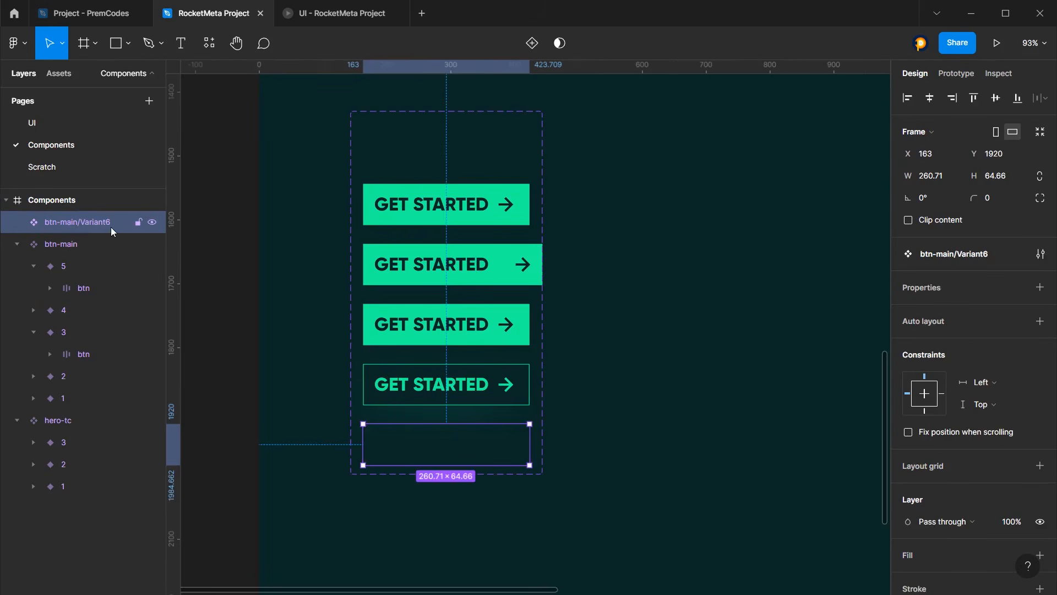
key("Delete")
Duplicate outlined variant 5 of the btn-main set, placing the copy directly below it at about X 20, Y 482
left_click(468, 382)
left_click(468, 382)
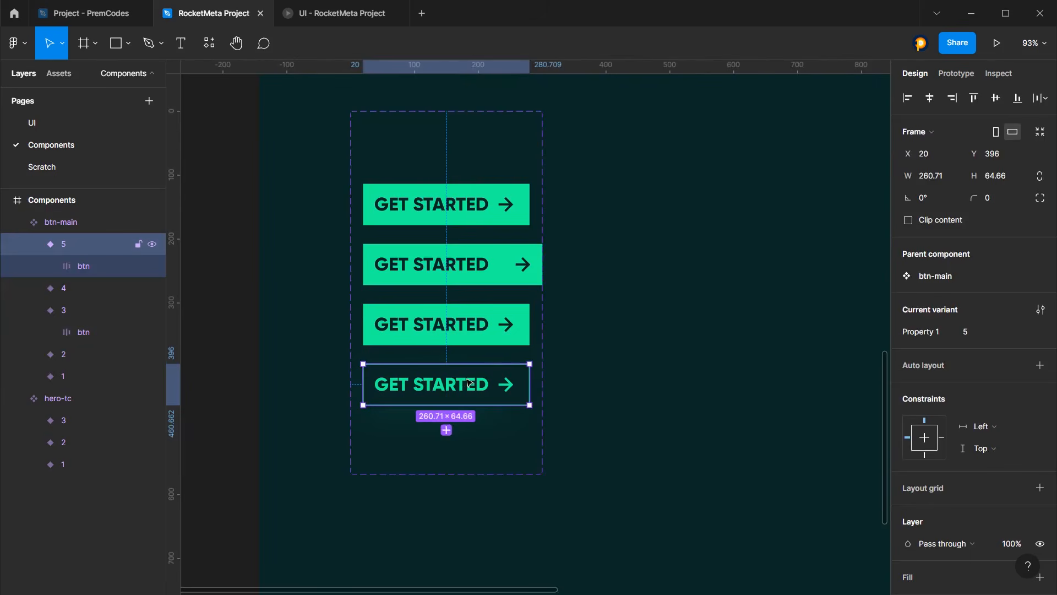
left_click_drag(473, 383, 478, 439, "alt")
Set the auto layout item spacing of the duplicated outlined button's btn frame to 32, matching variant 3
left_click(502, 330)
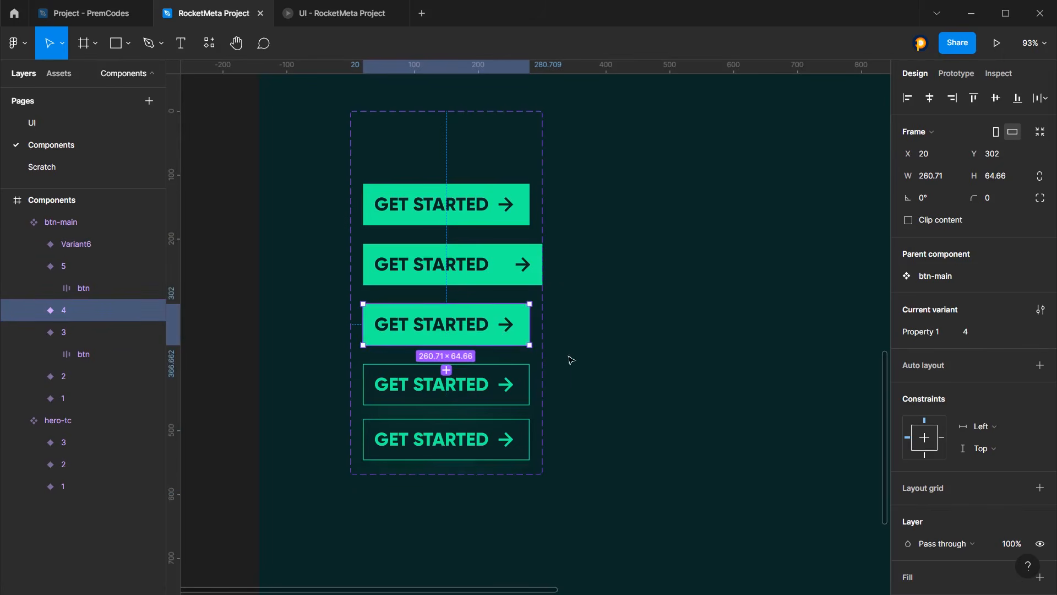
left_click(516, 255)
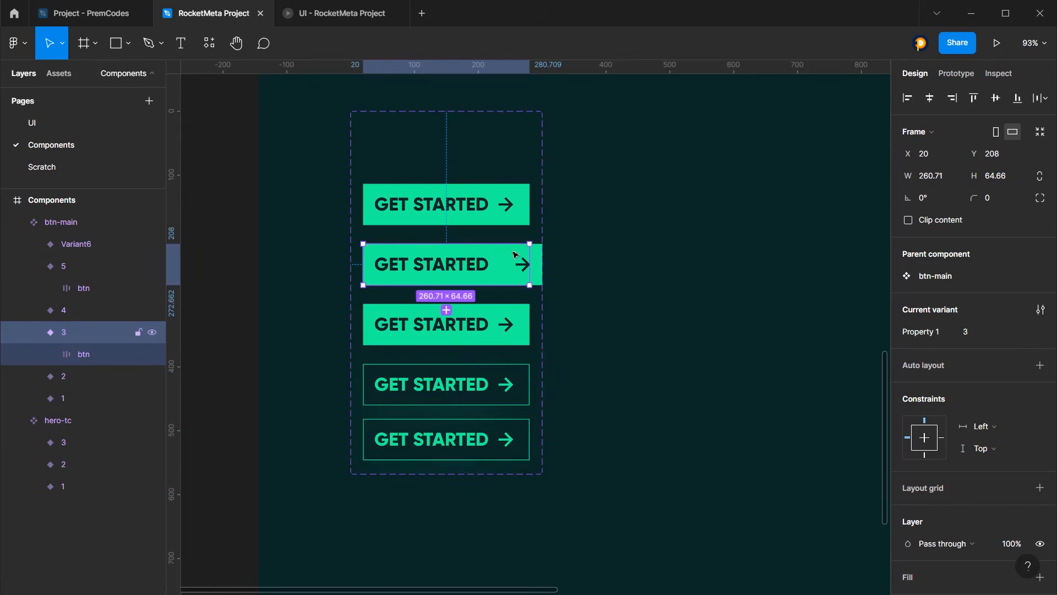
left_click(47, 352)
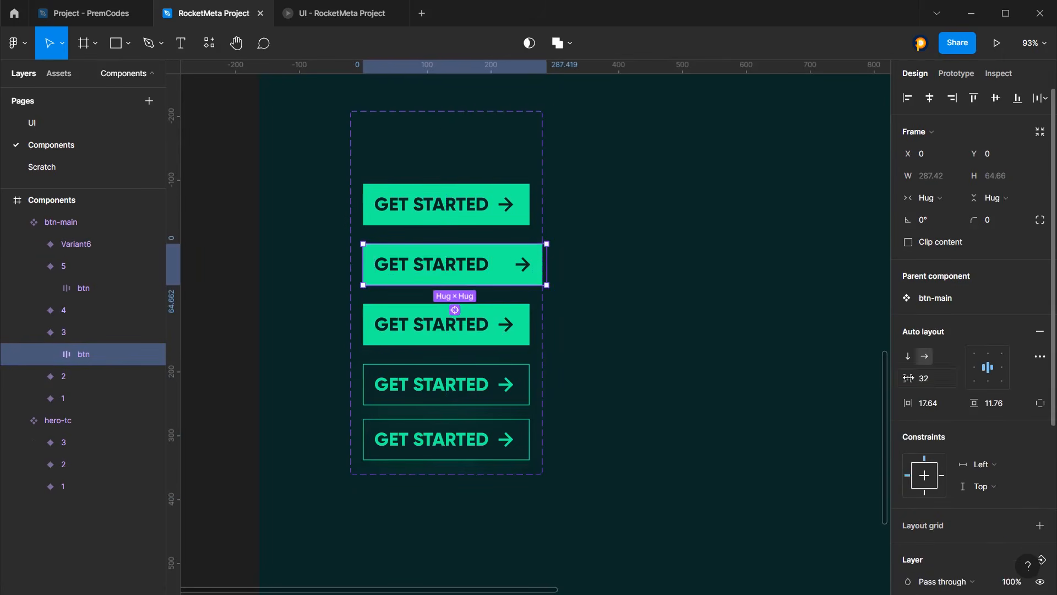
left_click(924, 385)
left_click(504, 441)
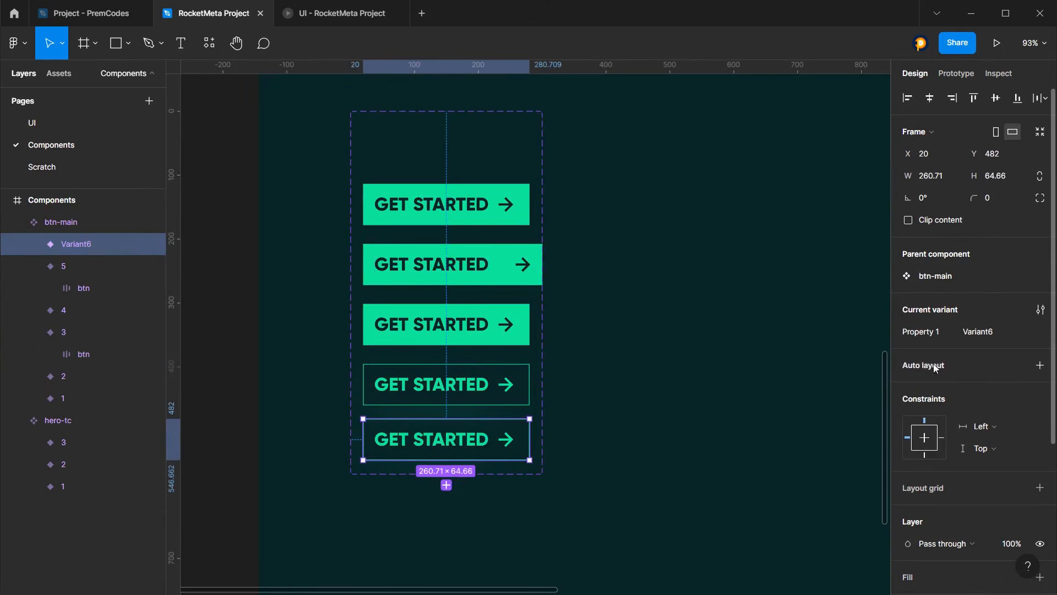
left_click(504, 442)
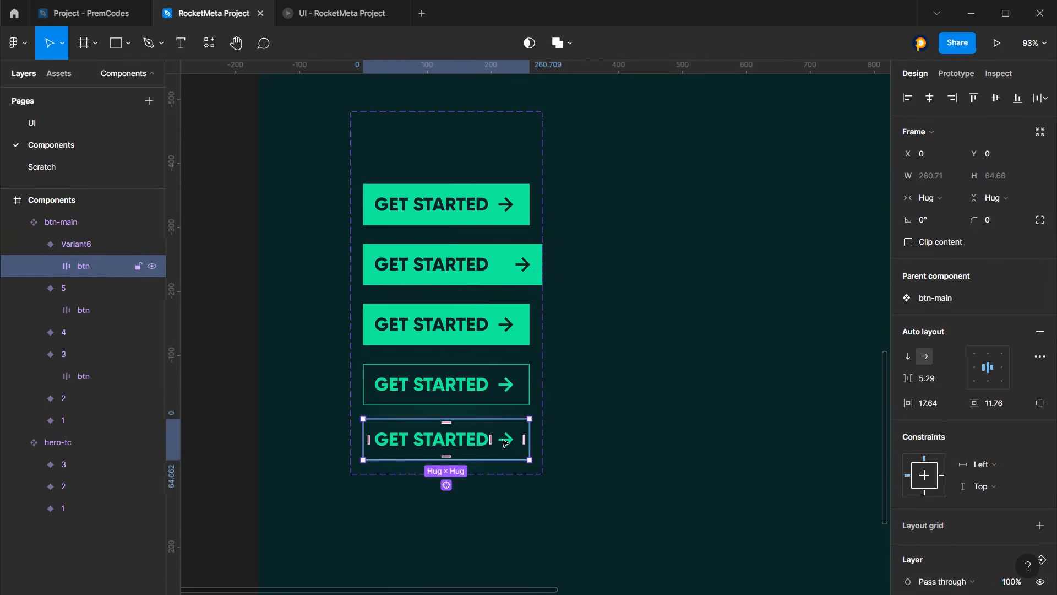
left_click(949, 384)
type("32")
key("Return")
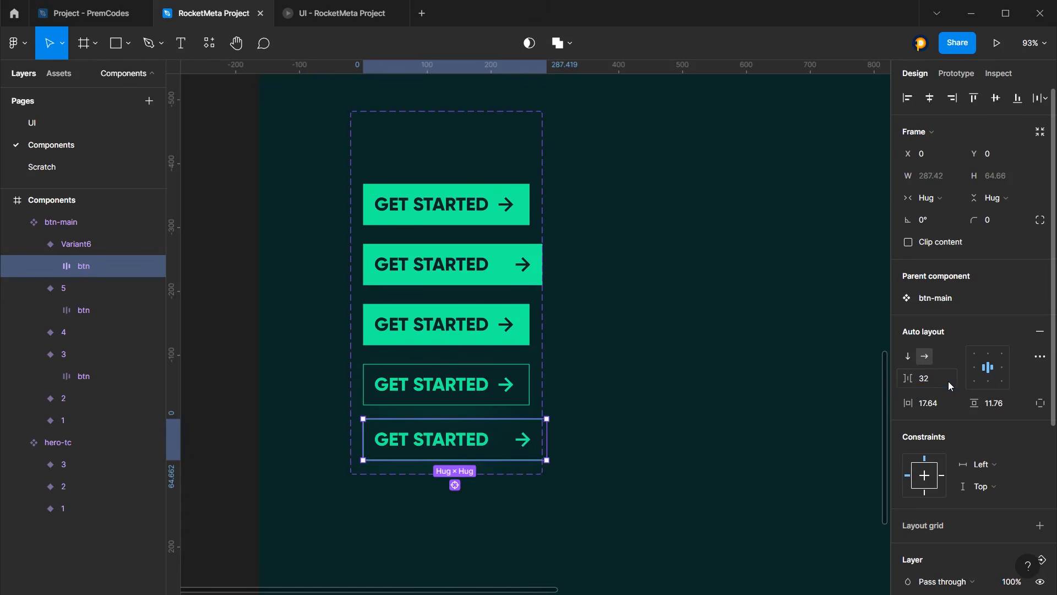
Widen the btn-main component set's frame to about 327 so the wider buttons fit inside
left_click(545, 329)
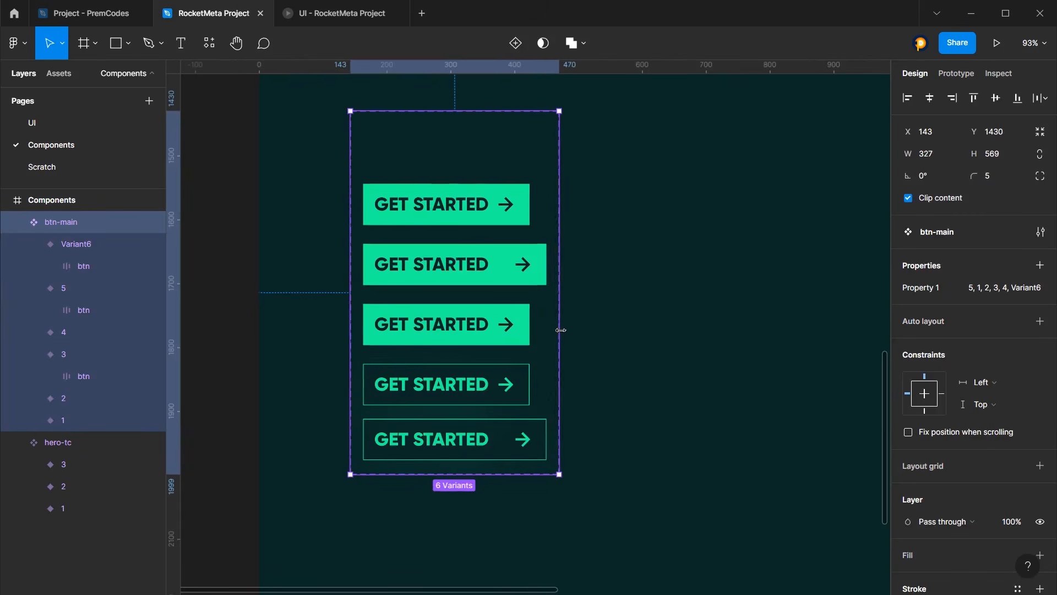
left_click_drag(561, 329, 558, 330)
left_click(621, 338)
Set the Property 1 value of the duplicated outlined variant to 6
left_click(540, 273)
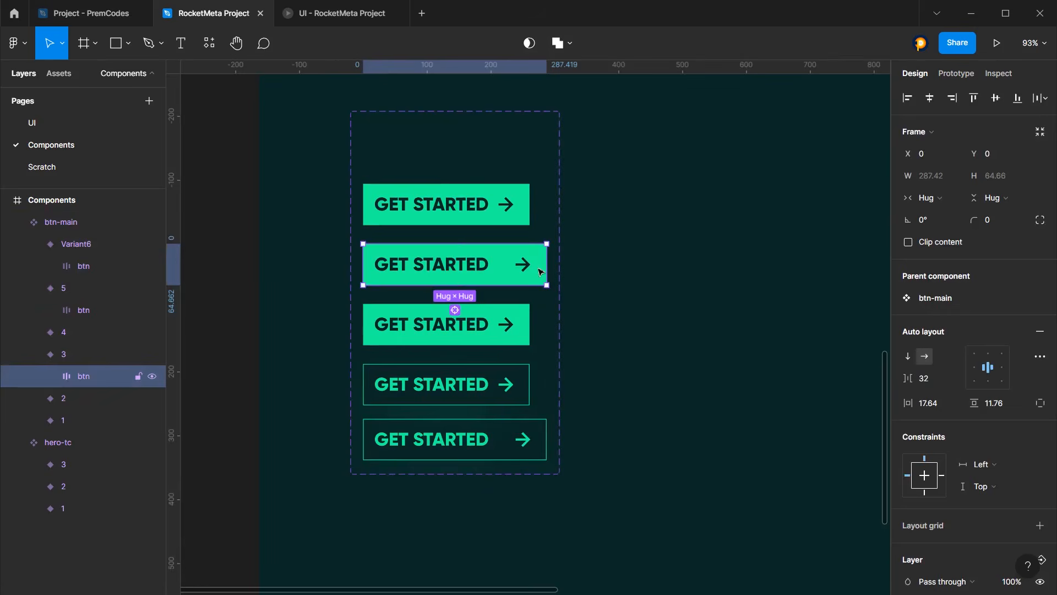
left_click(93, 245)
left_click(996, 337)
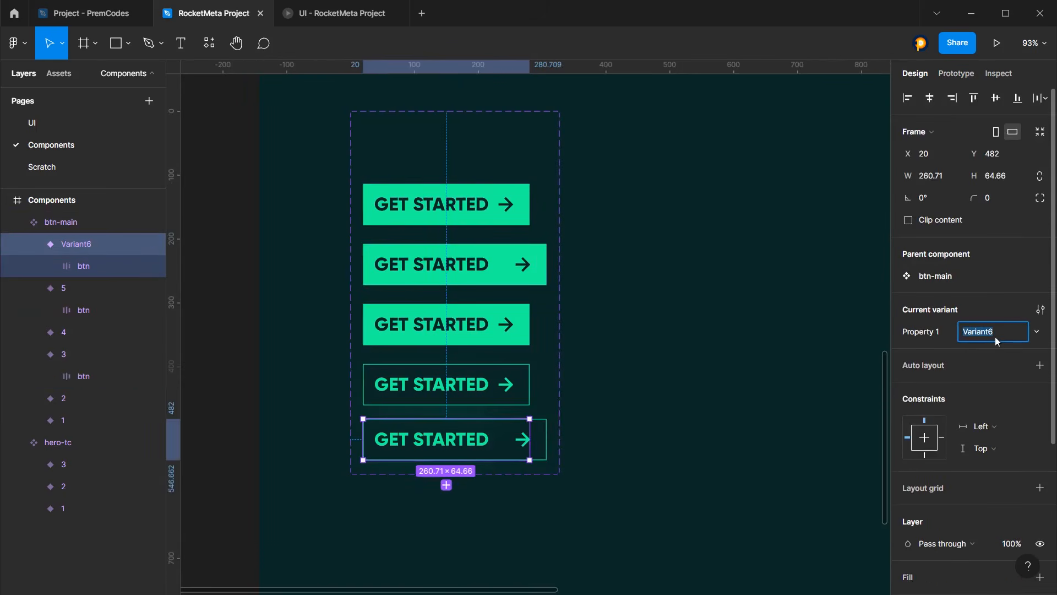
type("6")
key("Return")
key("Escape")
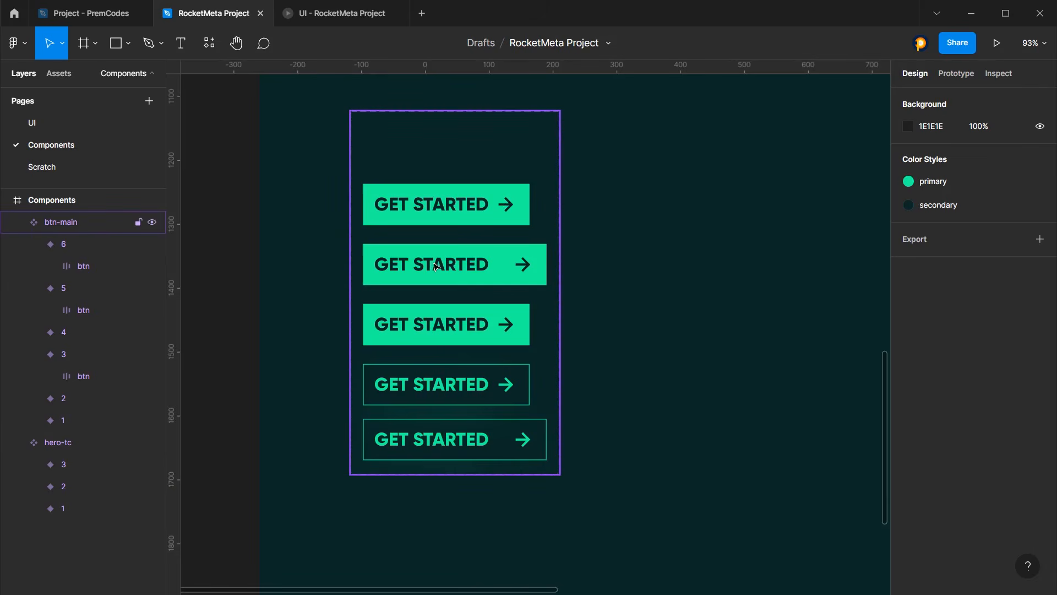
Connect the btn frame in variant 3 to variant 6 with a While hovering, Change to interaction using Smart animate
left_click(963, 74)
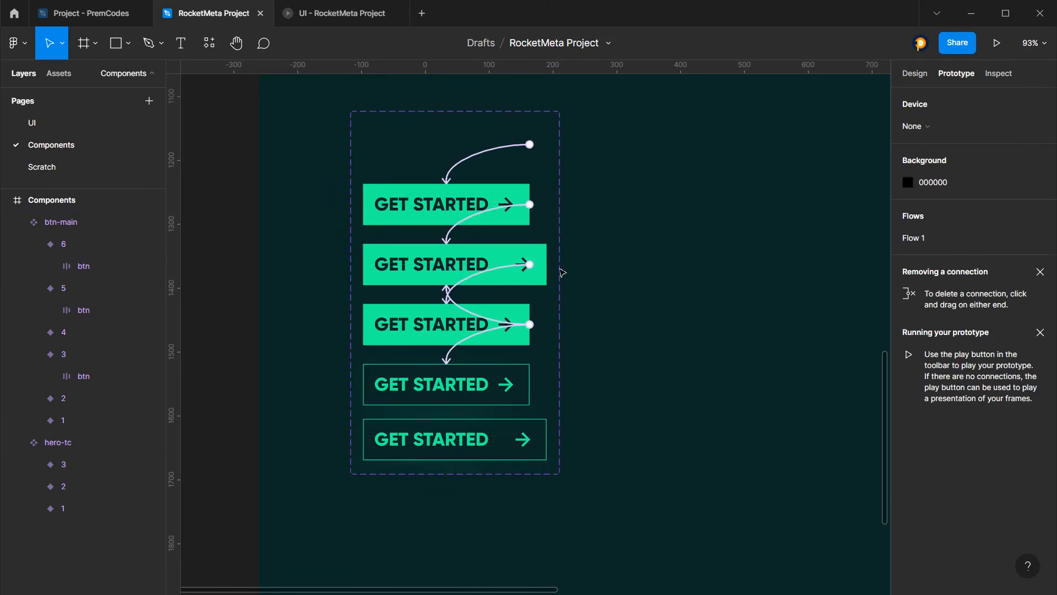
left_click(540, 272)
left_click(541, 272)
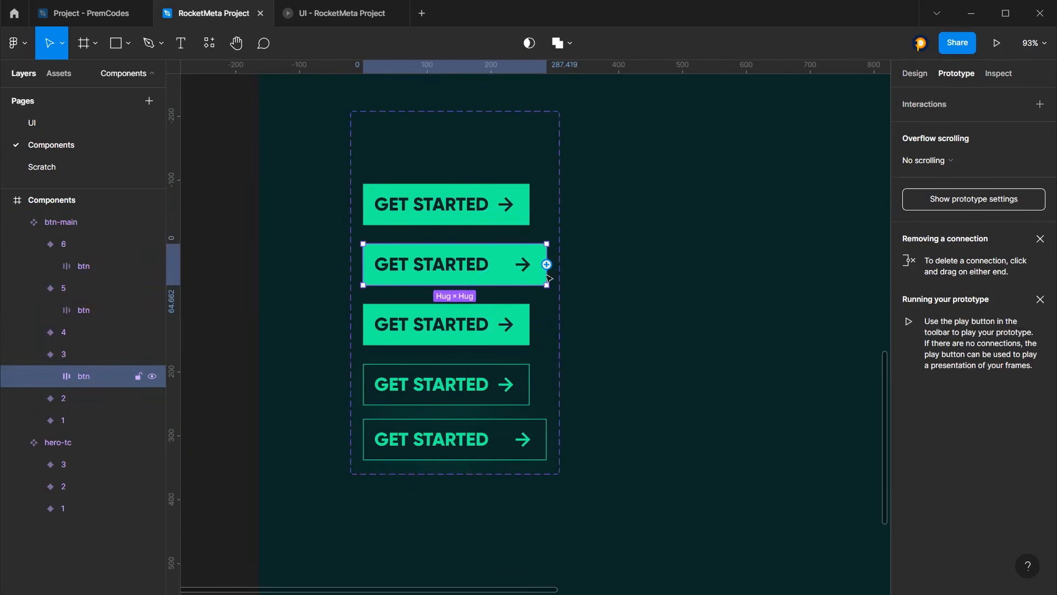
left_click_drag(546, 265, 486, 439)
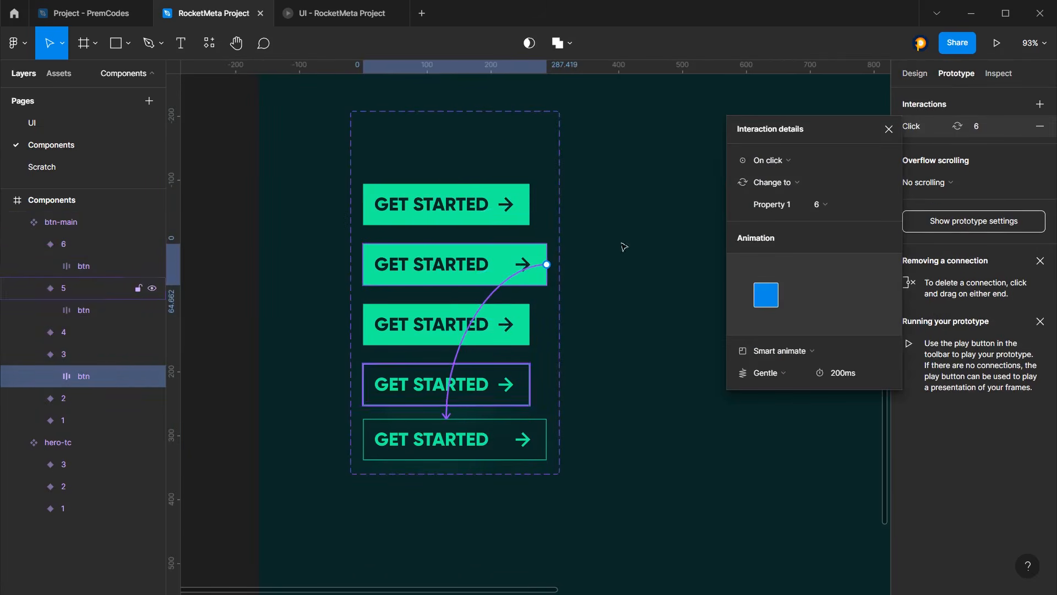
left_click(777, 163)
left_click(776, 194)
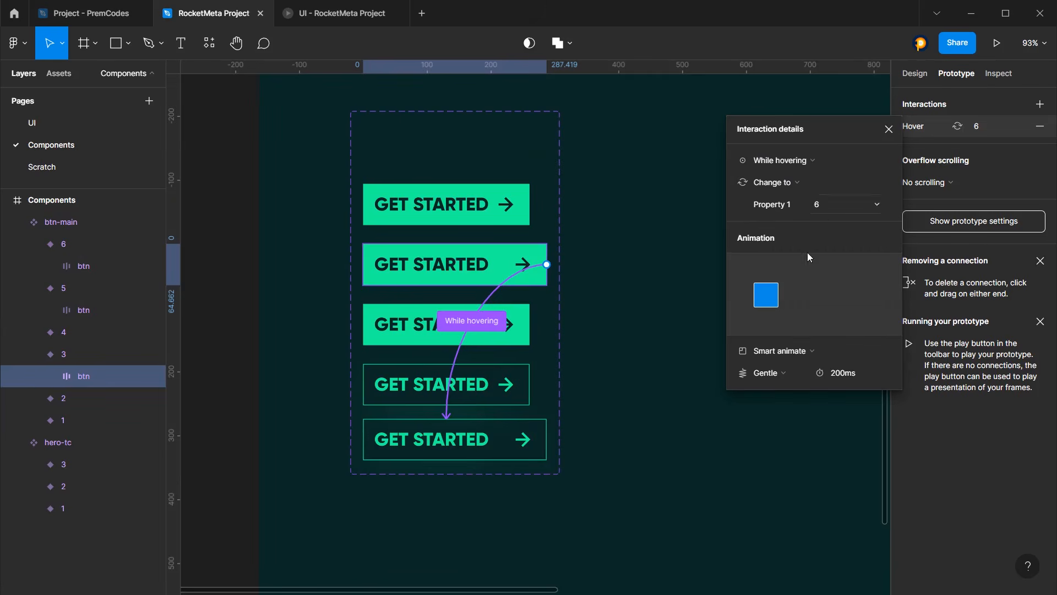
left_click(796, 354)
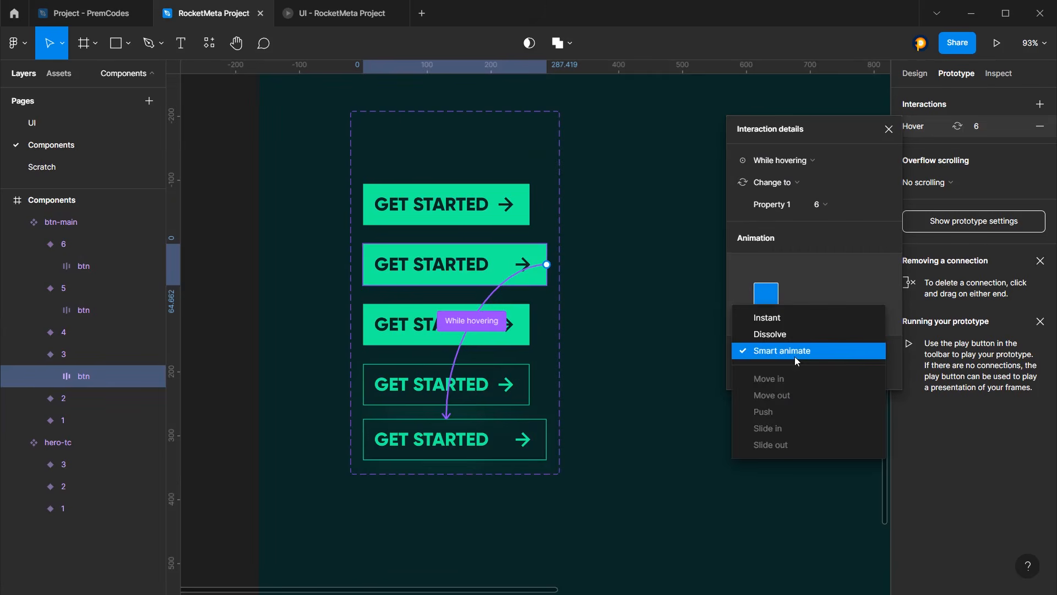
left_click(795, 356)
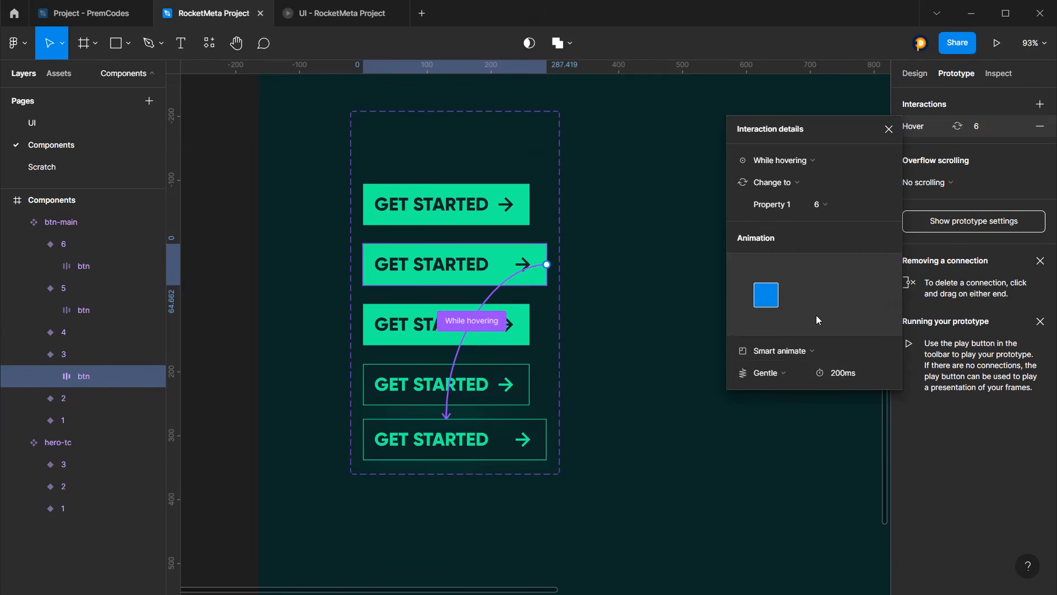
Close the interaction settings and play the UI page prototype to check the GET STARTED button's hover animation
left_click(889, 129)
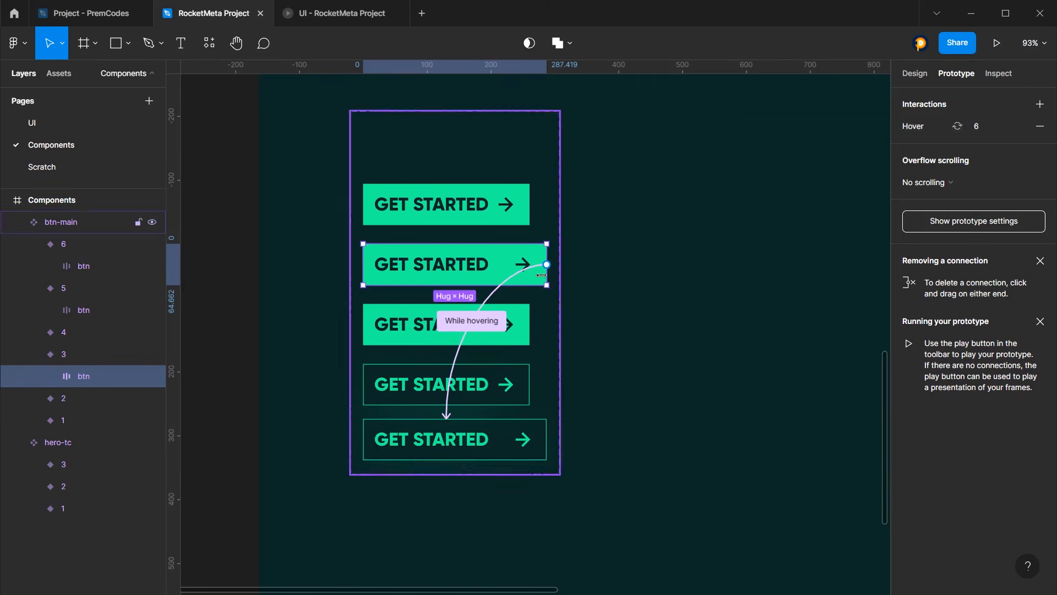
left_click(633, 270)
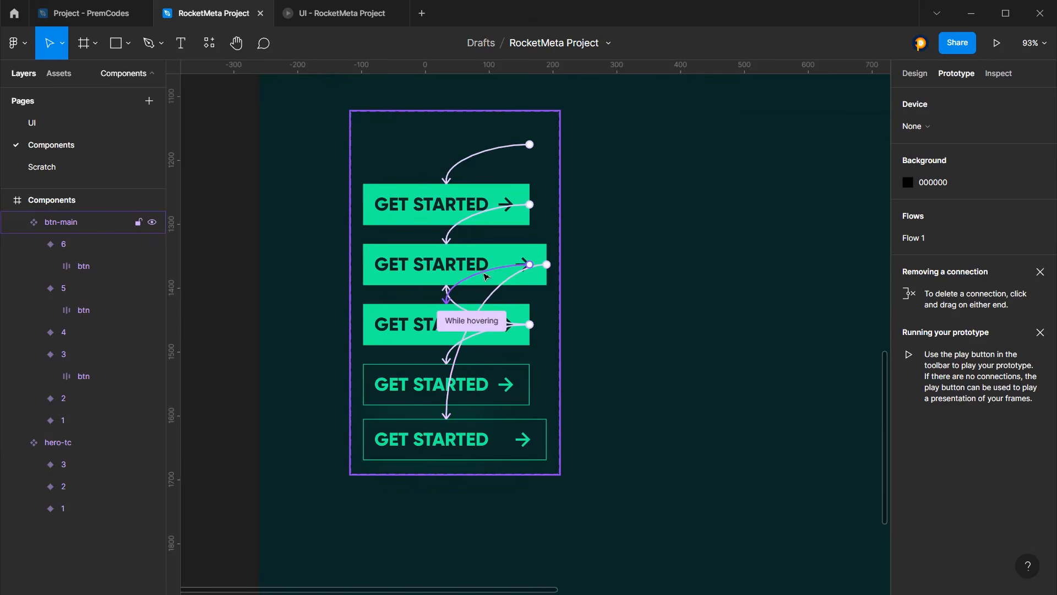
left_click(105, 129)
key("ctrl+alt+Return")
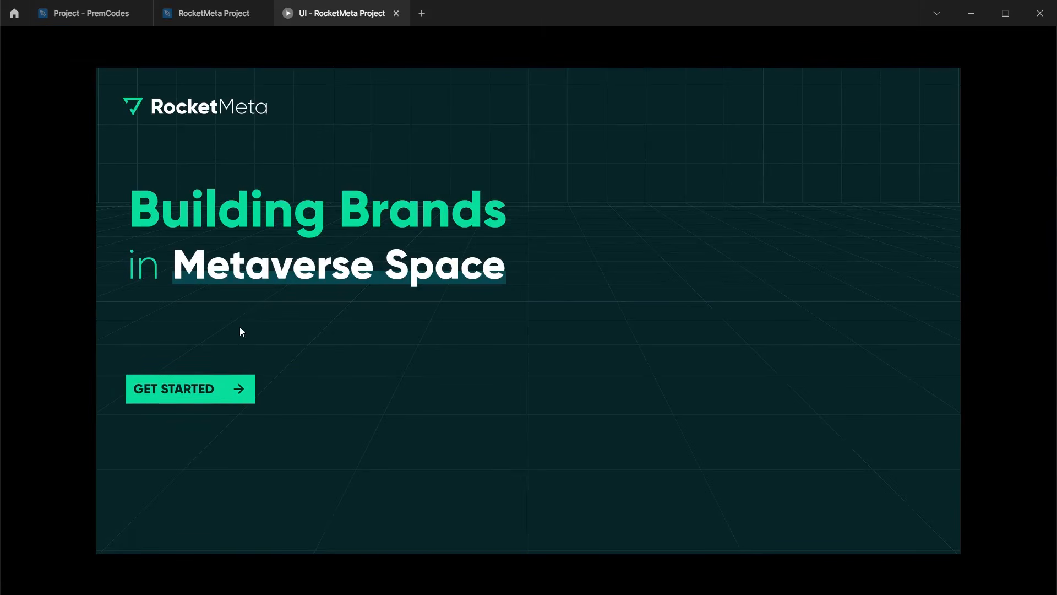
left_click(213, 21)
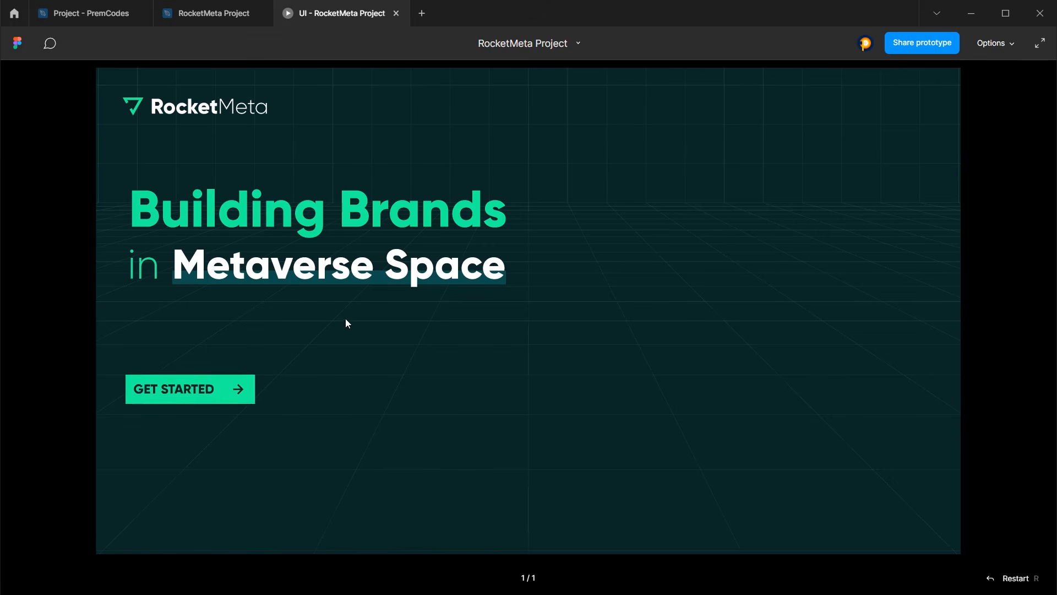
Look over the btn-main connections on the Components page, and restart the prototype to check when the heading and button appear
left_click(231, 15)
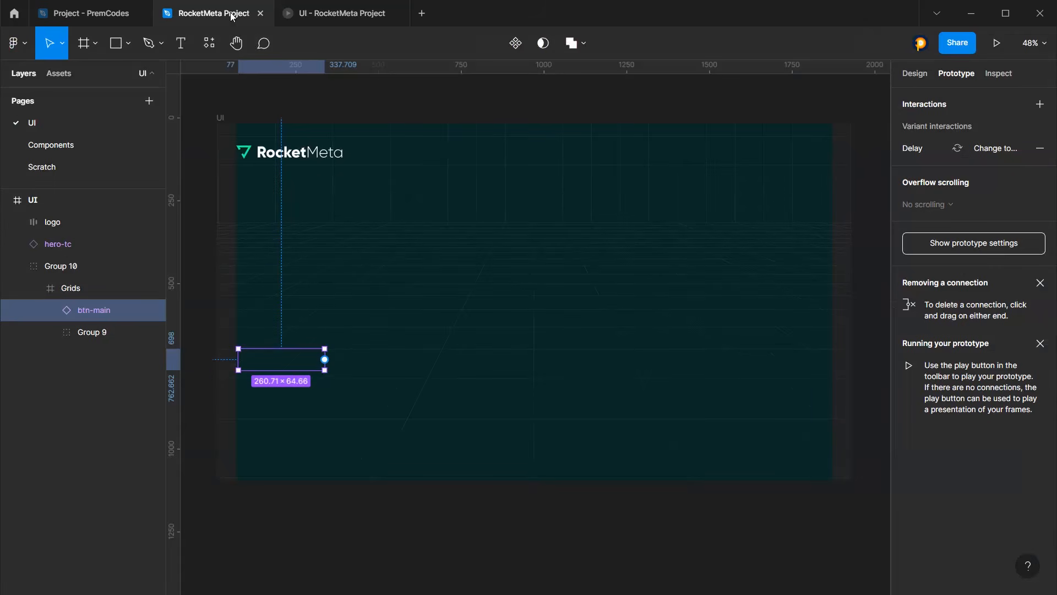
left_click(71, 146)
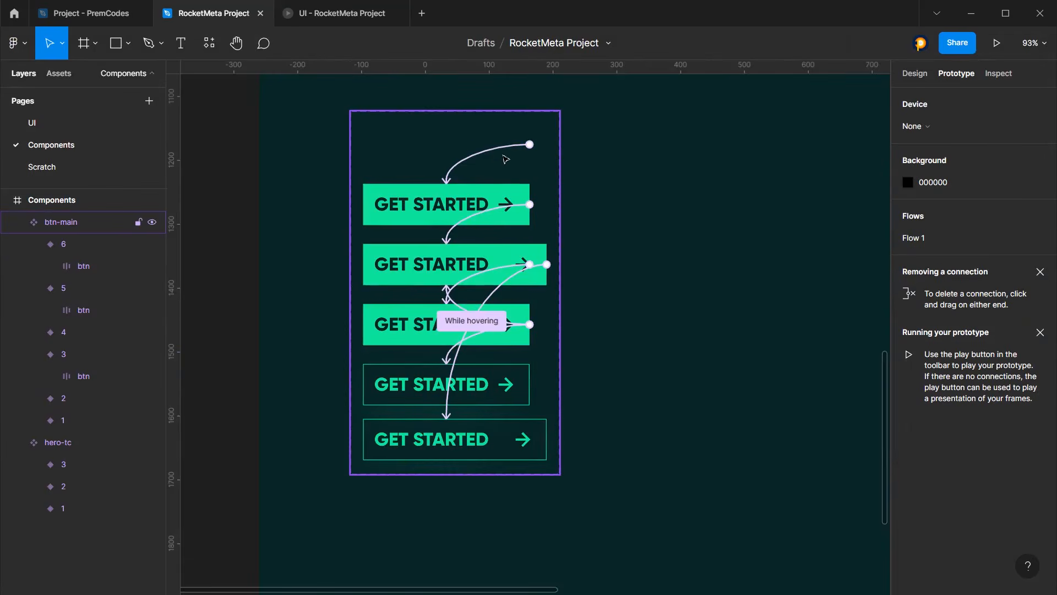
left_click(484, 150)
left_click(308, 15)
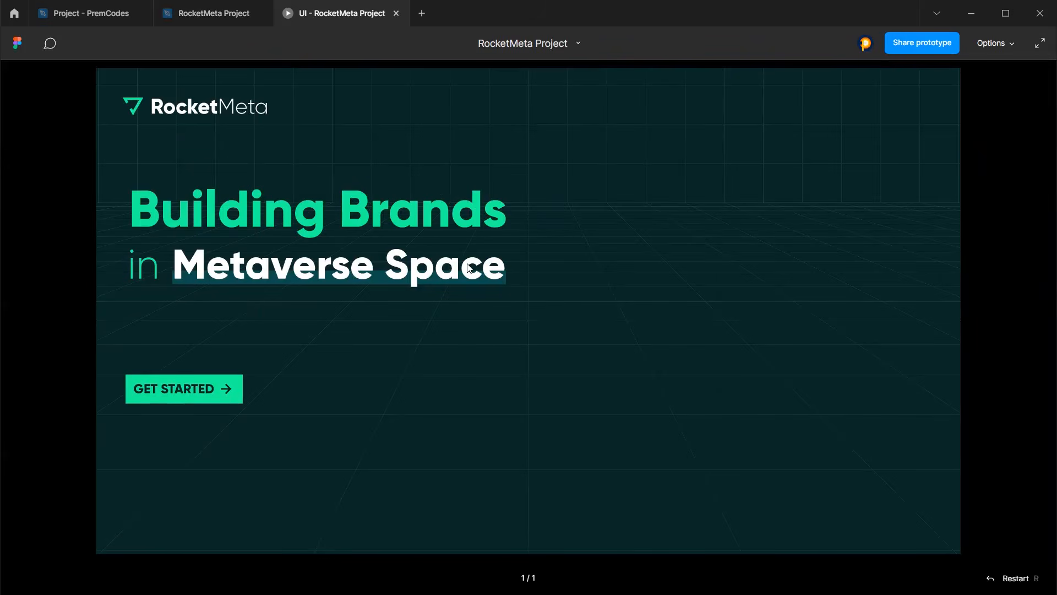
key("r")
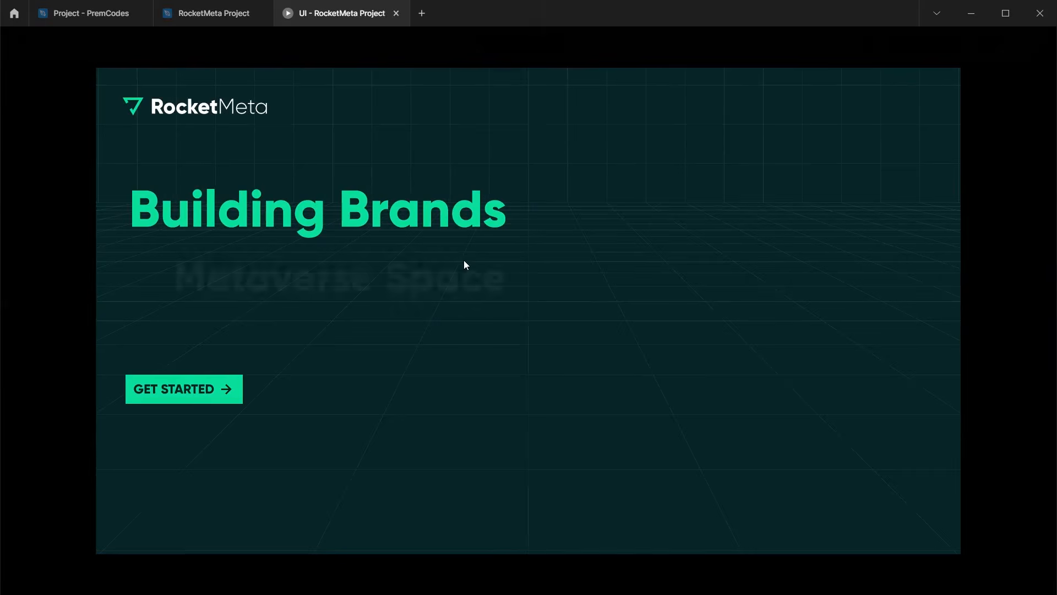
Compare the After delay settings of btn-main variant 1 and hero-tc variant 1 on the Components page
left_click(219, 24)
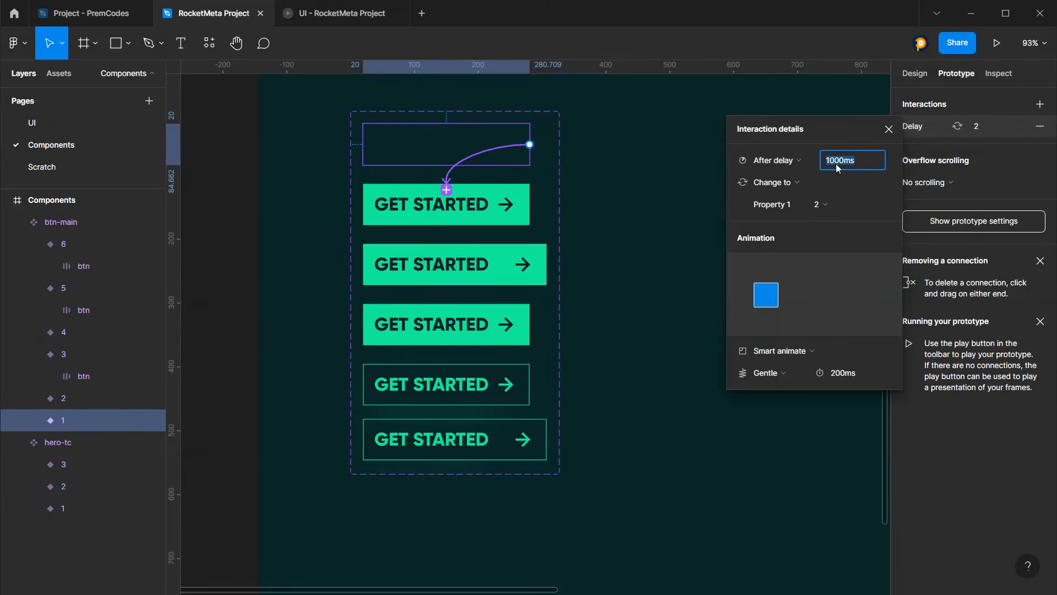
left_click(324, 215)
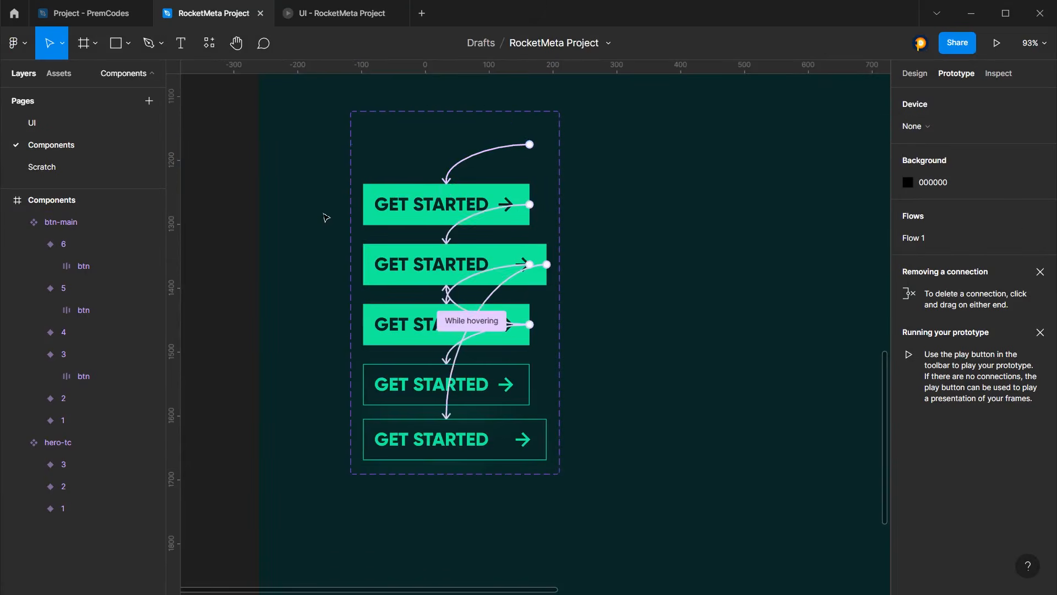
scroll(444, 215, "down", 5)
scroll(489, 217, "up", 3)
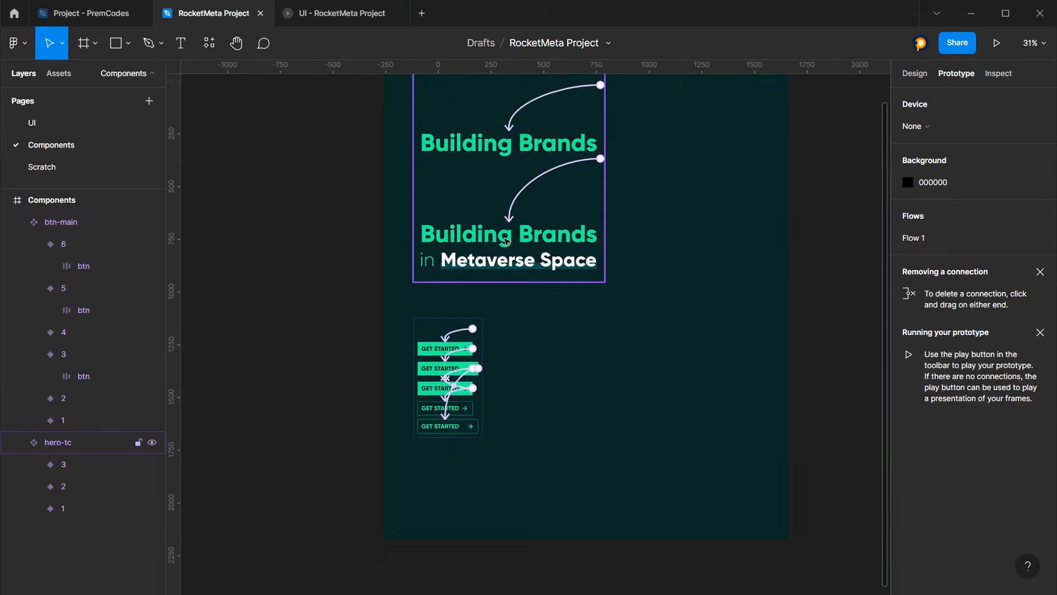
scroll(550, 242, "up", 5)
left_click(505, 337)
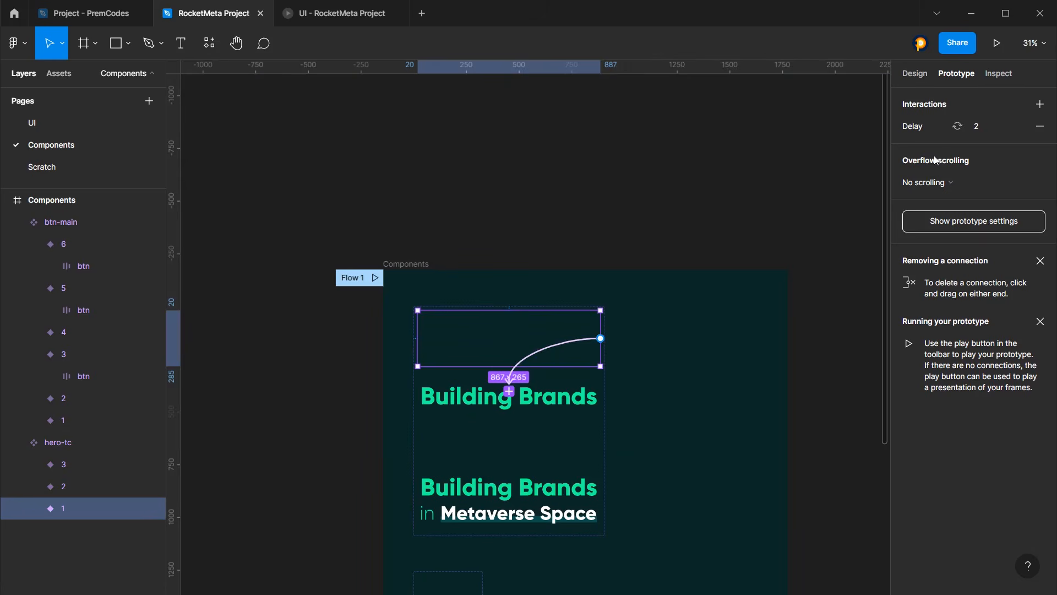
left_click(917, 126)
left_click(888, 128)
left_click(586, 215)
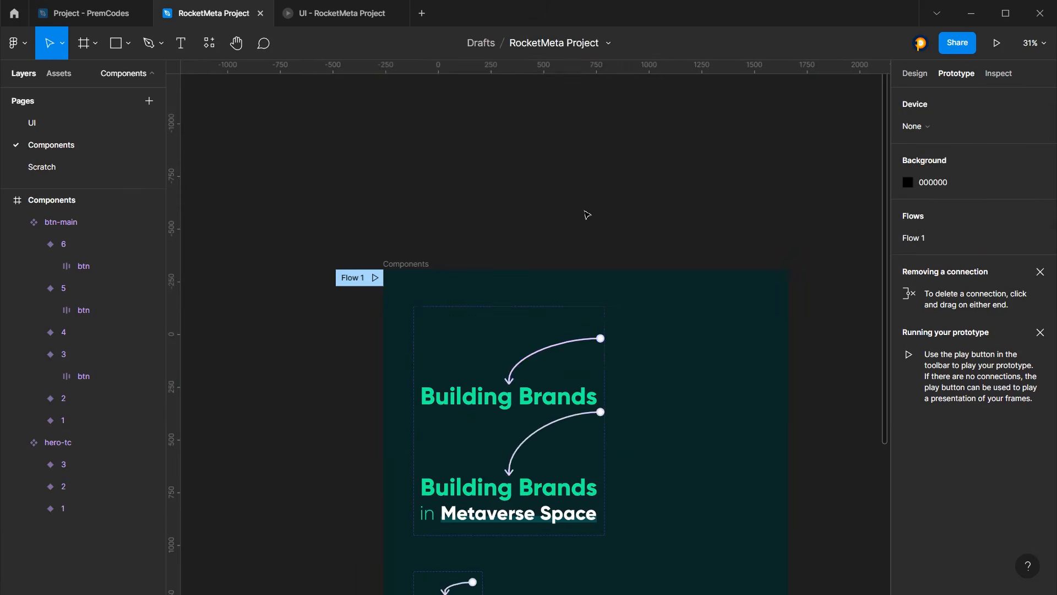
Look at the btn-main component set's connections and view the RocketMeta prototype once more
scroll(587, 212, "down", 5)
left_click(439, 141)
scroll(439, 140, "up", 5)
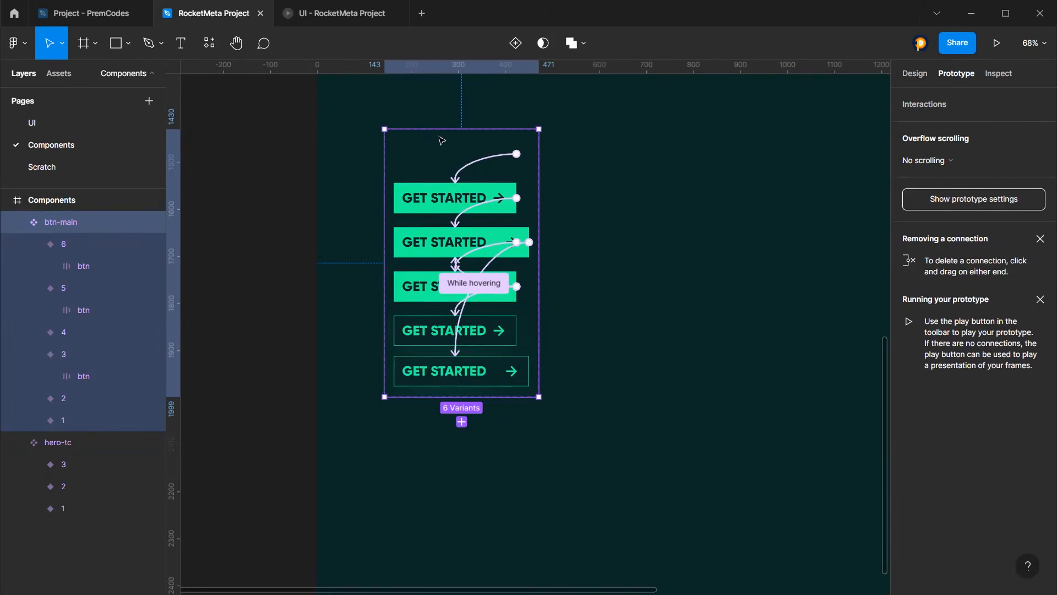
left_click(337, 14)
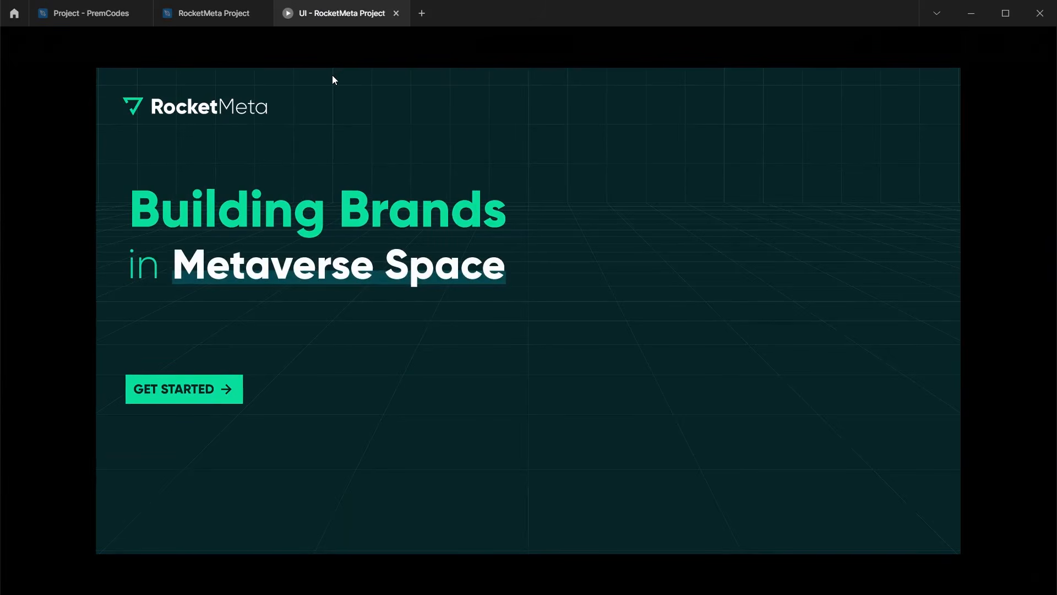
Set the After delay of btn-main variant 1's interaction with variant 2 to 1 ms
left_click(233, 9)
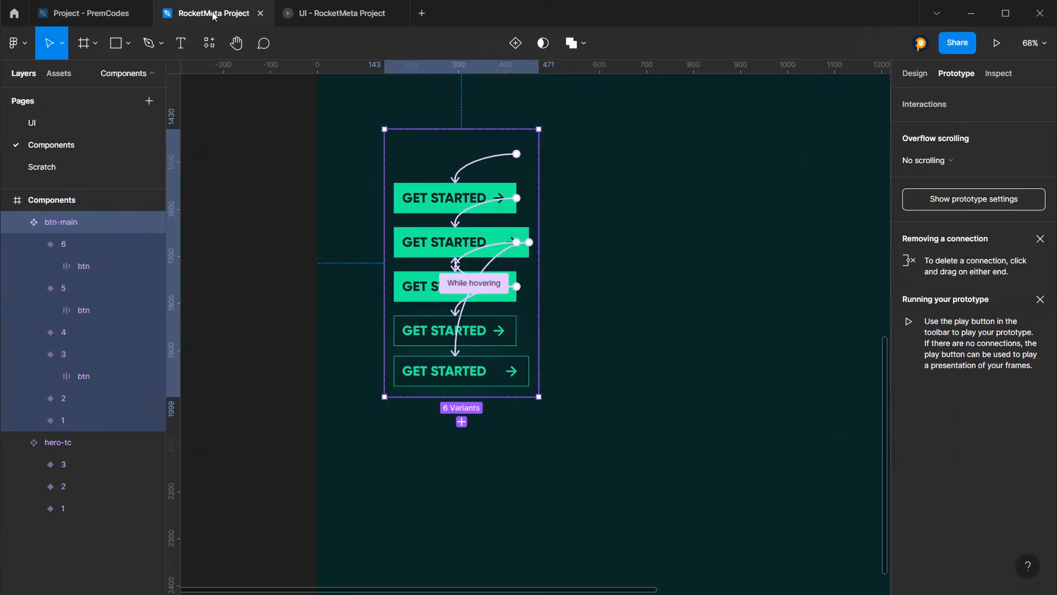
left_click(436, 165)
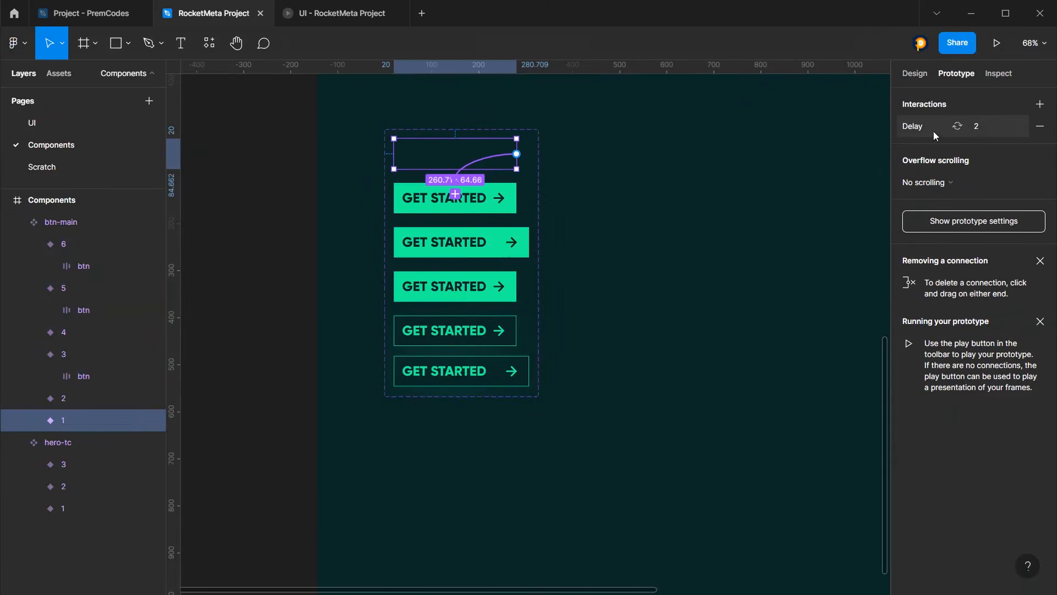
left_click(979, 128)
left_click(844, 161)
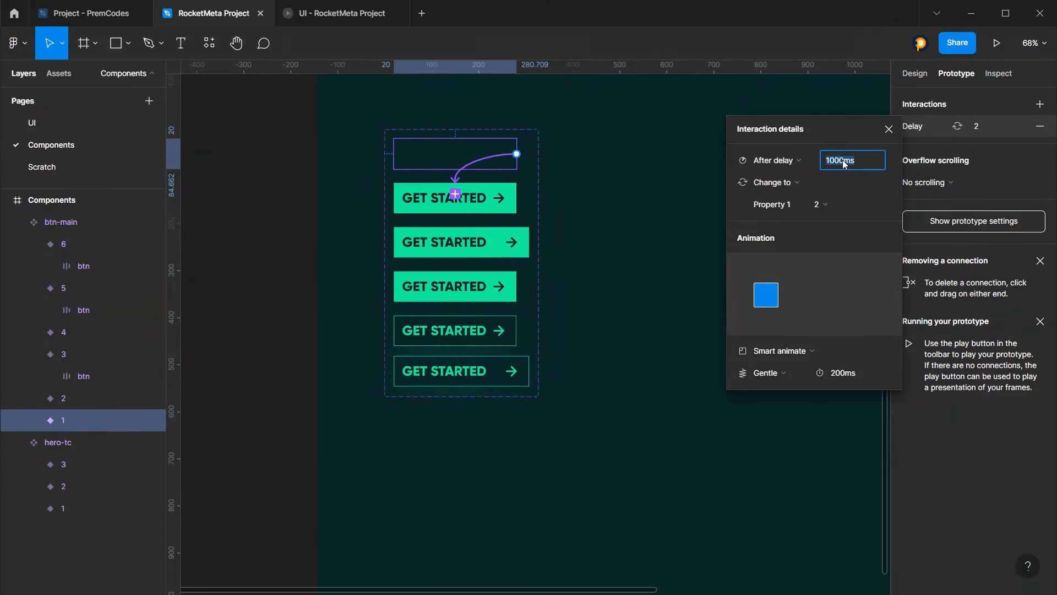
type("1")
key("Return")
Set the Smart animate duration of variant 2's delayed interaction with variant 3 to 300 ms
left_click(487, 192)
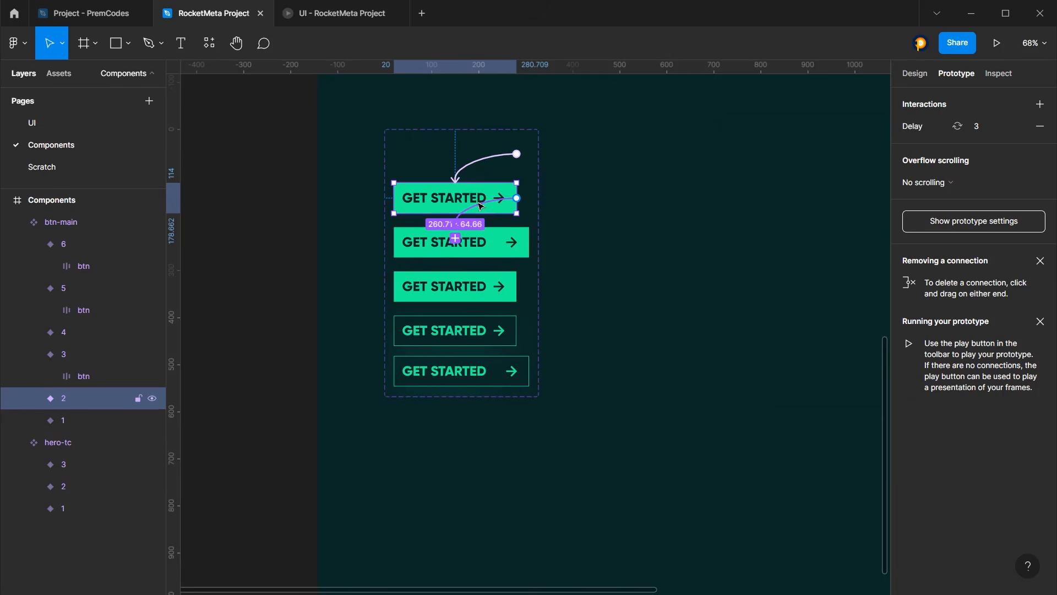
left_click_drag(479, 206, 479, 206)
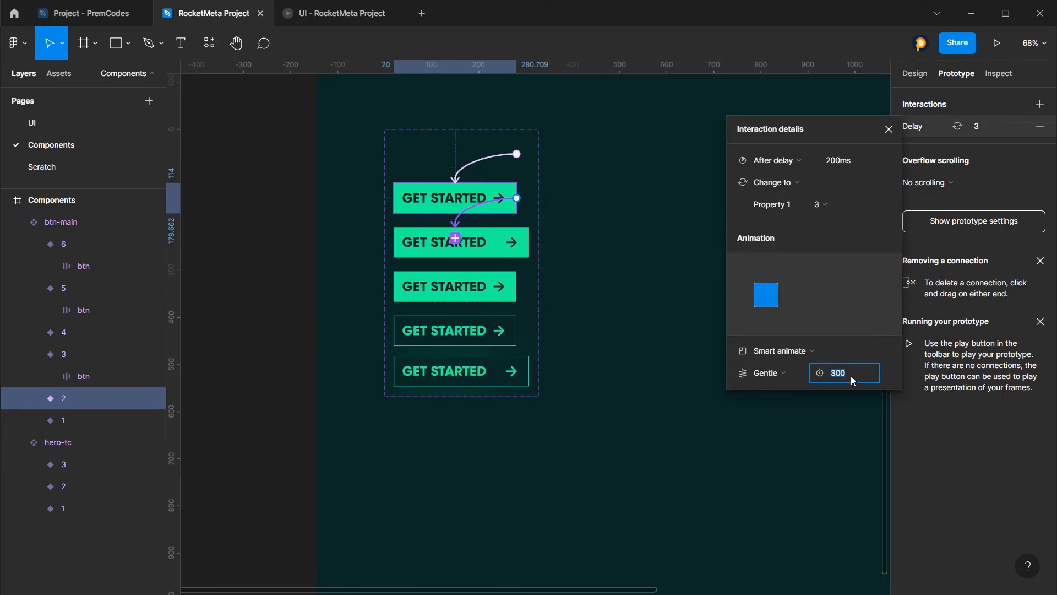
key("Return")
Set the Smart animate duration of variant 3's delayed interaction with variant 4 to 300 ms
left_click(485, 252)
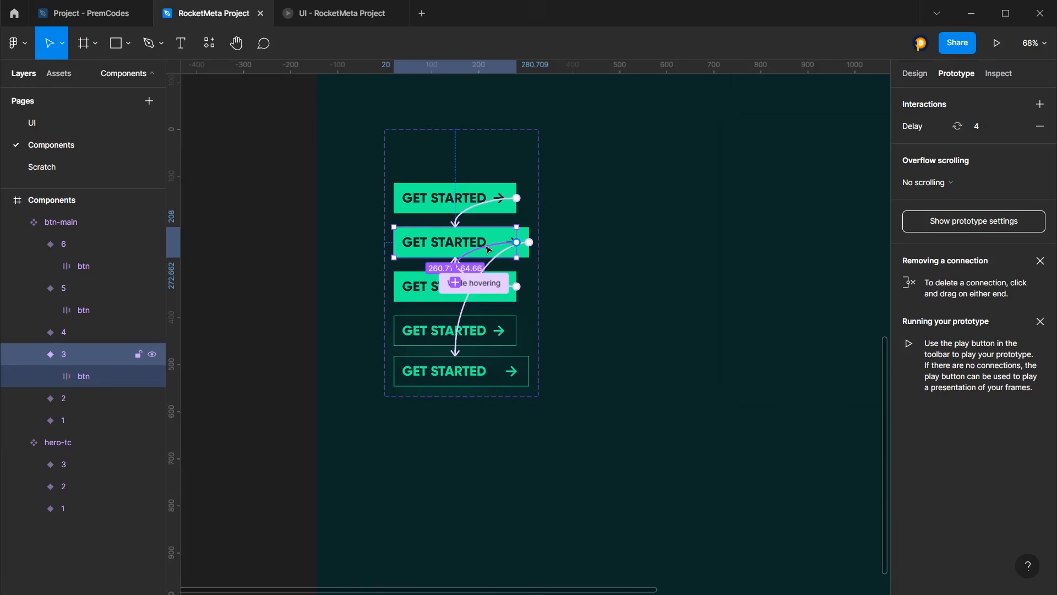
left_click(486, 252)
left_click(850, 374)
key("ctrl+a")
type("300")
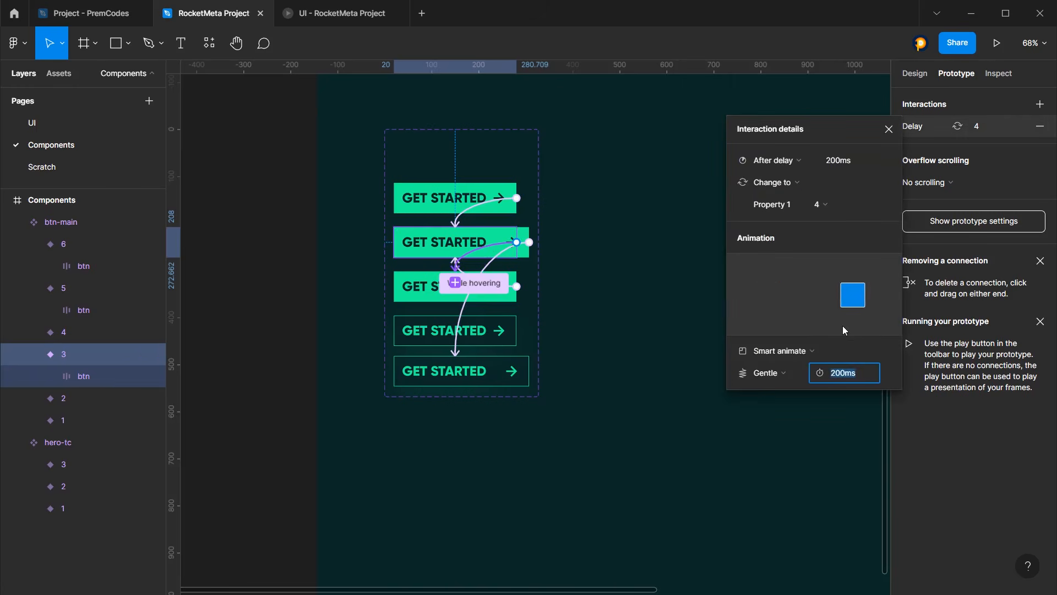
key("Return")
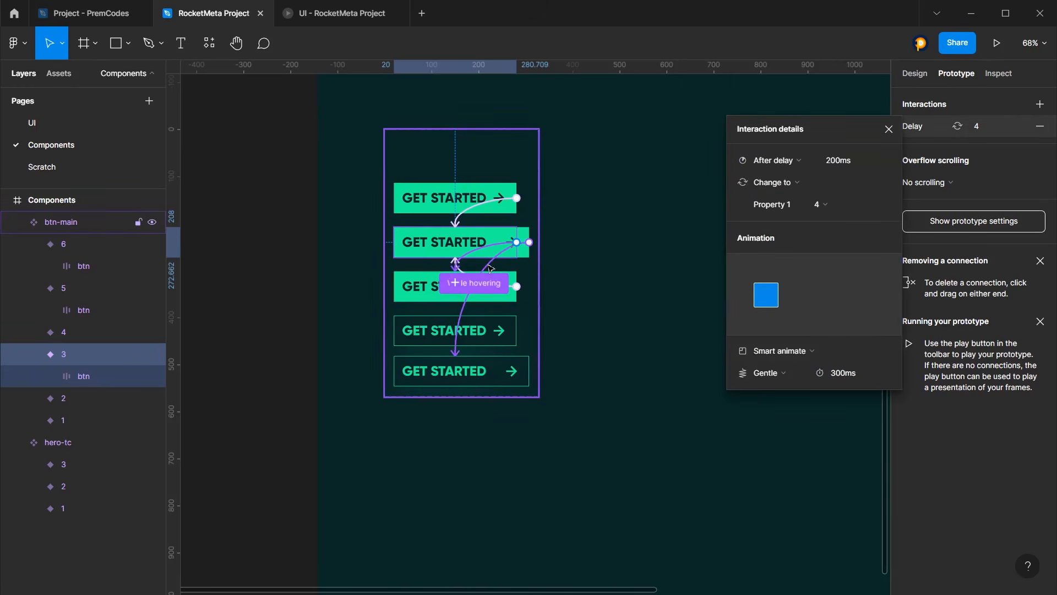
Set the Smart animate duration of the While hovering interaction from variant 3's btn frame to variant 6 to 300 ms
left_click(490, 268)
left_click(843, 373)
type("300")
key("Return")
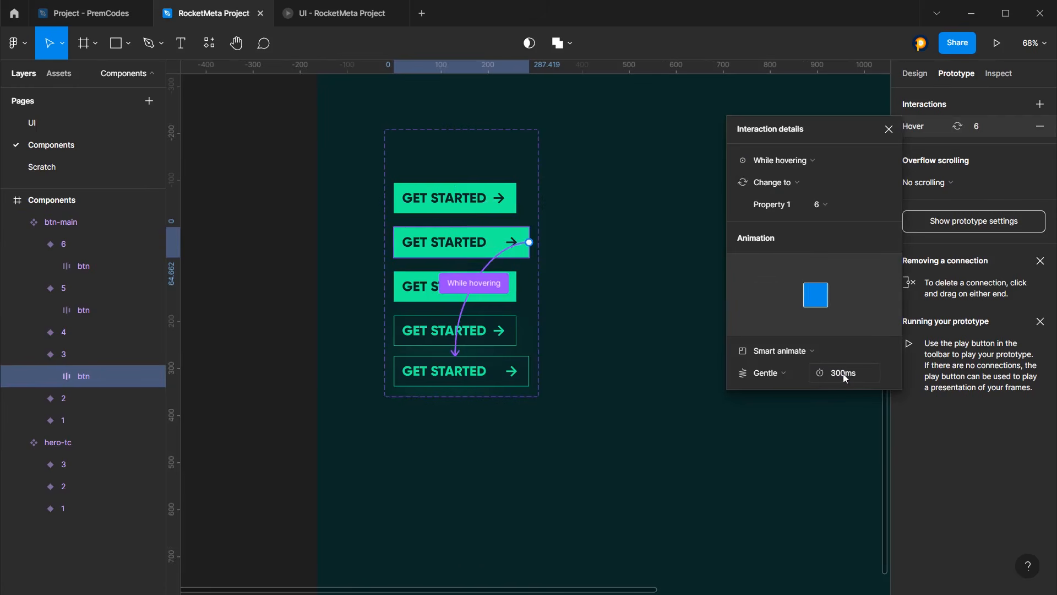
left_click(776, 351)
left_click(776, 351)
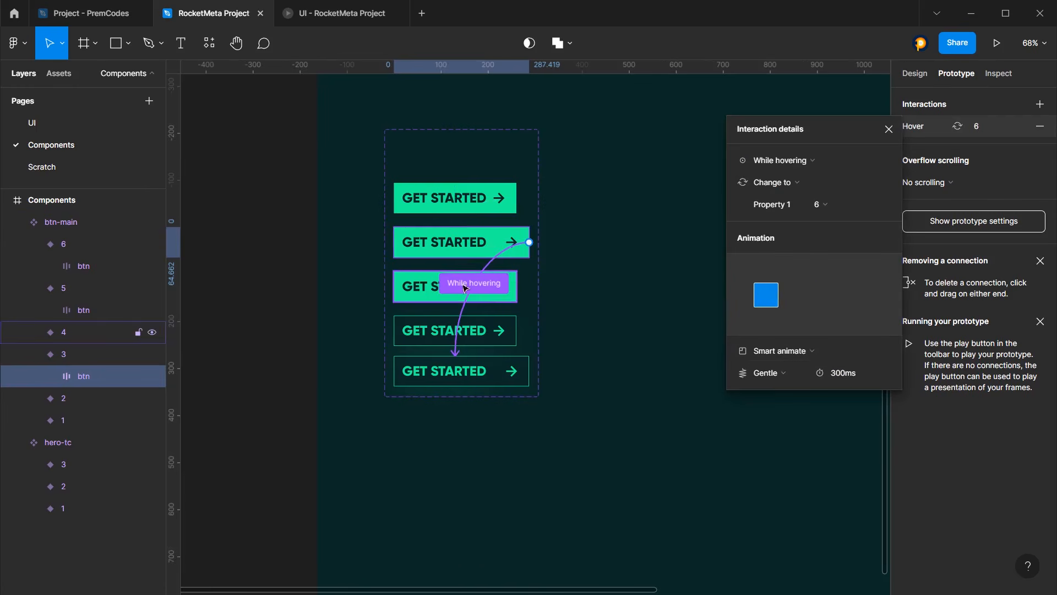
Set the Smart animate duration of variant 4's While hovering interaction with variant 5 to 300 ms
left_click(437, 278)
left_click(489, 291)
left_click(842, 372)
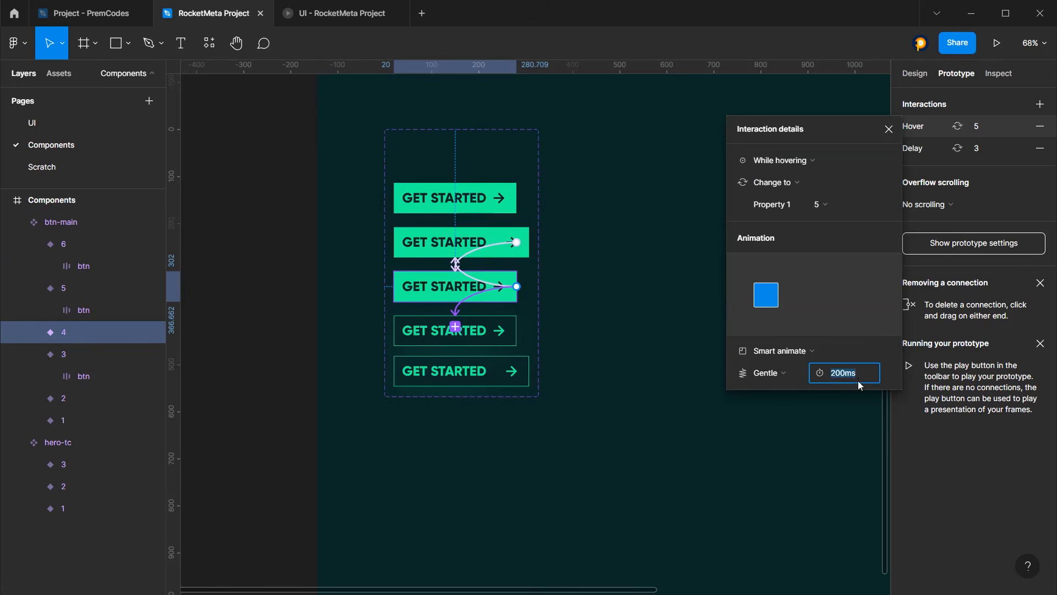
type("300")
key("Return")
Set the Smart animate duration of variant 4's delayed interaction back to variant 3 to 300 ms
left_click(502, 286)
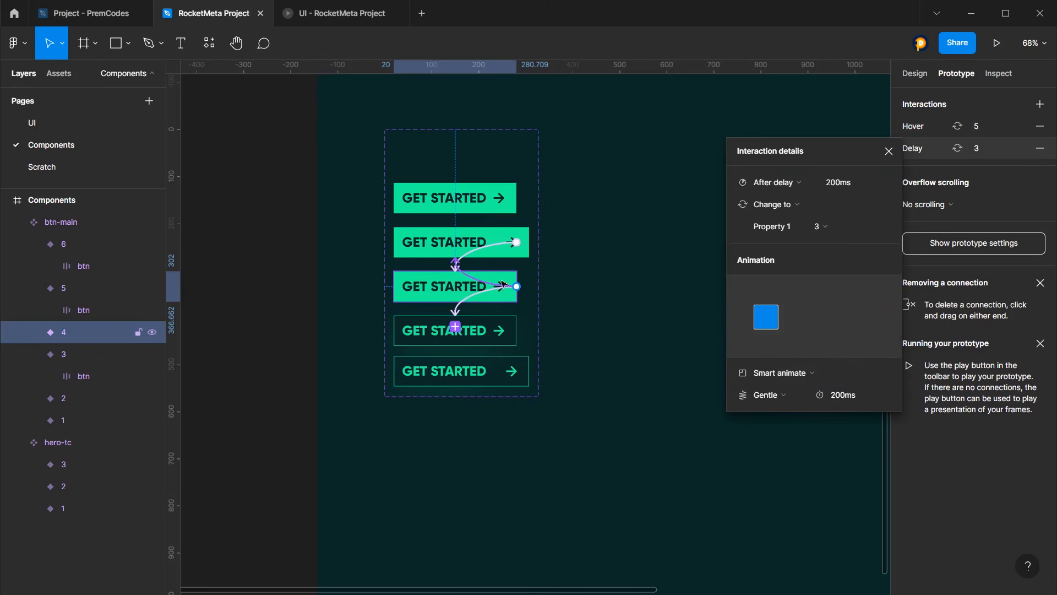
left_click(838, 401)
type("300")
key("Return")
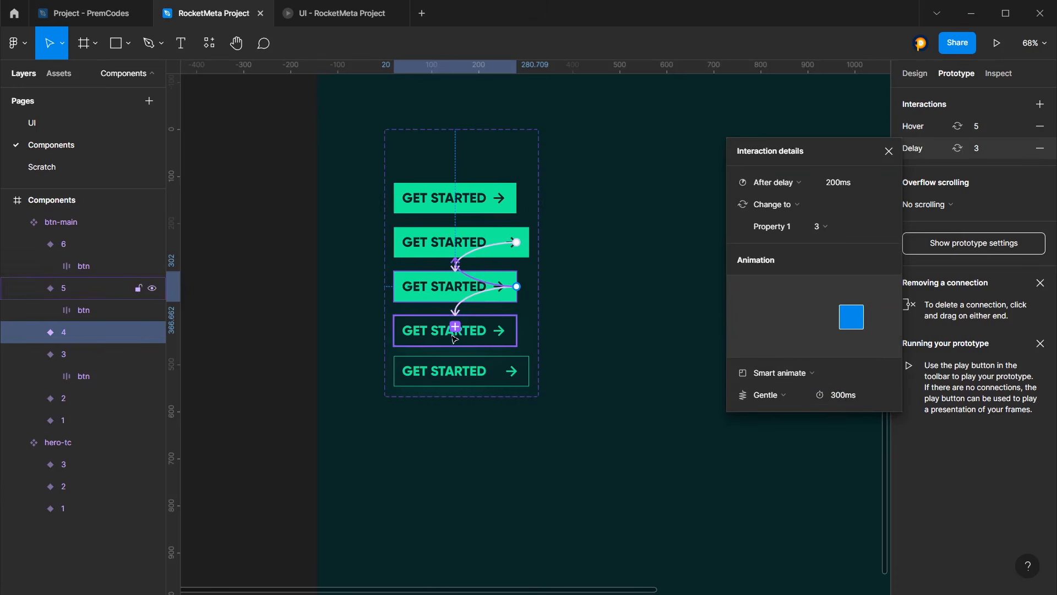
Check outlined variants 5 and 6 and the While hovering connection to variant 6 for their interaction settings
left_click(498, 332)
left_click(502, 370)
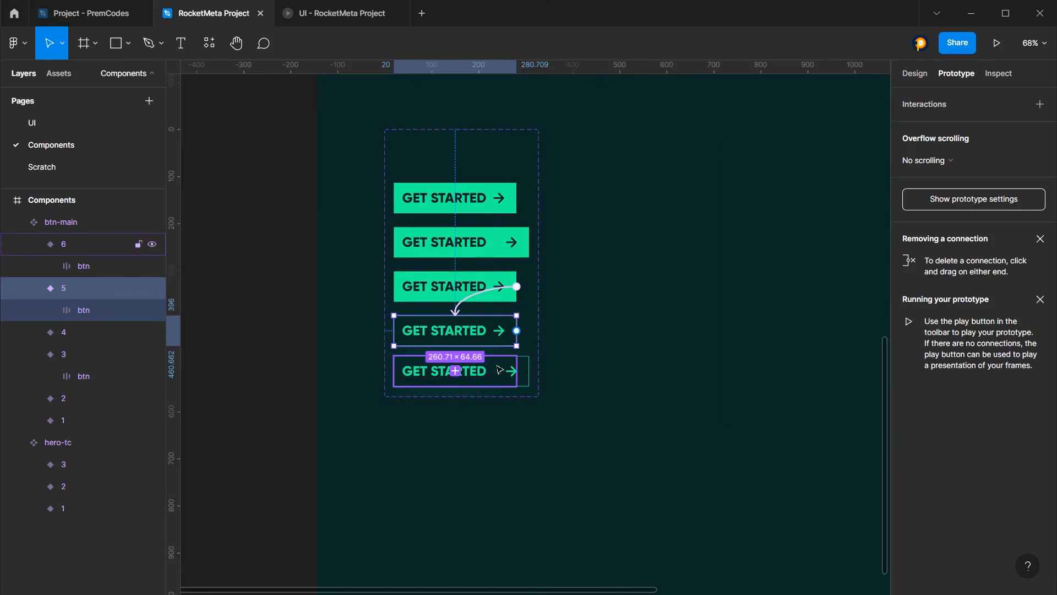
left_click(482, 338)
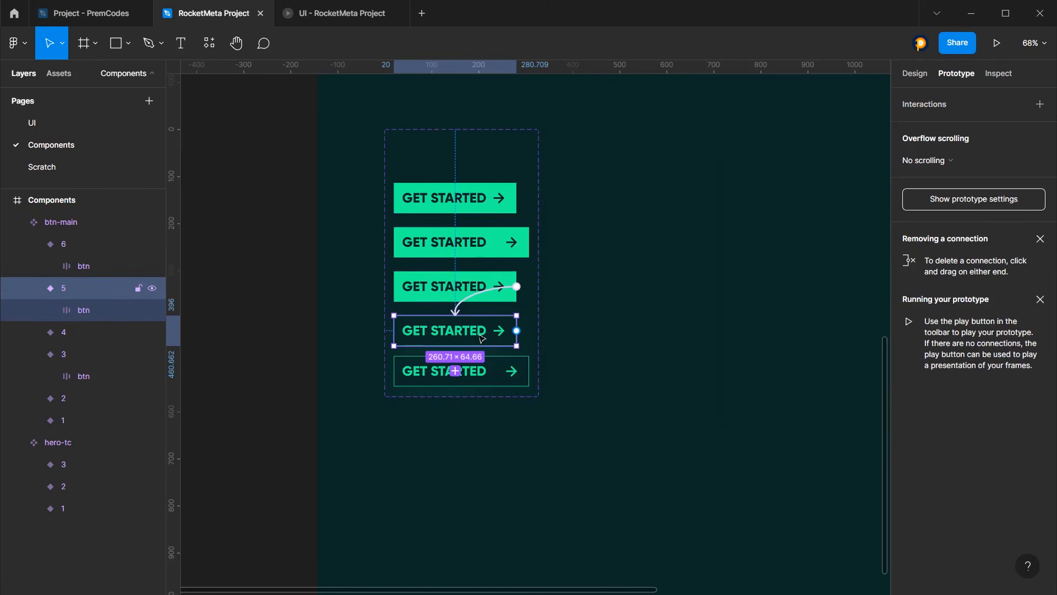
left_click(495, 382)
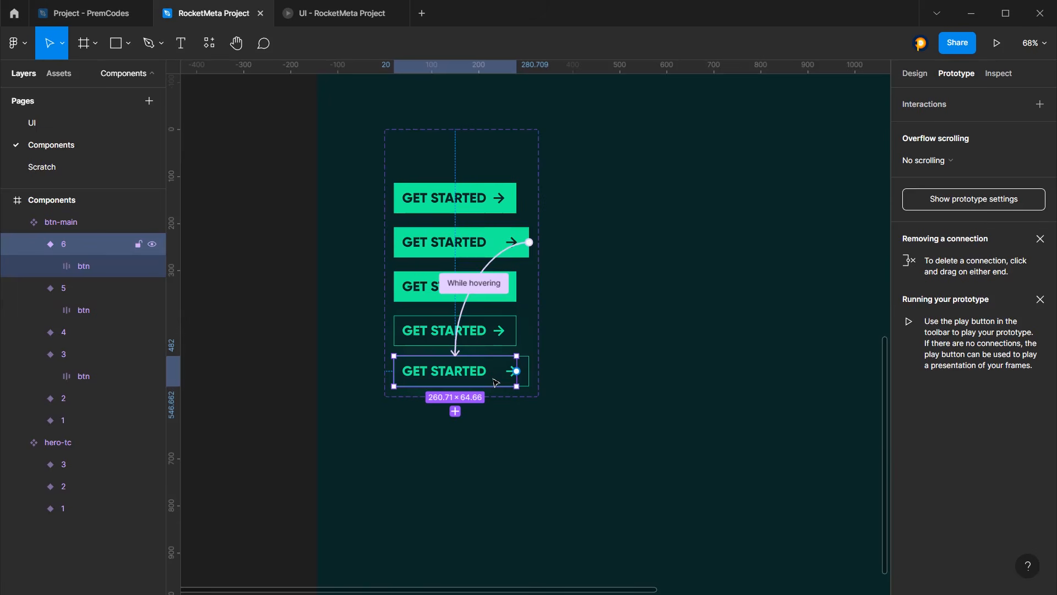
left_click(473, 282)
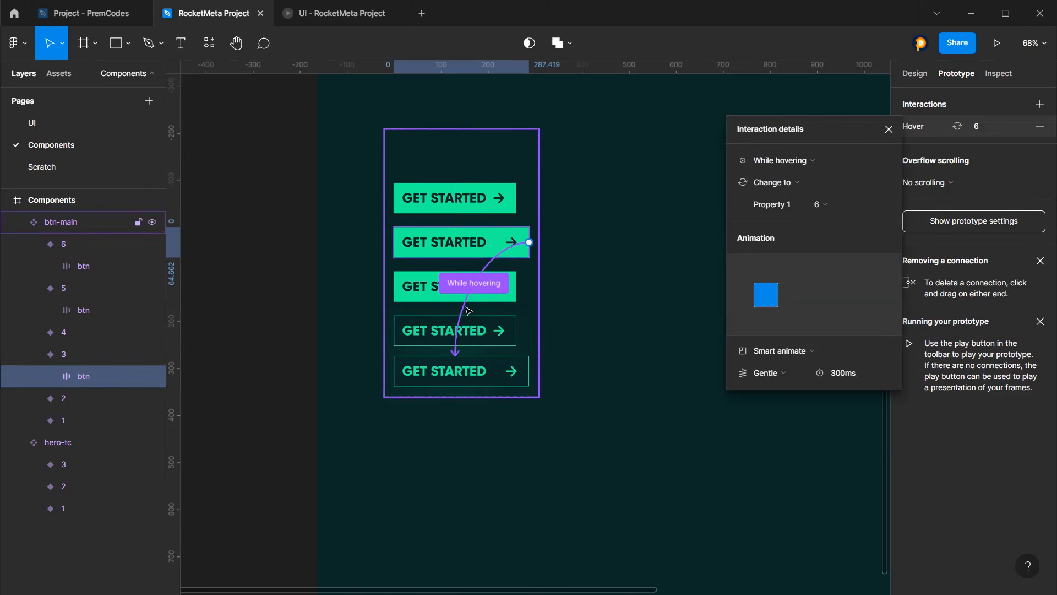
left_click(701, 142)
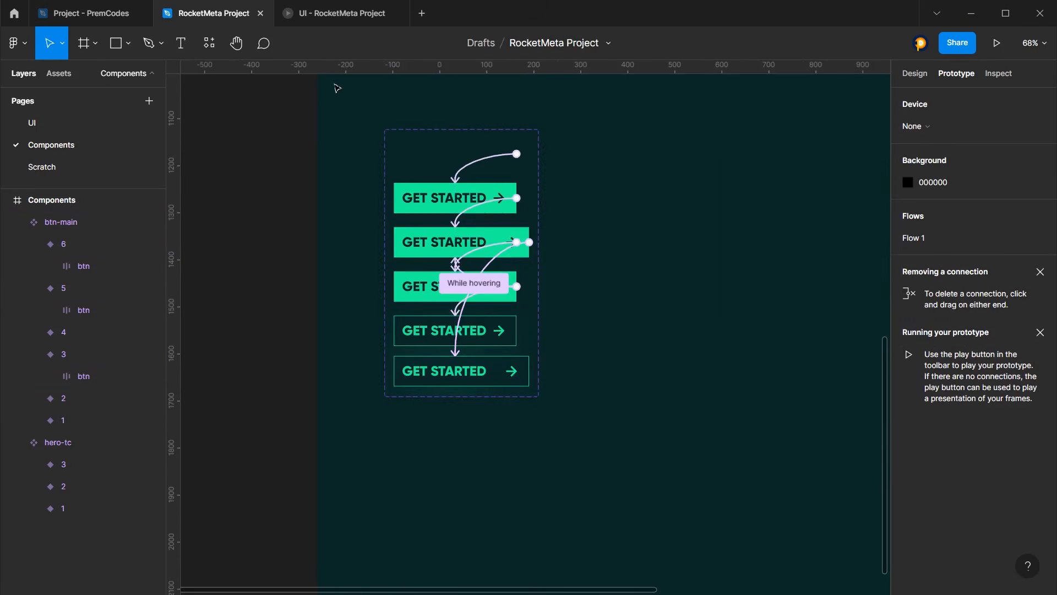
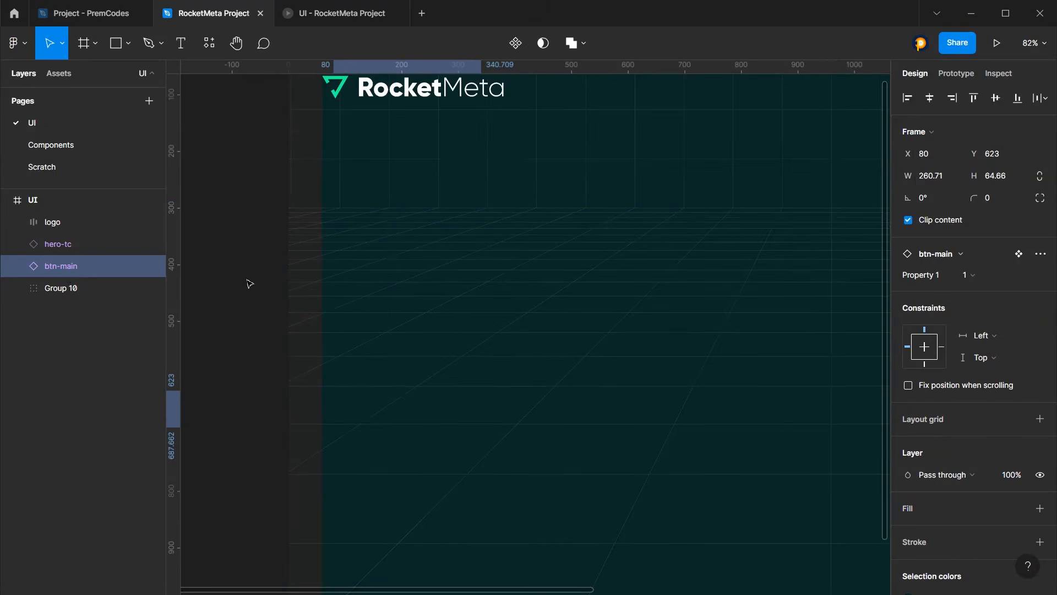
Move the btn-main instance on the UI page to X 60, in line with the hero-tc instance's edge
key("shift+Left")
key("shift+Left")
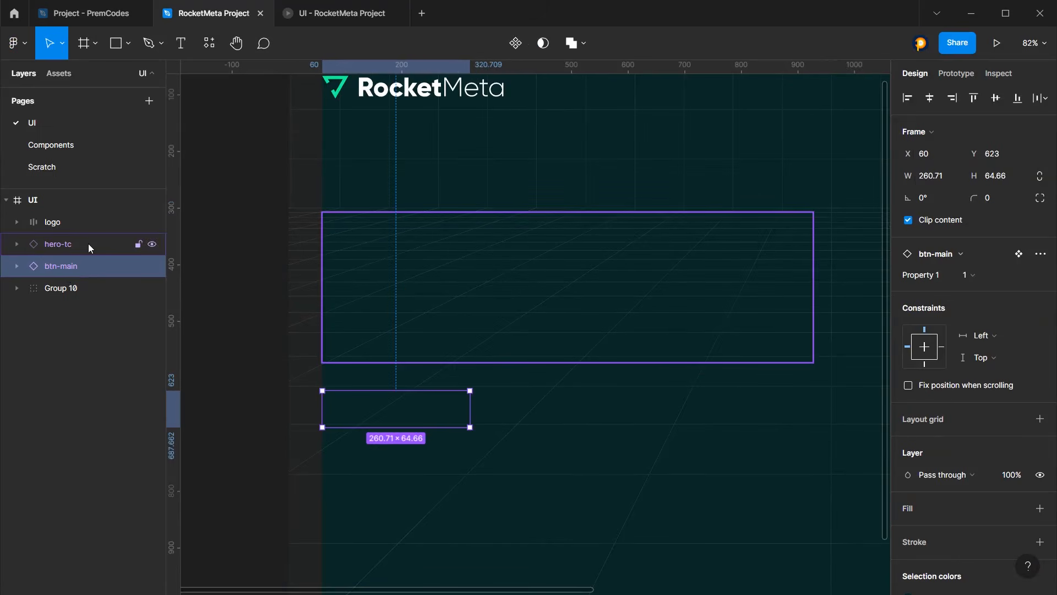
Move the hero-tc instance on the UI page to X 48, keeping its vertical position
left_click(58, 244)
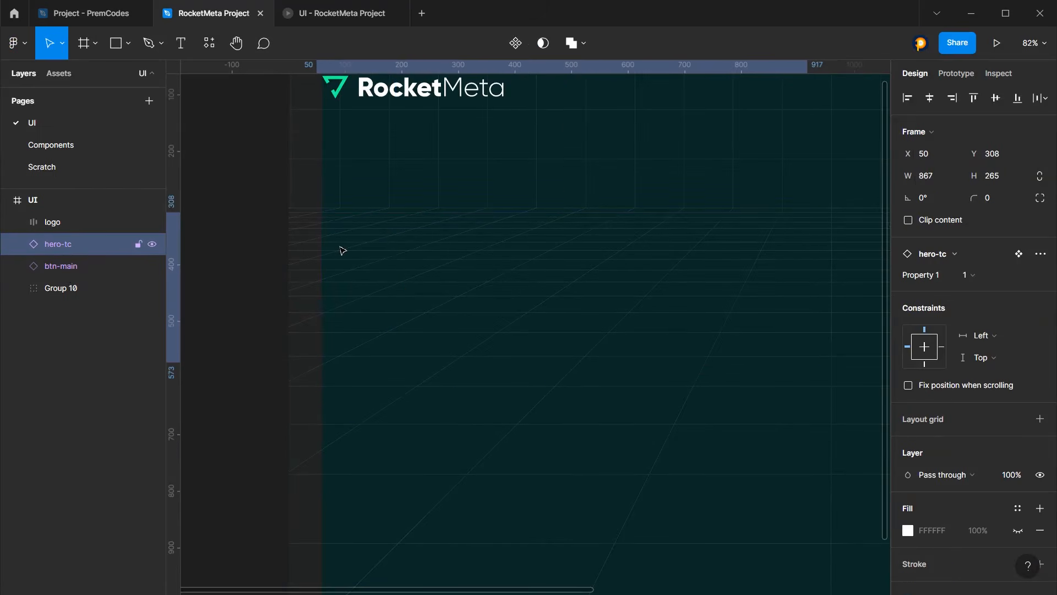
left_click(327, 15)
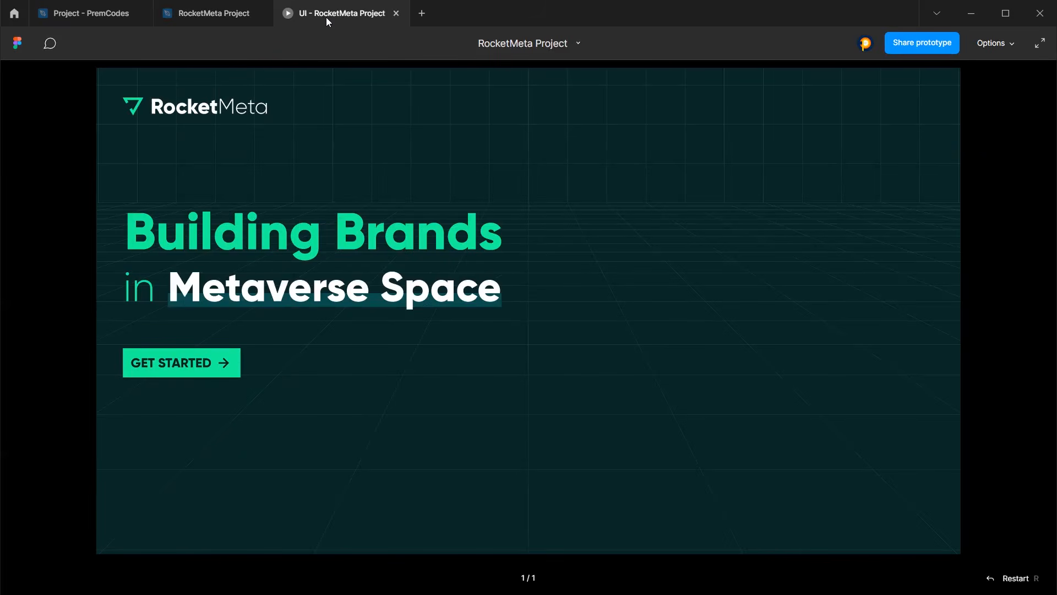
left_click(210, 22)
key("Left")
key("Left")
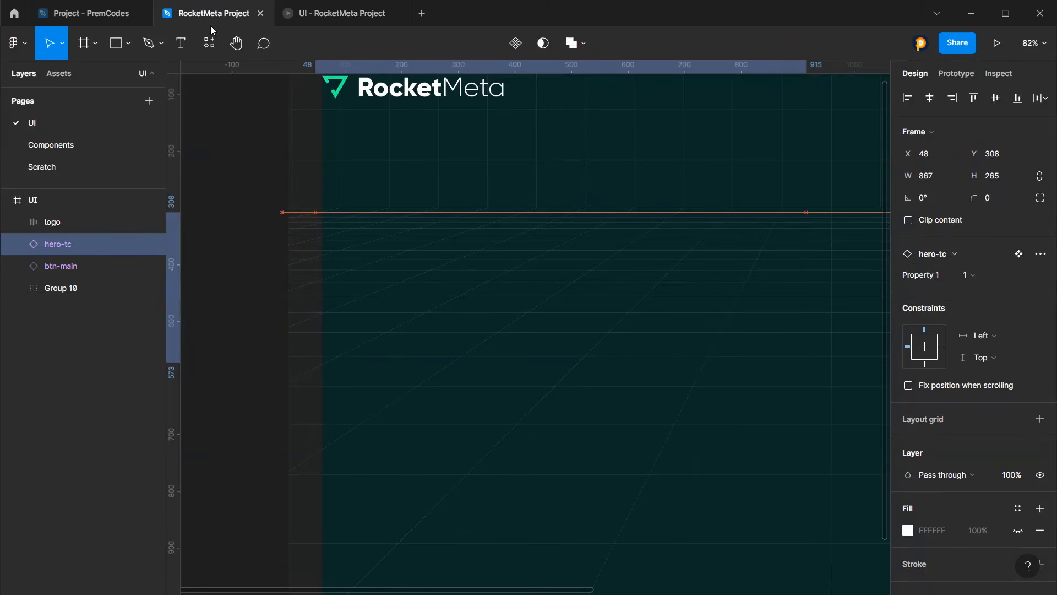
Check the heading's alignment with the logo and GET STARTED button in the running prototype
left_click(342, 16)
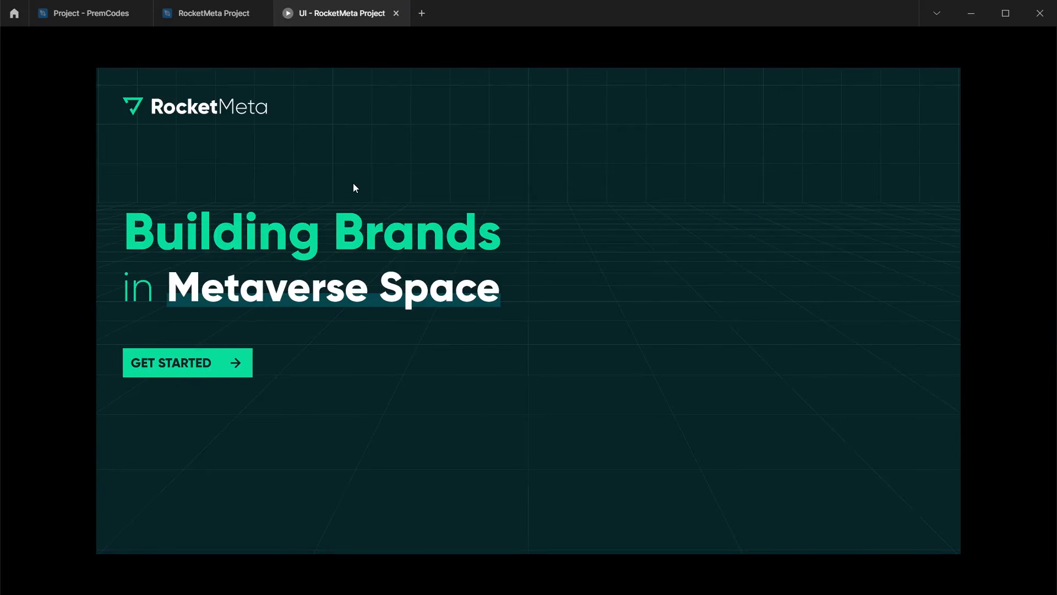
left_click(211, 16)
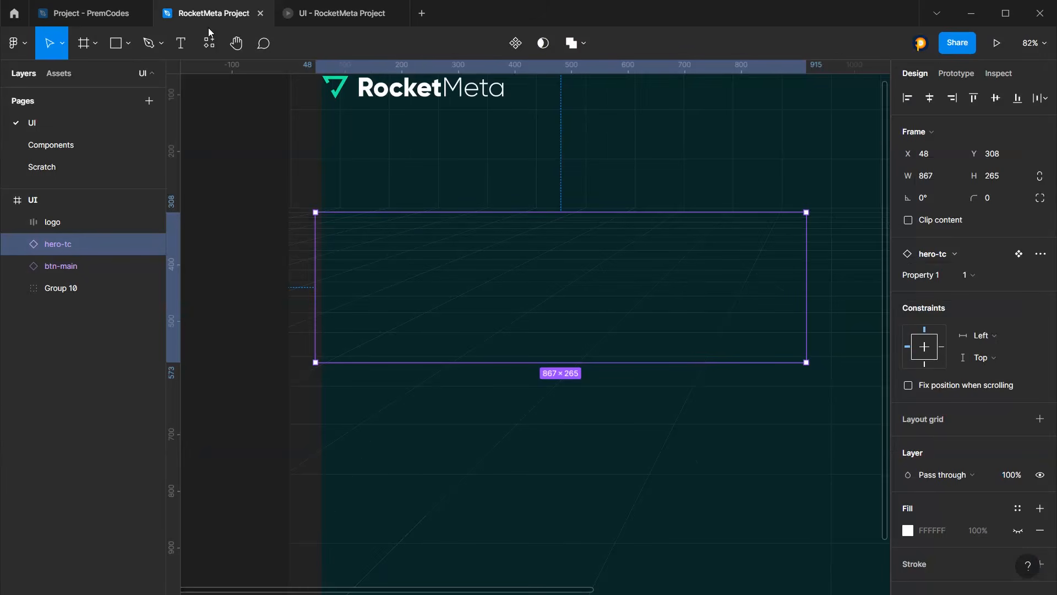
left_click(267, 168)
scroll(290, 212, "down", 5)
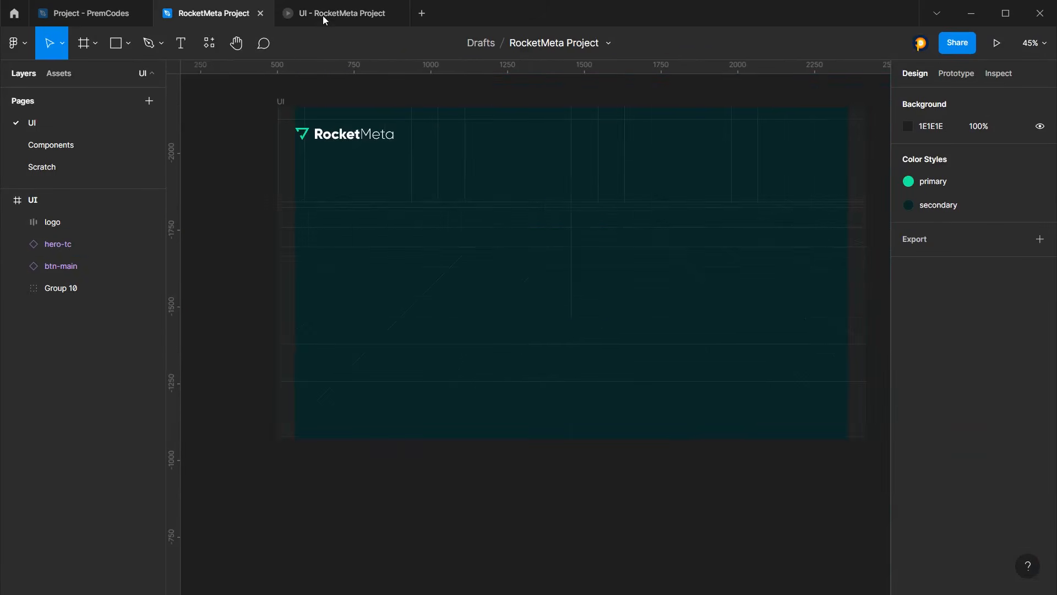
left_click(324, 15)
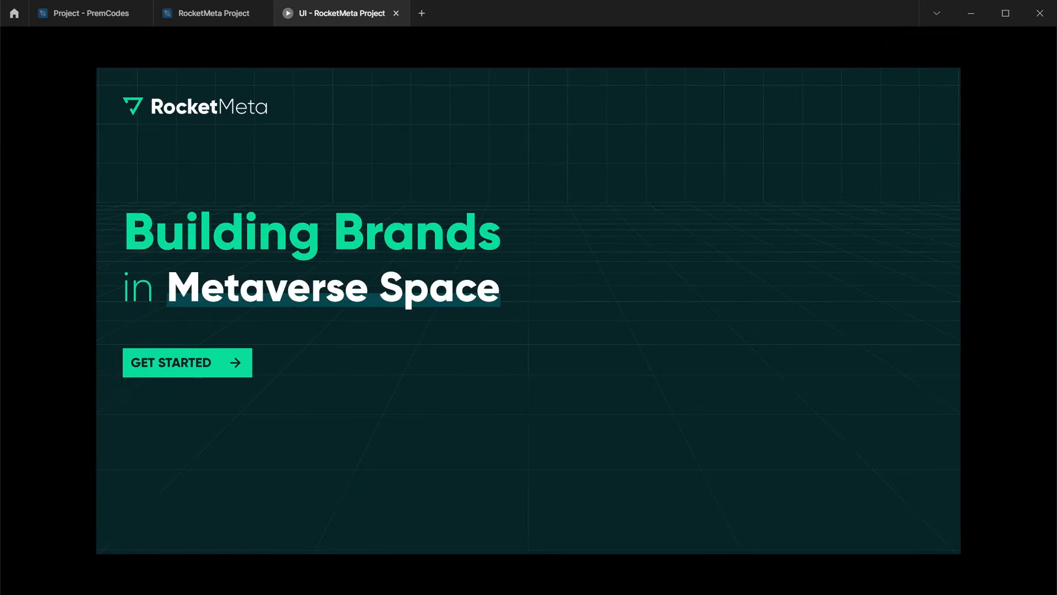
left_click(204, 15)
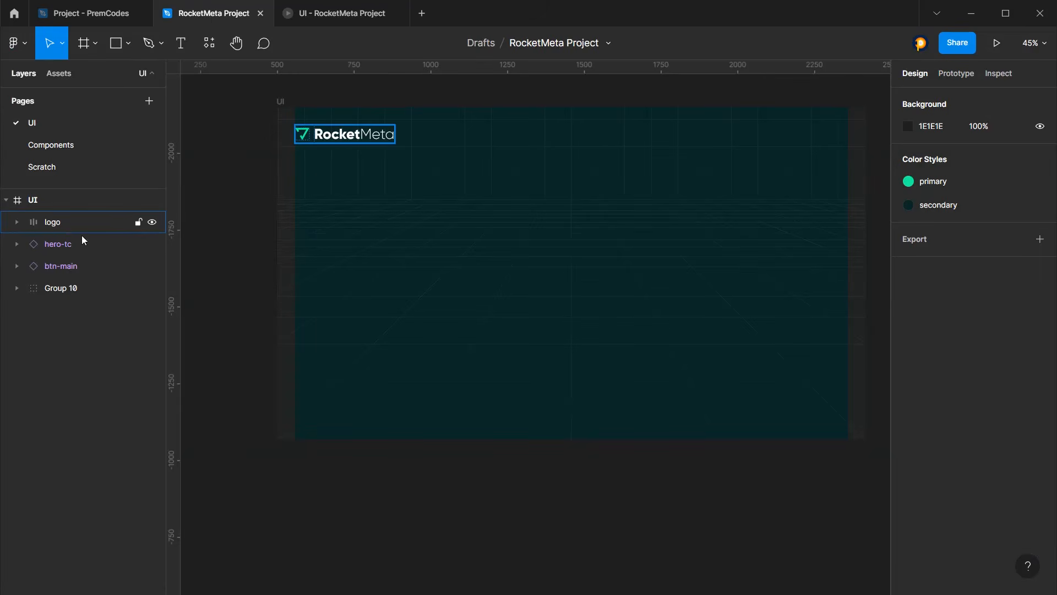
Copy the hero-vector illustration frame from the Scratch page
left_click(66, 166)
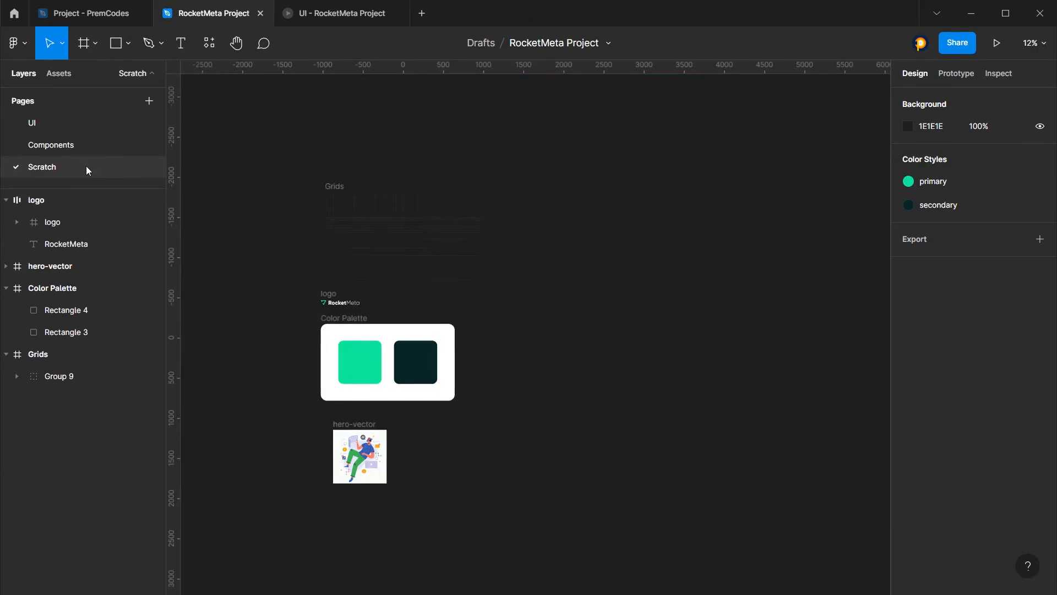
scroll(352, 399, "down", 4)
scroll(332, 219, "up", 5)
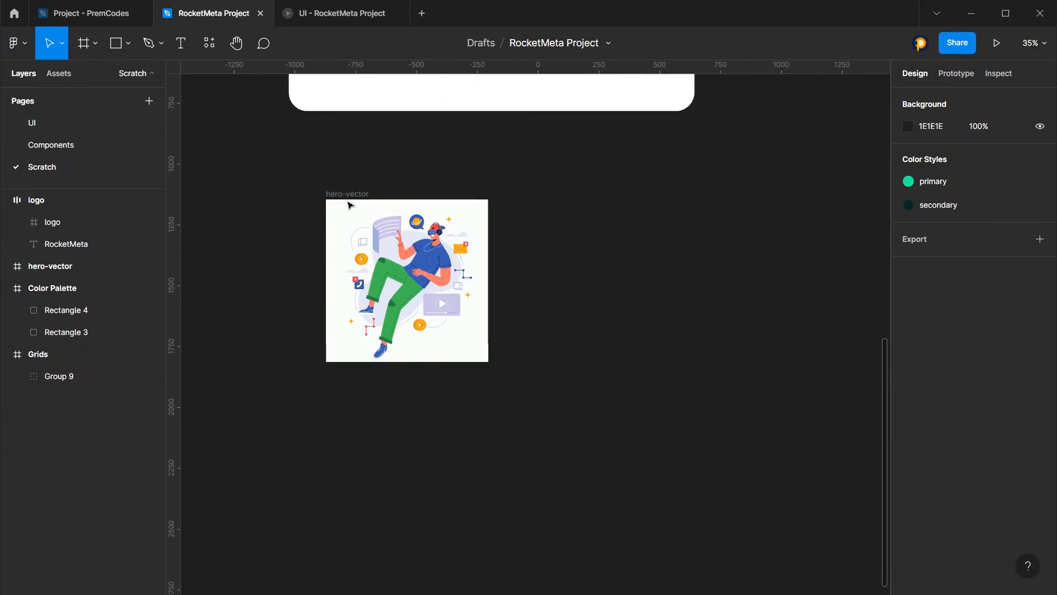
left_click(347, 203)
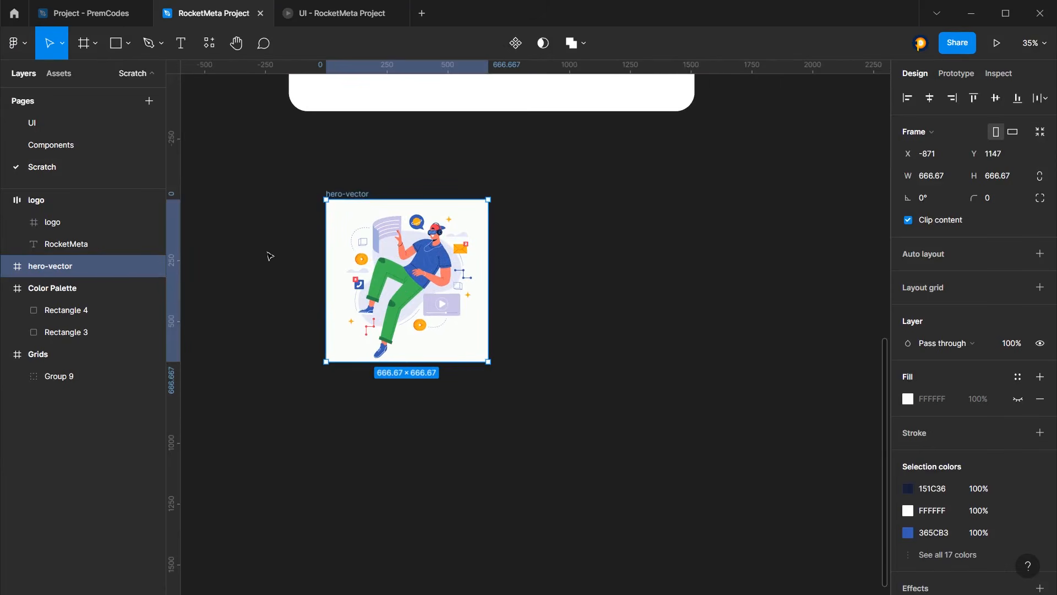
left_click(57, 124)
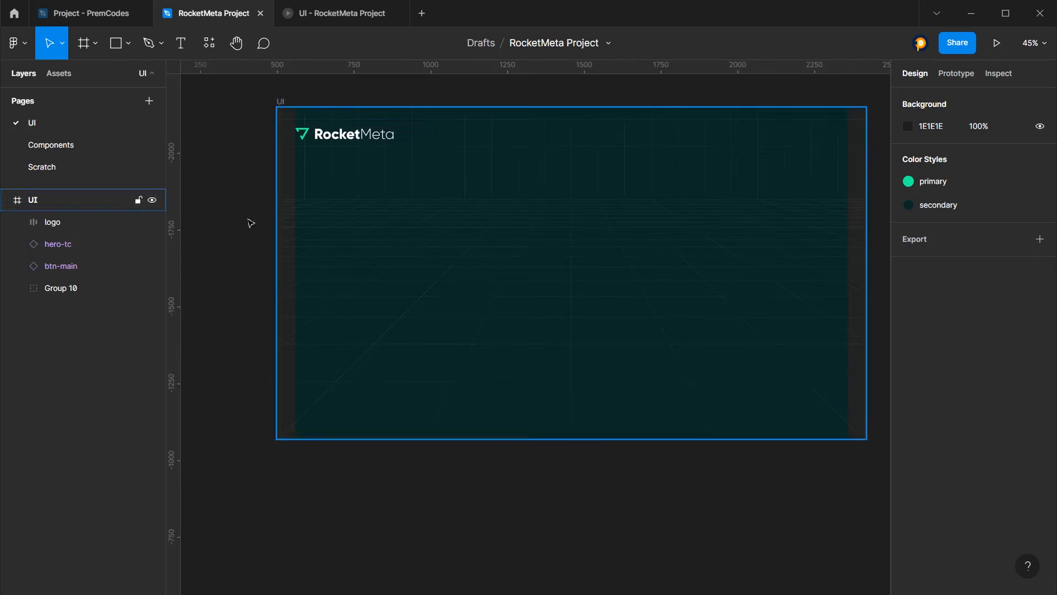
scroll(270, 193, "up", 1)
left_click(279, 121)
left_click(269, 223)
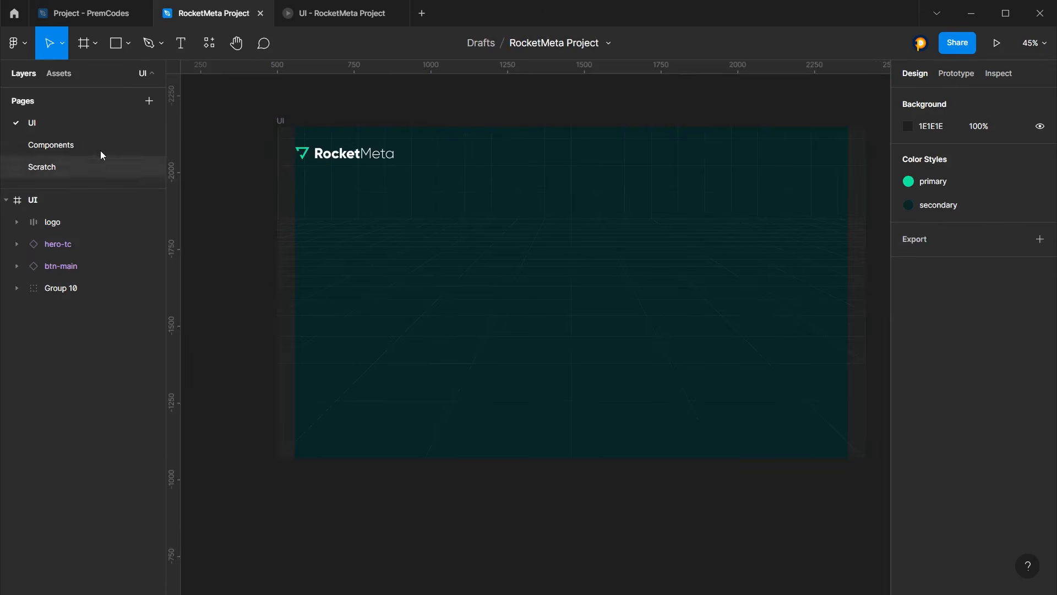
Extend the Components frame downward on the Components page to a height of 4984
left_click(100, 150)
scroll(334, 284, "down", 1)
scroll(334, 284, "down", 3)
scroll(444, 229, "up", 2)
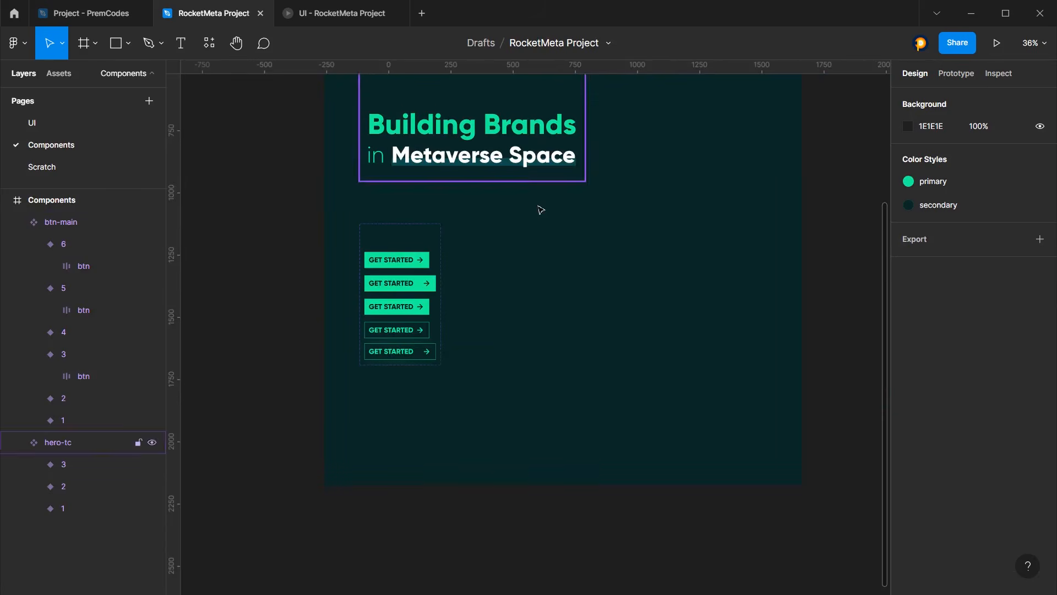
scroll(501, 278, "down", 3)
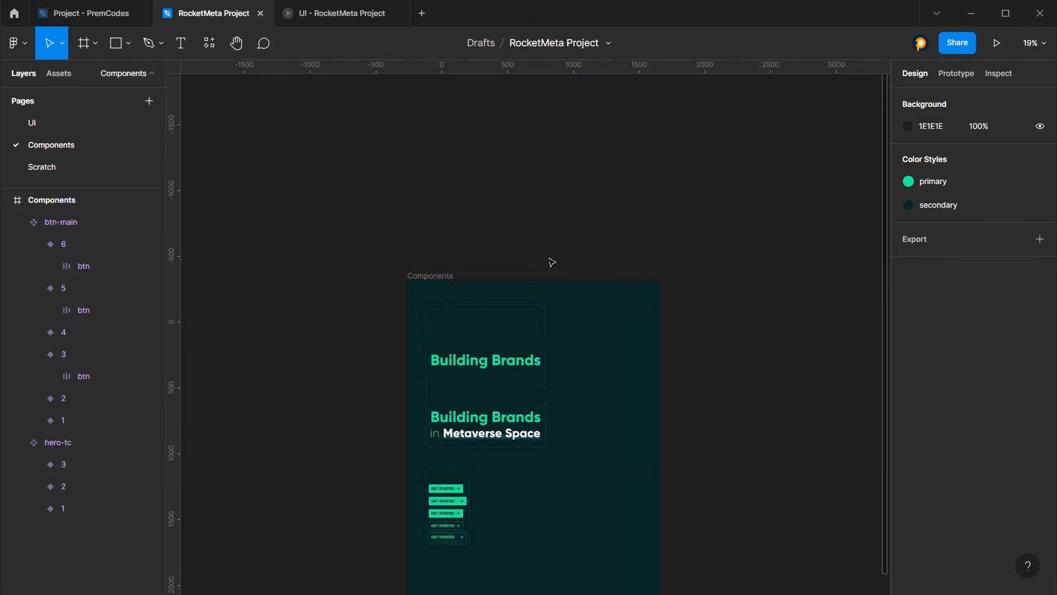
left_click(434, 275)
scroll(490, 277, "down", 5)
left_click_drag(532, 134, 459, 462)
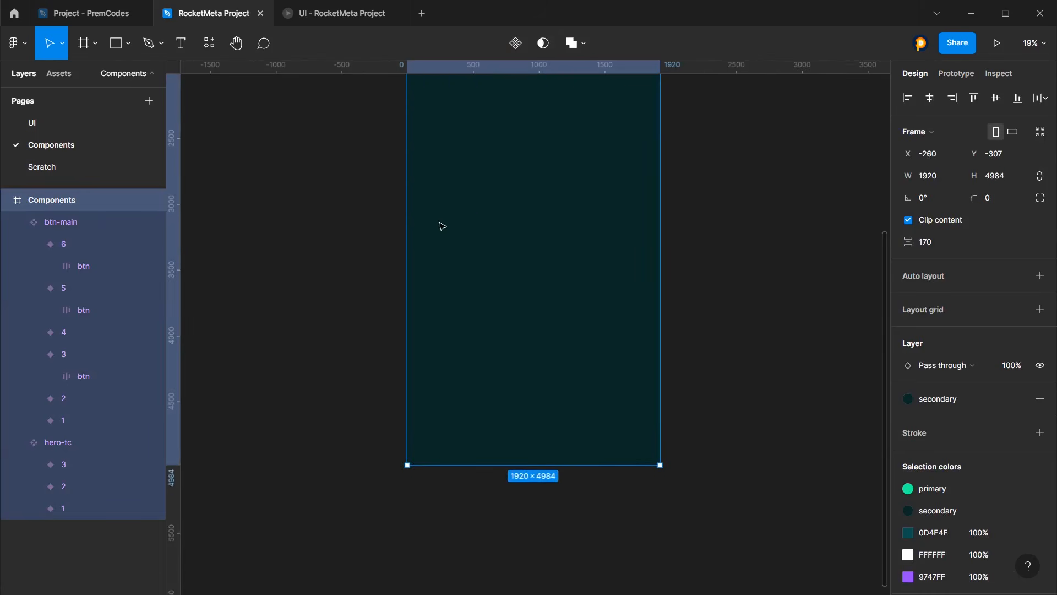
left_click(396, 253)
Paste the hero-vector frame into the Components frame and place it below btn-main at X 144, Y 2105
scroll(415, 316, "up", 5)
scroll(480, 391, "up", 3)
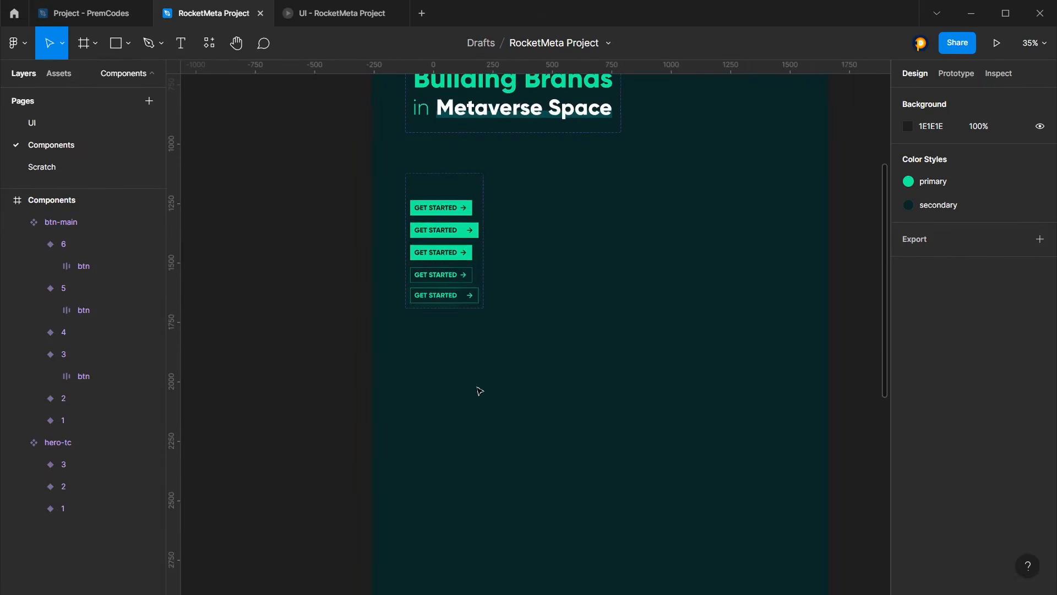
key("ctrl+v")
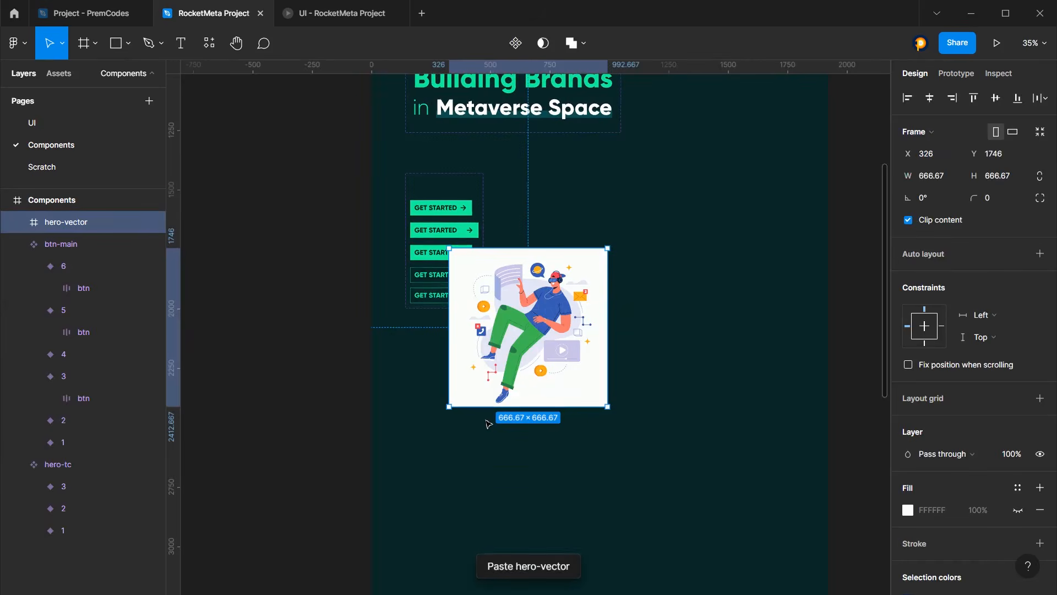
left_click_drag(540, 420, 485, 430)
scroll(491, 401, "down", 3)
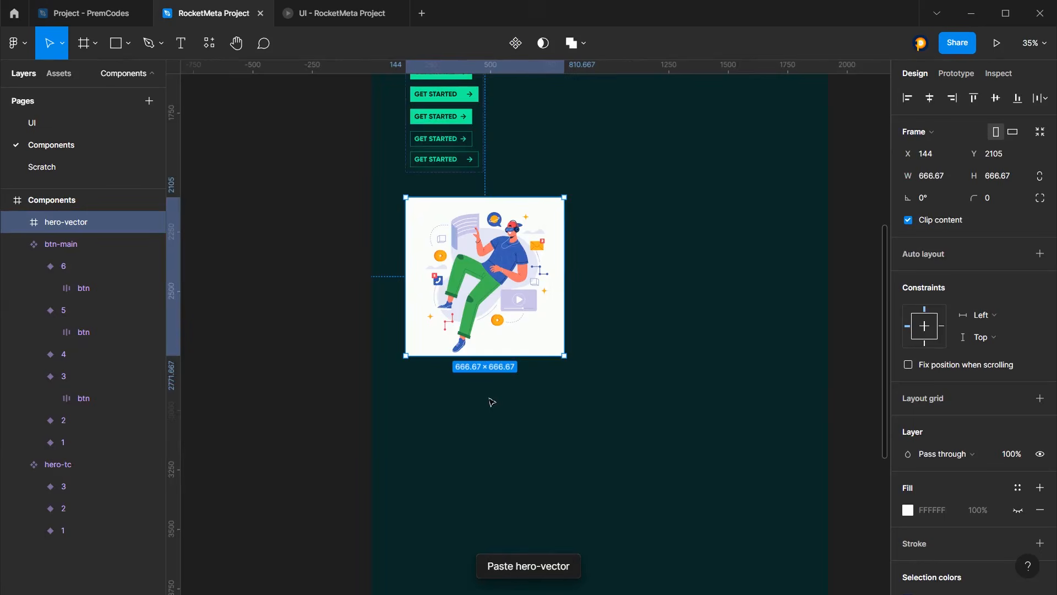
Delete the white background rectangle path12 from the pasted hero-vector illustration
scroll(506, 240, "up", 2)
scroll(506, 240, "up", 2)
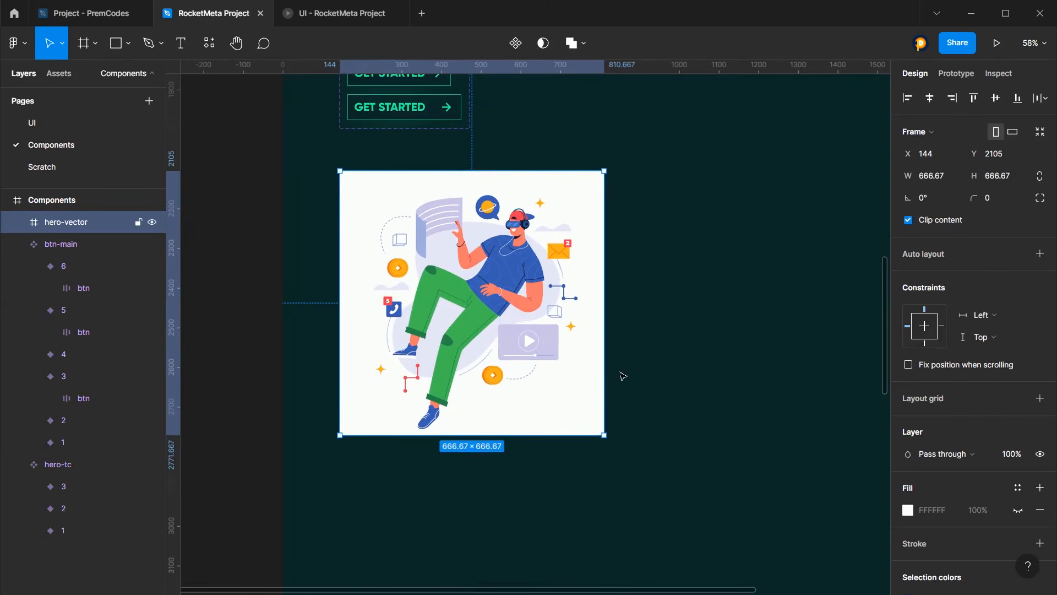
double_click(585, 404)
double_click(586, 405)
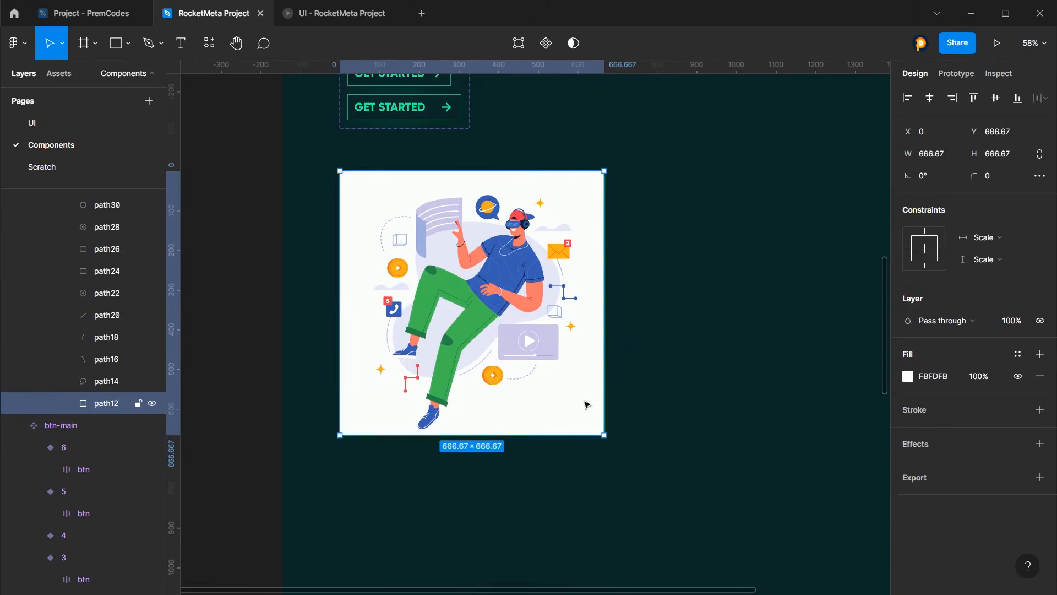
double_click(586, 405)
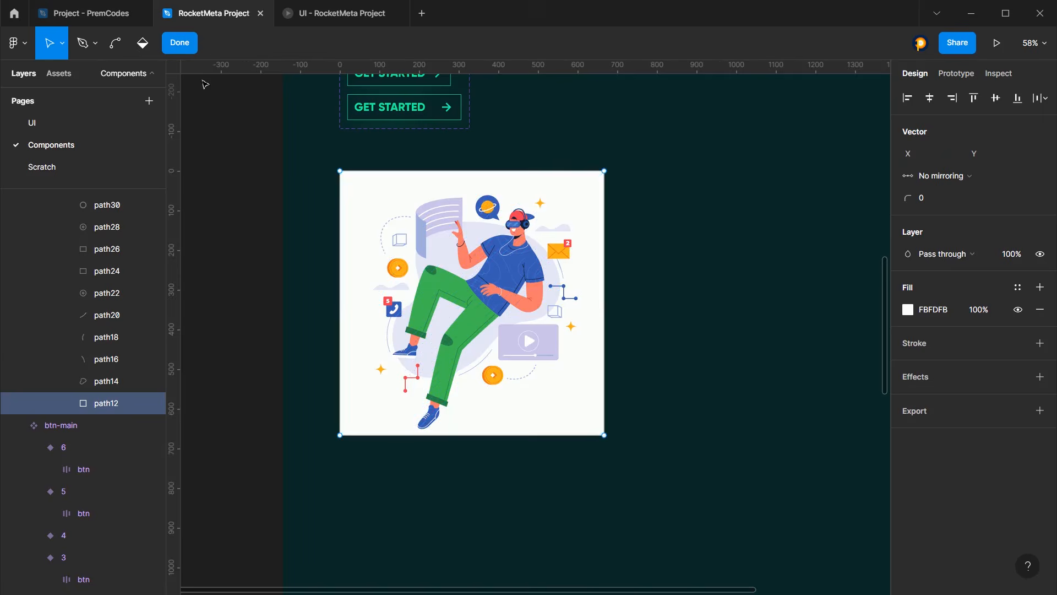
key("Escape")
key("Delete")
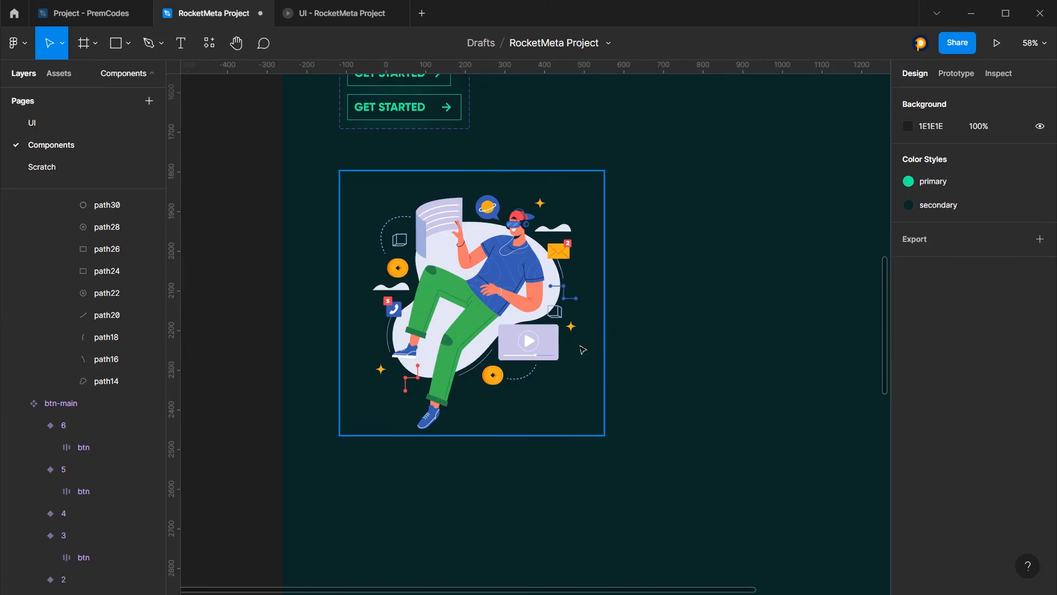
Collapse the hero-vector layer tree and duplicate the frame straight below the original at Y 2828
left_click(495, 262)
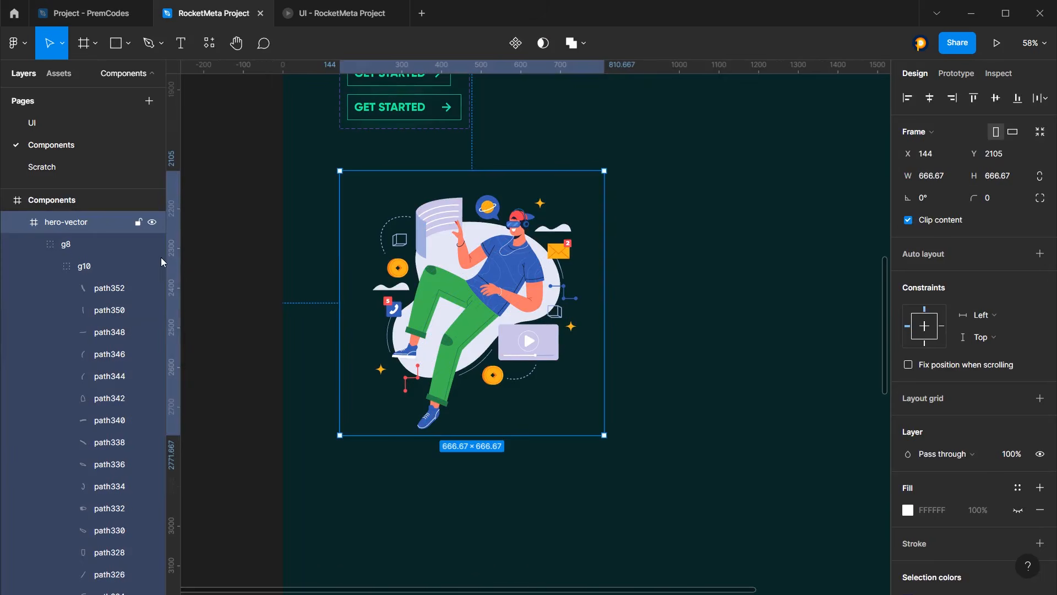
left_click(22, 226)
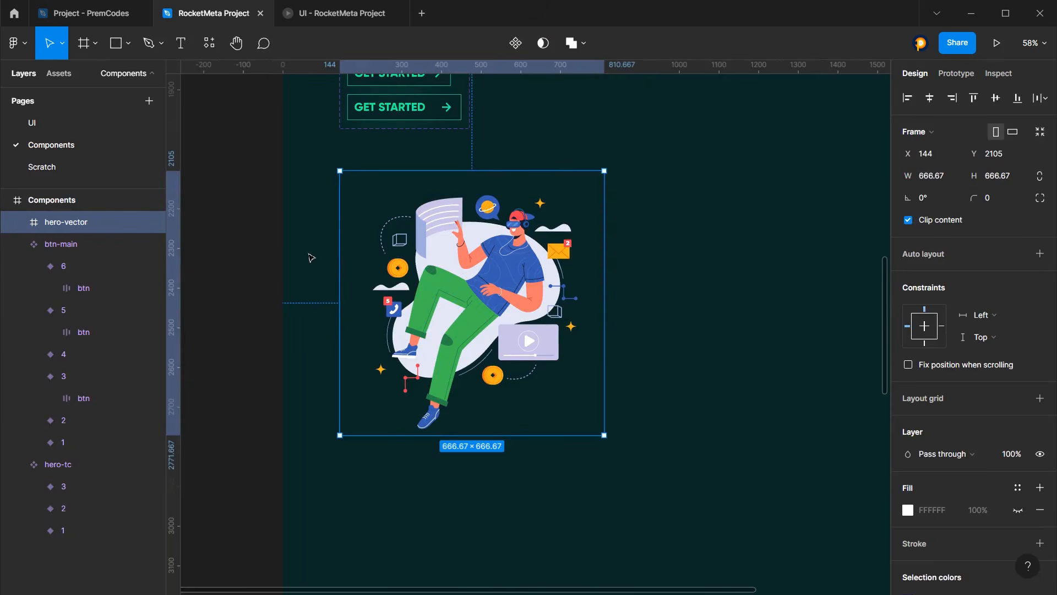
left_click(16, 225)
left_click(15, 225)
scroll(542, 268, "down", 3)
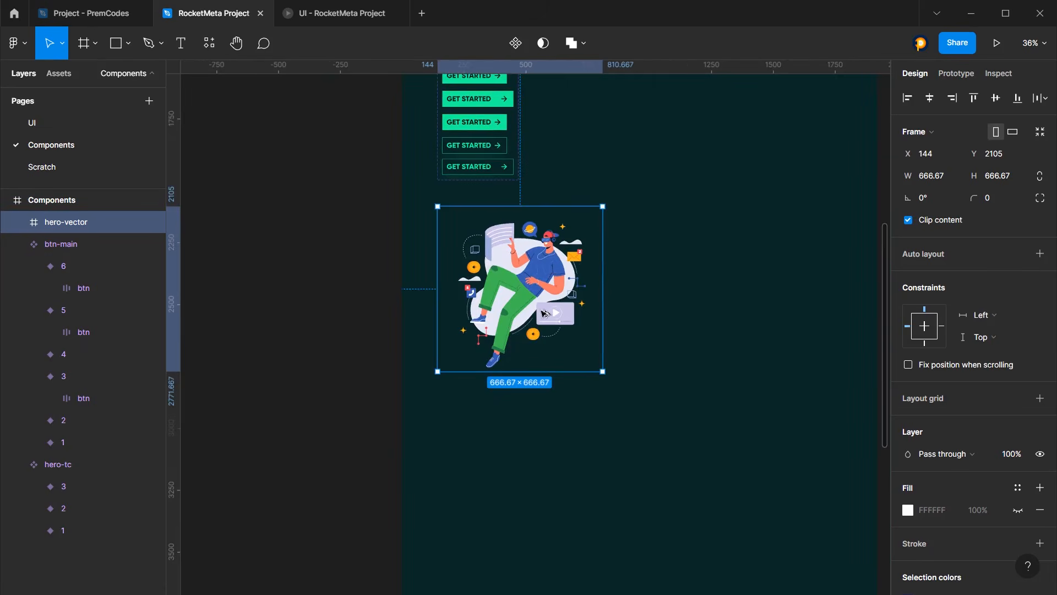
left_click_drag(543, 305, 542, 441)
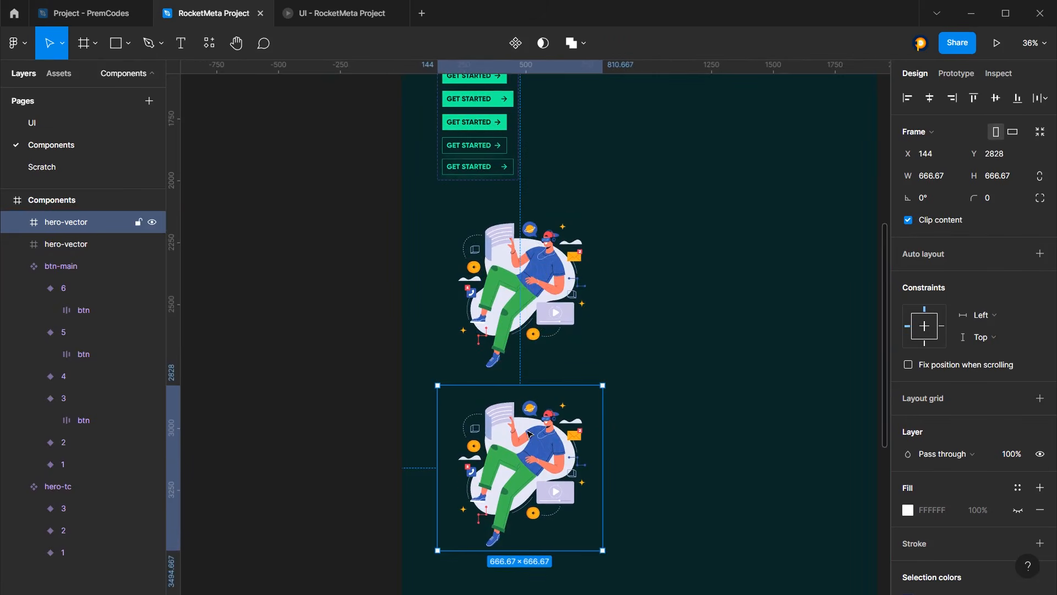
Move the g8 group inside the second hero-vector frame up 20 px to Y 630.78
scroll(522, 366, "down", 1)
scroll(521, 366, "down", 1)
scroll(522, 379, "down", 5)
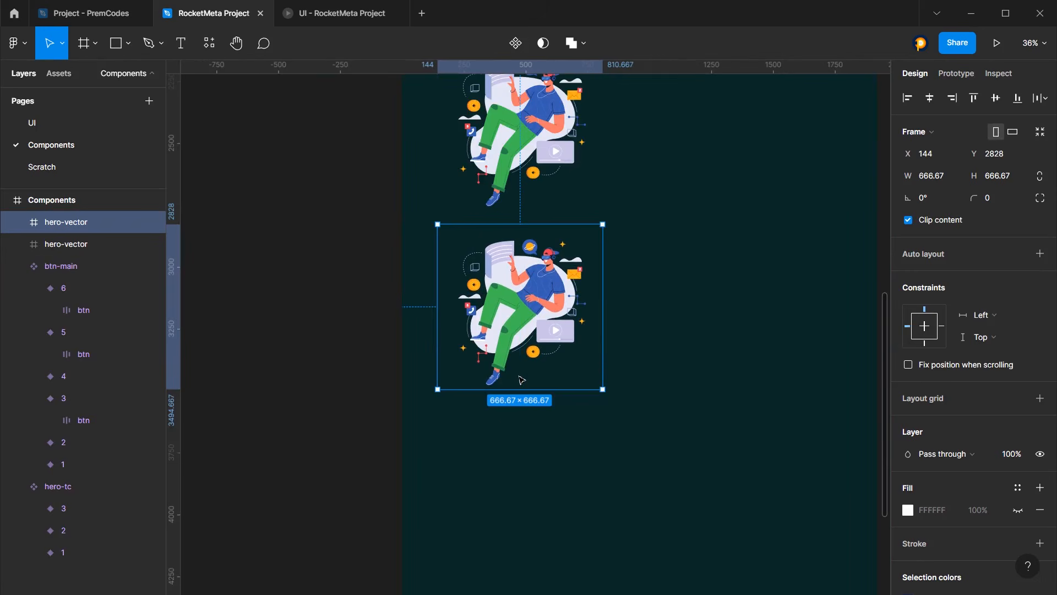
double_click(532, 286)
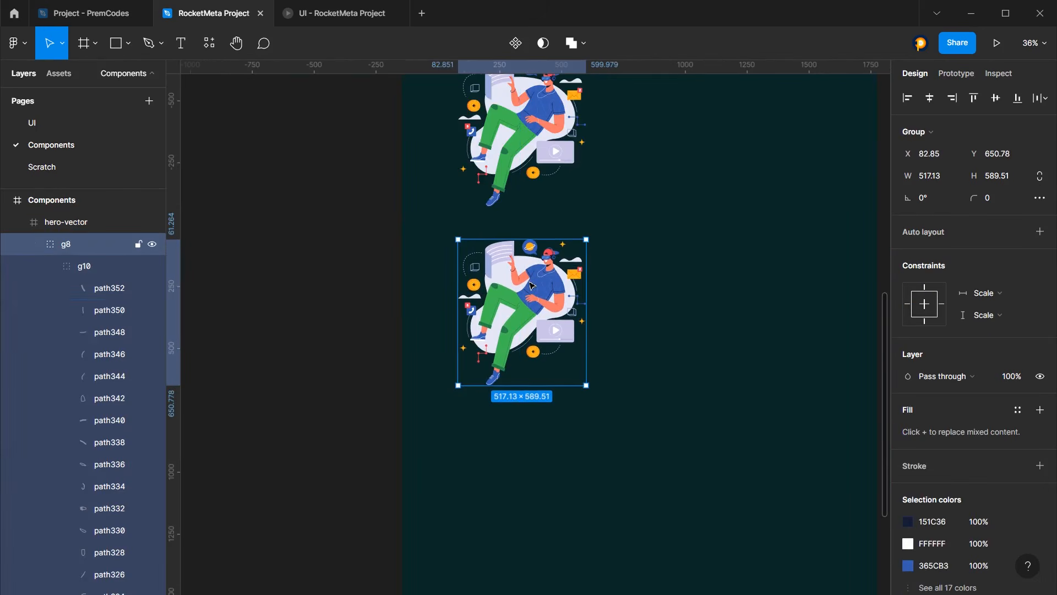
left_click(33, 244)
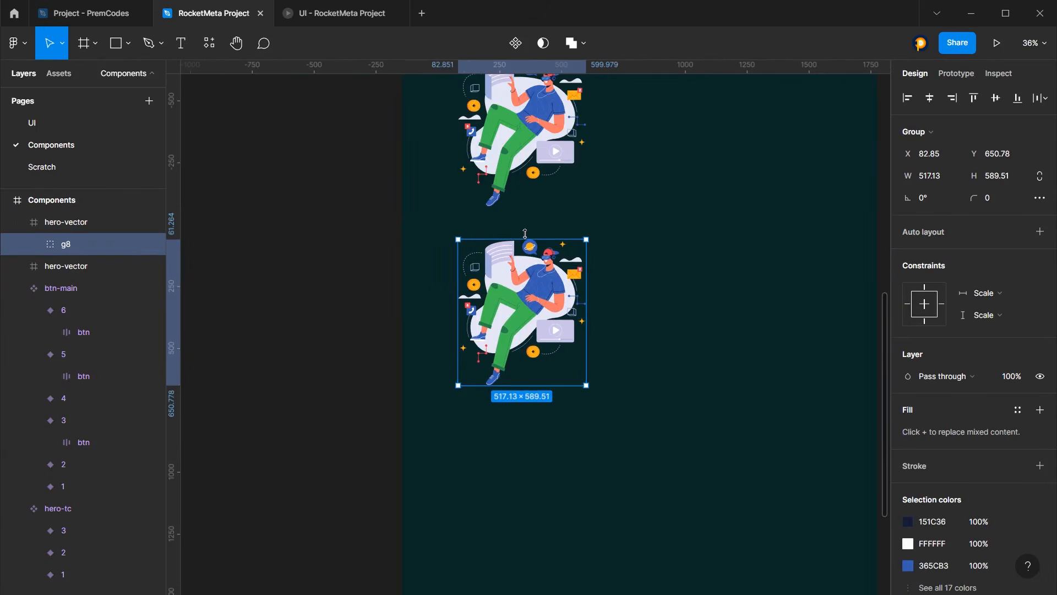
key("shift+Up")
key("shift+Up")
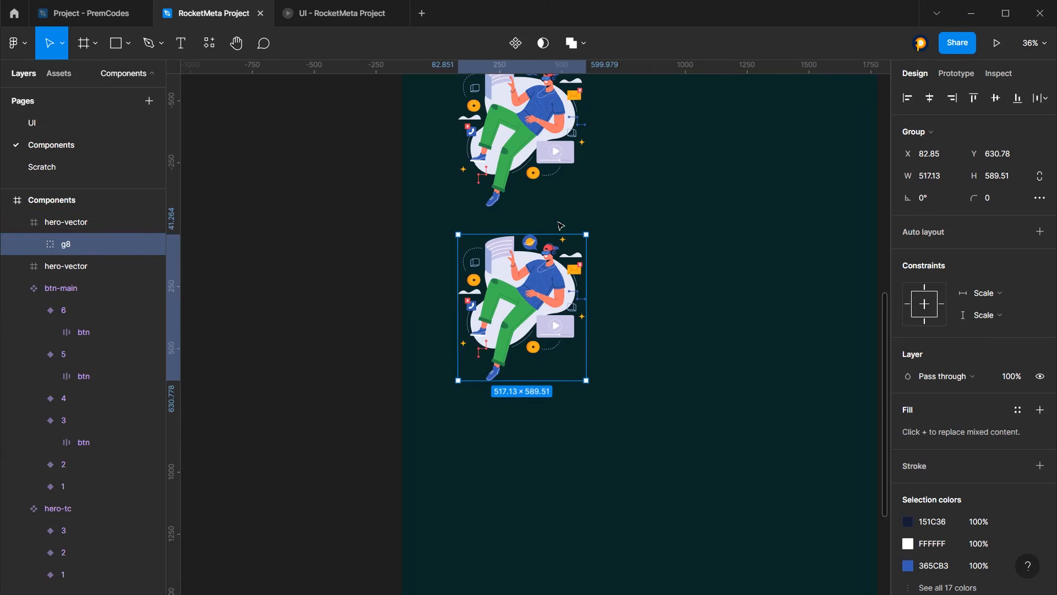
Duplicate the second hero-vector frame straight below itself at X 144, Y 3590
left_click(83, 224)
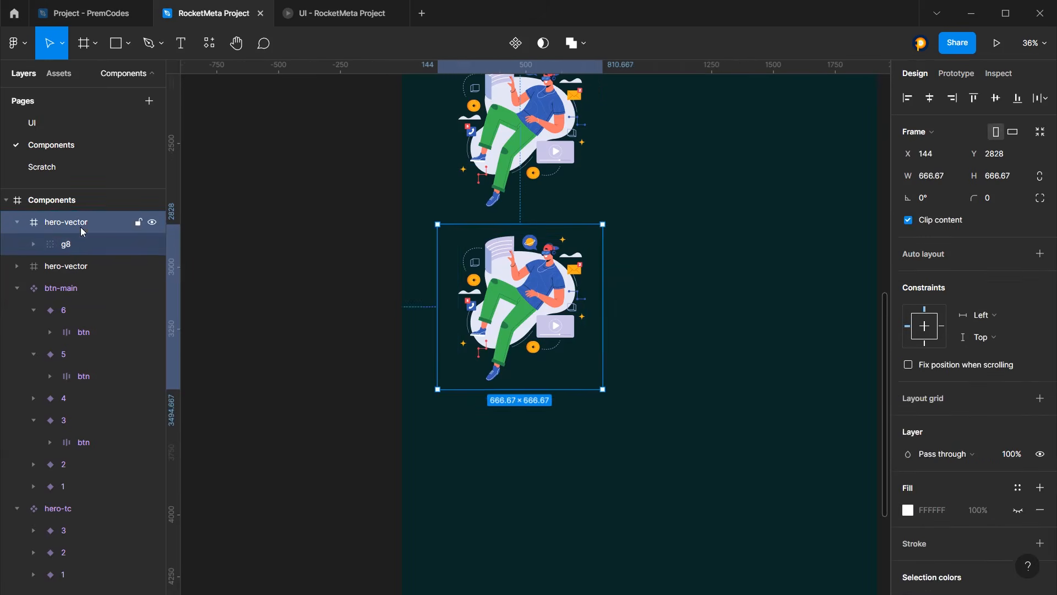
left_click_drag(527, 358, 527, 546, "alt")
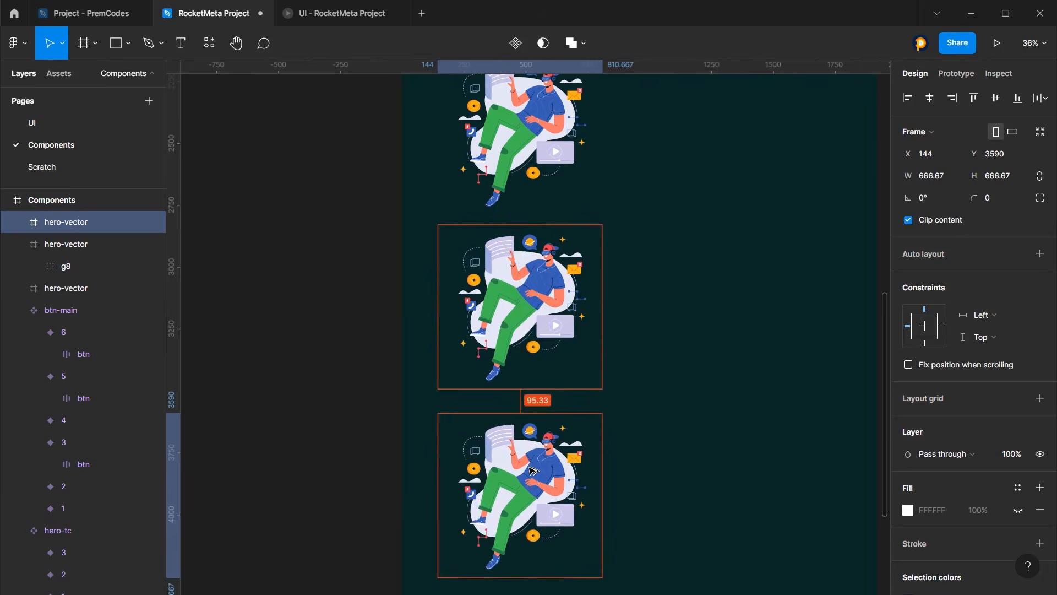
scroll(548, 440, "down", 3)
Move the g8 group inside the third hero-vector frame down 30 px to Y 660.78
left_click(20, 223)
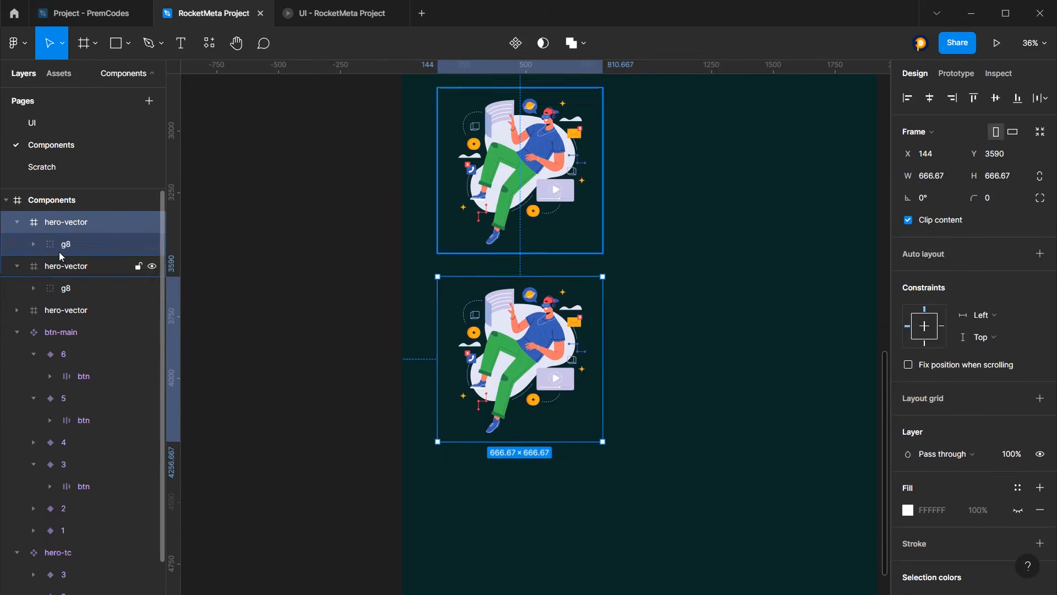
left_click(62, 246)
key("shift+Down")
key("shift+Down")
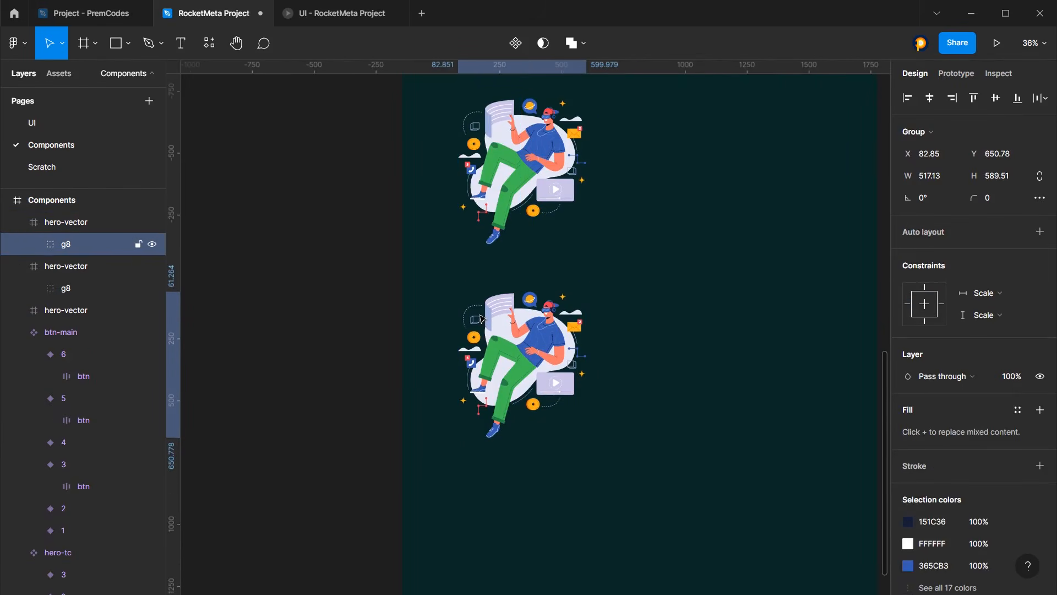
key("shift+Down")
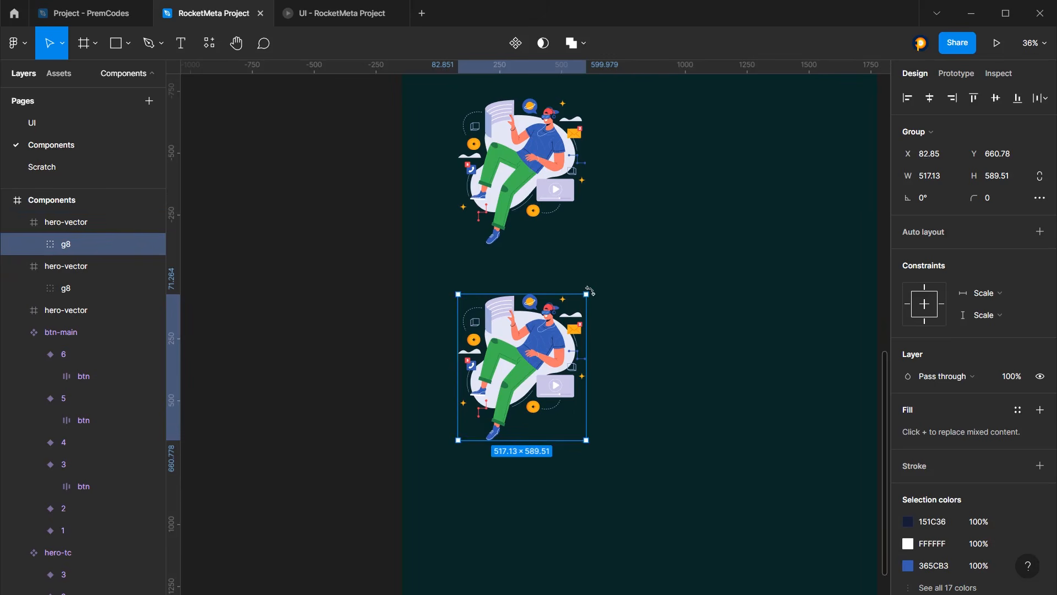
Rotate the illustration group inside the lowest hero-vector frame to 10°
left_click_drag(589, 291, 575, 278)
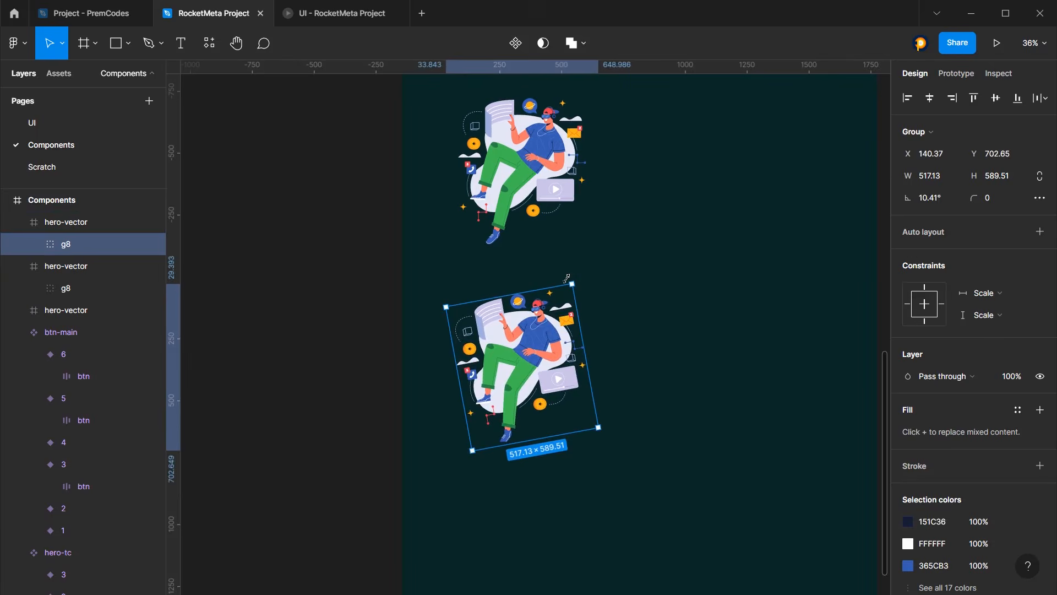
scroll(567, 278, "up", 4)
left_click(539, 391)
scroll(540, 392, "down", 2)
left_click(538, 426)
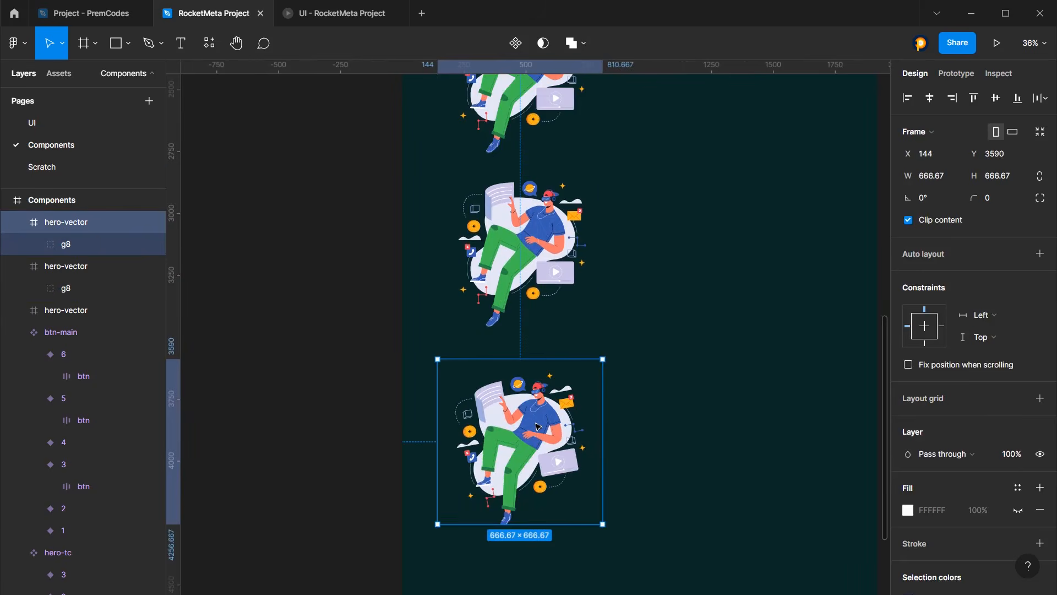
double_click(537, 427)
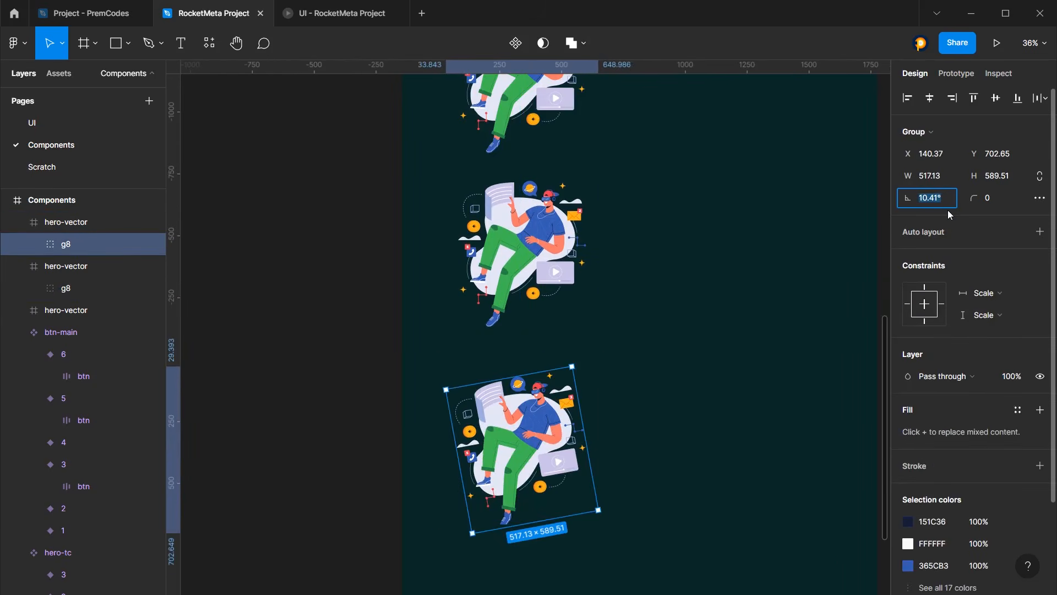
type("10")
key("Return")
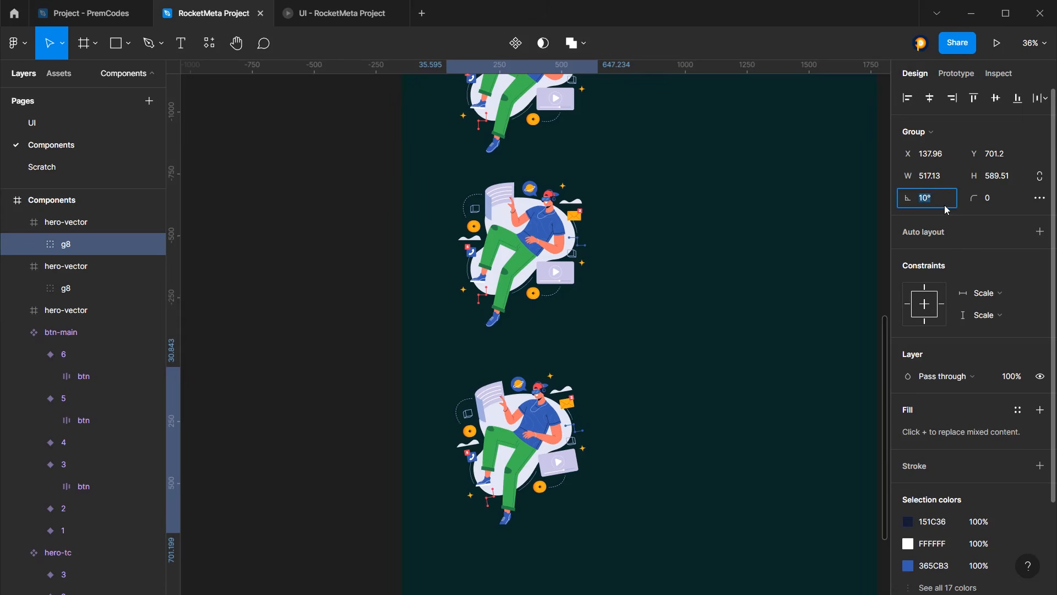
Rotate the illustration group inside the middle hero-vector frame to -10°
left_click(553, 242)
double_click(553, 242)
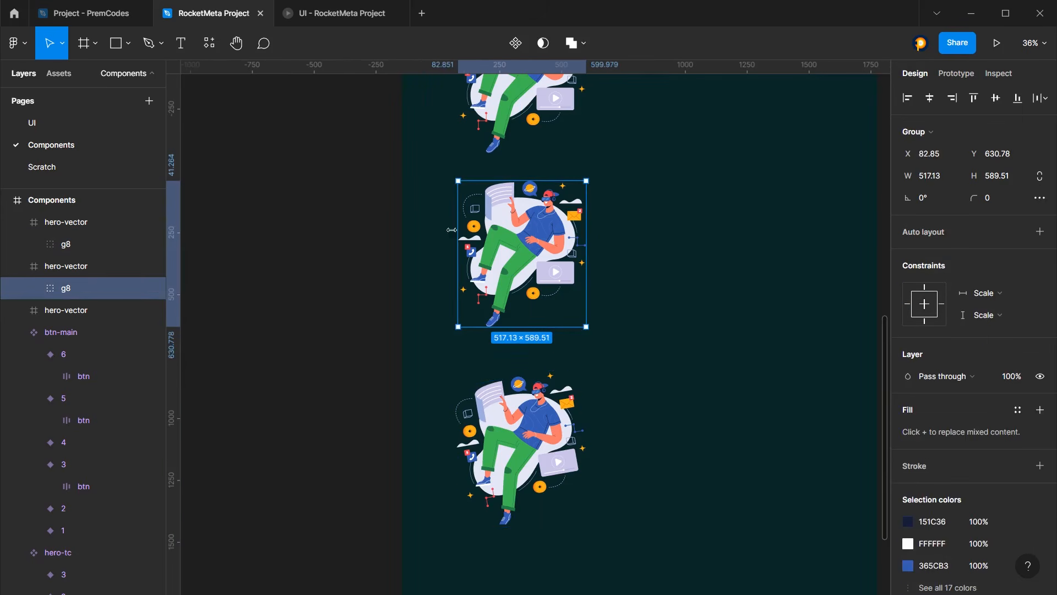
left_click(943, 200)
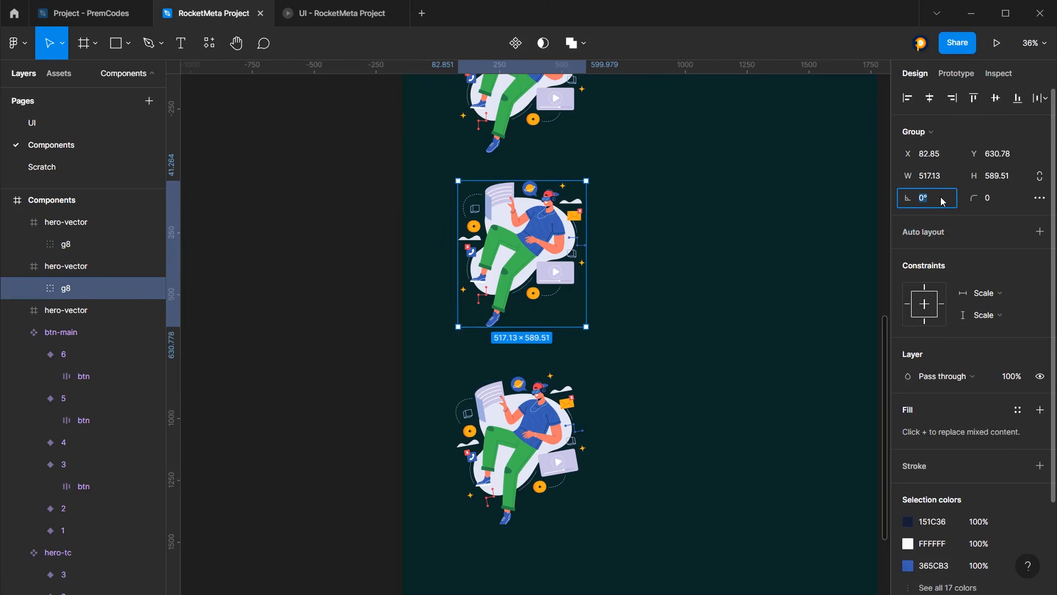
key("Return")
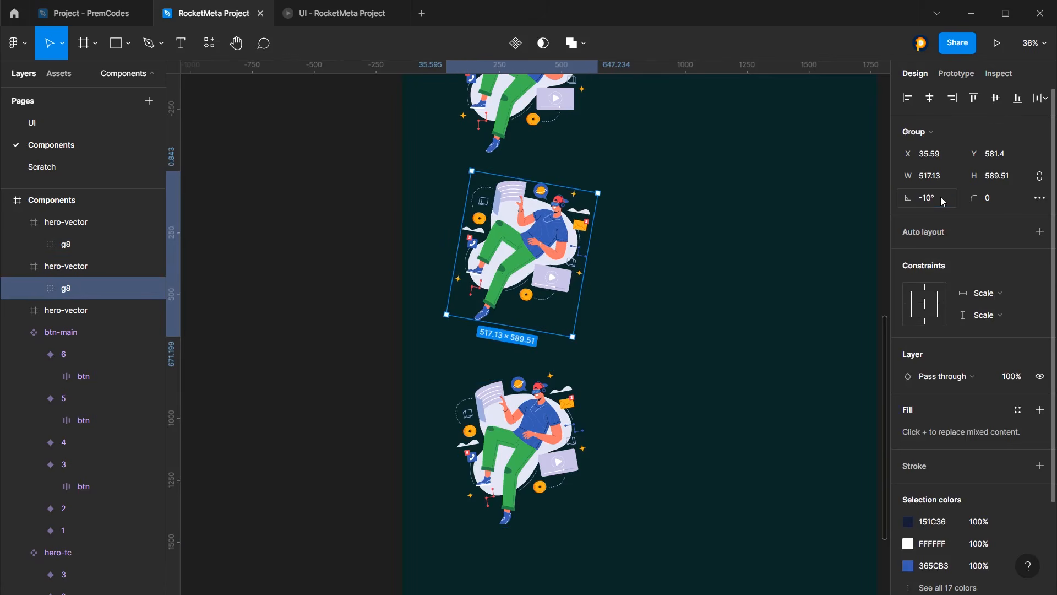
Set the layer opacity of the illustration group in the uppermost hero-vector frame to 0%
scroll(740, 225, "up", 4)
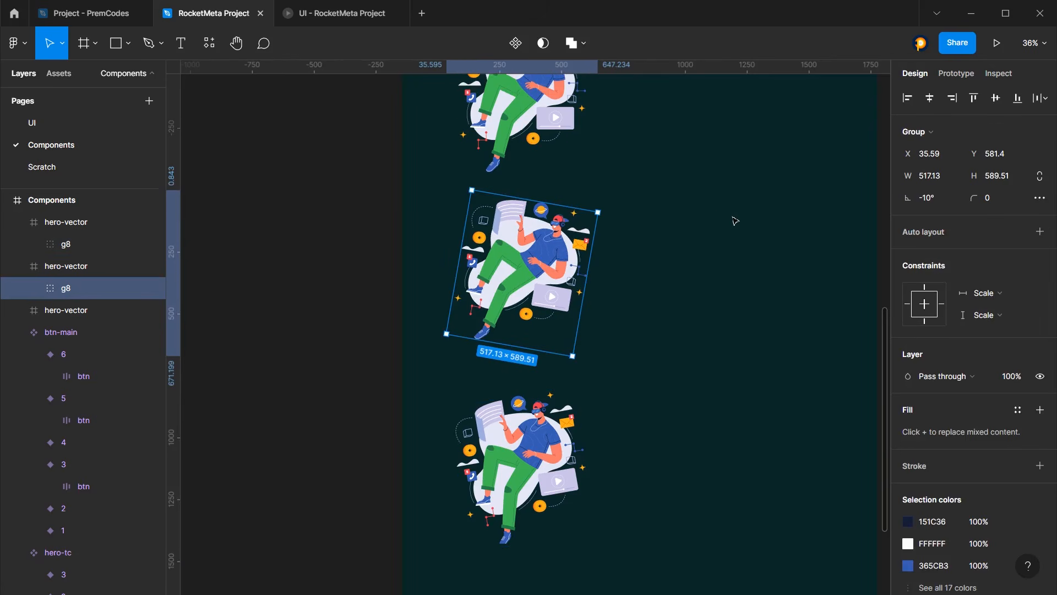
left_click(518, 148)
double_click(518, 149)
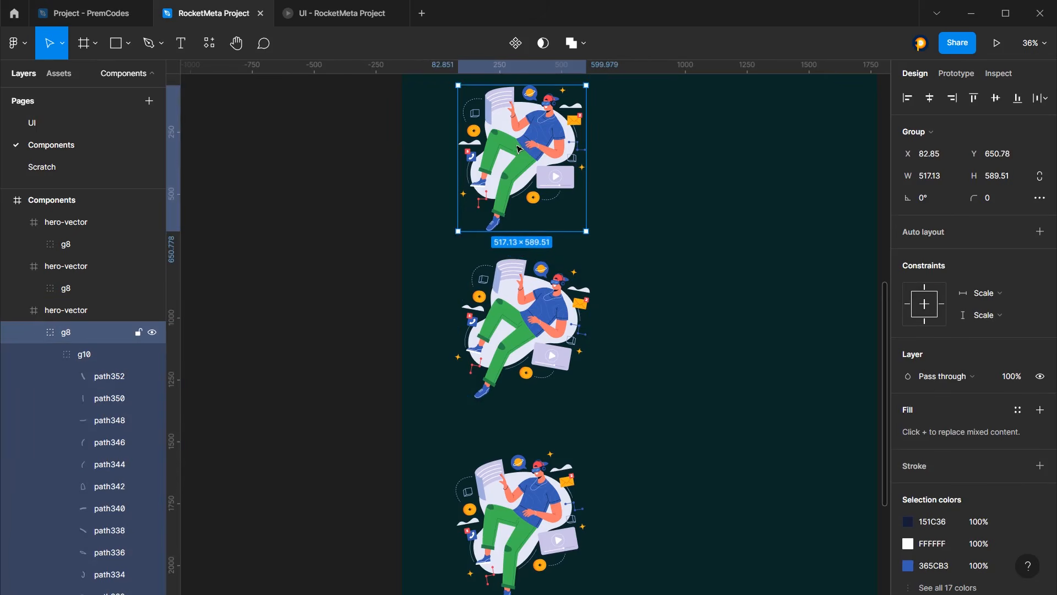
scroll(981, 450, "down", 2)
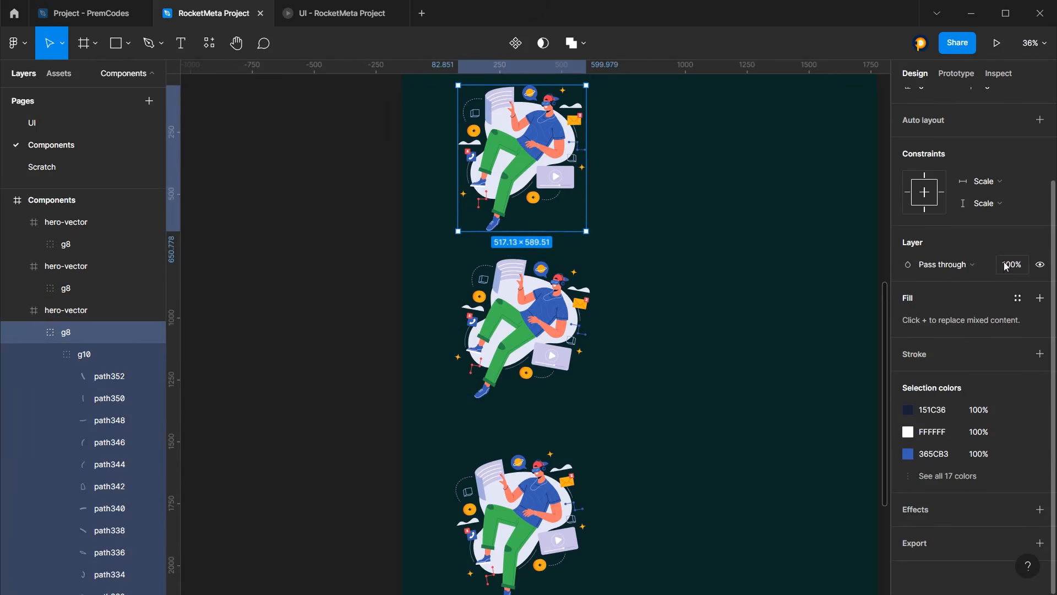
left_click(1011, 267)
type("0")
key("Return")
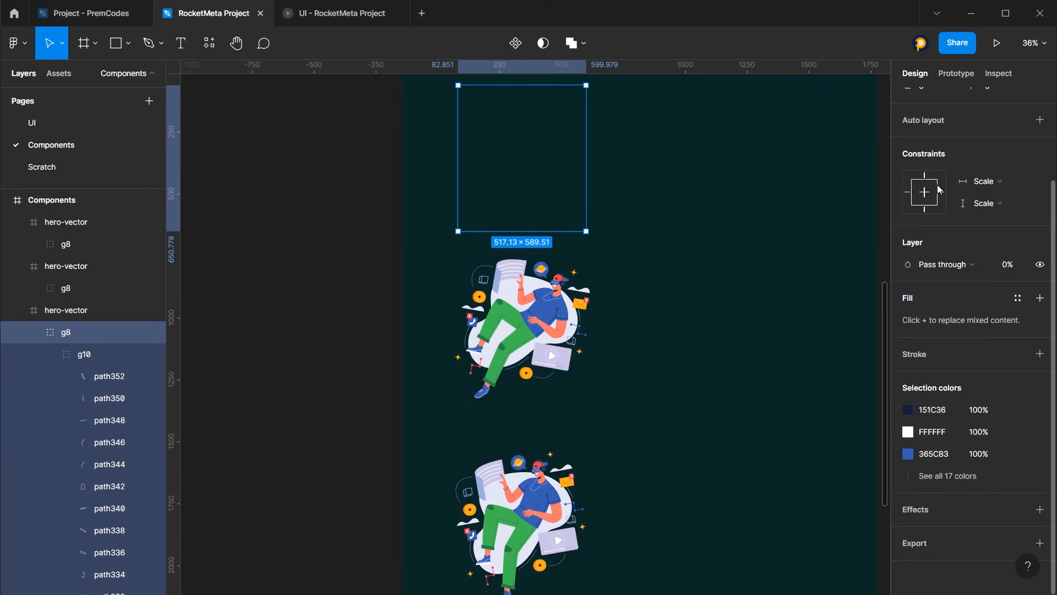
Move the transparent illustration group horizontally to X 772.85, past the right edge of its hero-vector frame
scroll(939, 189, "up", 2)
scroll(794, 217, "up", 3)
scroll(794, 219, "down", 1)
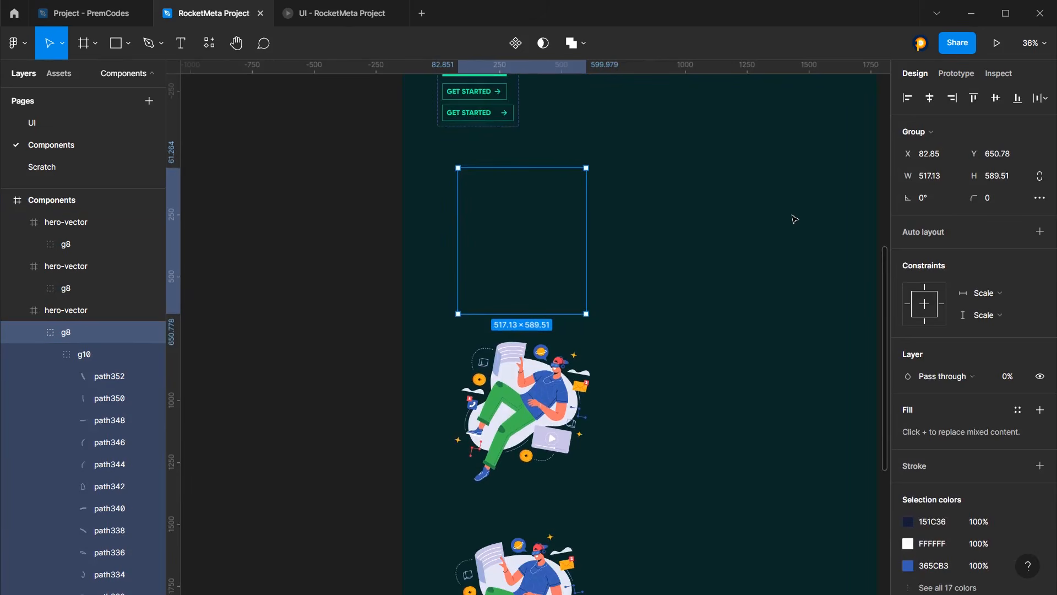
key("shift+Right")
key("shift+Right")
key("shift+Right")
key("shift+Right")
key("shift+Right")
key("shift+Right")
key("shift+Right")
key("shift+Right")
key("shift+Right")
key("shift+Right")
key("shift+Right")
key("shift+Right")
key("shift+Right")
key("shift+Right")
key("shift+Right")
key("shift+Right")
key("shift+Right")
key("shift+Right")
key("shift+Right")
key("shift+Right")
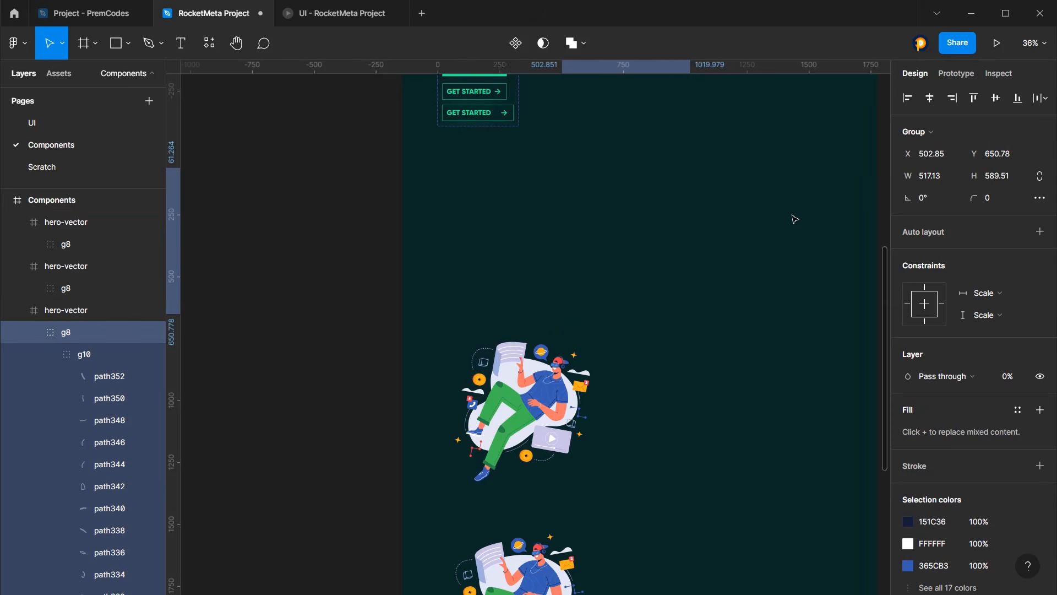
key("shift+Right")
key("shift+Right")
key("shift+Right")
key("shift+Right")
key("shift+Right")
key("shift+Right")
key("shift+Right")
key("shift+Right")
key("shift+Right")
key("shift+Right")
key("shift+Right")
key("shift+Right")
key("shift+Right")
key("shift+Right")
key("shift+Right")
key("shift+Right")
key("shift+Right")
key("shift+Right")
key("shift+Right")
key("shift+Right")
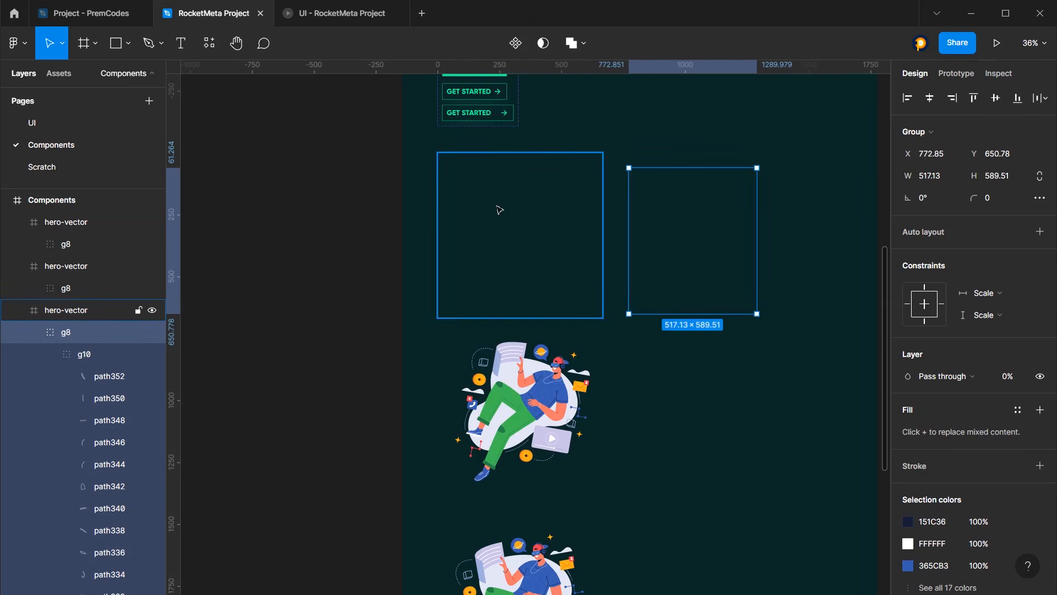
Collapse the three hero-vector frames in the layer list and combine them into one component set
scroll(499, 215, "down", 3)
scroll(503, 273, "down", 2)
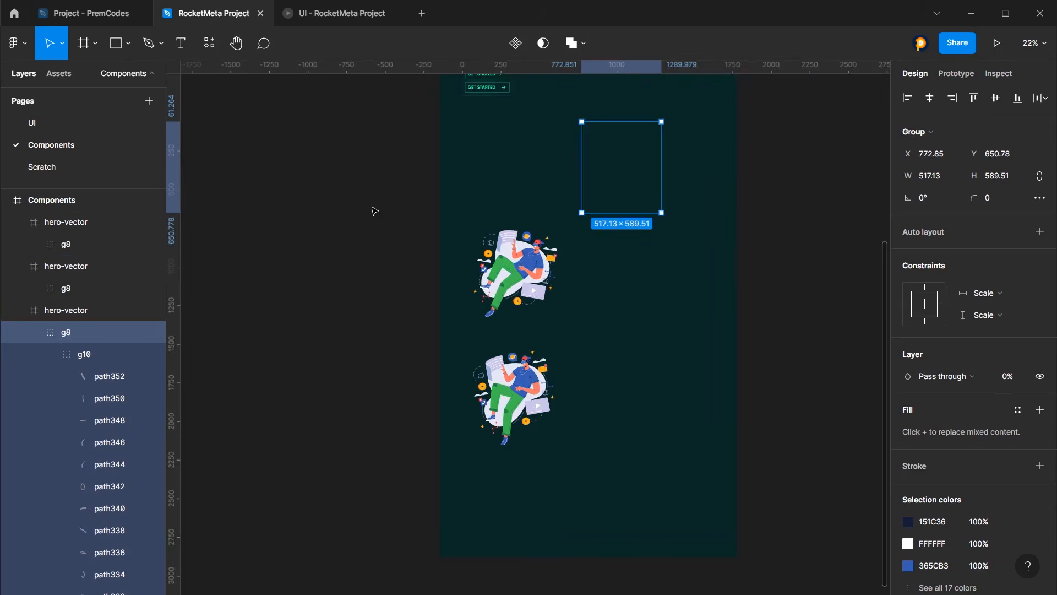
left_click(373, 209)
left_click(519, 262)
left_click(528, 170)
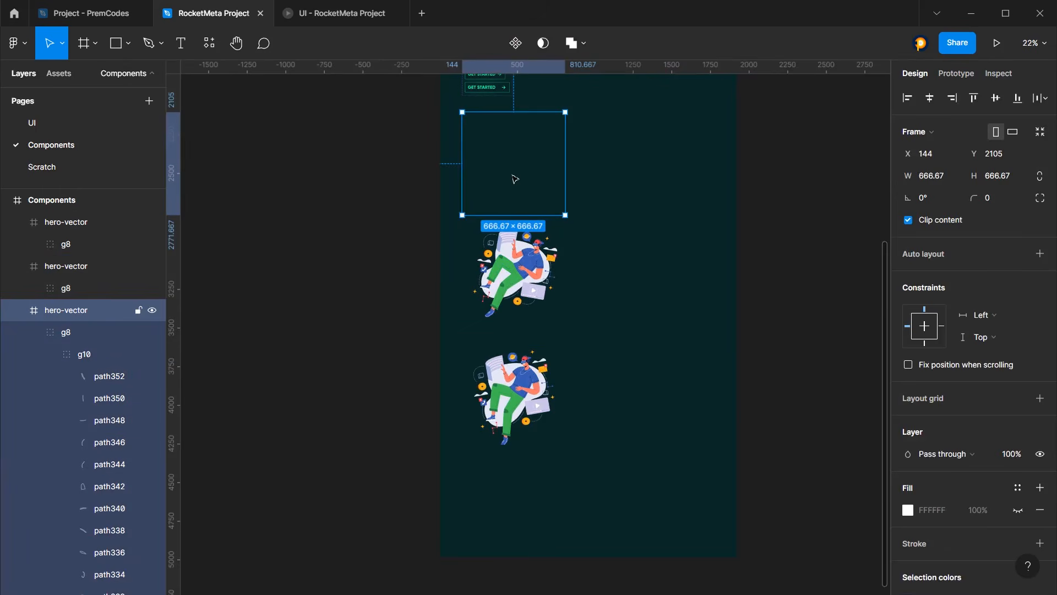
left_click(16, 309)
left_click(17, 266)
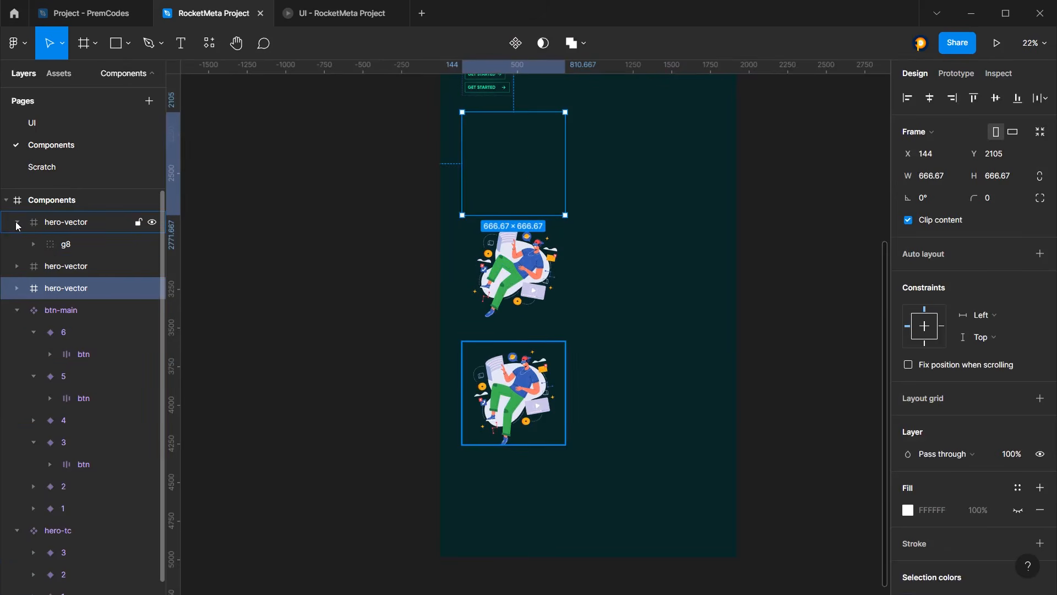
left_click(16, 222)
left_click(69, 244, "shift")
left_click(66, 222, "shift")
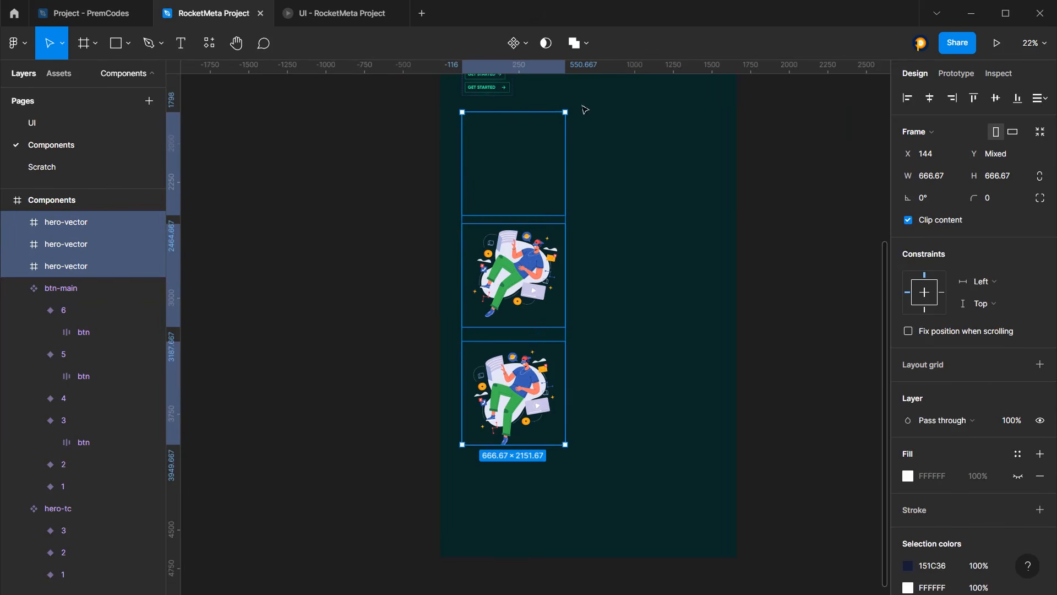
left_click(519, 52)
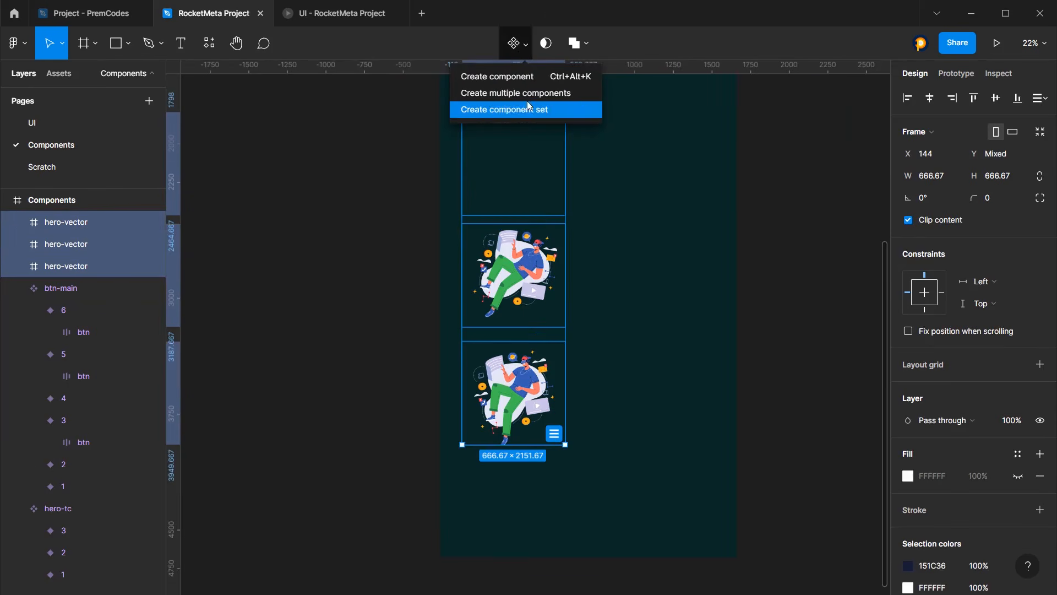
left_click(526, 94)
left_click(939, 281)
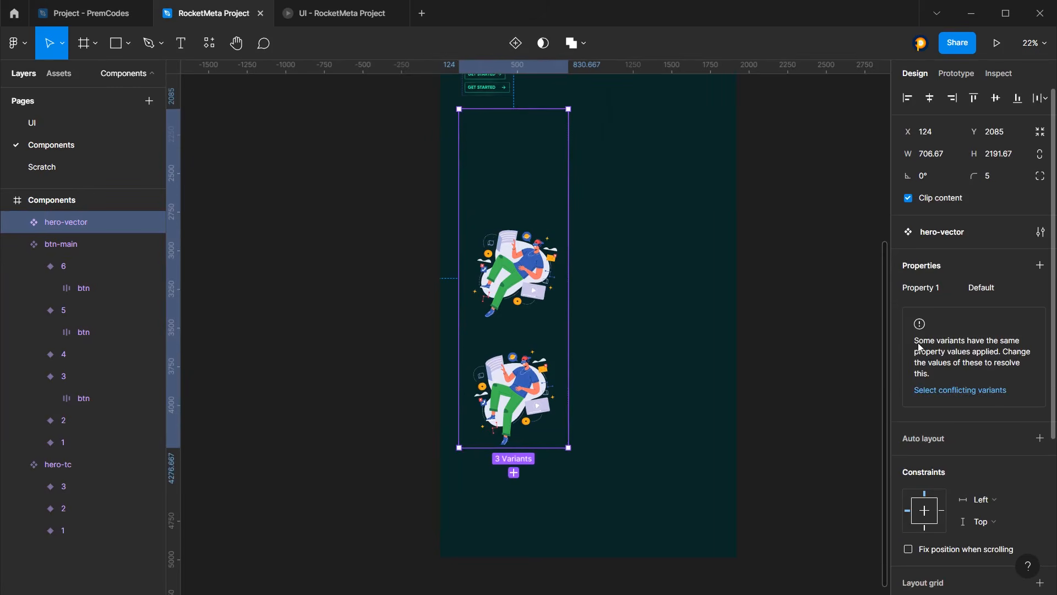
Expand the hero-vector component set and set Property 1 of its empty-looking uppermost variant to 1
left_click(17, 221)
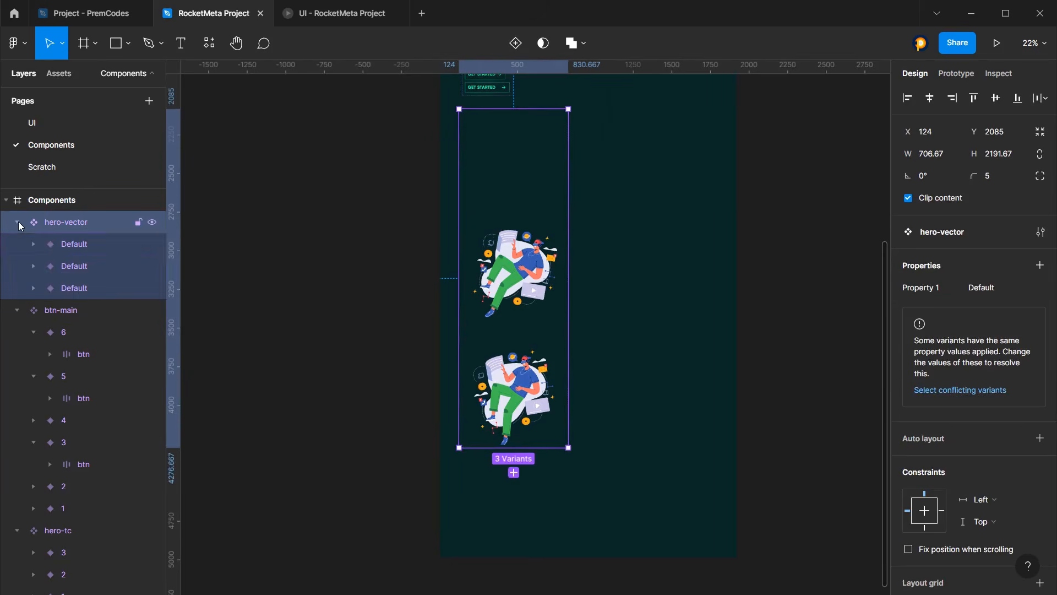
left_click(77, 245)
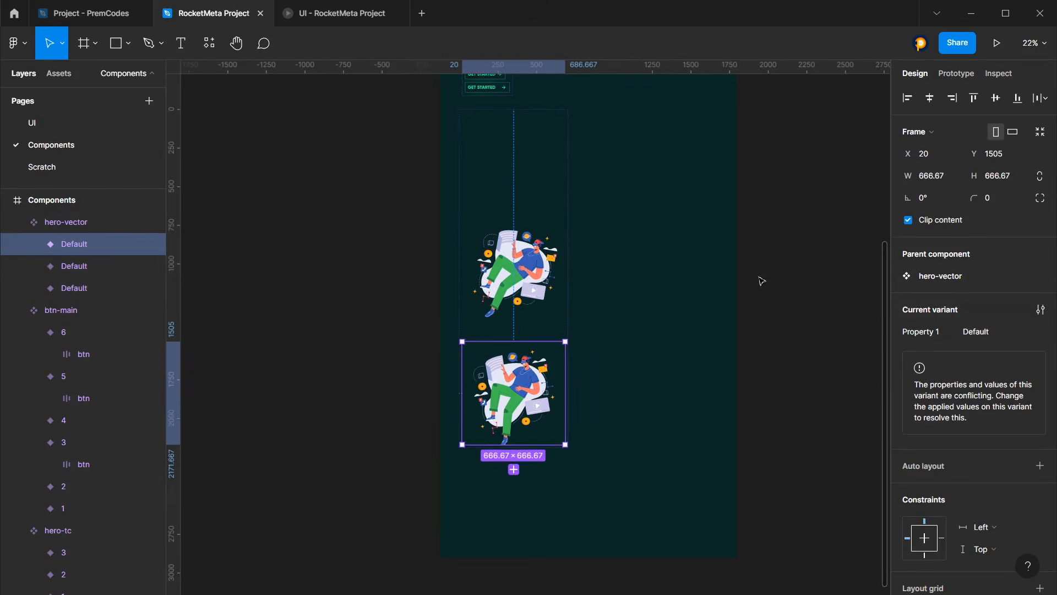
left_click(500, 167)
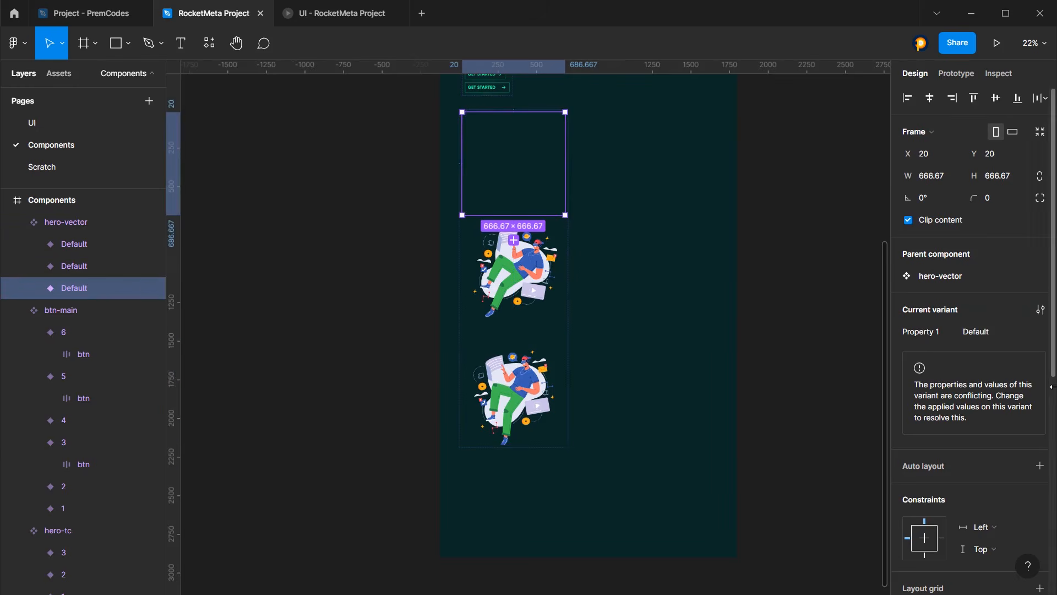
type("1")
key("Return")
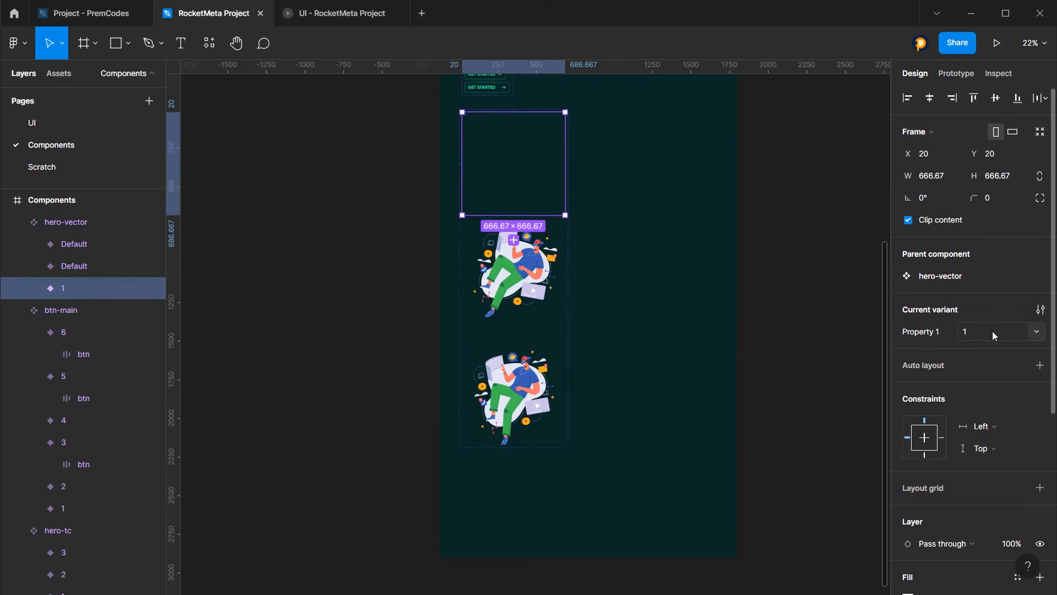
Set Property 1 of the middle hero-vector variant to 2 and of the lowest variant to 3
left_click(567, 292)
left_click(975, 332)
type("2")
key("Return")
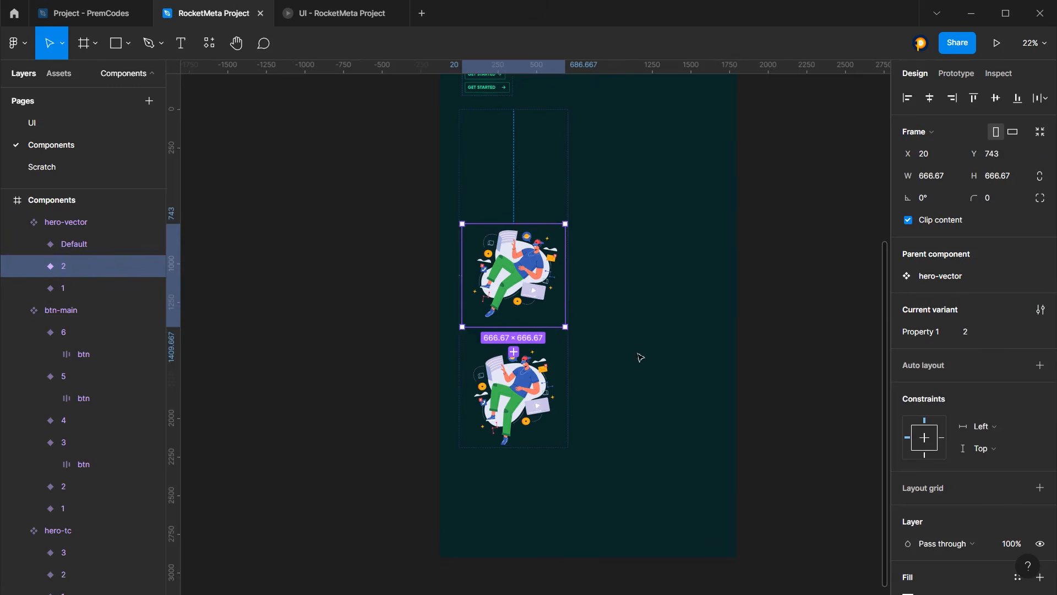
left_click(561, 403)
left_click(976, 331)
type("3")
key("Return")
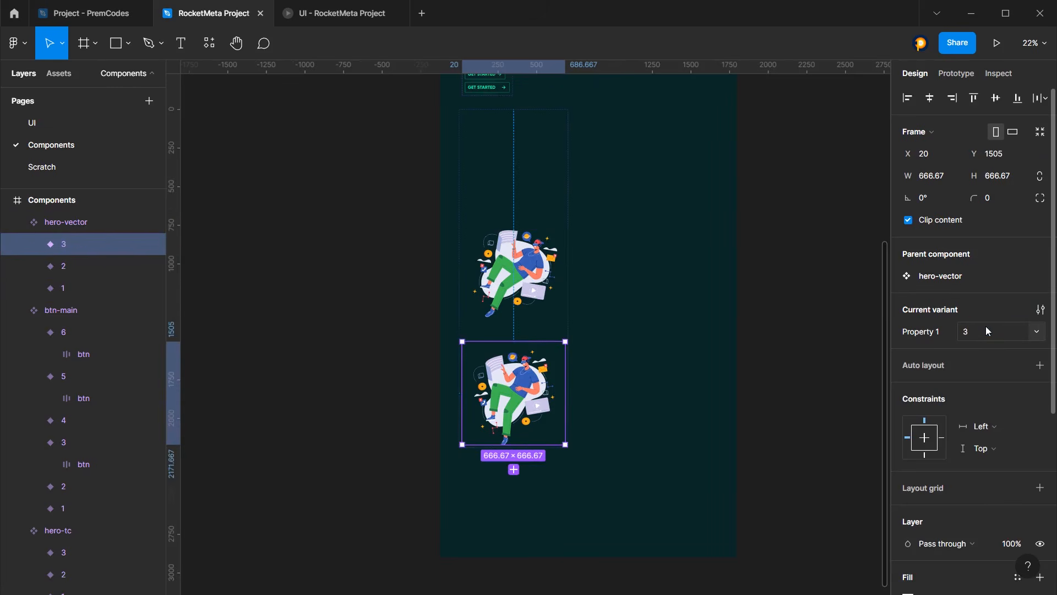
Add a prototype interaction changing hero-vector variant 1 to variant 2 after a 1500 ms delay with Smart animate
left_click(540, 162)
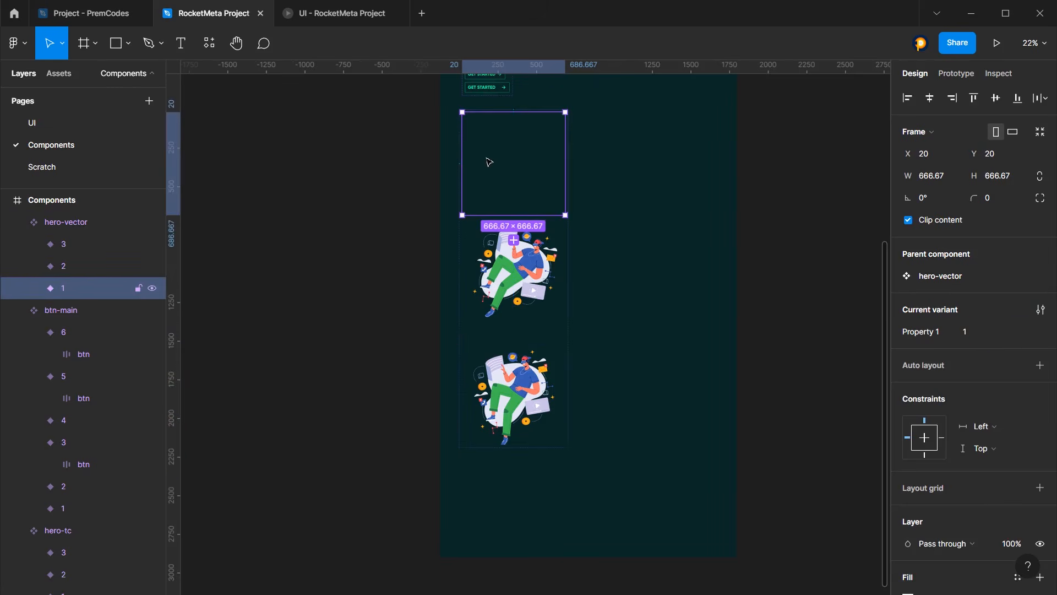
left_click(956, 73)
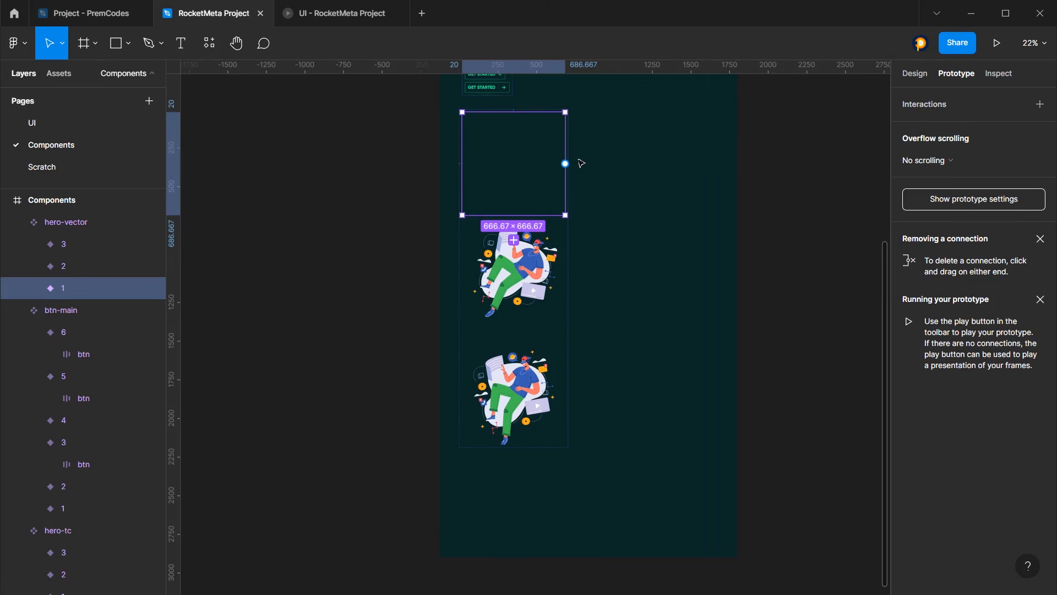
left_click_drag(565, 163, 520, 277)
left_click(760, 158)
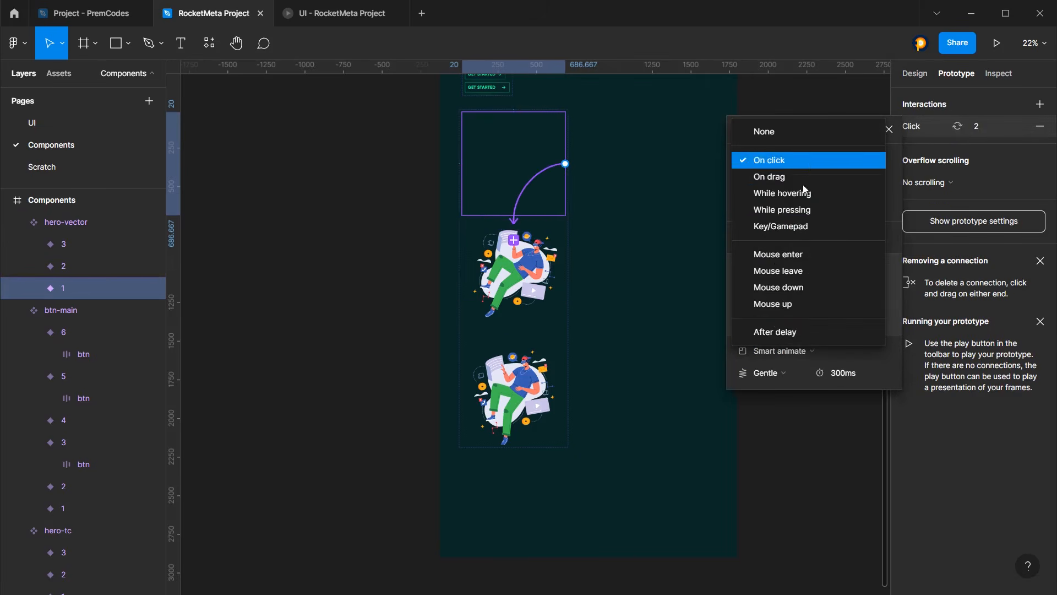
left_click(782, 333)
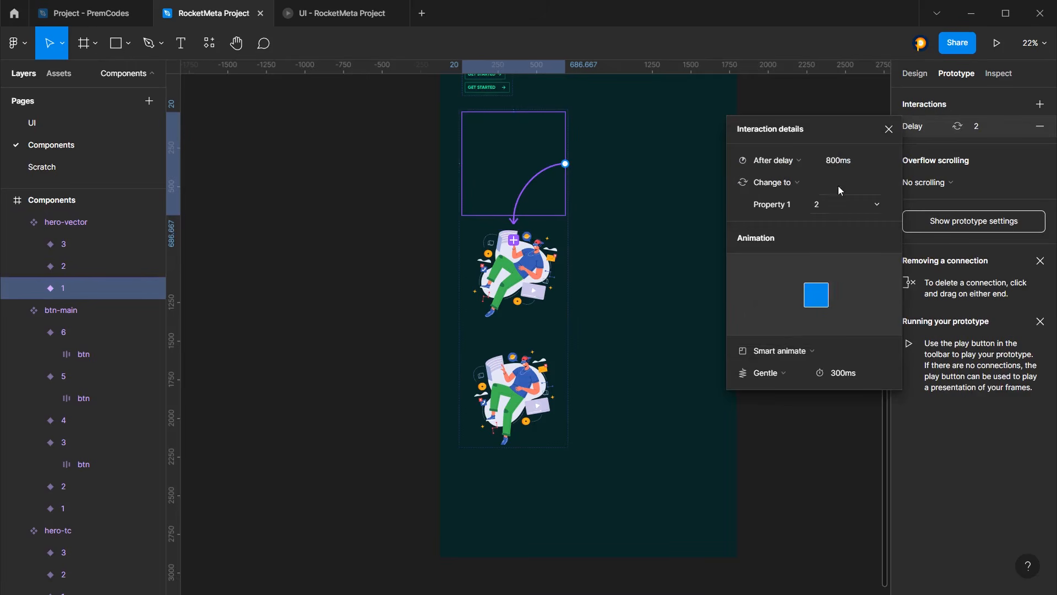
left_click(839, 163)
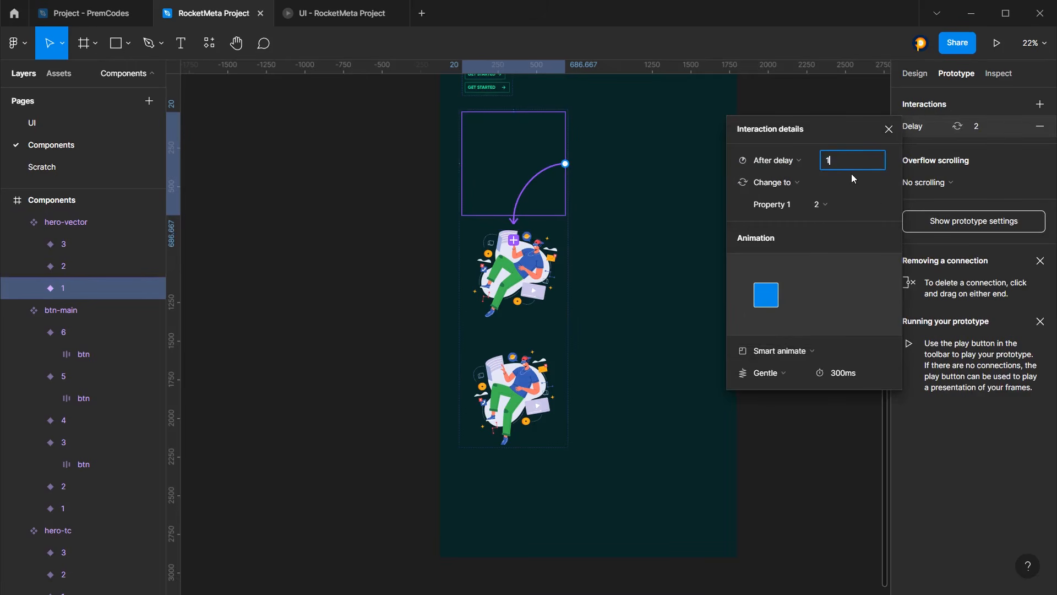
key("Return")
left_click(779, 352)
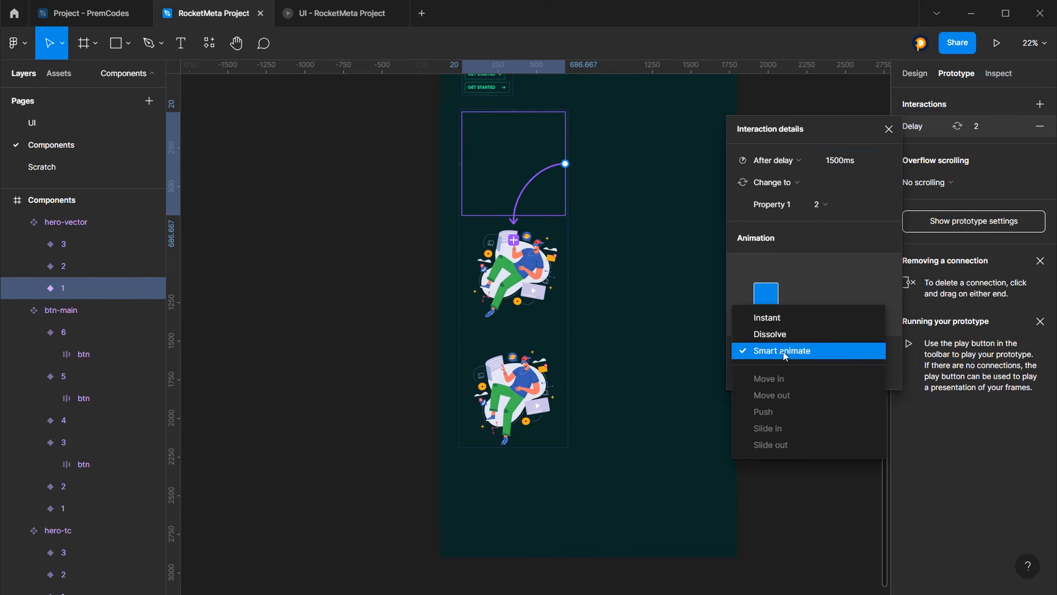
left_click(782, 350)
left_click(889, 128)
Add a prototype interaction changing hero-vector variant 2 to variant 3 after a 300 ms delay
left_click(561, 267)
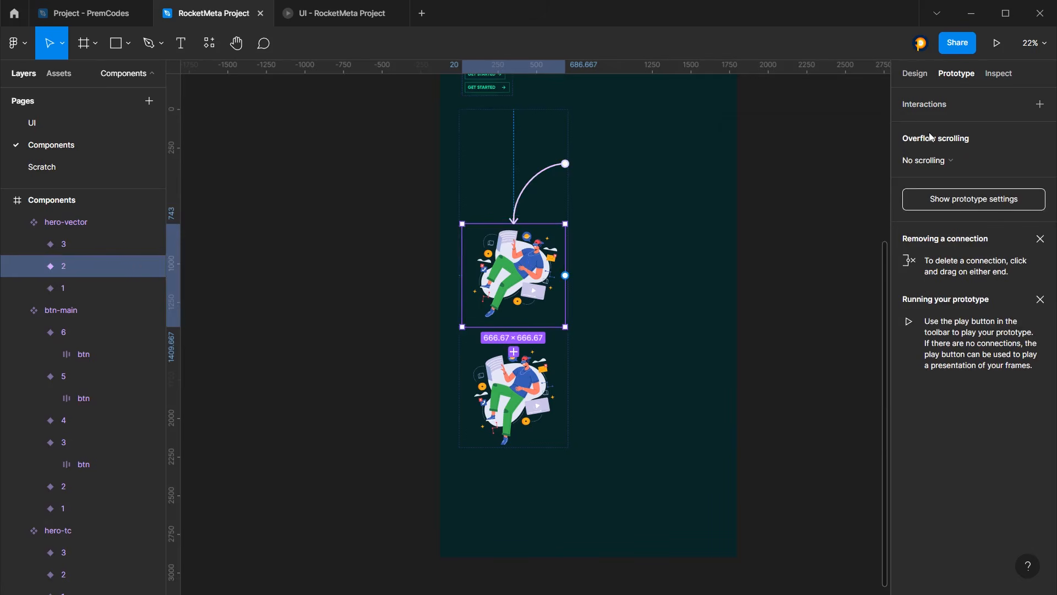
left_click_drag(564, 276, 530, 392)
left_click(787, 161)
left_click(799, 331)
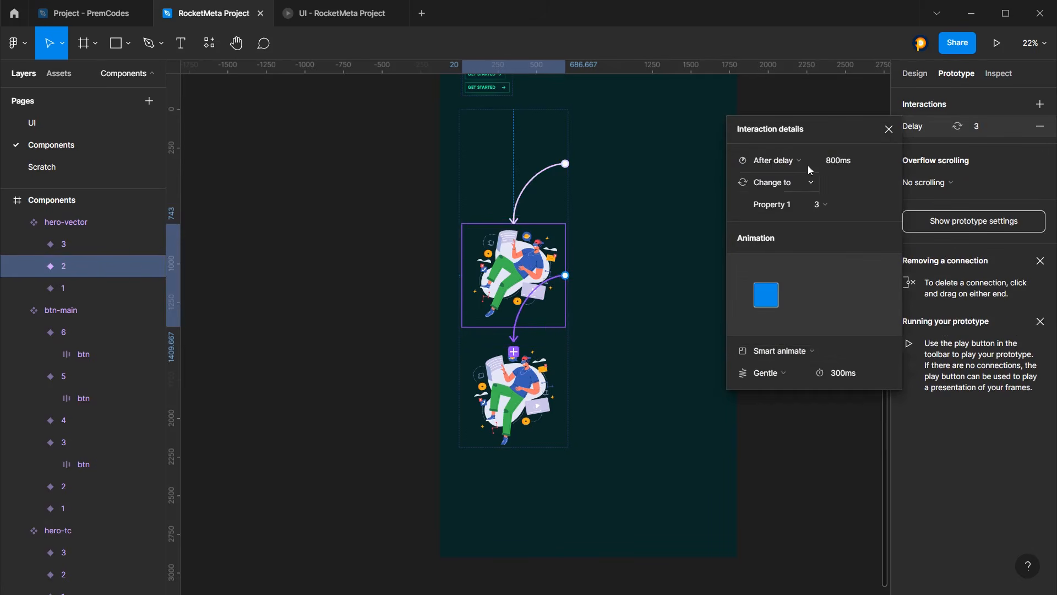
left_click(836, 165)
type("300")
key("Return")
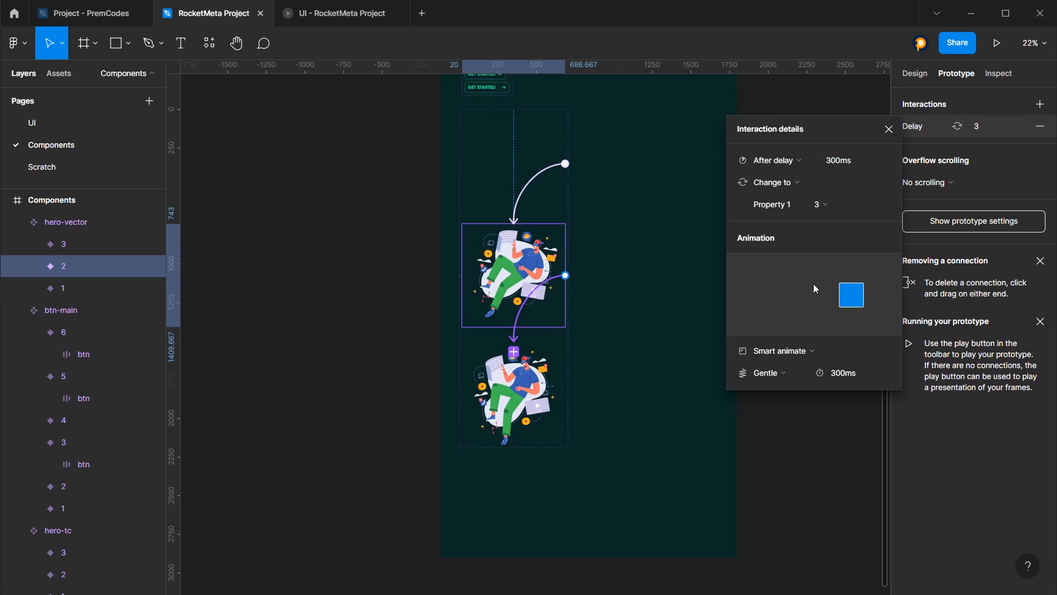
Try Quick easing for the Smart animate transition from hero-vector variant 2 to variant 3
left_click(797, 351)
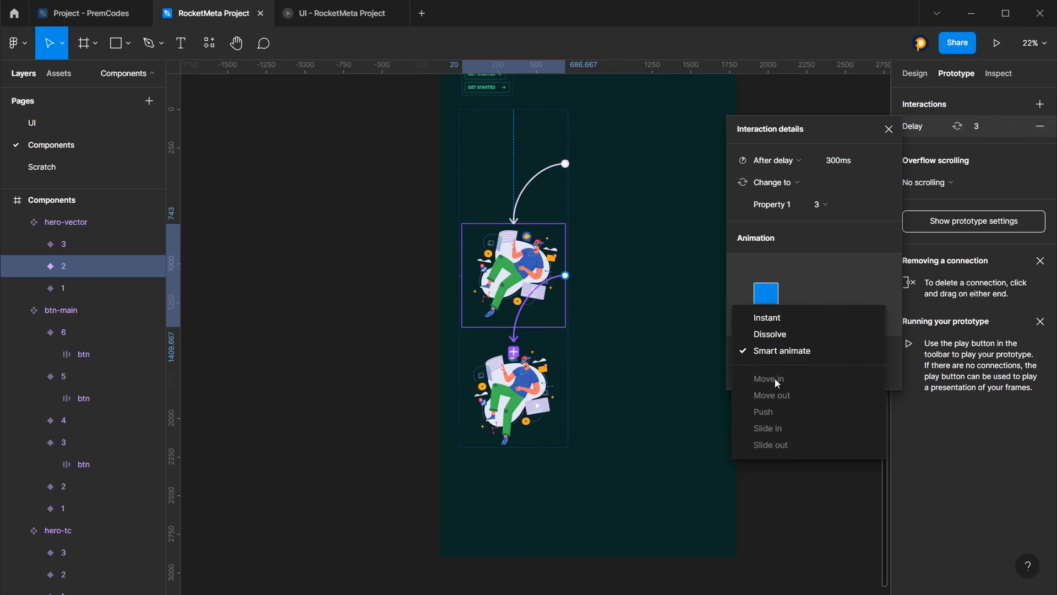
left_click(771, 334)
left_click(784, 351)
left_click(776, 369)
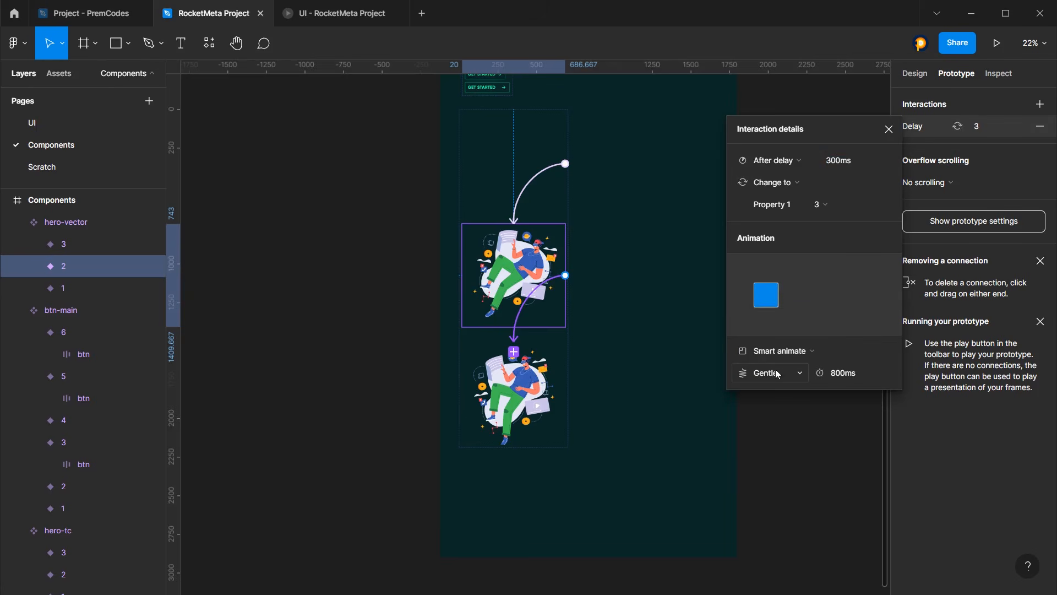
left_click(777, 374)
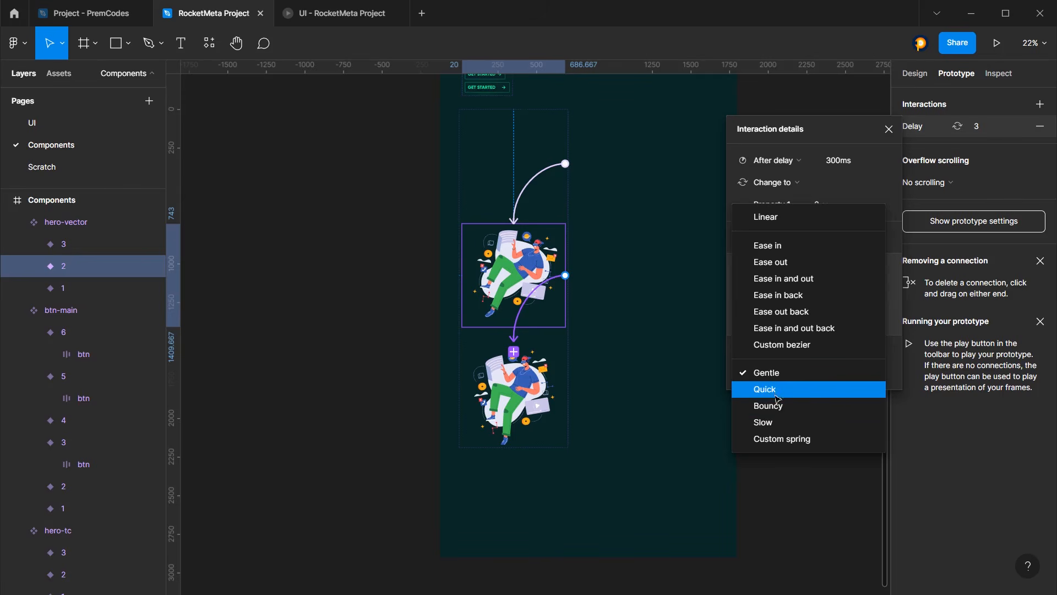
left_click(773, 389)
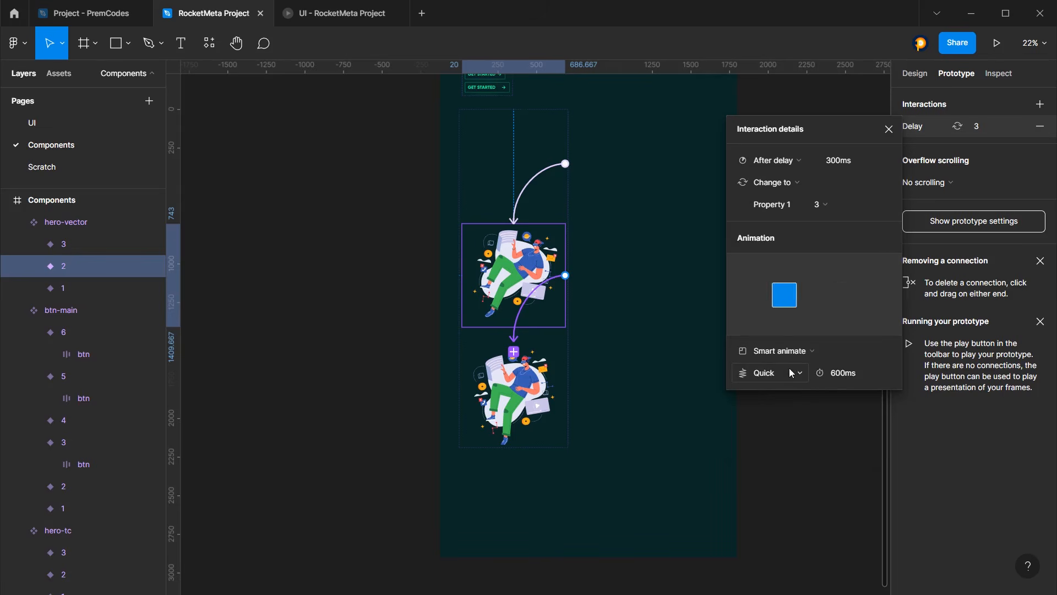
Set the hero-vector variant 2 to variant 3 transition to Gentle easing with a 300 ms duration
left_click(766, 373)
left_click(771, 352)
left_click(840, 373)
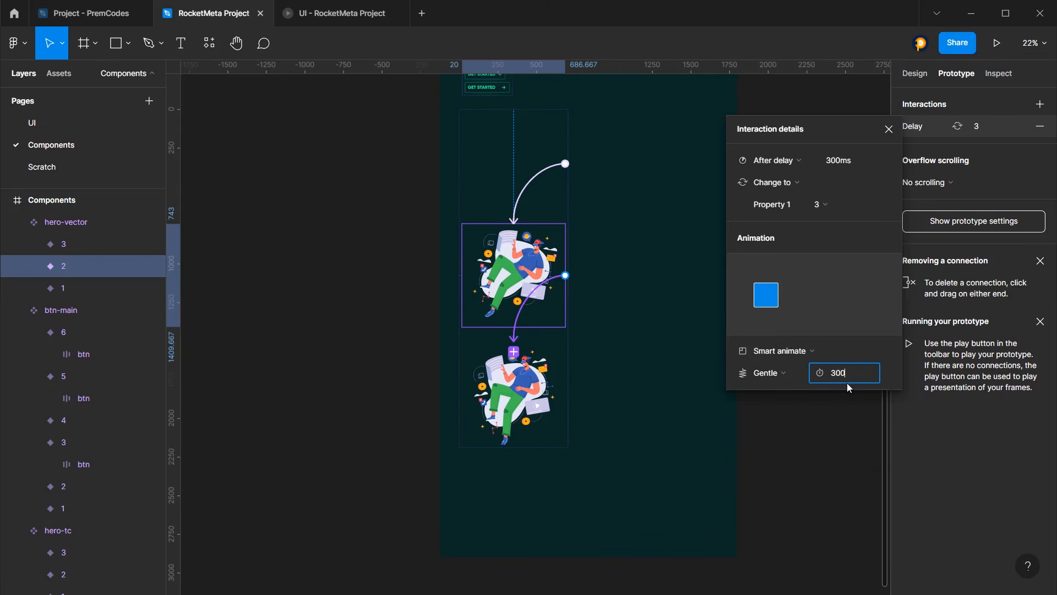
key("Return")
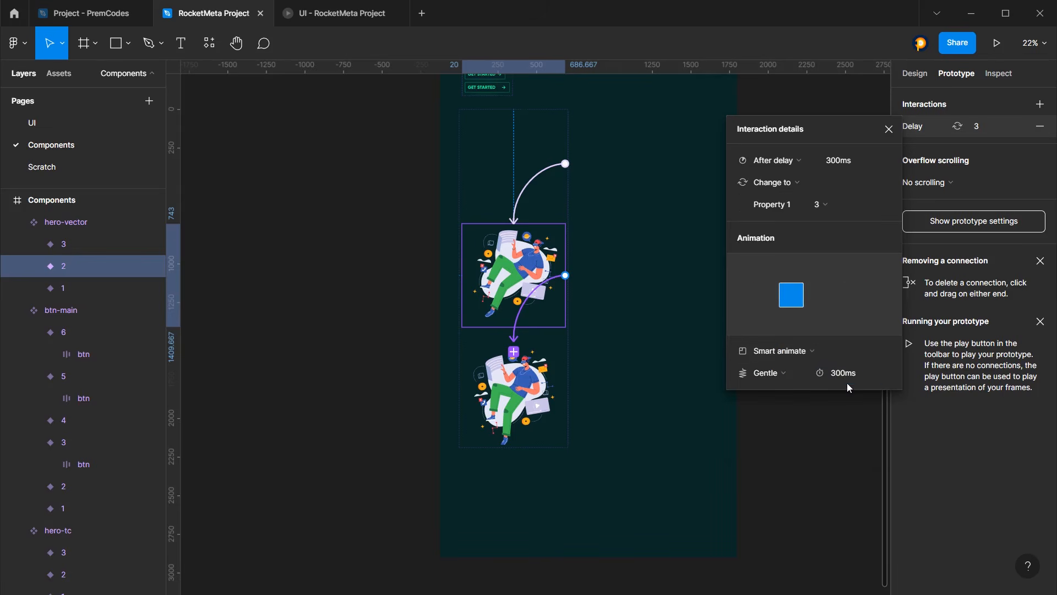
Add a prototype interaction changing hero-vector variant 3 back to variant 2 after a 300 ms delay
left_click(528, 378)
left_click_drag(566, 394, 565, 313)
left_click(768, 160)
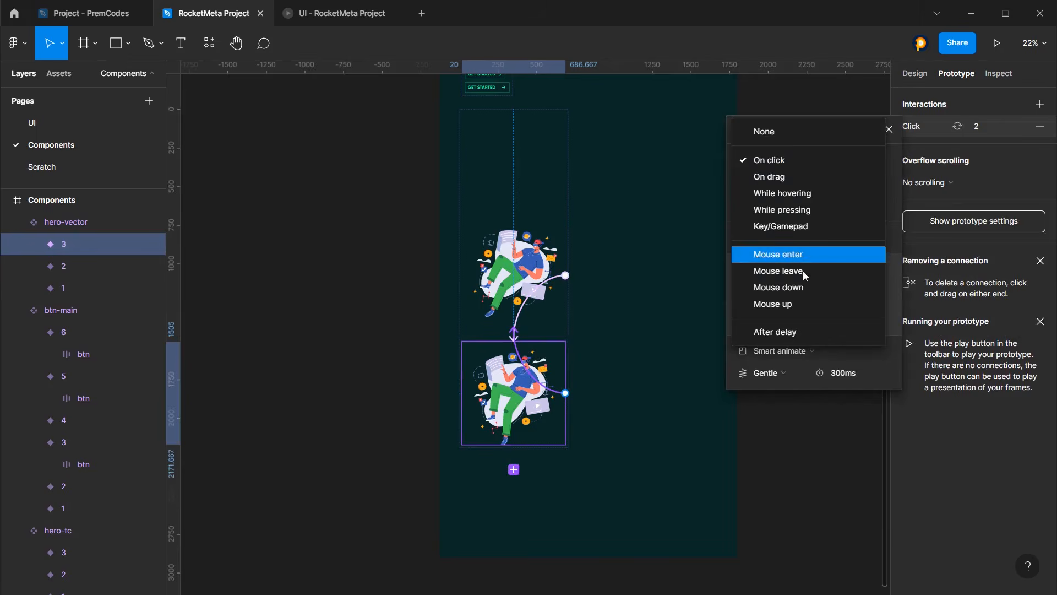
left_click(805, 331)
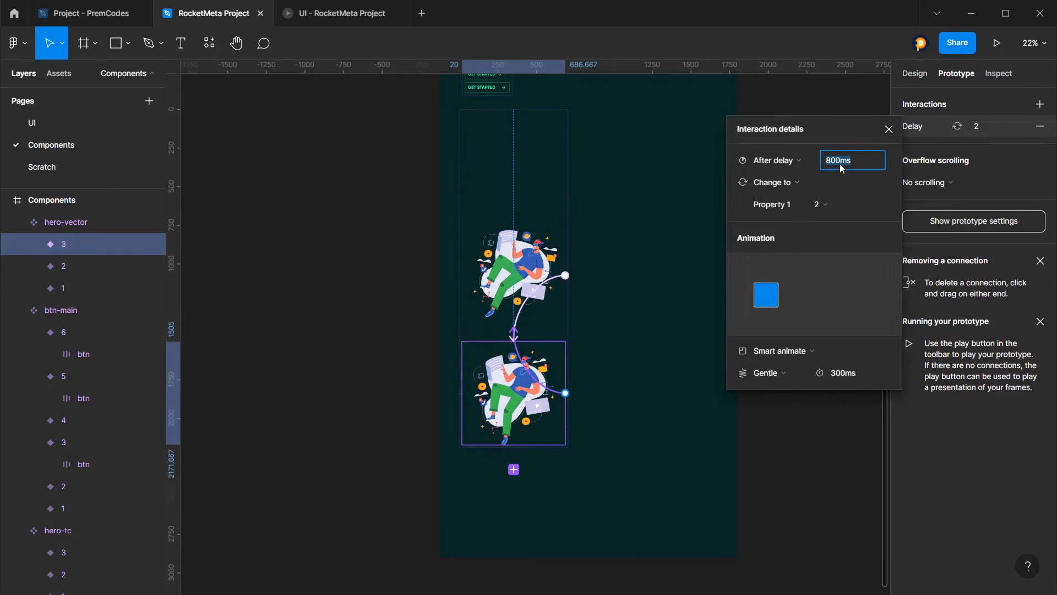
left_click(503, 280)
left_click(936, 126)
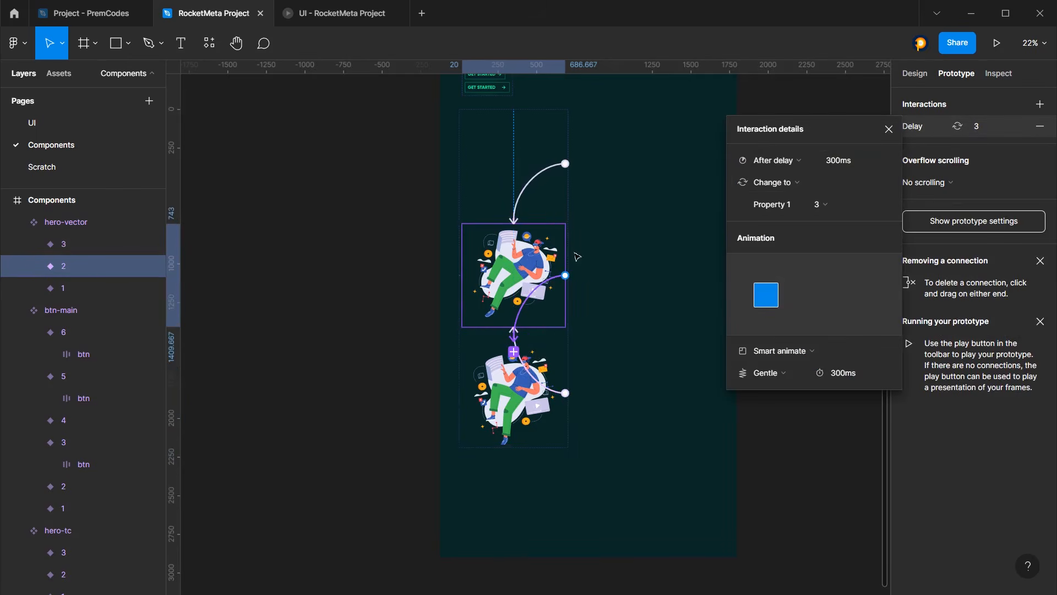
left_click(534, 381)
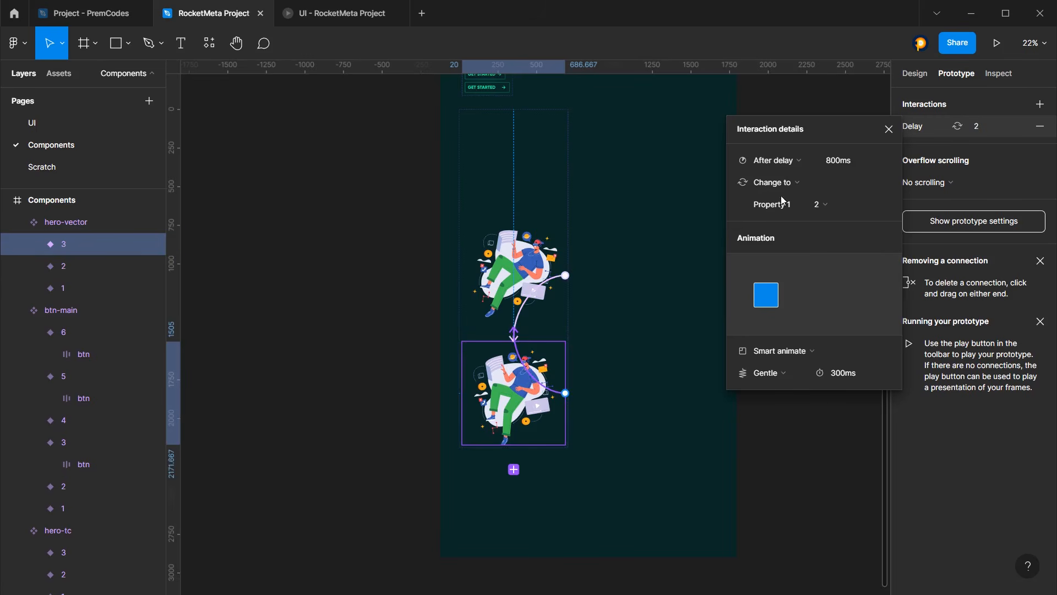
key("Return")
Check the delay interactions of hero-vector variants 2 and 3 and clear the selection
left_click(518, 271)
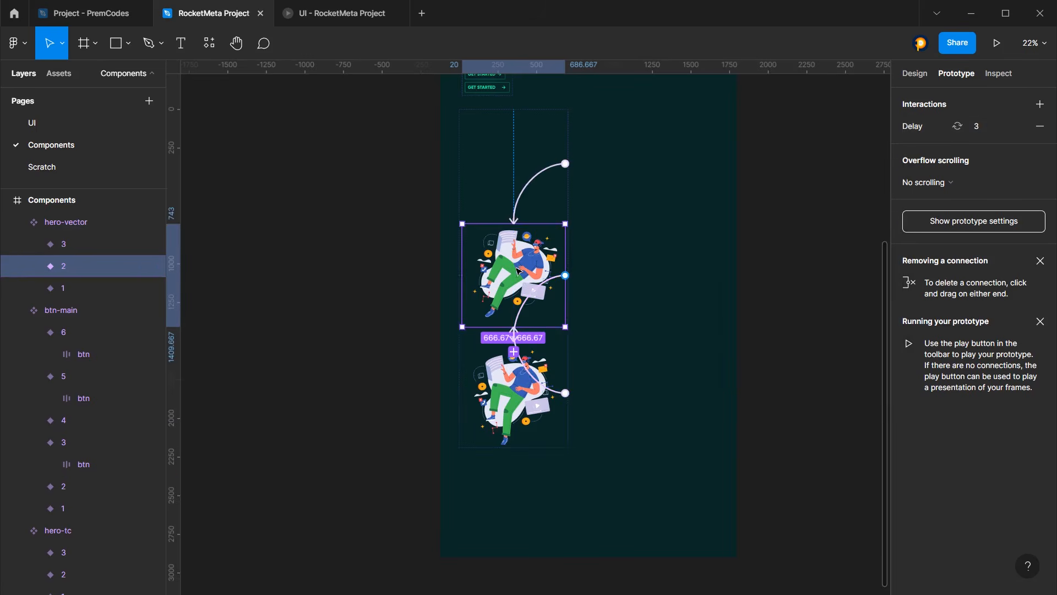
left_click(529, 302)
left_click(532, 413)
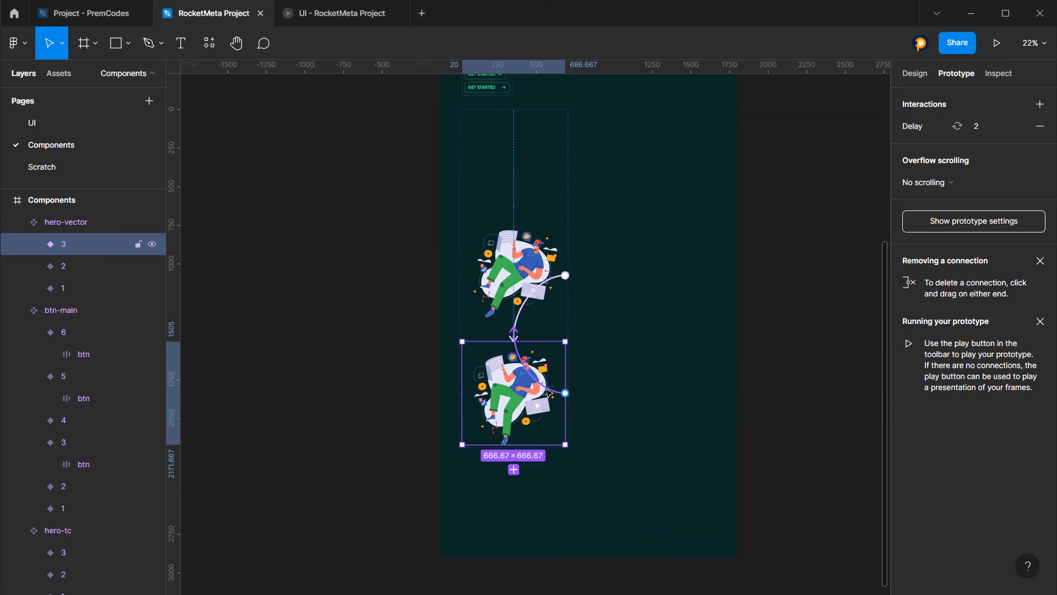
left_click(549, 393)
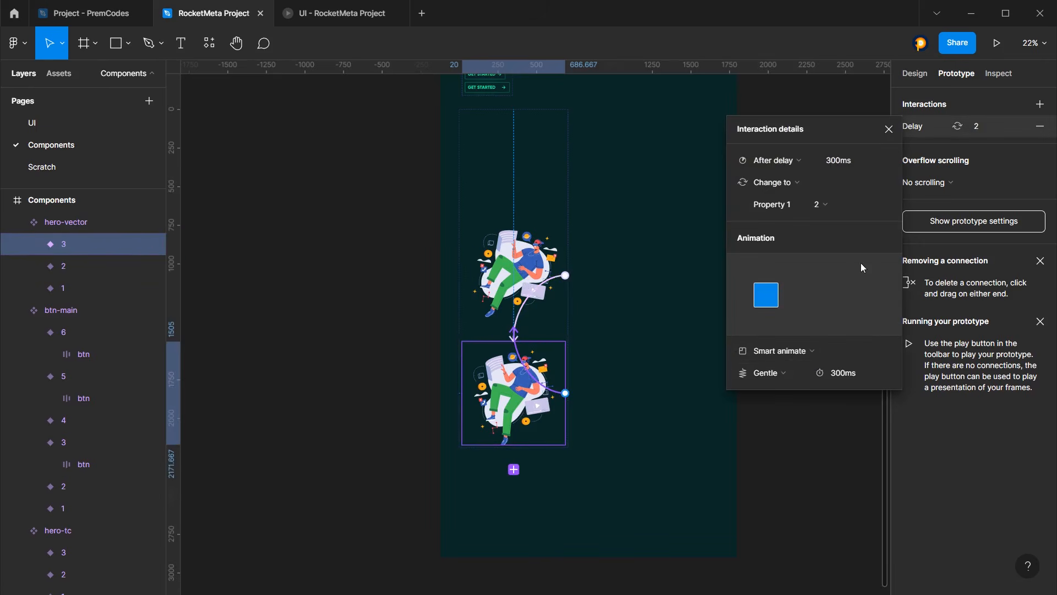
left_click(888, 129)
left_click(528, 154)
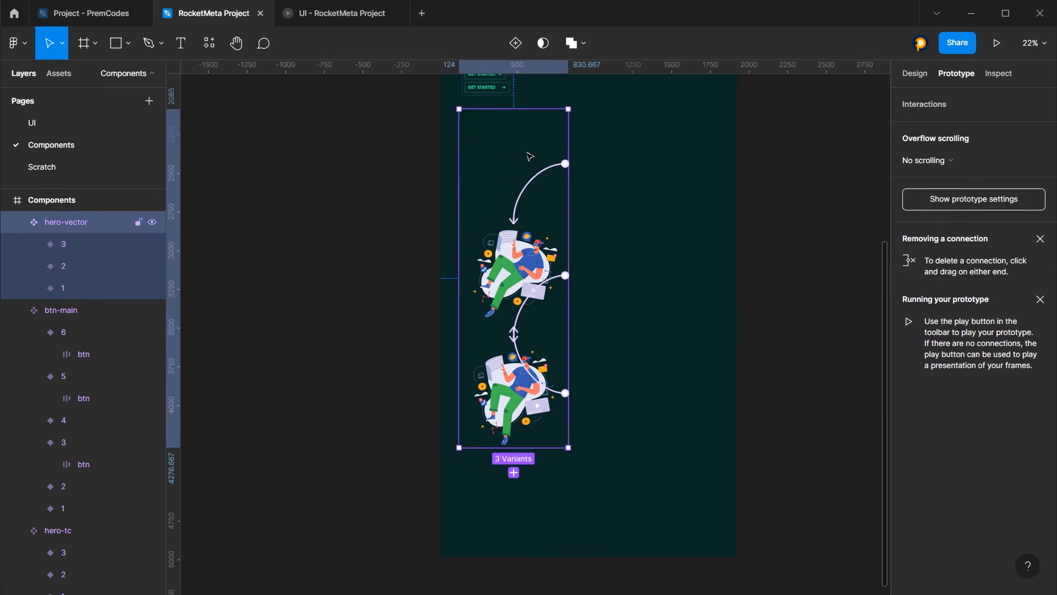
left_click(502, 163)
left_click(320, 180)
Place a hero-vector instance in the right part of the UI page's frame and centre it vertically
left_click(58, 123)
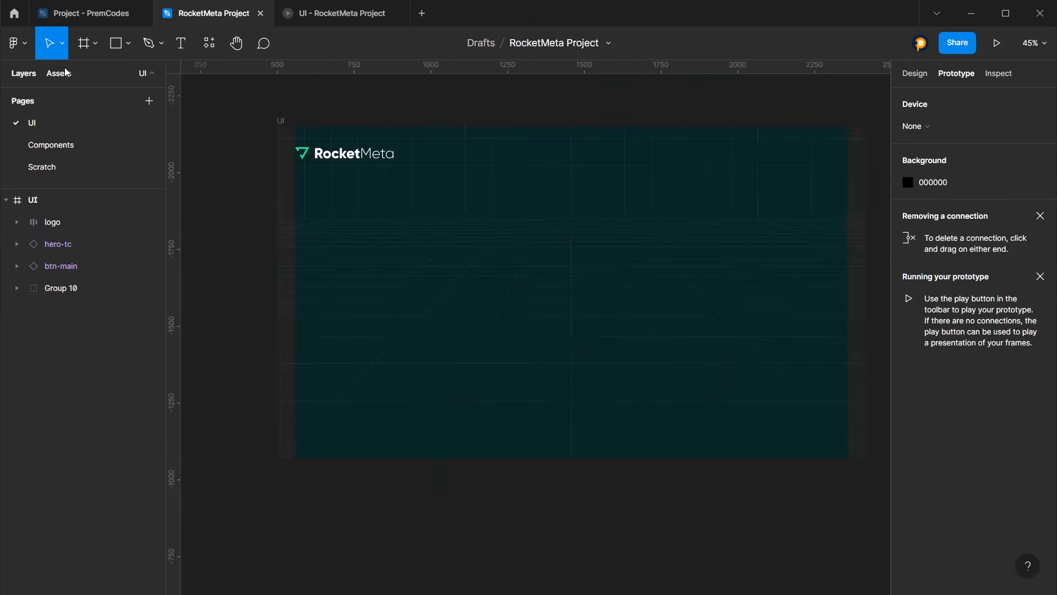
left_click(59, 74)
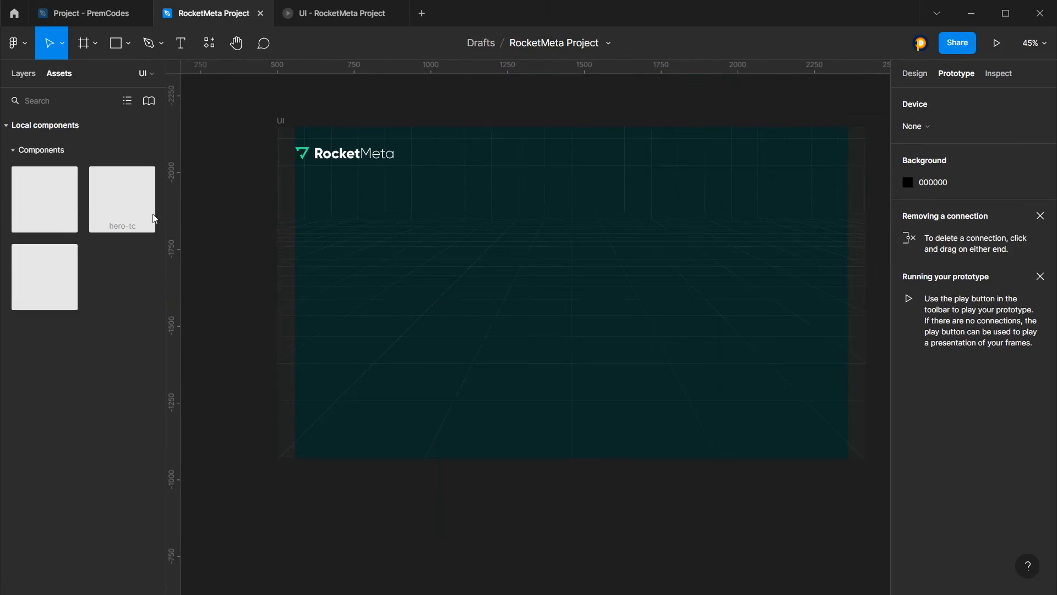
left_click(748, 270)
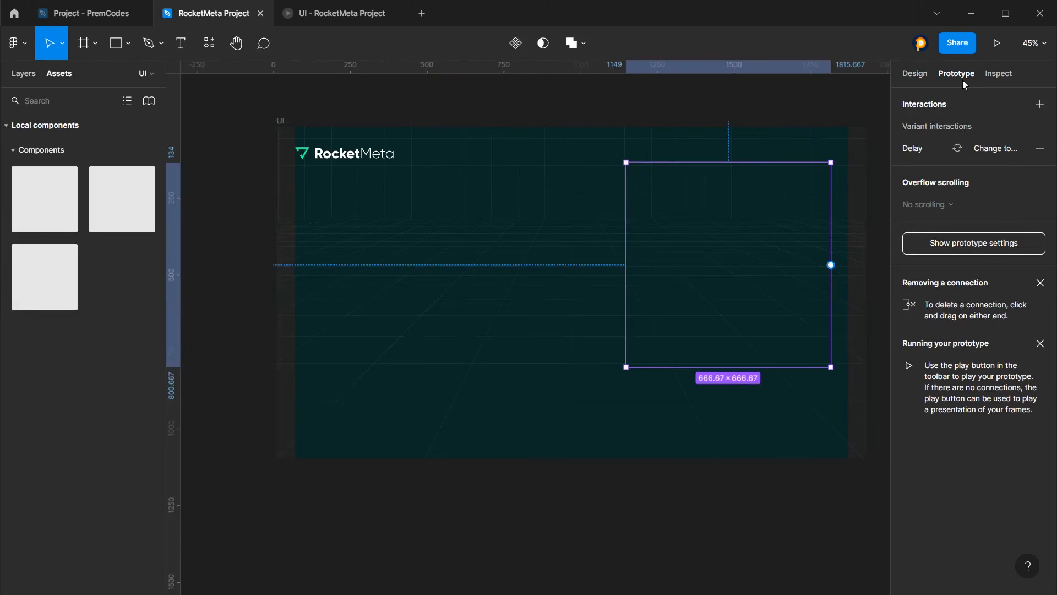
left_click(915, 73)
left_click(995, 98)
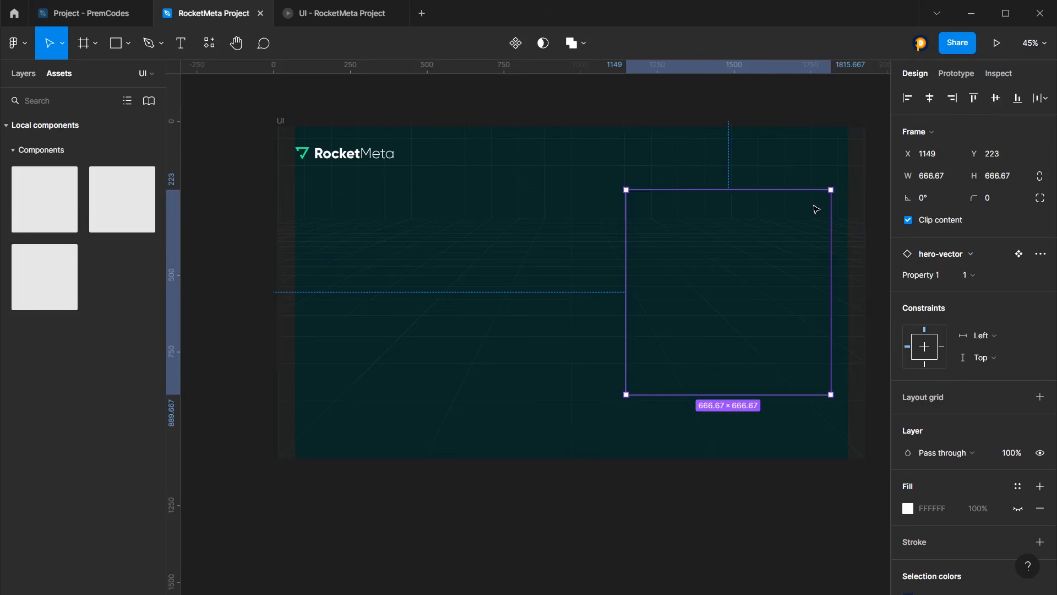
Nudge the hero-vector instance right to X 1204 so its edge meets the content area's right edge
key("shift+Right")
key("shift+Right")
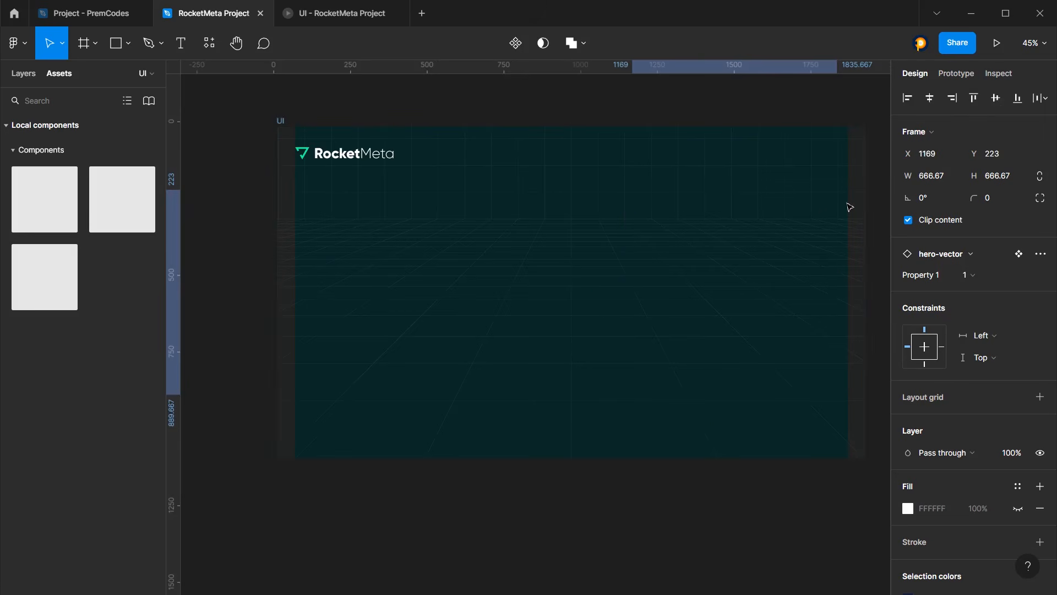
key("shift+Right")
key("shift+Right")
key("shift+Right")
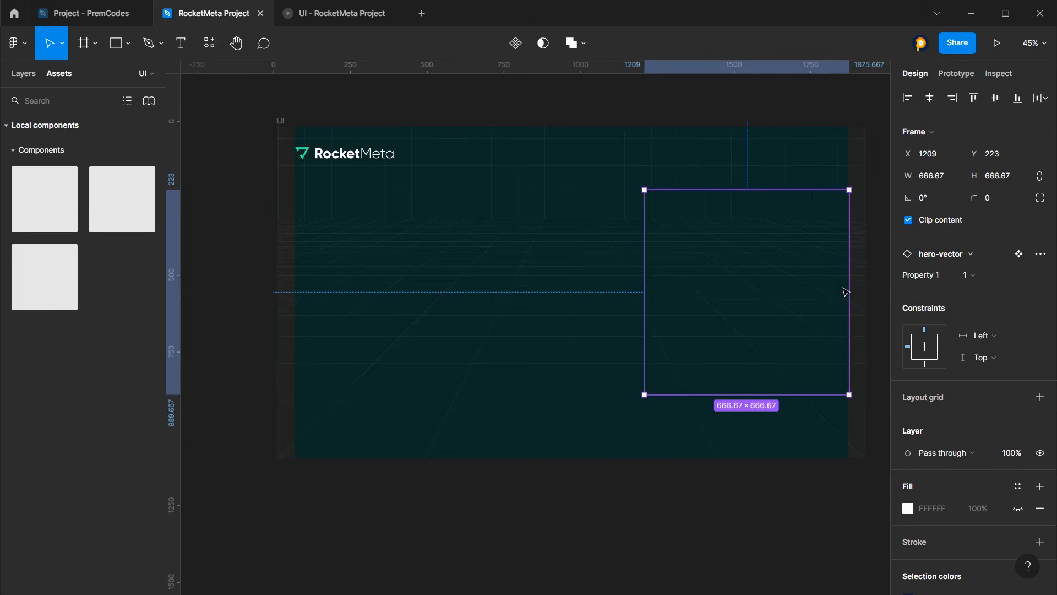
scroll(834, 318, "up", 10)
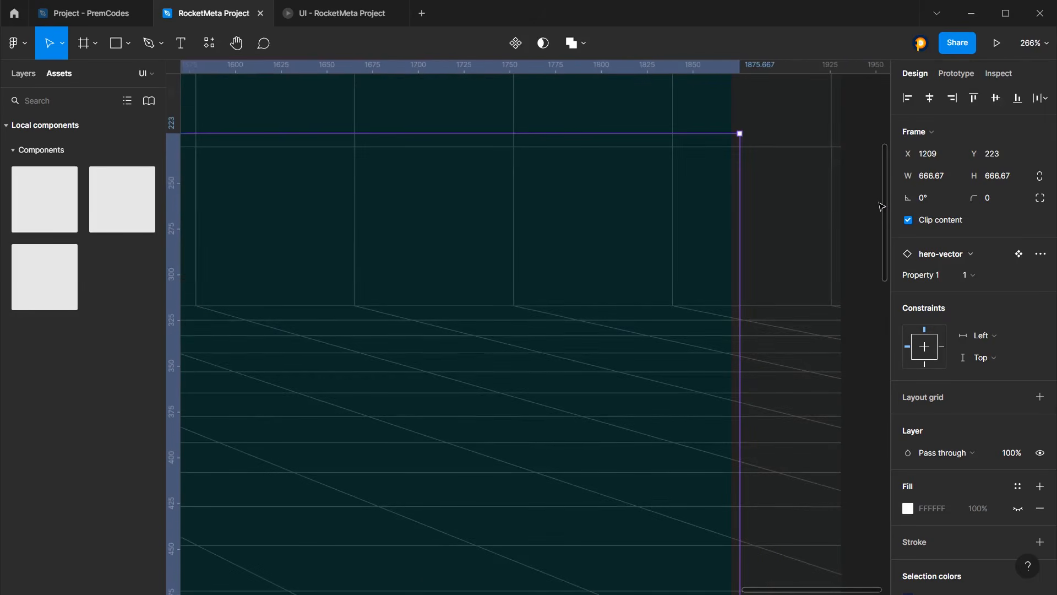
key("shift+Left")
key("Right")
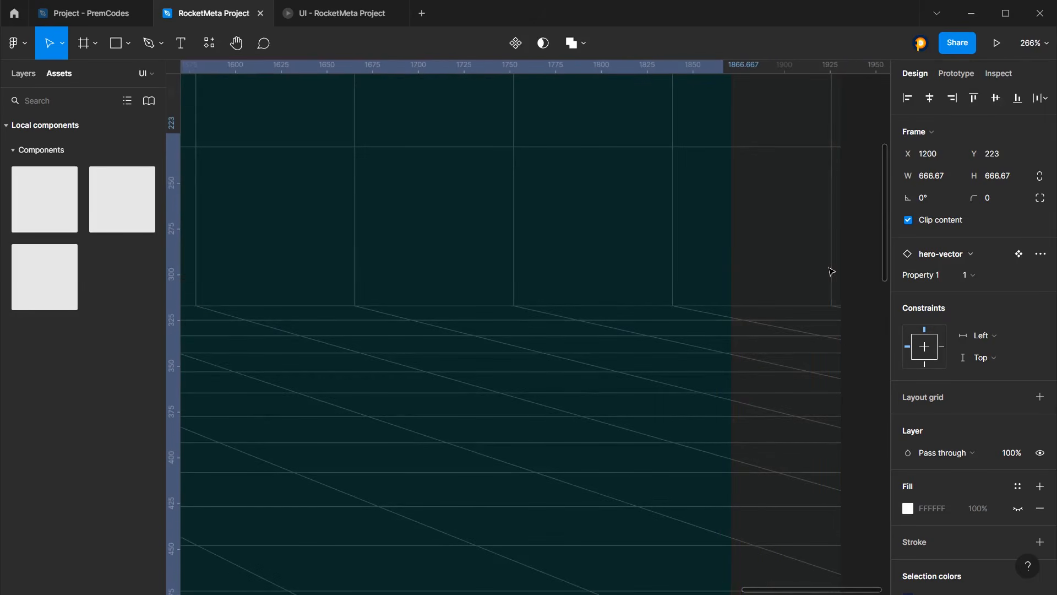
key("Right")
scroll(765, 245, "down", 10)
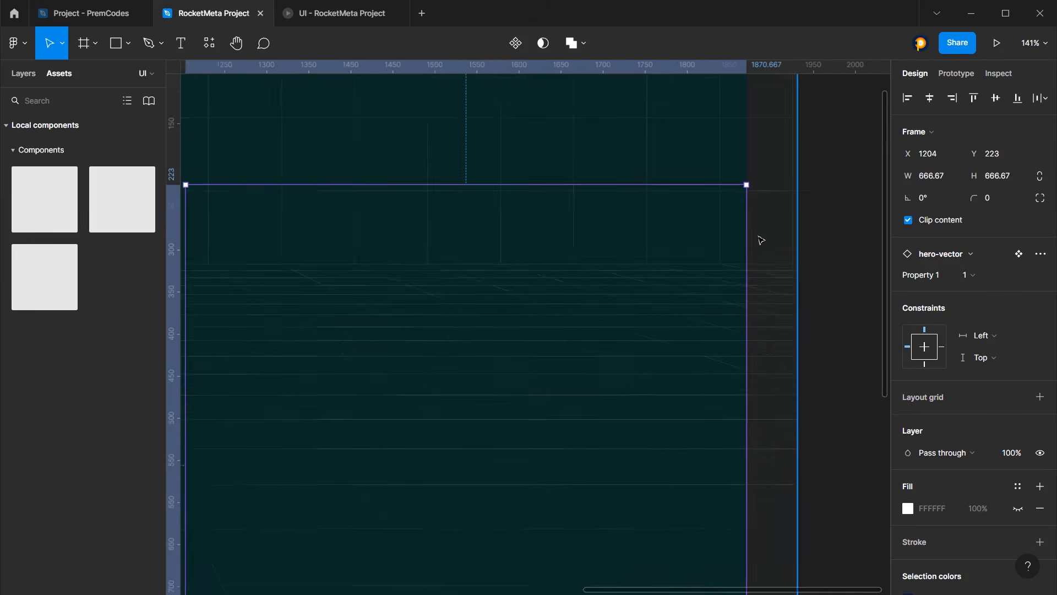
left_click(832, 208)
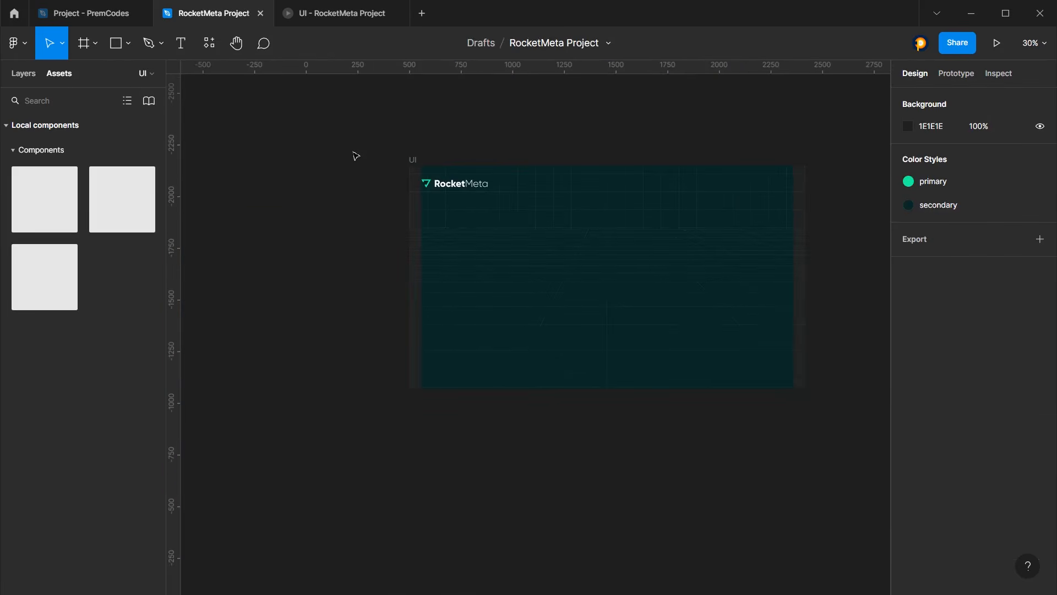
Preview the hero illustration's animation in the running UI prototype and return to the design file
left_click(328, 14)
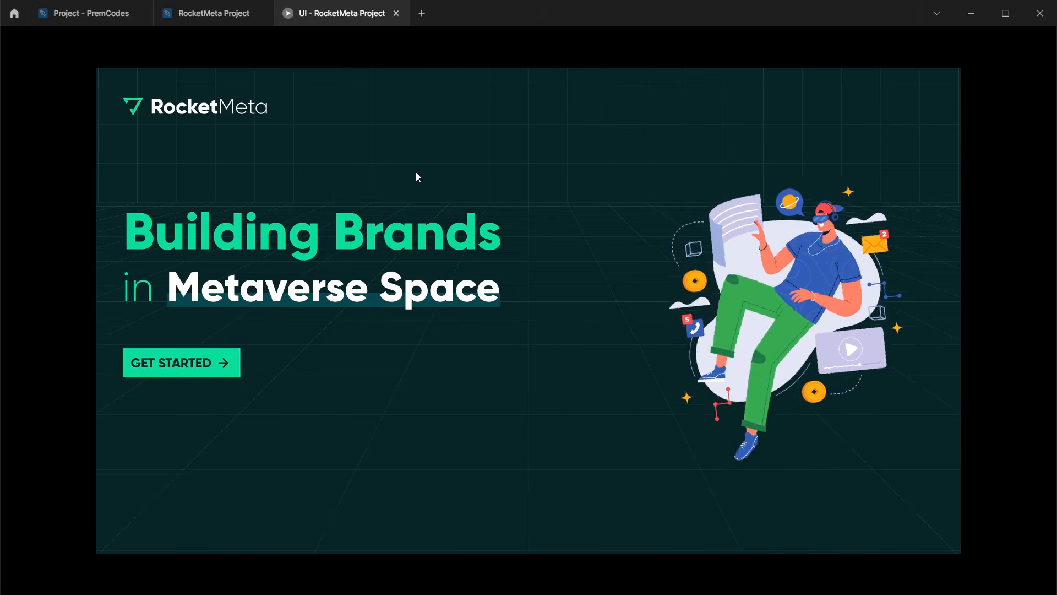
left_click(213, 15)
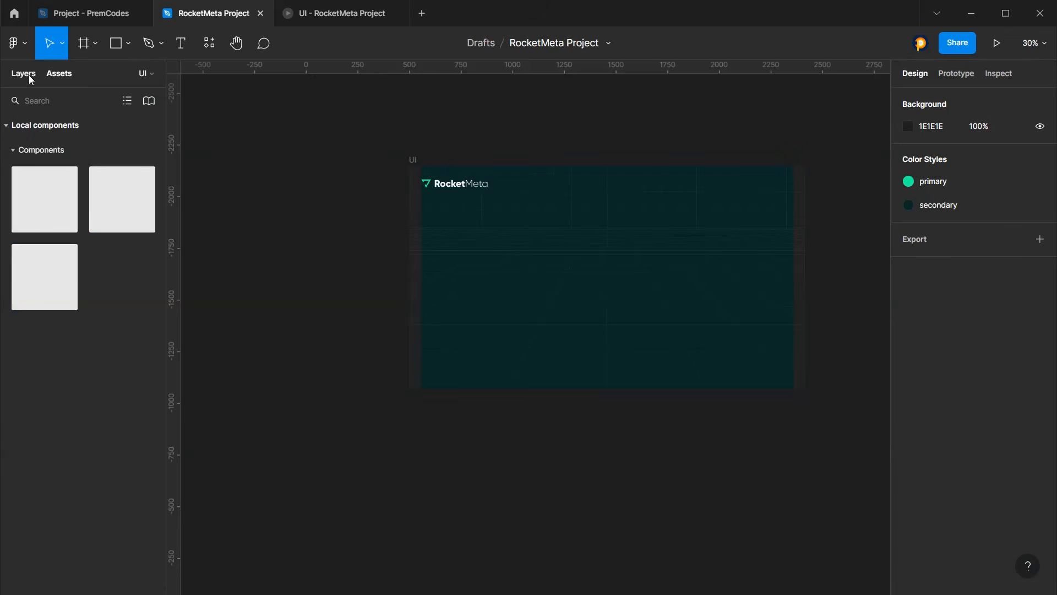
On the Components page, set the rotation of the g8 groups in hero-vector variants 2 and 3 to 0°
left_click(27, 73)
left_click(79, 143)
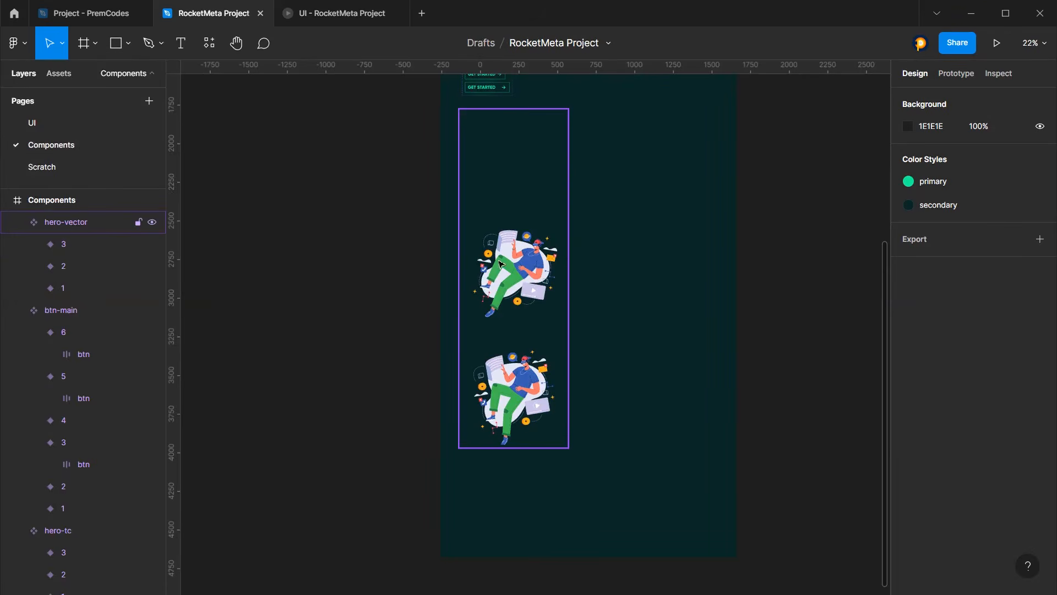
left_click(525, 263)
left_click(526, 264)
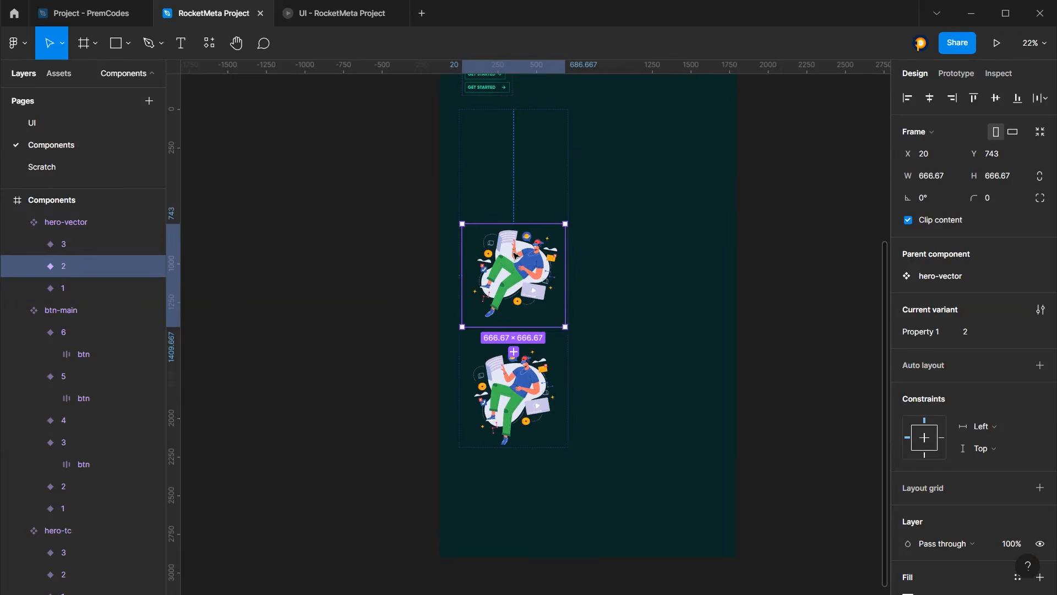
key("Return")
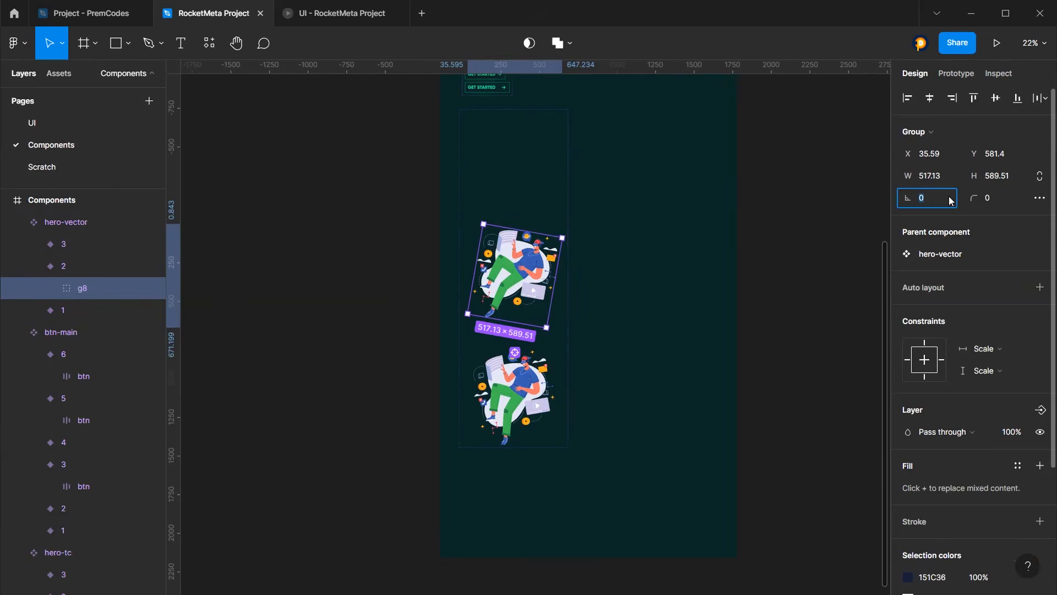
double_click(518, 403)
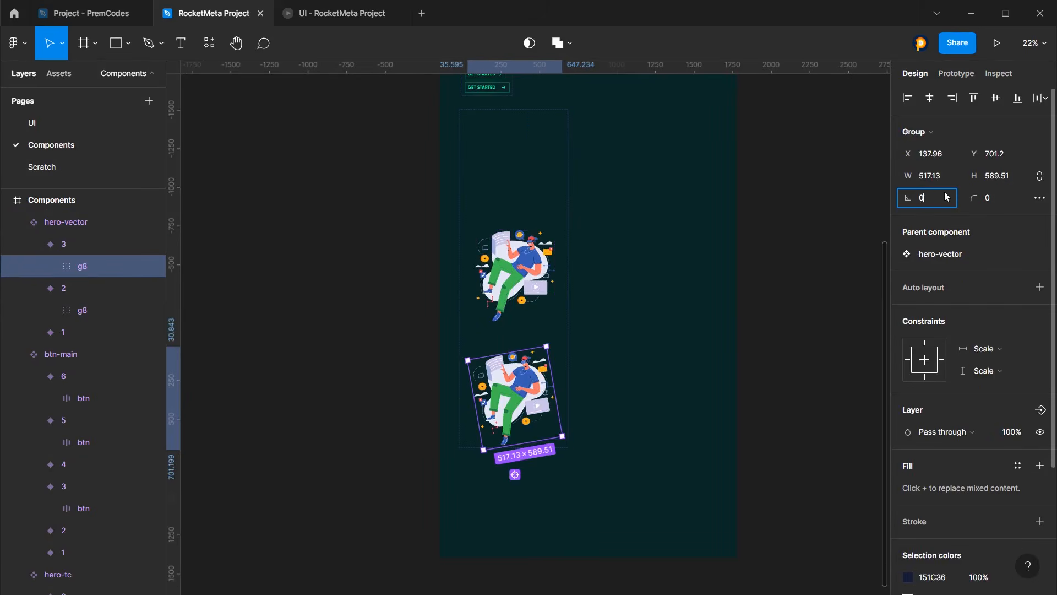
key("Return")
left_click(766, 216)
View the hero section with the unrotated illustration in the prototype preview and return to the design file
left_click(345, 18)
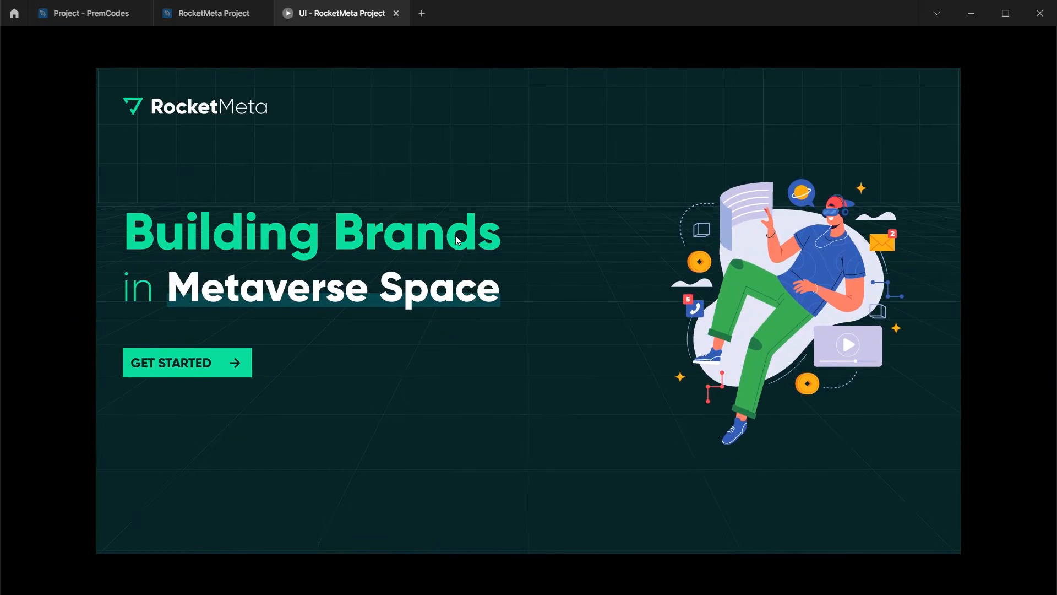
left_click(220, 15)
Set the Smart animate duration of the delayed interaction on hero-vector variant 2 to 600 ms
left_click(494, 259)
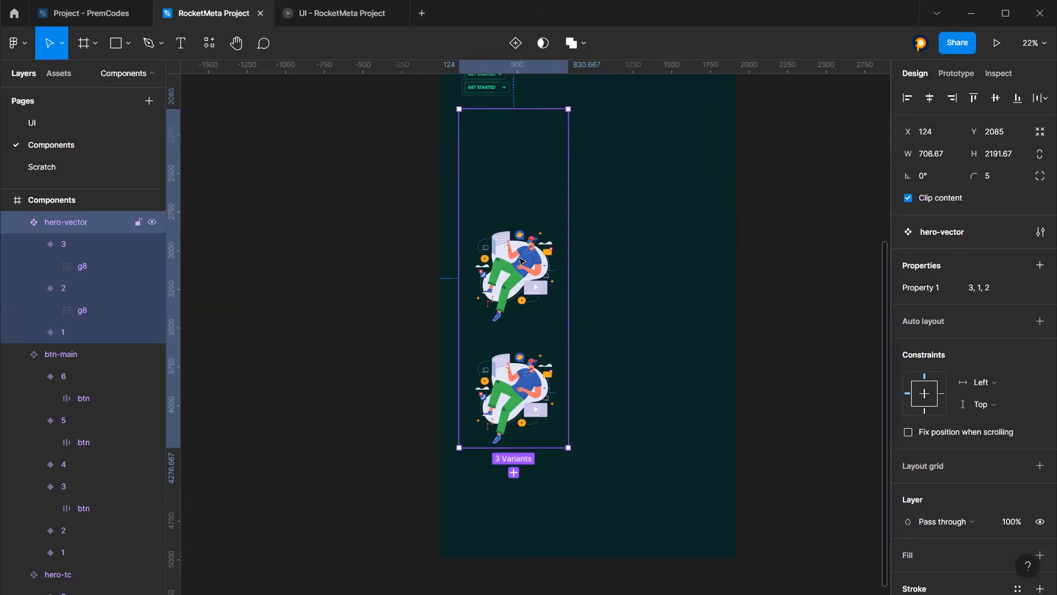
left_click(494, 259)
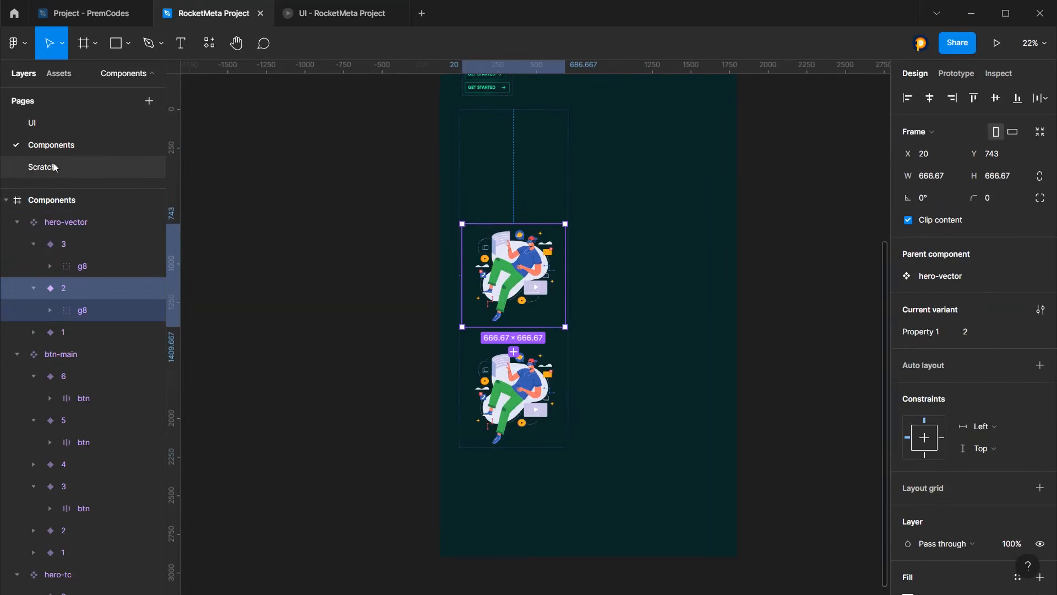
left_click(956, 73)
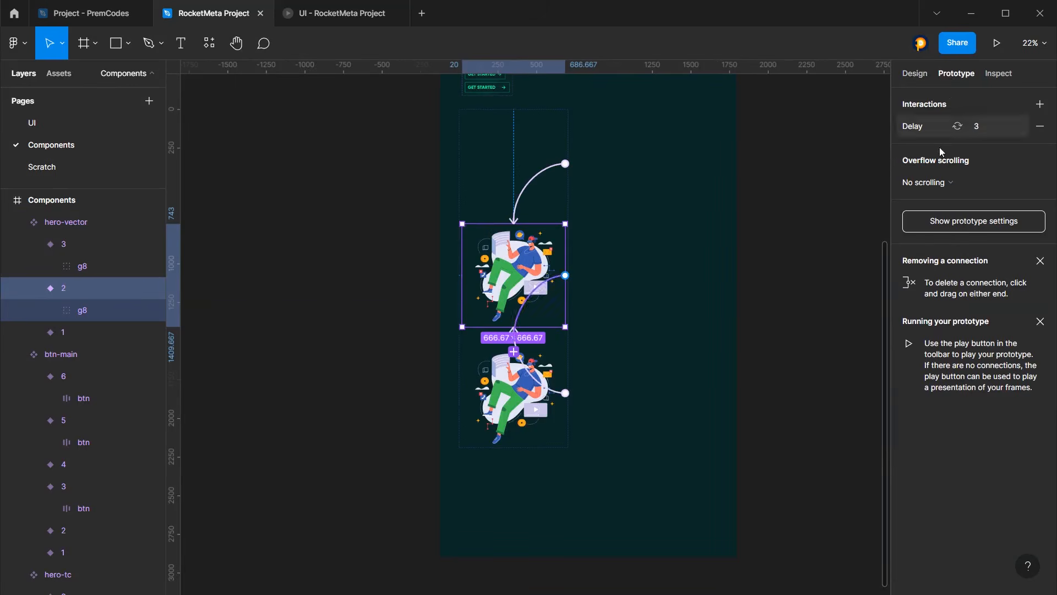
left_click(539, 287)
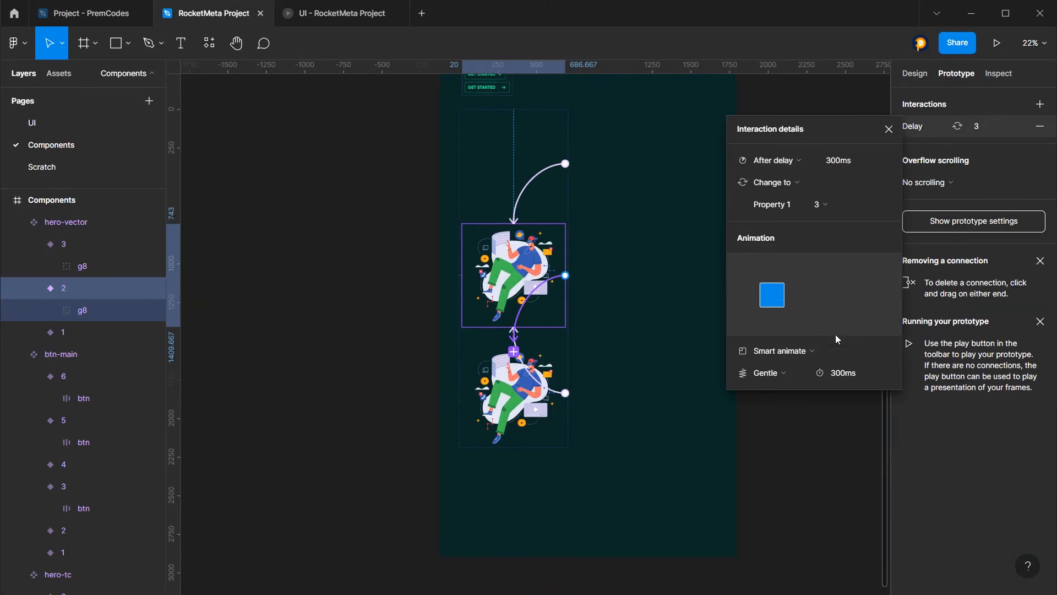
left_click(846, 373)
type("600")
key("ctrl+0")
key("ctrl+a")
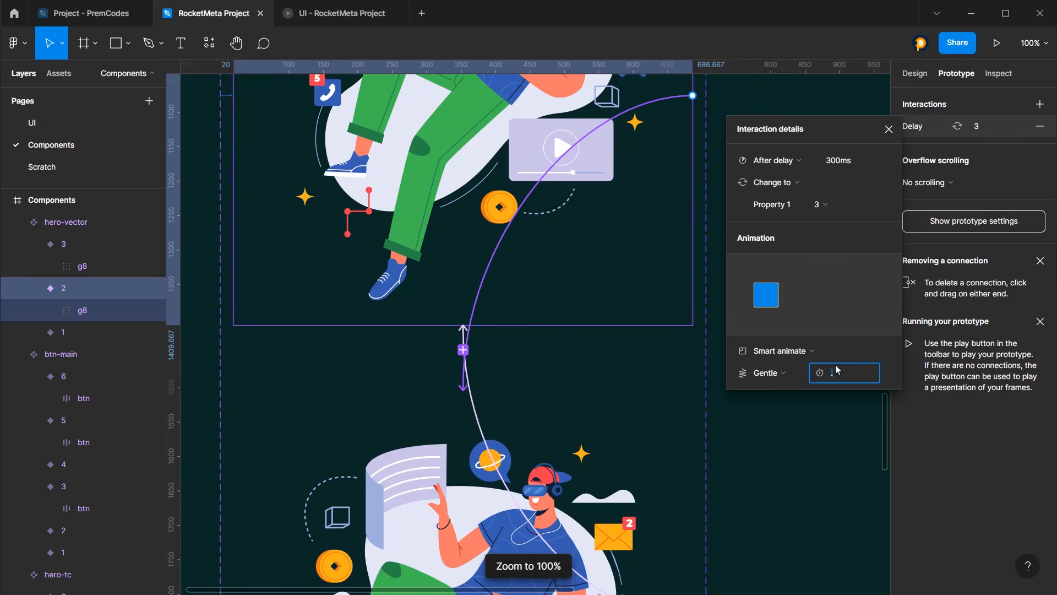
type("600")
Set the Smart animate duration of the delayed interaction on hero-vector variant 3 to 600 ms
key("ctrl+a")
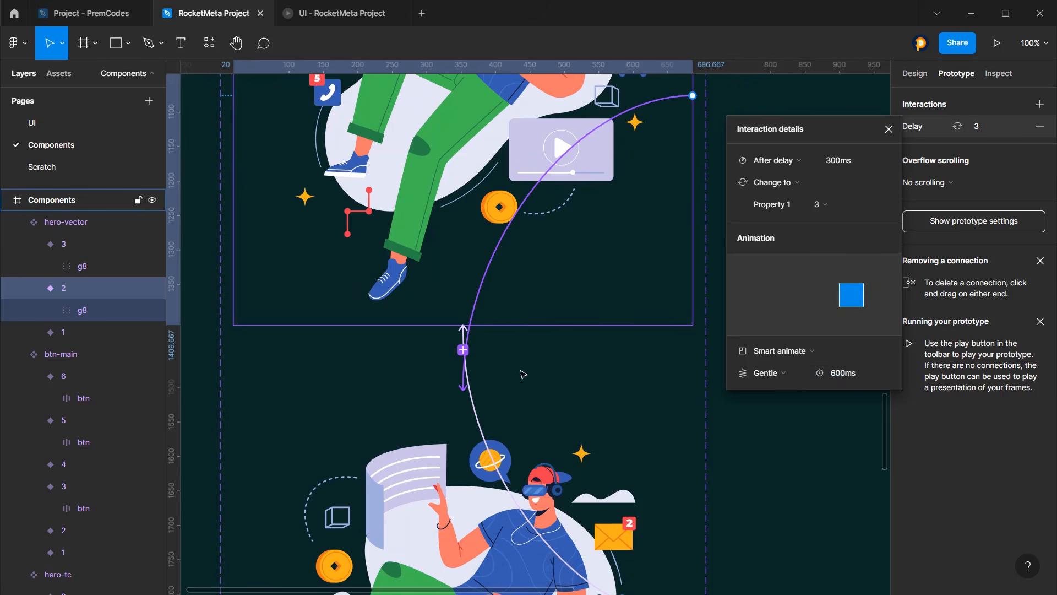
scroll(522, 374, "down", 5)
left_click(508, 410)
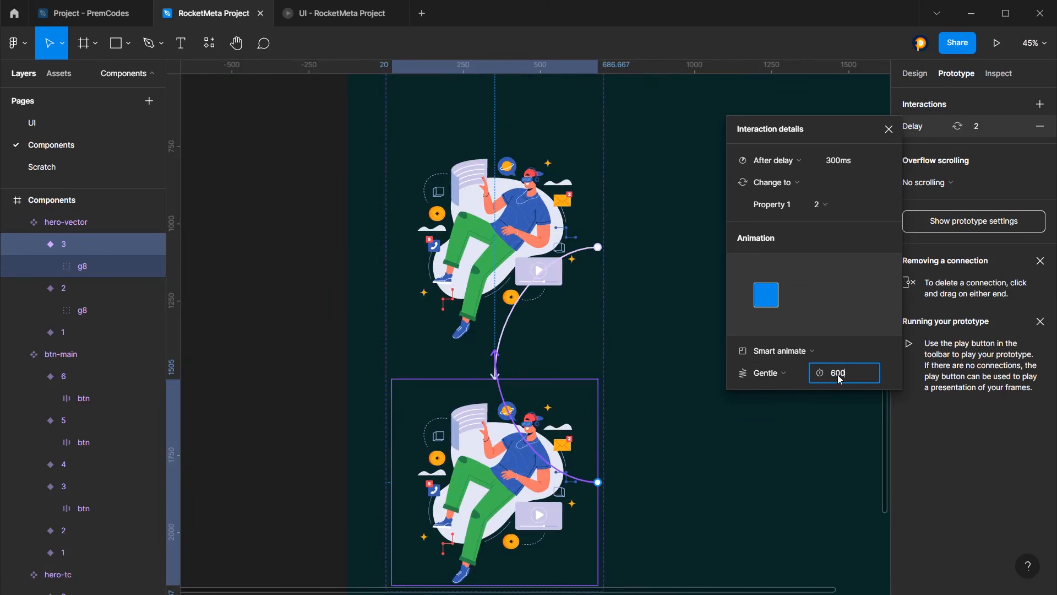
left_click(365, 210)
Preview the slower hero illustration animation in the UI prototype and return to the design file
scroll(365, 210, "down", 4)
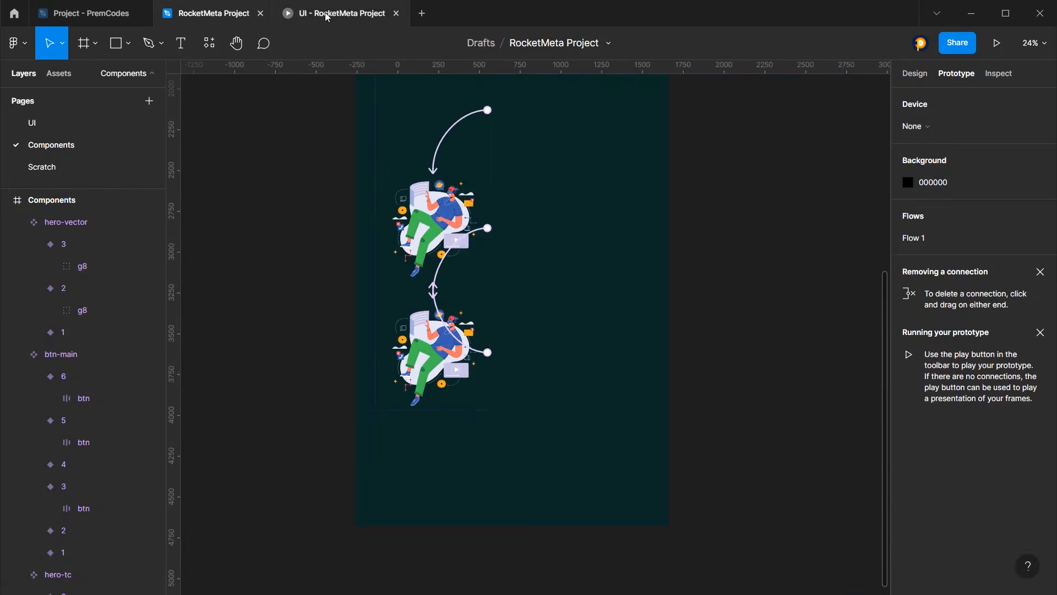
left_click(328, 12)
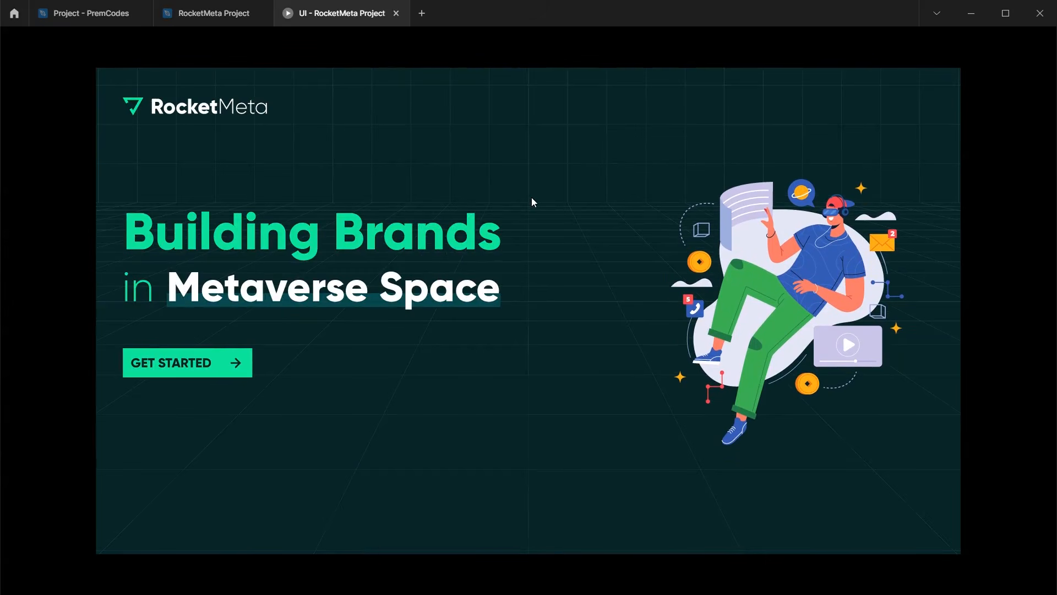
left_click(220, 14)
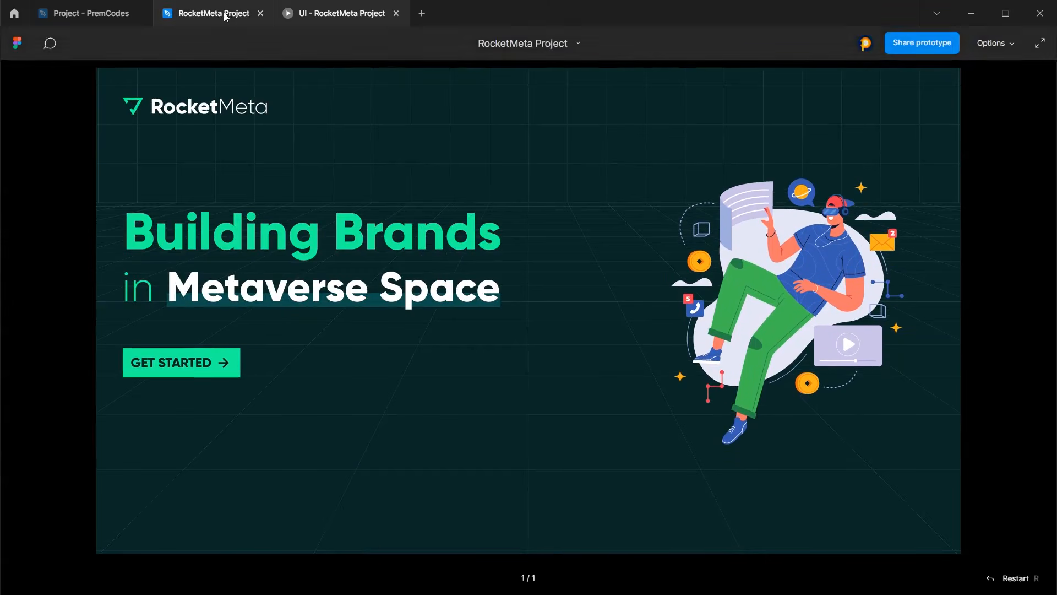
On the UI page, move the hero-vector layer out of Grids in Group 10 to directly below btn-main
scroll(479, 227, "up", 2)
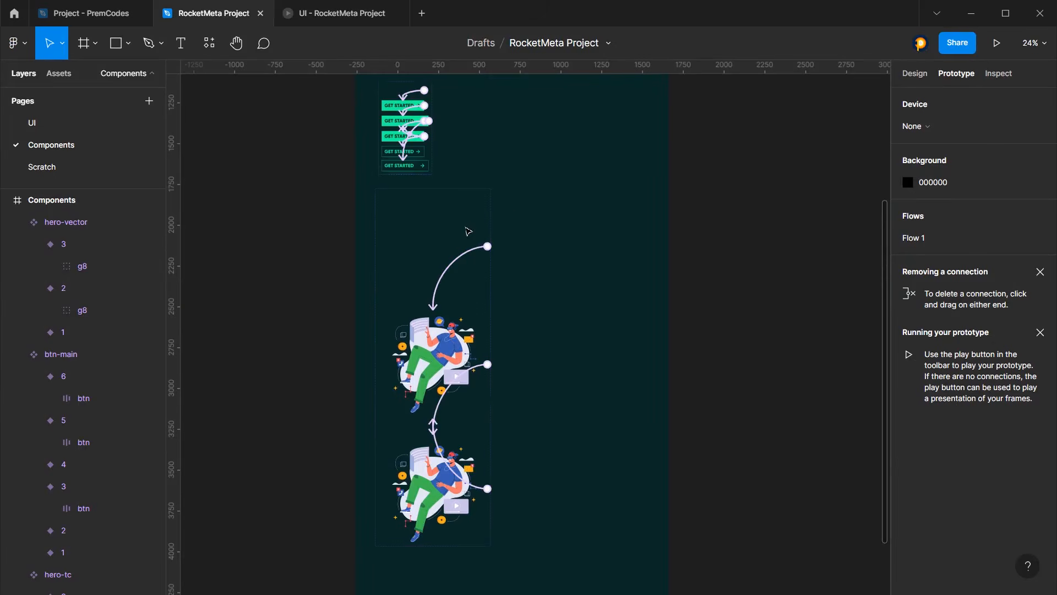
left_click(32, 123)
left_click(722, 262)
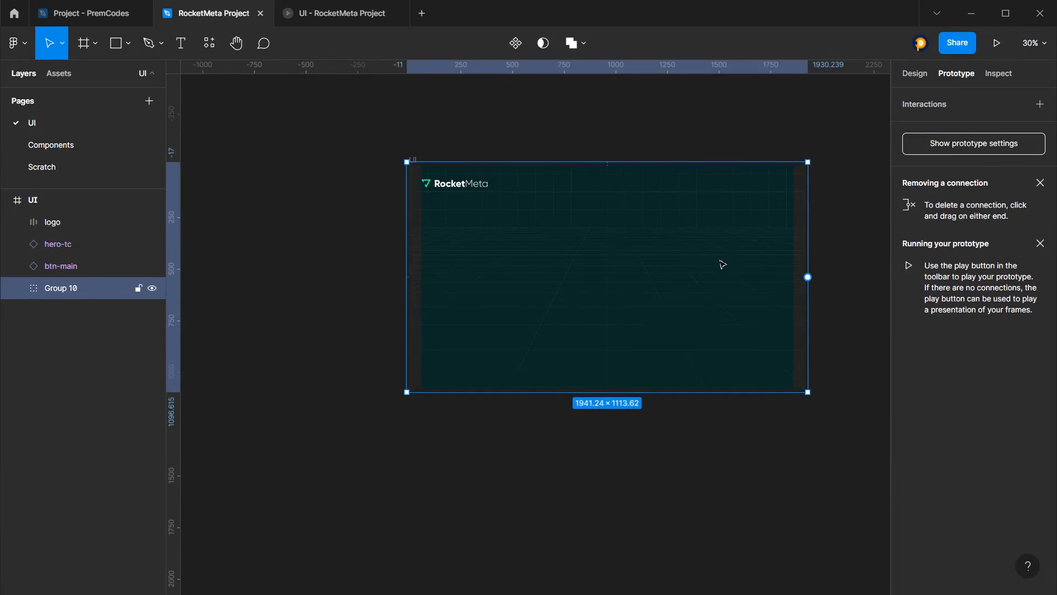
left_click(16, 288)
left_click(71, 310)
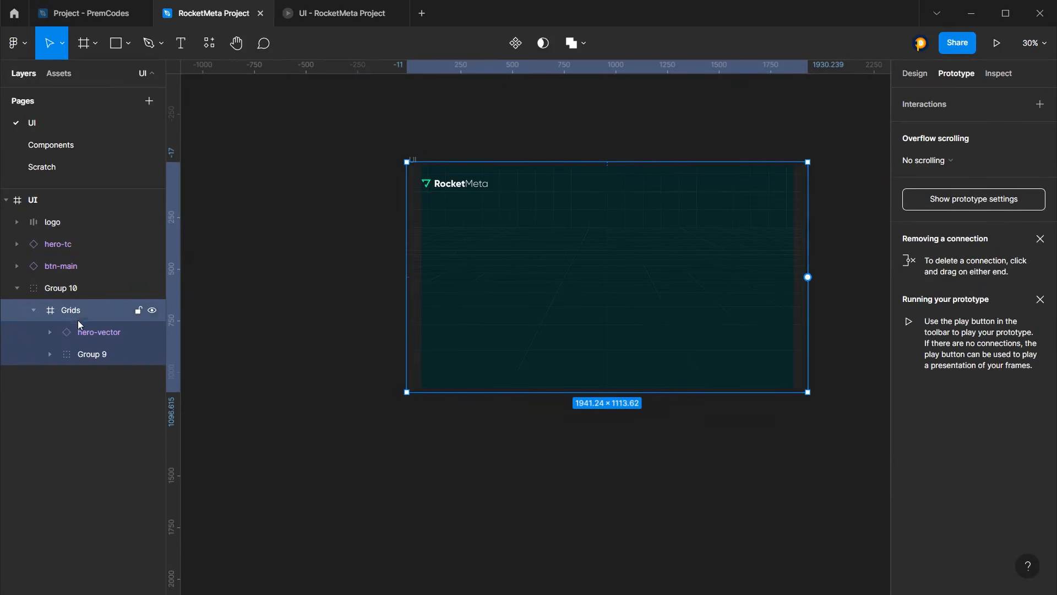
left_click_drag(82, 332, 58, 276)
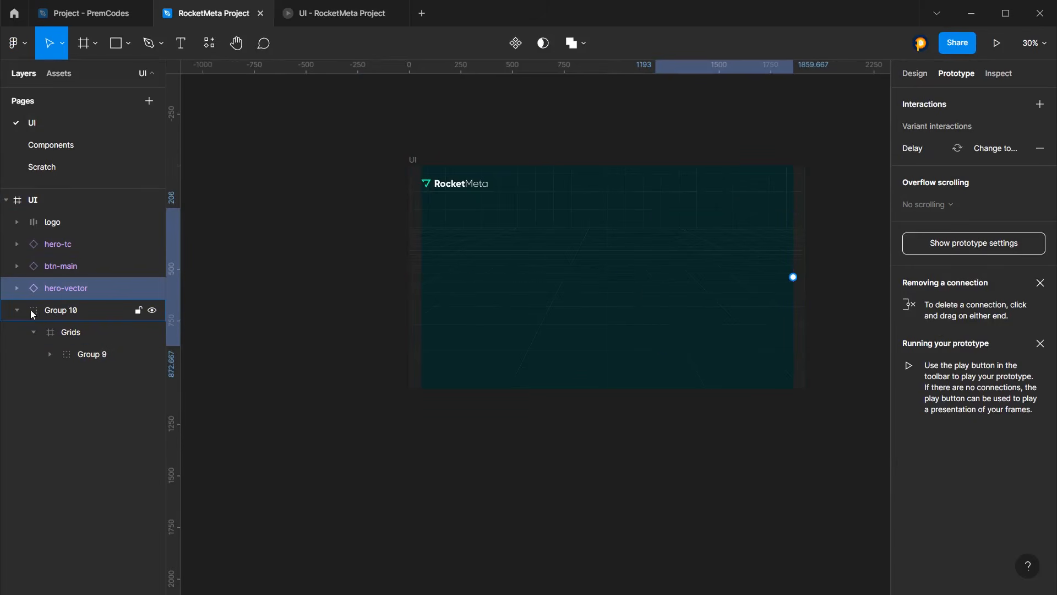
Scale the hero-vector instance proportionally to 810 × 810 and nudge it up to Y 176
left_click(912, 77)
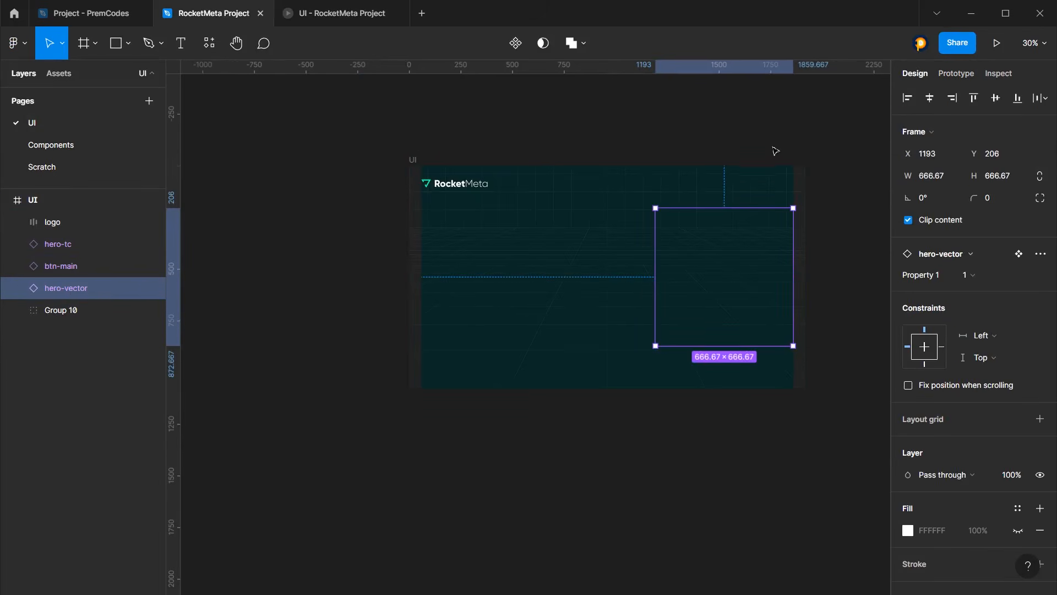
key("k")
left_click_drag(653, 344, 638, 373)
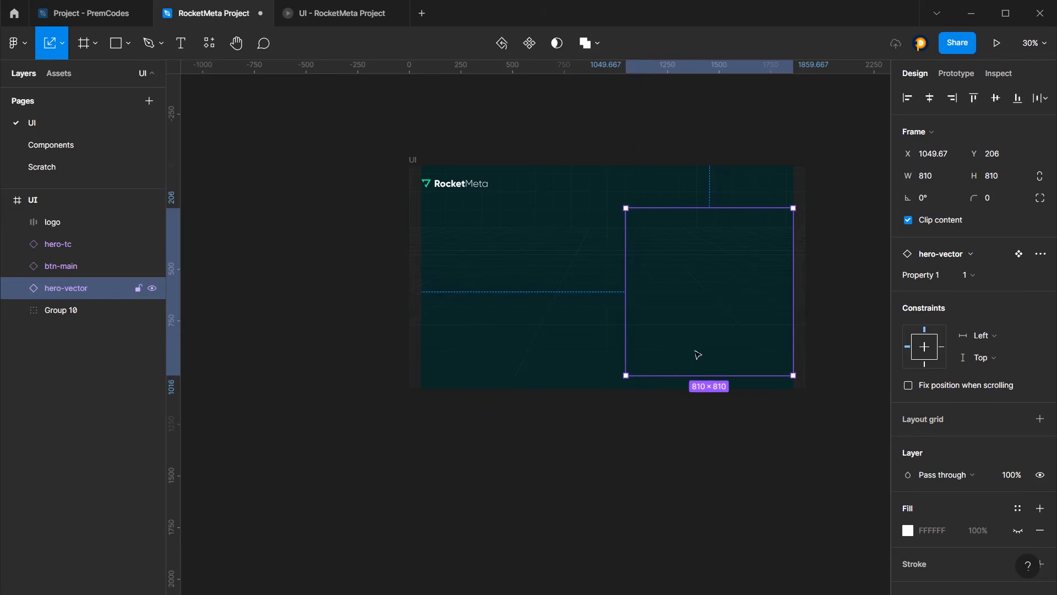
key("shift+Up")
key("shift+Up")
key("shift+Up")
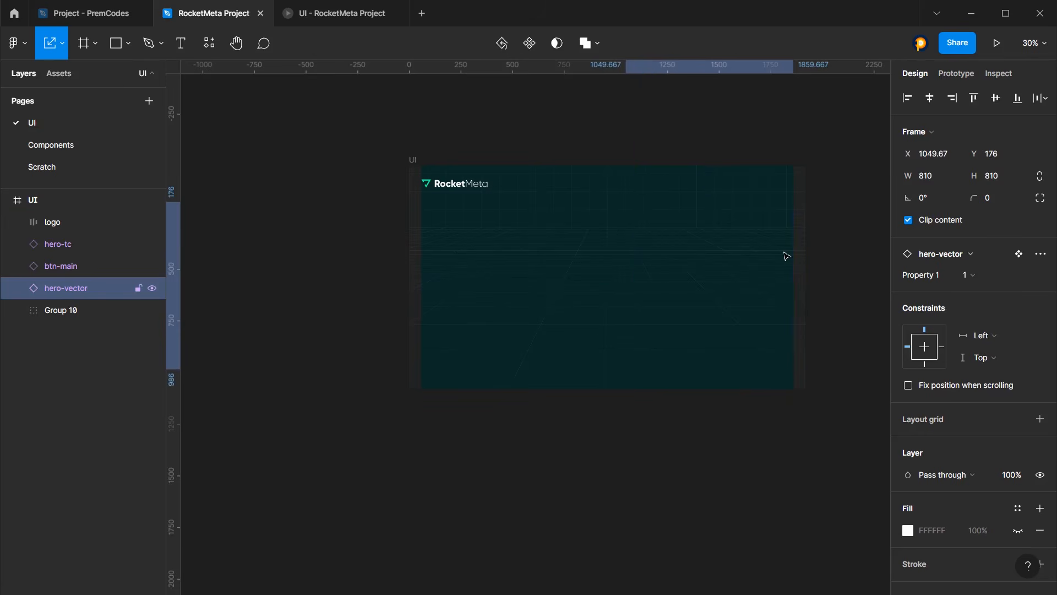
Deselect the instance, preview the enlarged illustration in the UI prototype and return to the design file
key("Escape")
left_click(330, 21)
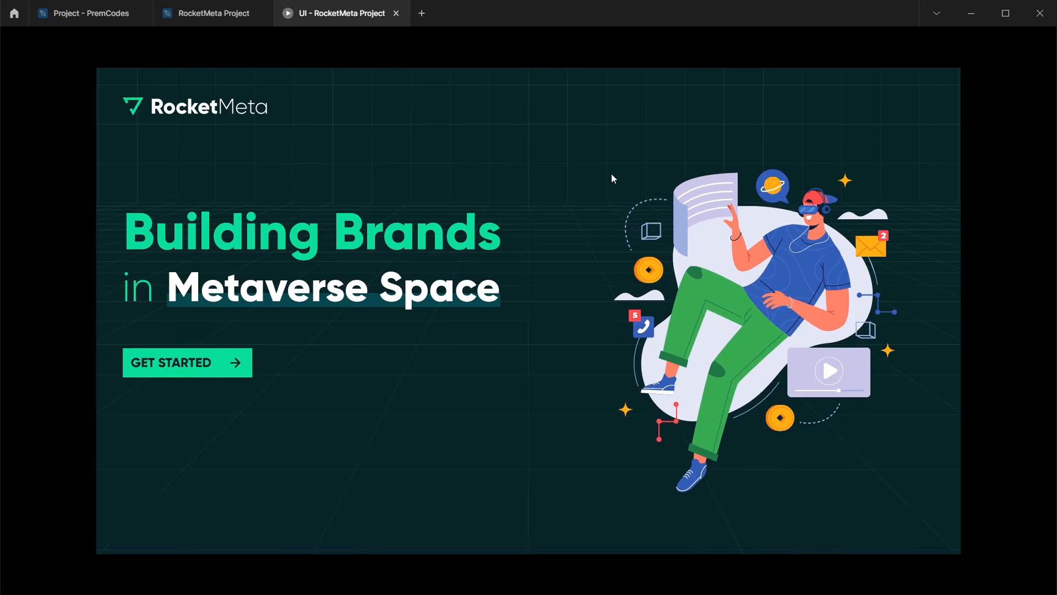
left_click(203, 16)
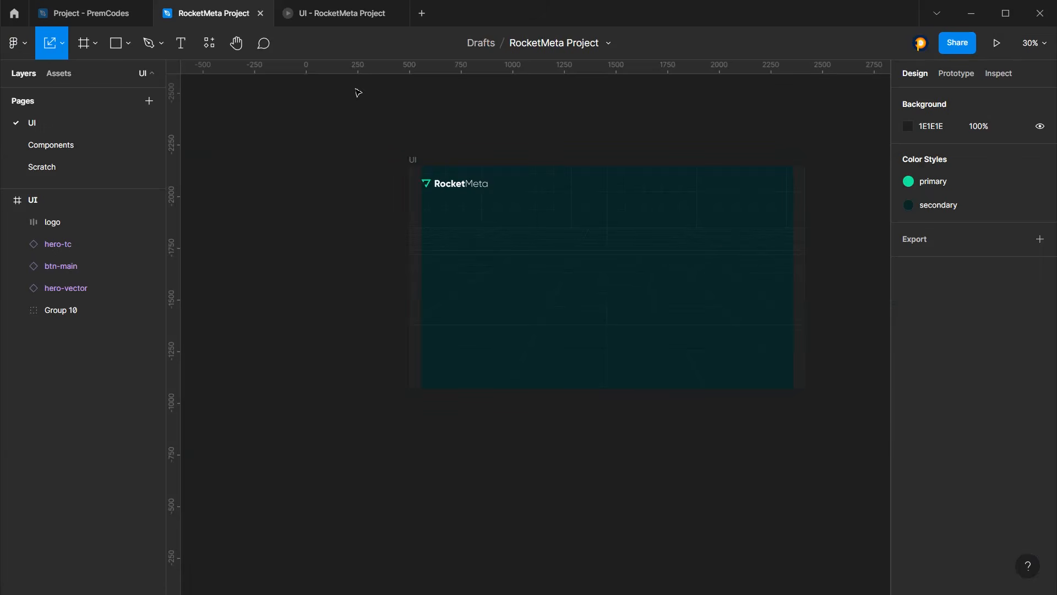
Delete the hero-vector instance from the UI frame and scale the hero-vector component set on the Components page to about 810 × 2511
left_click(81, 291)
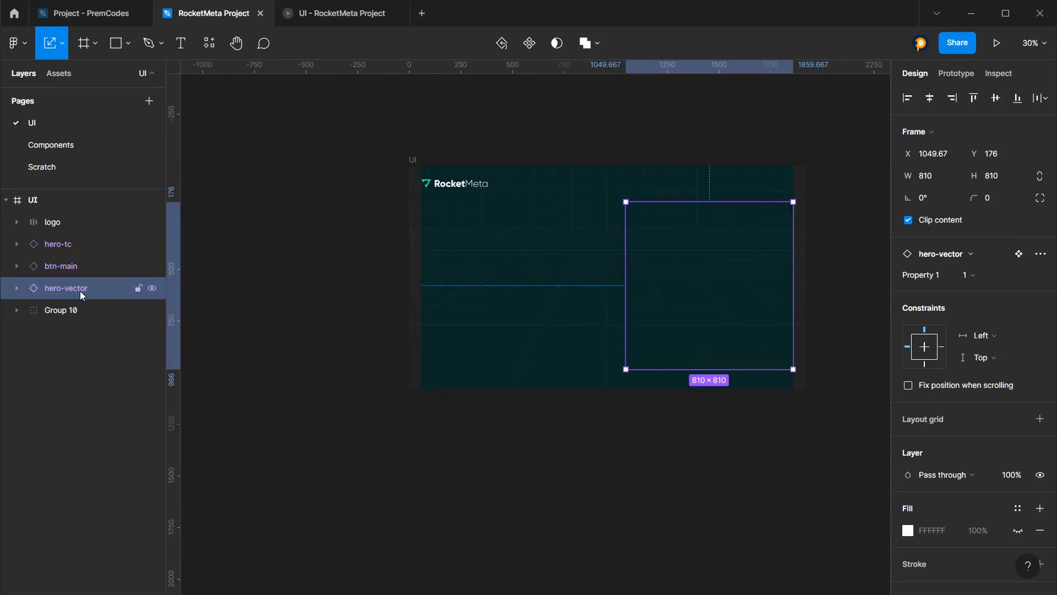
key("Delete")
left_click(46, 145)
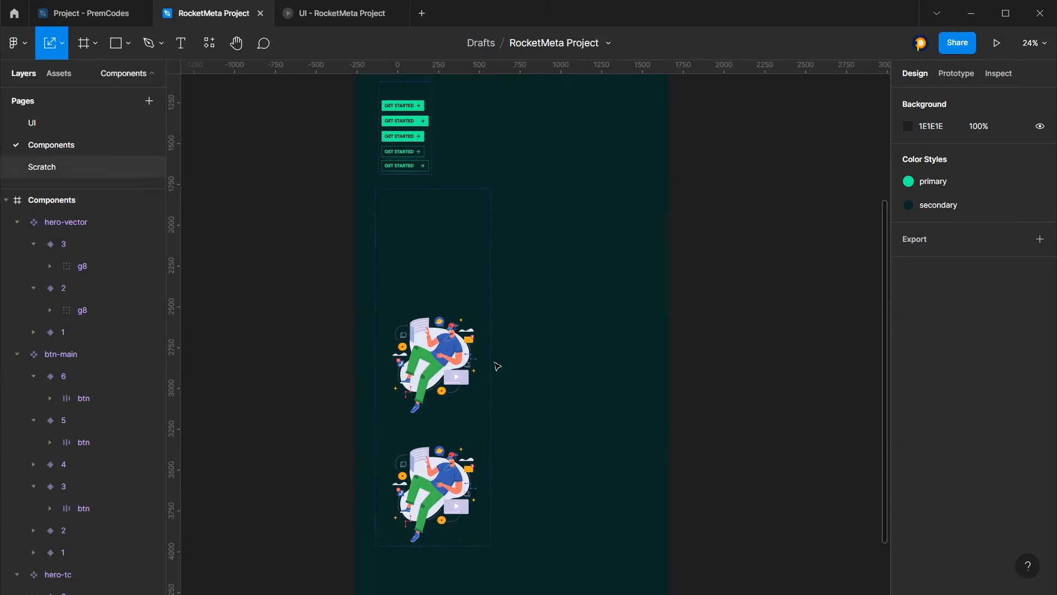
left_click(486, 366)
scroll(515, 356, "down", 4)
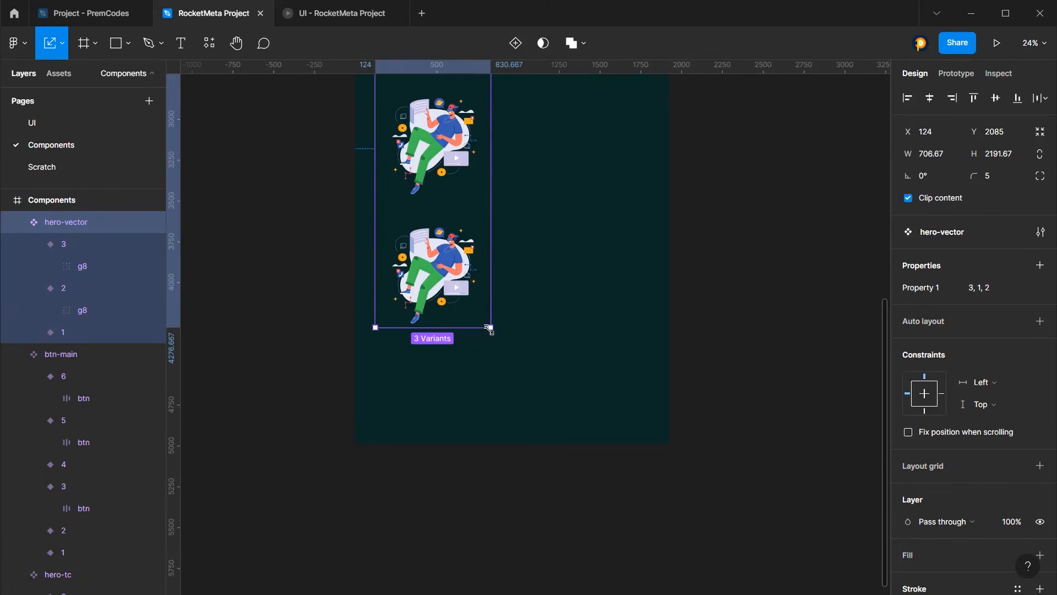
left_click_drag(489, 329, 507, 380)
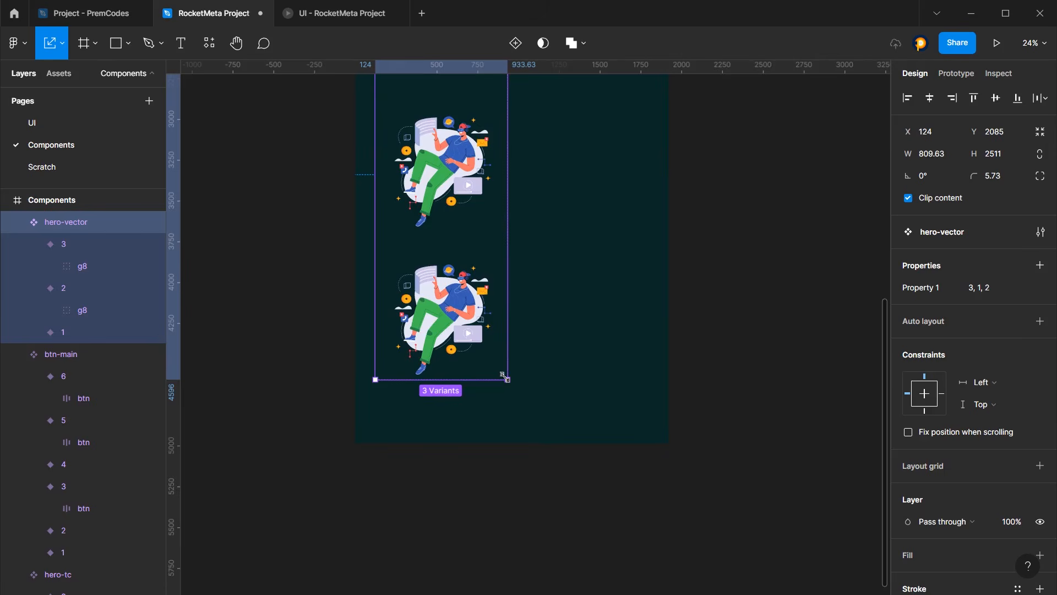
Insert a new hero-vector instance from the local components into the UI frame at X 1083, Y 199
left_click(51, 117)
left_click(61, 74)
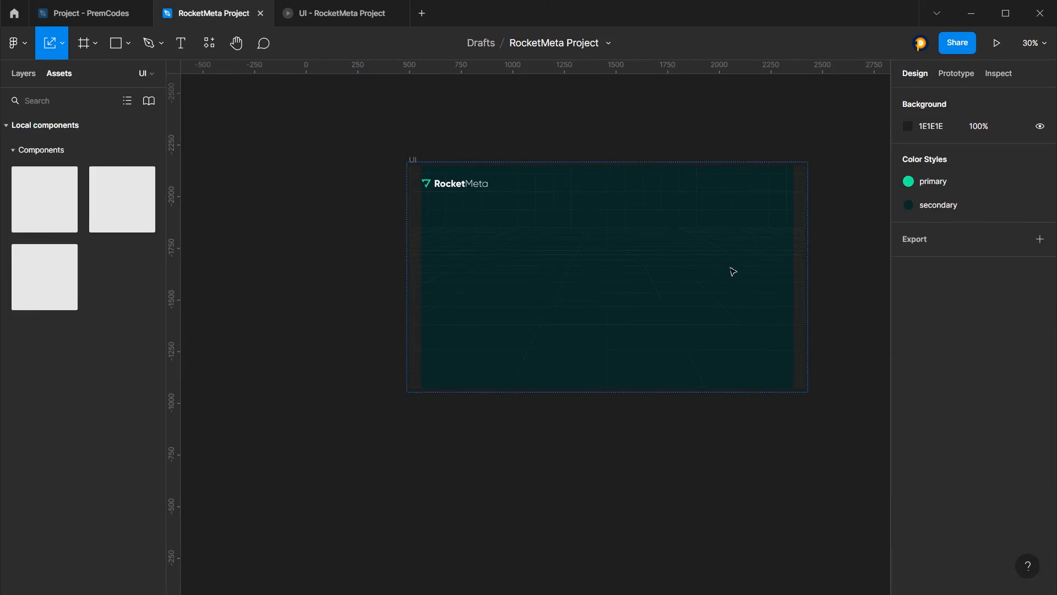
left_click(753, 307)
left_click_drag(771, 285, 760, 319)
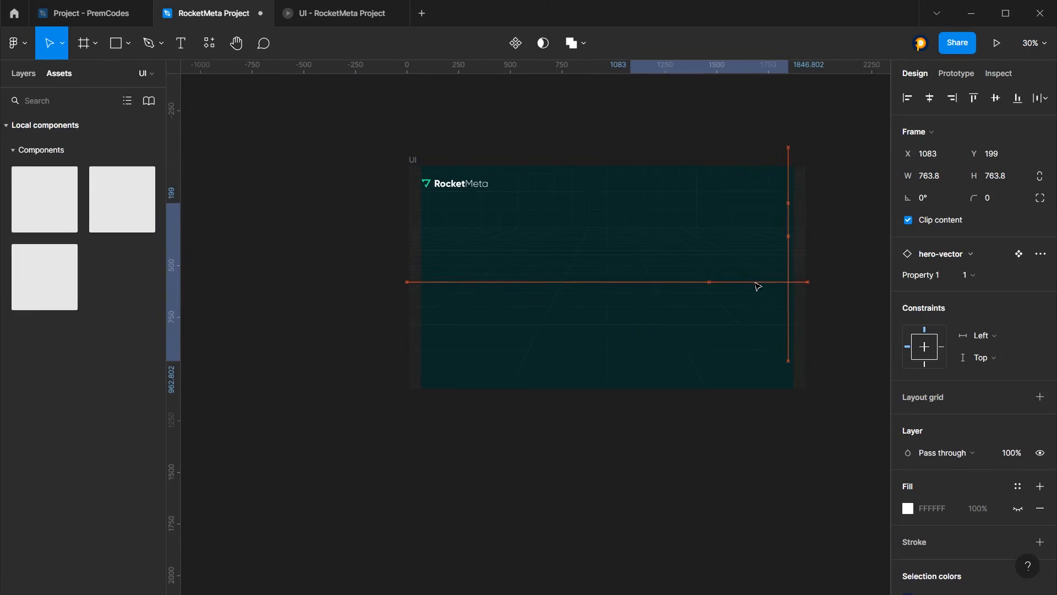
Check the new, larger hero-vector instance in the UI prototype and return to the design file
key("shift+2")
left_click(346, 13)
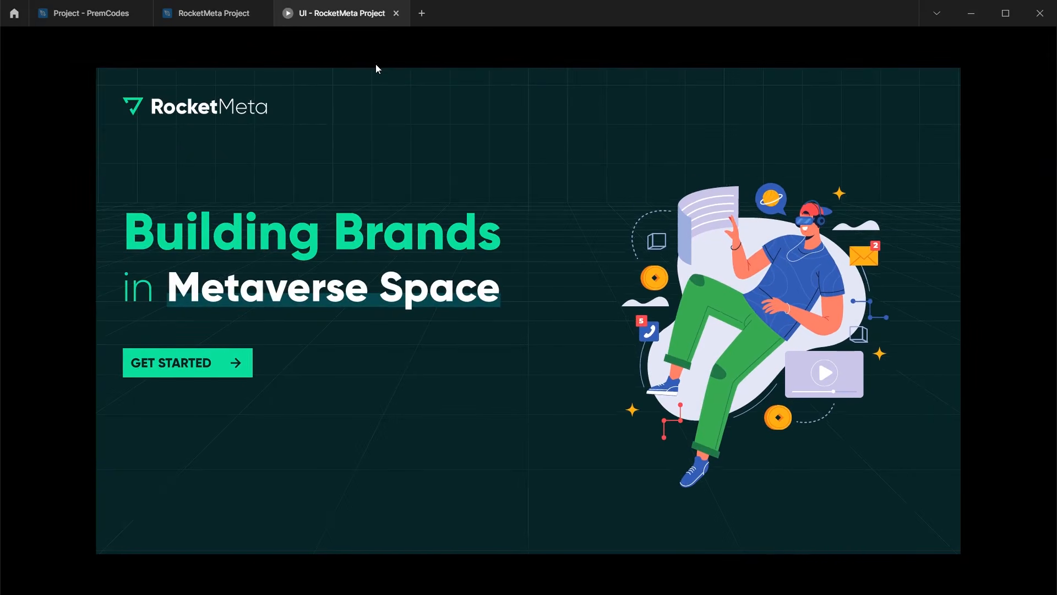
left_click(200, 16)
Nudge the hero-vector instance right to X 1107 and align its vertical center, placing it at Y 175
left_click(24, 73)
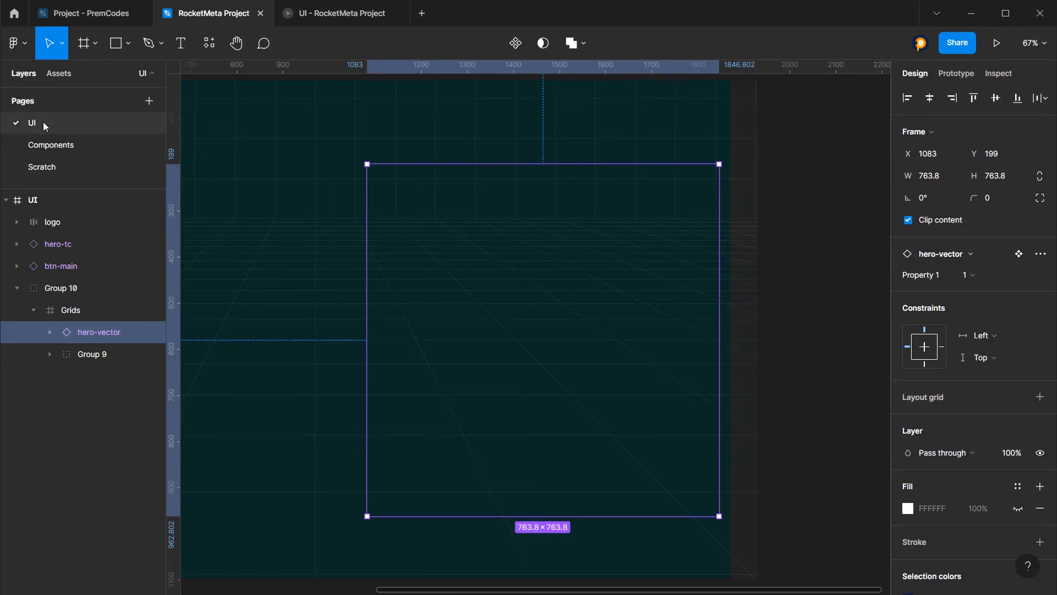
scroll(791, 236, "up", 5)
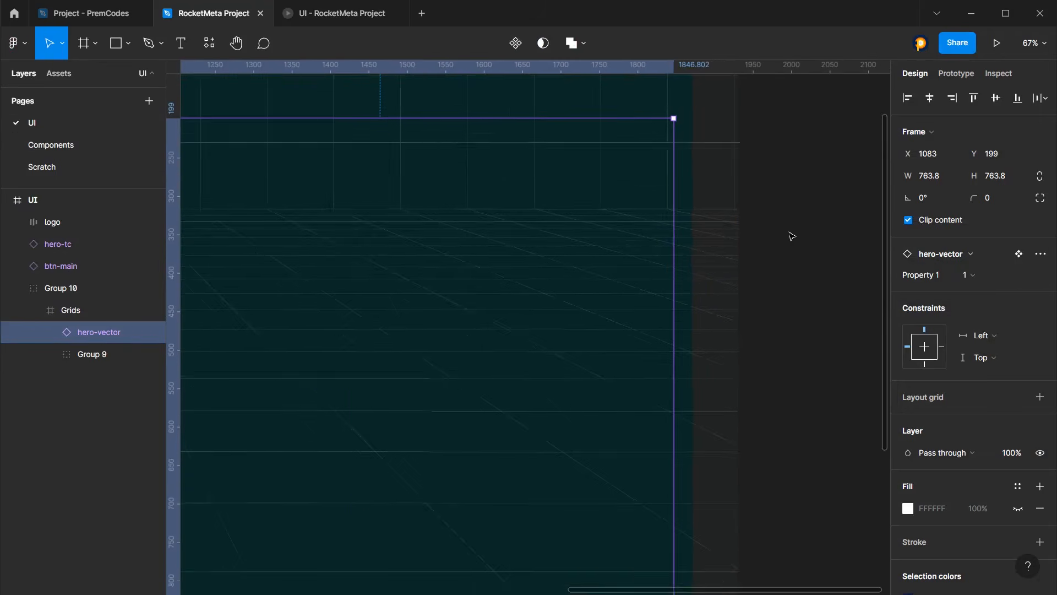
key("shift+Right")
key("shift+Right")
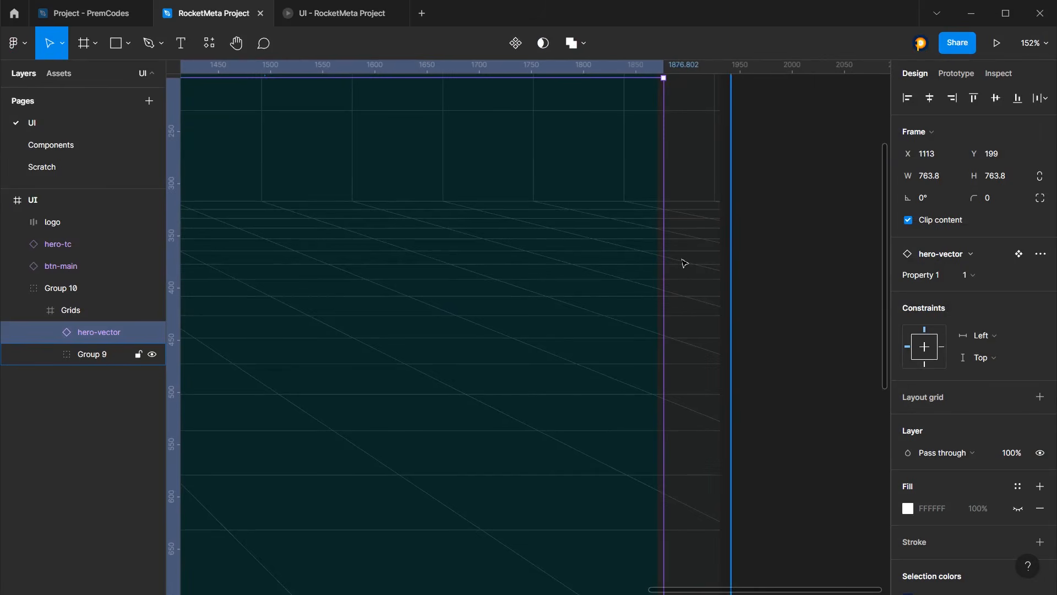
key("shift+Left")
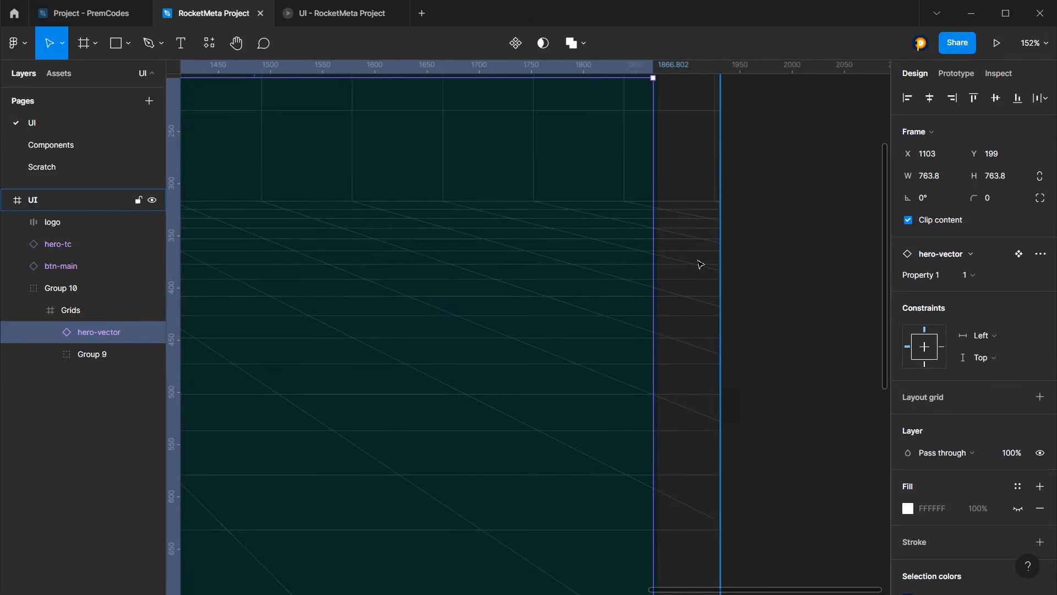
key("Right")
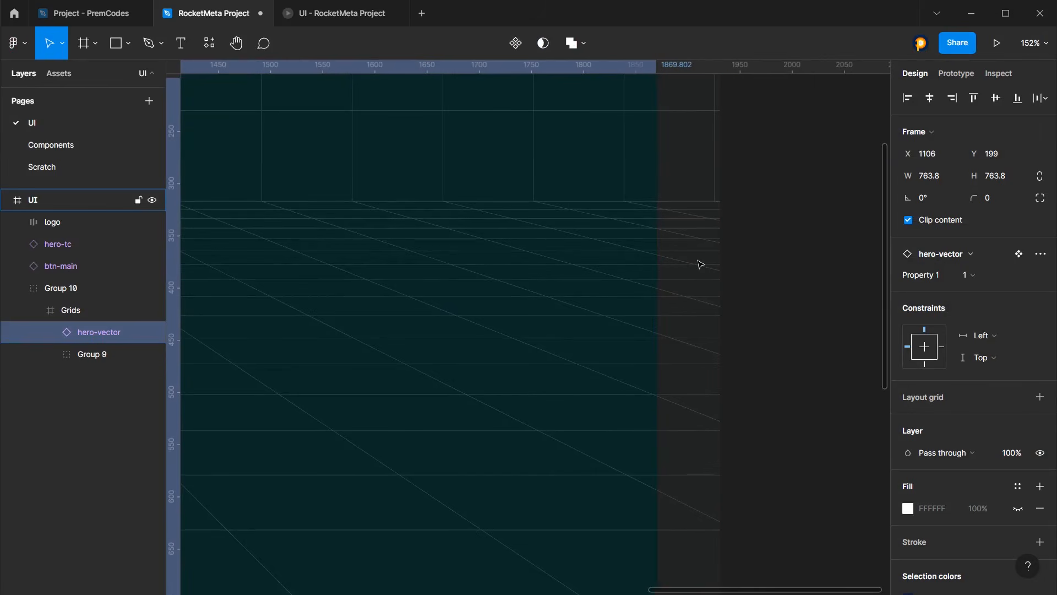
scroll(699, 265, "down", 10)
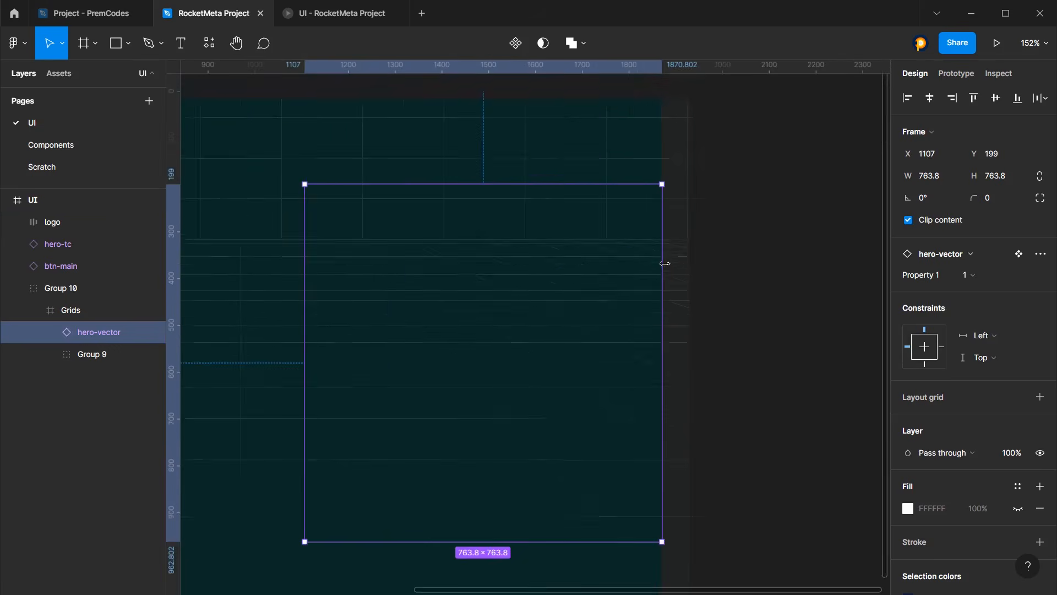
left_click(995, 98)
Preview the repositioned hero illustration in the UI prototype, enlarge the preview to fill the window and return to the design file
left_click(322, 15)
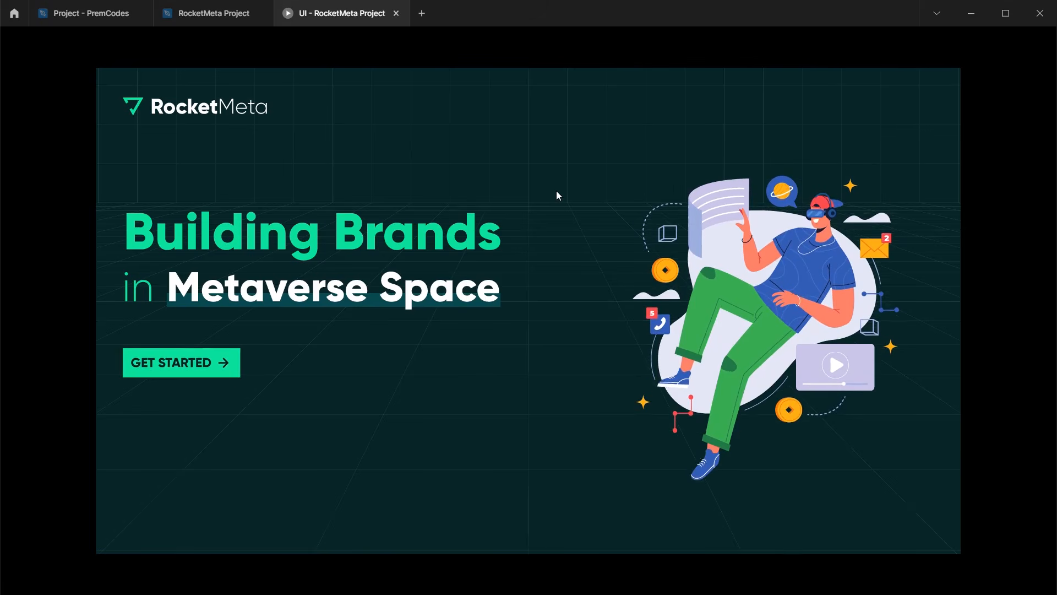
key("shift+0")
key("shift+1")
key("shift+2")
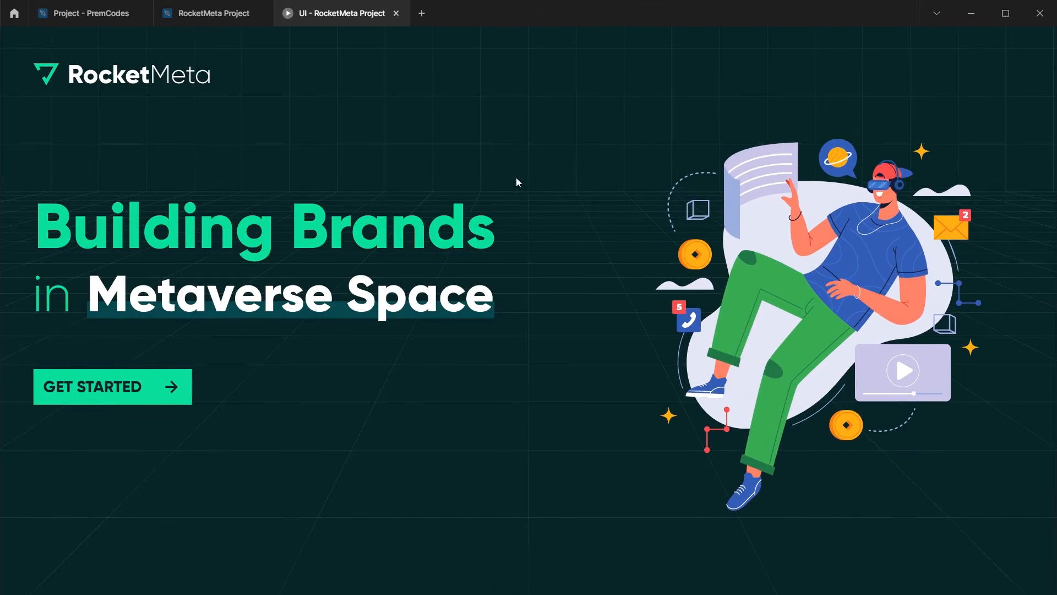
left_click(212, 14)
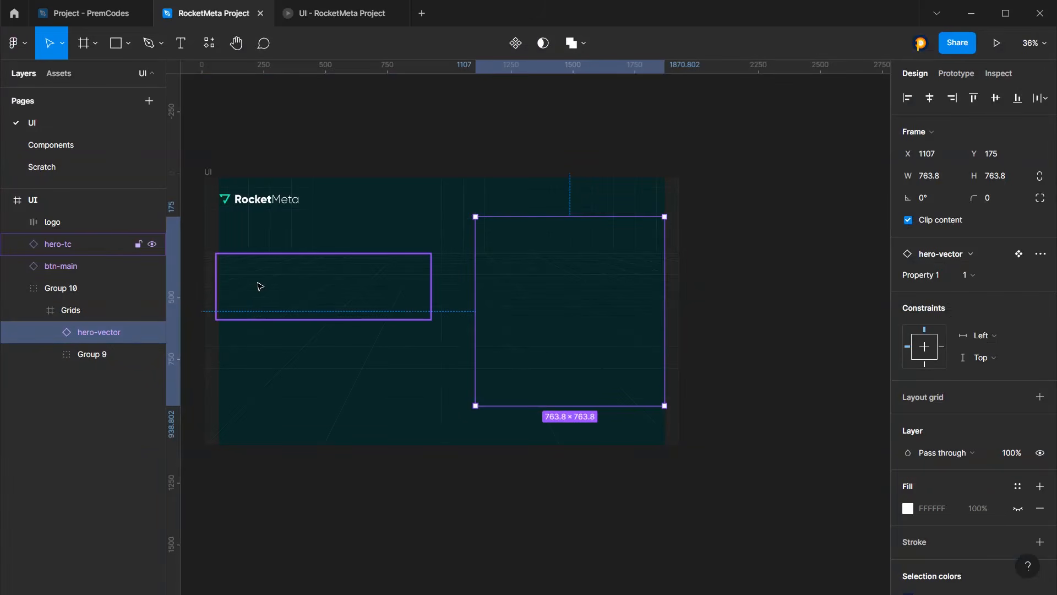
Set the vertical spacing between the hero-tc and btn-main instances to 100 and check it in the UI prototype
left_click(35, 269)
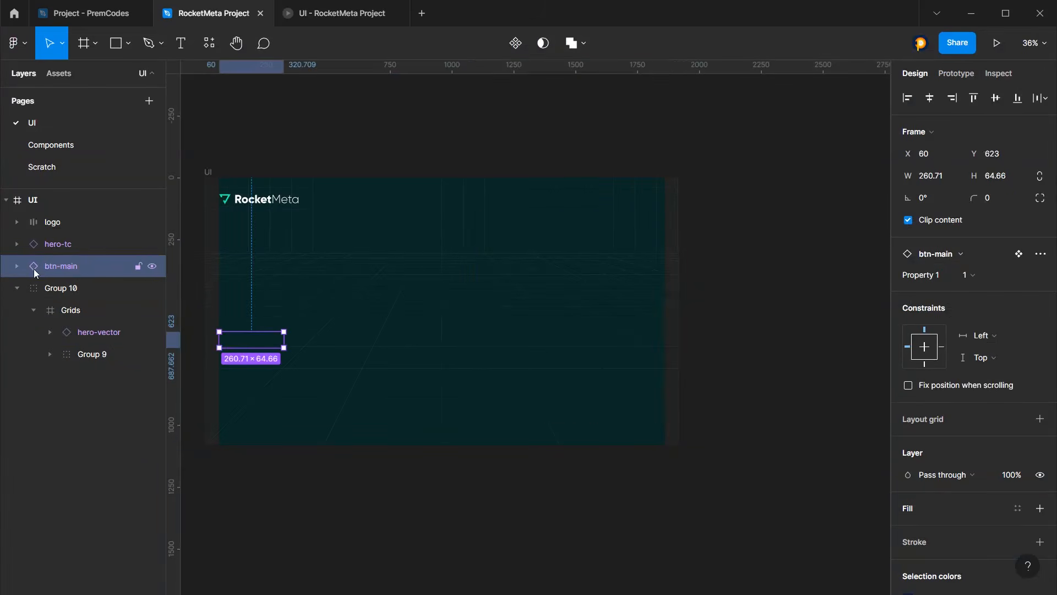
left_click(84, 249, "shift")
left_click_drag(912, 243, 952, 242)
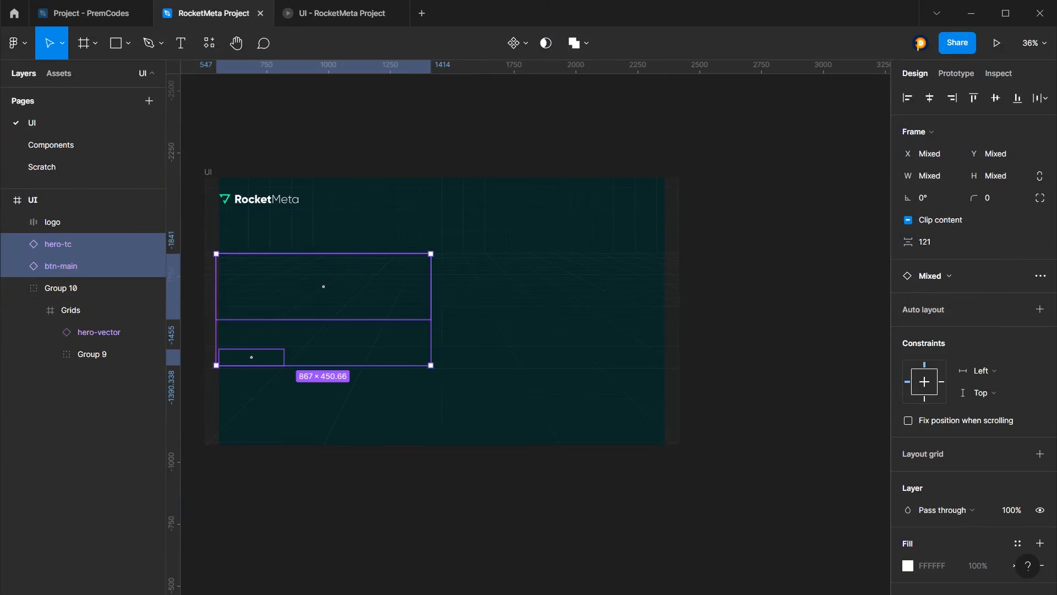
left_click(316, 16)
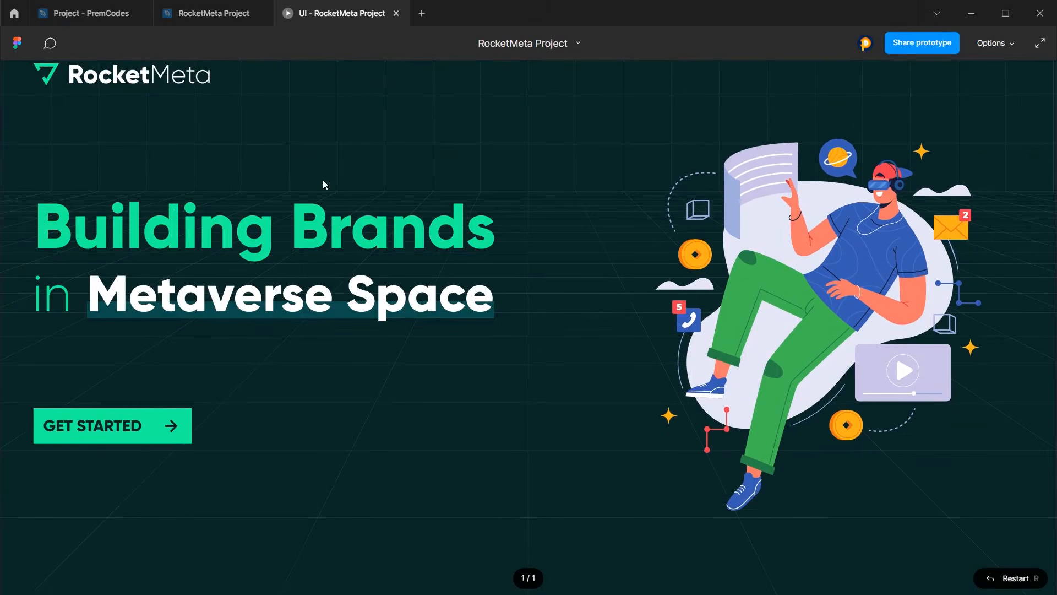
left_click(221, 17)
left_click(936, 243)
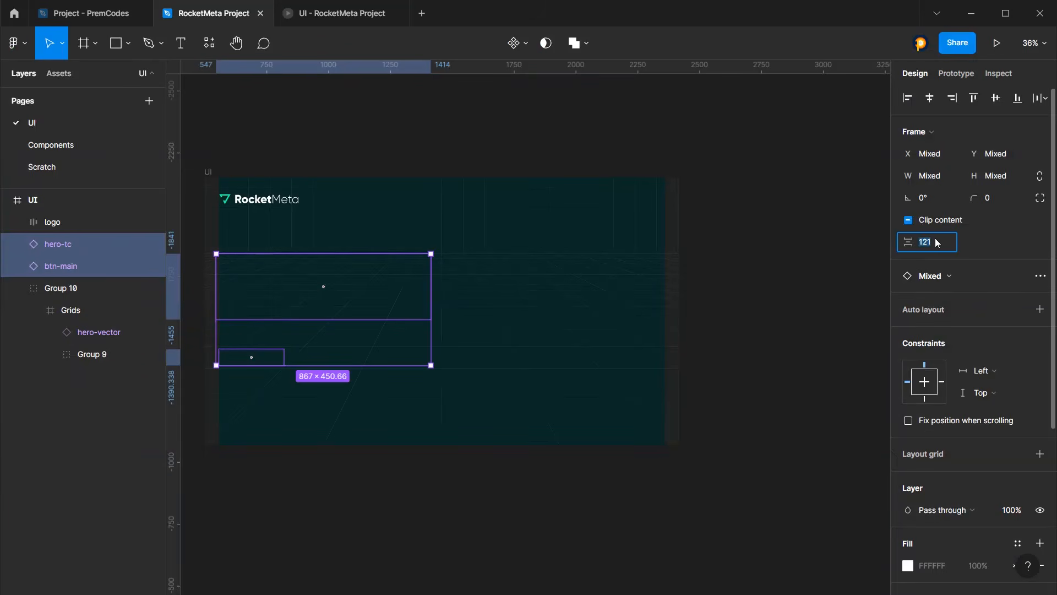
type("100")
key("Return")
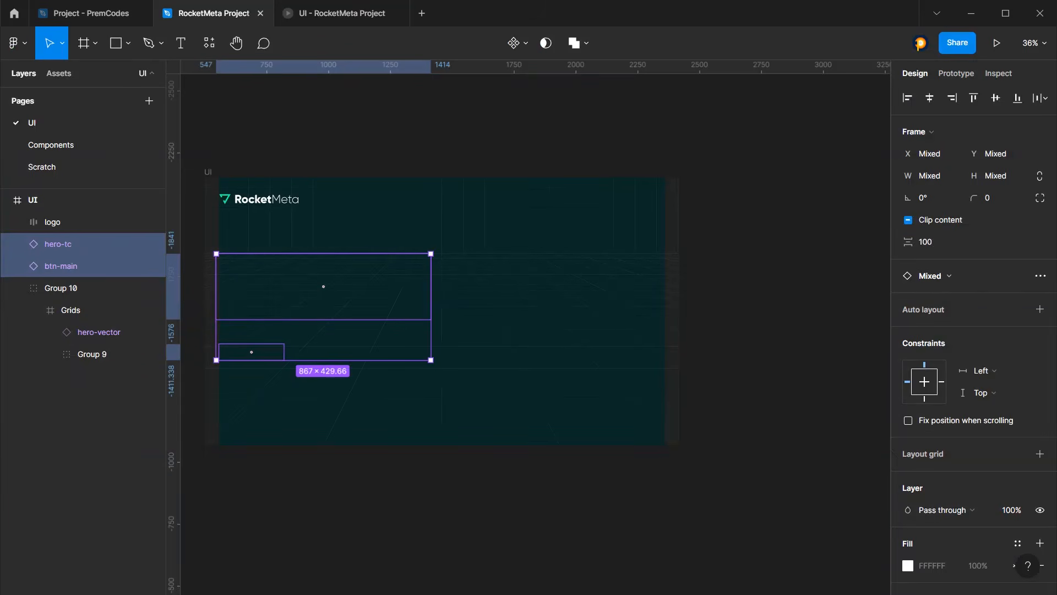
left_click(333, 14)
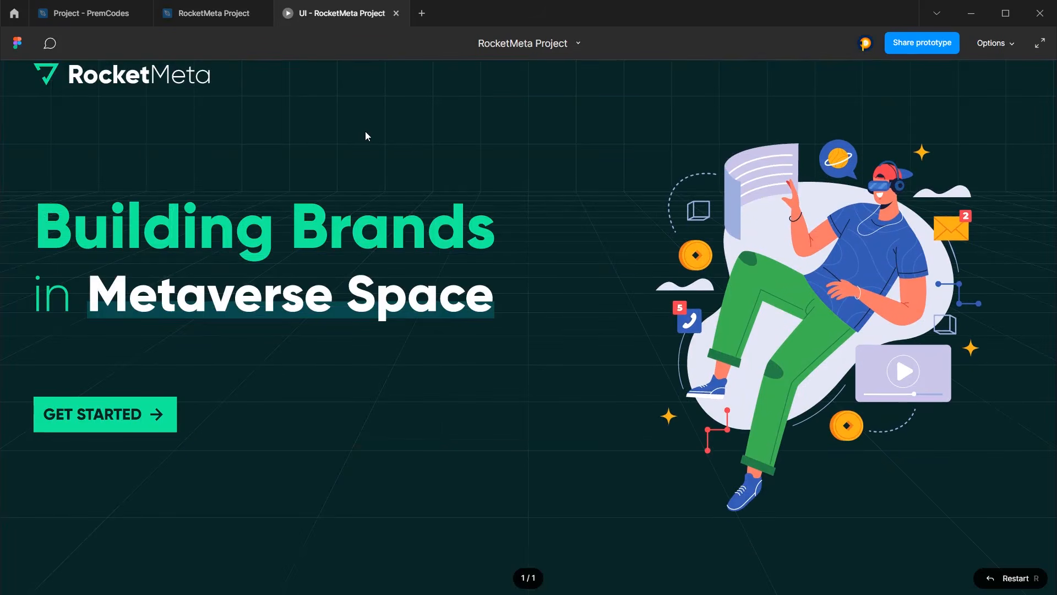
left_click(217, 13)
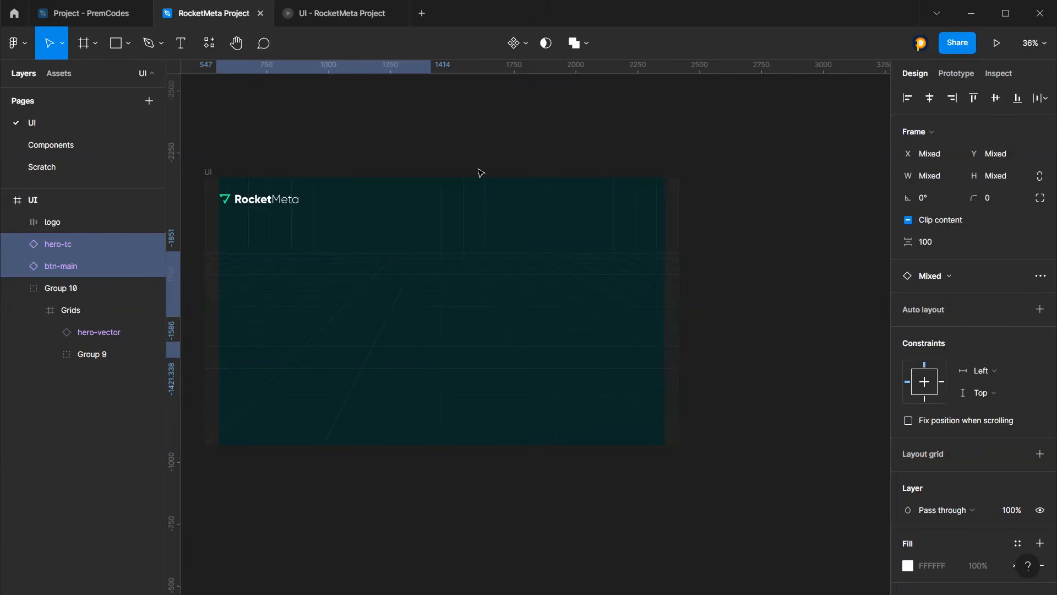
Move hero-tc and btn-main up together by 30 px and check the new position in the UI prototype
key("shift+Down")
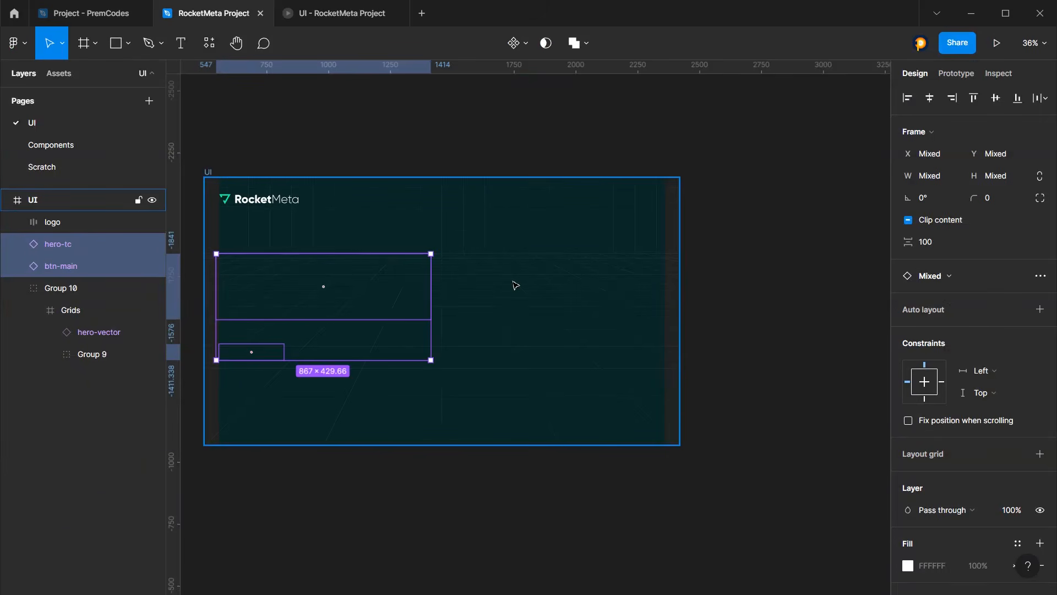
key("shift+Up")
key("shift+Up")
key("shift+Up")
left_click(339, 15)
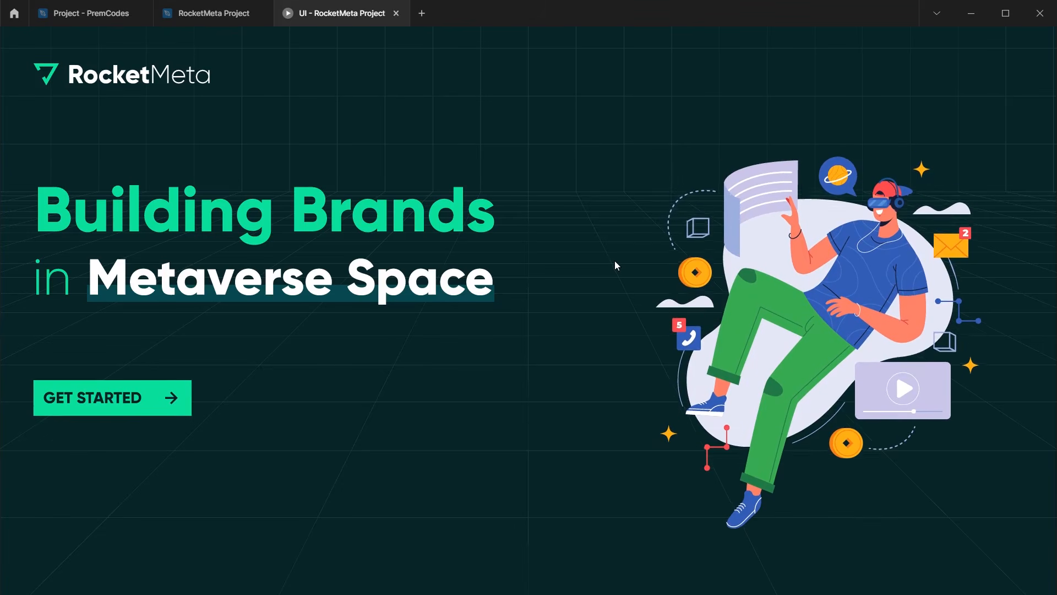
left_click(214, 13)
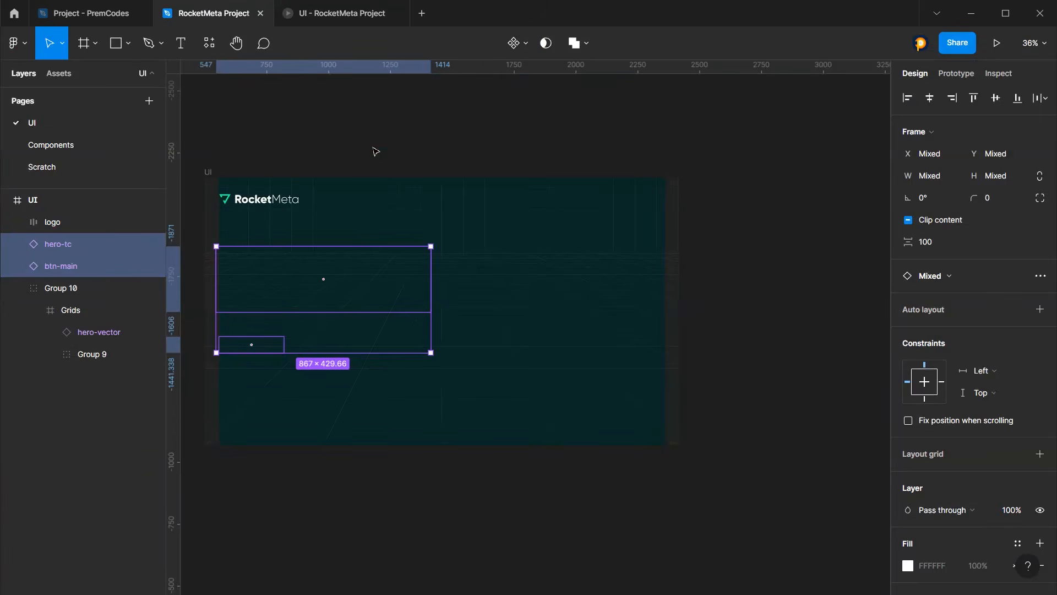
Draw a header frame about 158 px tall across the logo area of the UI frame and set its width to 1920
left_click(258, 199)
left_click(324, 170)
left_click(250, 200)
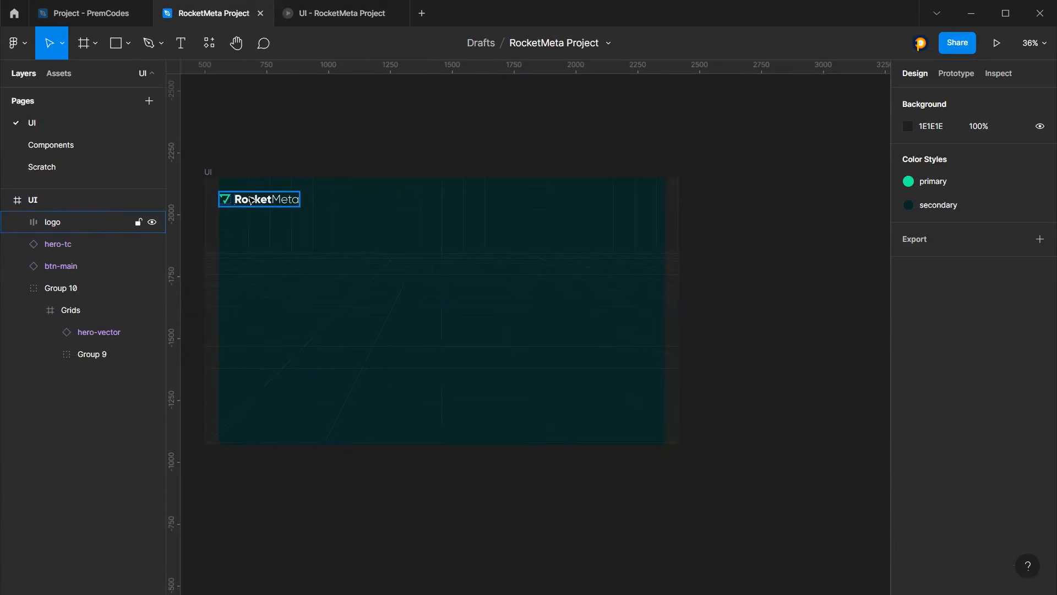
scroll(250, 200, "up", 3)
left_click(278, 205)
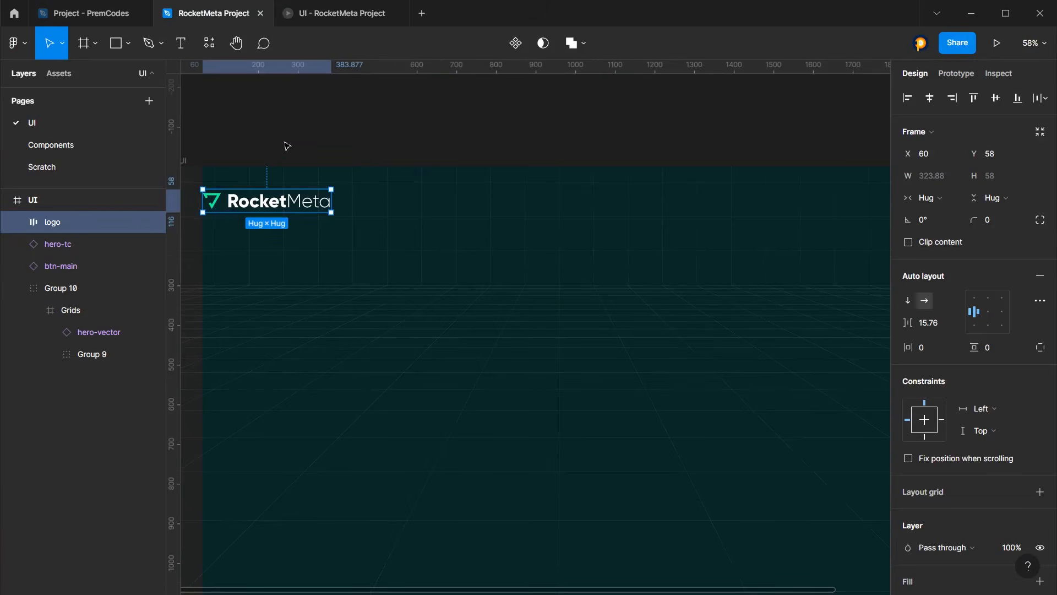
key("f")
scroll(478, 171, "down", 2)
scroll(395, 165, "up", 1)
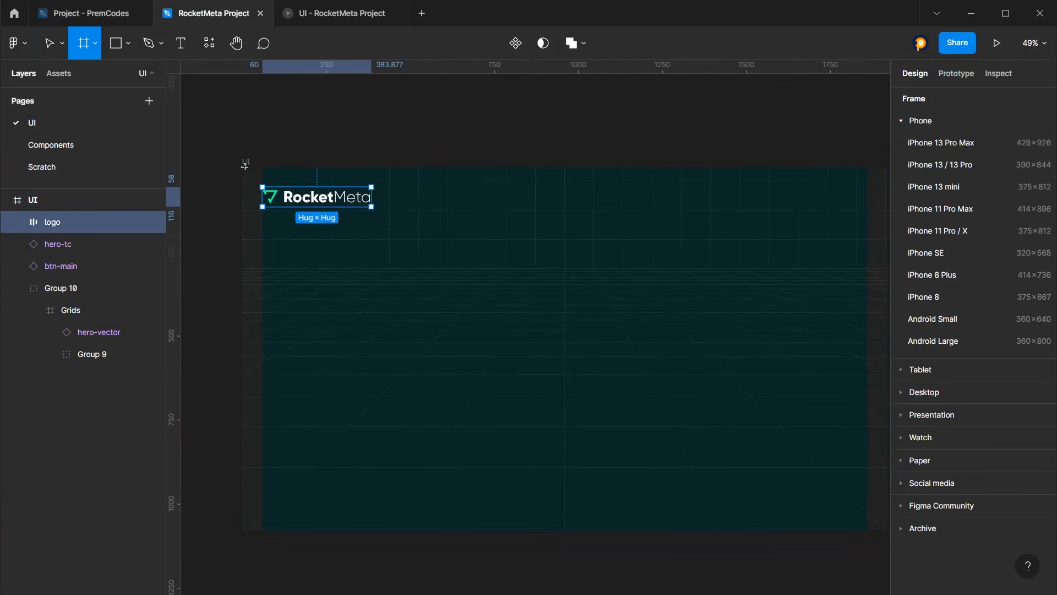
left_click_drag(245, 166, 807, 219)
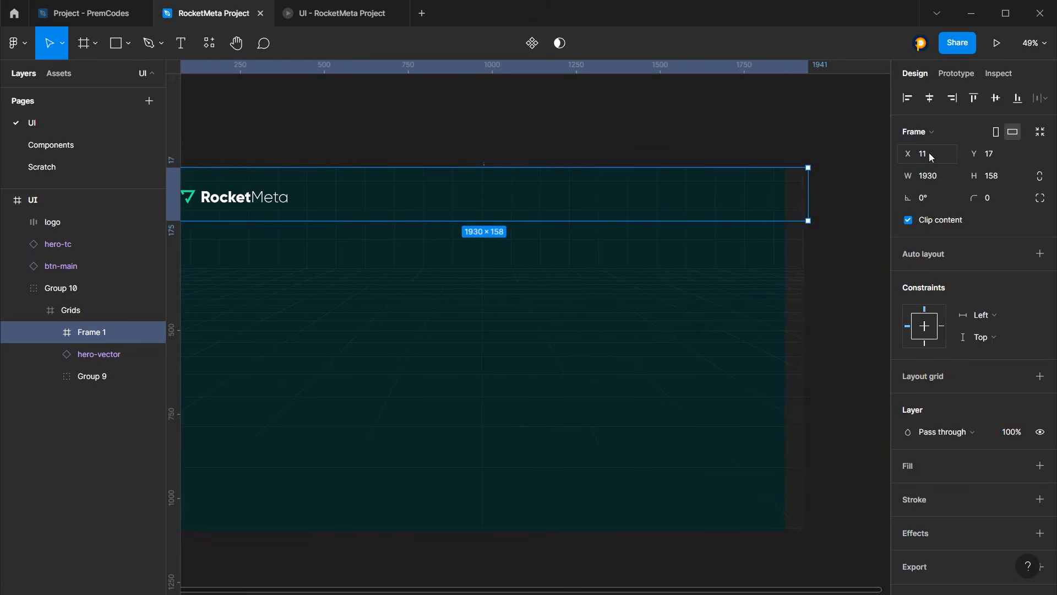
left_click(944, 178)
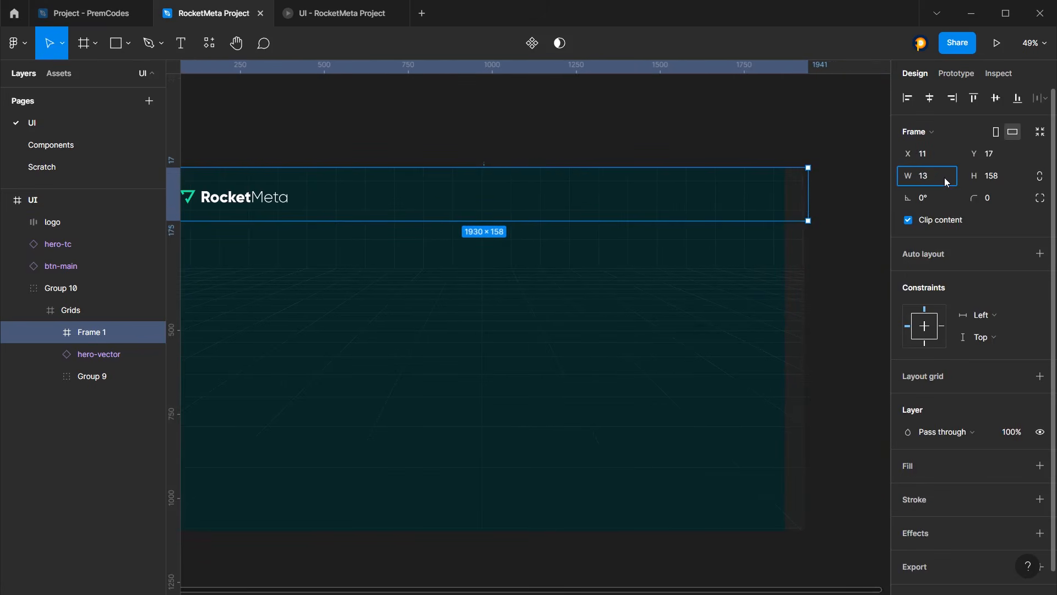
type("1920")
key("Return")
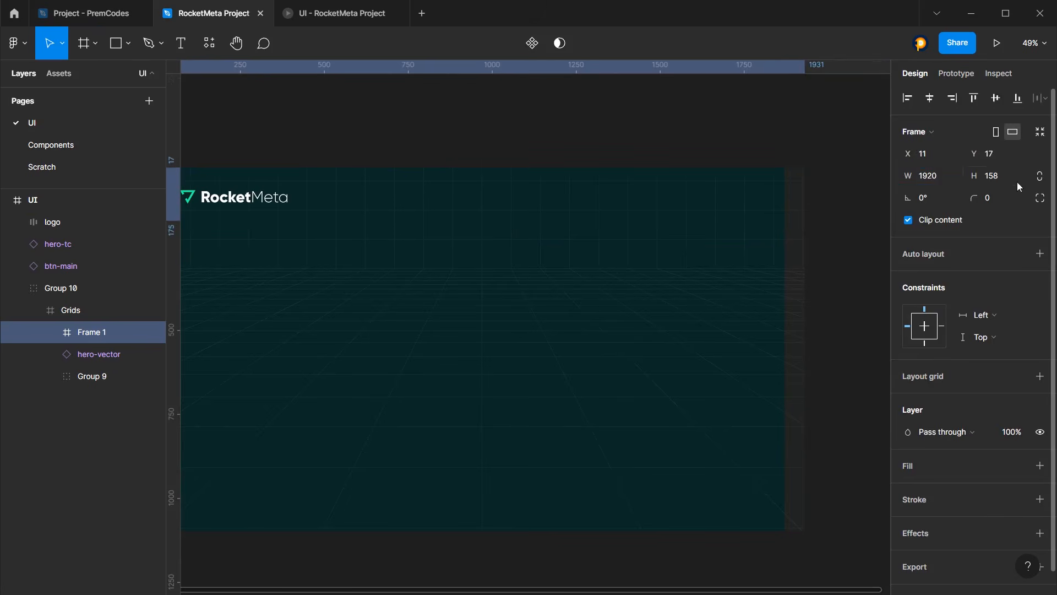
Add a white FFFFFF fill to the header frame and set the fill opacity to 10%
scroll(947, 330, "down", 1)
left_click(931, 449)
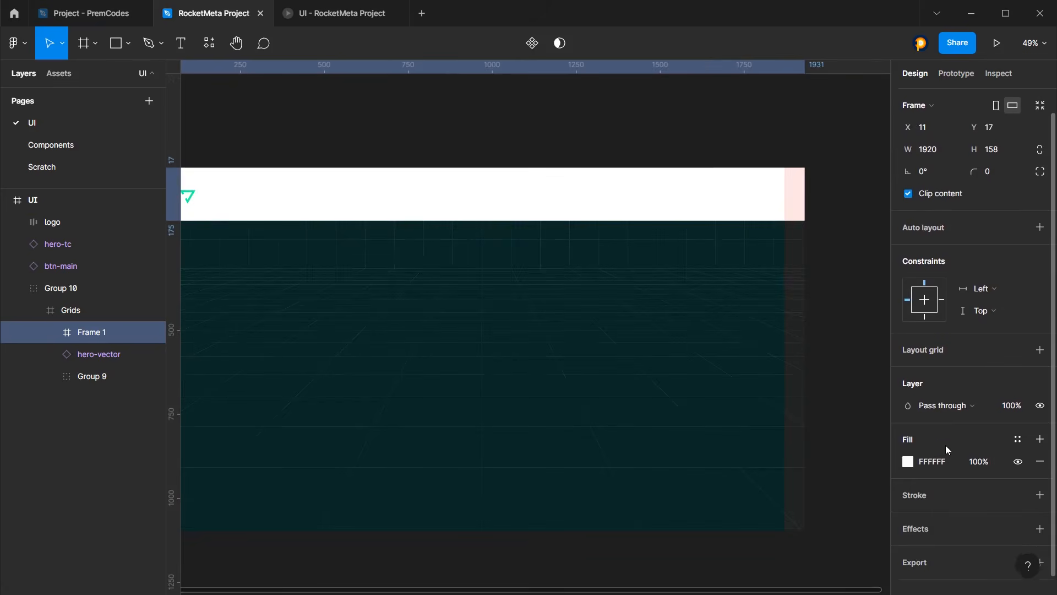
scroll(944, 449, "down", 1)
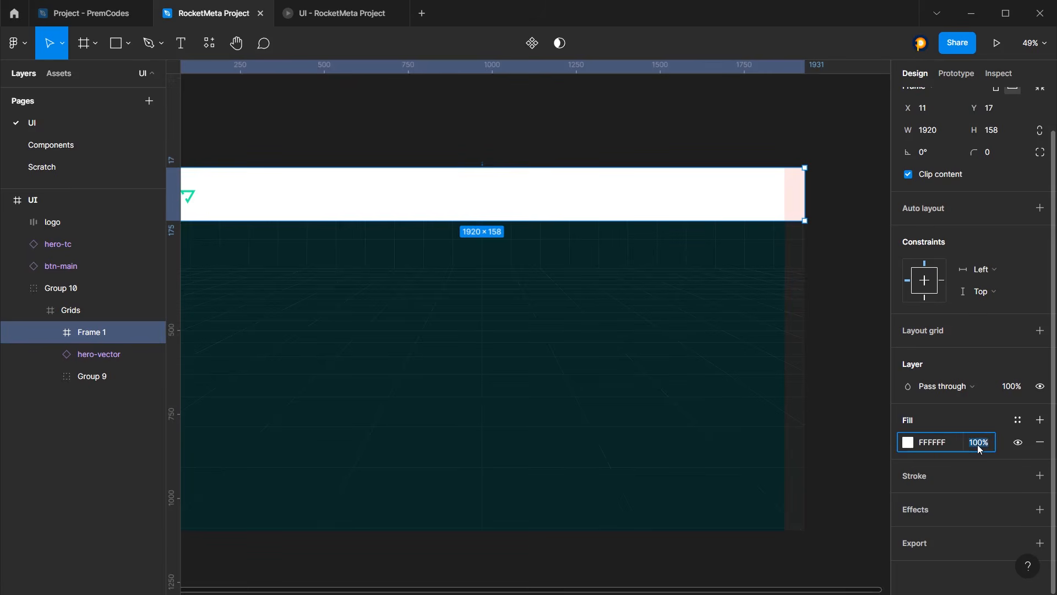
type("10")
key("Return")
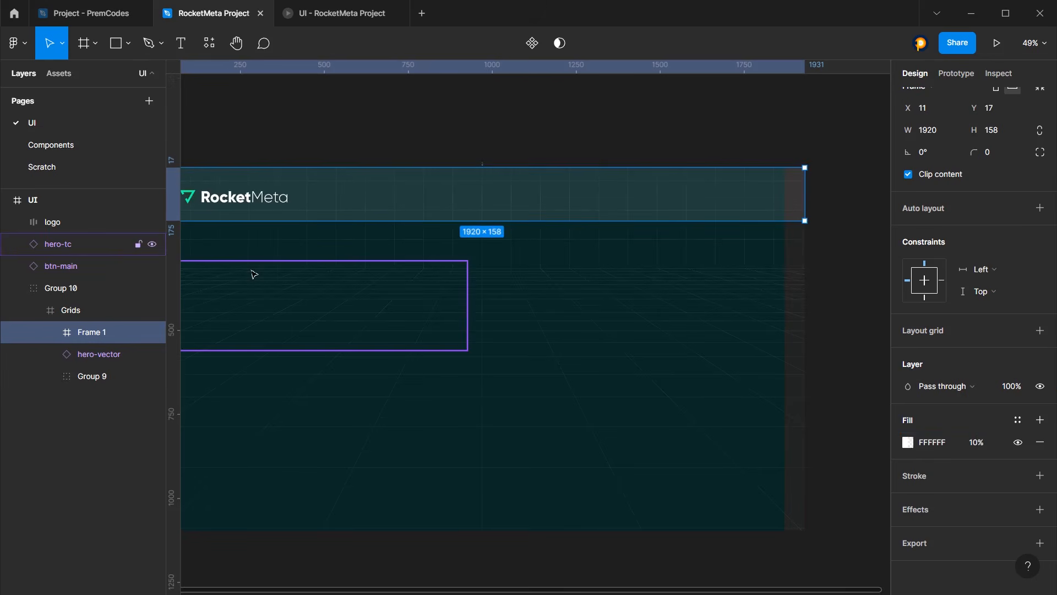
scroll(807, 208, "down", 1)
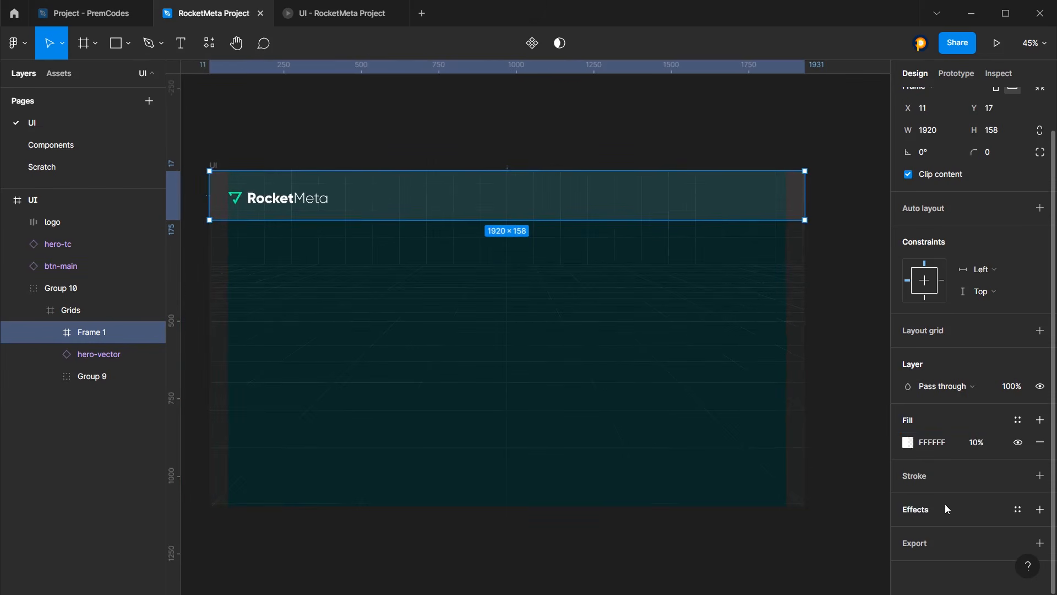
Move the hero-vector layer out of Group 10 to the UI frame's own level and collapse the group
left_click(95, 354)
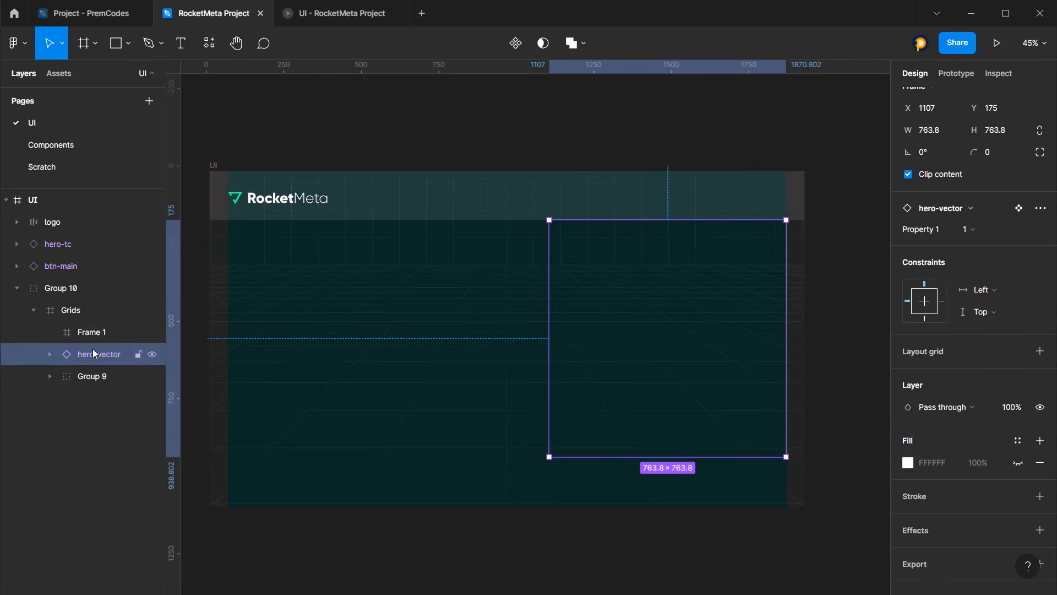
left_click_drag(94, 354, 78, 279)
left_click(18, 311)
Rename Group 10 as Grids and lock it
left_click(65, 312)
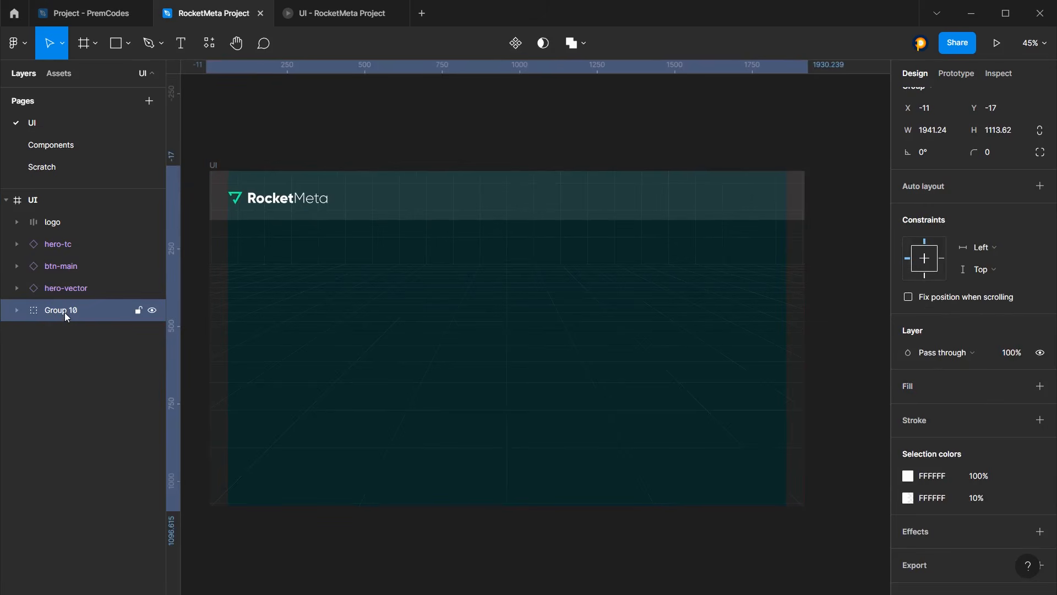
double_click(64, 312)
type("Grids")
key("Return")
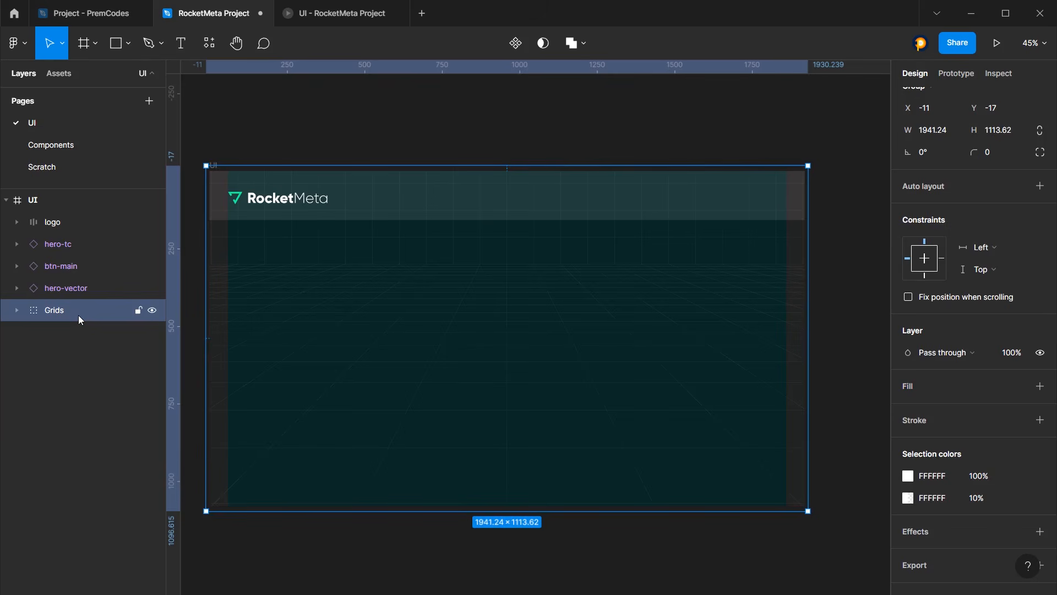
left_click(138, 308)
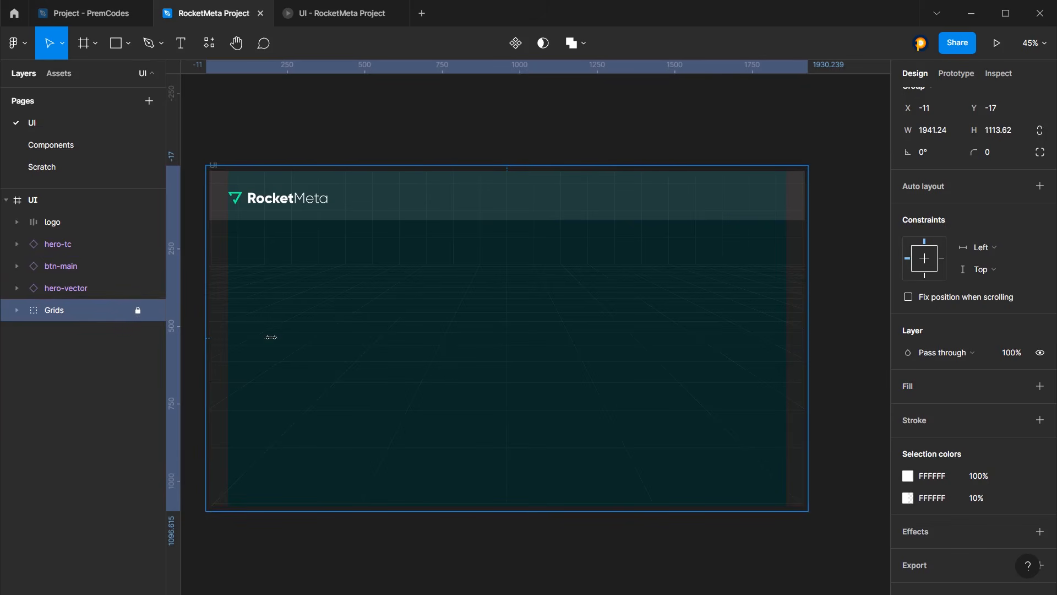
left_click(690, 204)
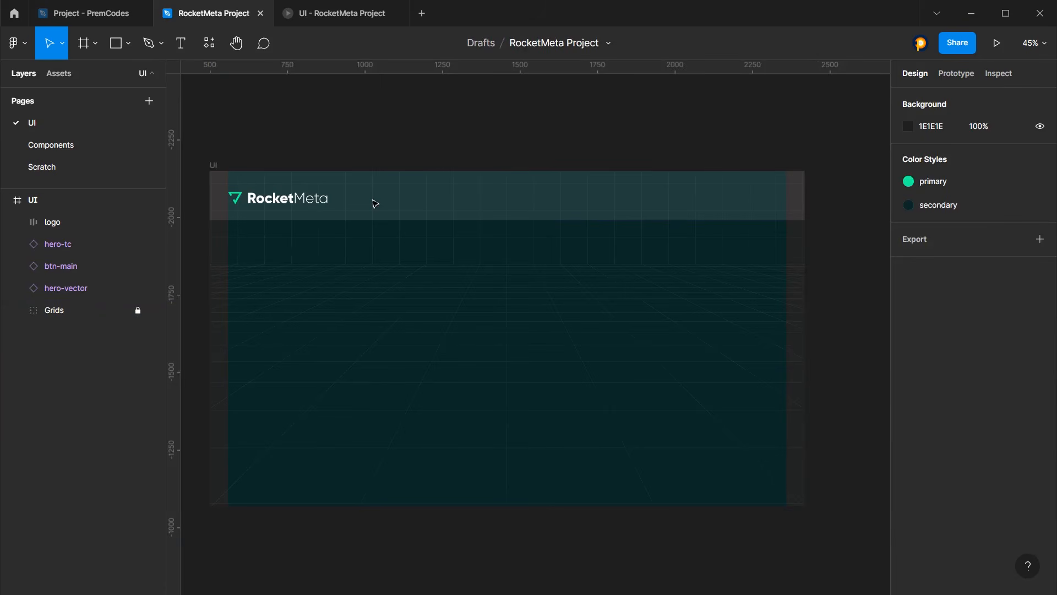
Move Frame 1 out of the locked Grids group to directly above it in the UI frame and collapse the group
left_click(62, 312)
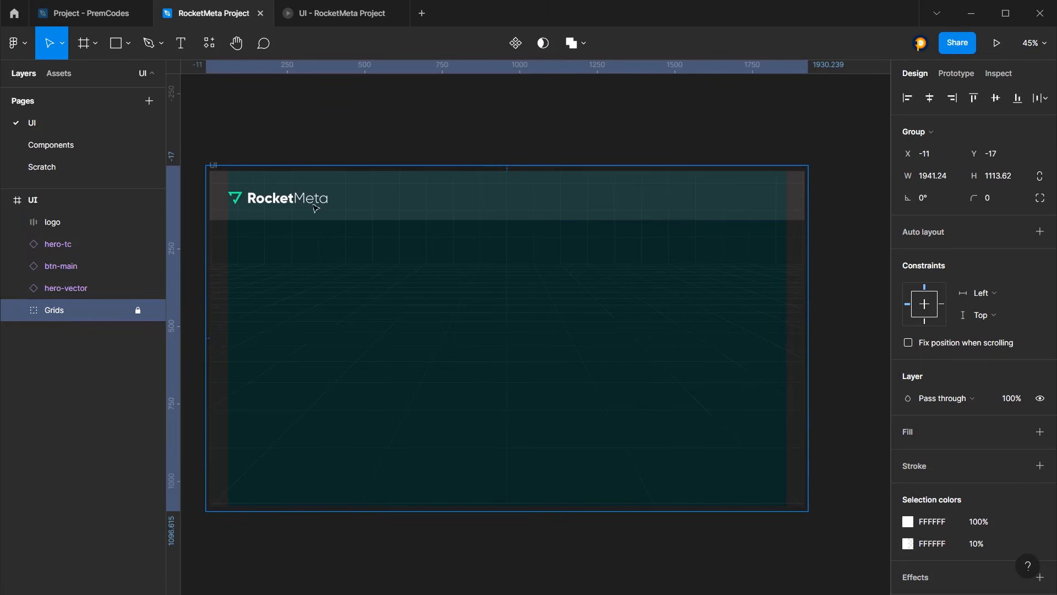
left_click(16, 312)
left_click(83, 352)
left_click_drag(82, 352, 14, 322)
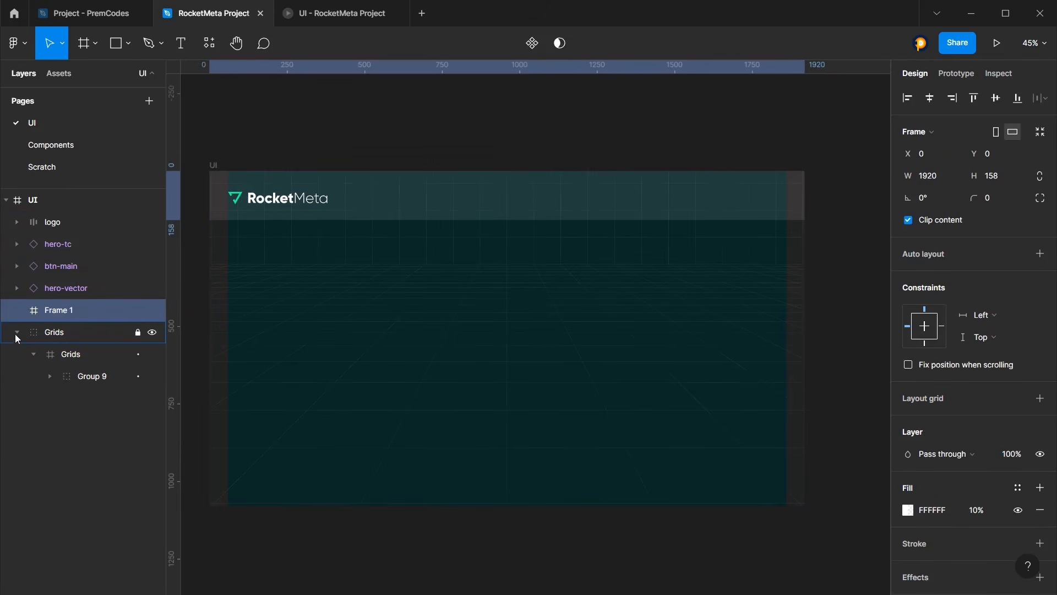
left_click(16, 333)
Add an effect to Frame 1 and change its type to Background blur
left_click(85, 306)
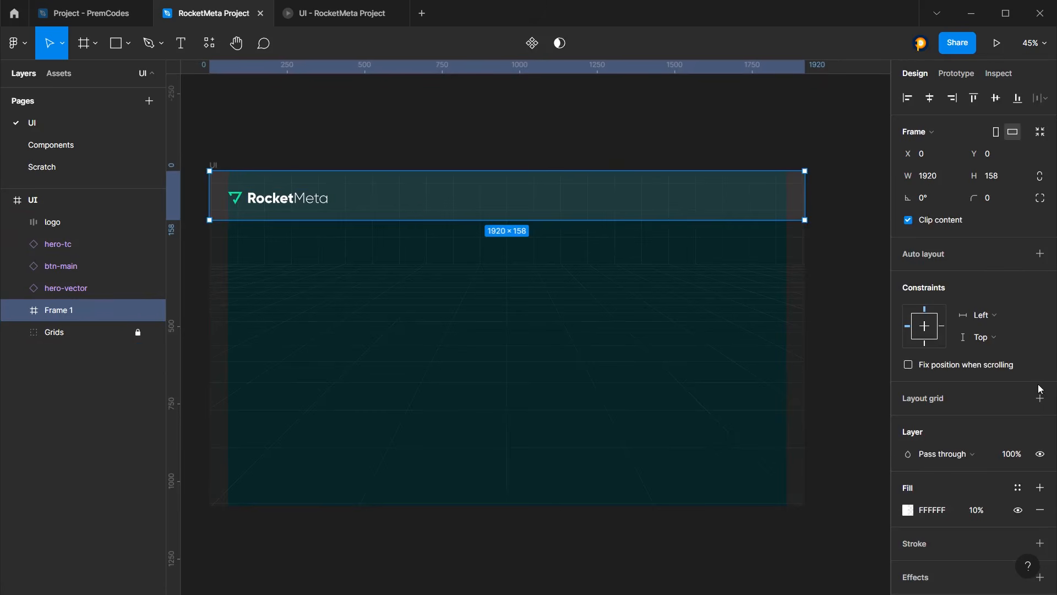
scroll(1040, 389, "down", 2)
left_click(1039, 509)
left_click(960, 532)
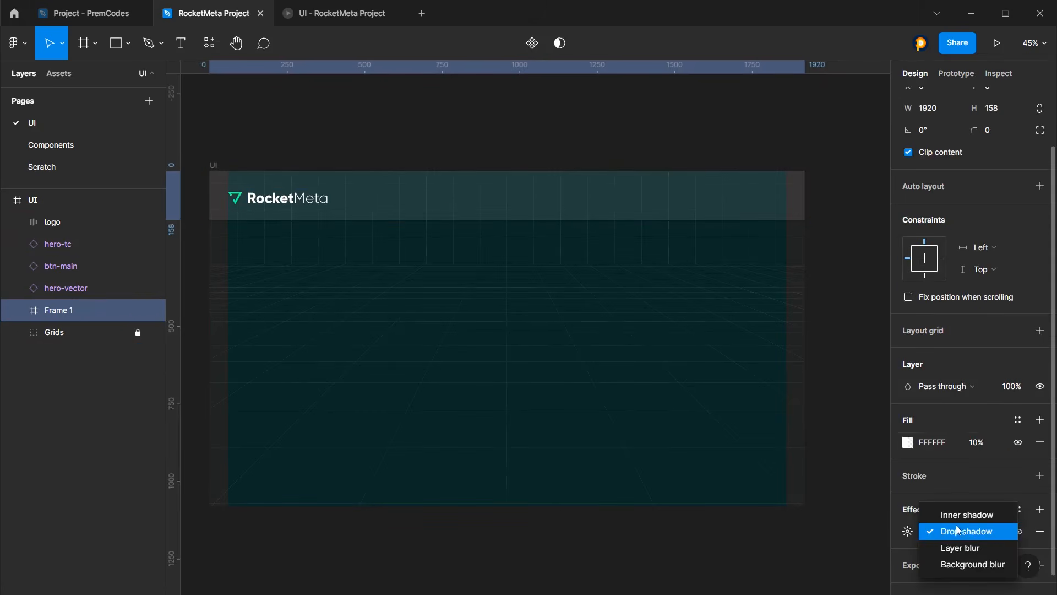
left_click(972, 562)
scroll(777, 193, "up", 5)
scroll(776, 194, "up", 4)
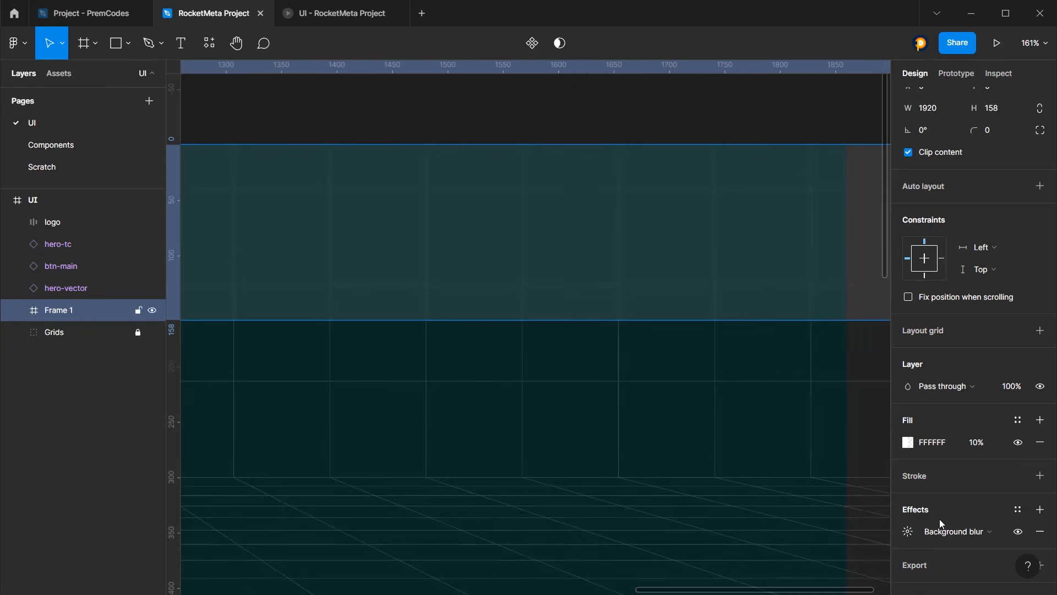
Try background blur amounts of 100 and 20 on the header frame
left_click(907, 531)
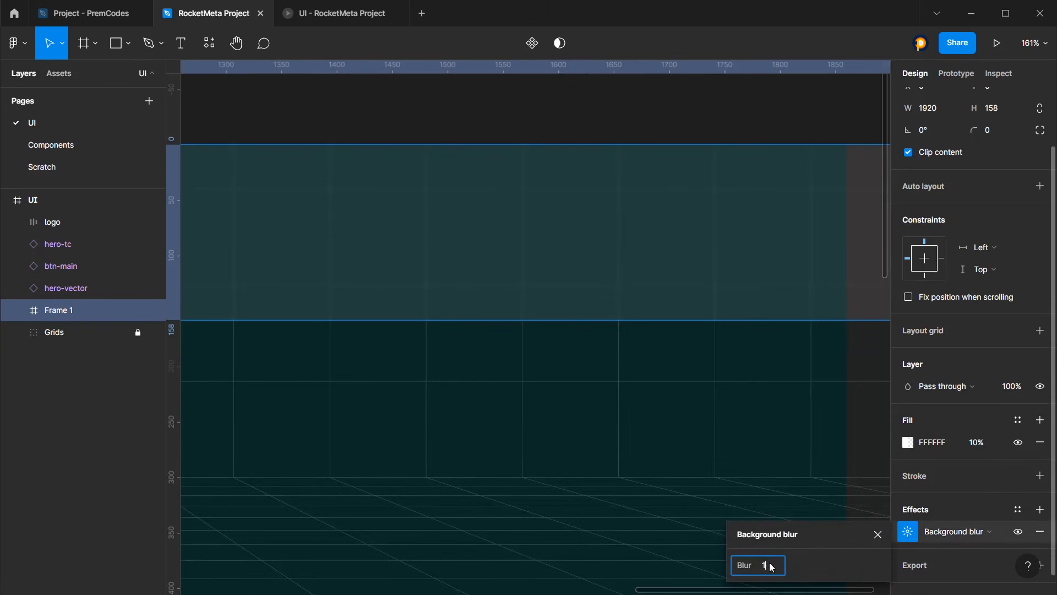
key("Return")
scroll(760, 420, "down", 10)
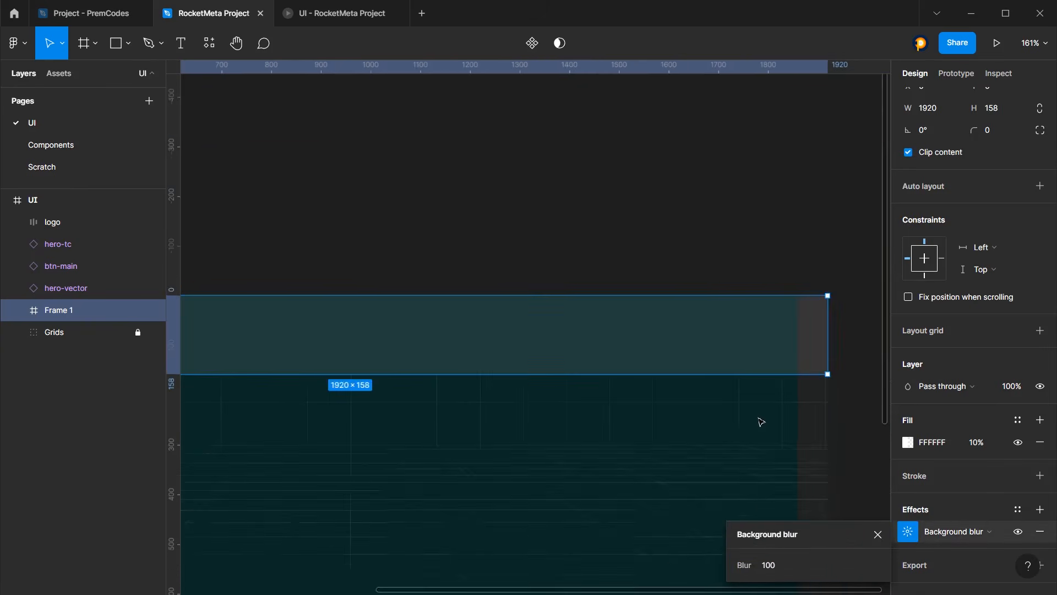
left_click(771, 565)
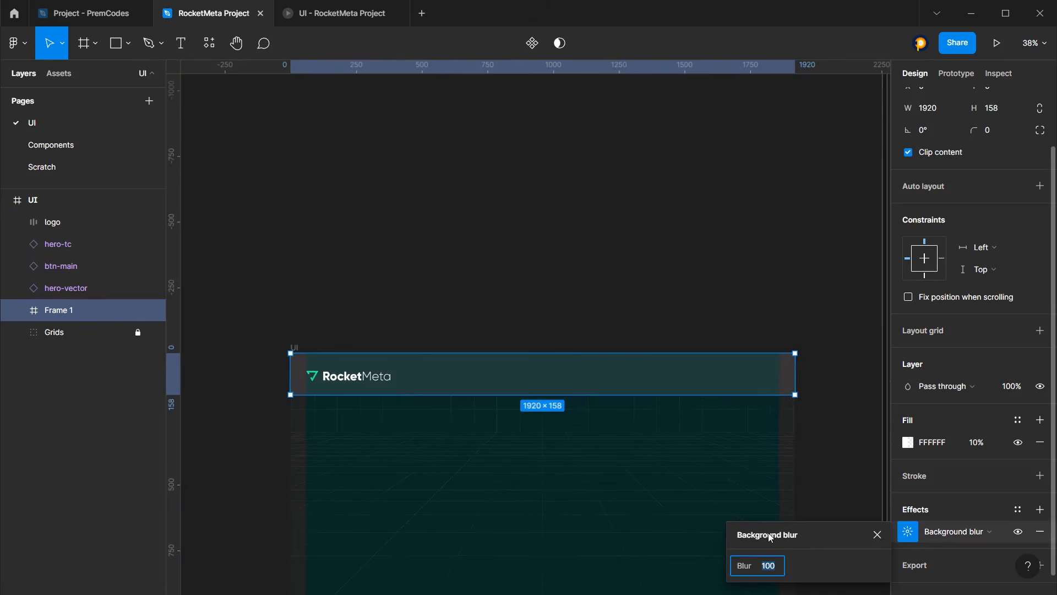
key("Return")
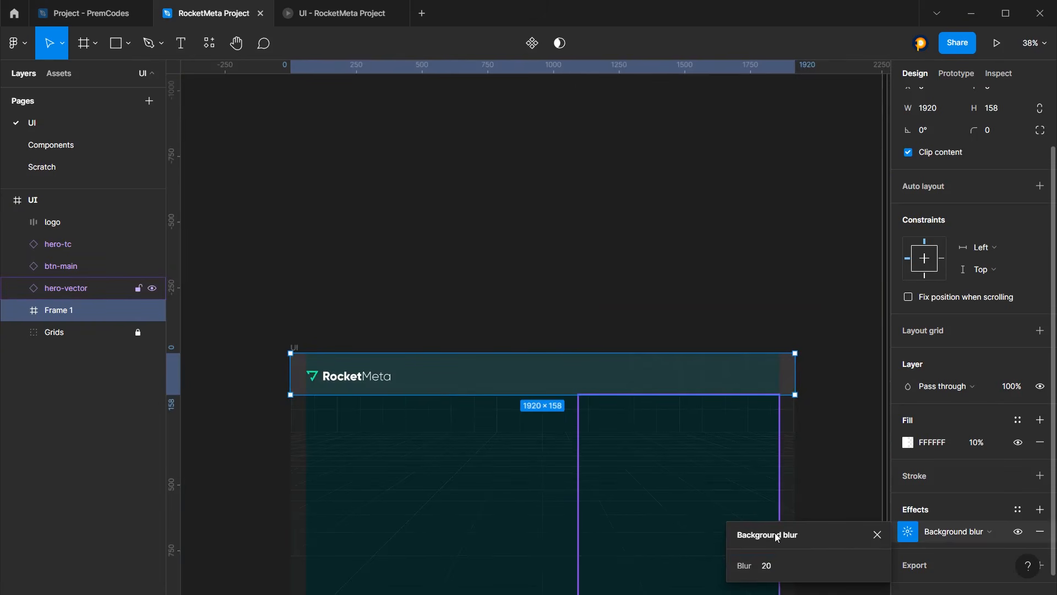
Set the header frame's background blur amount to 10
left_click(778, 557)
type("10")
key("Return")
scroll(460, 385, "down", 5)
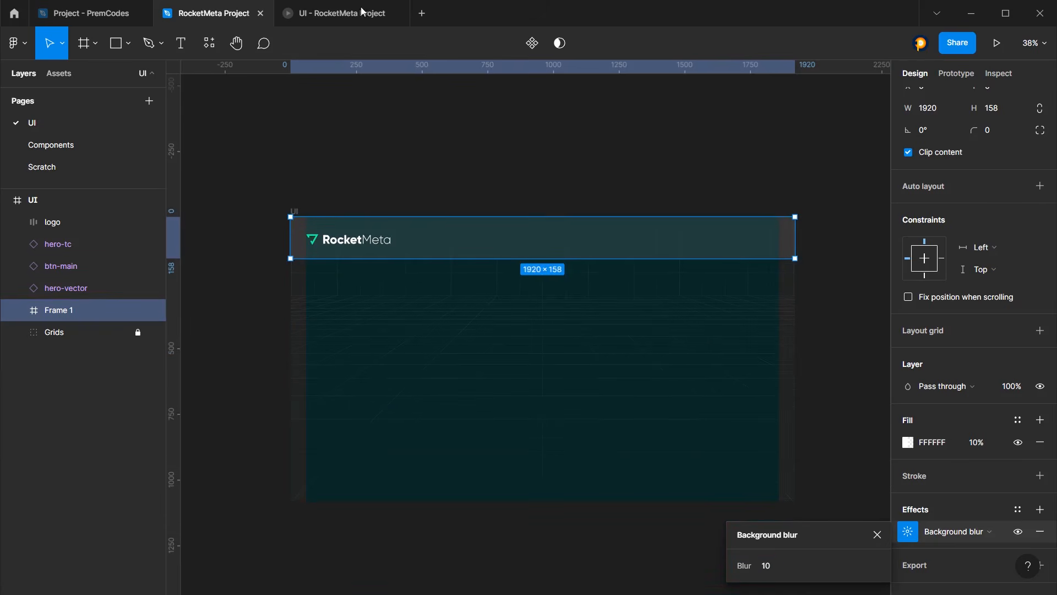
Check the header in the prototype preview and try background blur amounts of 60 and 6 on Frame 1
left_click(341, 13)
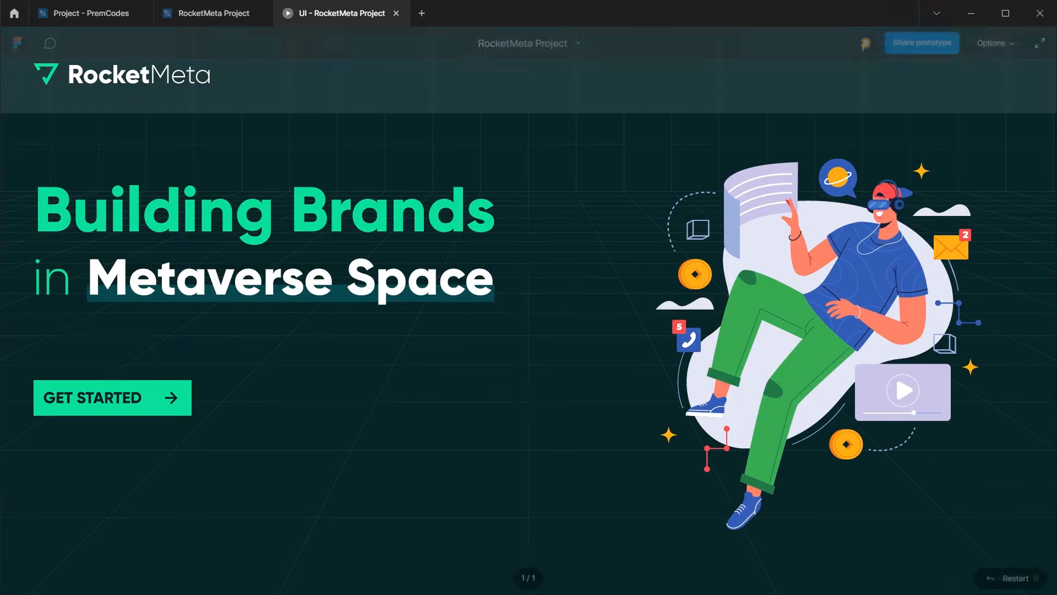
left_click(227, 16)
left_click(782, 571)
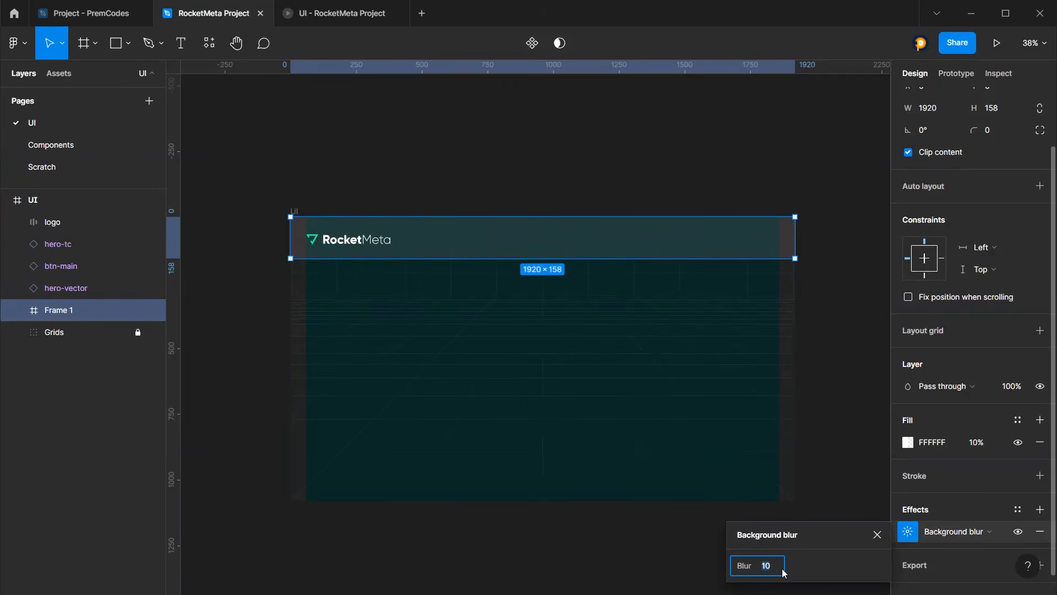
type("60")
key("Return")
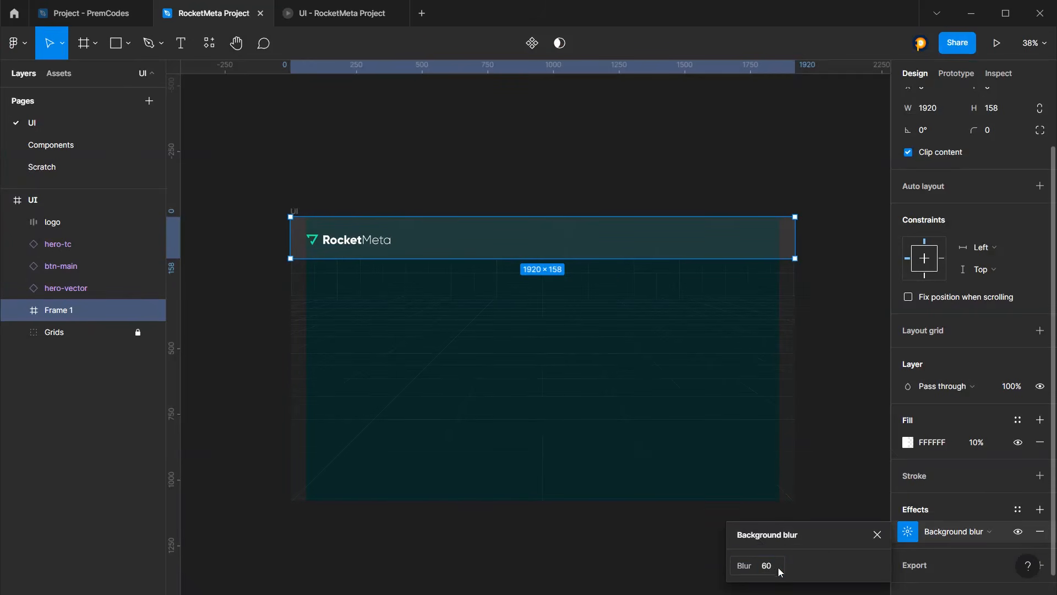
left_click(776, 569)
key("Return")
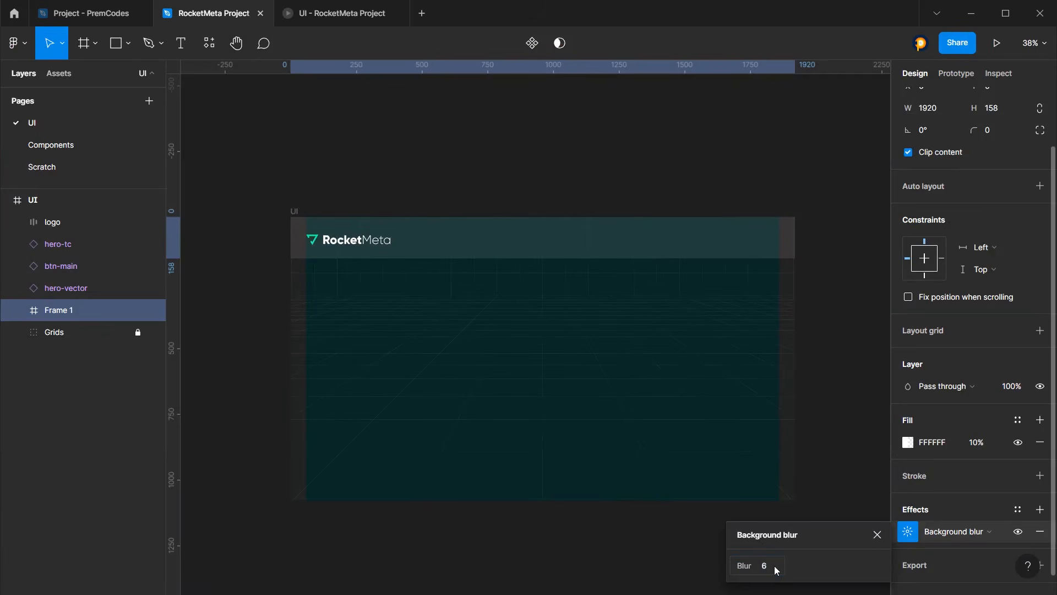
Try fill opacities of 5% and 0% on the header frame's white fill
left_click(982, 446)
type("5")
key("Return")
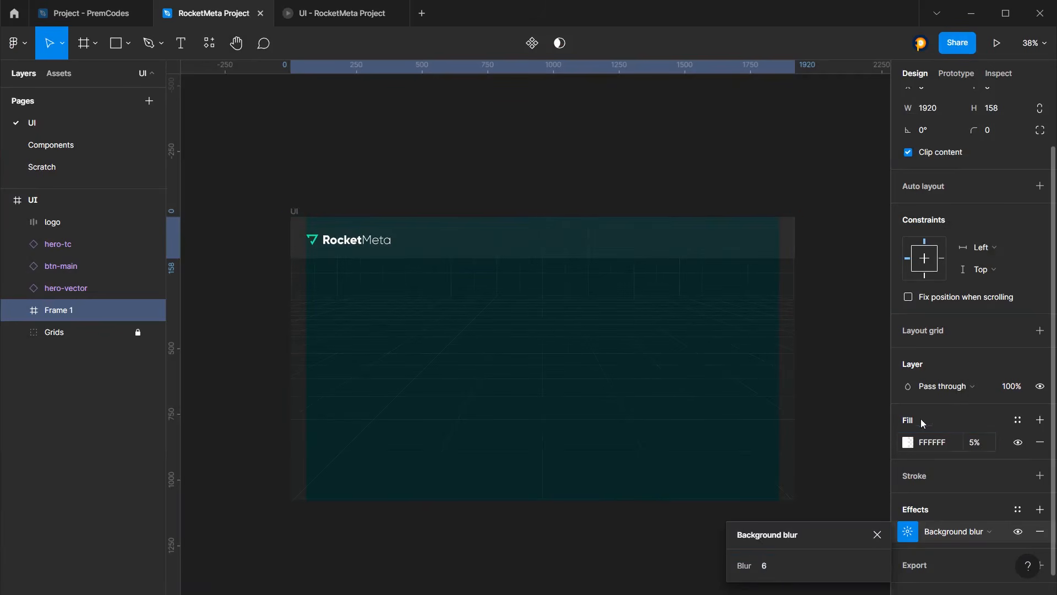
left_click(985, 449)
type("0")
key("Return")
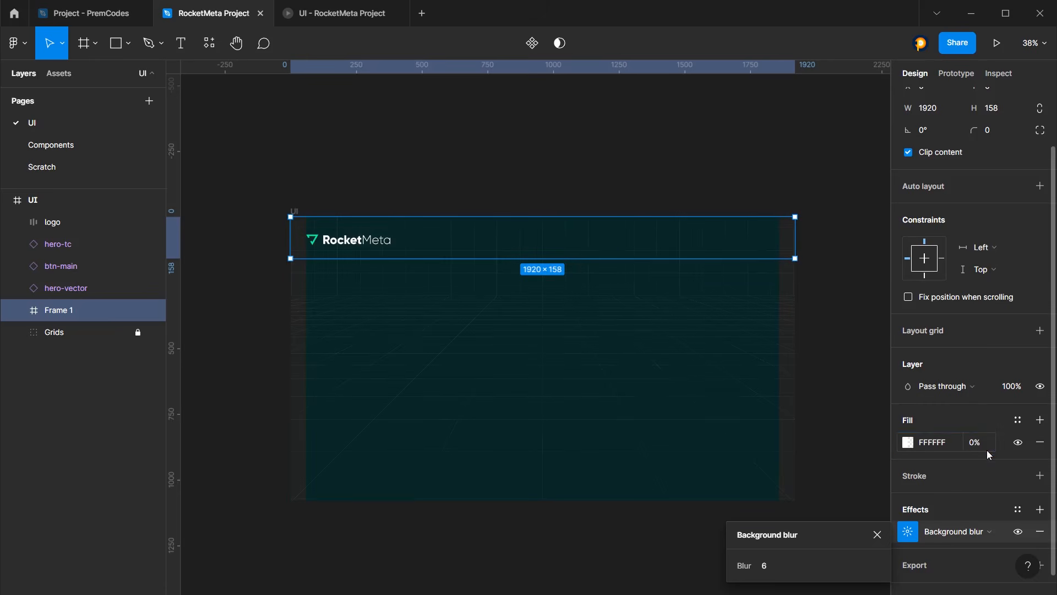
Set the header frame's white fill opacity to 2% and check it in the prototype preview
left_click(985, 448)
type("2")
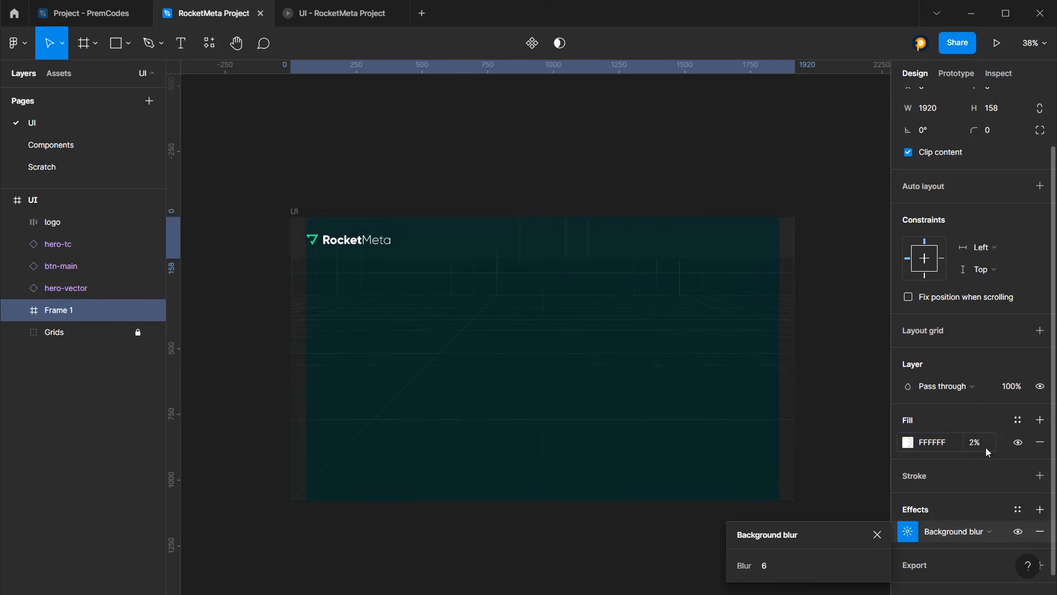
key("Return")
left_click(355, 16)
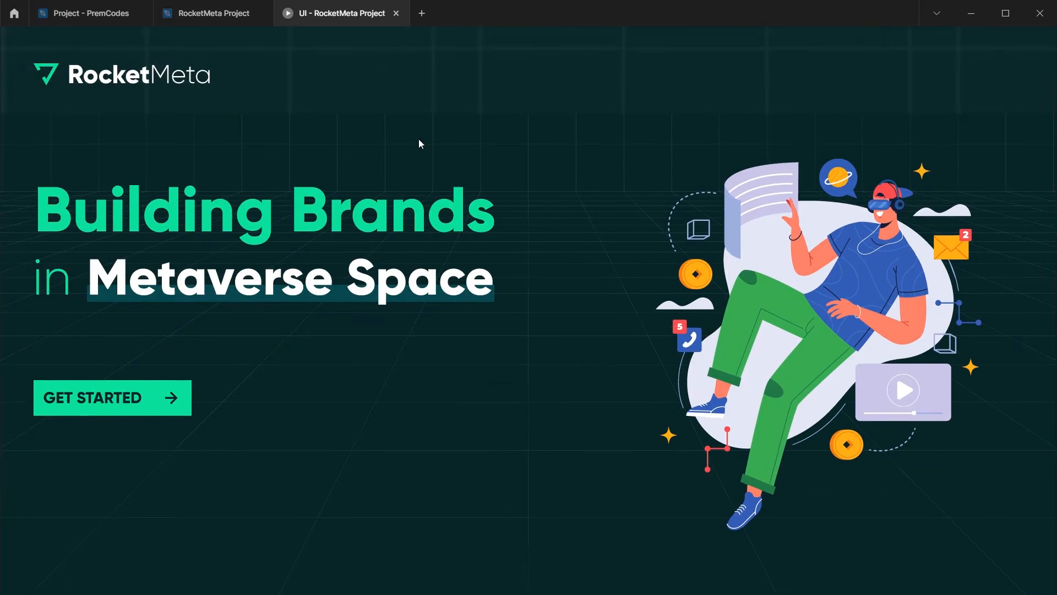
left_click(213, 14)
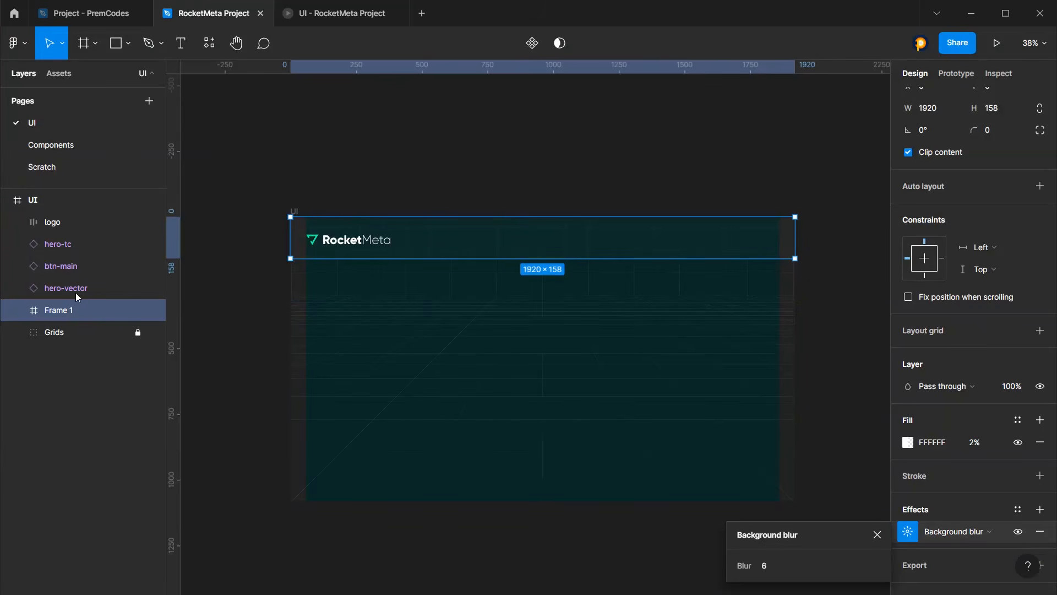
Try a background blur amount of 5 on the header frame and compare it in the prototype preview
scroll(530, 211, "up", 3)
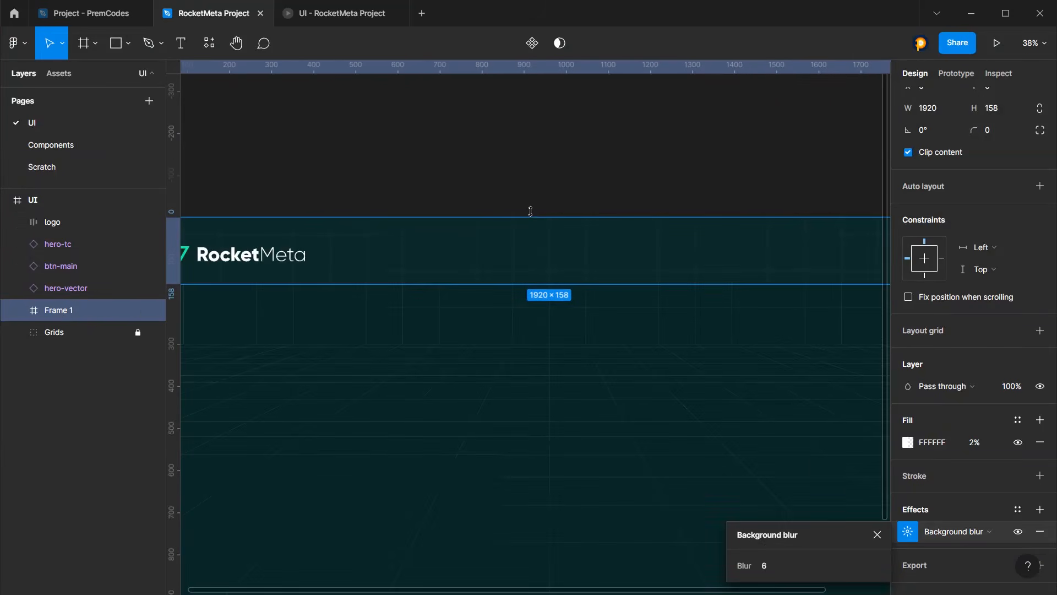
left_click(333, 14)
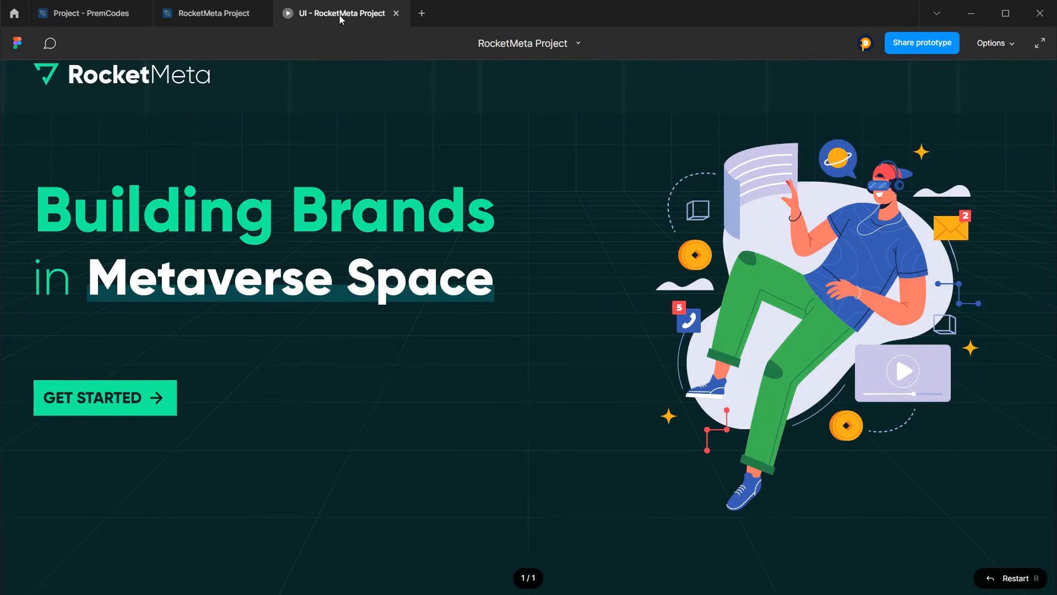
left_click(219, 15)
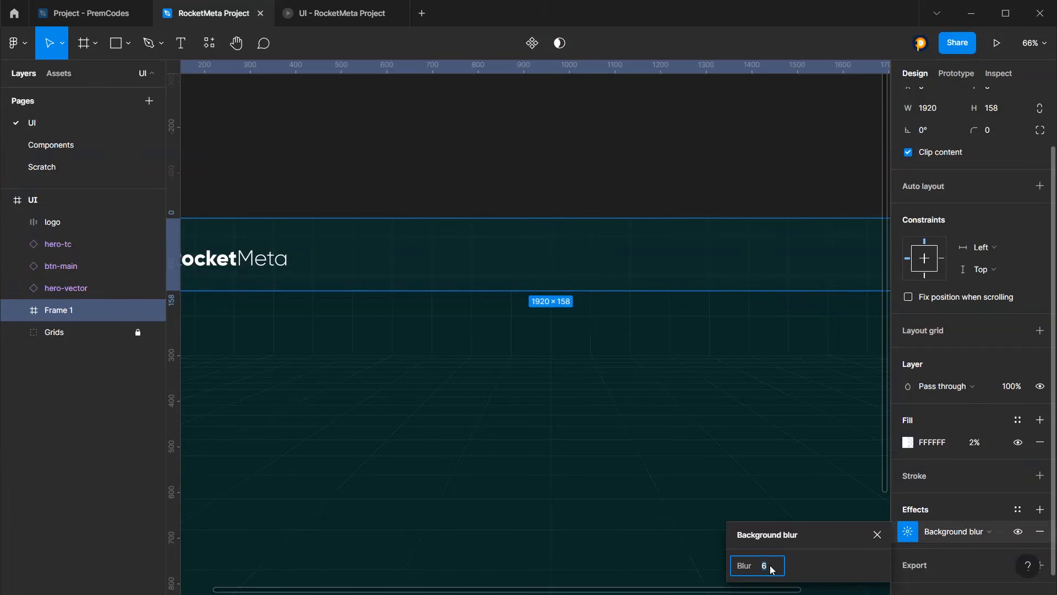
type("5")
key("Return")
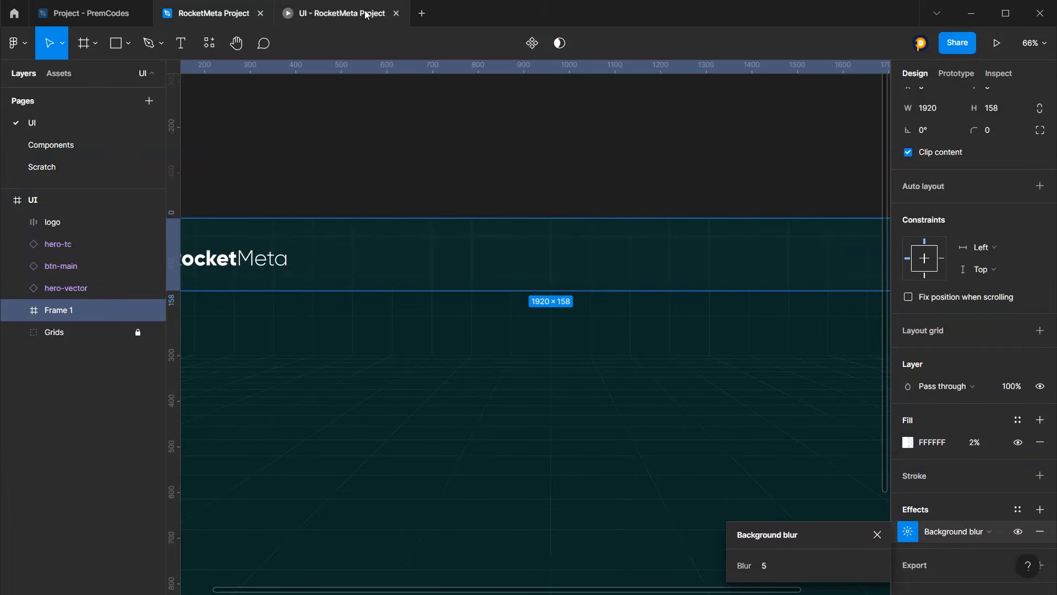
left_click(366, 15)
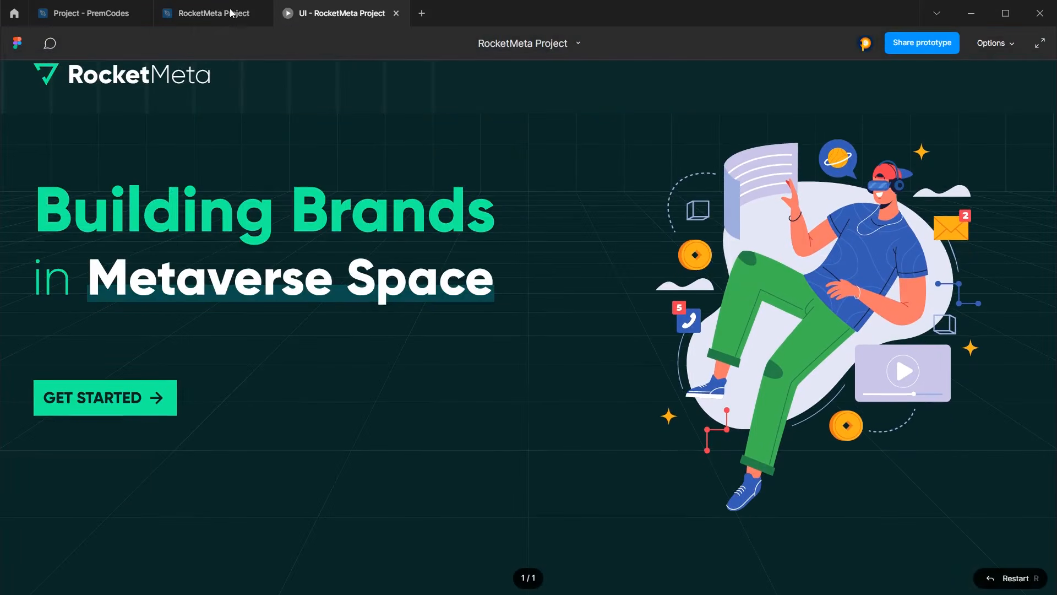
left_click(231, 13)
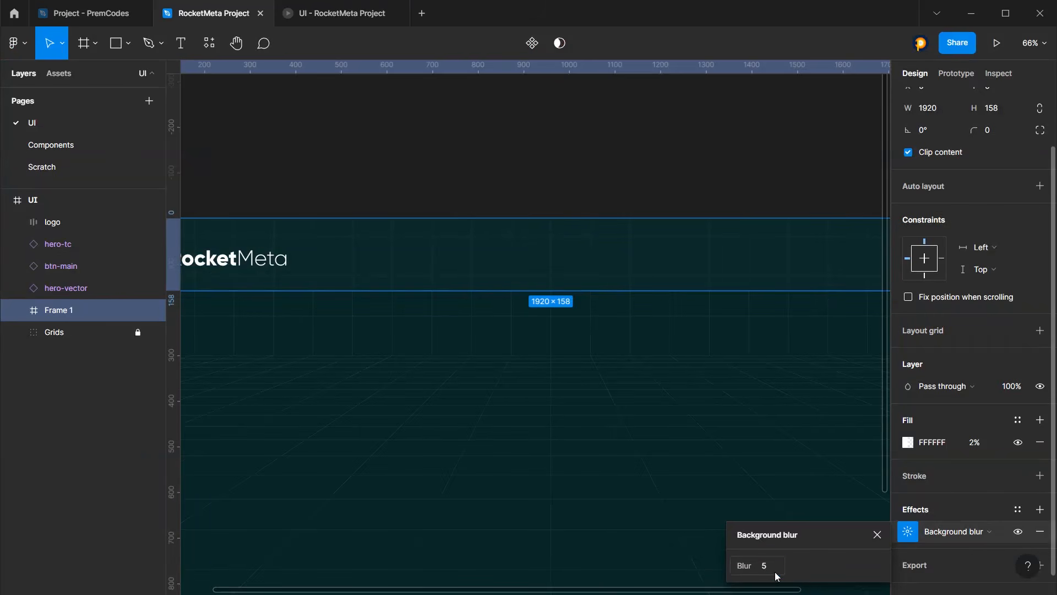
Set Frame 1's background blur amount to 4 and reduce the frame's height to 128
left_click(777, 575)
type("4")
key("Return")
left_click(878, 534)
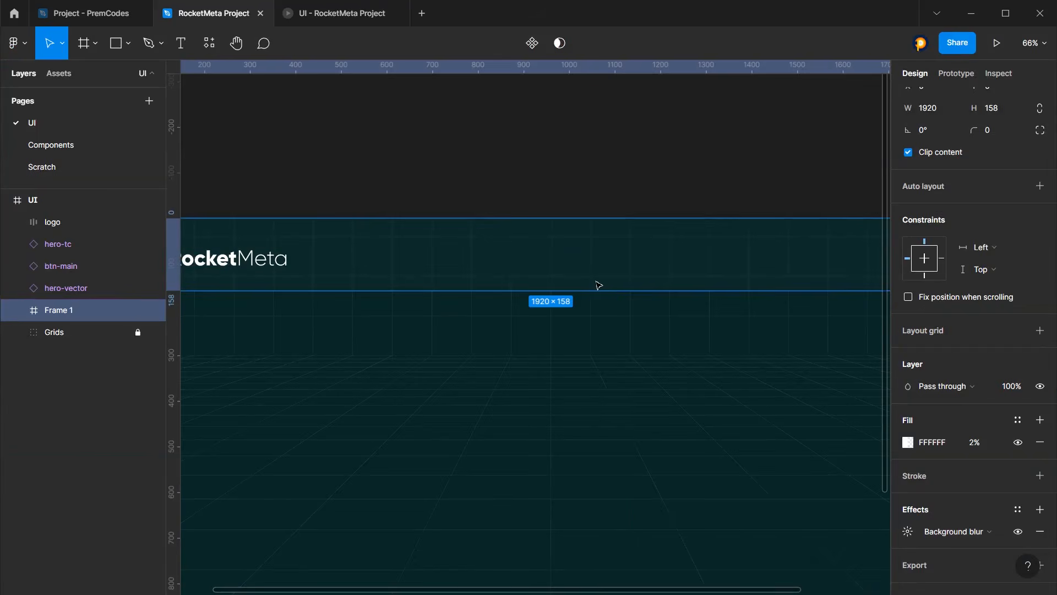
scroll(584, 283, "down", 3)
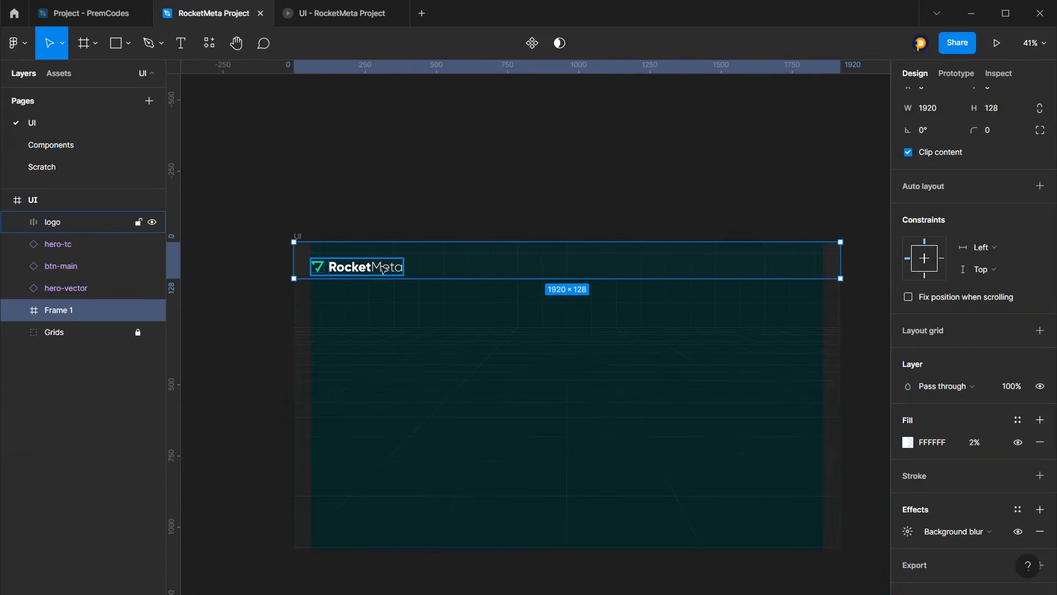
Try aligning the logo to the vertical center of the UI frame, and undo the alignment
left_click(363, 267)
scroll(966, 187, "up", 2)
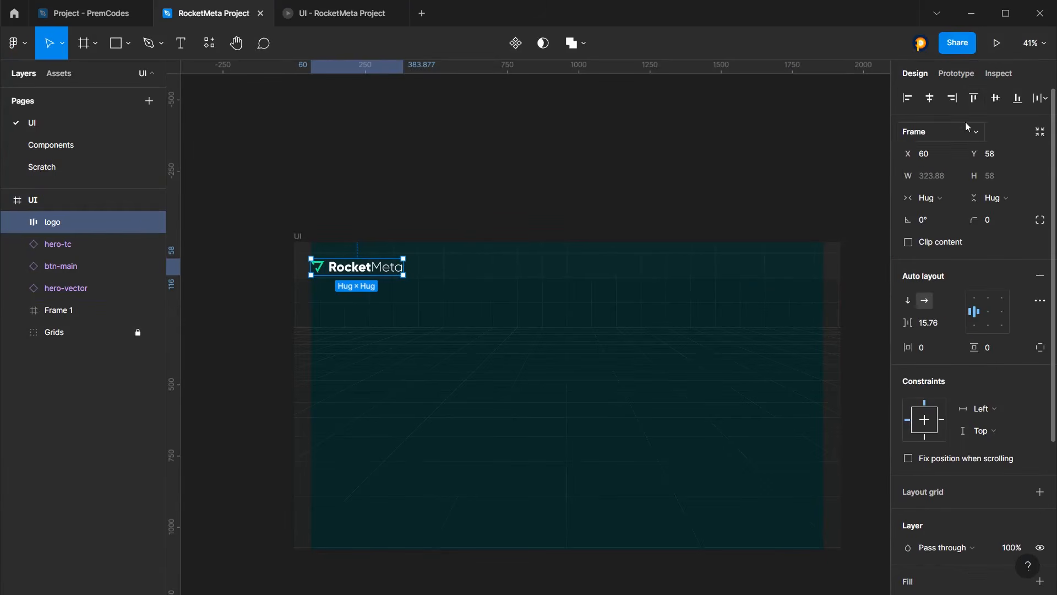
left_click(995, 98)
key("ctrl+z")
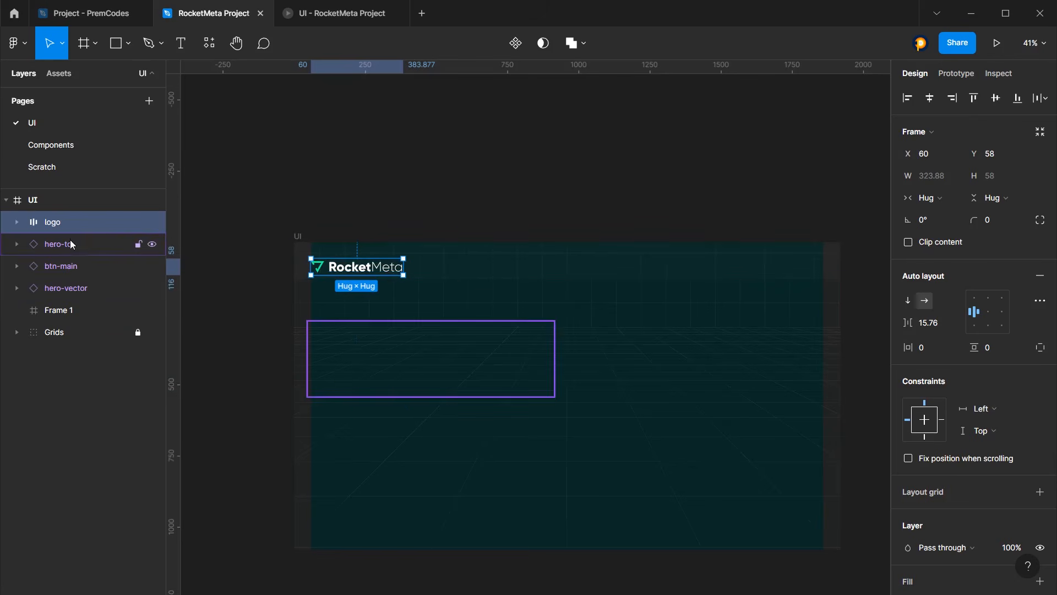
Move the logo layer inside Frame 1 and rename that frame to header
left_click_drag(90, 320, 100, 319)
double_click(130, 288)
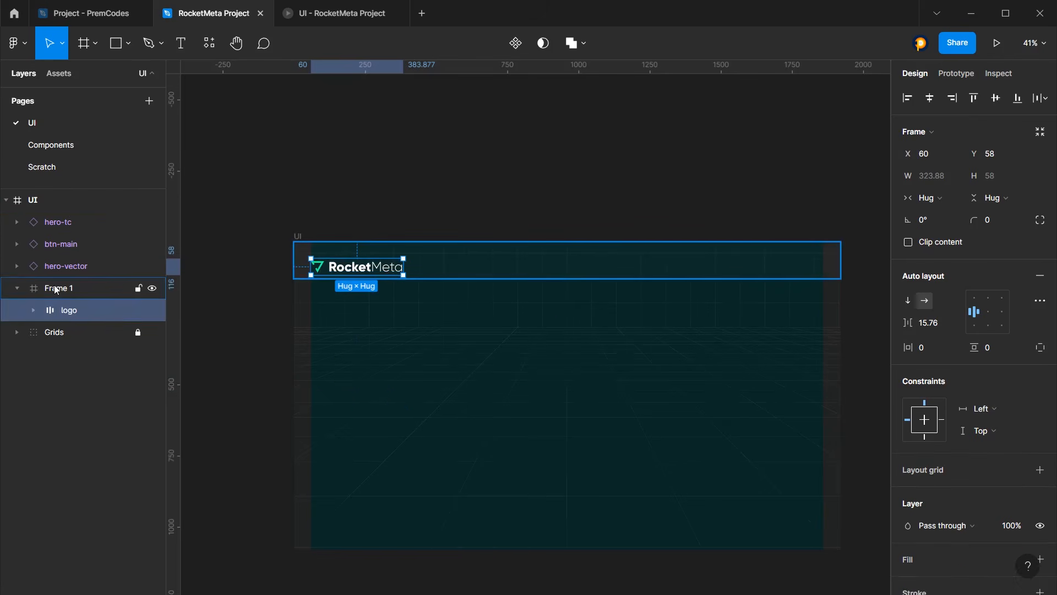
type("header")
key("Return")
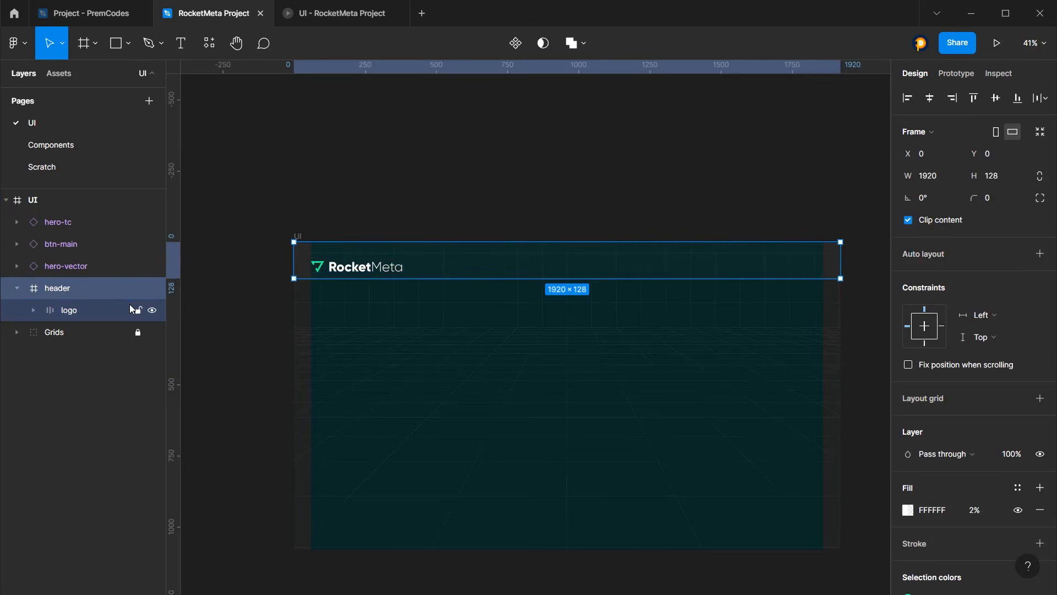
Align the logo to the vertical center of the header frame and check it in the prototype preview
left_click(111, 309)
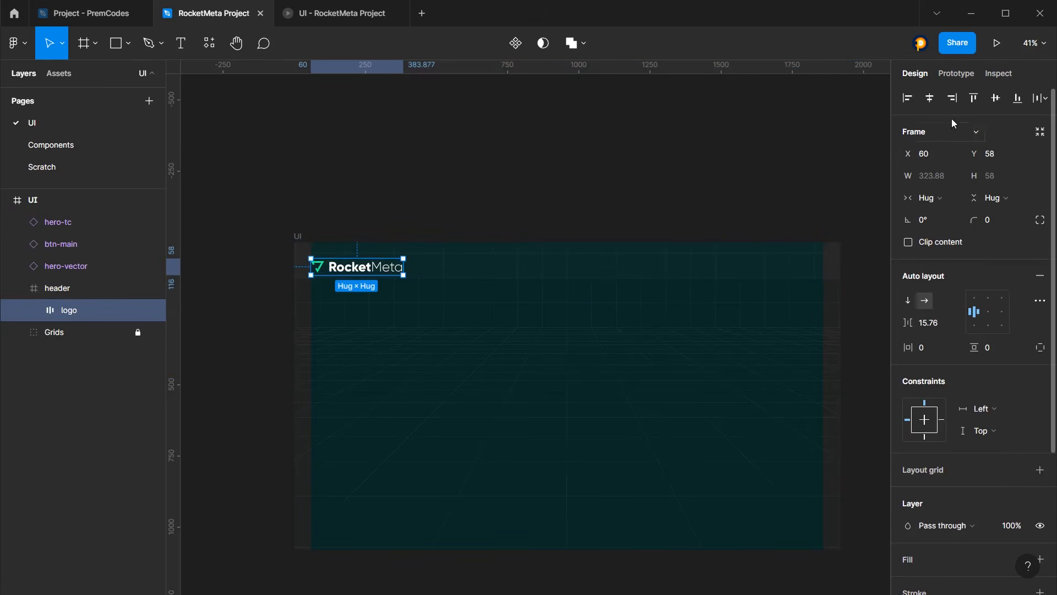
left_click(312, 6)
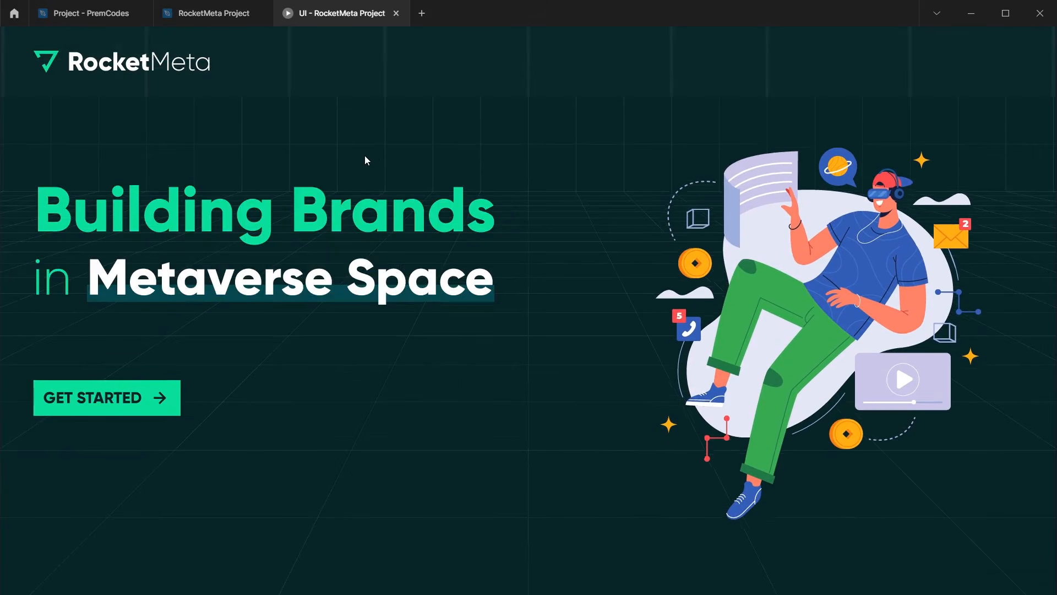
left_click(214, 13)
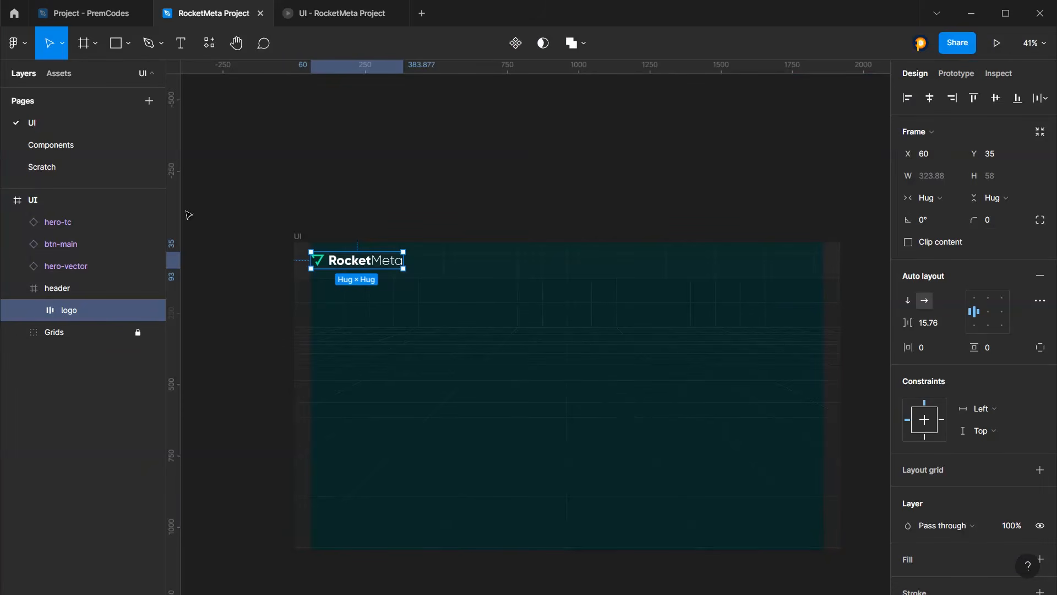
Collapse the header frame and move it above hero-tc as the first layer in the UI frame
left_click(64, 292)
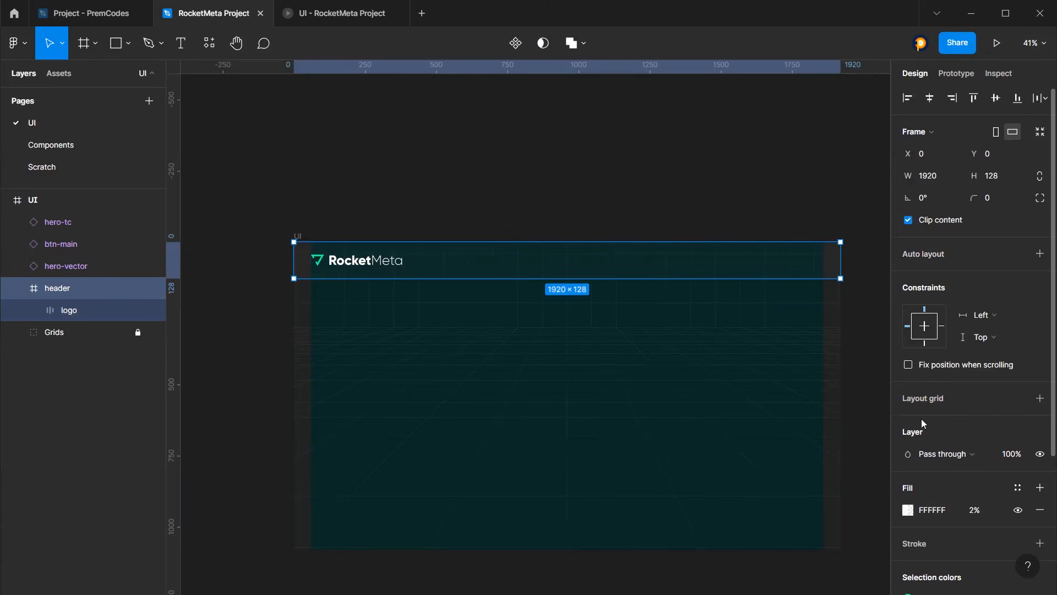
scroll(954, 398, "down", 4)
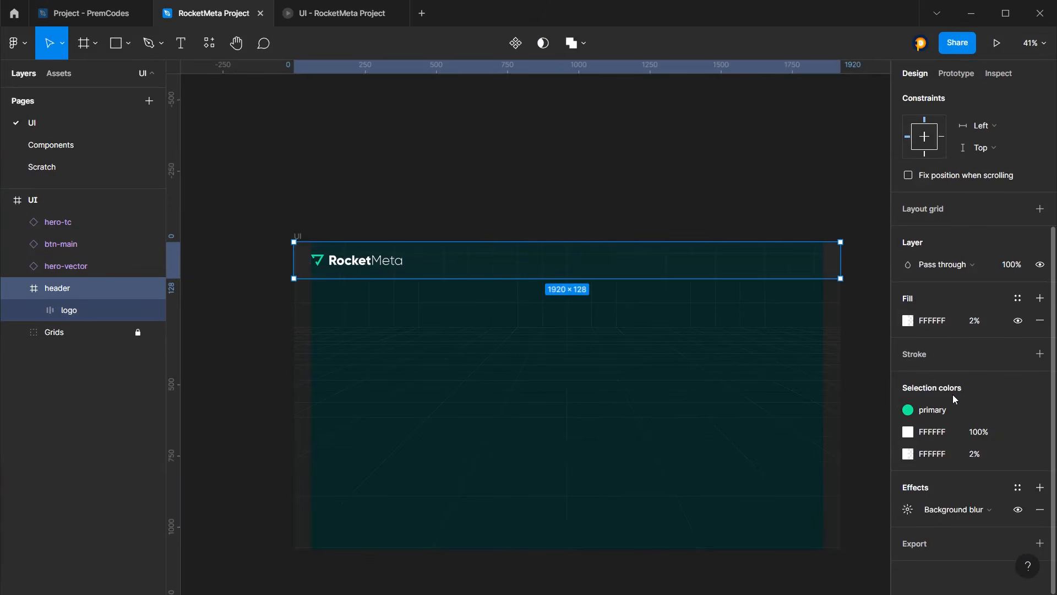
scroll(952, 395, "up", 4)
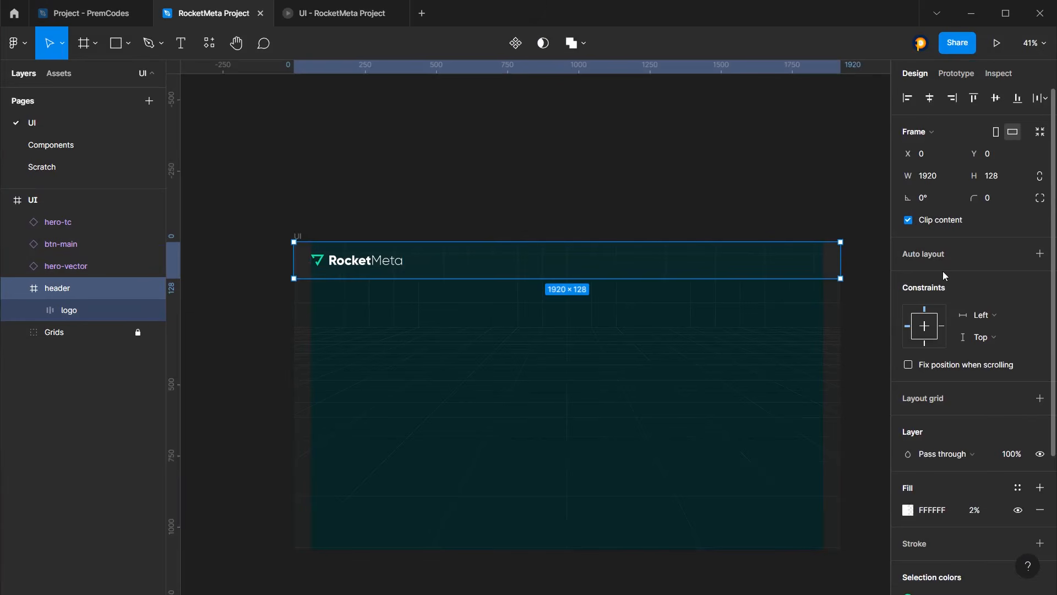
scroll(942, 271, "down", 4)
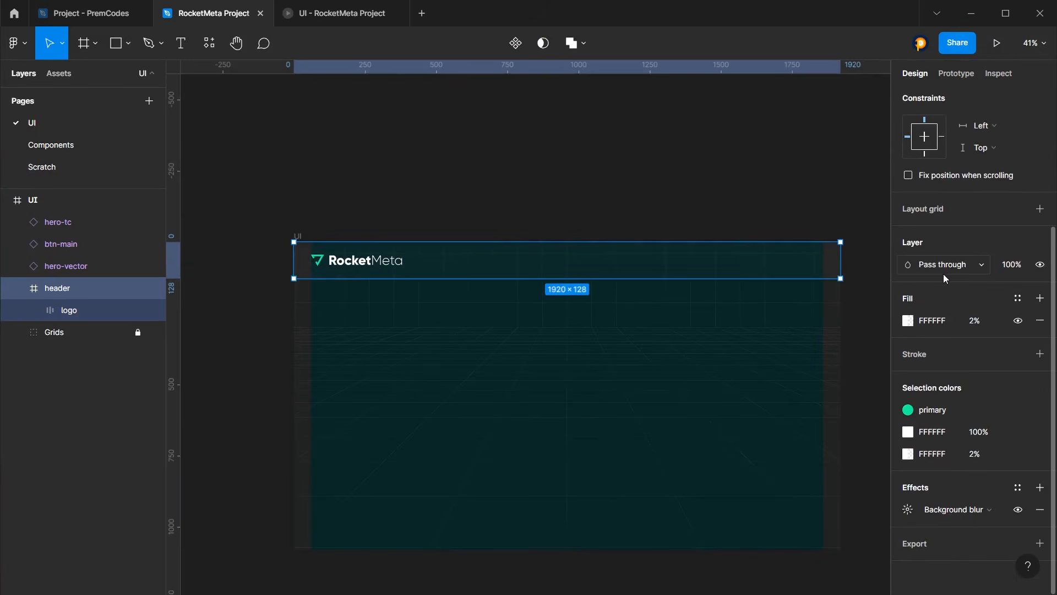
left_click(17, 288)
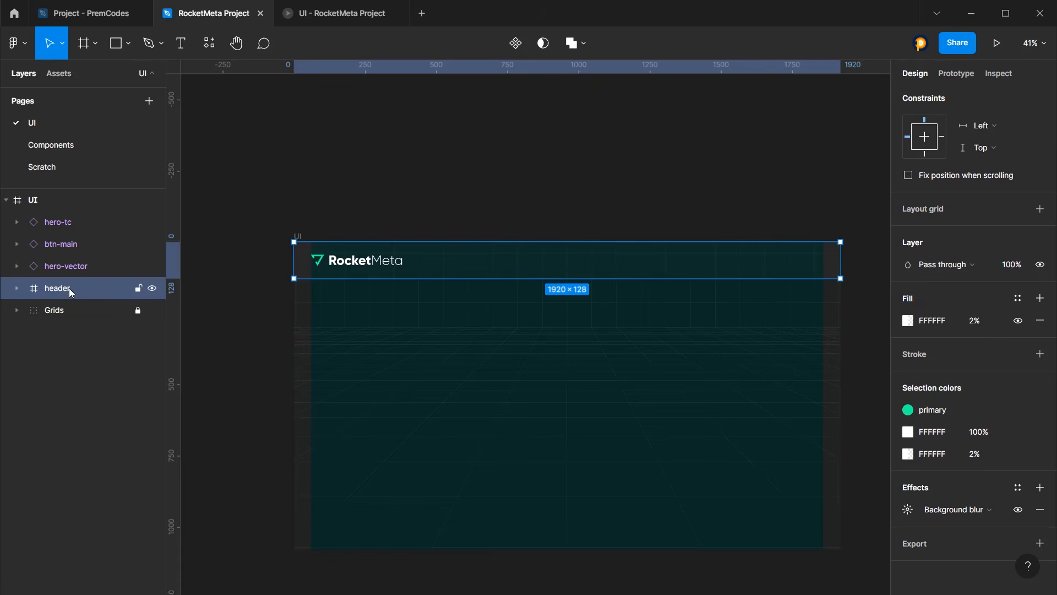
left_click_drag(68, 288, 78, 210)
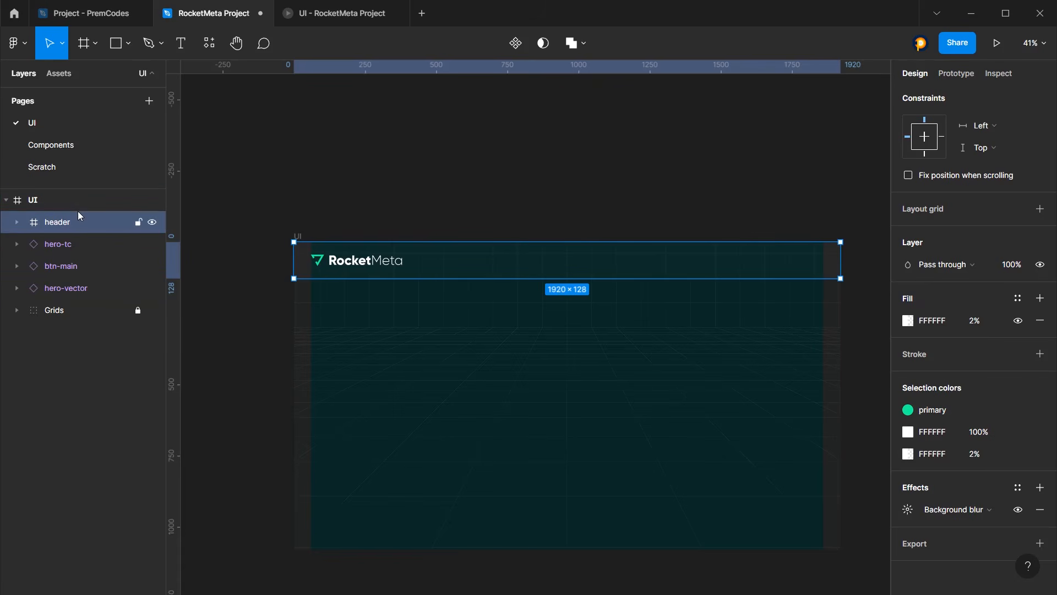
Fix the header frame's position when scrolling and test it by scrolling the prototype preview
scroll(966, 342, "up", 3)
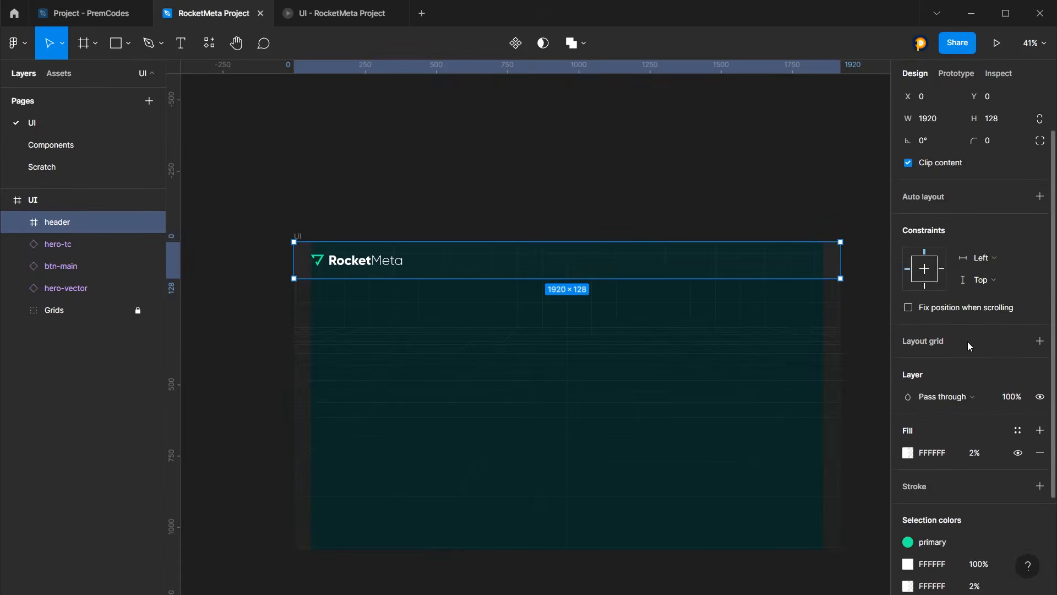
left_click(908, 314)
left_click(328, 15)
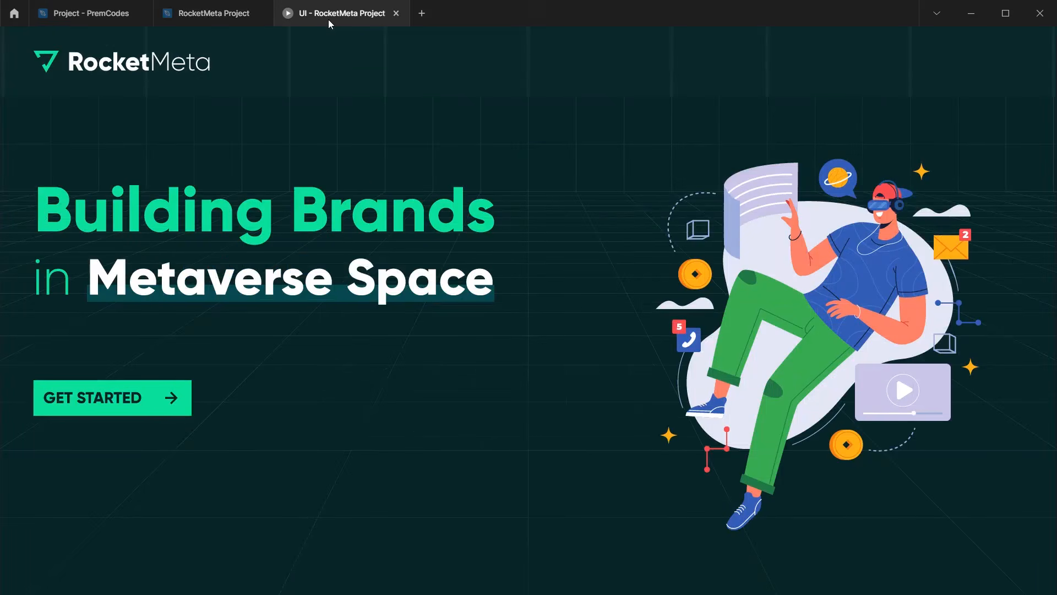
scroll(364, 173, "down", 2)
scroll(362, 186, "down", 1)
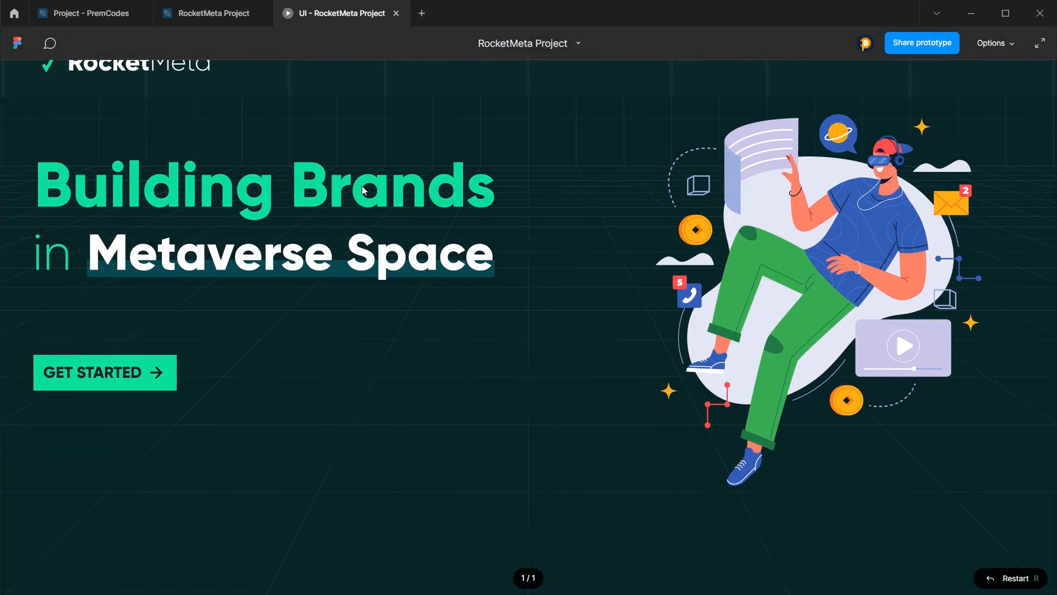
scroll(361, 186, "up", 1)
scroll(321, 177, "down", 1)
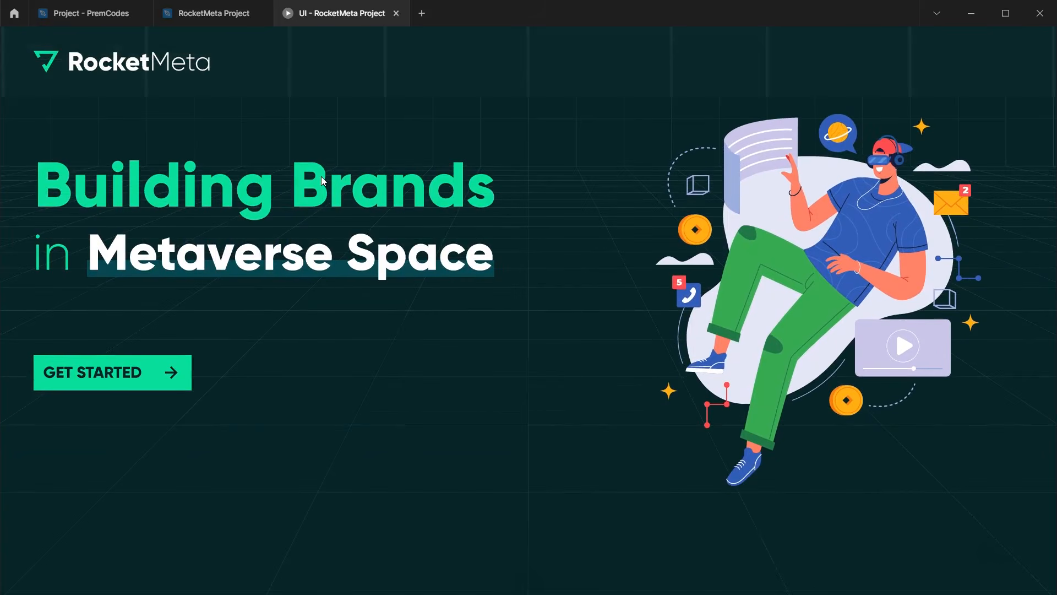
scroll(322, 176, "up", 1)
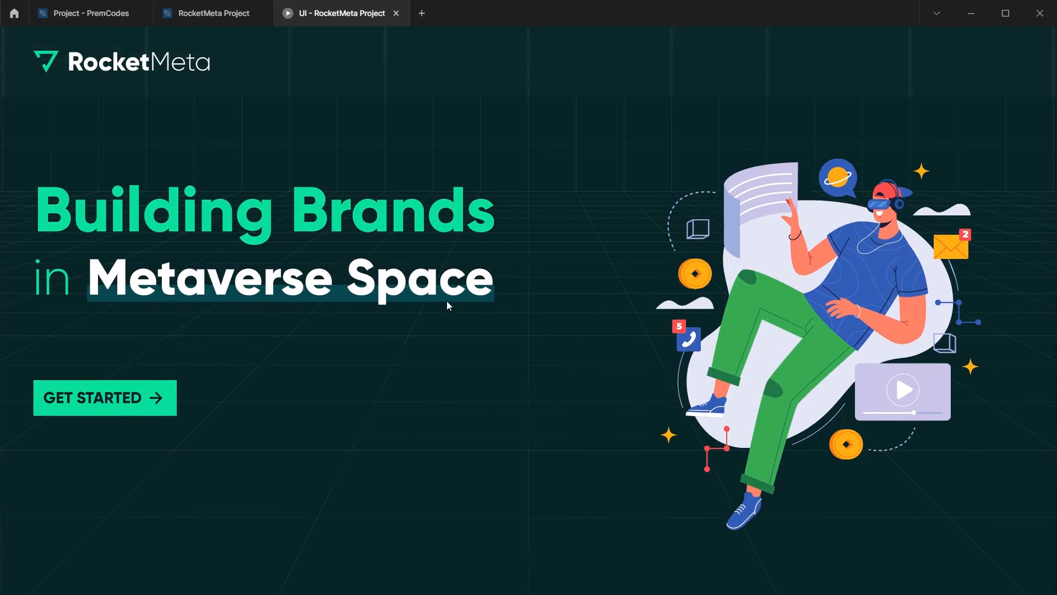
Turn off the header frame's fixed position when scrolling, then check the scrolling behavior in the prototype preview
scroll(376, 149, "down", 1)
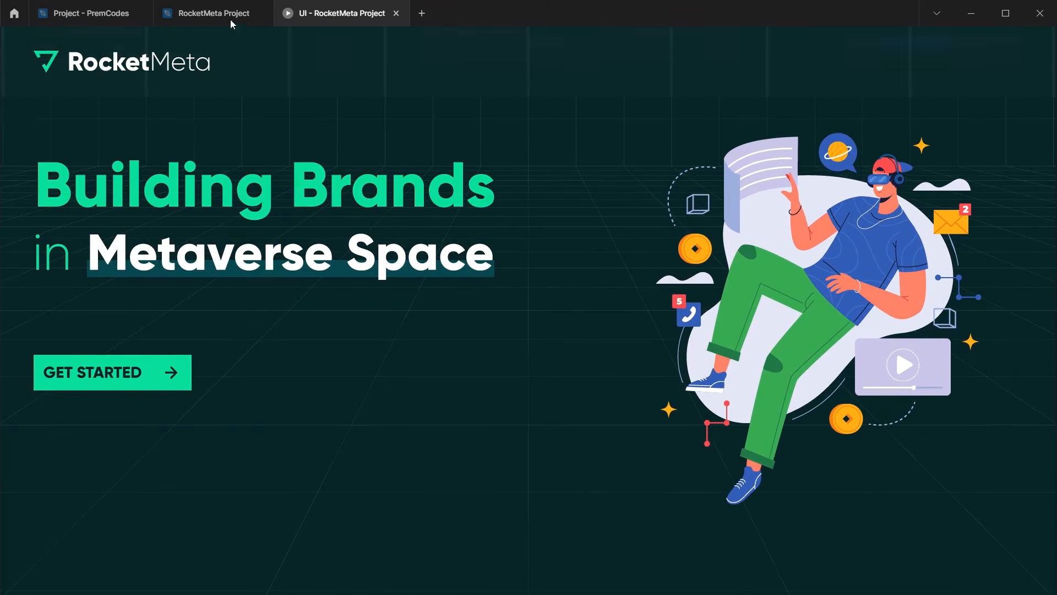
left_click(231, 16)
left_click(907, 314)
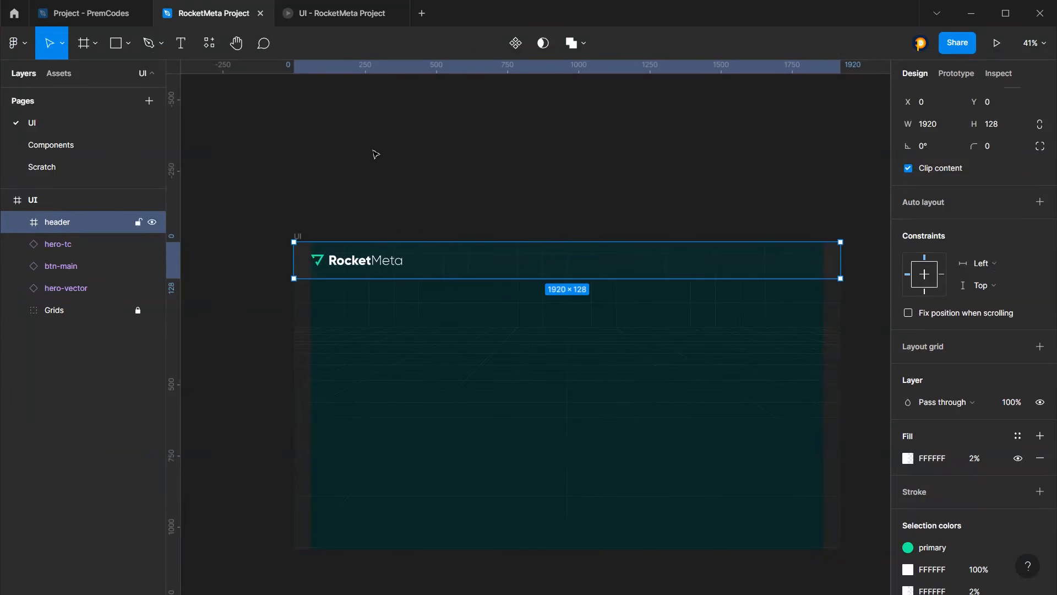
left_click(373, 154)
left_click(309, 12)
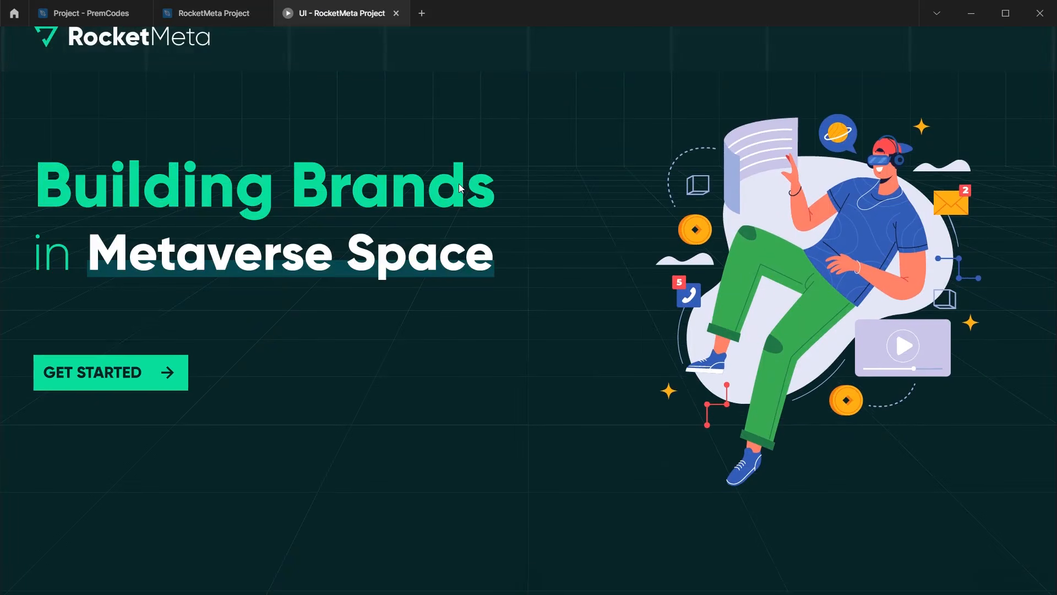
scroll(458, 183, "up", 1)
key("r")
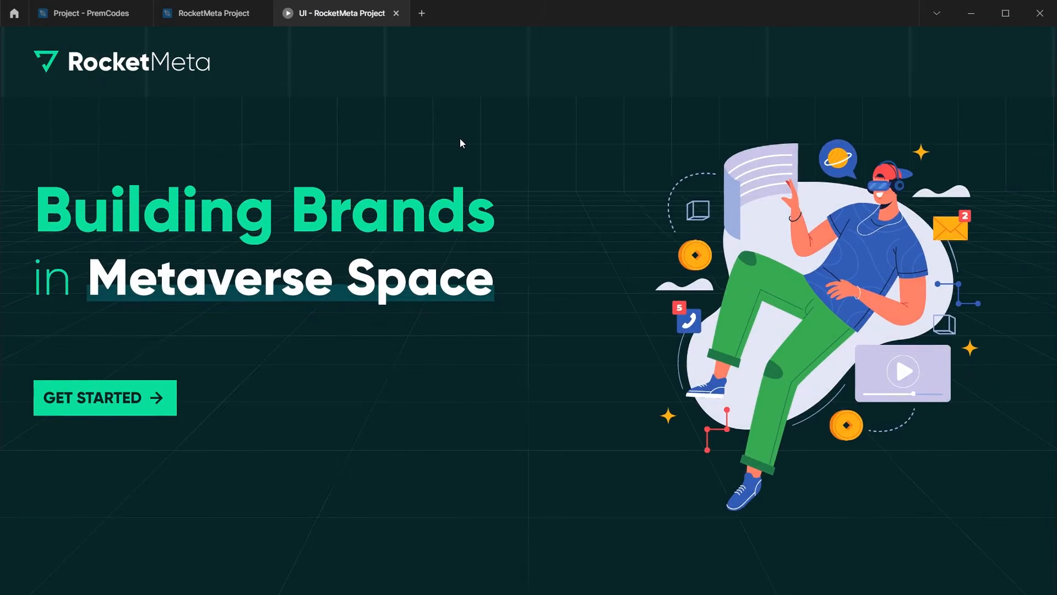
left_click(220, 14)
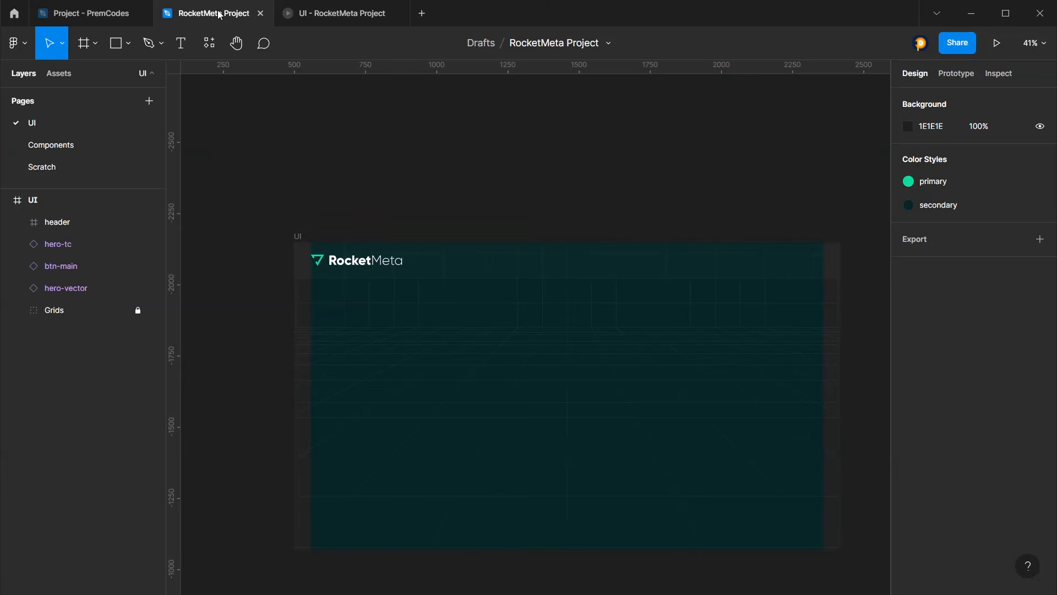
Add a text layer reading "Home" on the empty canvas above the UI frame
scroll(387, 168, "down", 3)
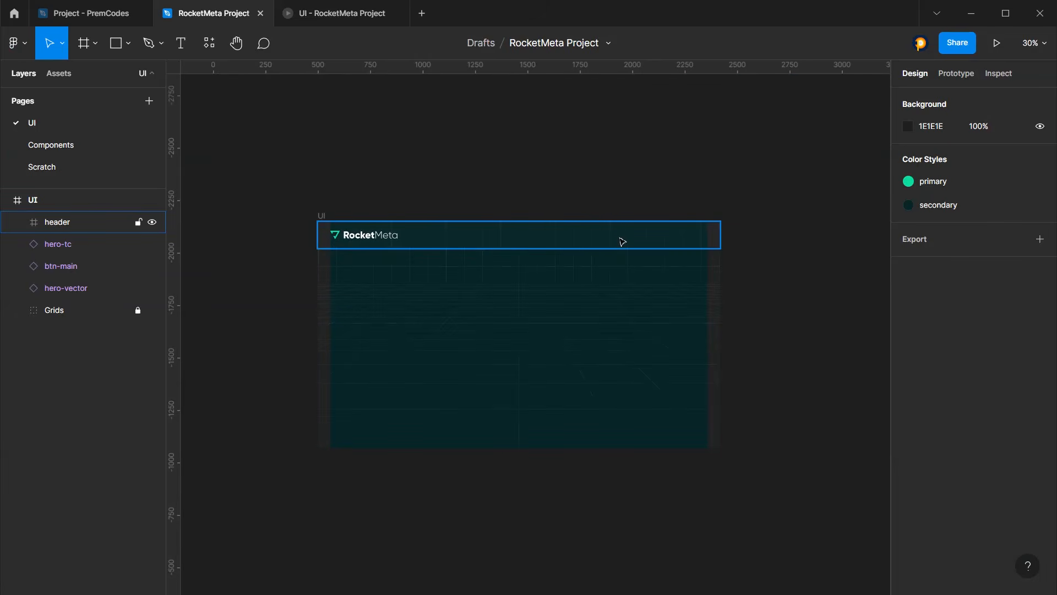
scroll(585, 245, "up", 4)
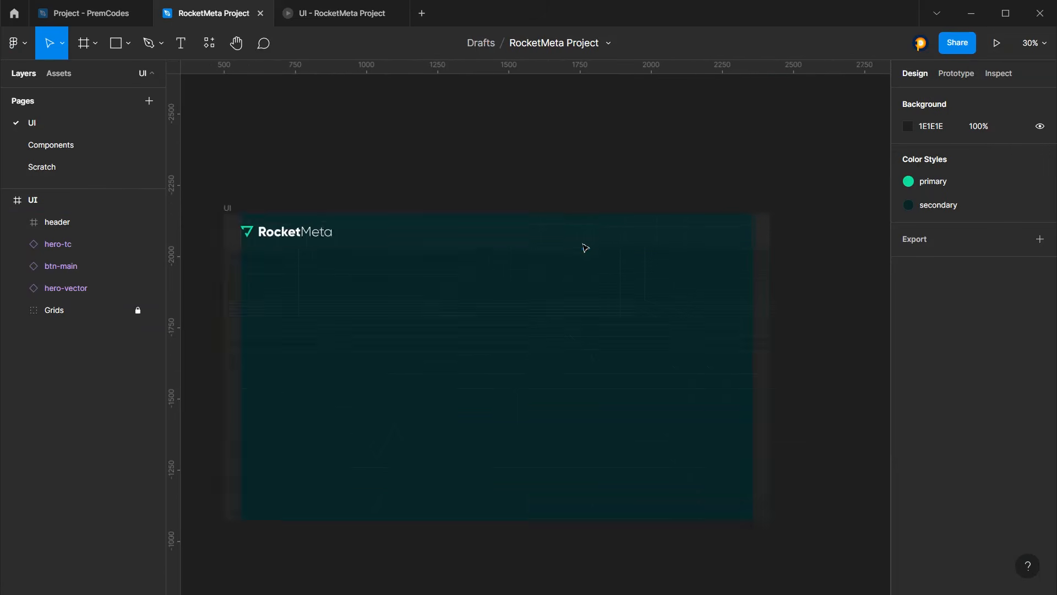
scroll(493, 202, "down", 3)
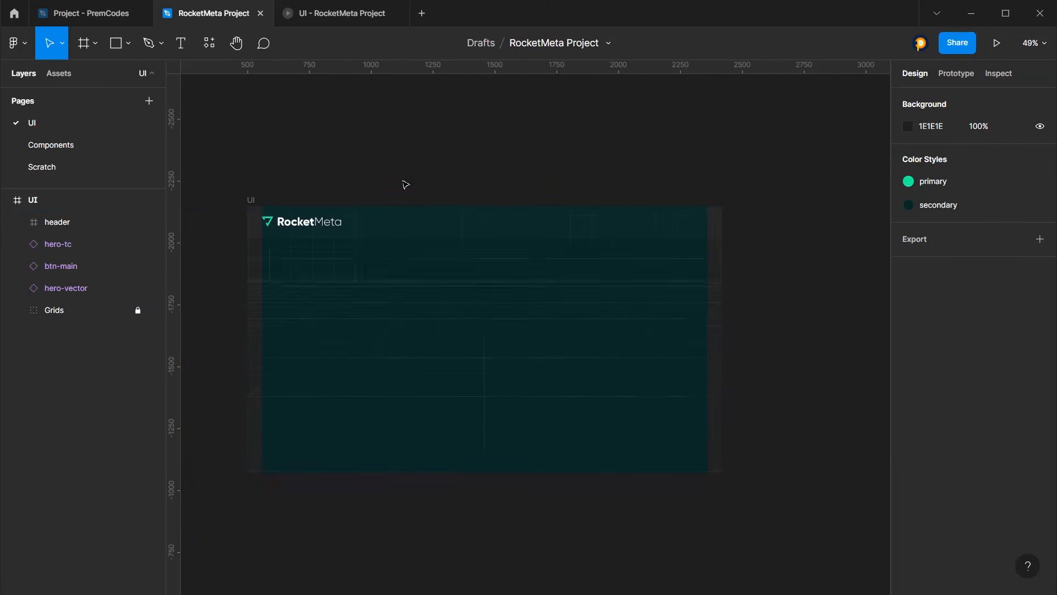
left_click(181, 44)
left_click(500, 154)
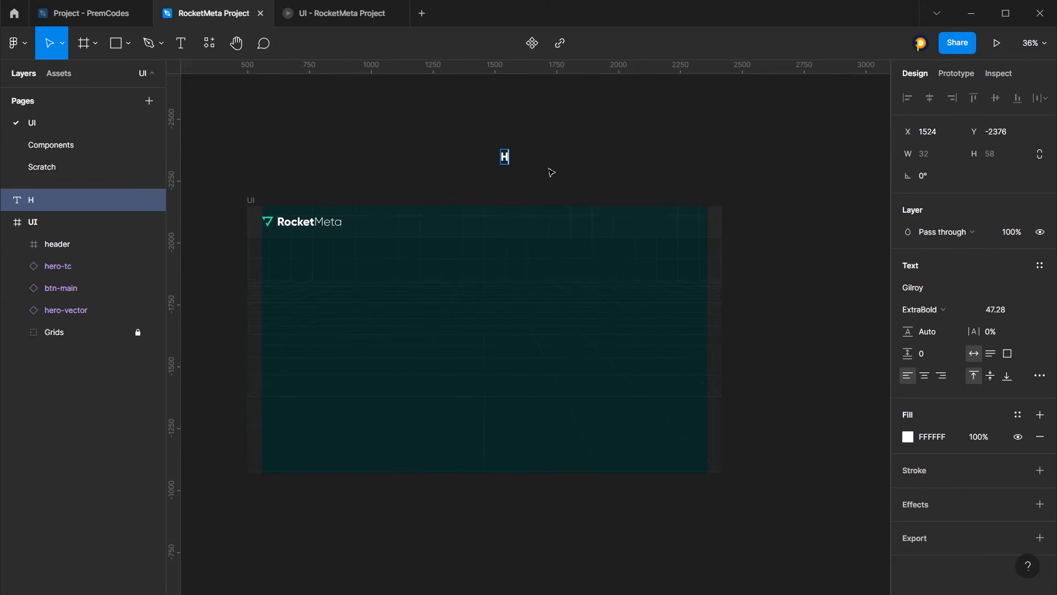
type("Home")
key("ctrl+a")
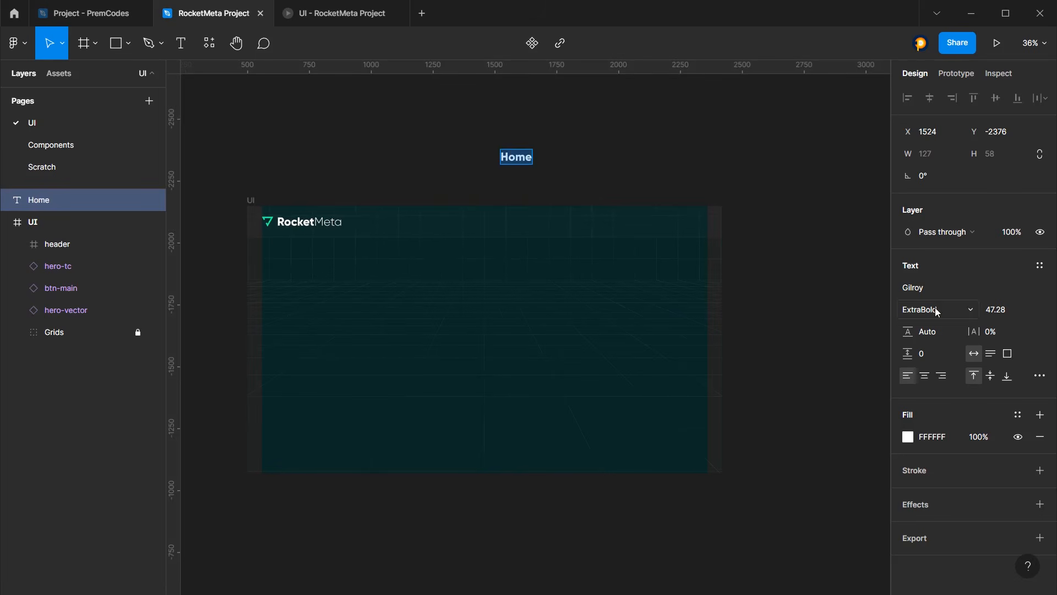
left_click(930, 309)
left_click(919, 290)
key("ctrl+z")
key("Escape")
Scale the Home text down to about 85 × 39, place it in the header frame and check it in the prototype preview
scroll(505, 157, "up", 3)
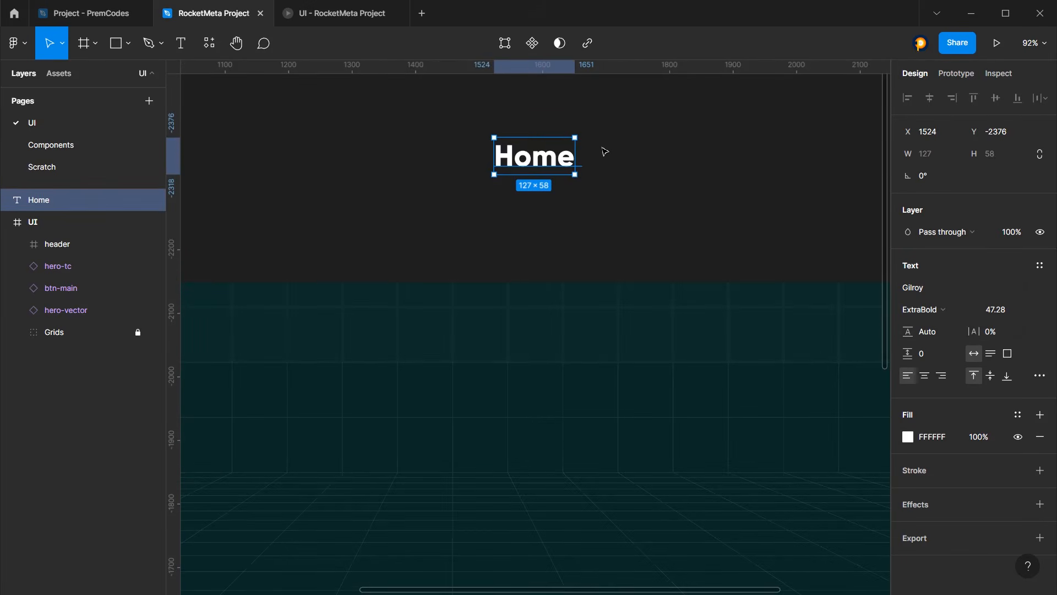
left_click_drag(574, 135, 533, 185)
left_click_drag(516, 327, 524, 330)
left_click(532, 172)
key("Delete")
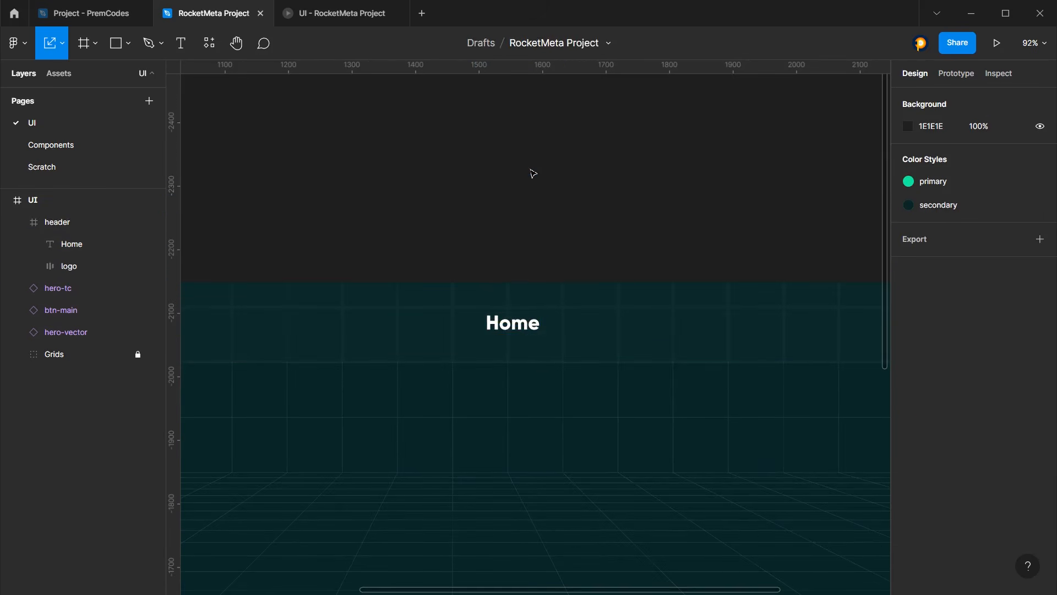
left_click(332, 19)
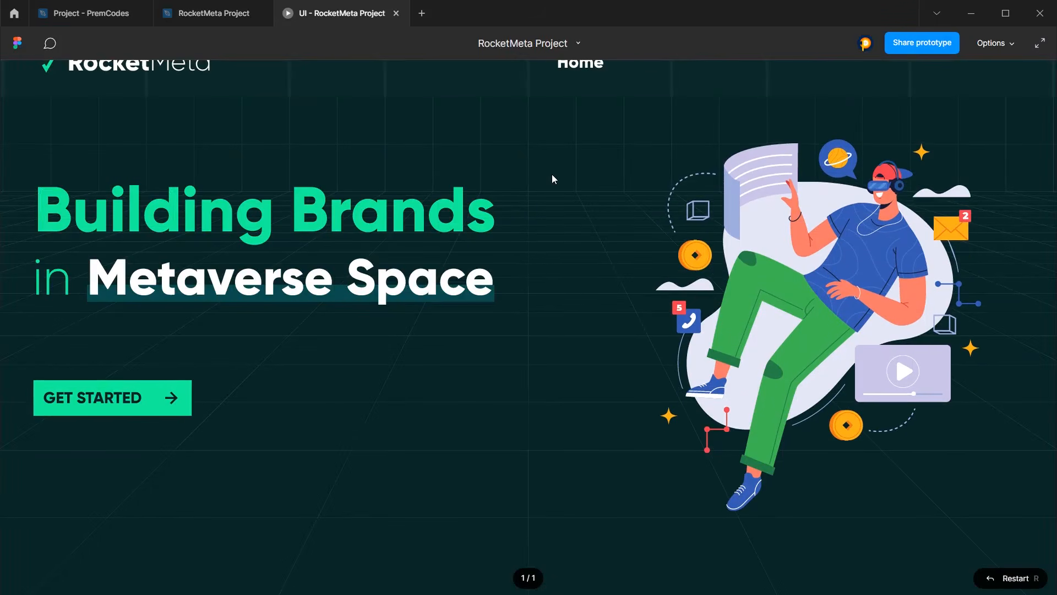
left_click(226, 14)
Scale the Home text down to about 75 × 34 and move it from the header into the Components page's frame
left_click(526, 327)
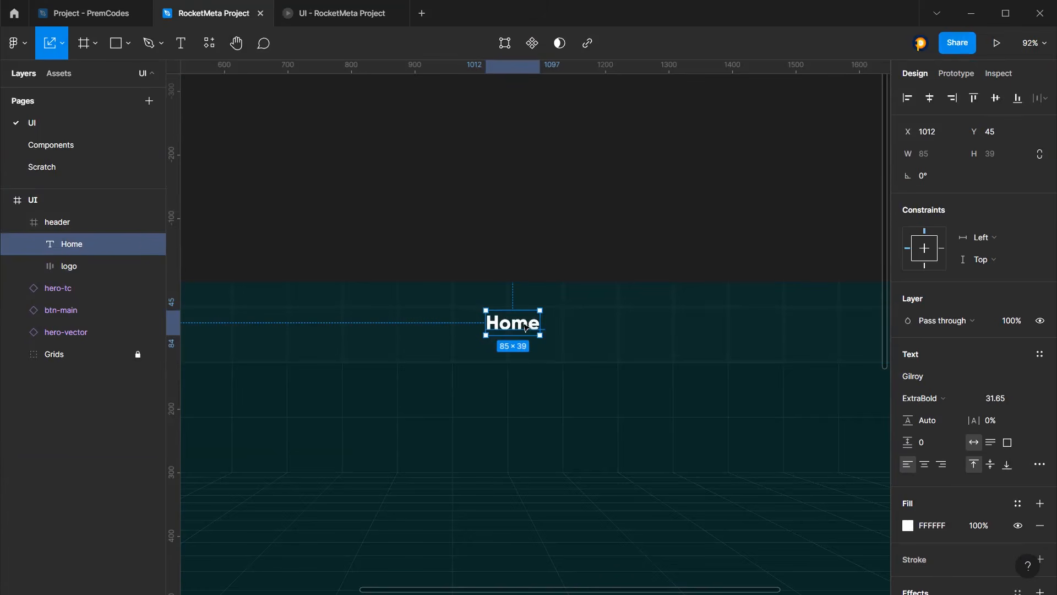
mouse_move(538, 331)
left_mouse_down()
mouse_move(523, 324)
mouse_move(533, 331)
left_mouse_up()
key("Delete")
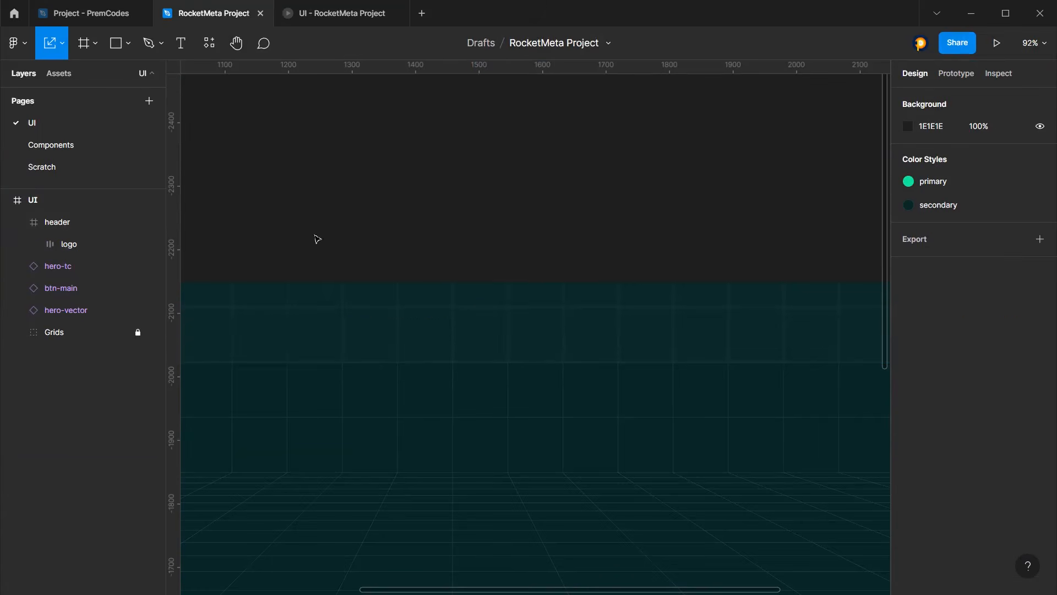
left_click(57, 145)
left_click(564, 271)
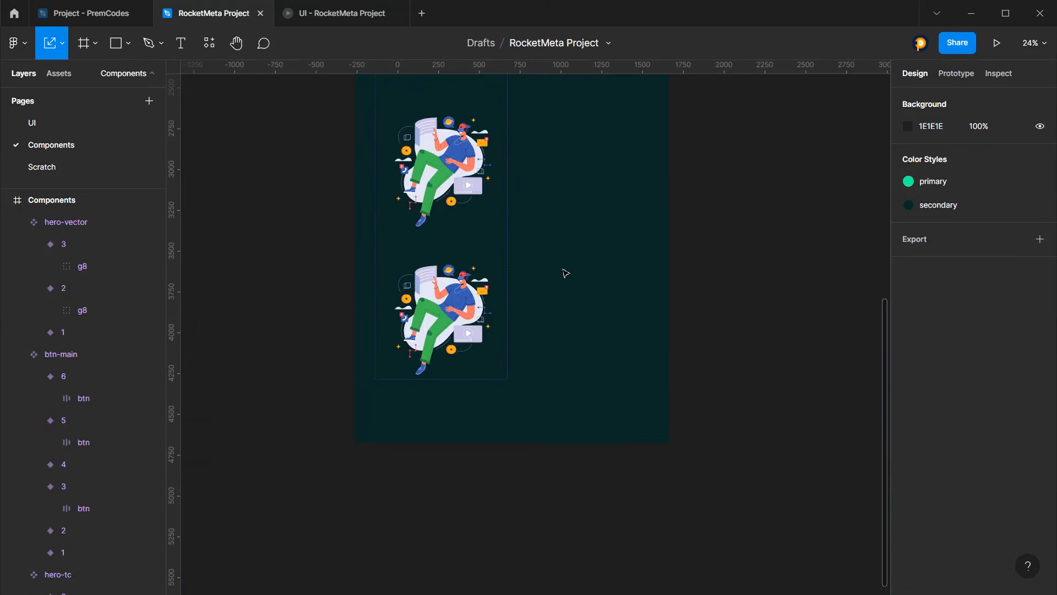
key("ctrl+v")
scroll(539, 324, "up", 6)
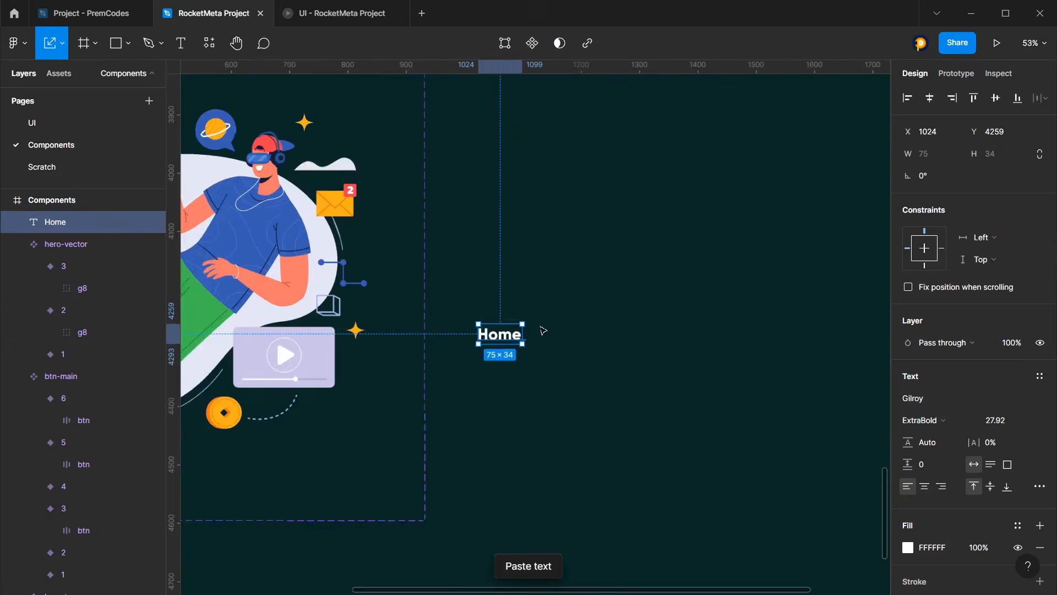
Turn the Home text beside the hero-vector set into a component and place an instance directly below it
left_click_drag(498, 337, 541, 285)
left_click(518, 47)
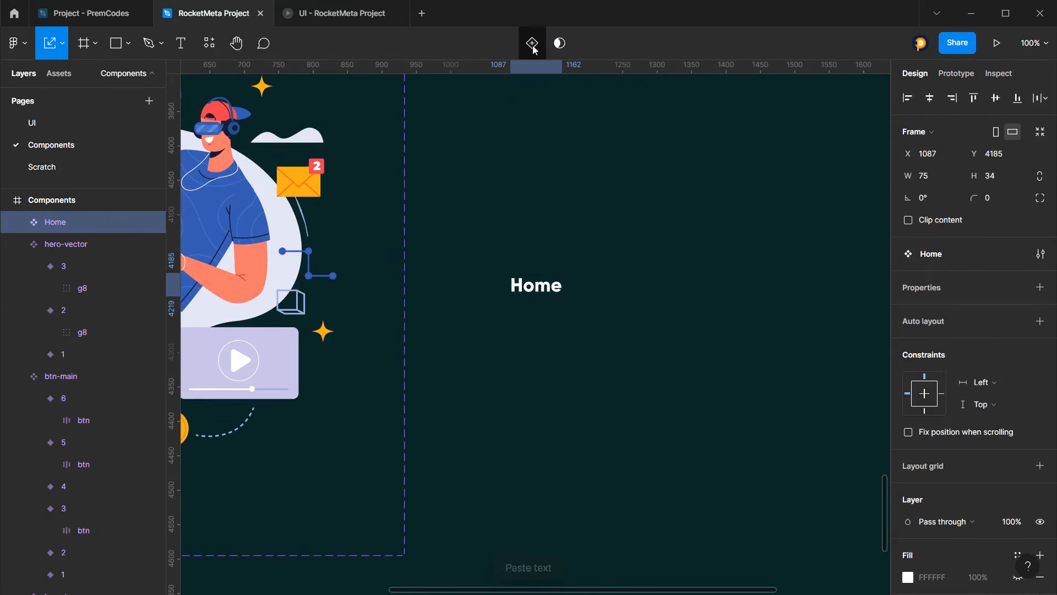
left_click_drag(542, 283, 542, 321)
Apply the primary color style to the lower Home instance
scroll(932, 435, "down", 3)
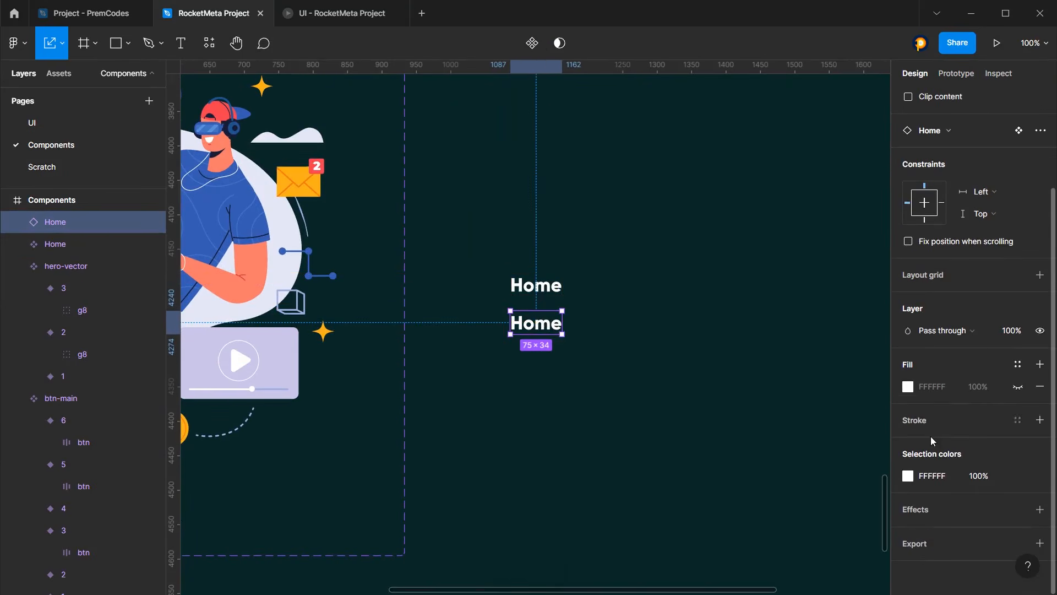
left_click(908, 476)
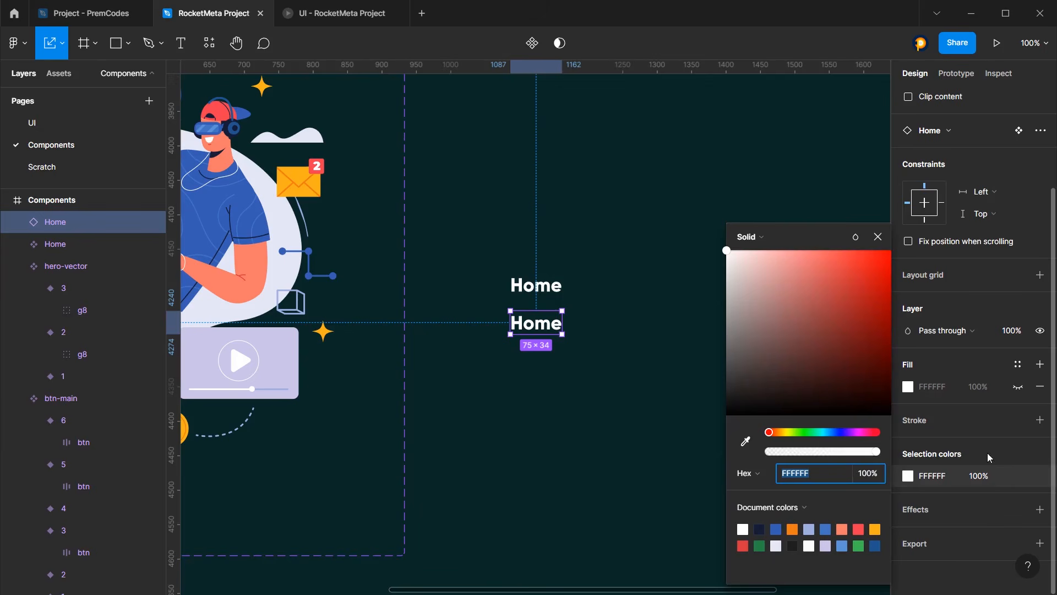
left_click(1017, 475)
left_click(782, 538)
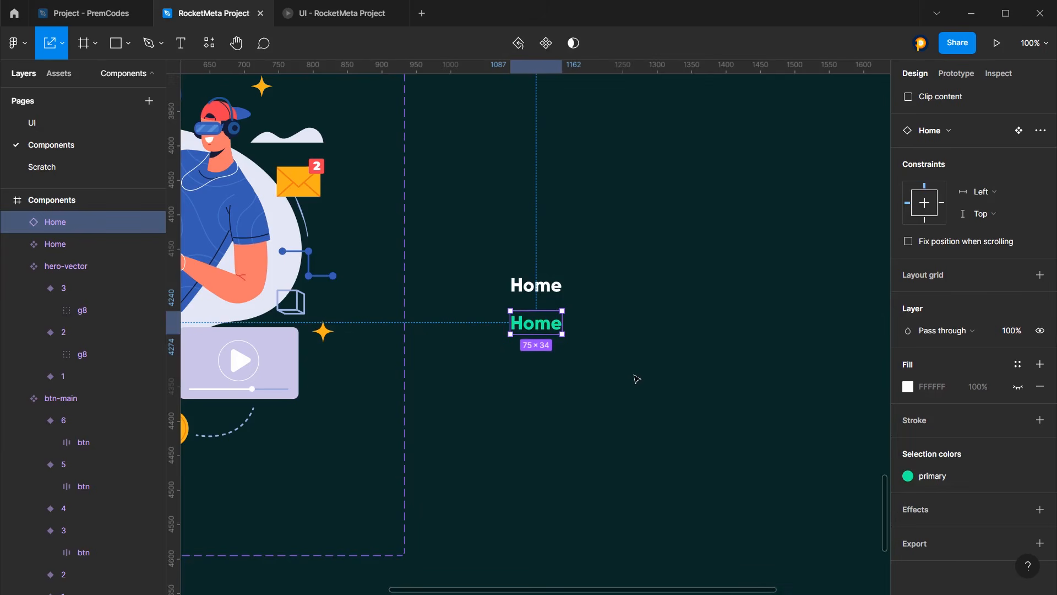
left_click(669, 345)
Detach the green Home instance from its component
left_click(523, 285)
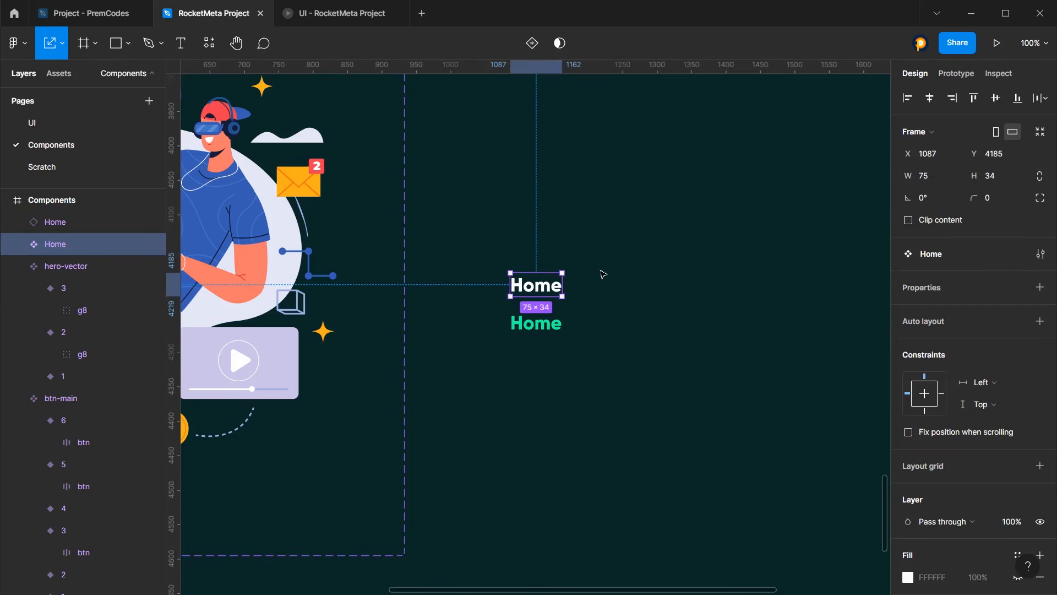
left_click(545, 325, "shift")
left_click(547, 328)
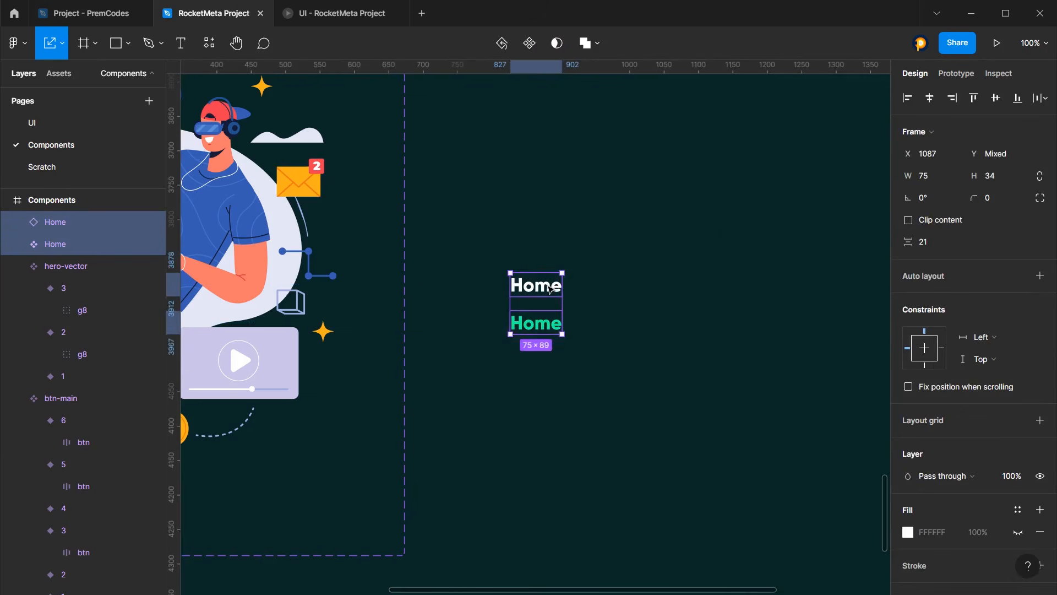
right_click(550, 324)
left_click(582, 436)
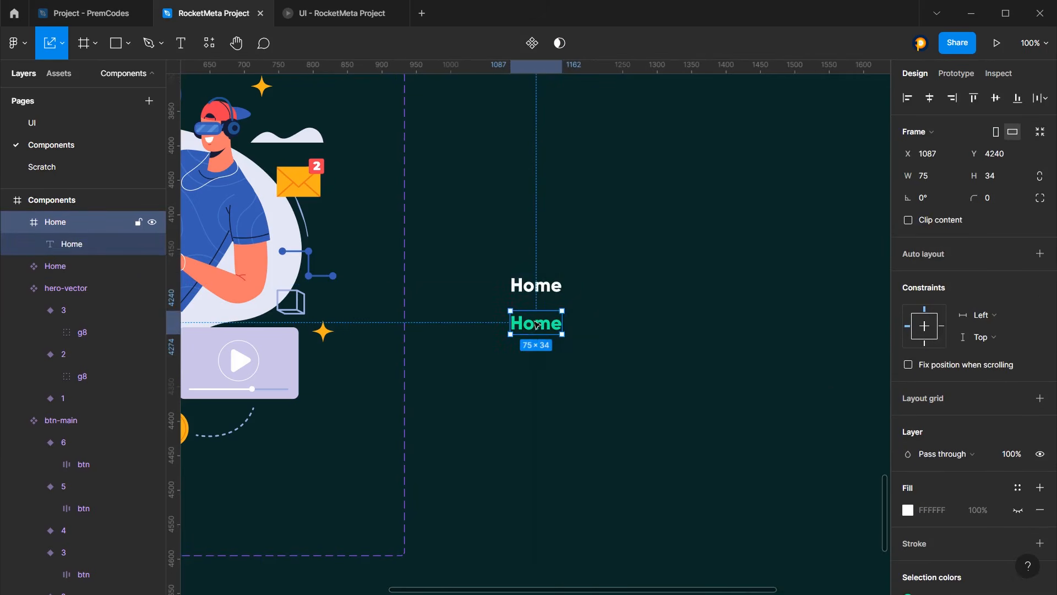
Detach and reapply the primary color style on the lower Home frame
scroll(914, 540, "down", 3)
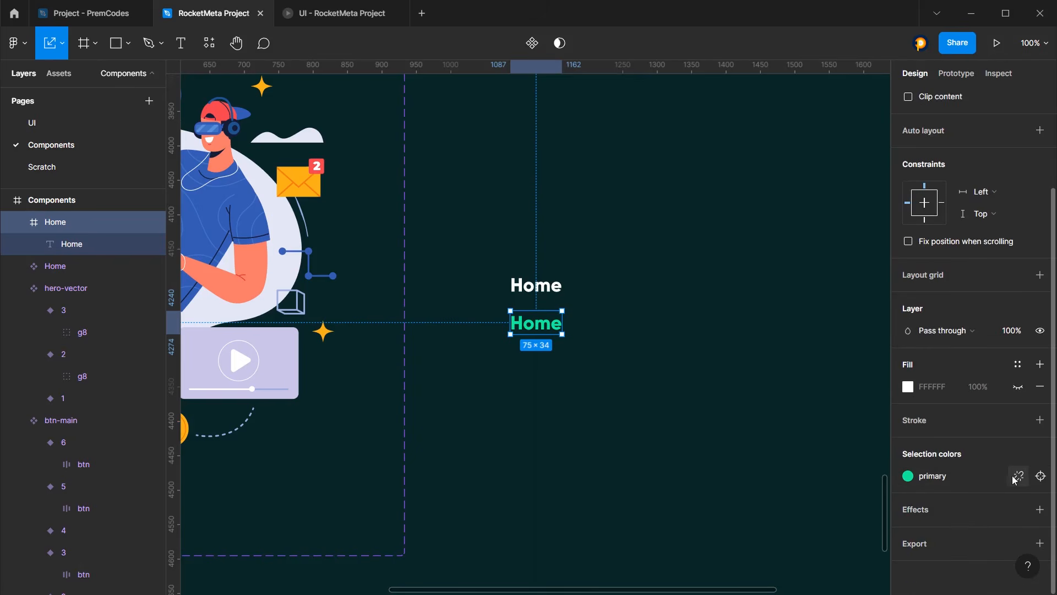
left_click(1018, 477)
left_click(1041, 476)
left_click(804, 540)
left_click(609, 267)
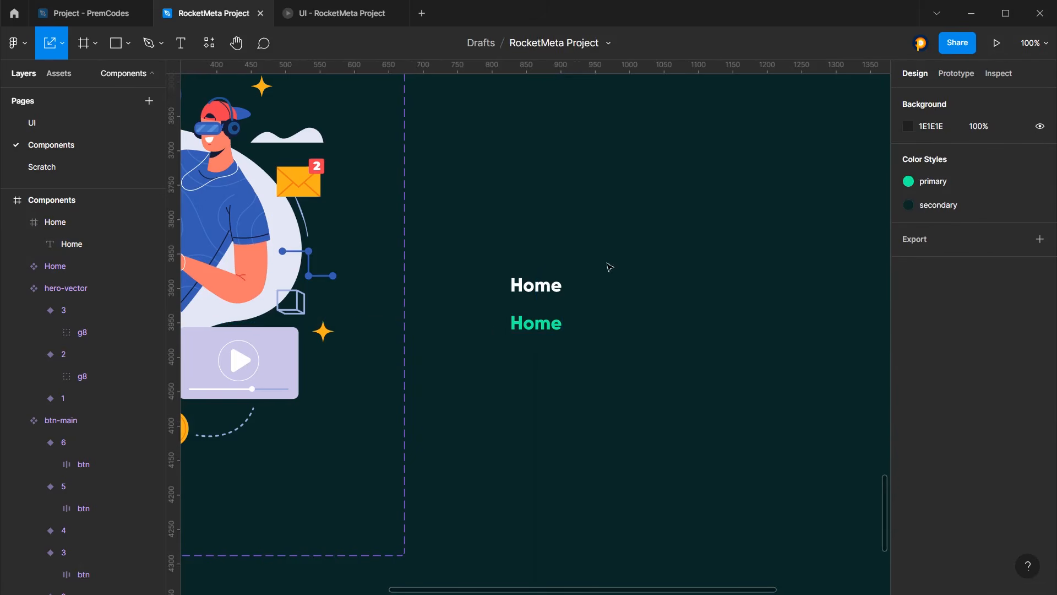
Turn the detached green Home frame into its own component
left_click_drag(609, 267, 469, 368)
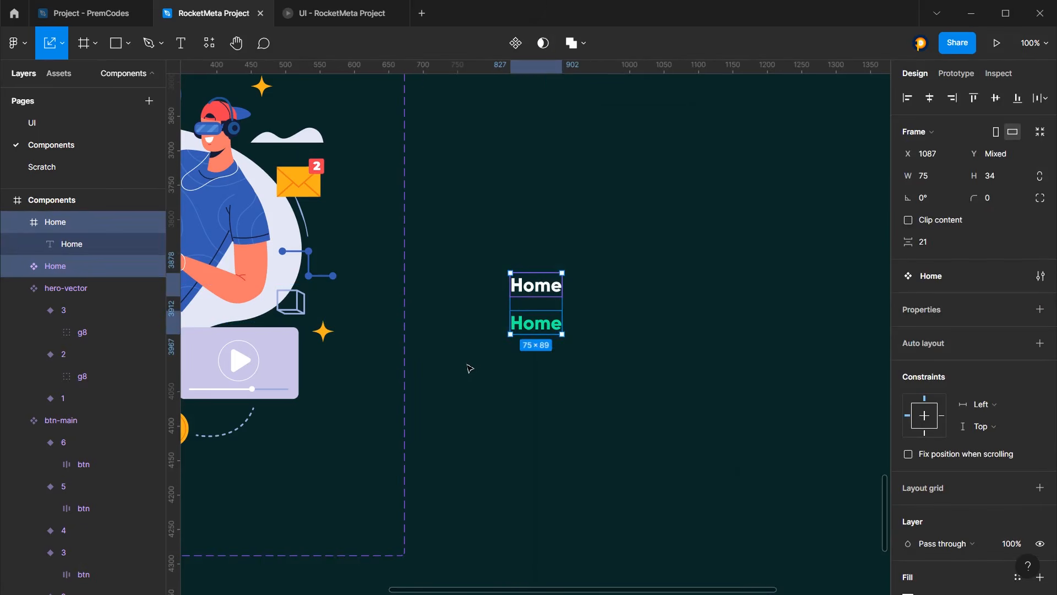
left_click(585, 144)
left_click(548, 294)
left_click(535, 323)
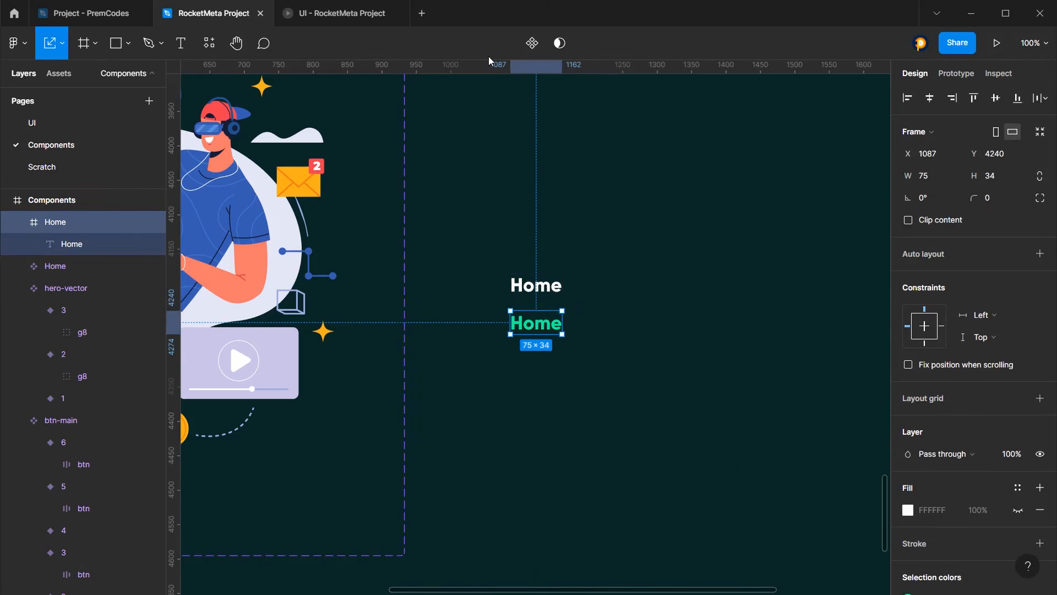
left_click(532, 43)
Combine the white and green Home components as variants
left_click(597, 253)
left_click_drag(600, 259, 590, 332)
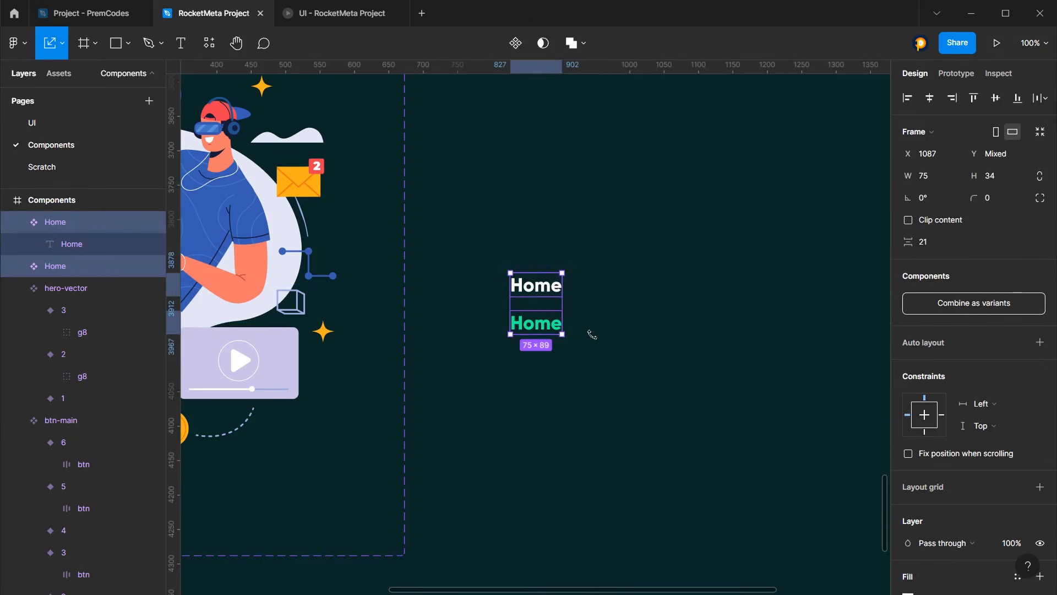
left_click(980, 303)
Set the green Home variant's Property 1 value to Hover
left_click(536, 287)
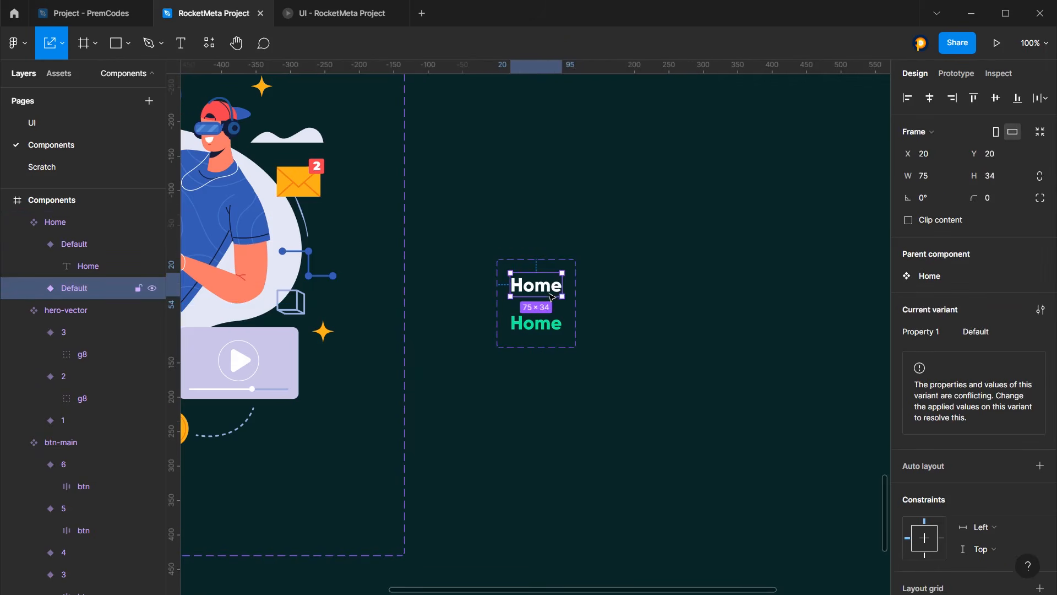
left_click(534, 327)
left_click(986, 332)
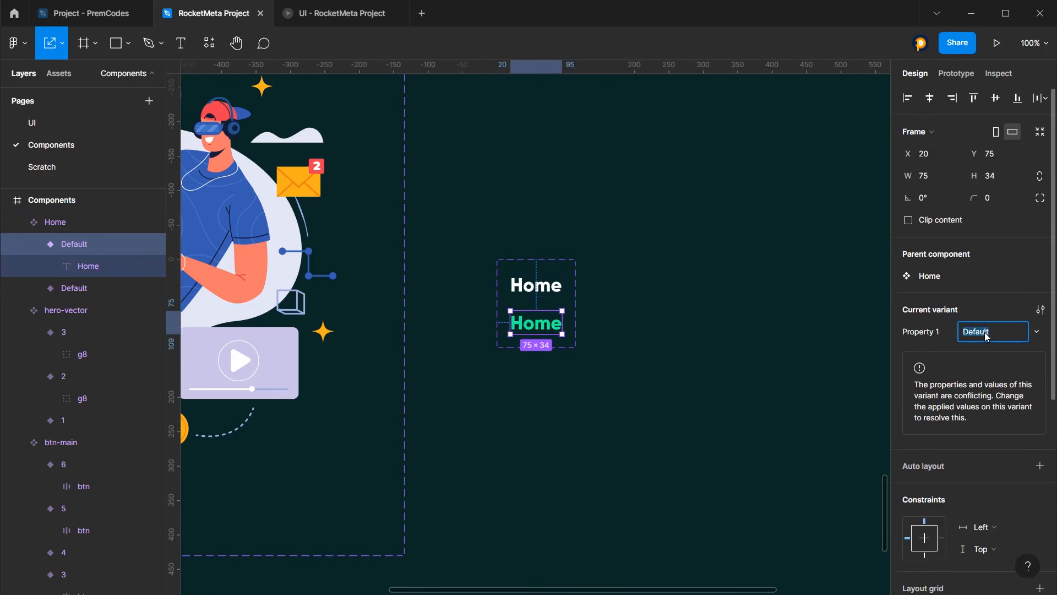
type("Hover")
key("Return")
left_click(726, 294)
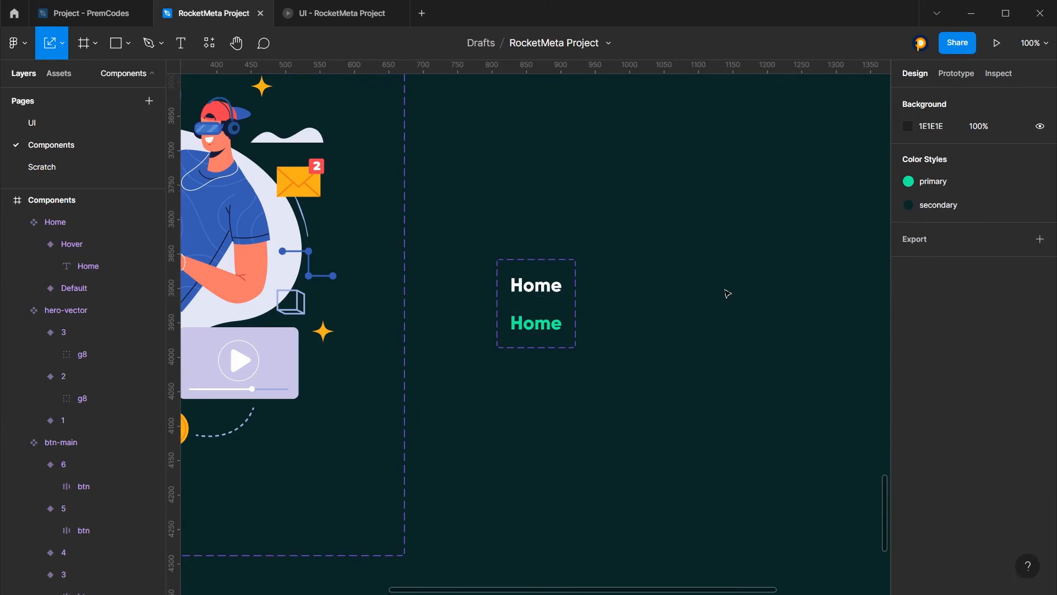
Add a prototype interaction that changes the Default Home variant to the Hover variant
left_click(576, 262)
left_click(956, 75)
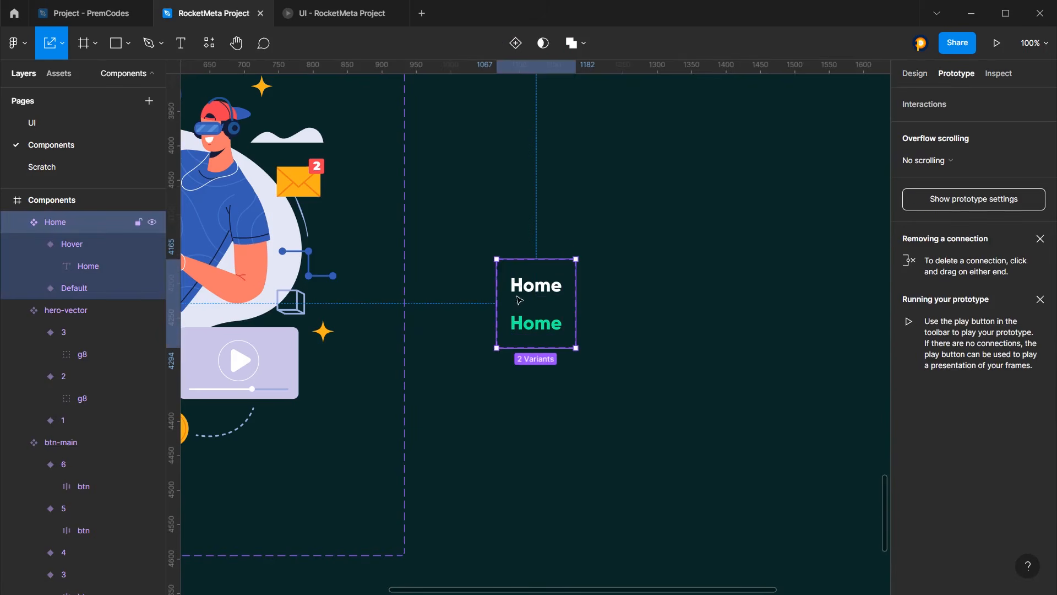
left_click(556, 284)
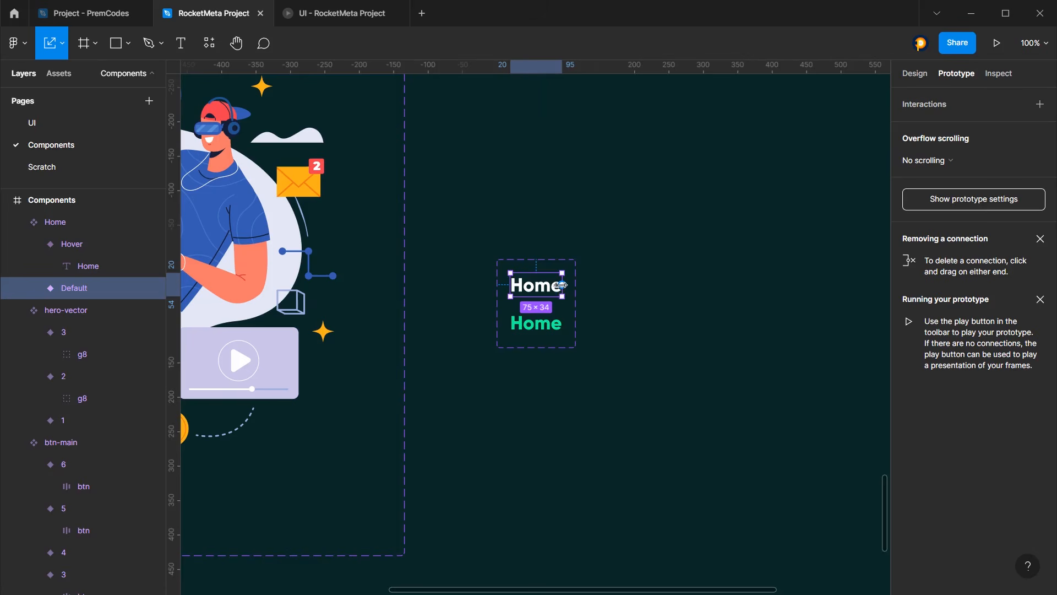
key("v")
left_click_drag(569, 317, 542, 322)
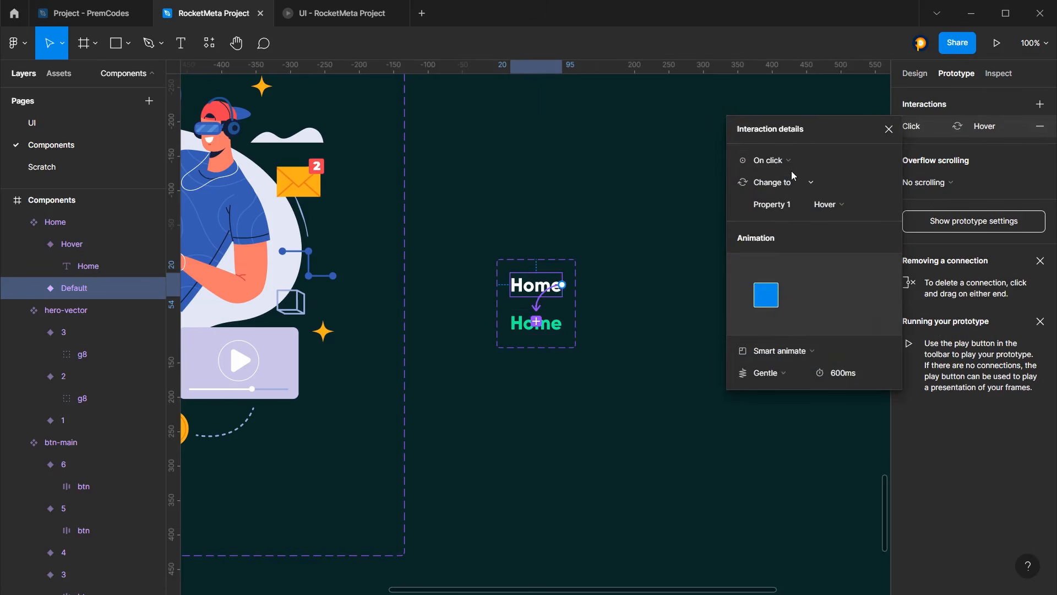
Change the trigger of the Default Home variant's interaction to While hovering
left_click(771, 160)
left_click(788, 193)
left_click(785, 354)
left_click(788, 353)
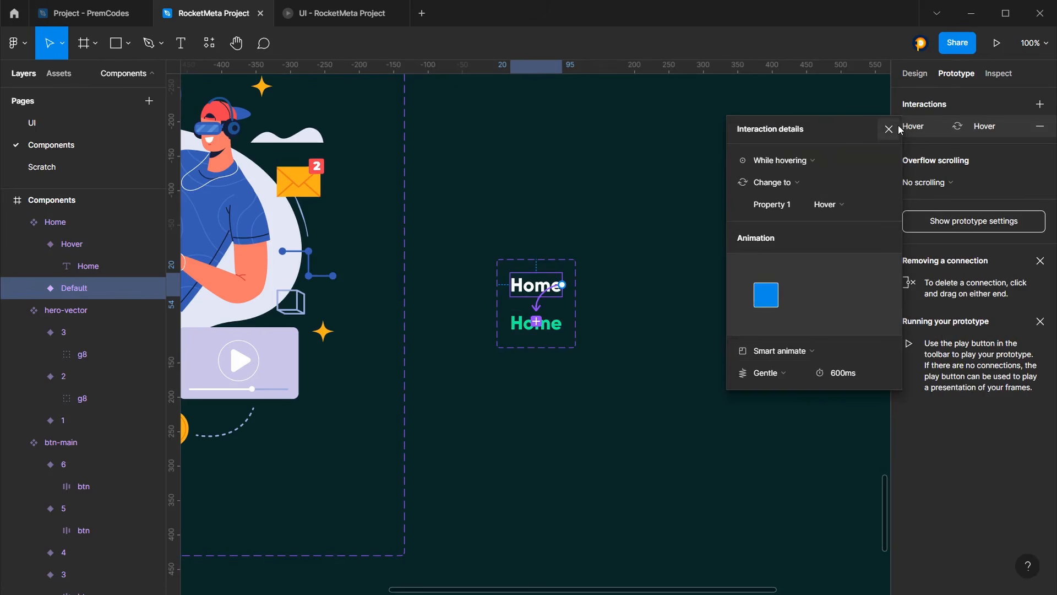
left_click(890, 129)
Rename the Home component set as Menu-link
left_click(613, 246)
left_click(572, 262)
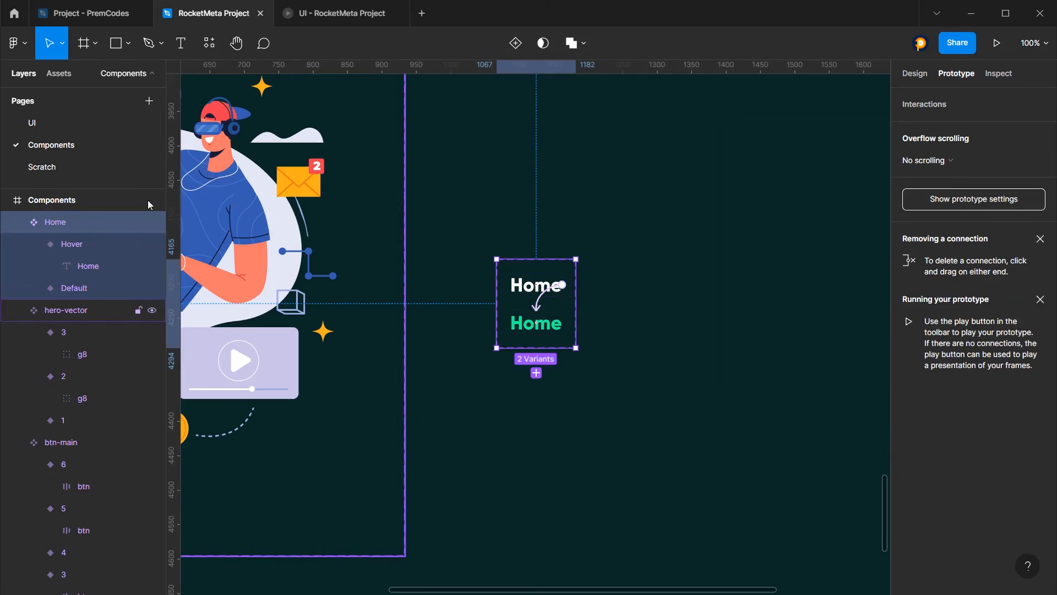
double_click(62, 221)
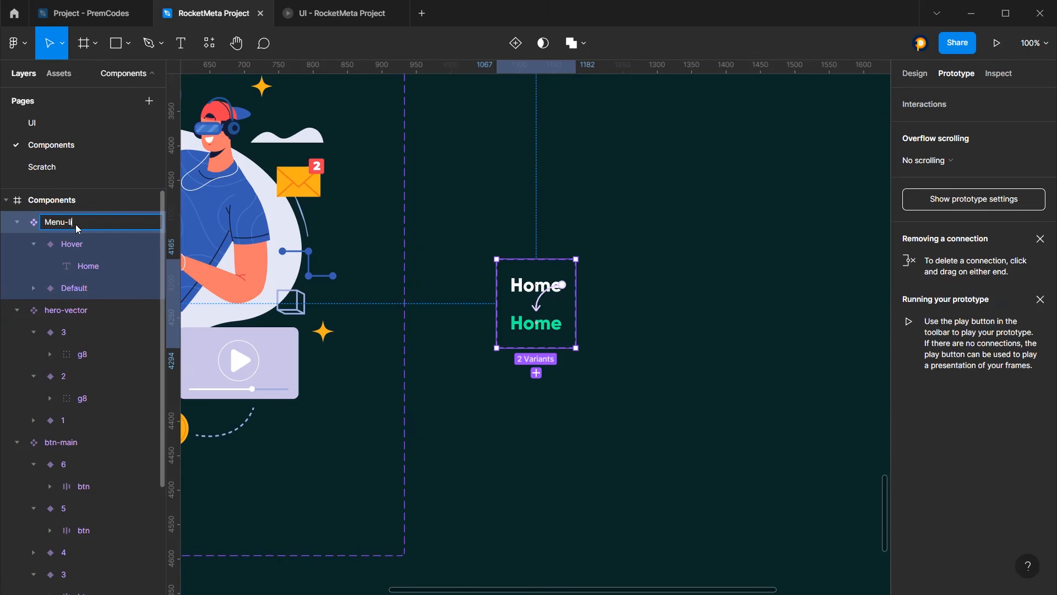
key("Return")
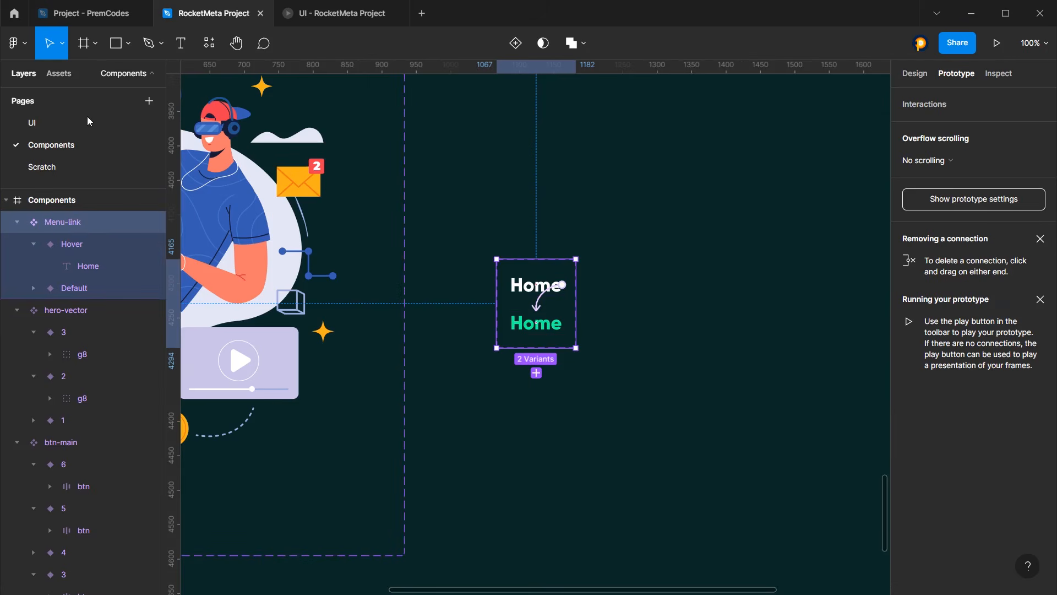
Place an instance of the Menu-link component in the header on the UI page
left_click(75, 125)
scroll(442, 158, "down", 5)
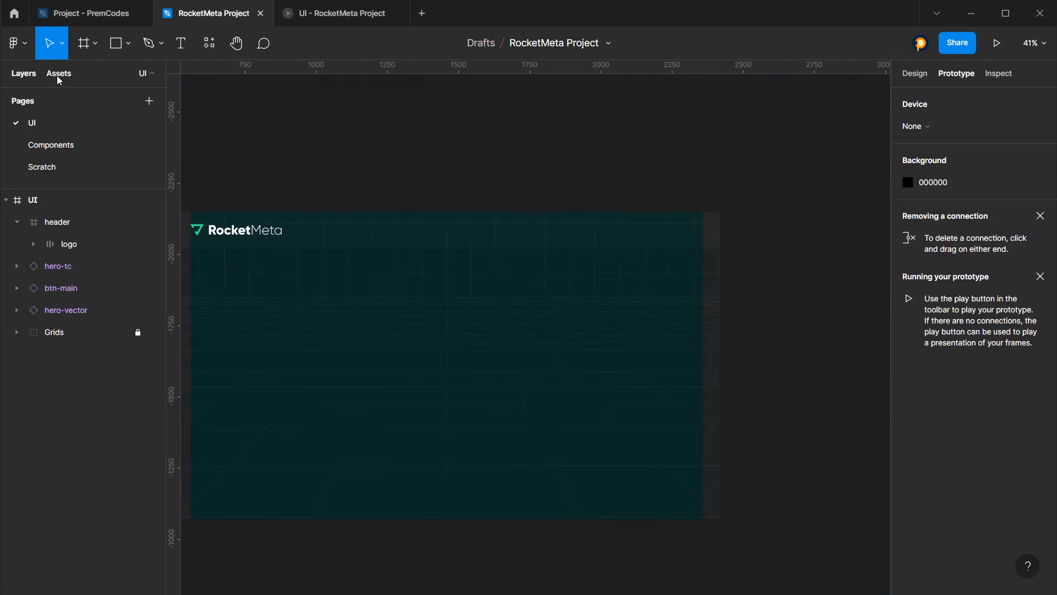
left_click(57, 75)
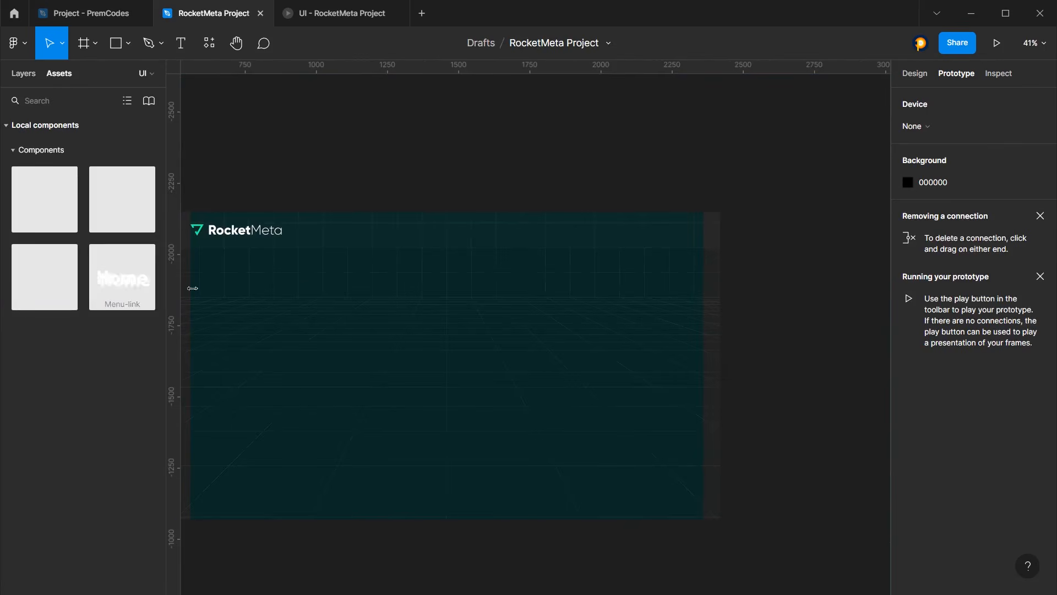
left_click_drag(192, 287, 468, 237)
scroll(493, 225, "up", 3)
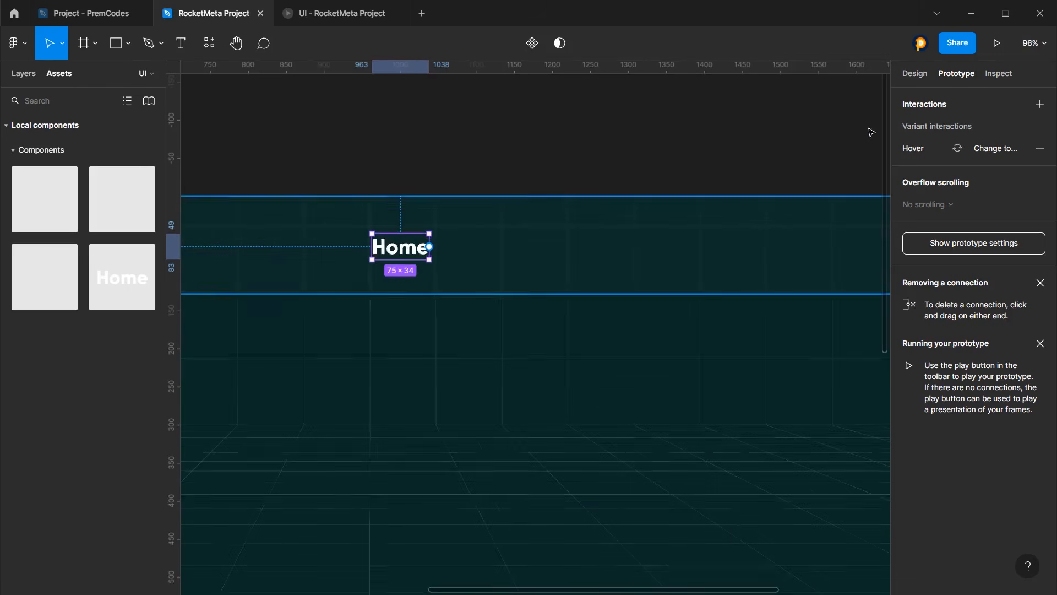
left_click(914, 73)
scroll(407, 248, "up", 3)
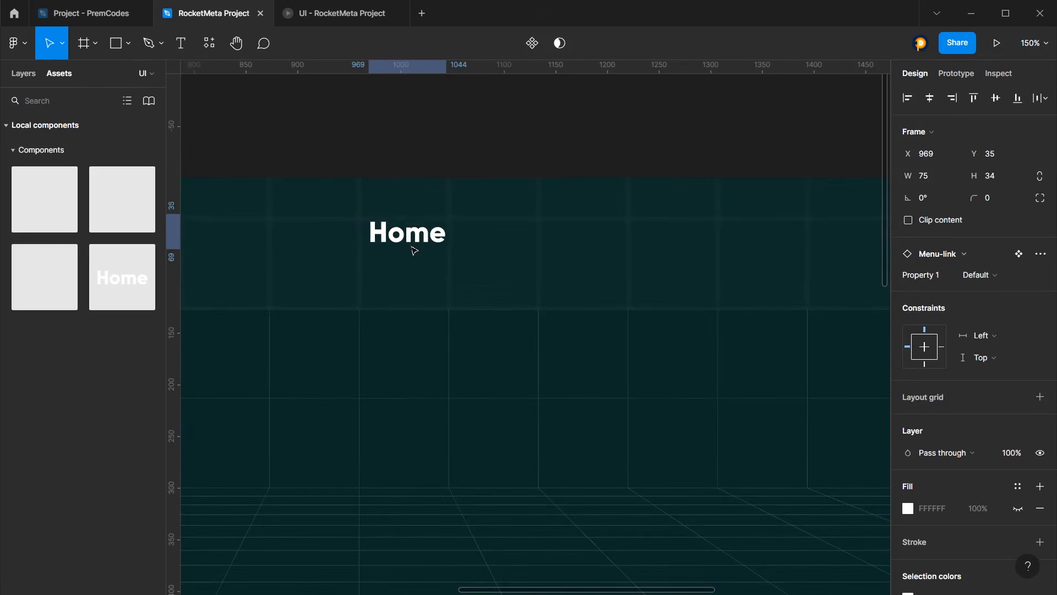
Preview the Home link's hover behaviour in the running prototype and return to the design file
left_click(306, 14)
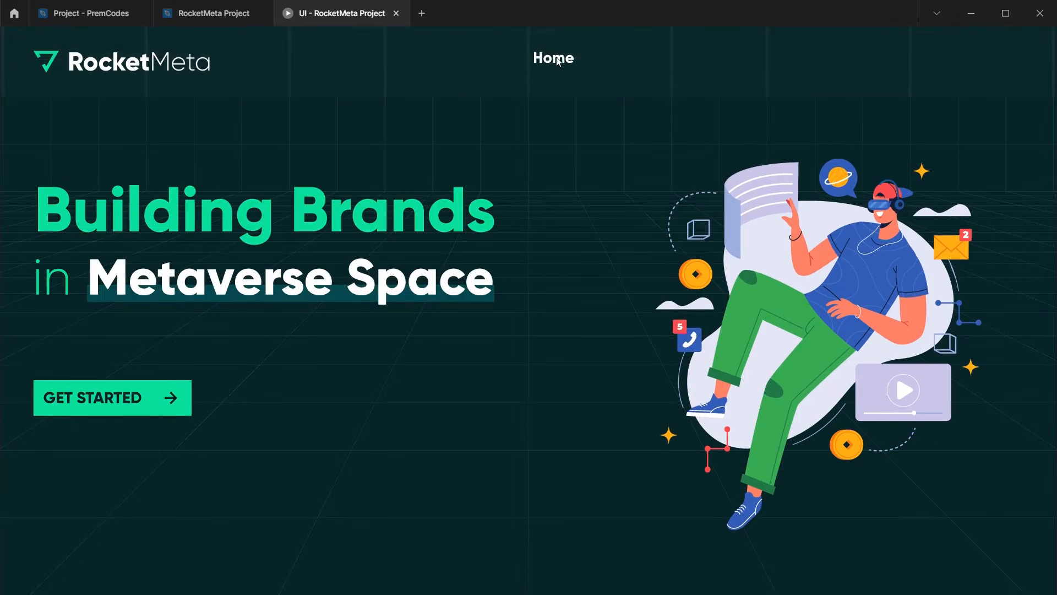
left_click(196, 13)
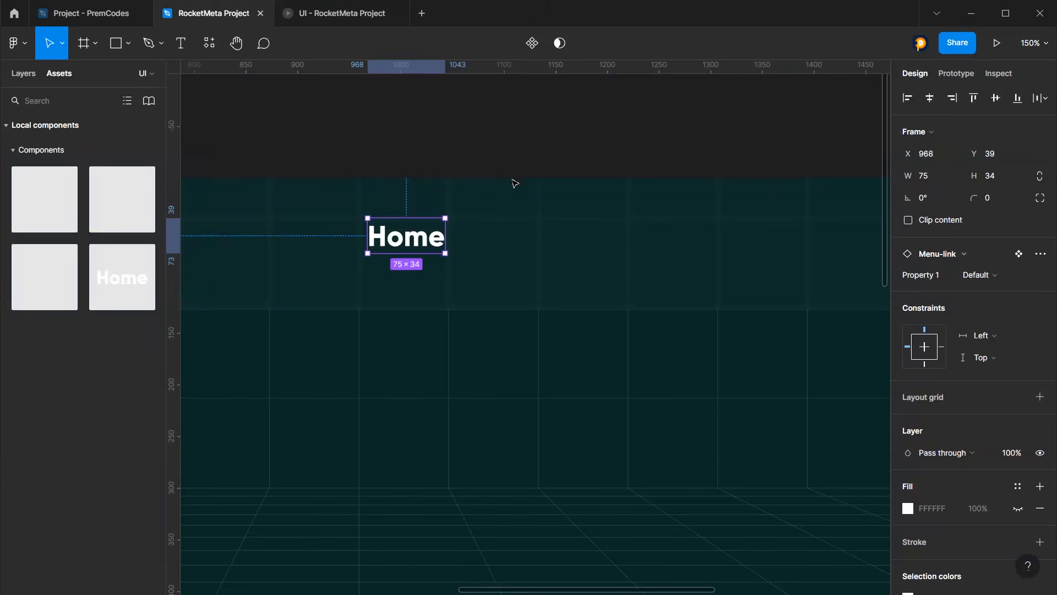
left_click(442, 147)
Duplicate the Home menu link three times to form a horizontal row of four in the header
scroll(442, 147, "down", 5)
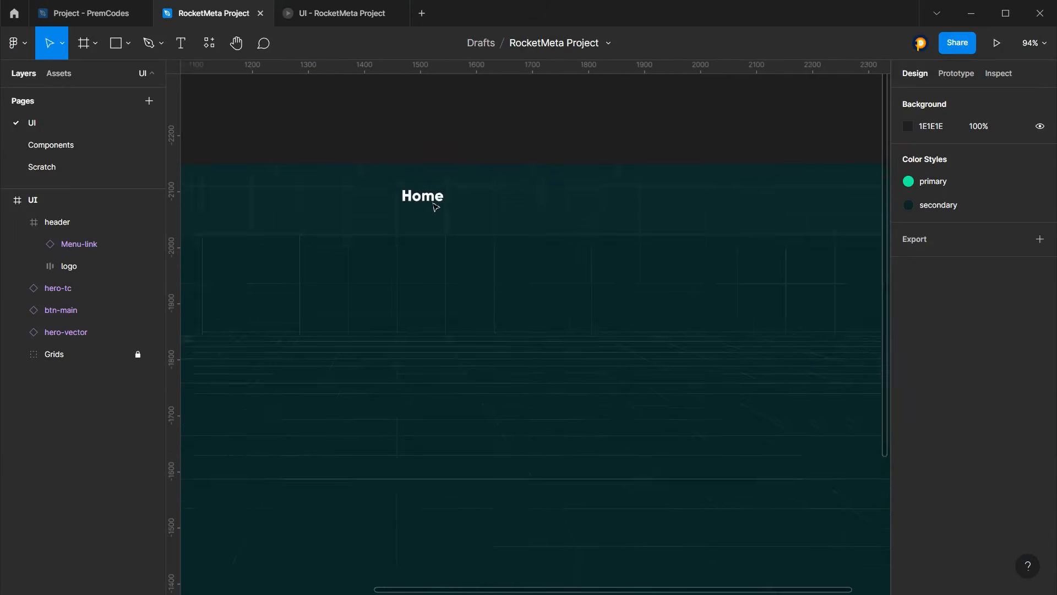
left_click(431, 193, "ctrl")
scroll(477, 171, "up", 4)
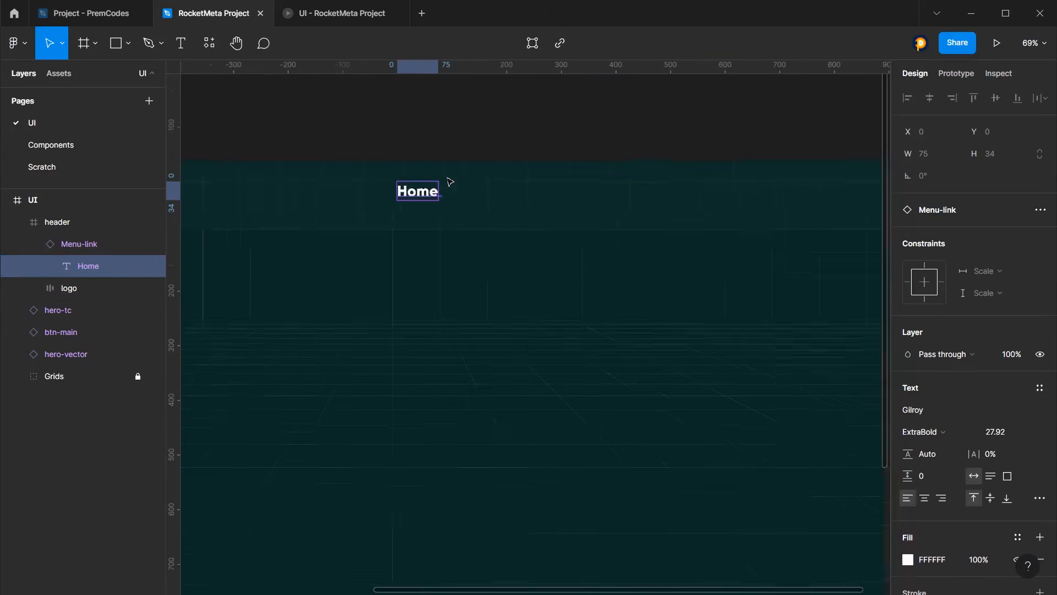
left_click(73, 245)
left_click_drag(384, 208, 753, 209)
Replace the second header link's text with "Pricing"
left_click(498, 206)
double_click(499, 206)
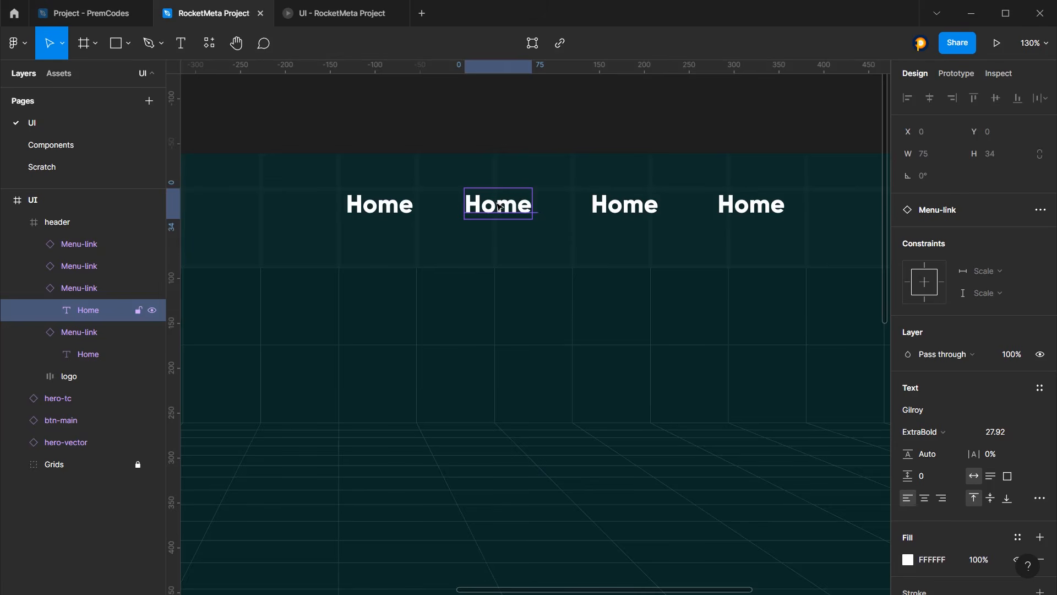
double_click(499, 207)
key("ctrl+a")
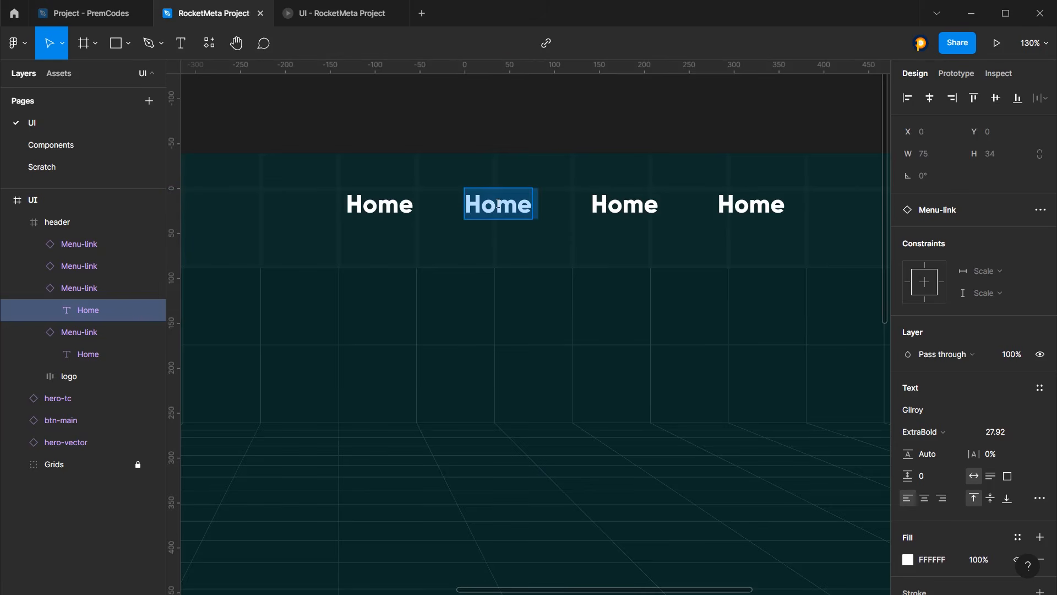
key("BackSpace")
type("P")
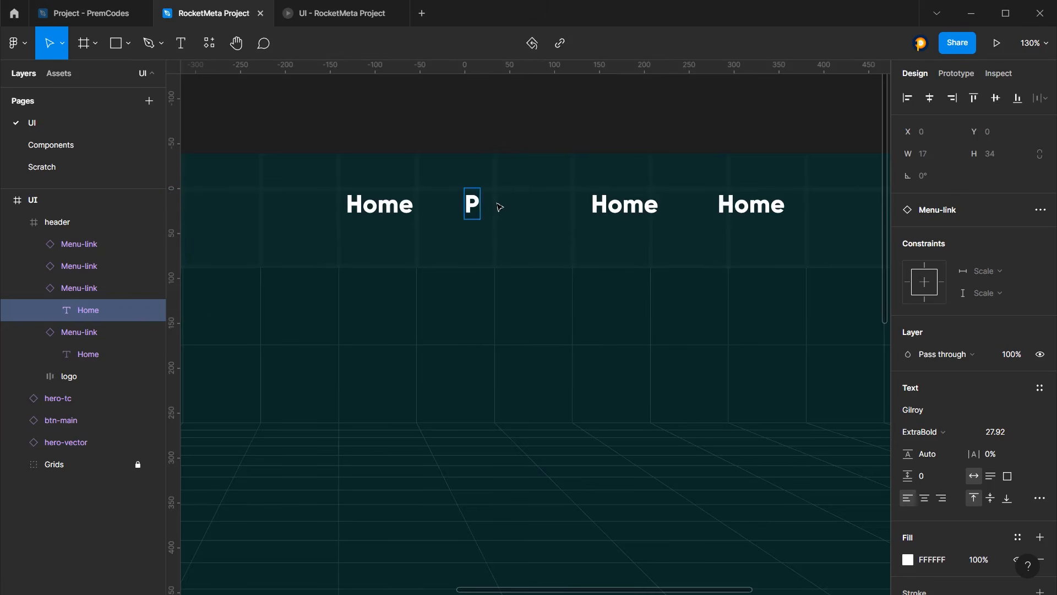
type("ricing")
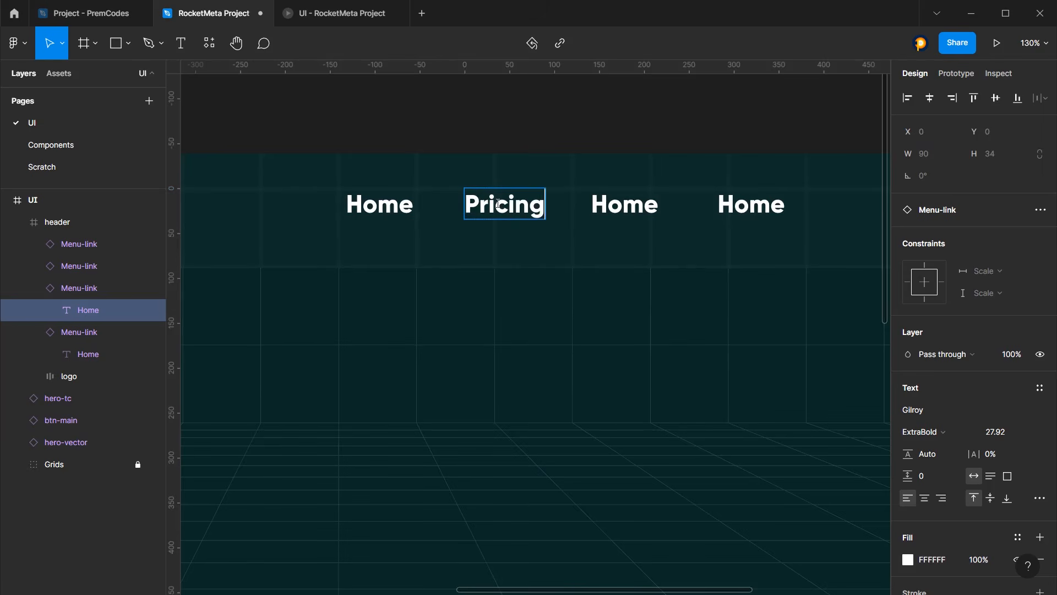
Replace the third header link's text with "Who are we?"
left_click(640, 220)
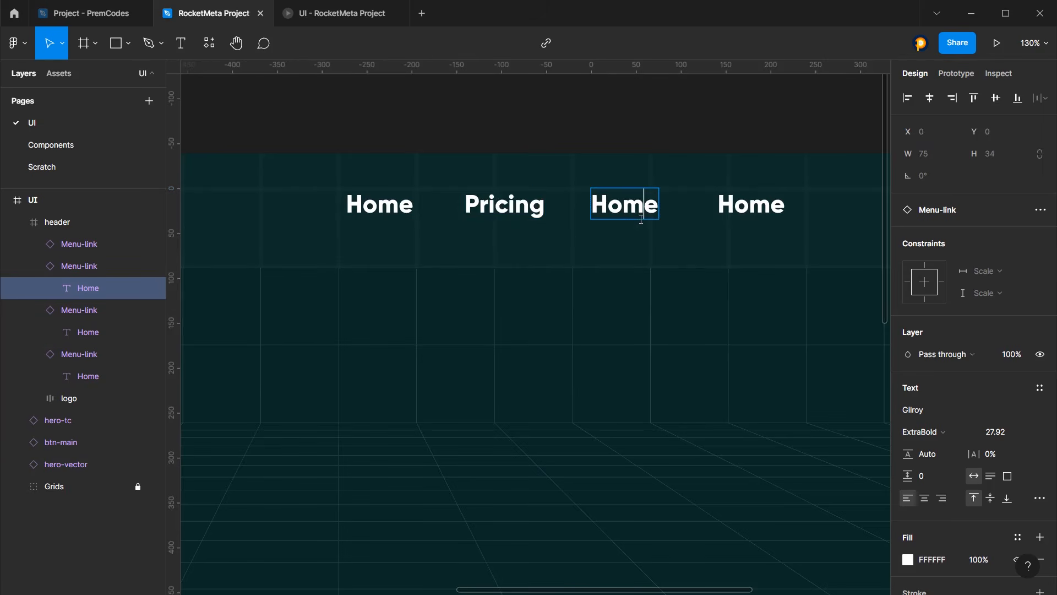
double_click(640, 219)
type("We")
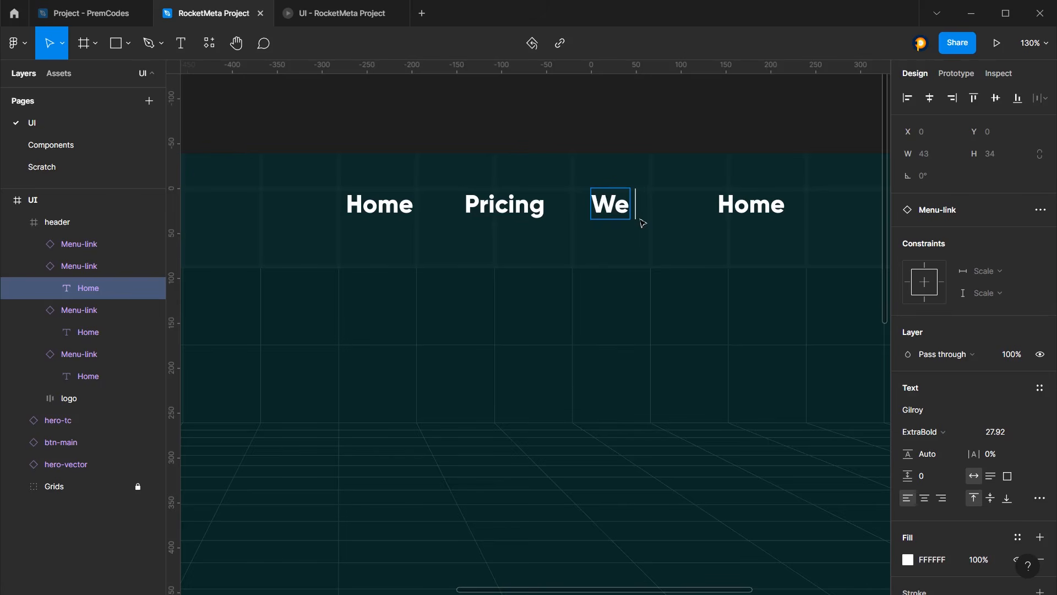
type(" we")
key("ctrl+a")
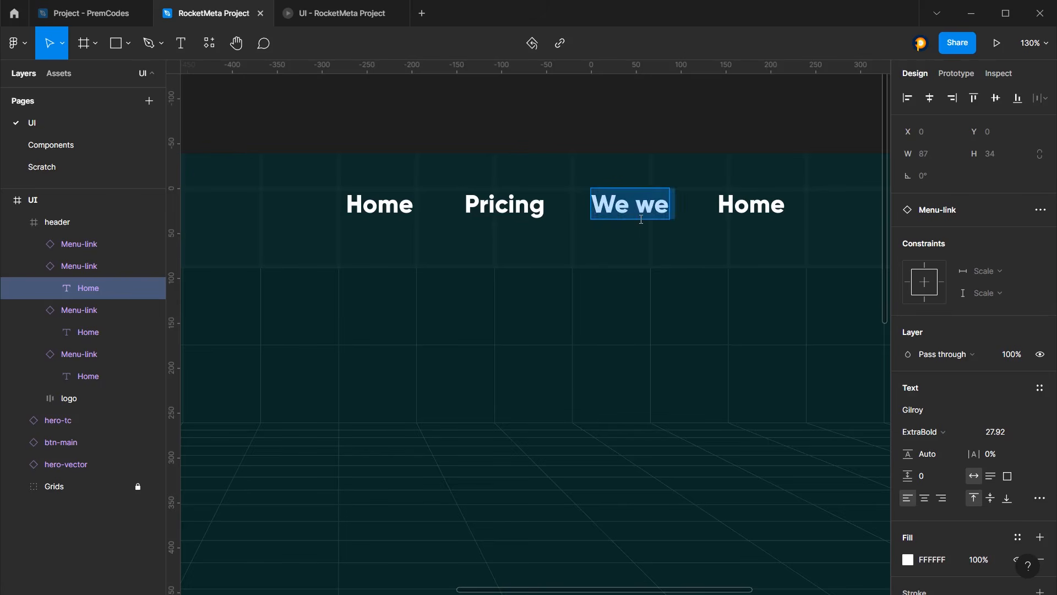
type("Who we a")
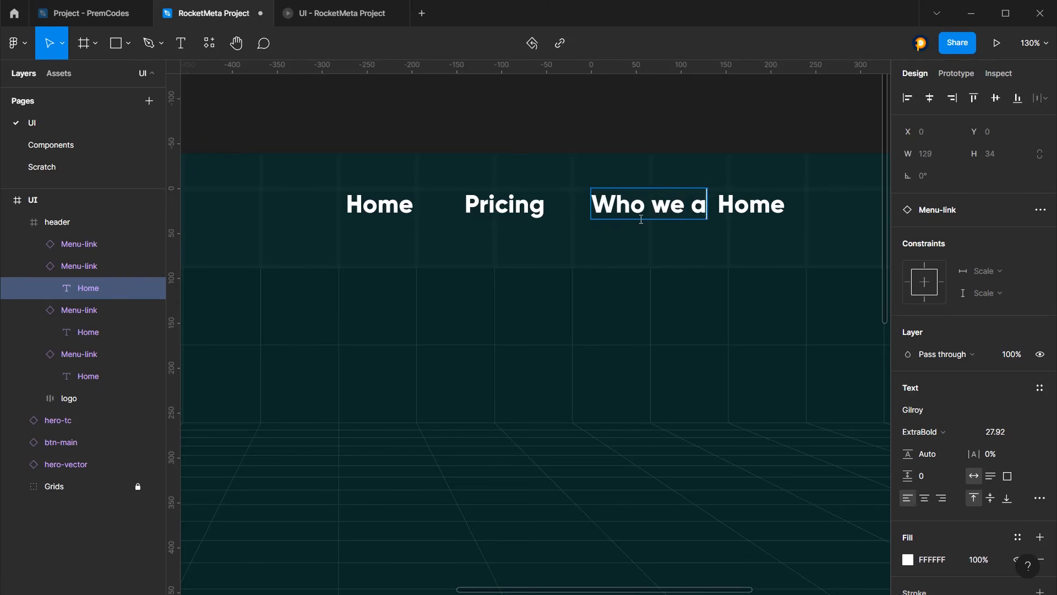
type("re?")
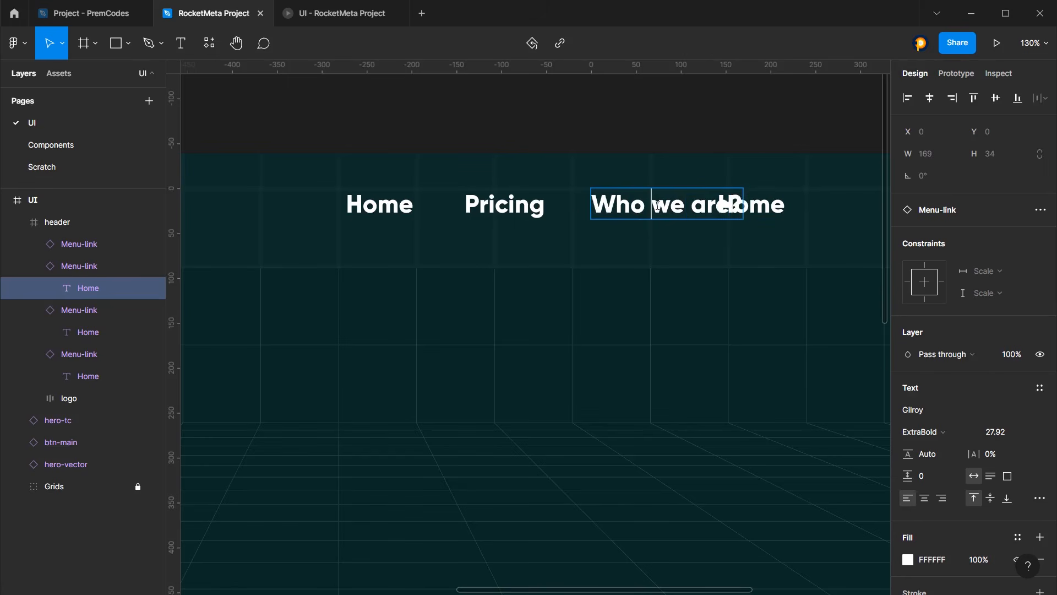
left_click_drag(654, 204, 809, 216)
type("are we?")
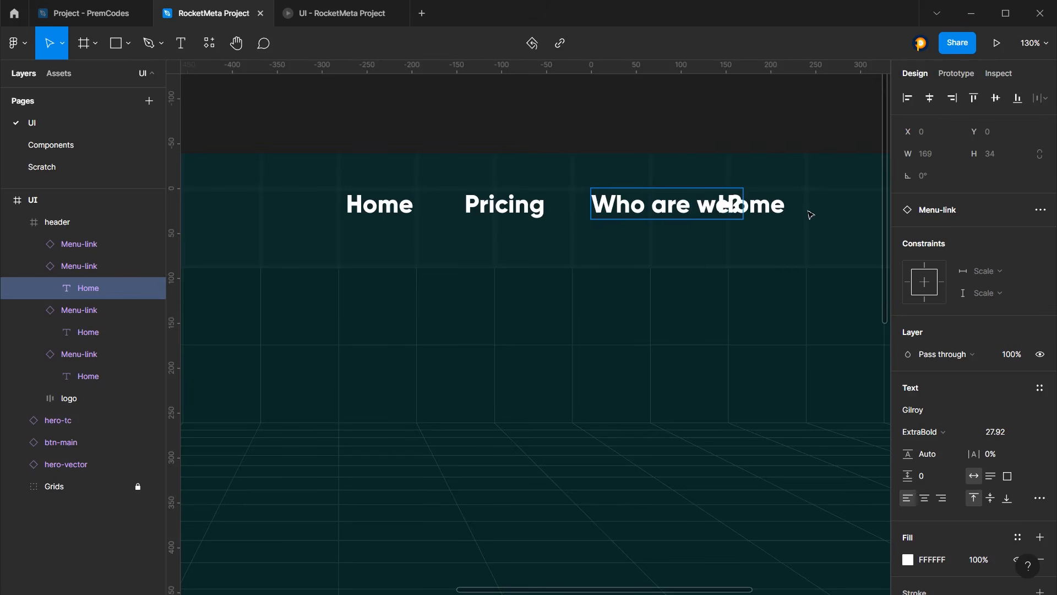
key("Escape")
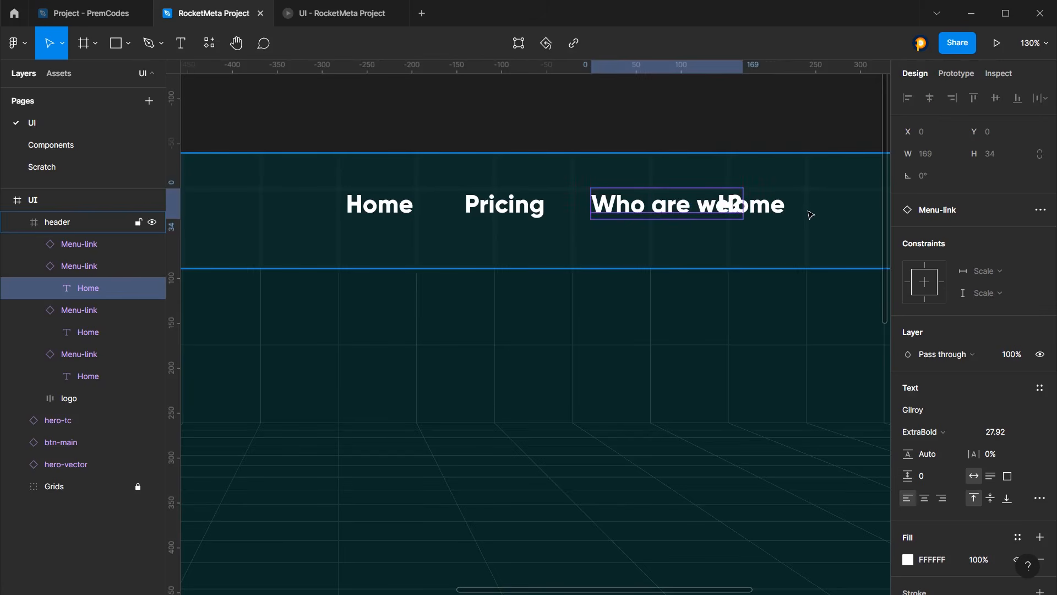
Move the fourth Home link clear of the "Who are we?" link and open its text for editing
left_click(777, 205)
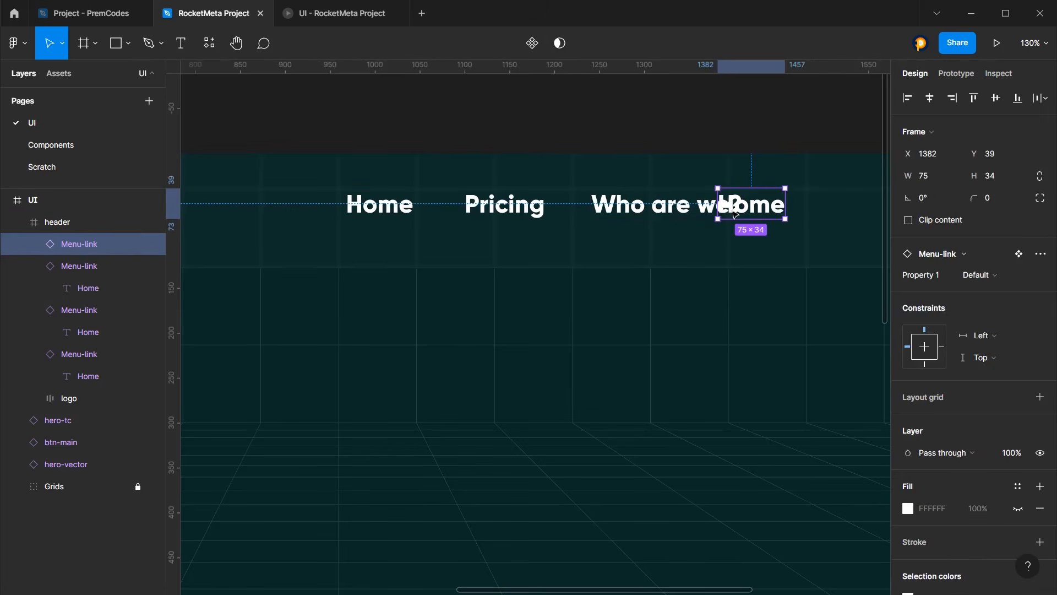
left_click_drag(778, 205, 847, 200)
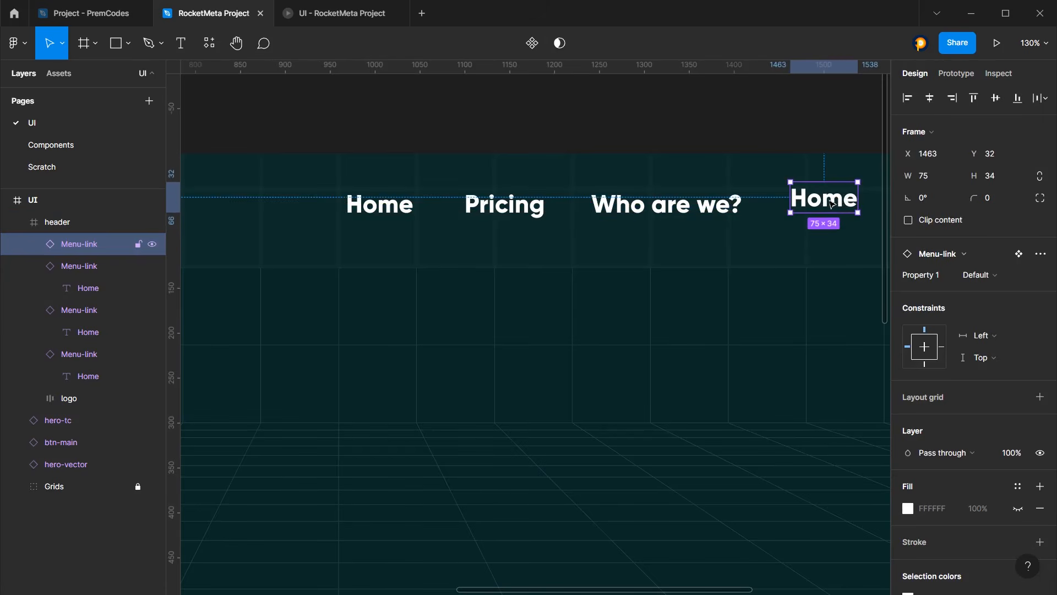
double_click(832, 204)
double_click(831, 204)
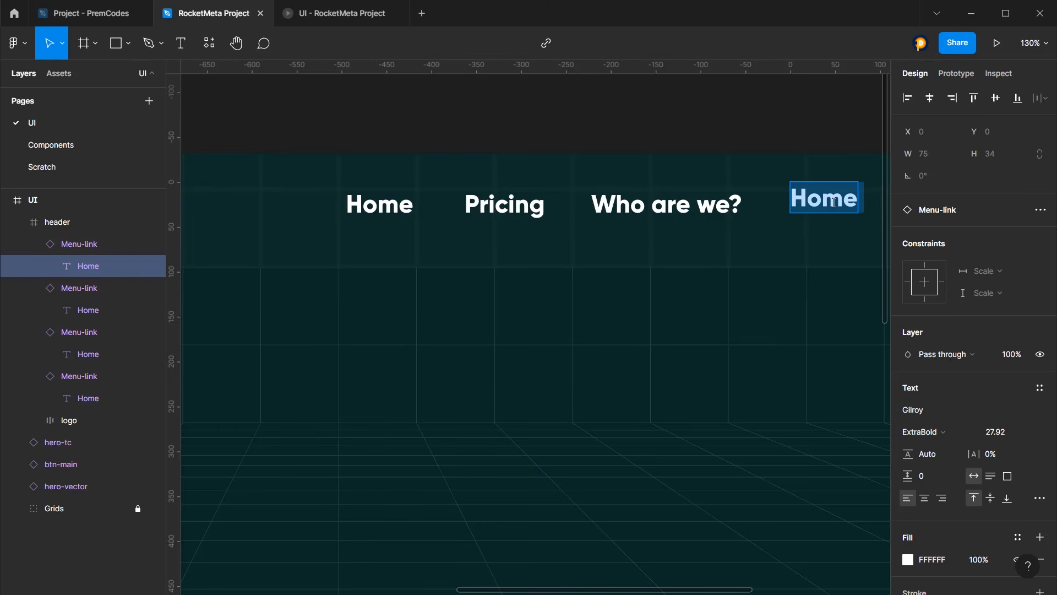
type("Con")
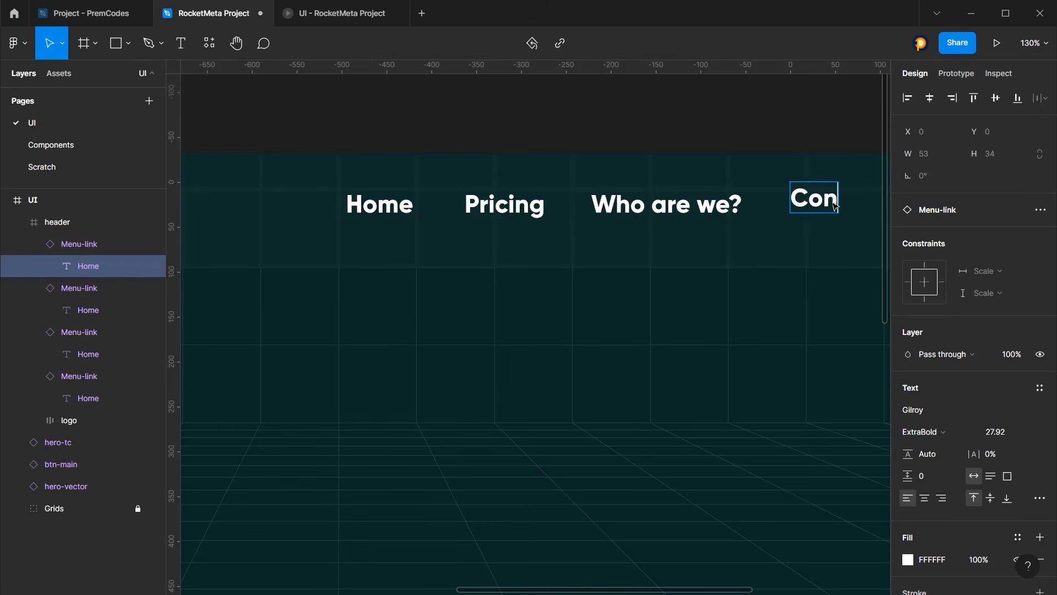
double_click(834, 202)
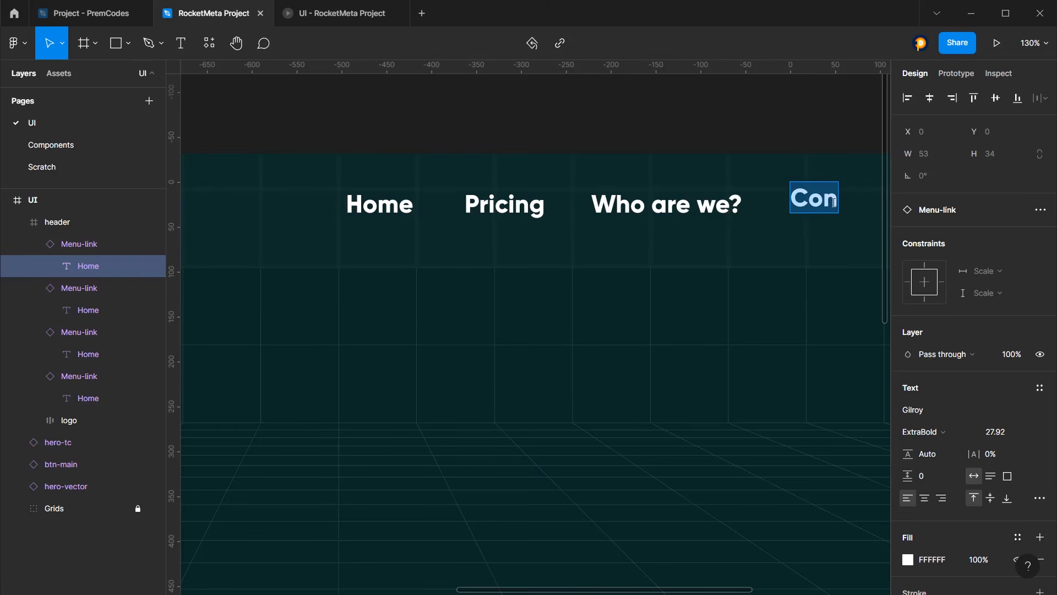
key("BackSpace")
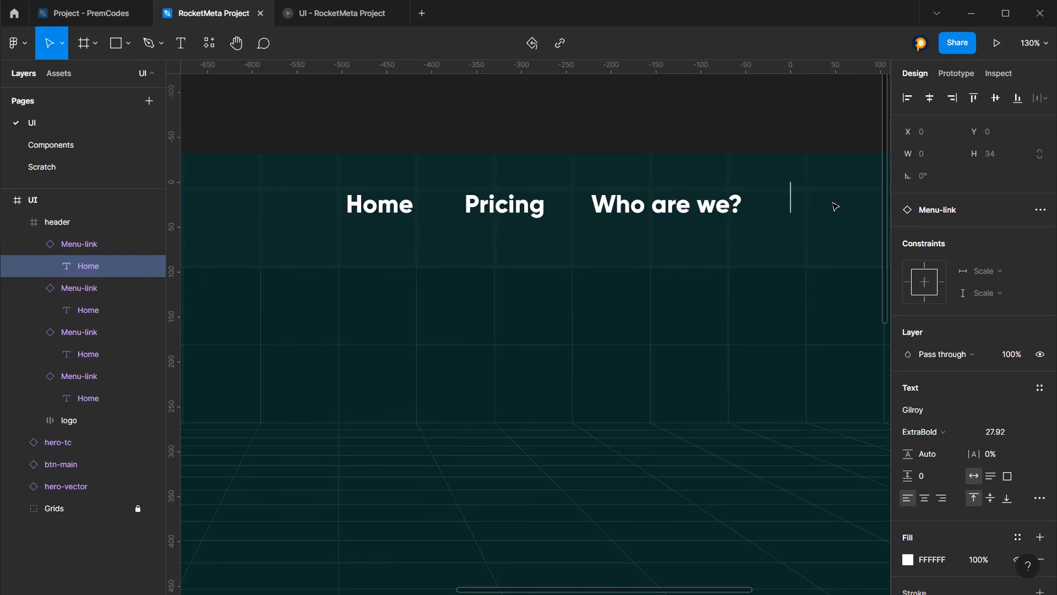
type("Suppo")
Replace the fourth header link's text with "Our Products"
double_click(833, 202)
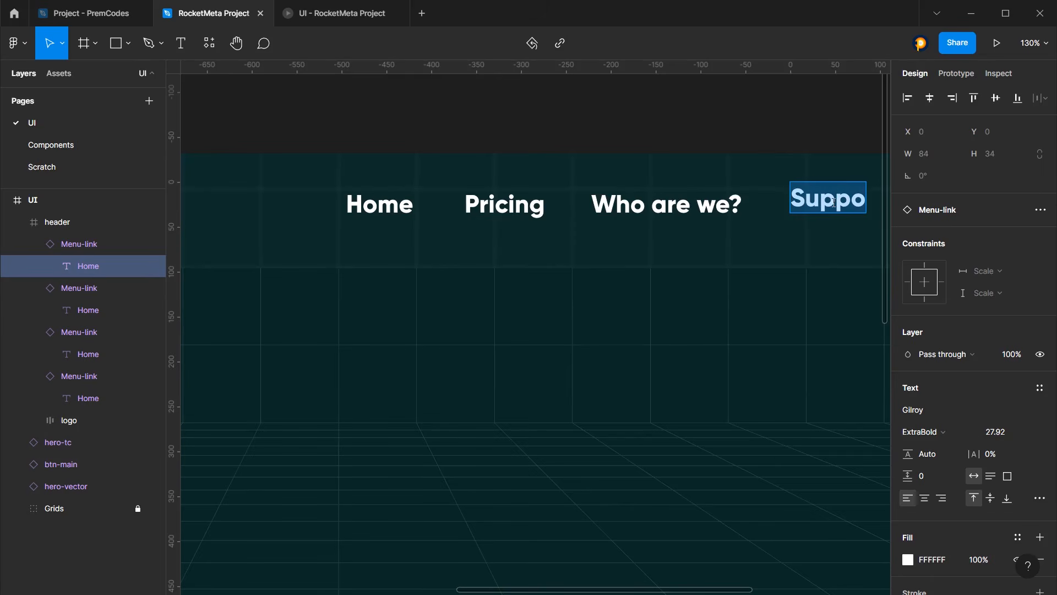
type("Our Pro")
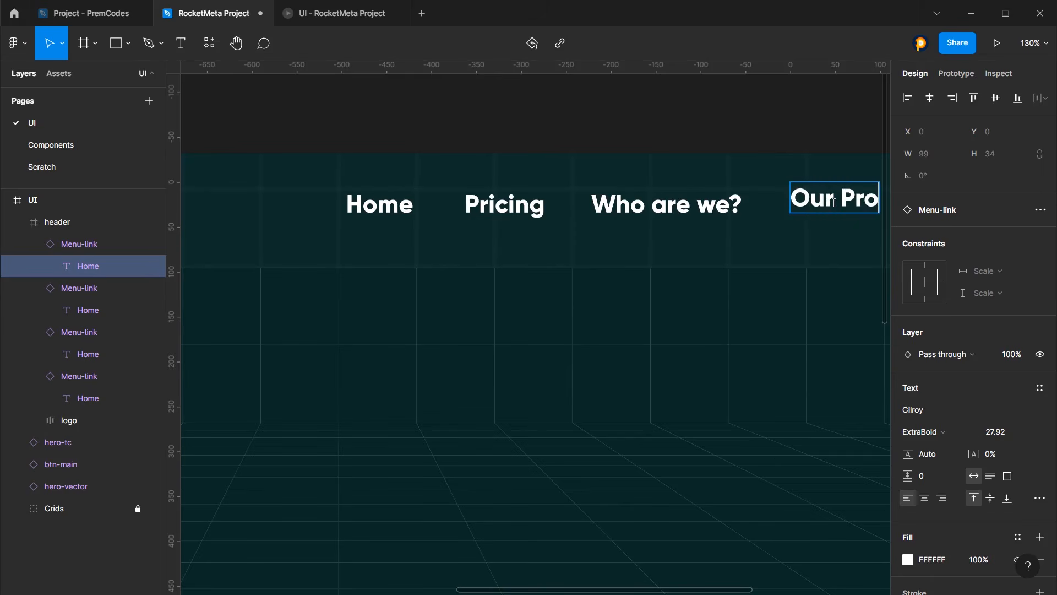
type("duc")
key("ctrl+a")
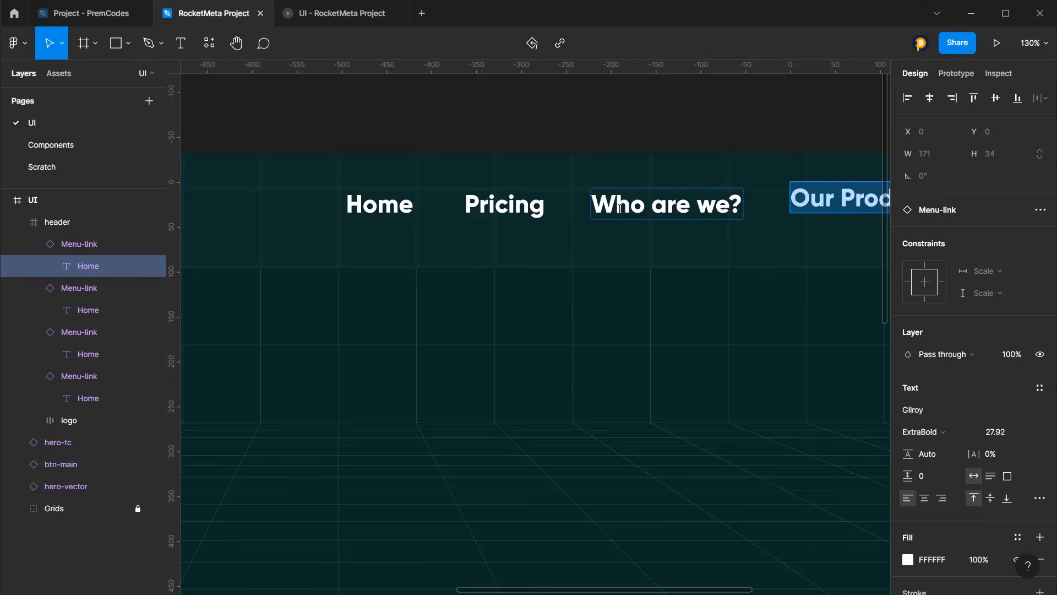
scroll(615, 210, "down", 5)
left_click(735, 209)
left_click(663, 168)
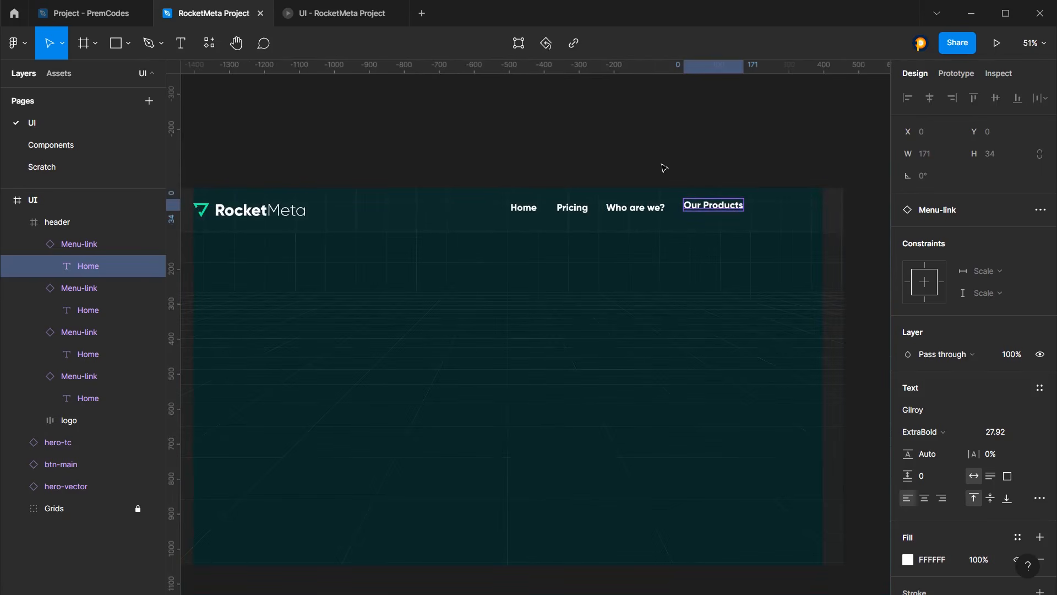
Wrap the four Menu-link instances in the header in a horizontal auto layout frame with centred alignment
left_click(634, 207)
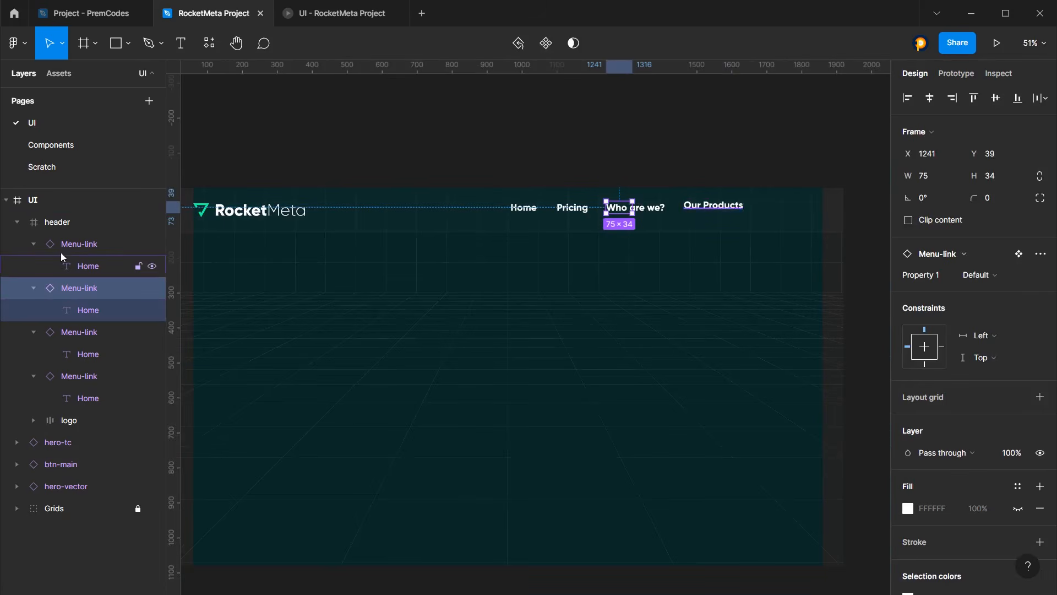
left_click(77, 243)
left_click(88, 376, "shift")
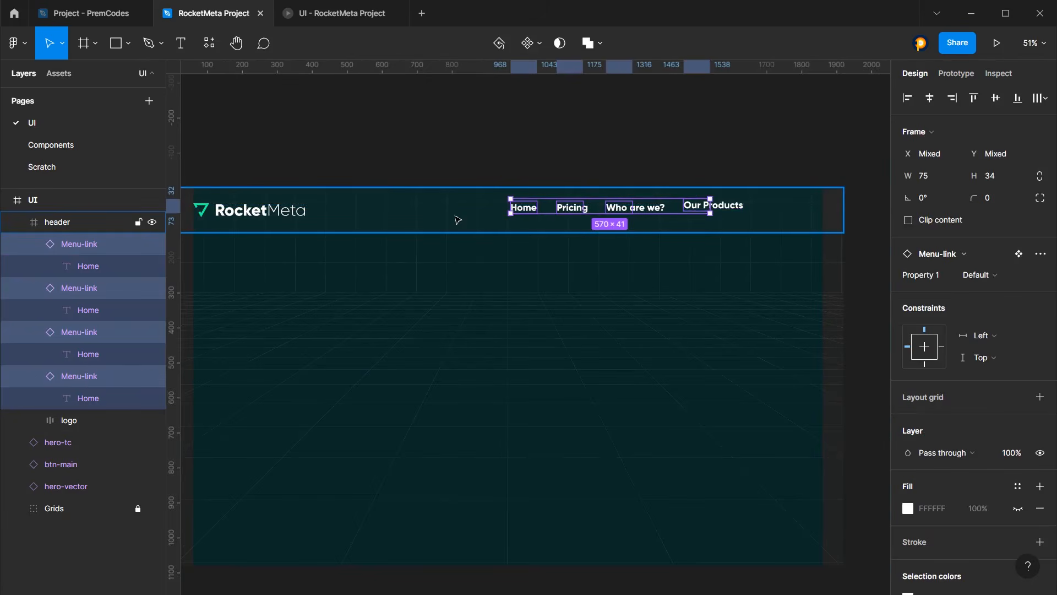
key("shift+a")
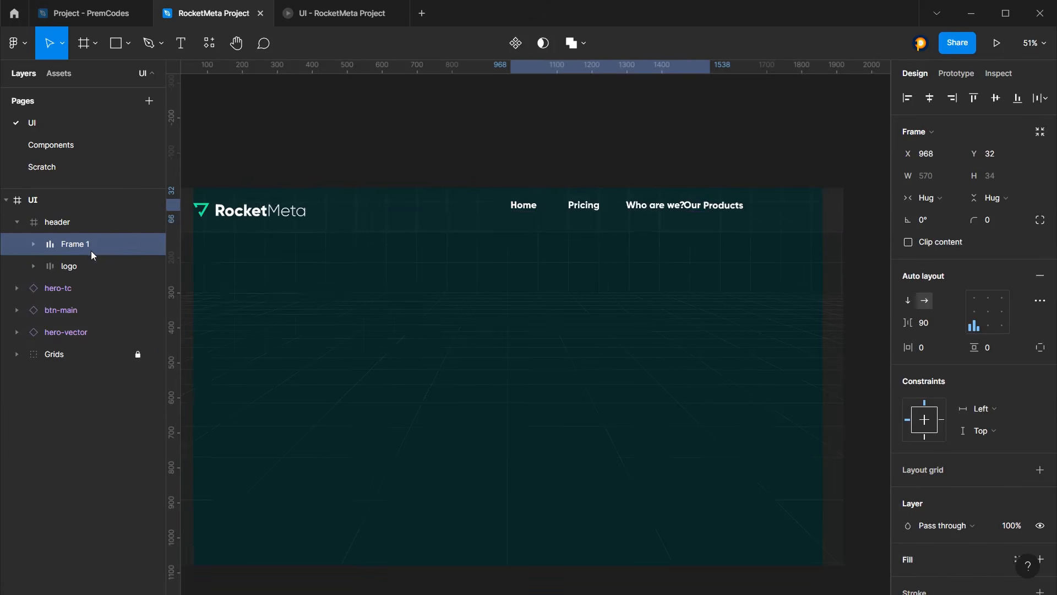
left_click(988, 311)
Increase the spacing between the header links to 164 and try a fixed width for their frame
left_click_drag(911, 323, 1010, 332)
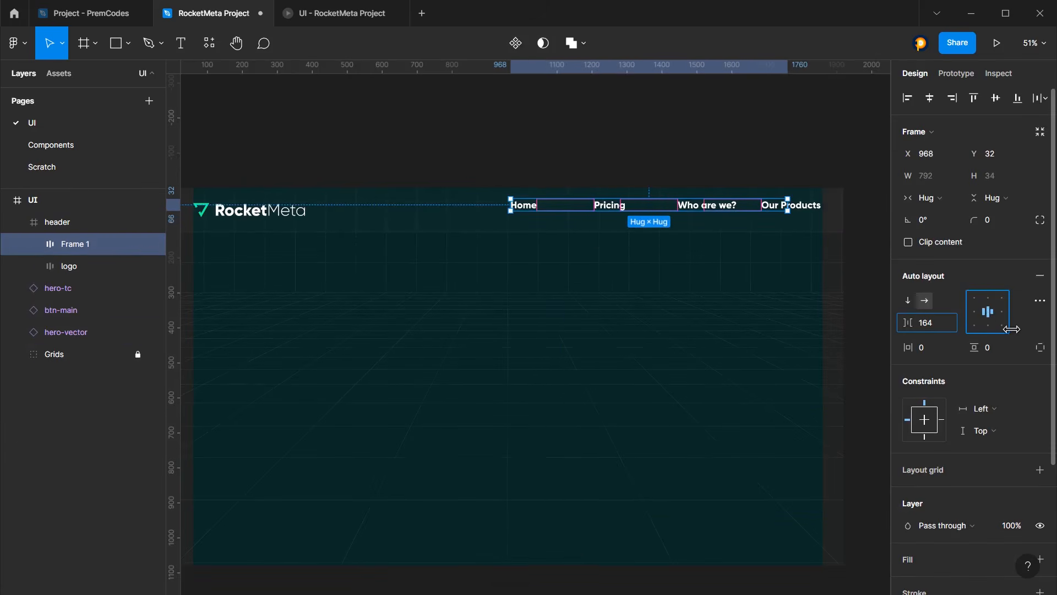
left_click(929, 198)
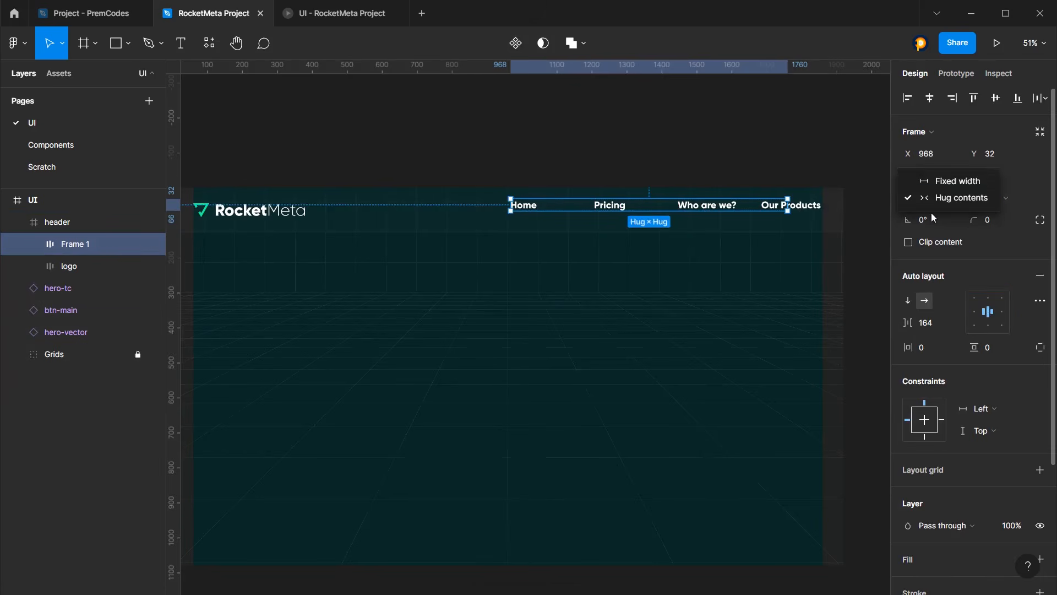
left_click(947, 180)
double_click(787, 210)
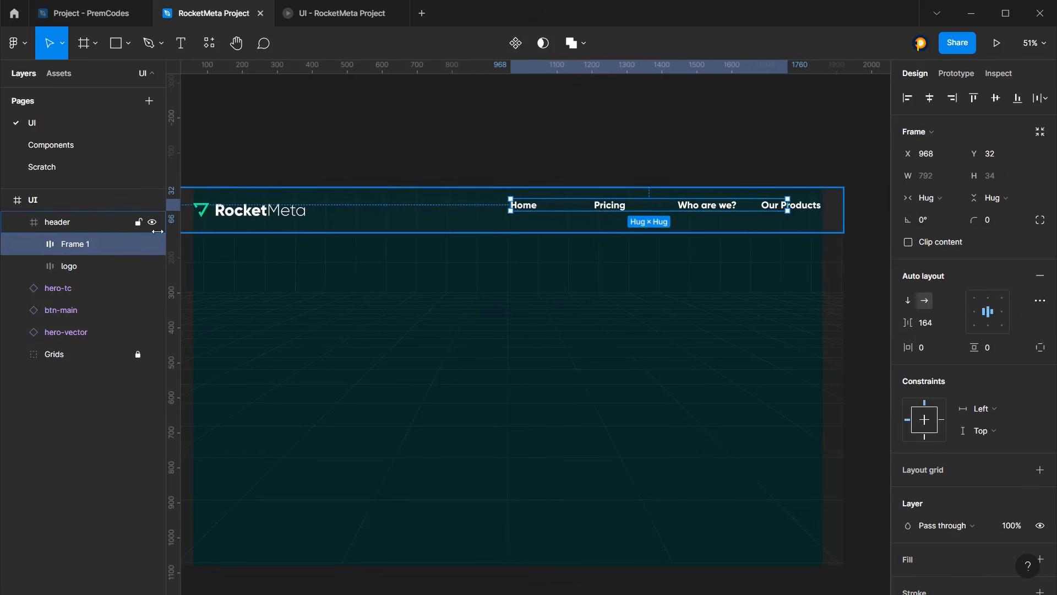
Set the spacing between the header links to 104, and undo the fixed-width resizing of their frame
left_click(68, 223)
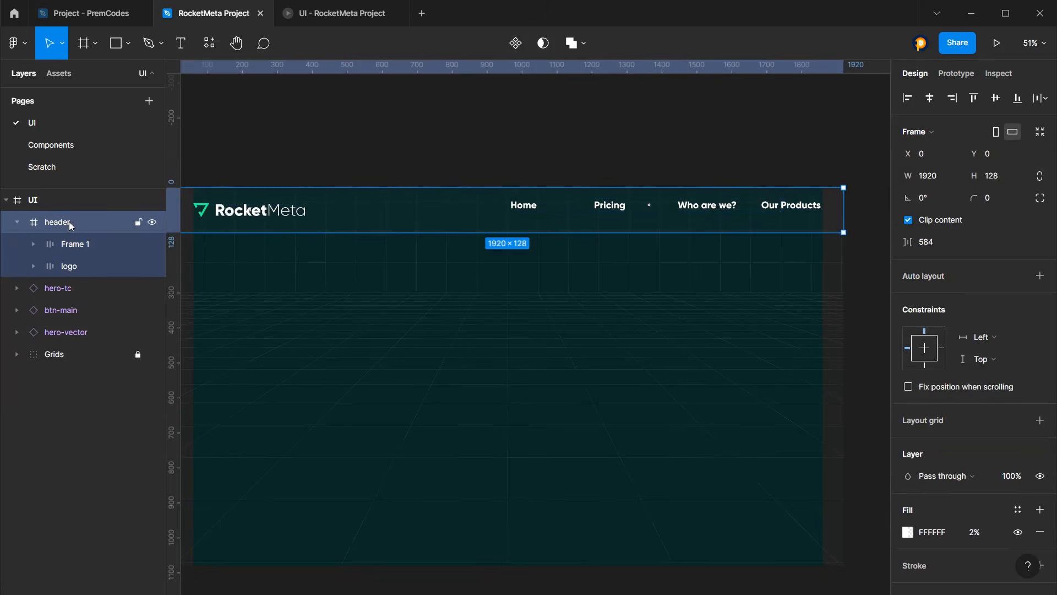
left_click(530, 210)
left_click(930, 323)
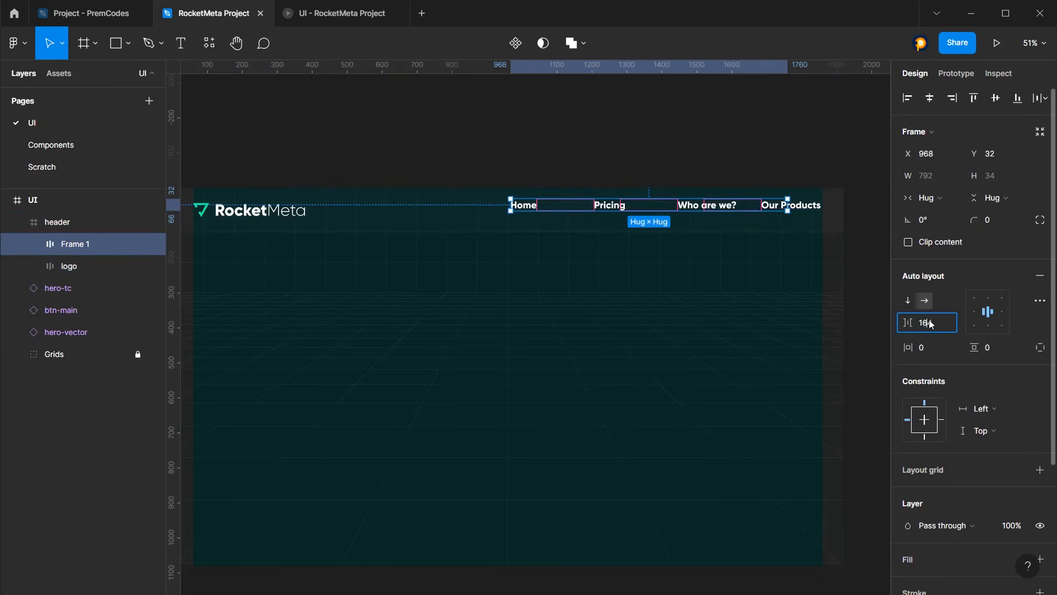
key("Return")
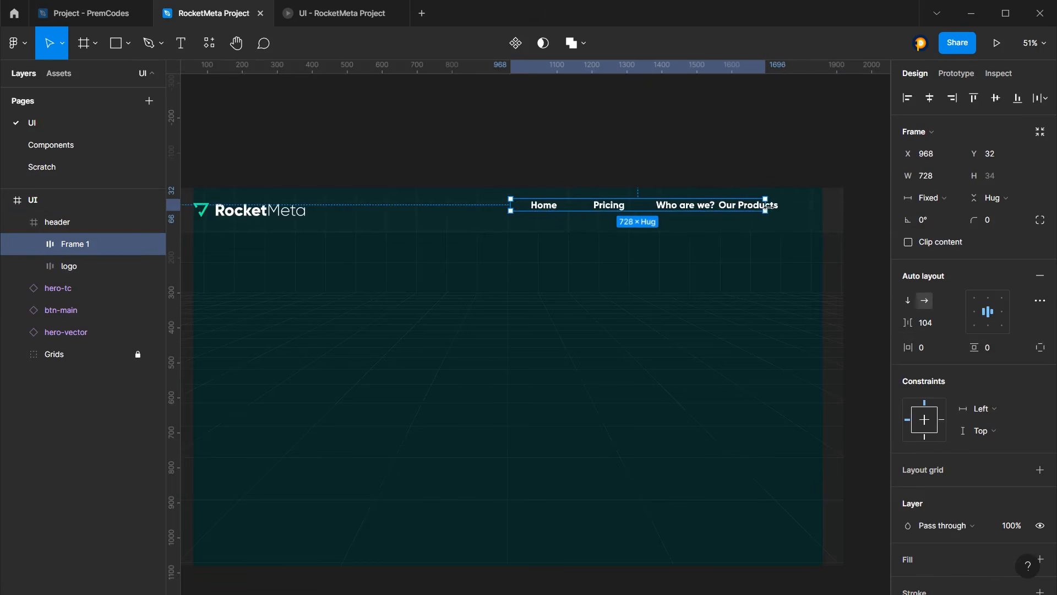
left_click_drag(727, 205, 785, 204)
key("ctrl+z")
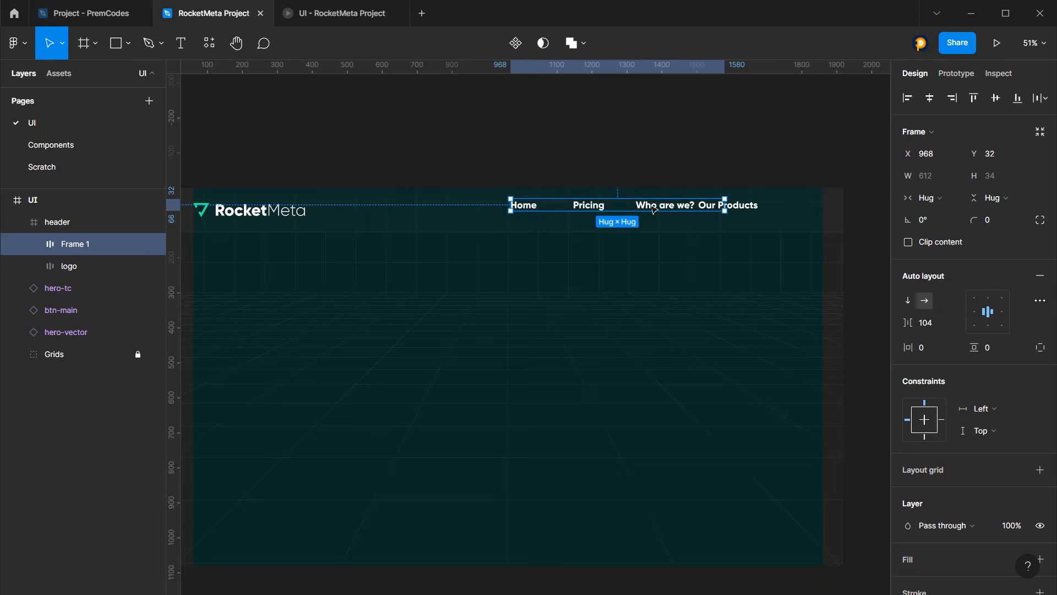
Inspect the Menu-link component set and its Default and Hover variants on the Components page
left_click(654, 209)
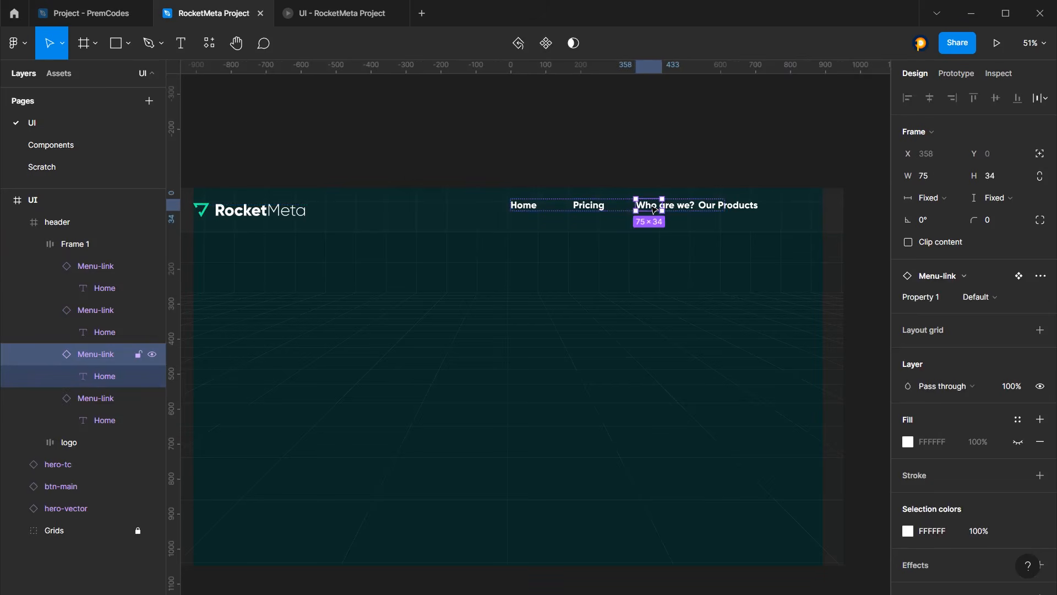
left_click(50, 145)
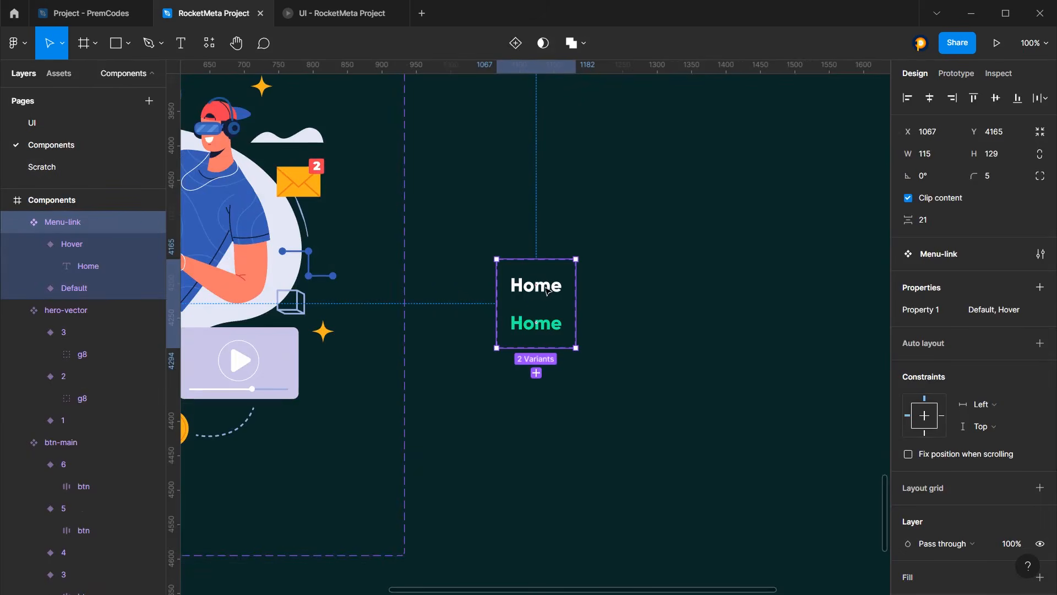
left_click(547, 290)
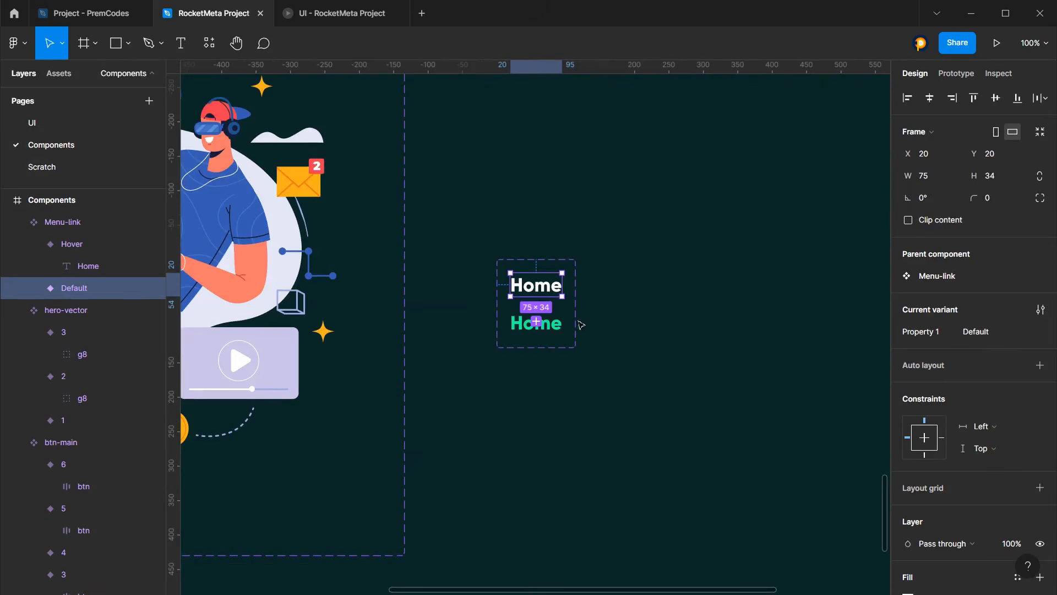
left_click(550, 324)
left_click(631, 319)
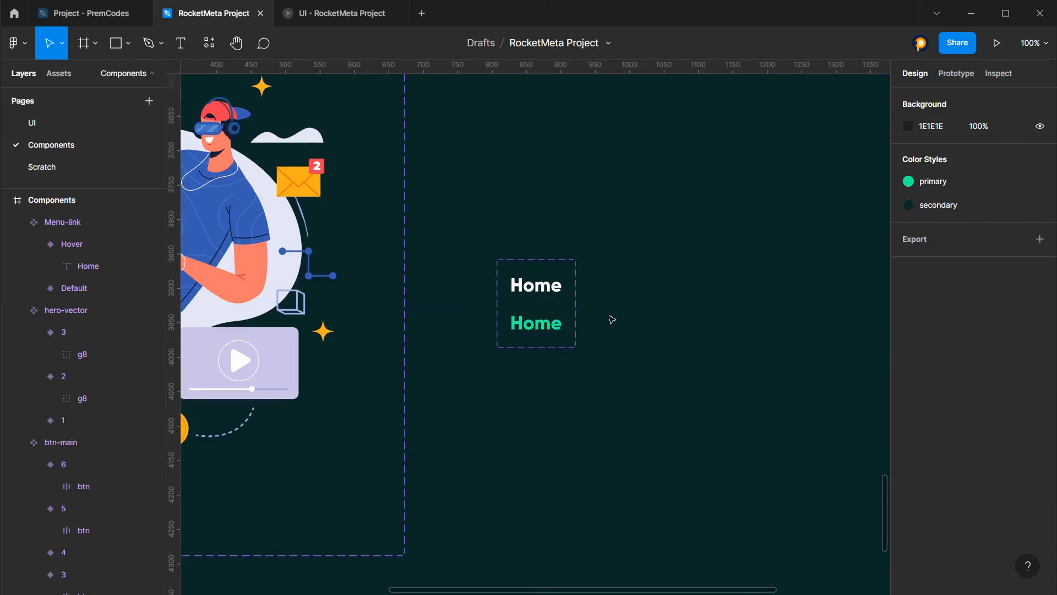
left_click(575, 306)
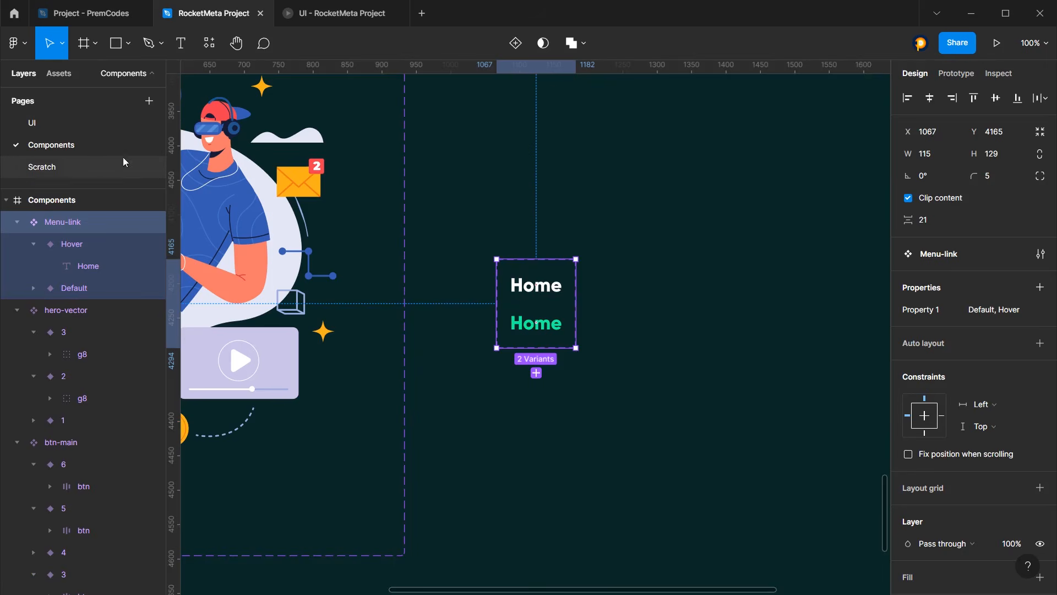
Return to the UI page and widen the Pricing link's frame to fit its text
left_click(67, 130)
left_click(585, 209)
scroll(617, 210, "up", 5)
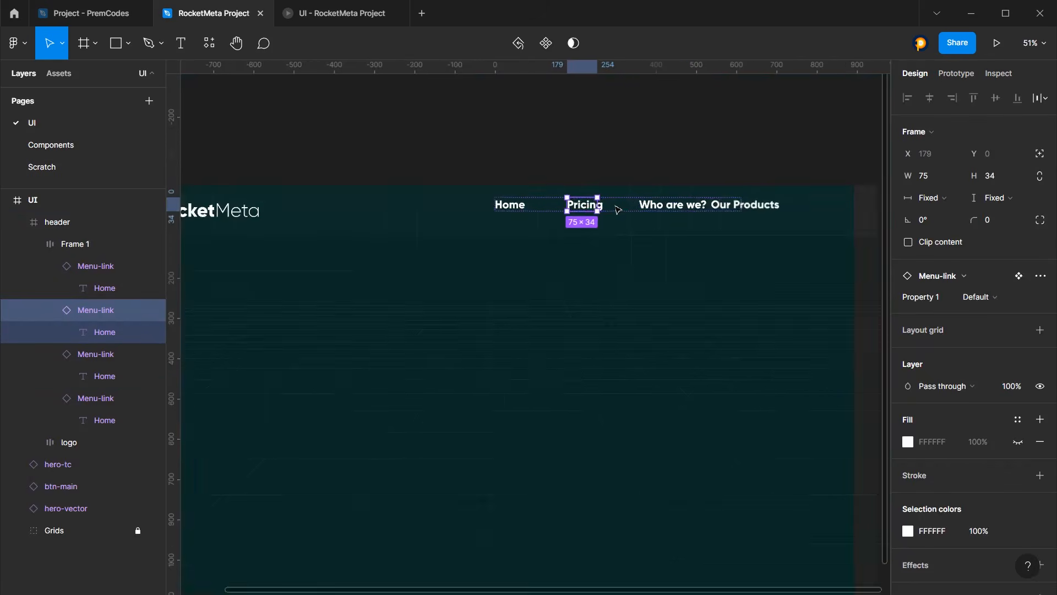
mouse_move(587, 204)
left_mouse_down()
mouse_move(607, 203)
mouse_move(599, 203)
left_mouse_up()
Widen the "Who are we?" link's frame to 167 so that it fits its text
left_click(751, 208)
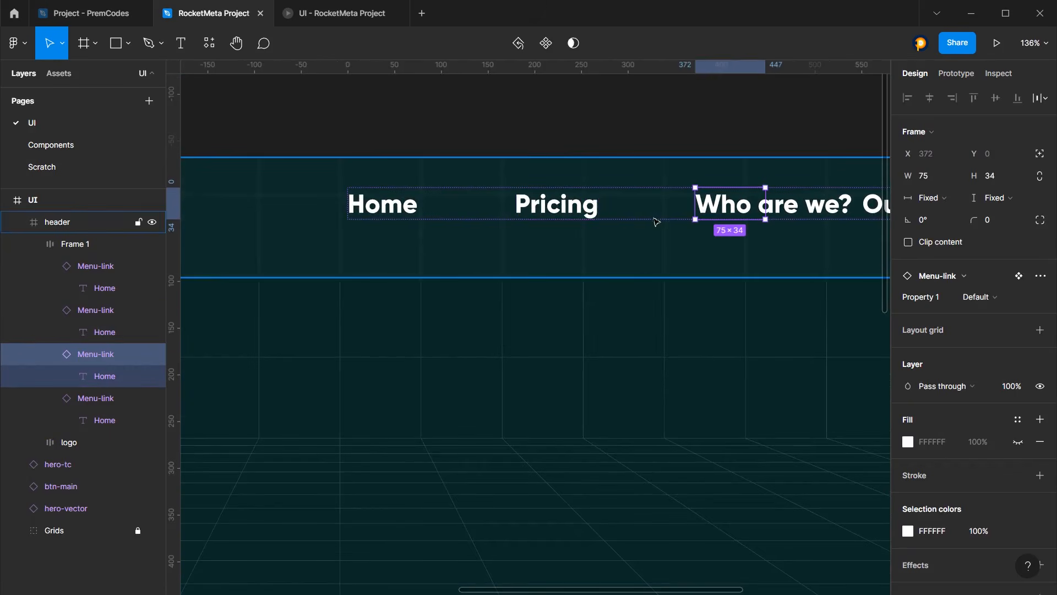
scroll(666, 213, "up", 4)
left_click_drag(666, 213, 802, 213)
scroll(762, 219, "down", 6)
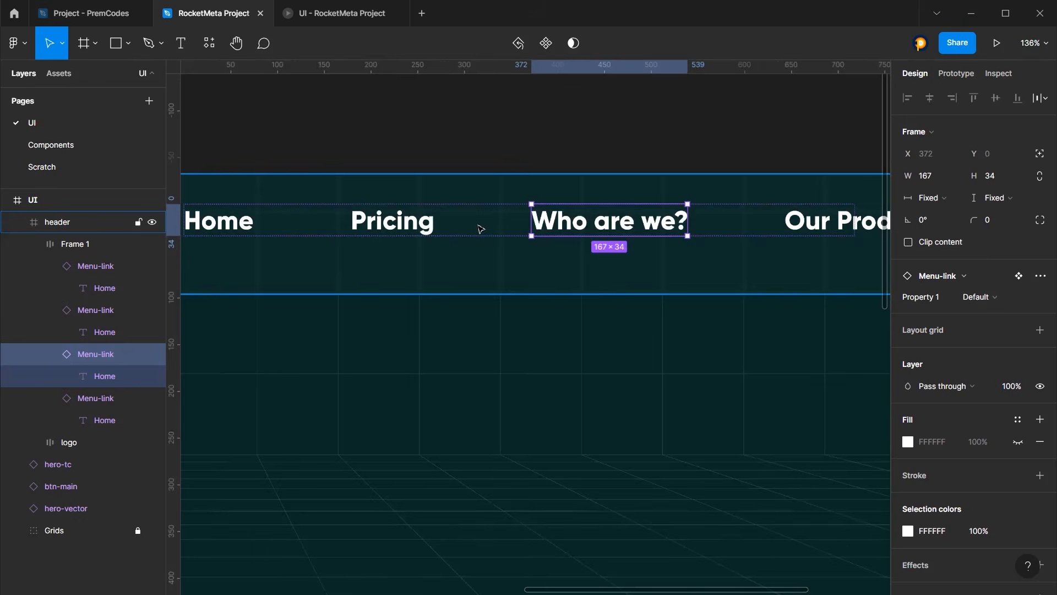
Widen the "Our Products" link's frame to fit its text
left_click(698, 222)
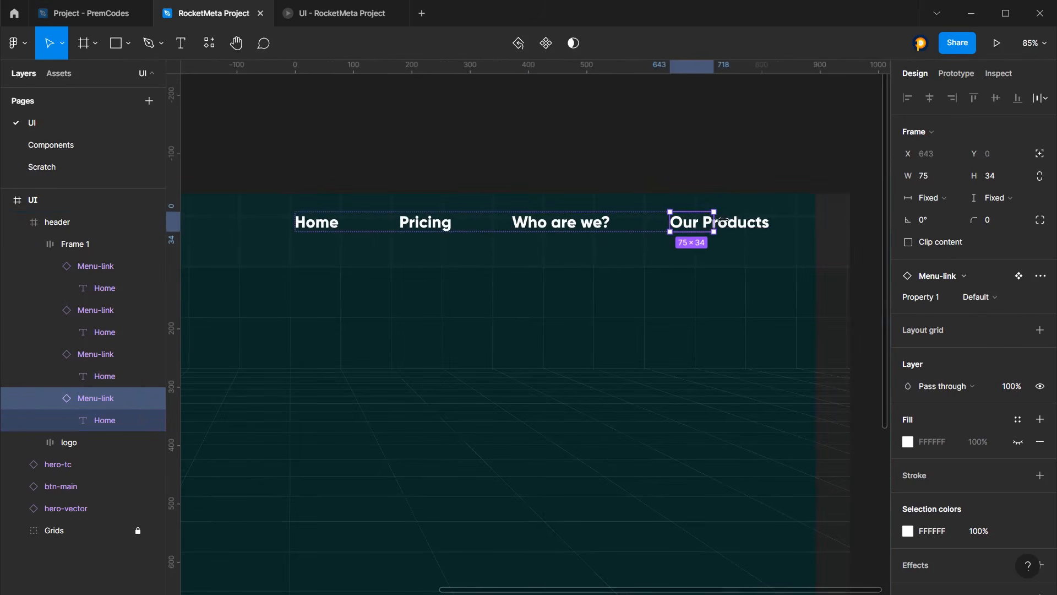
left_click_drag(714, 222, 768, 226)
left_click(760, 190)
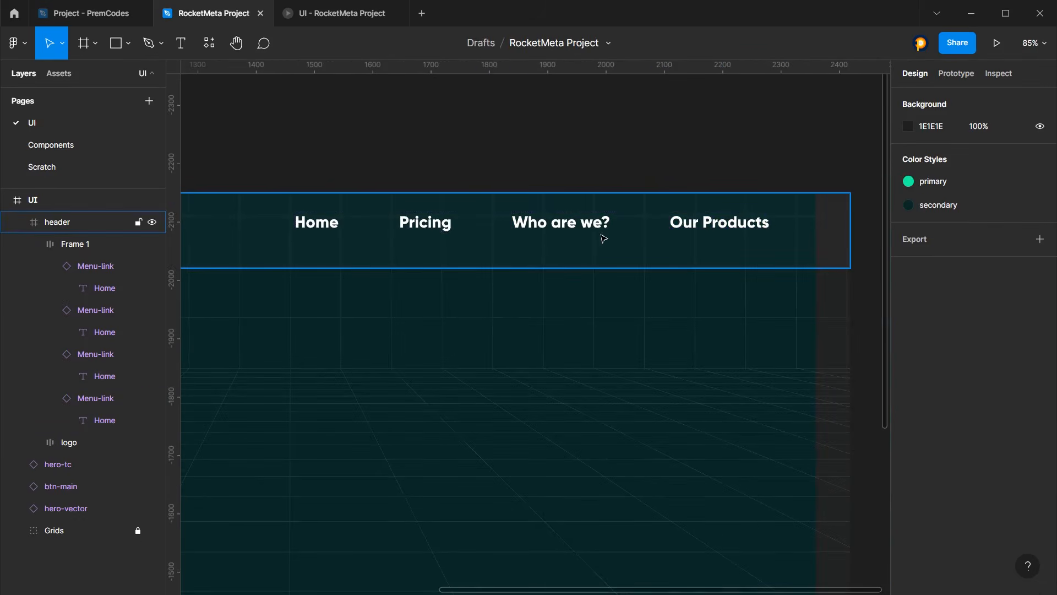
Scale the link row down proportionally to about 714 wide and centre it vertically in the header
double_click(597, 231)
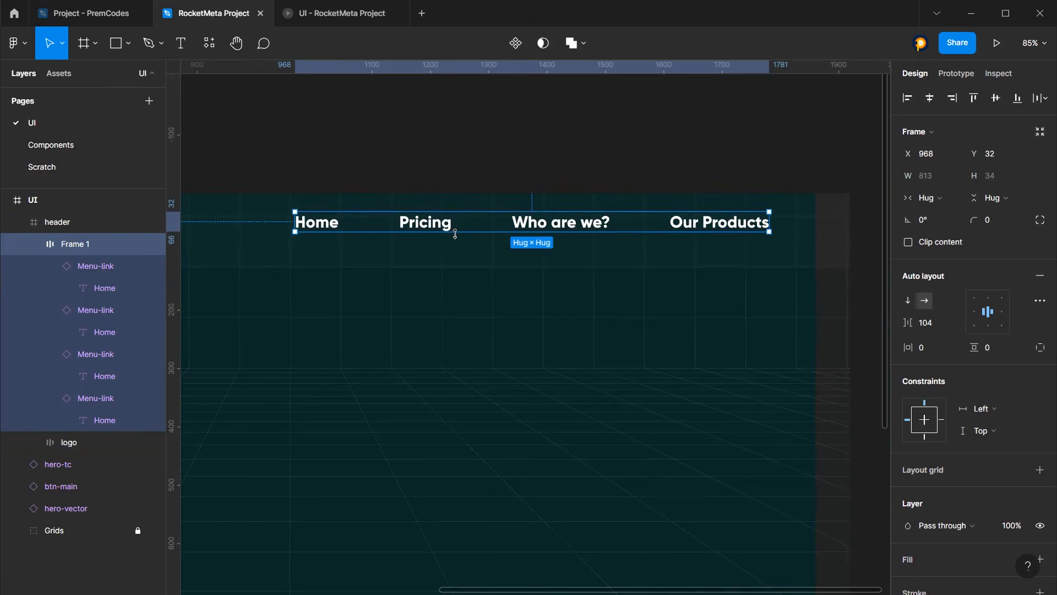
scroll(455, 234, "down", 5)
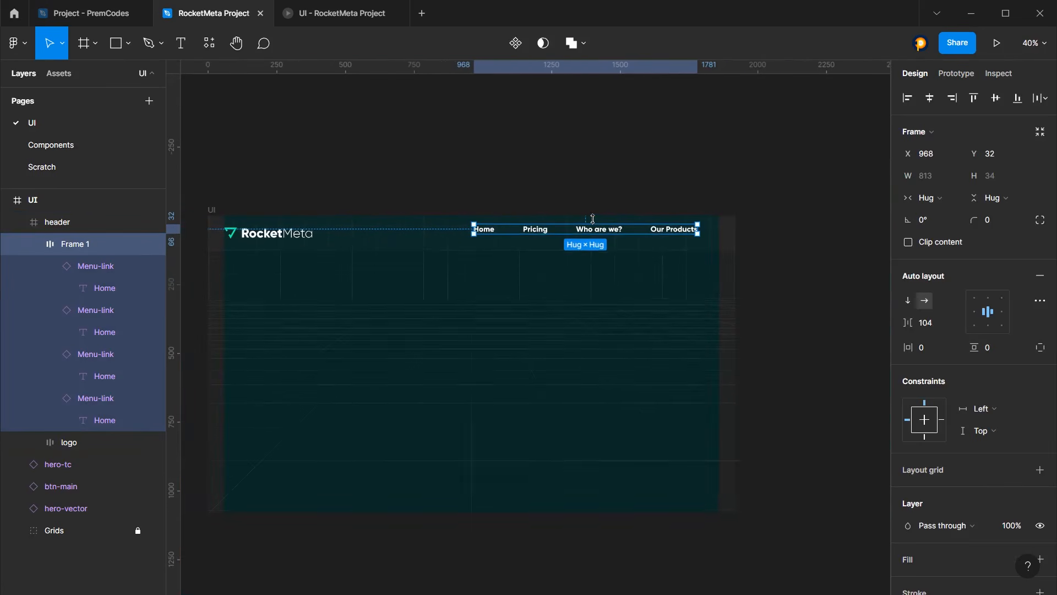
key("k")
left_click_drag(697, 223, 667, 228)
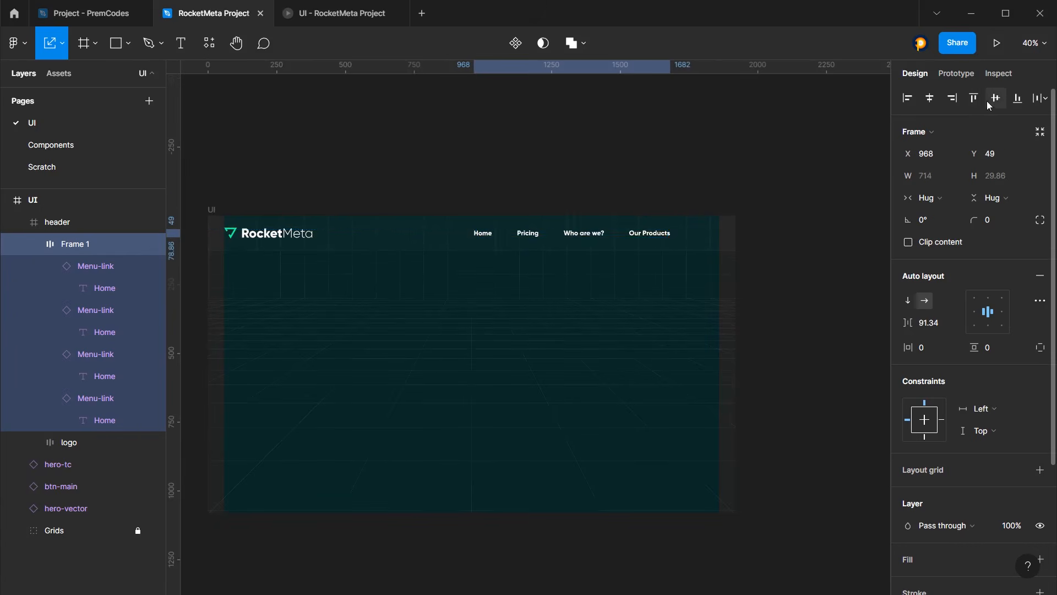
left_click(683, 163)
Nudge the link row right to X 1018 and set the spacing between its links to 50
double_click(630, 234)
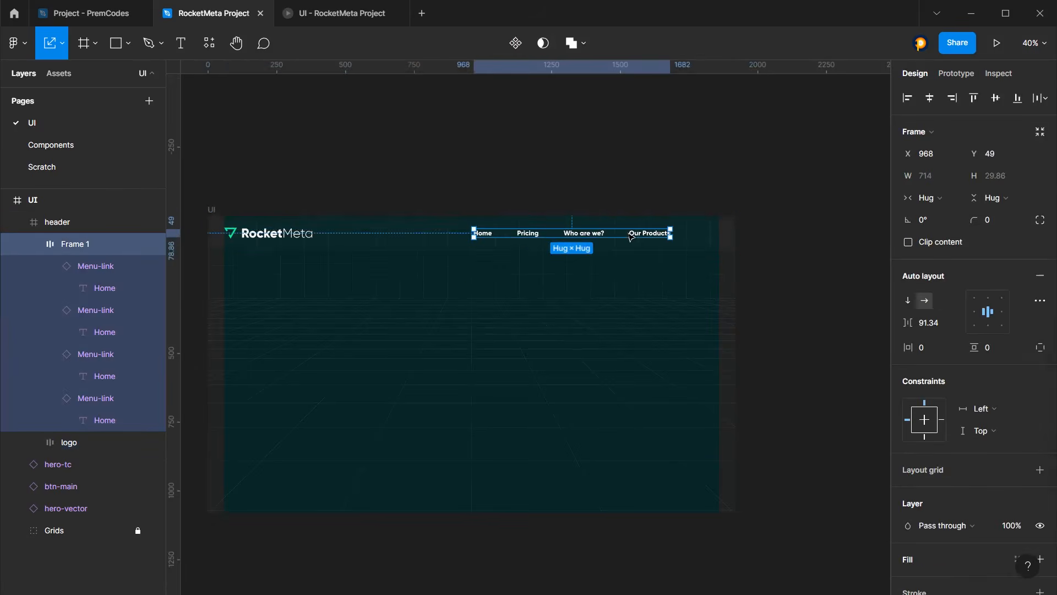
scroll(754, 223, "up", 5)
key("shift+Right")
key("shift+Right")
key("shift+Right")
key("shift+Right")
key("shift+Right")
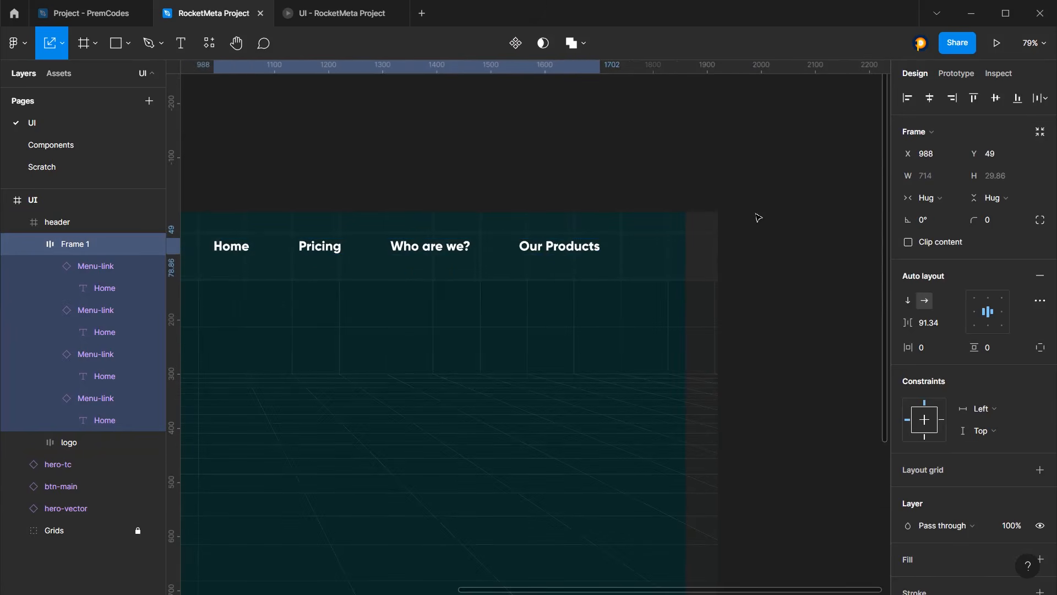
left_click(935, 329)
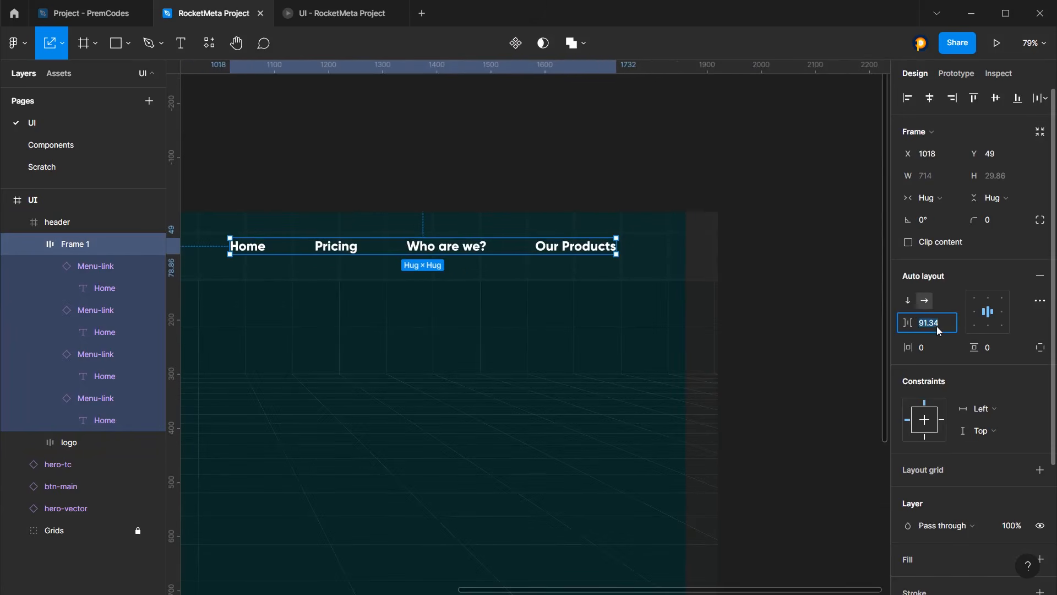
key("Return")
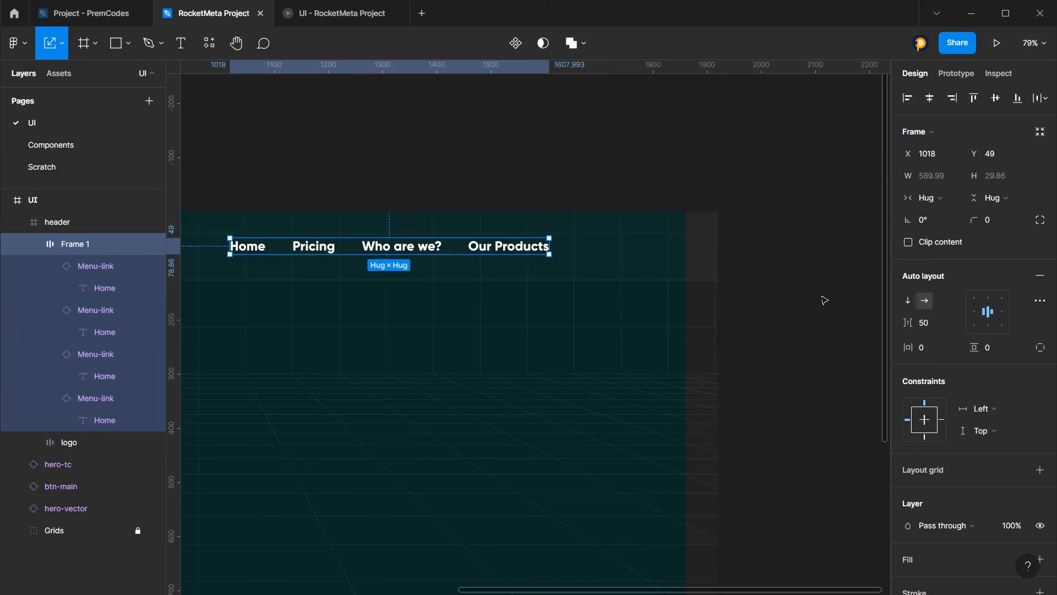
Move the link row right to X 1268 so it ends at the content area's right margin
key("shift+Right")
key("shift+Right")
key("shift+Right")
key("shift+Right")
key("shift+Right")
key("shift+Right")
key("shift+Right")
key("shift+Right")
key("shift+Right")
key("shift+Right")
key("shift+Right")
key("shift+Right")
key("shift+Right")
key("shift+Right")
key("shift+Right")
key("shift+Right")
key("shift+Right")
key("shift+Right")
key("shift+Right")
key("shift+Right")
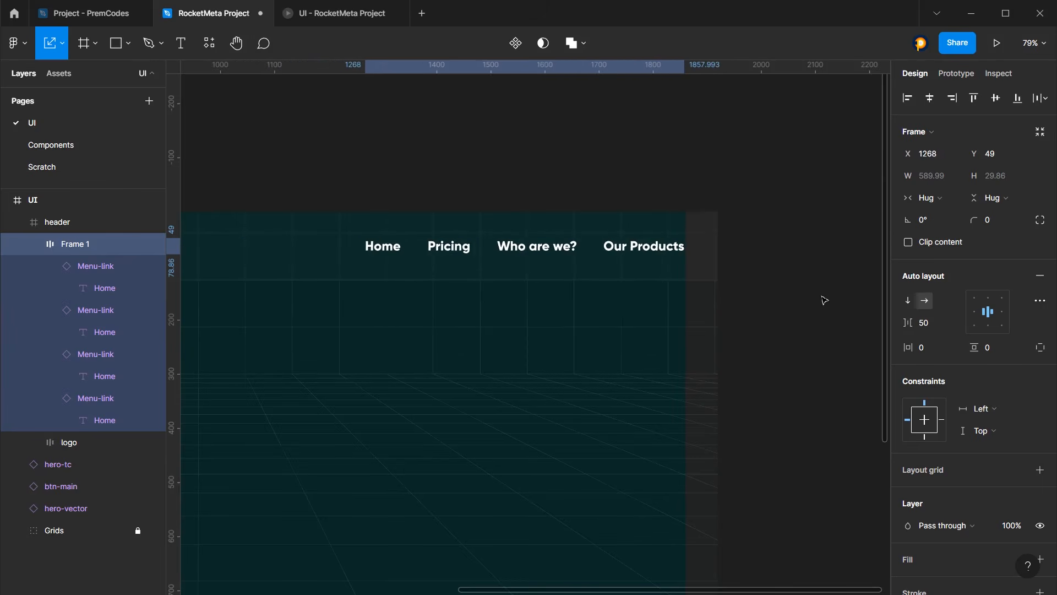
Check the finished header links on the canvas and in the prototype preview
left_click(788, 292)
left_click(575, 243)
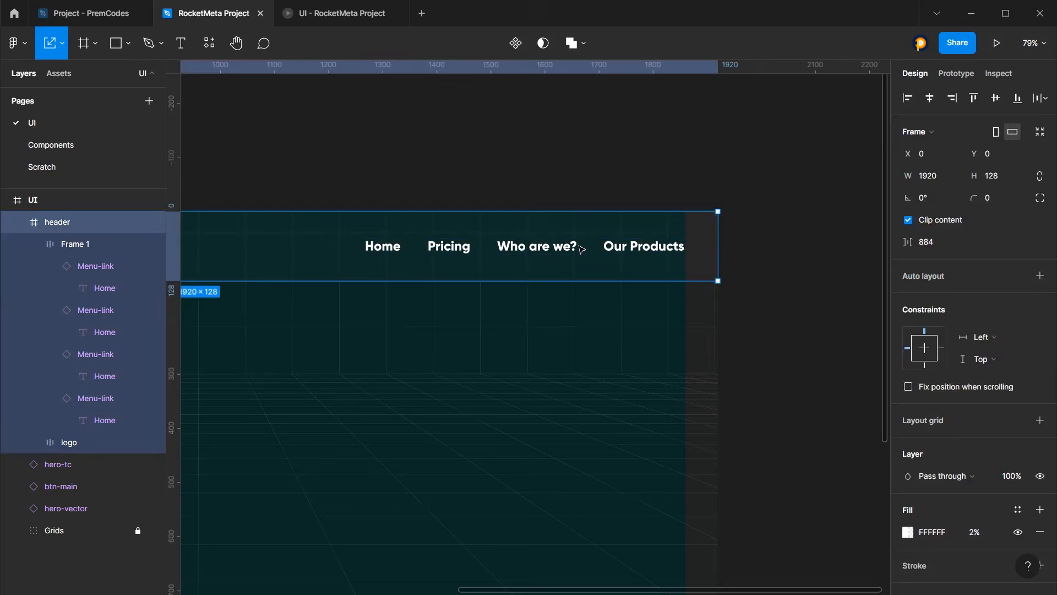
left_click(577, 244)
left_click(481, 185)
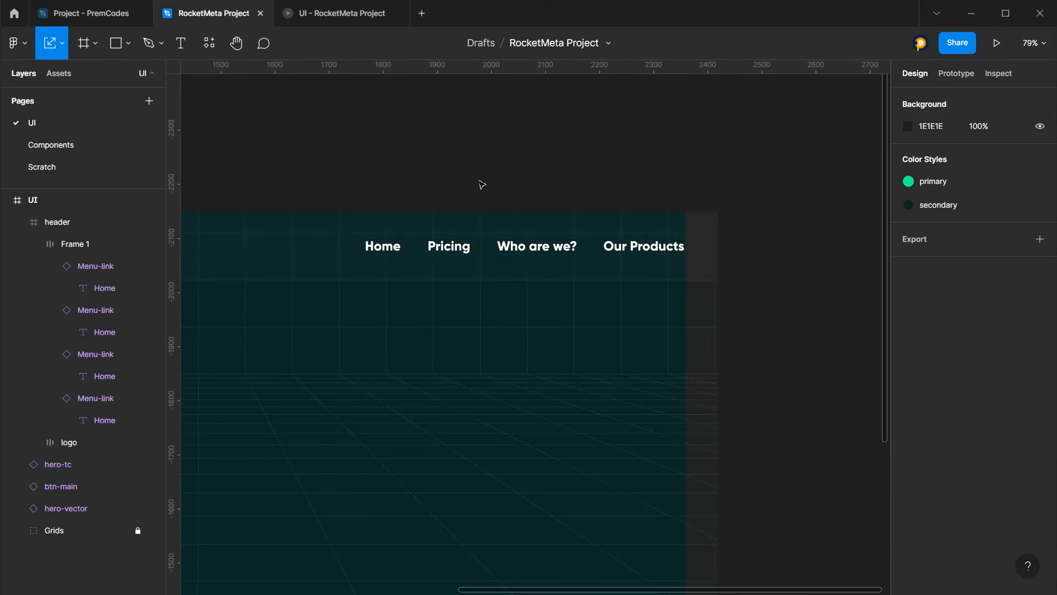
left_click(343, 16)
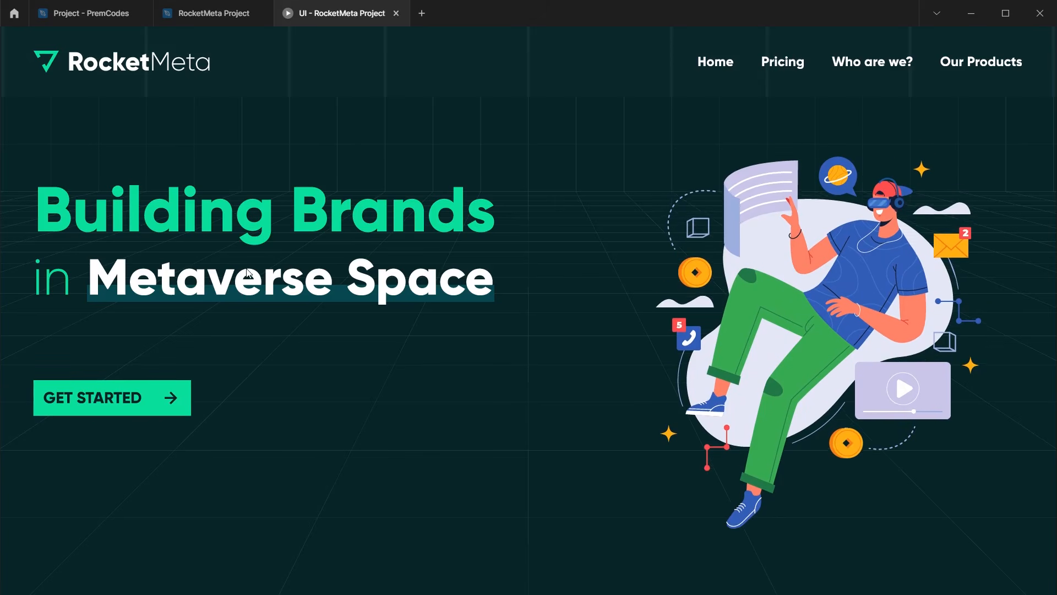
Switch to Voice Recorder and stop the running audio recording
key("alt+Tab")
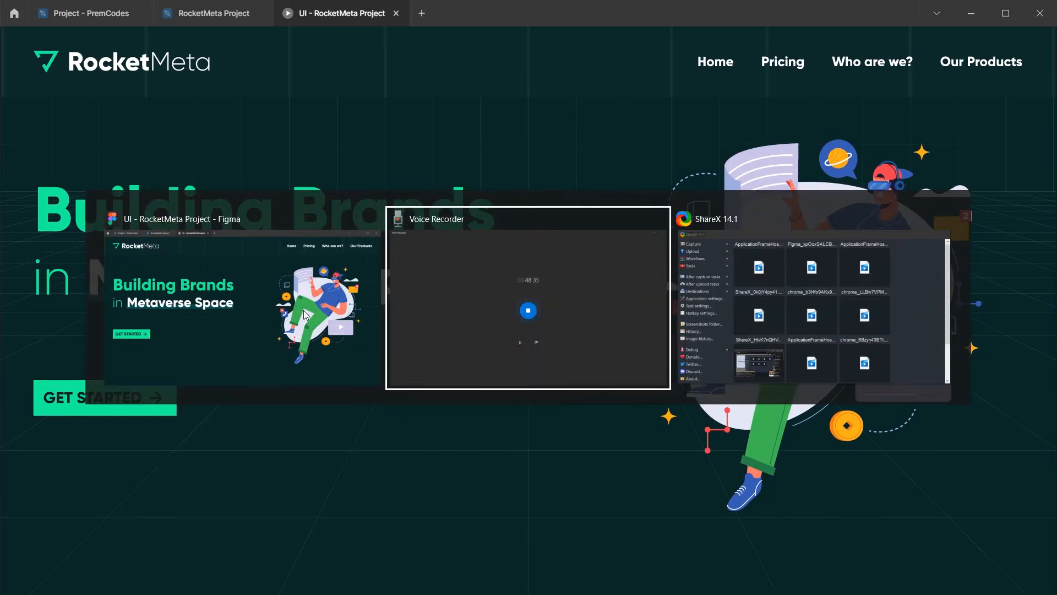
left_click(538, 312)
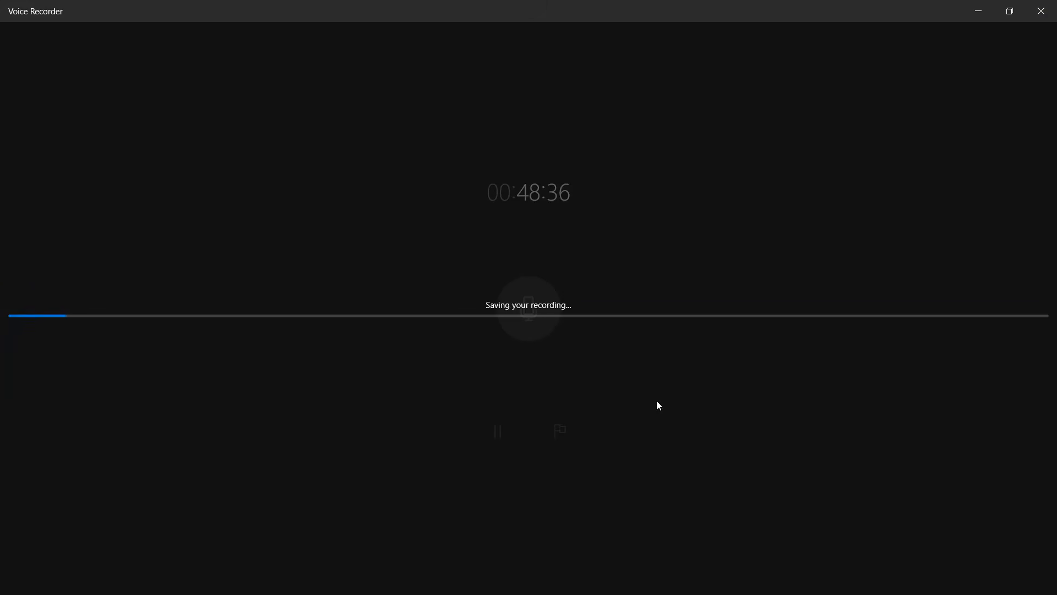
Switch to ShareX and open its list of capture workflows
key("alt+Tab")
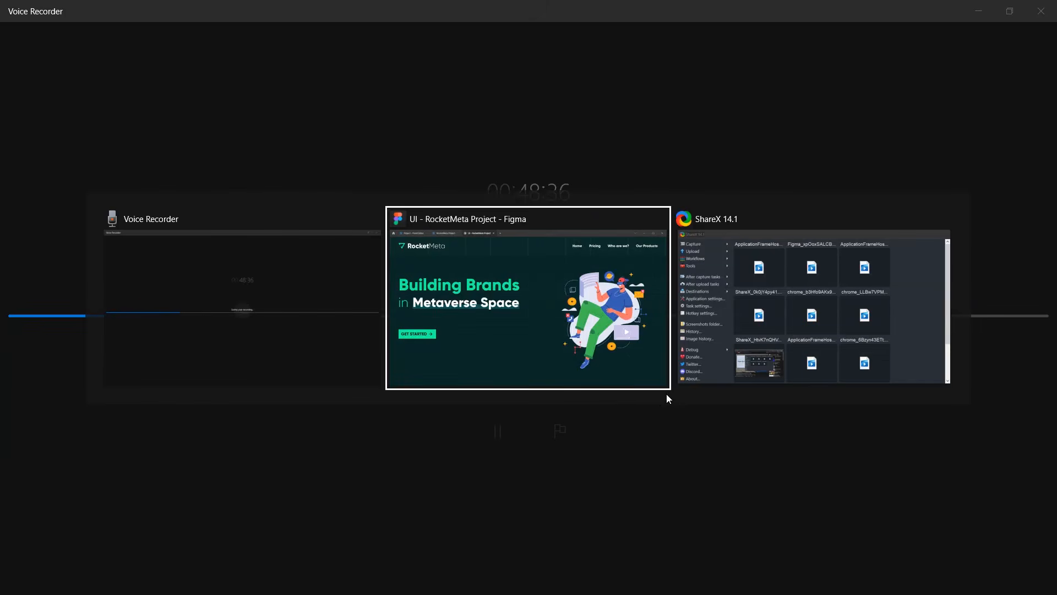
key("alt+Tab")
left_click(297, 191)
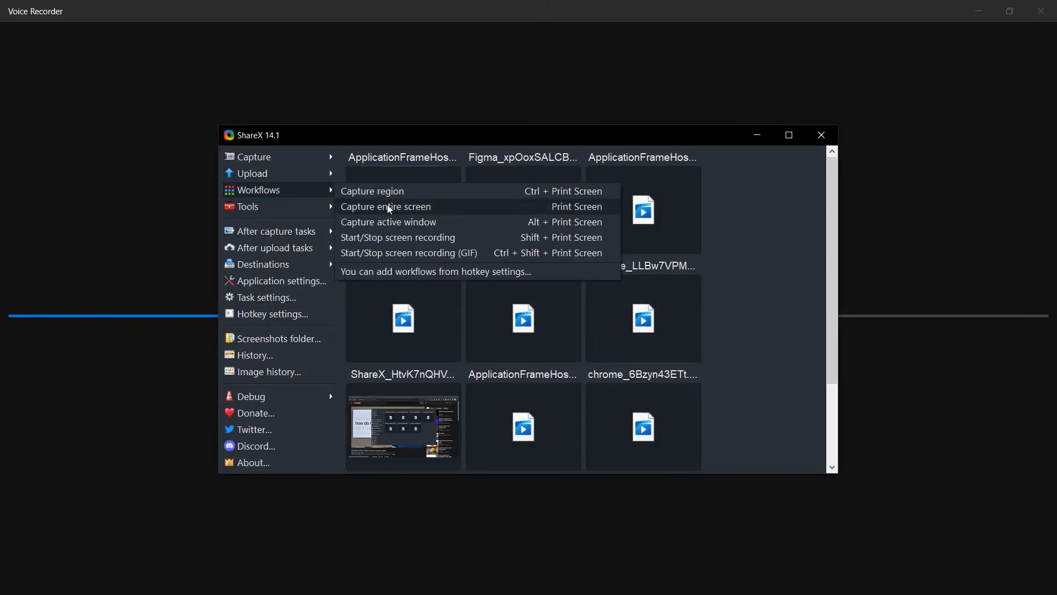